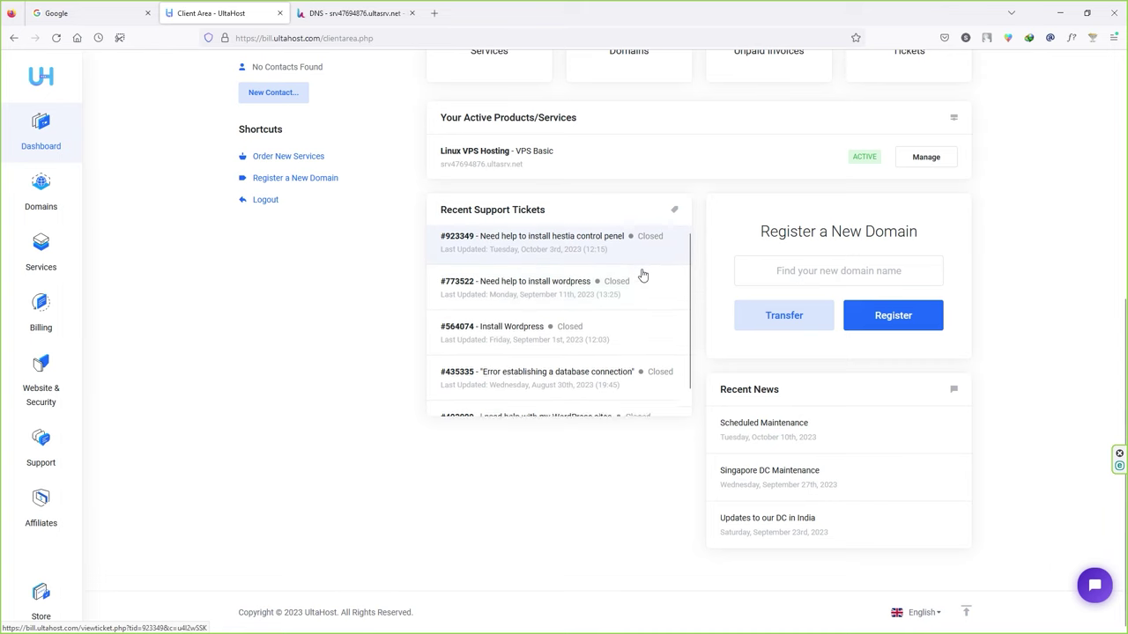
Copy the VPS Basic server IP 79.133.51.254 from the UltaHost Client Area
scroll(730, 305, up, 4)
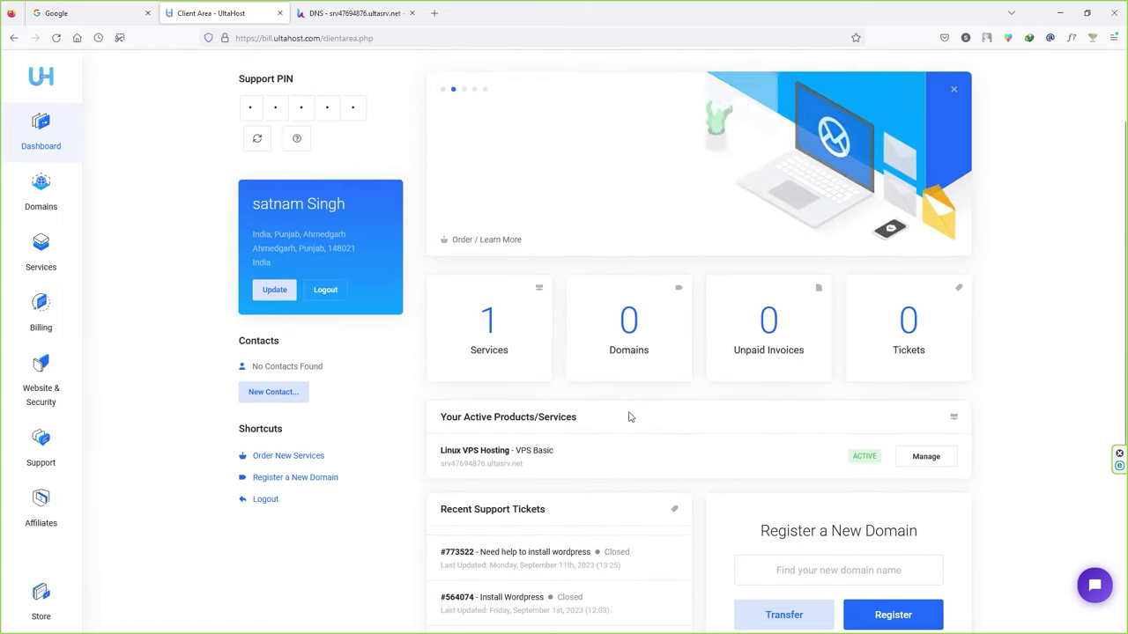
scroll(629, 416, up, 1)
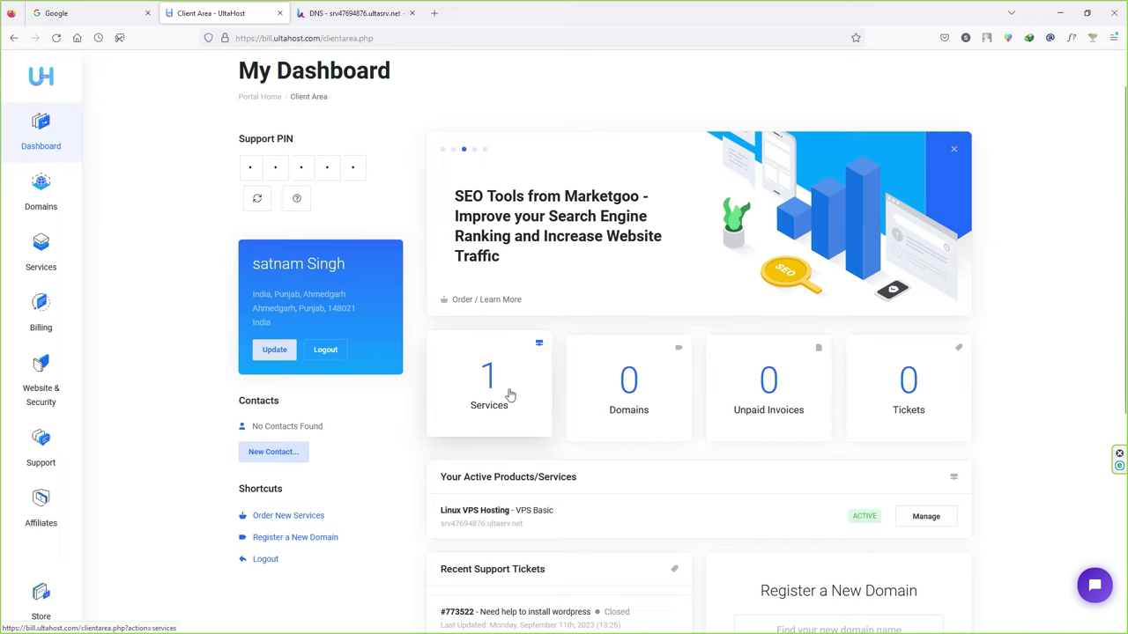
click(485, 379)
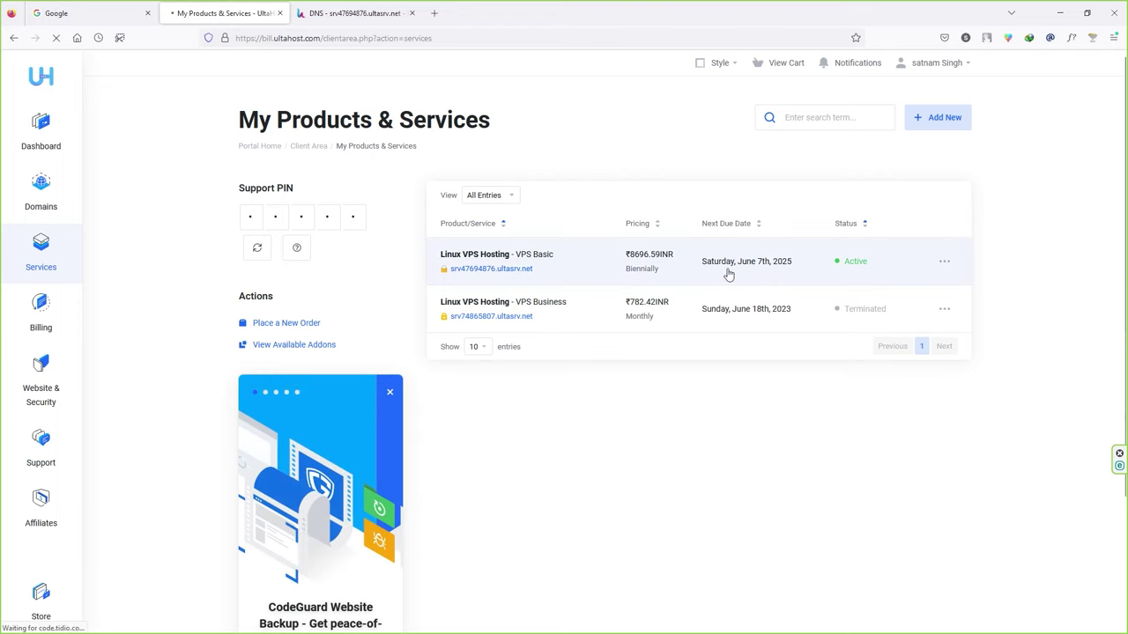
click(783, 270)
scroll(697, 307, down, 10)
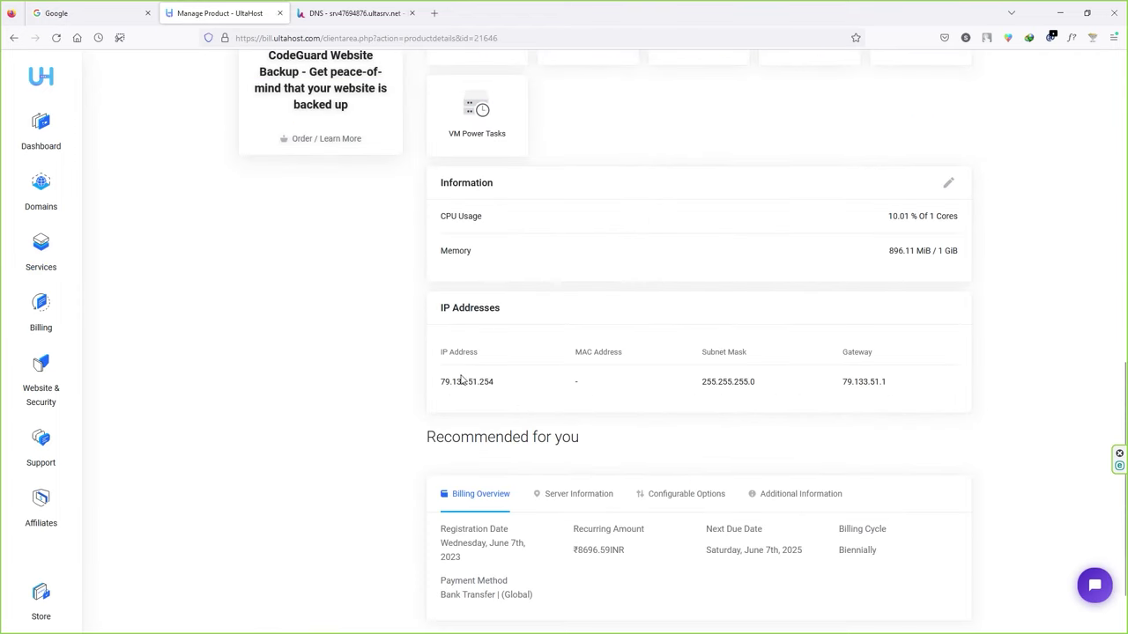
drag(506, 385, 430, 390)
key(ctrl+c)
Save the ns1 A record for fixitride.com with the pasted IP 79.133.51.254
click(357, 15)
key(ctrl+v)
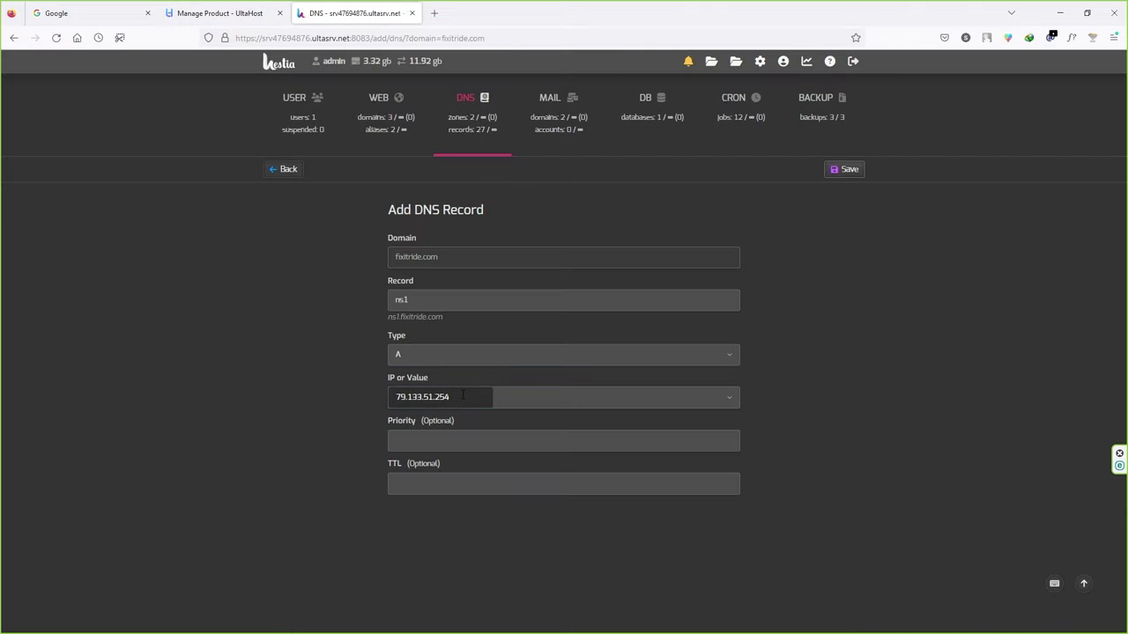
click(843, 172)
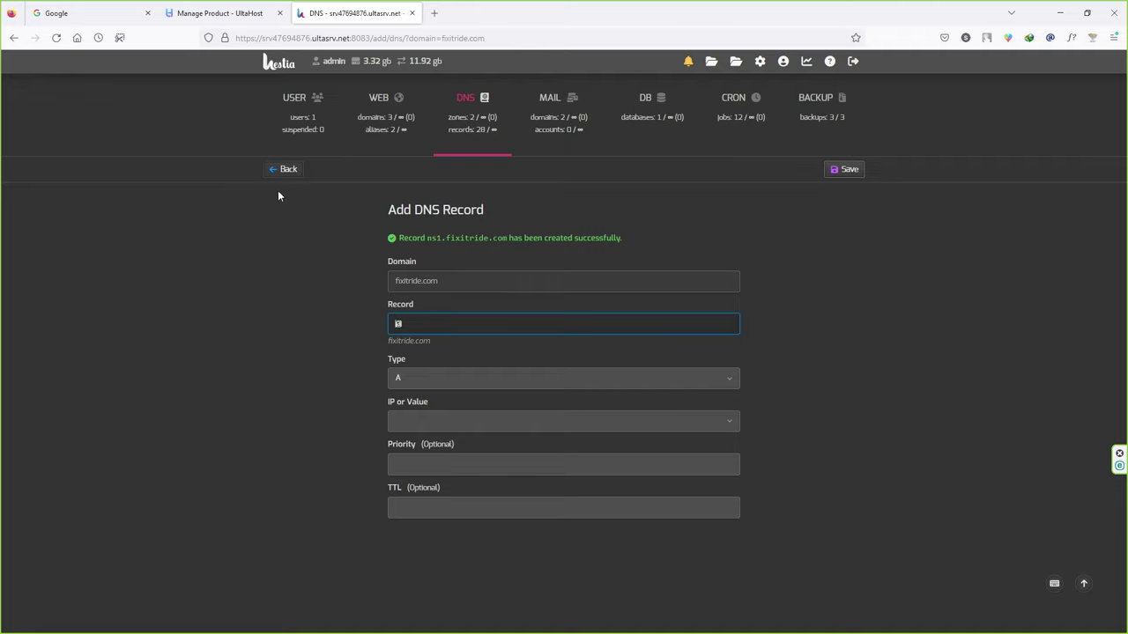
click(288, 171)
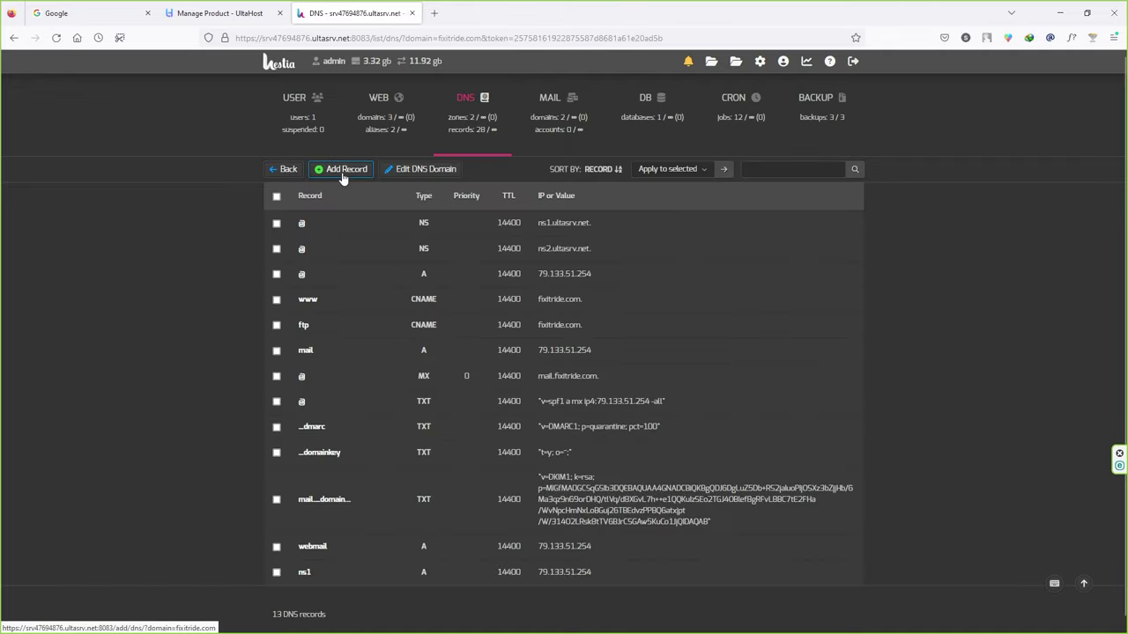
Add an ns2 A record pointing to 79.133.51.254, then go to the web domains list
click(342, 173)
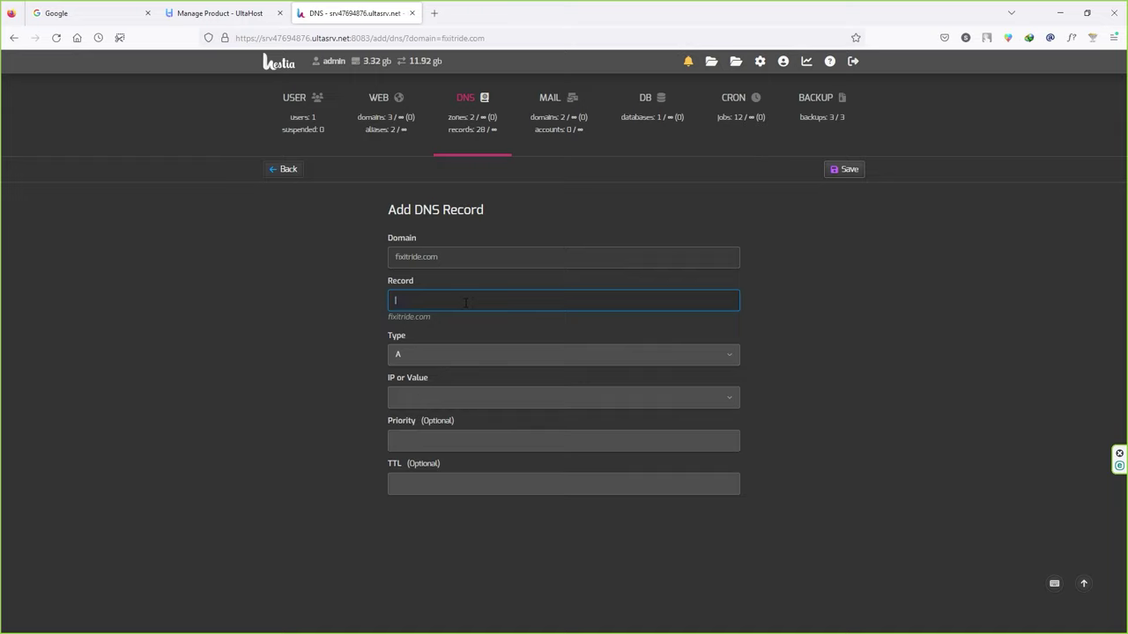
click(414, 300)
click(417, 319)
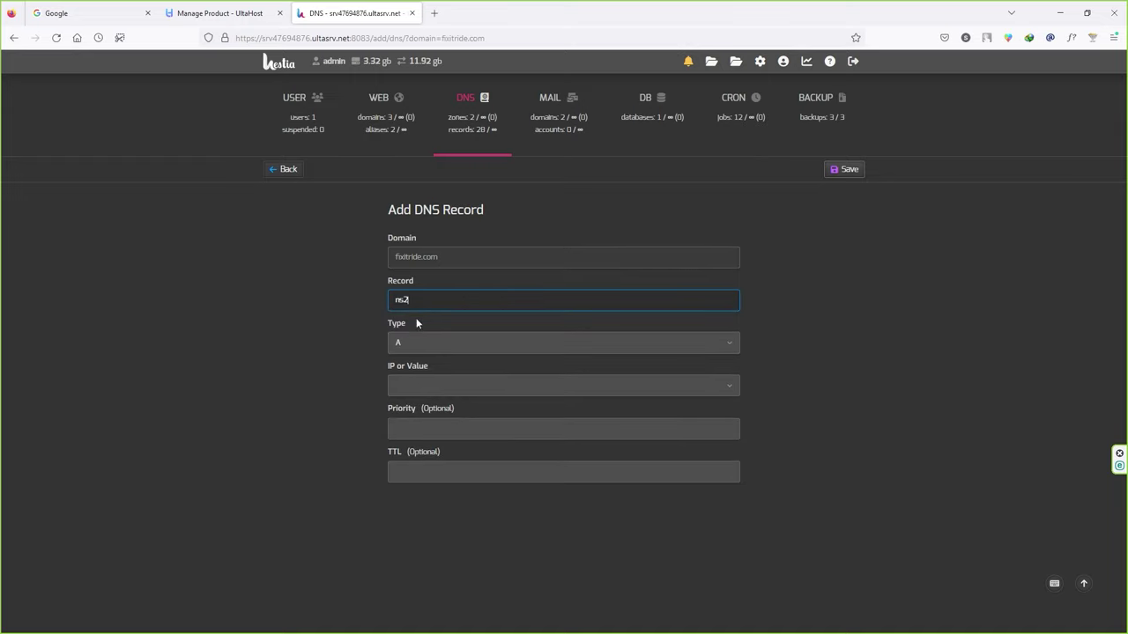
click(418, 397)
click(416, 411)
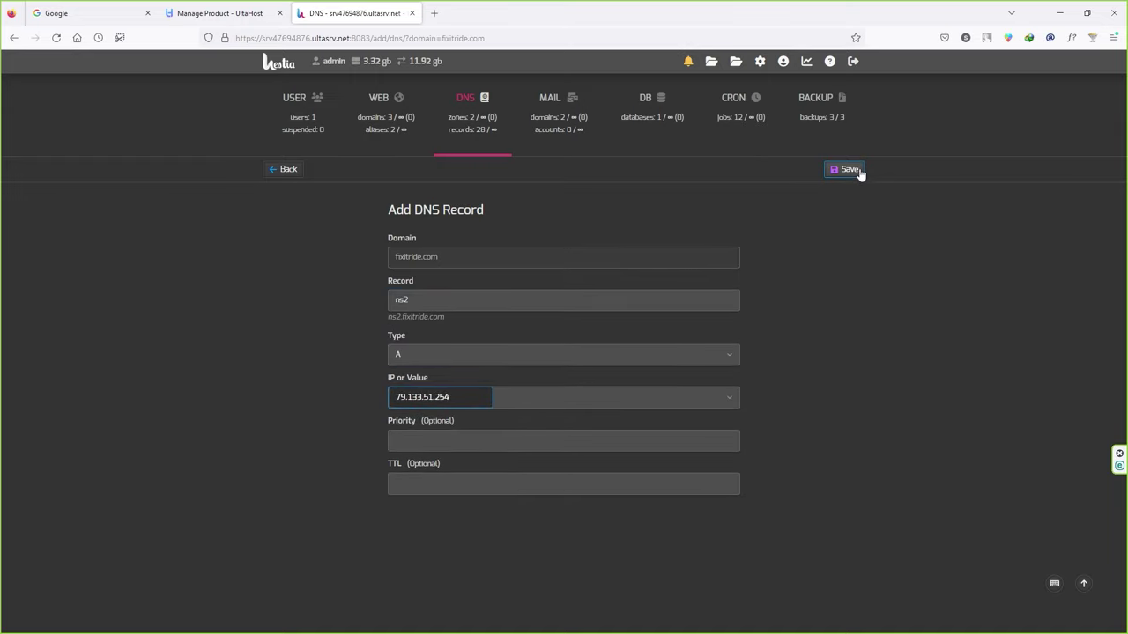
click(856, 172)
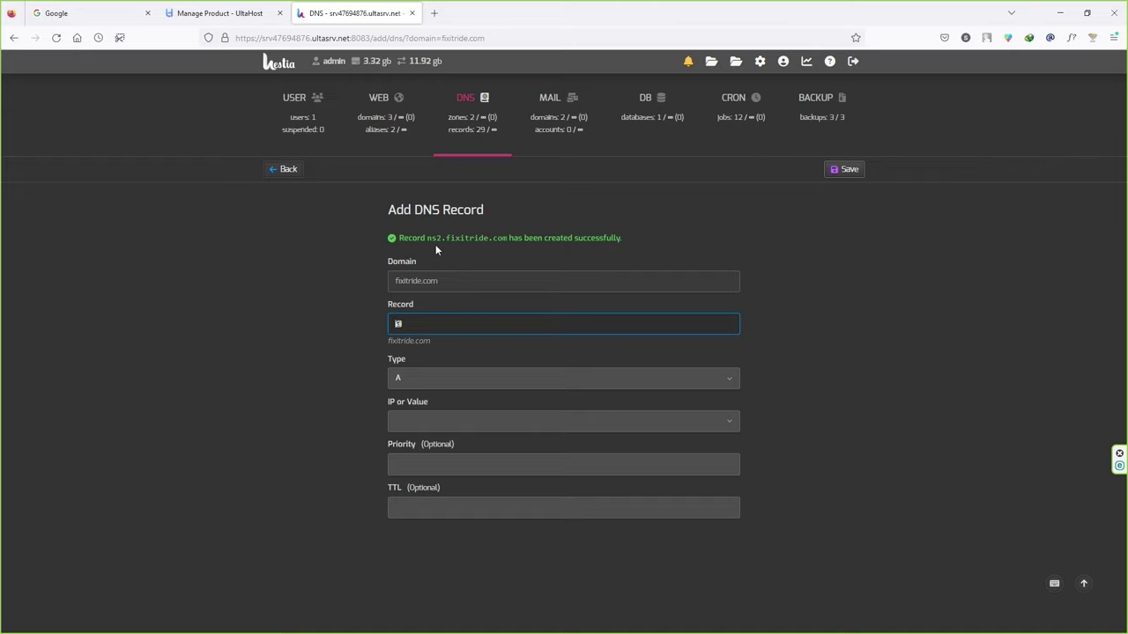
click(383, 112)
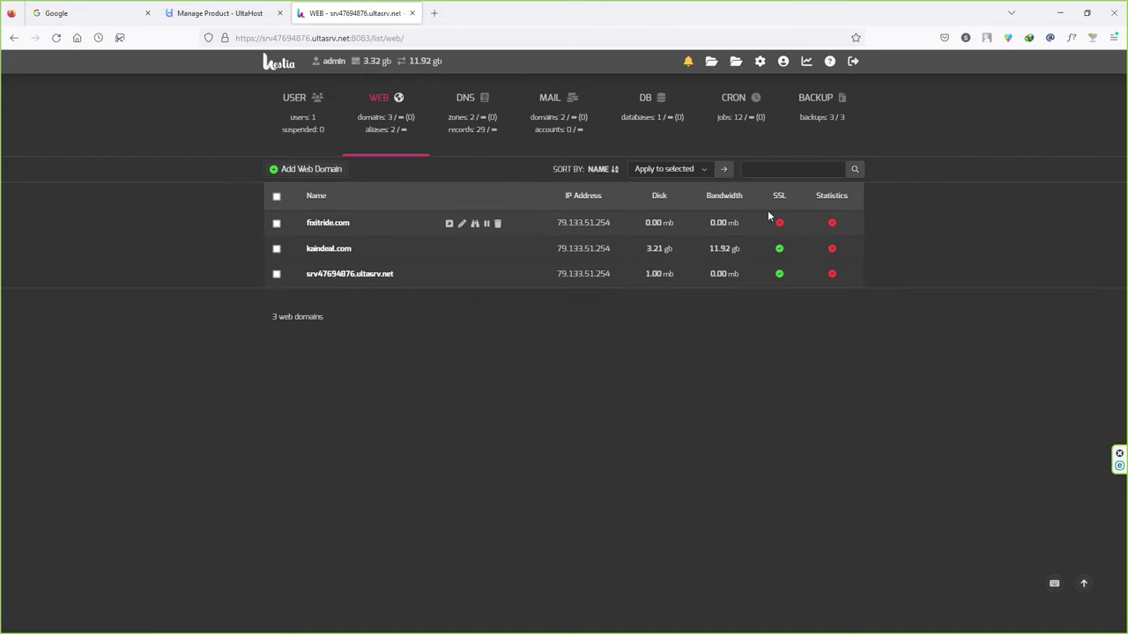
Enable SSL on fixitride.com using Let's Encrypt with automatic HTTPS redirection, then reopen its settings
click(344, 222)
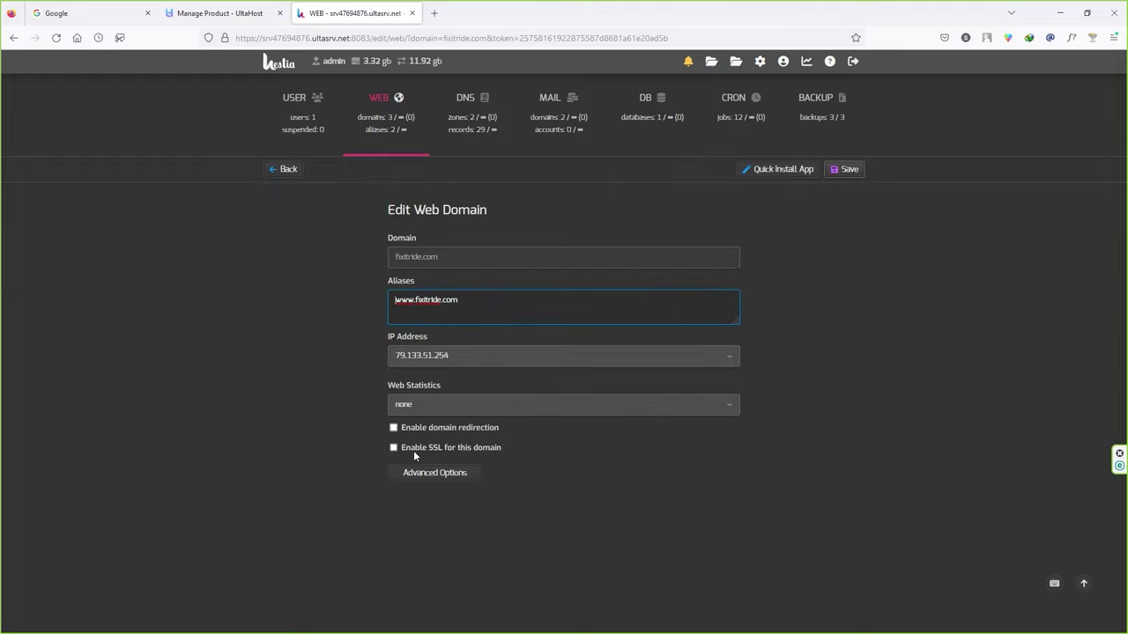
click(395, 447)
scroll(323, 408, down, 1)
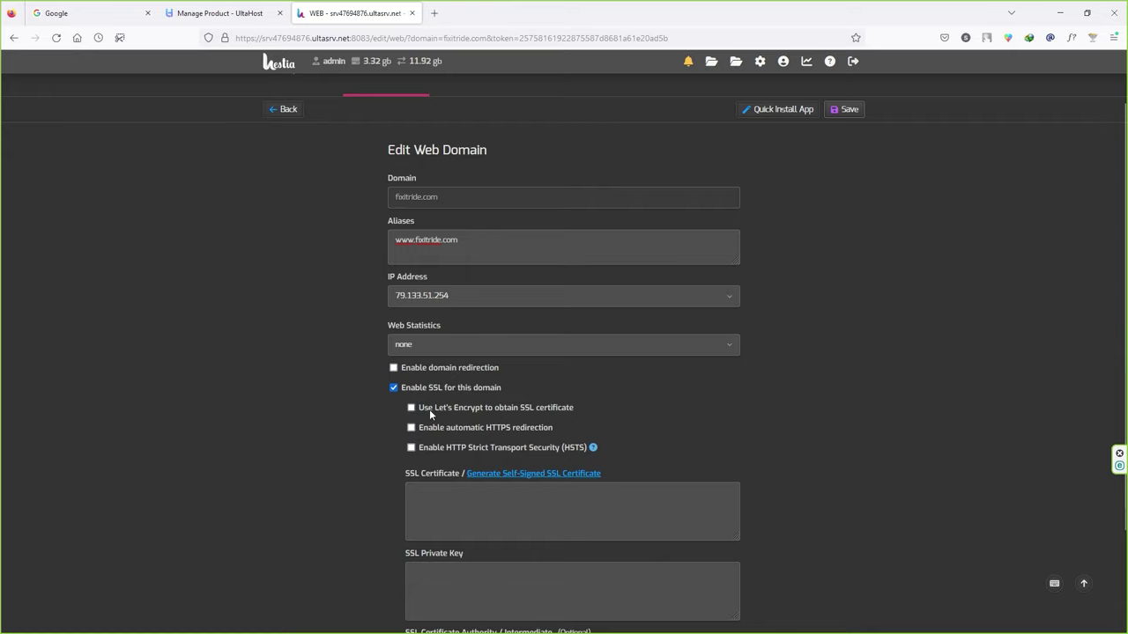
click(412, 407)
click(411, 487)
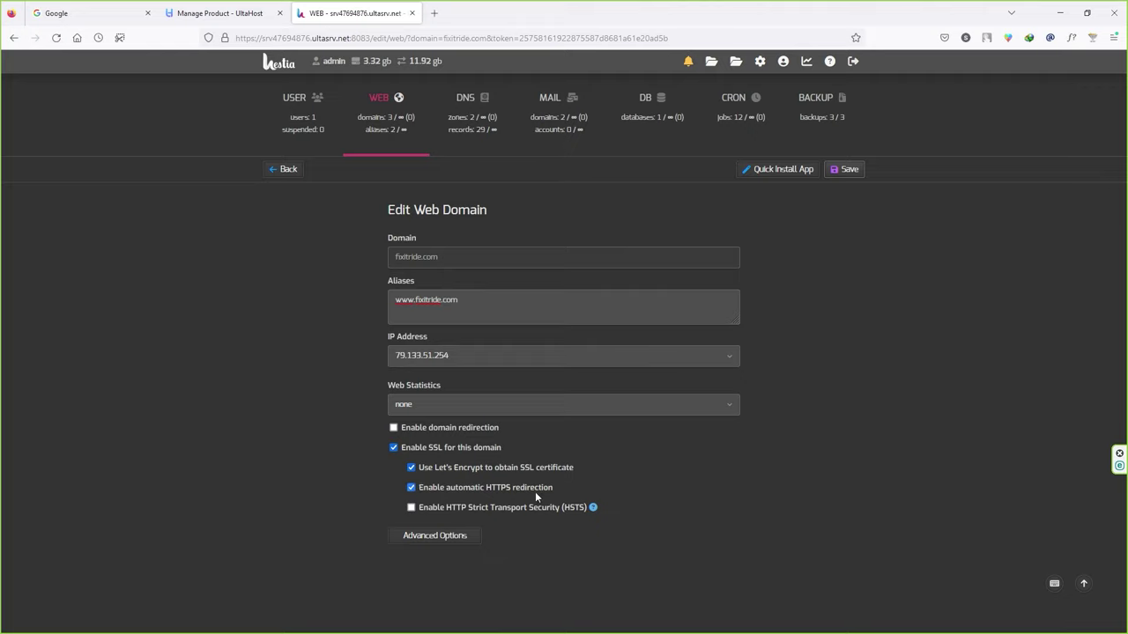
click(848, 171)
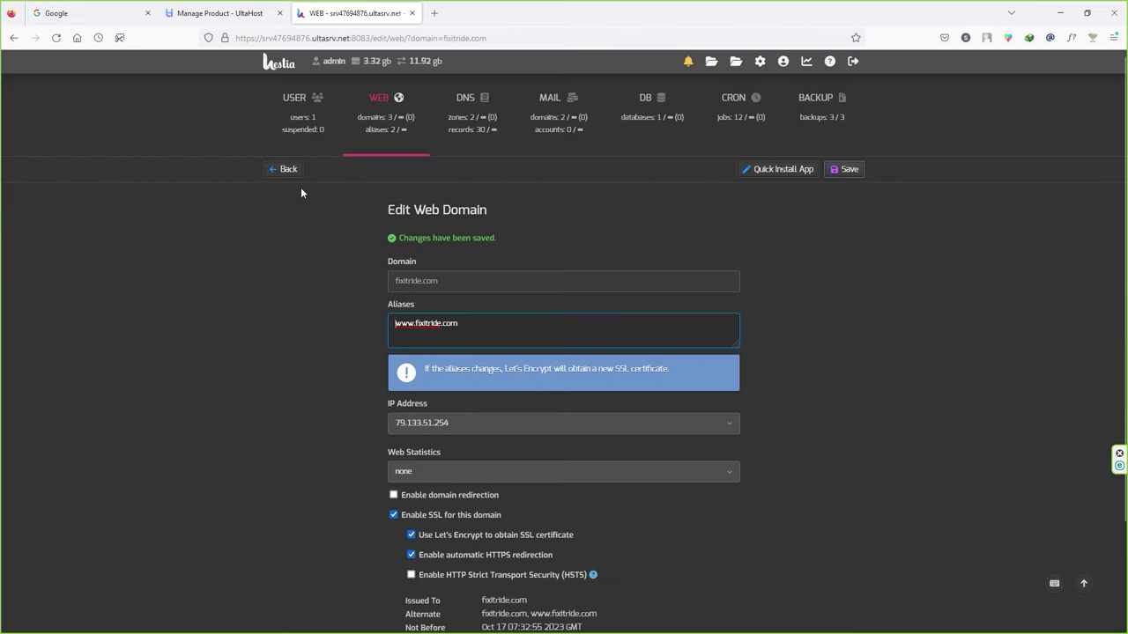
click(284, 169)
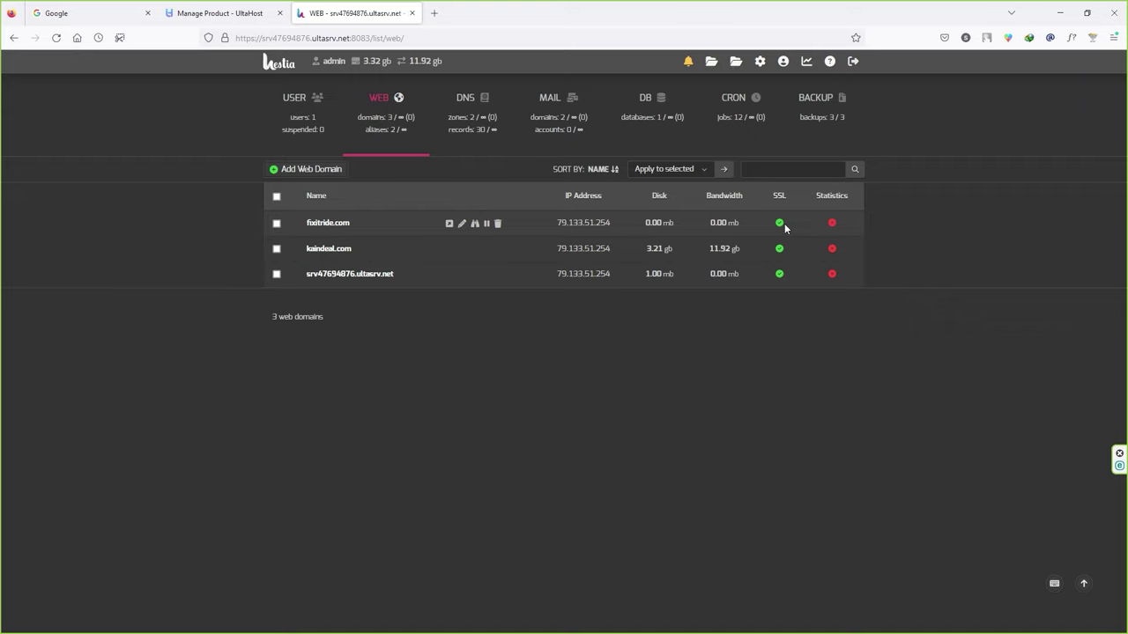
click(328, 225)
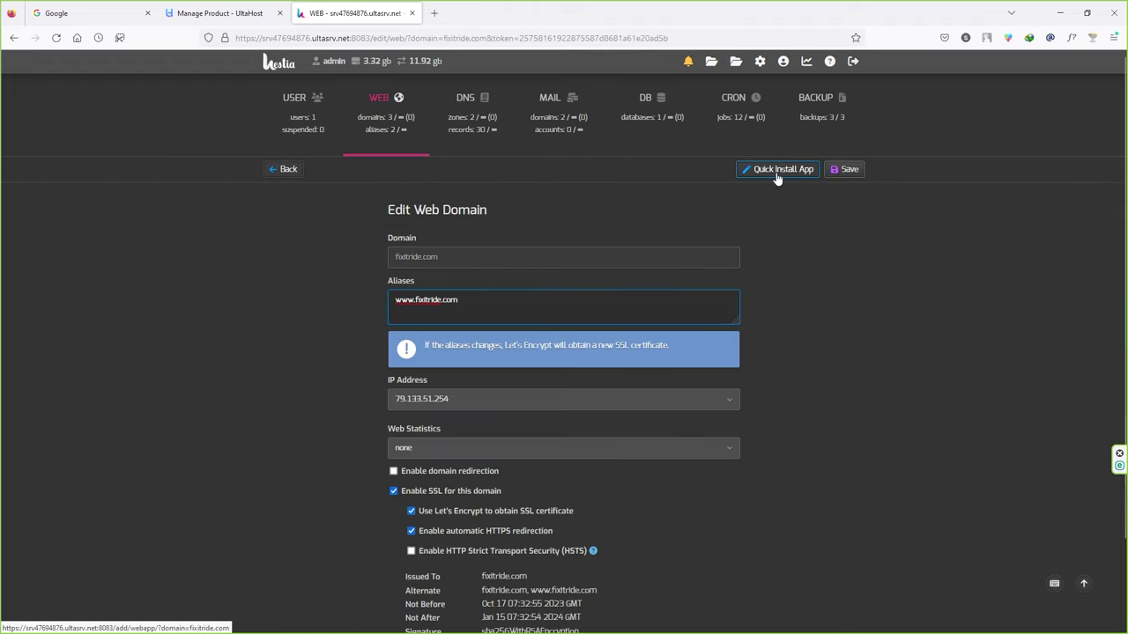
Start the WordPress installer with site name 'Fixitride', username 'fixitride', saved email and password
click(791, 176)
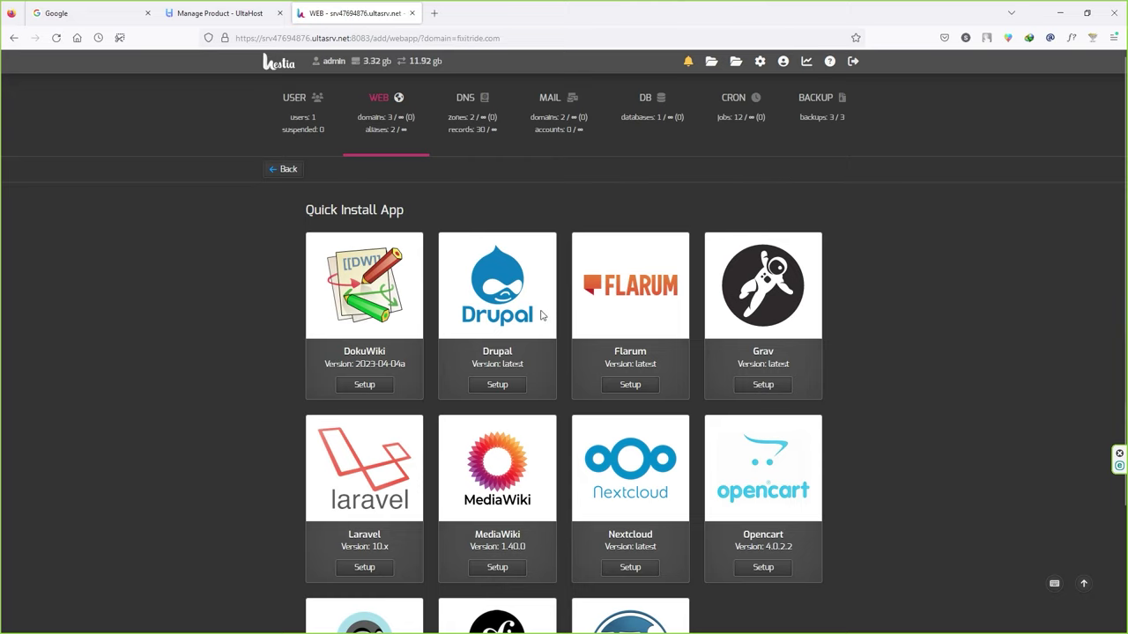
scroll(546, 314, down, 2)
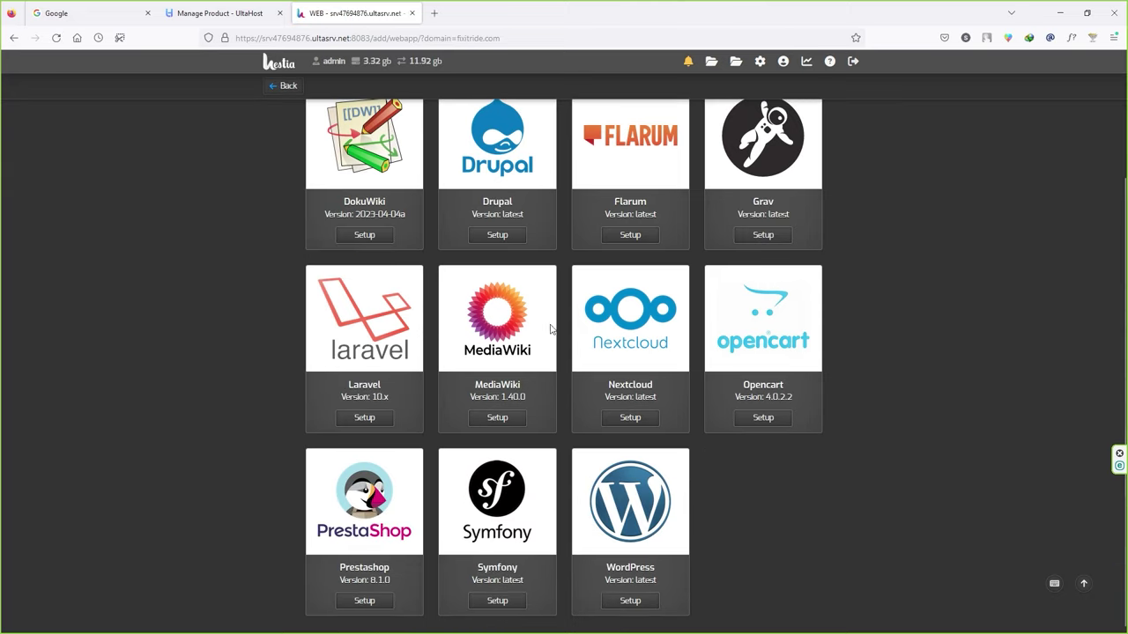
click(631, 603)
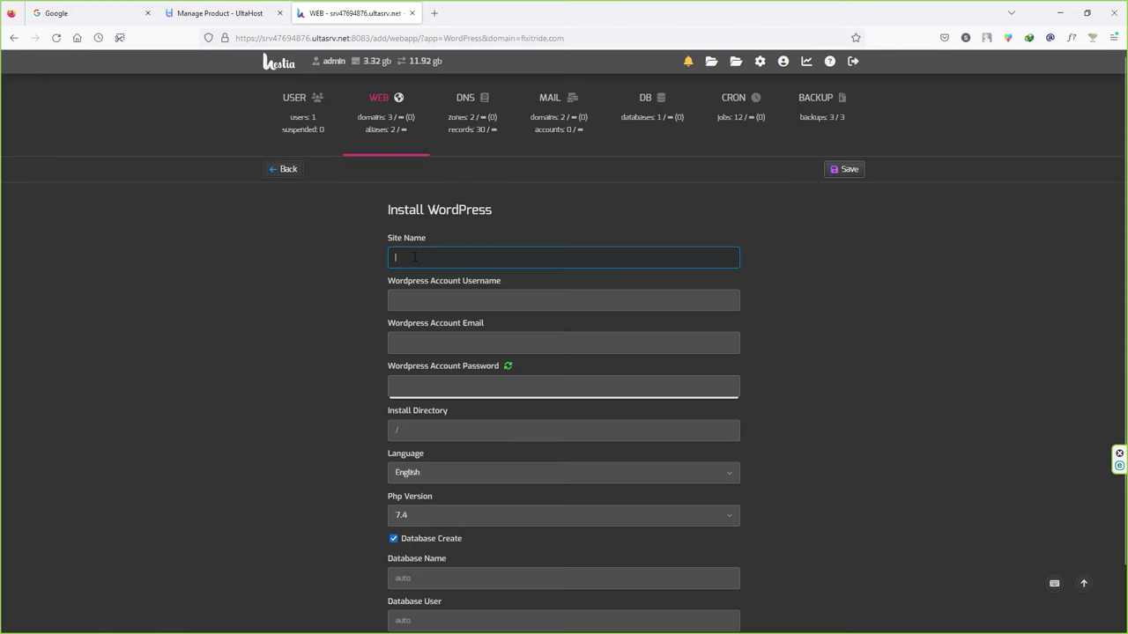
click(414, 257)
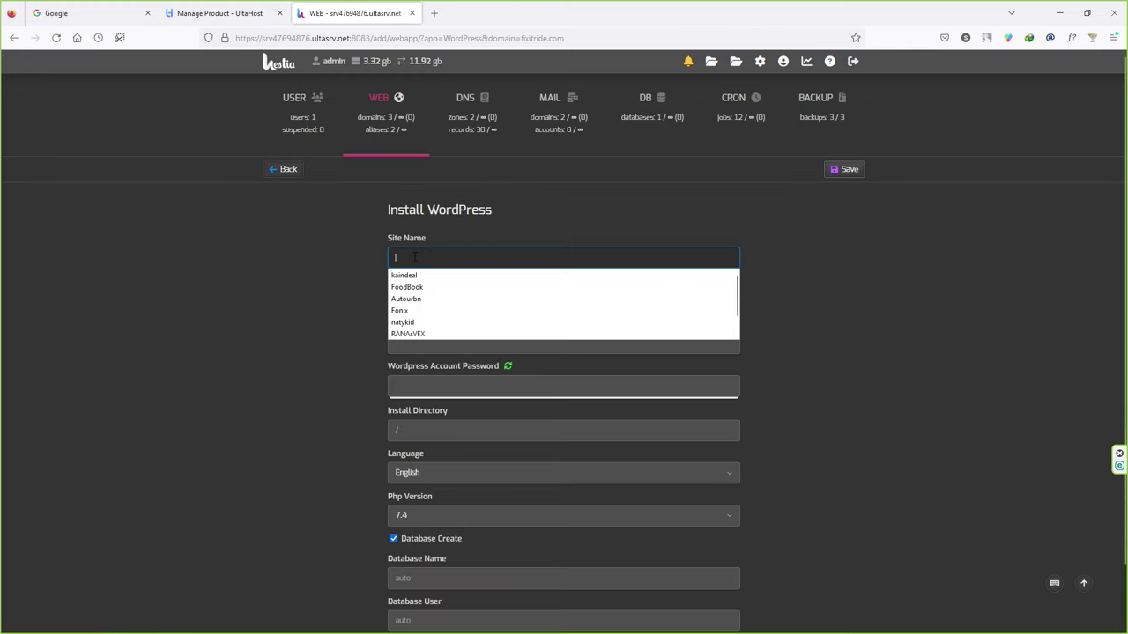
text(Fixitride)
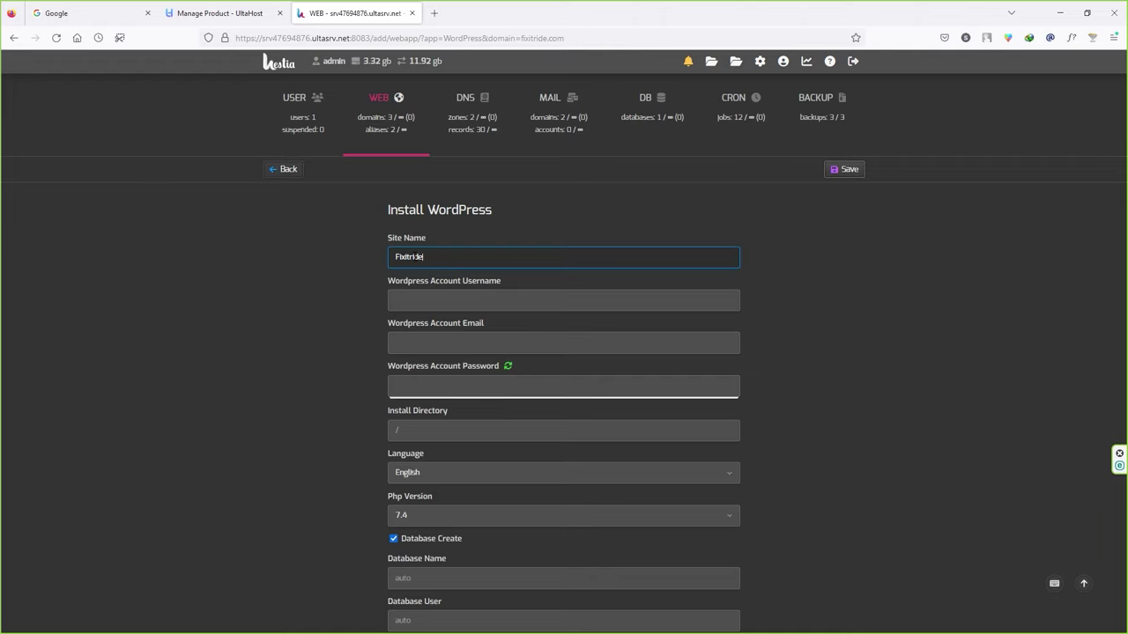
click(411, 297)
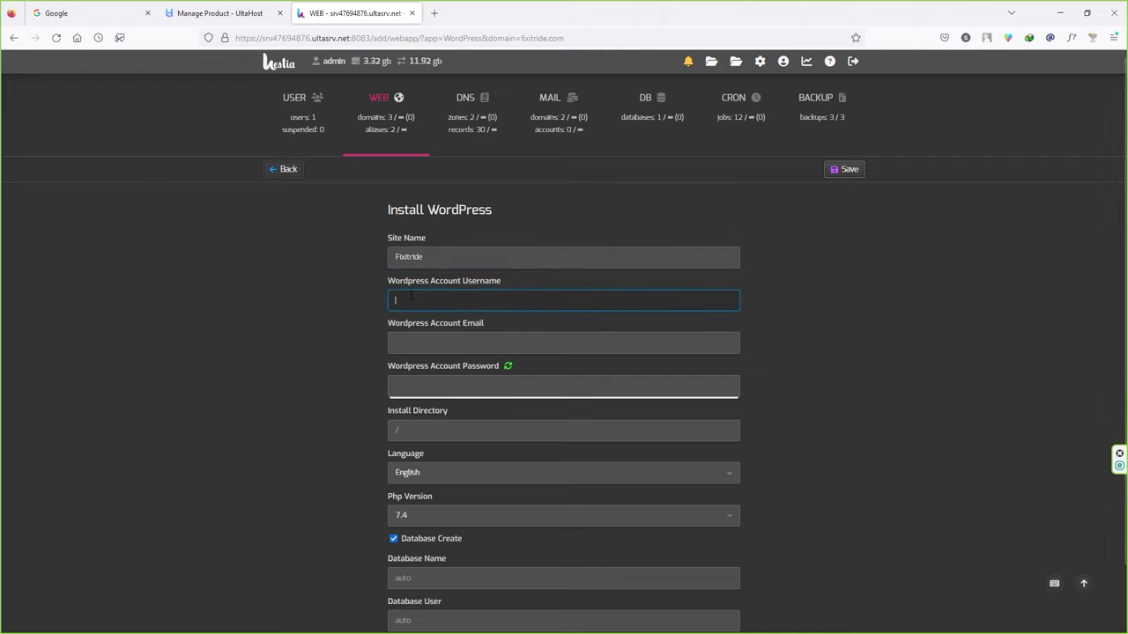
text(fixitride)
click(434, 342)
key(Down)
key(Return)
key(Tab)
key(ctrl+v)
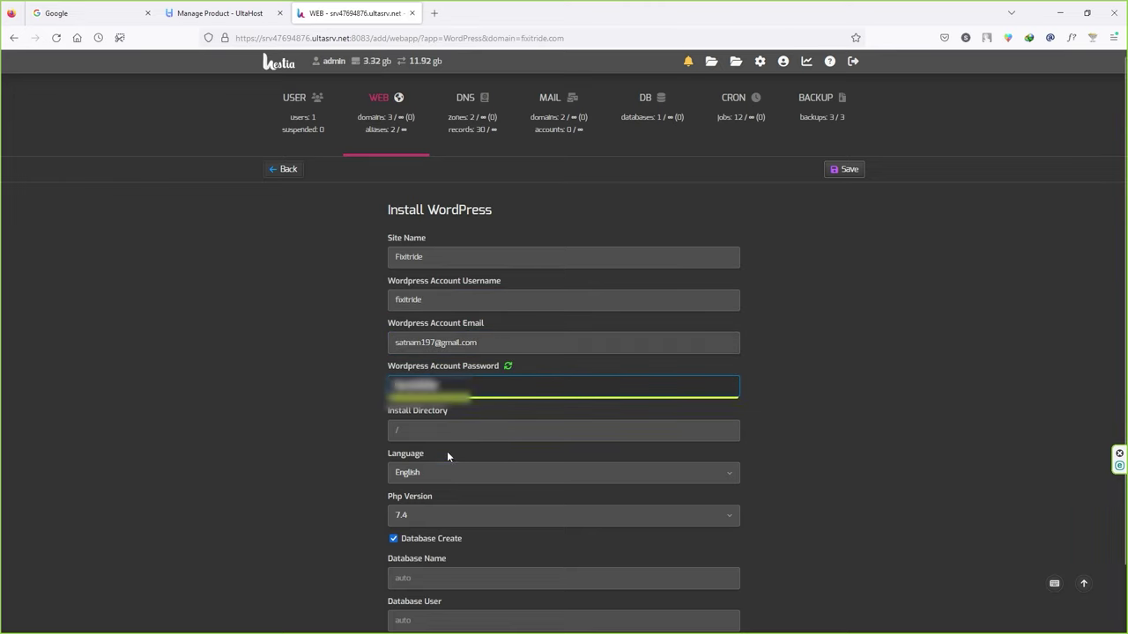
Choose PHP 8.1, run the WordPress install, and return to the web domains list
click(432, 517)
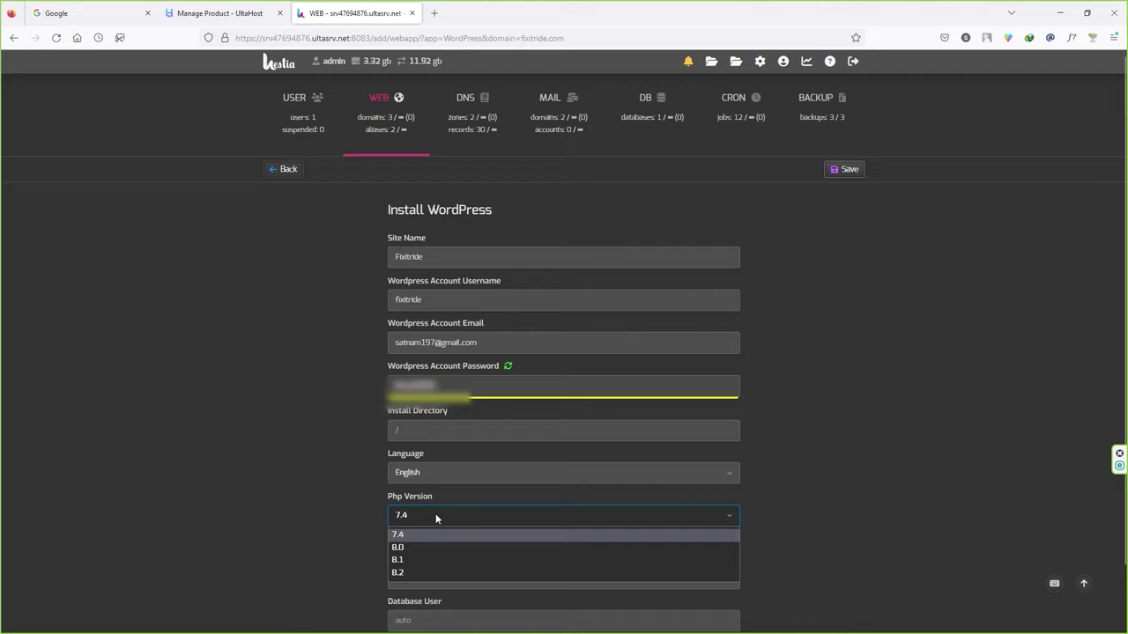
click(399, 561)
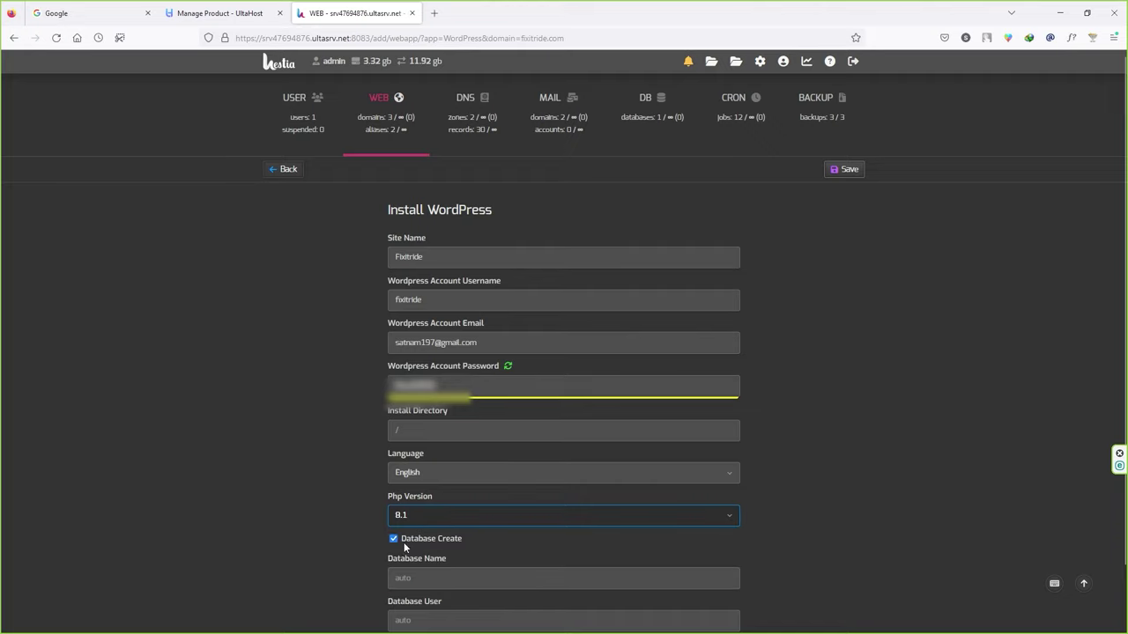
click(847, 170)
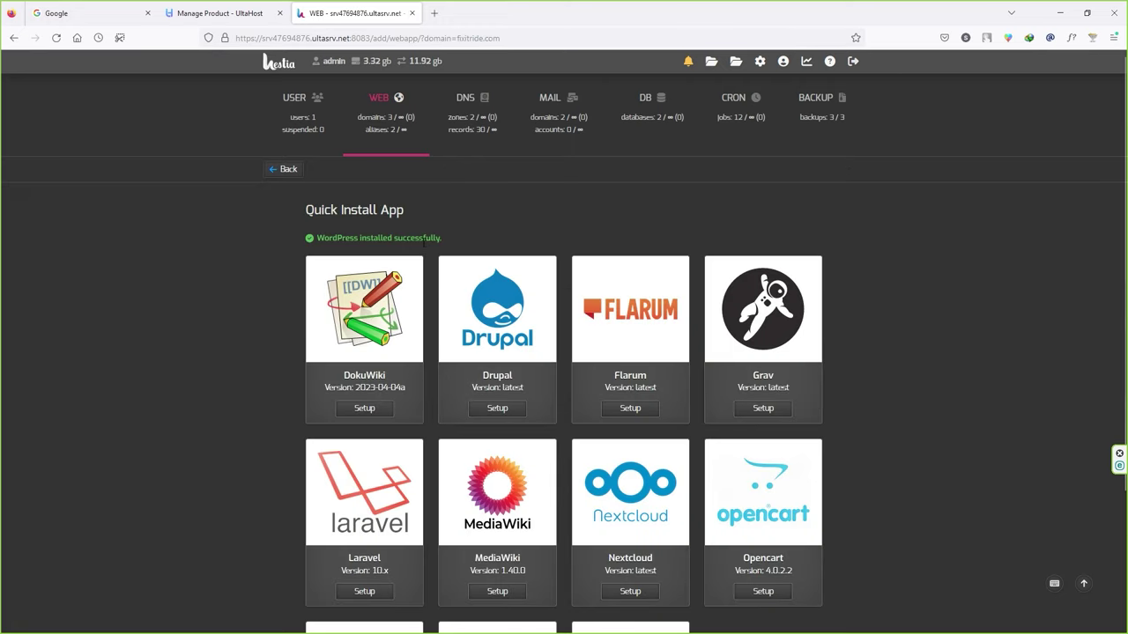
drag(355, 237, 442, 239)
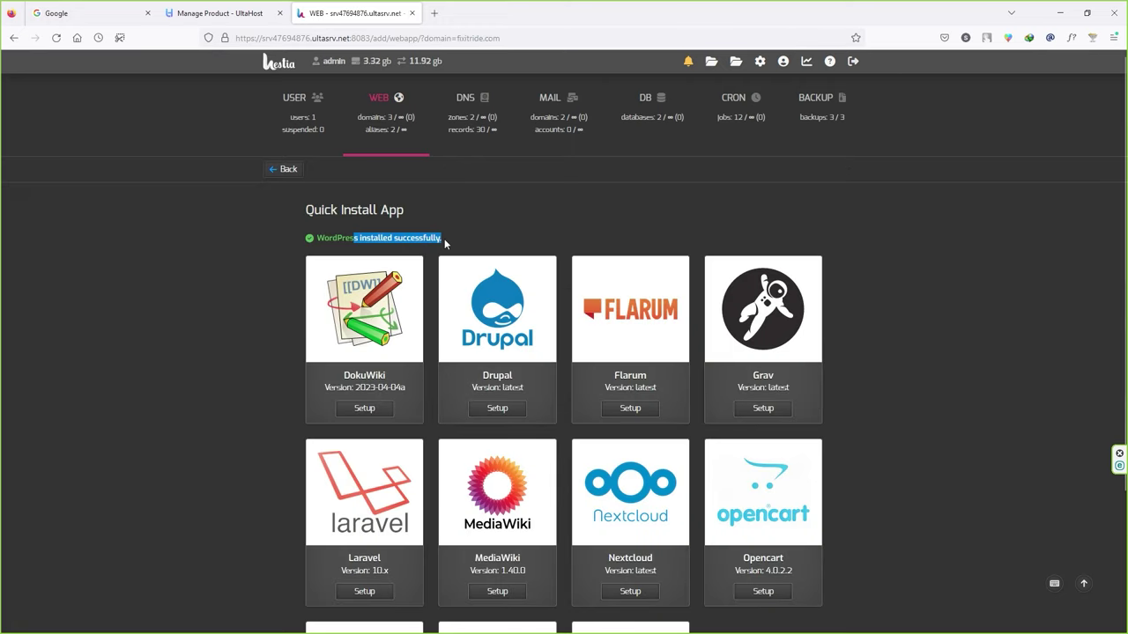
click(284, 169)
click(385, 110)
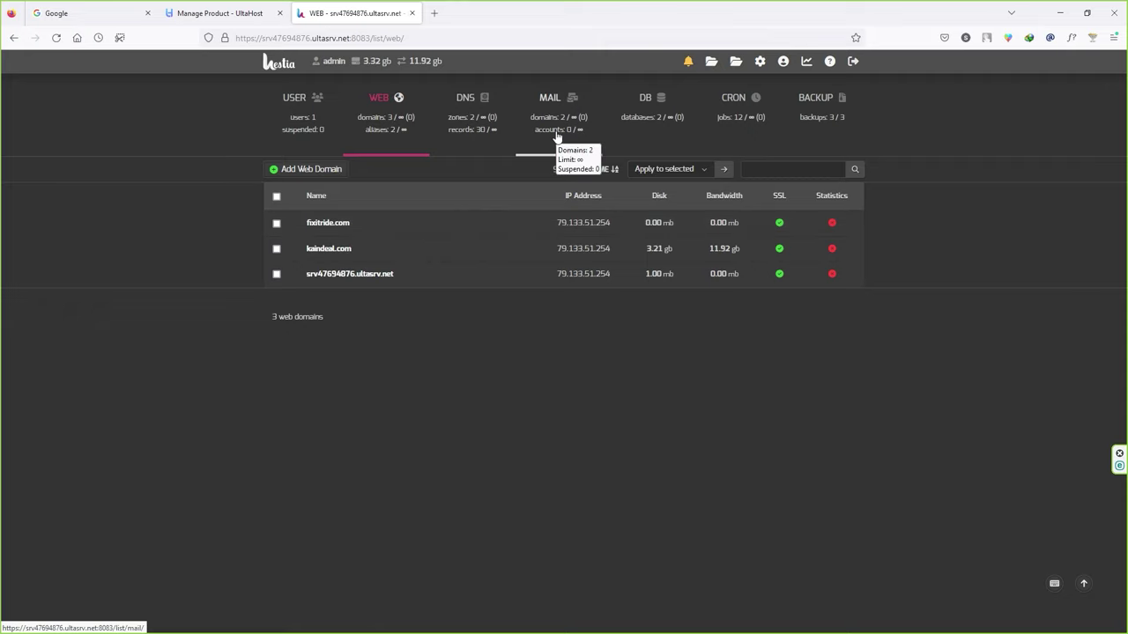
Begin a new mail account named 'support' under fixitride.com's mail domain
click(551, 106)
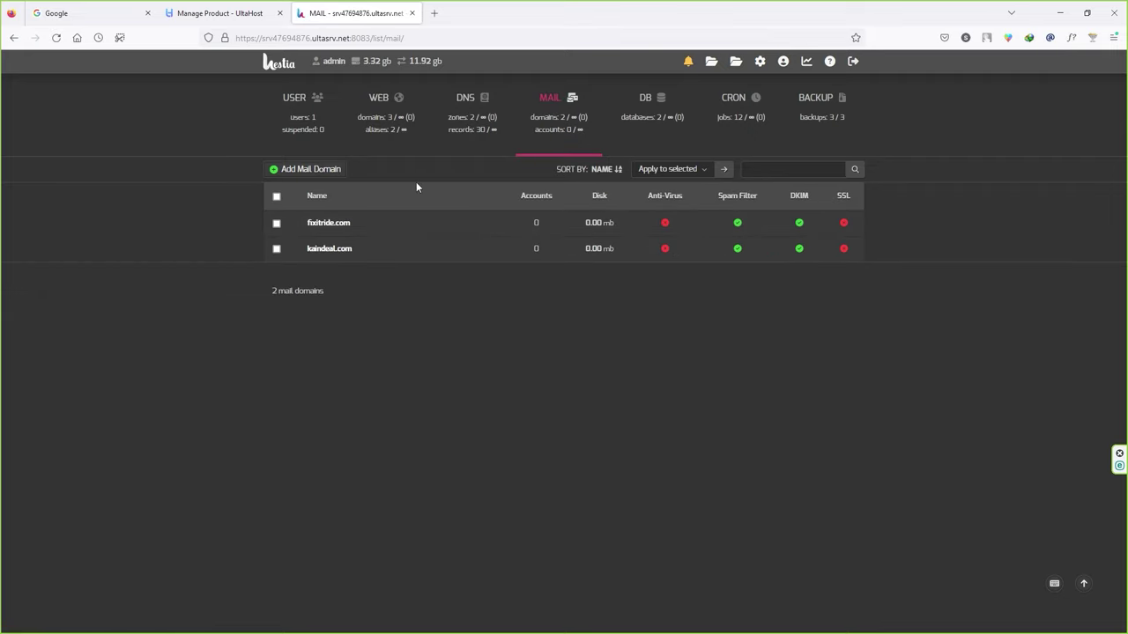
click(336, 225)
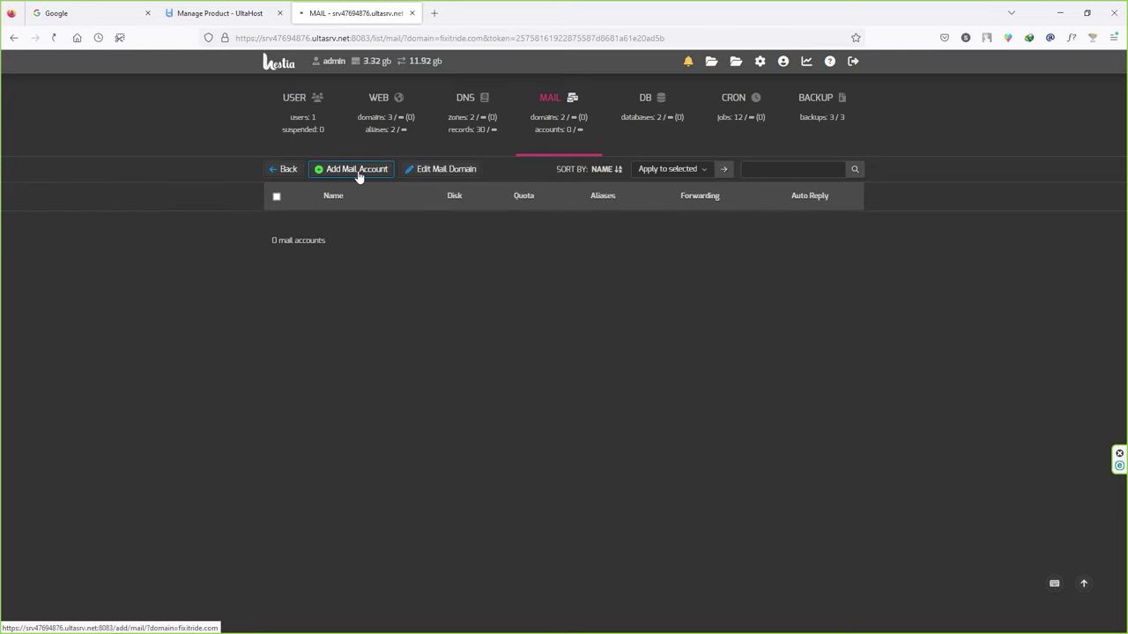
click(357, 170)
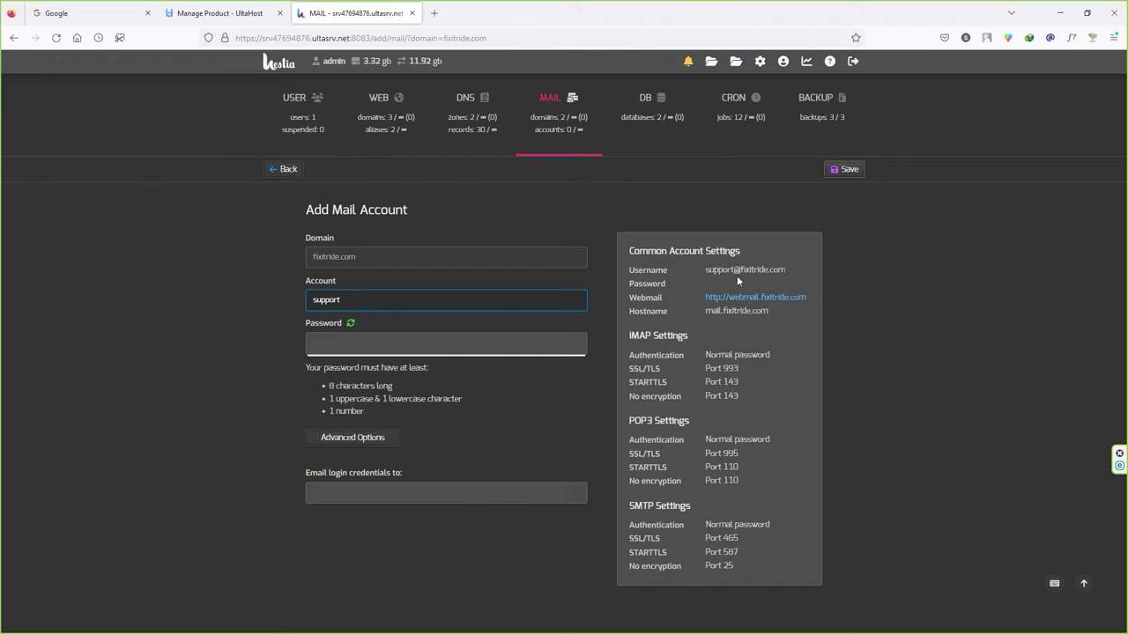
drag(706, 270, 782, 271)
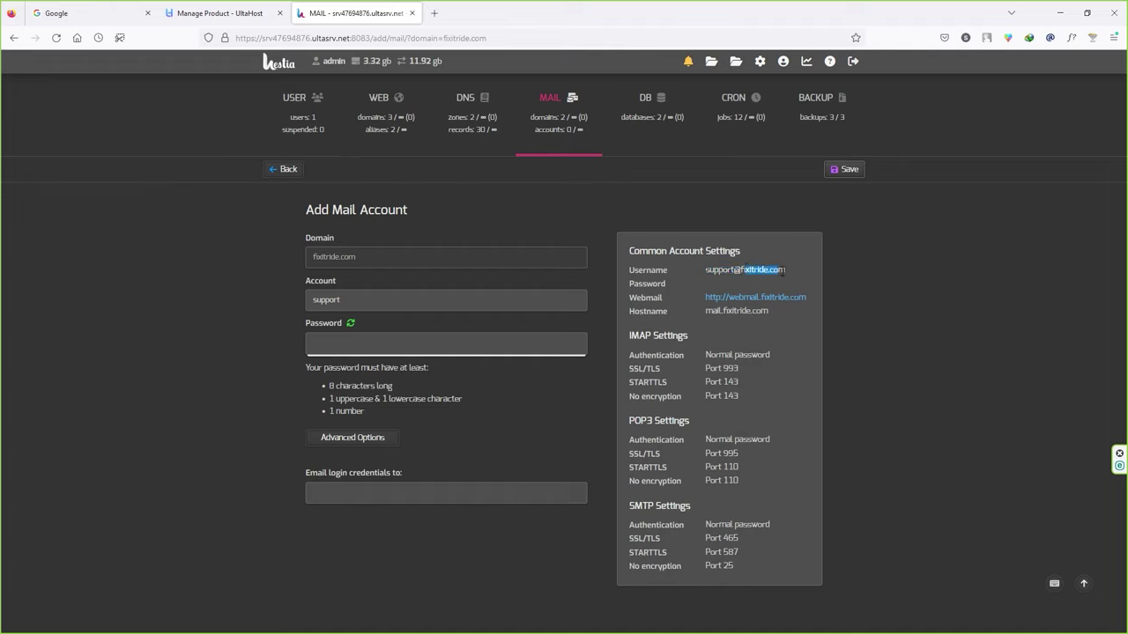
click(786, 270)
Give the support mailbox a saved password, create it, and open Webmail in a new tab
click(445, 344)
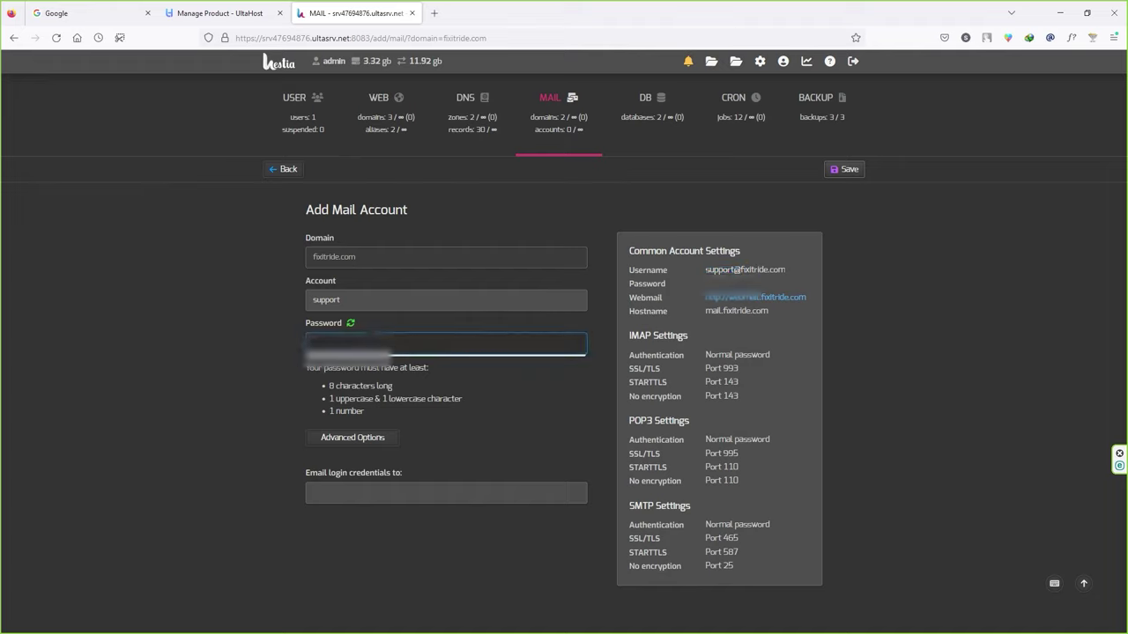
click(352, 358)
click(352, 438)
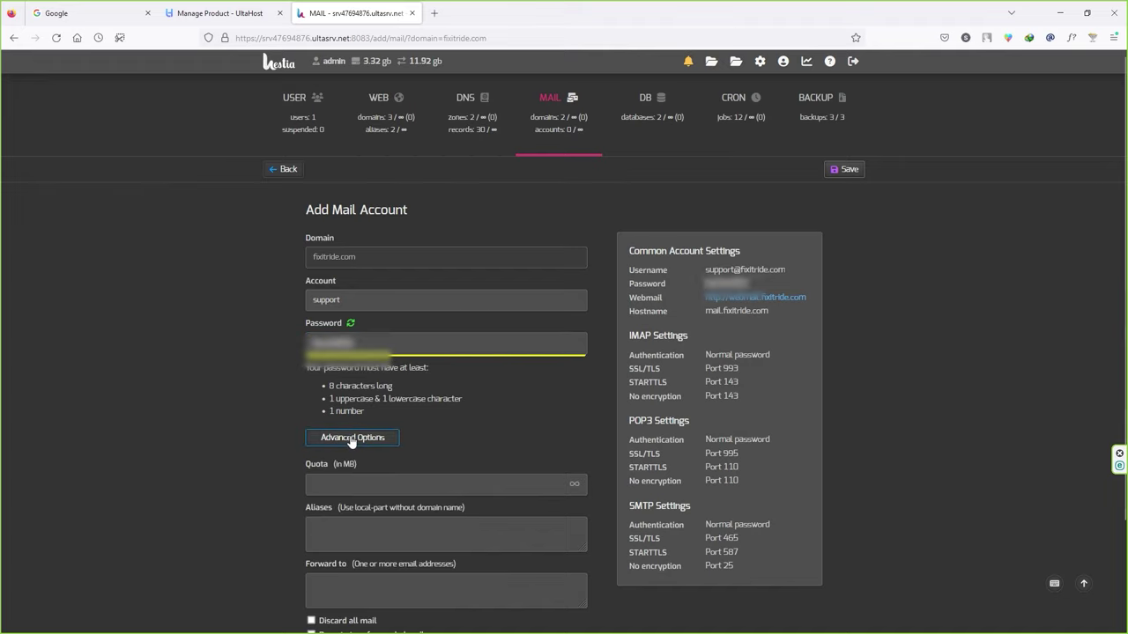
click(351, 439)
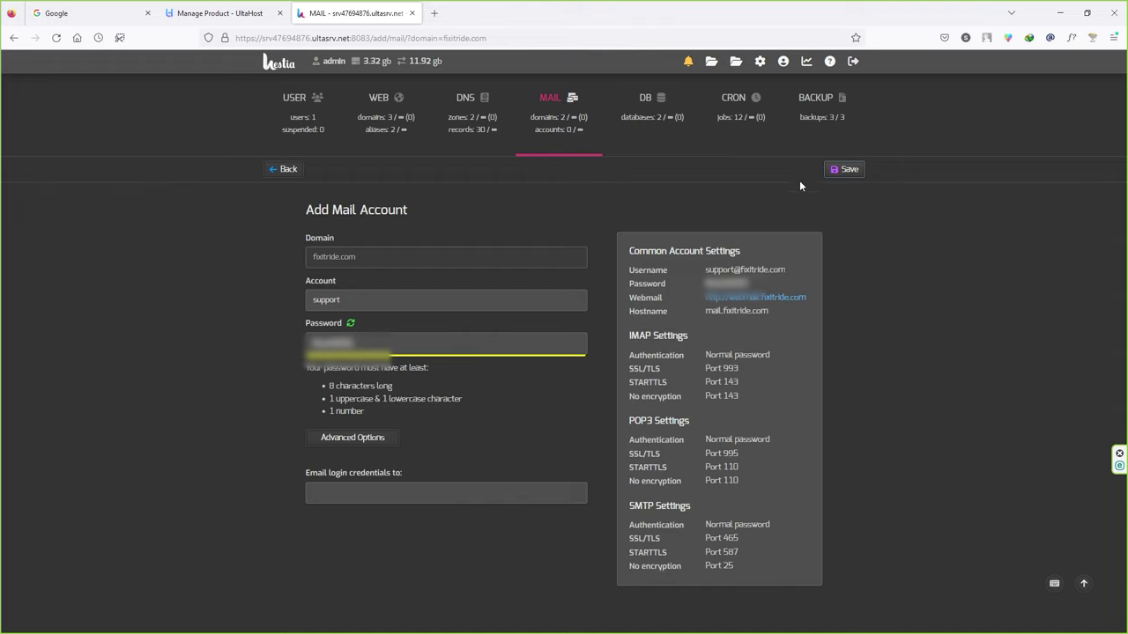
click(844, 171)
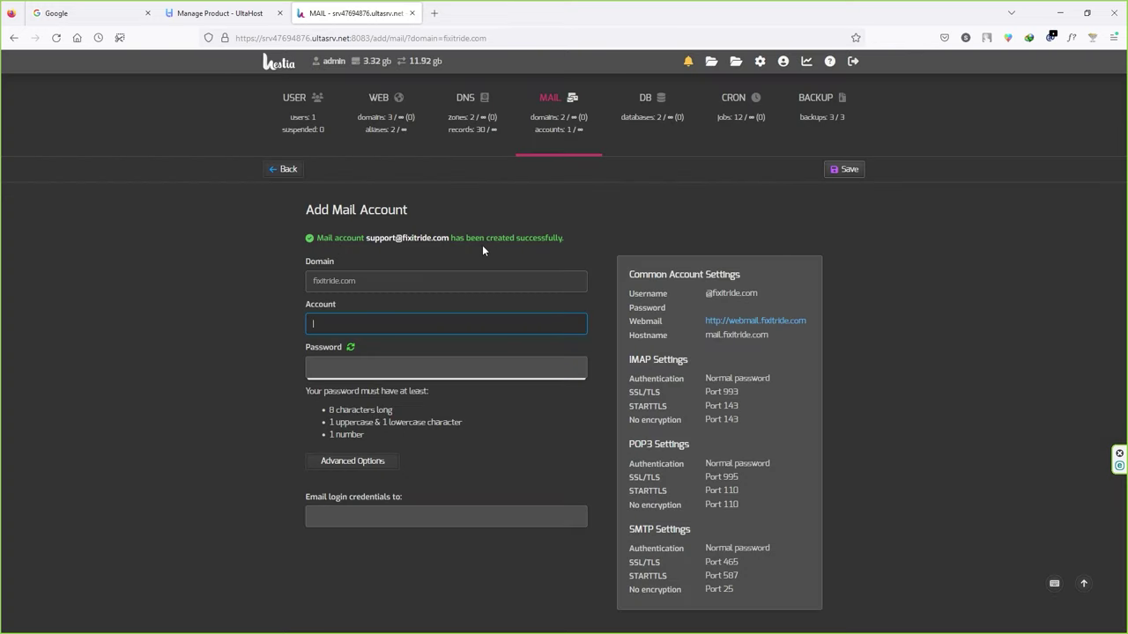
right_click(726, 328)
click(744, 332)
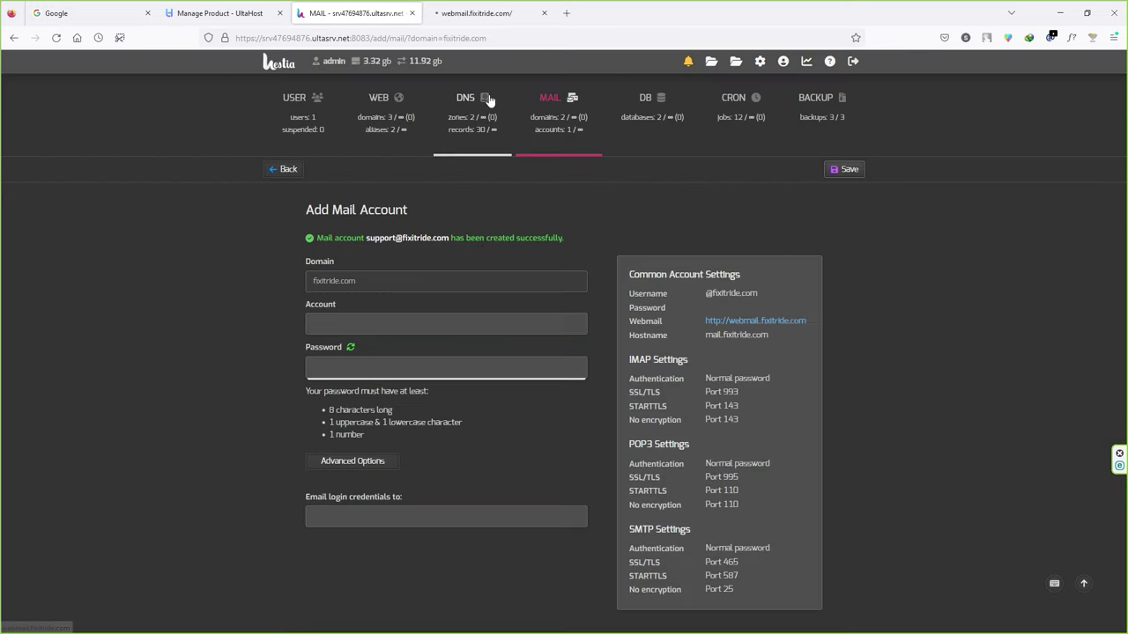
Log in to Roundcube with the support mailbox address and its password
click(490, 23)
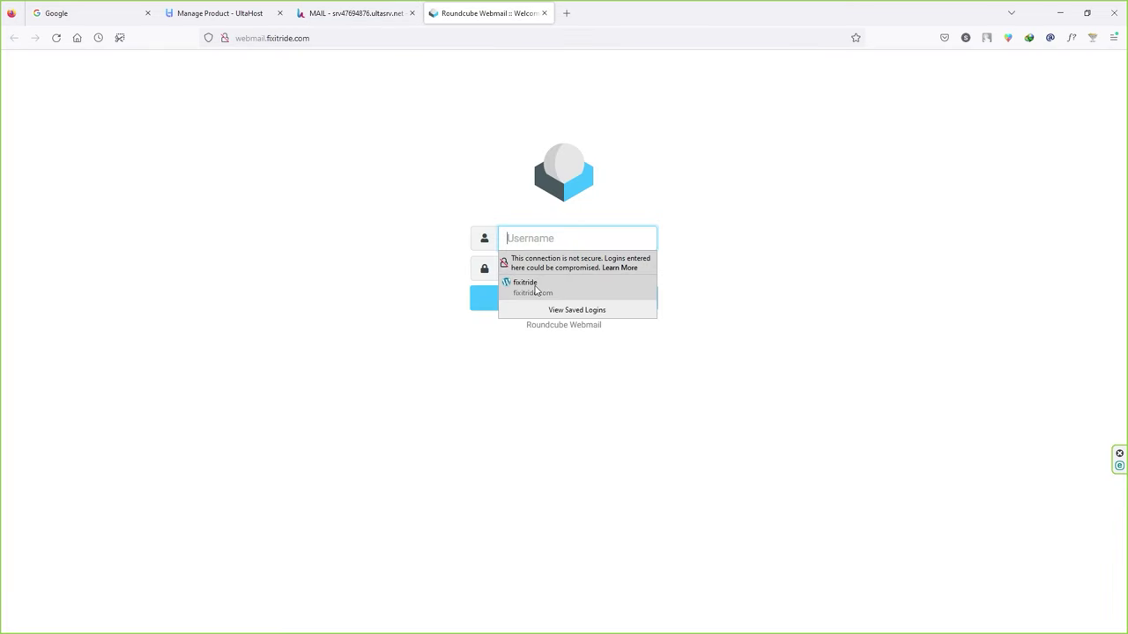
click(368, 7)
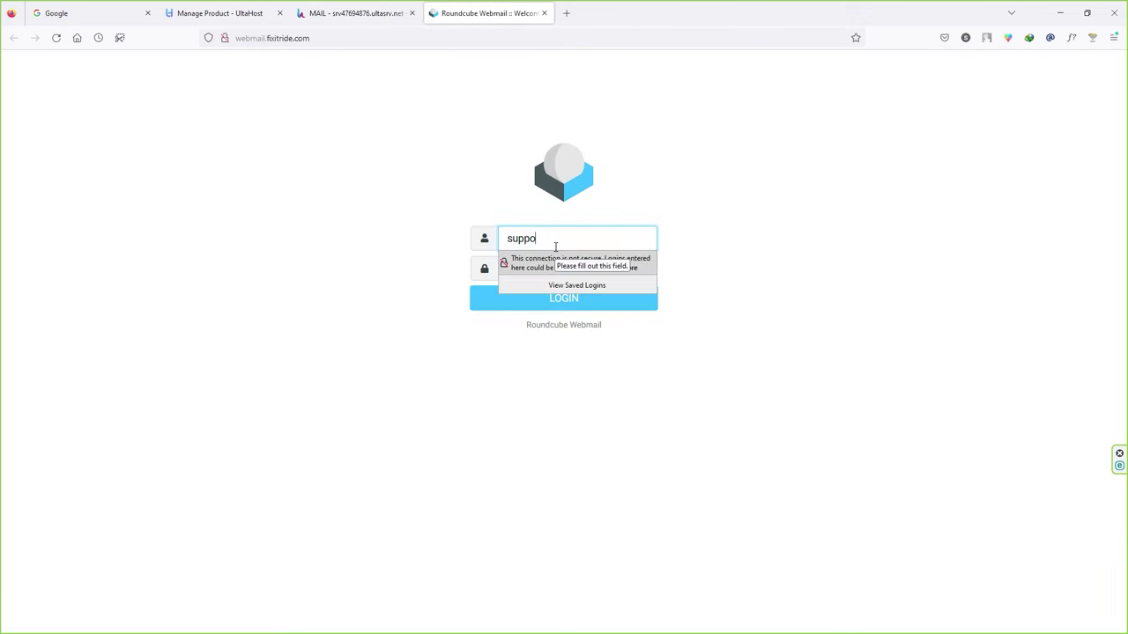
key(Tab)
key(ctrl+v)
click(529, 301)
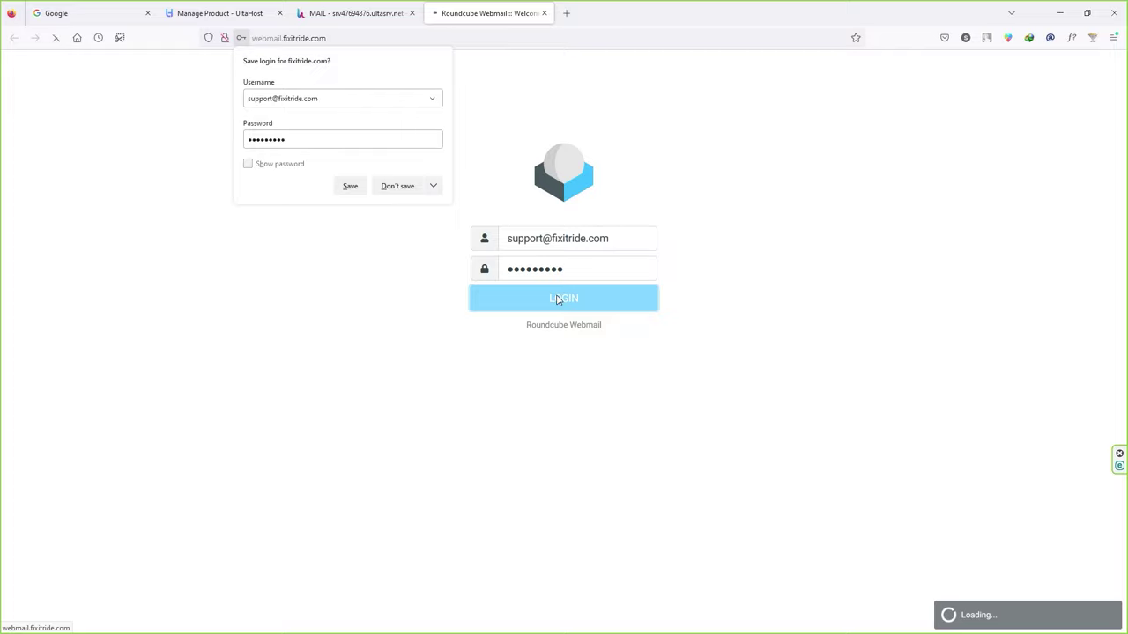
click(398, 186)
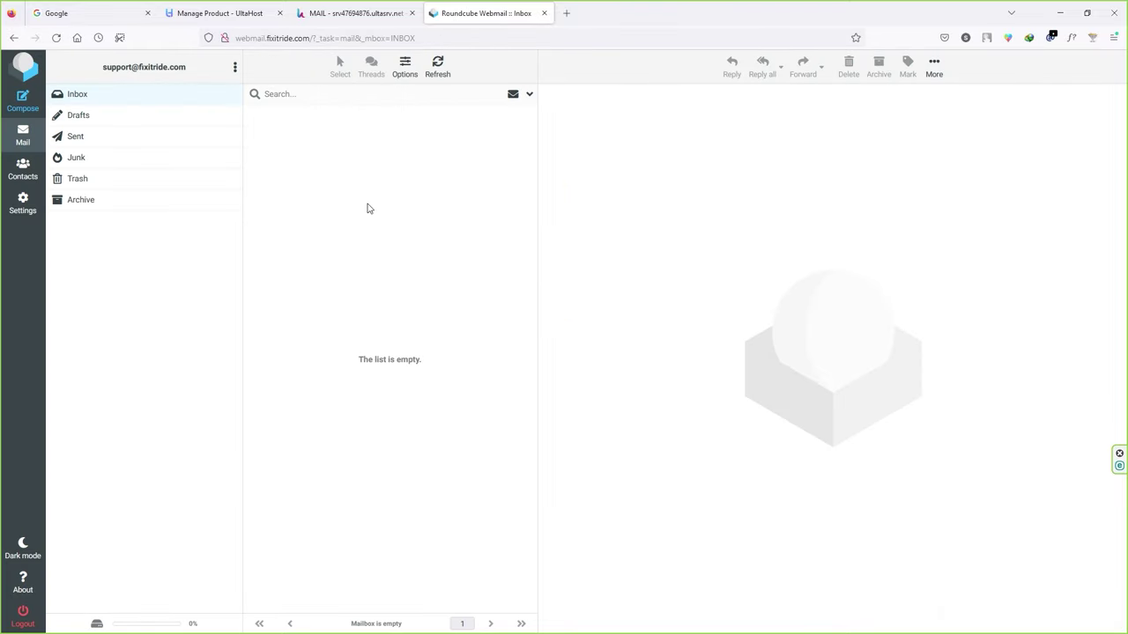
Review Hestia's IMAP settings, then close the Roundcube inbox tab
key(ctrl+shift+Tab)
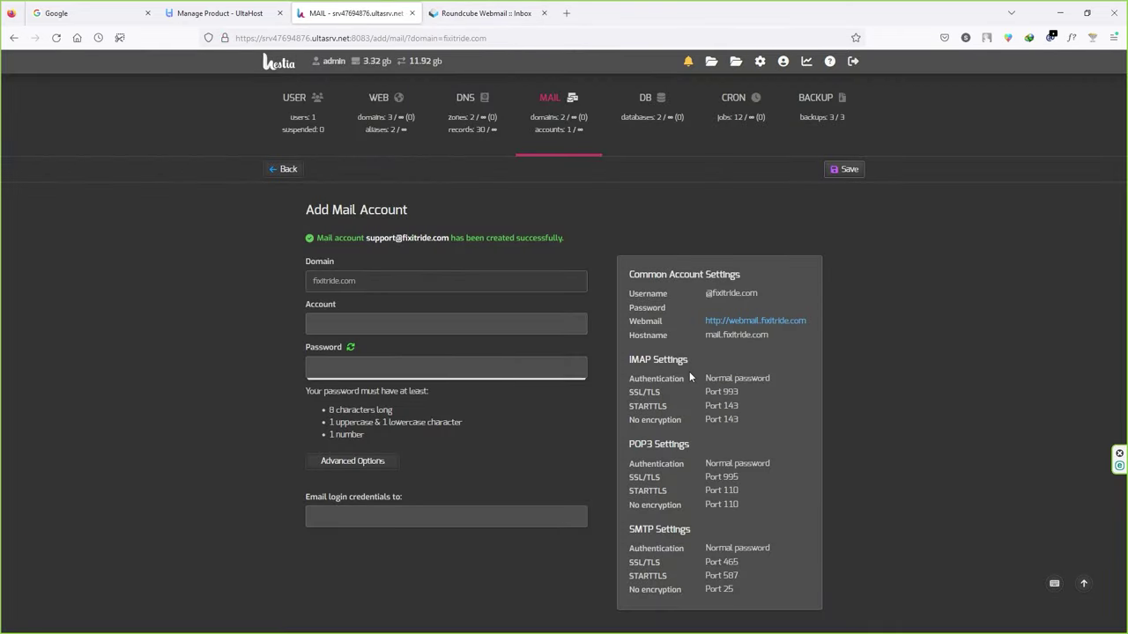
triple_click(678, 370)
click(666, 529)
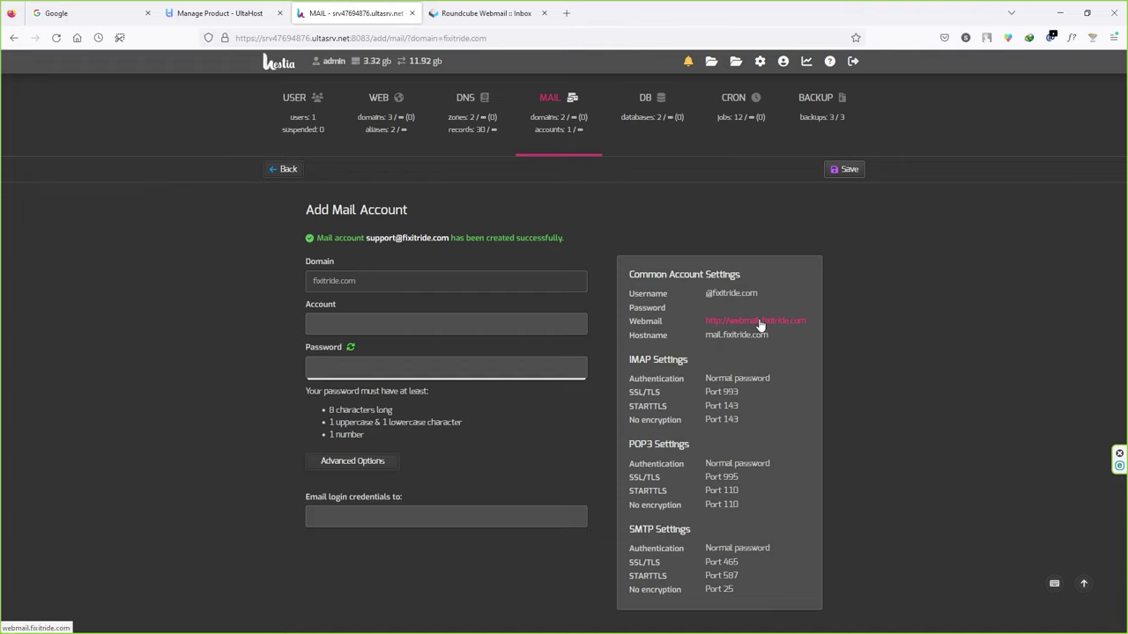
click(493, 11)
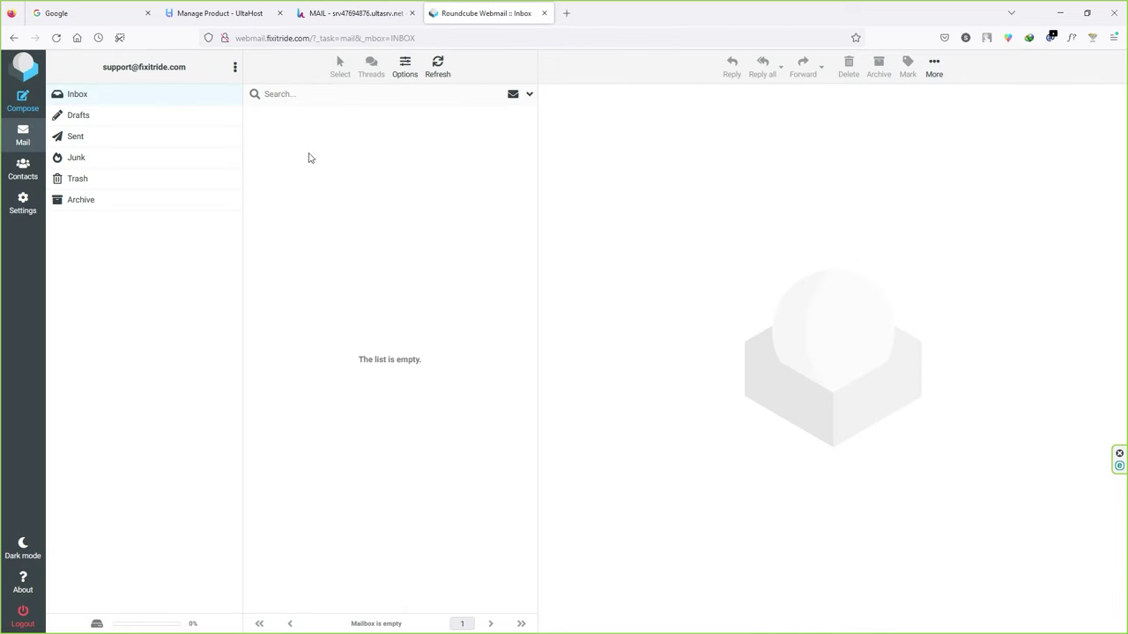
click(544, 13)
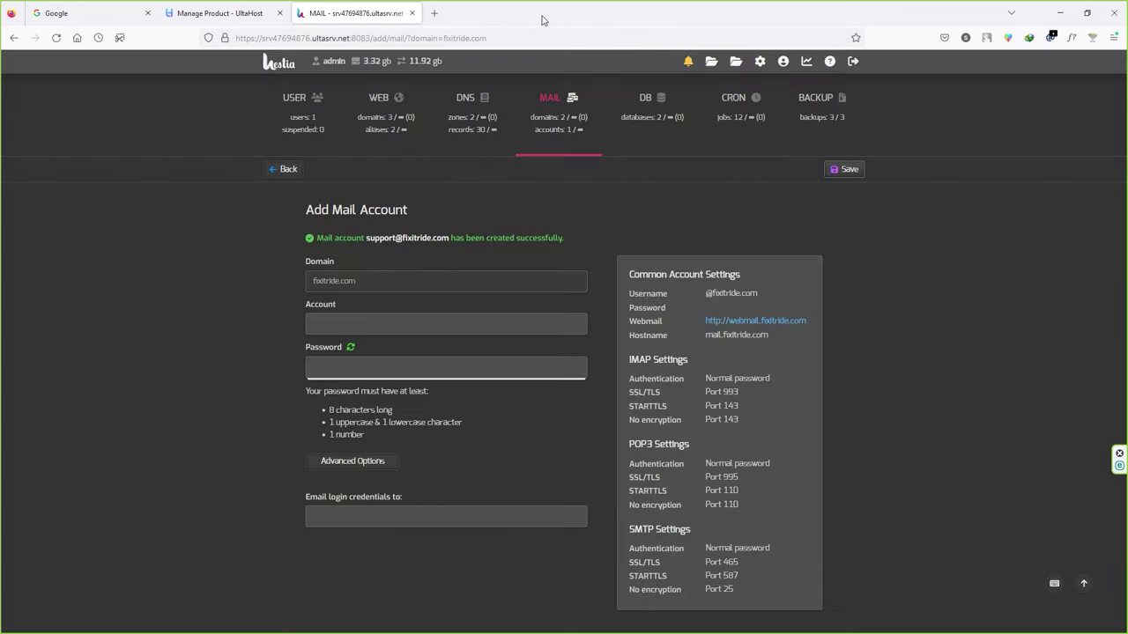
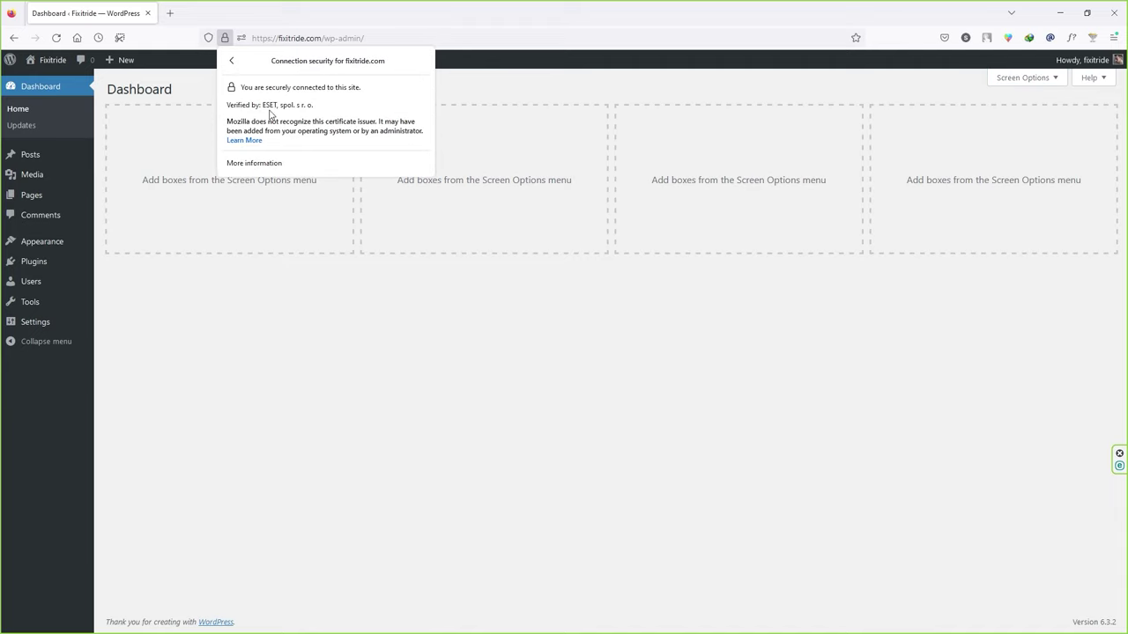
Dismiss Firefox's connection-security details to reveal the fixitride.com dashboard again
click(231, 61)
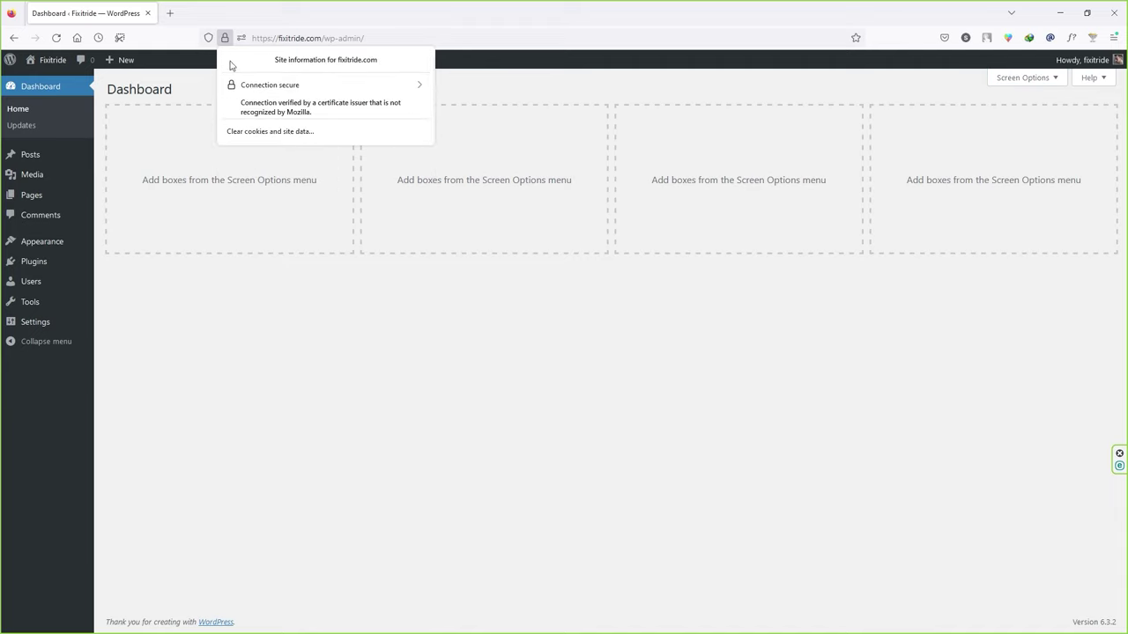
click(214, 209)
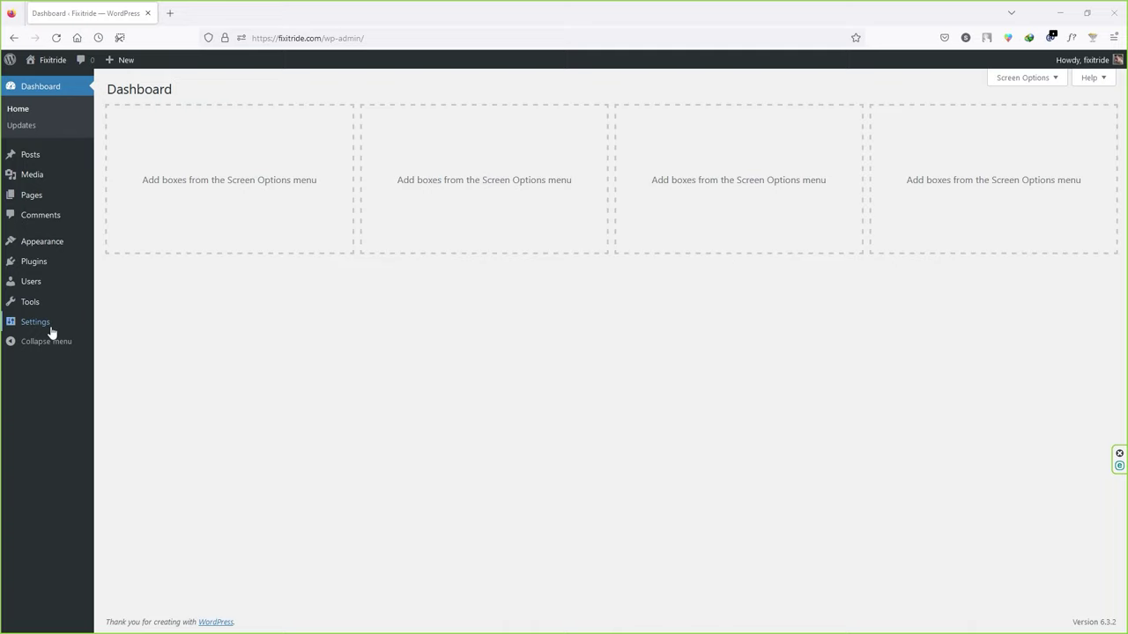
mouse_move(51, 331)
click(115, 324)
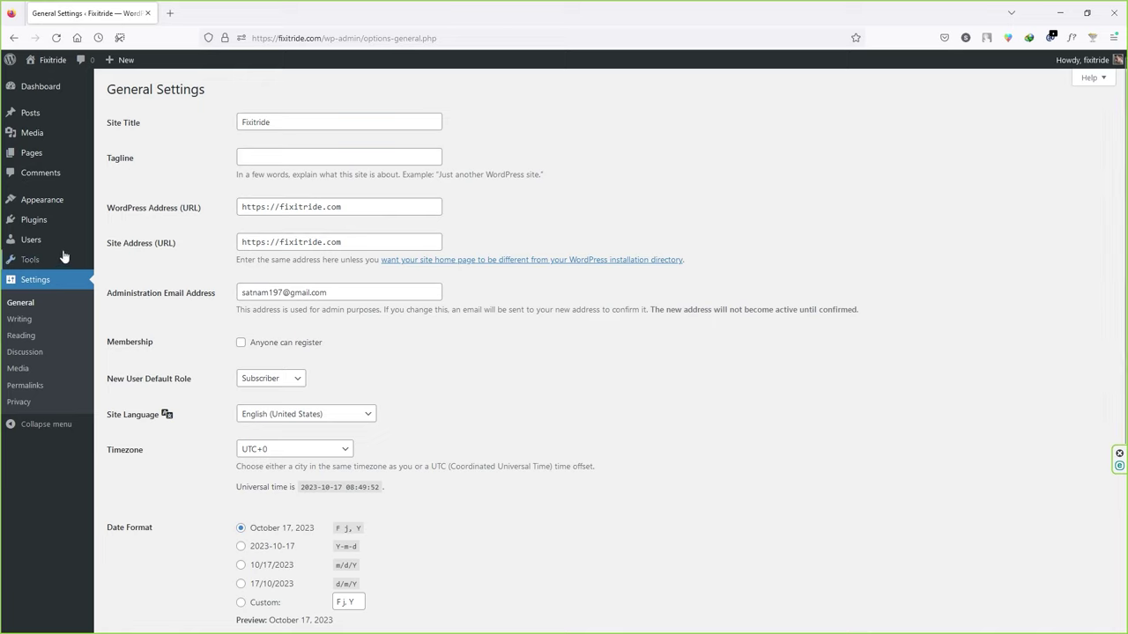
mouse_move(64, 257)
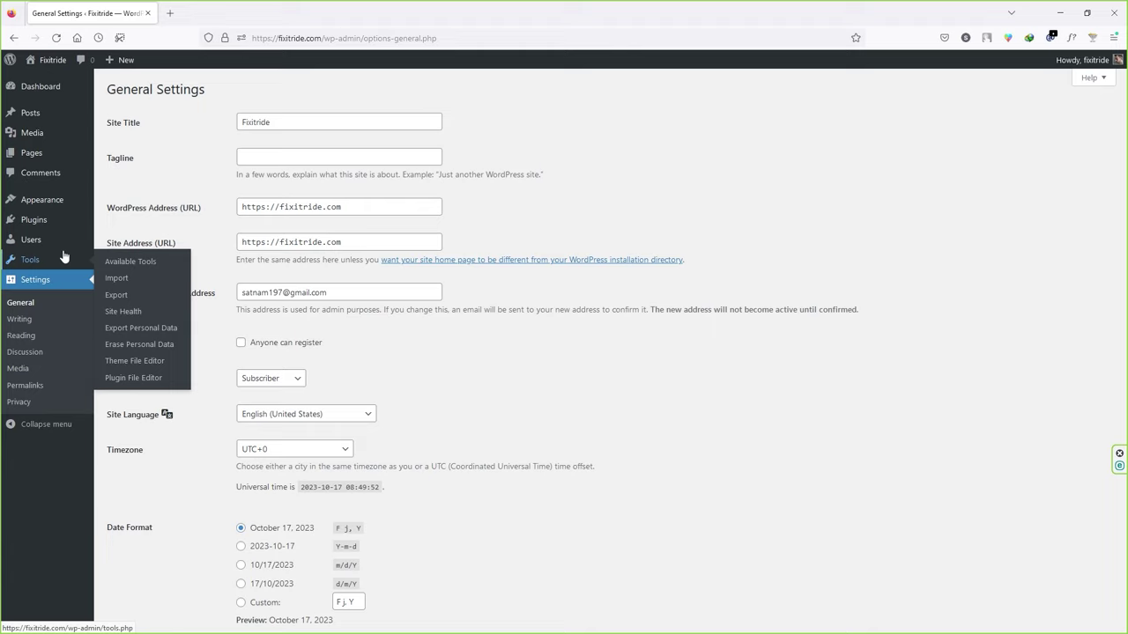
Open the fixitride.com homepage in a new tab and scroll through it for review
mouse_move(53, 61)
right_click(49, 81)
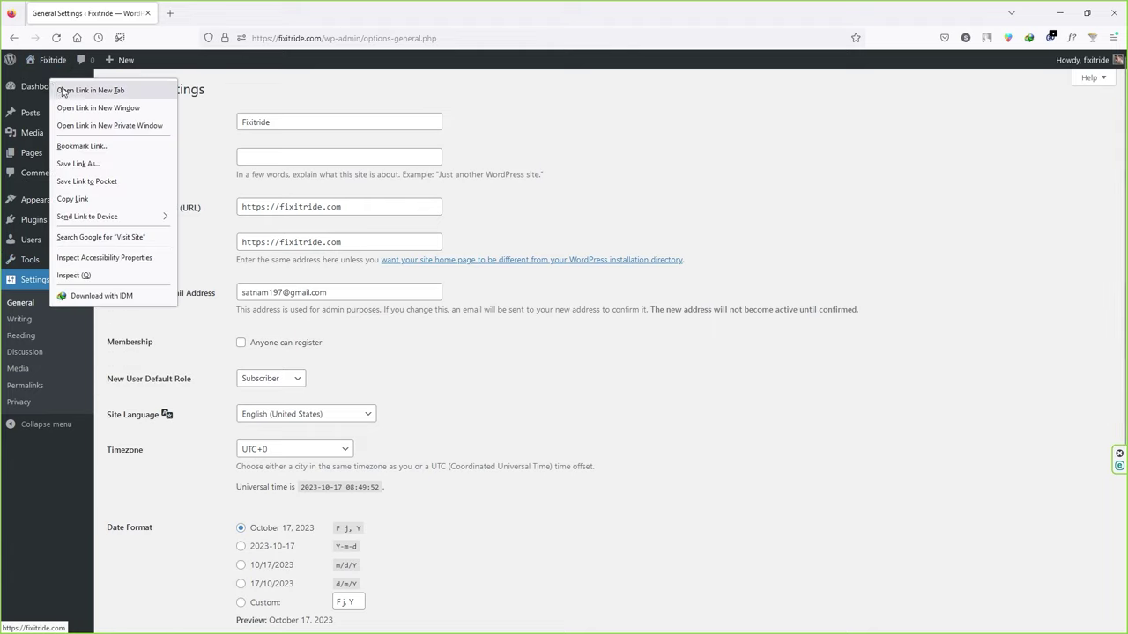
click(88, 89)
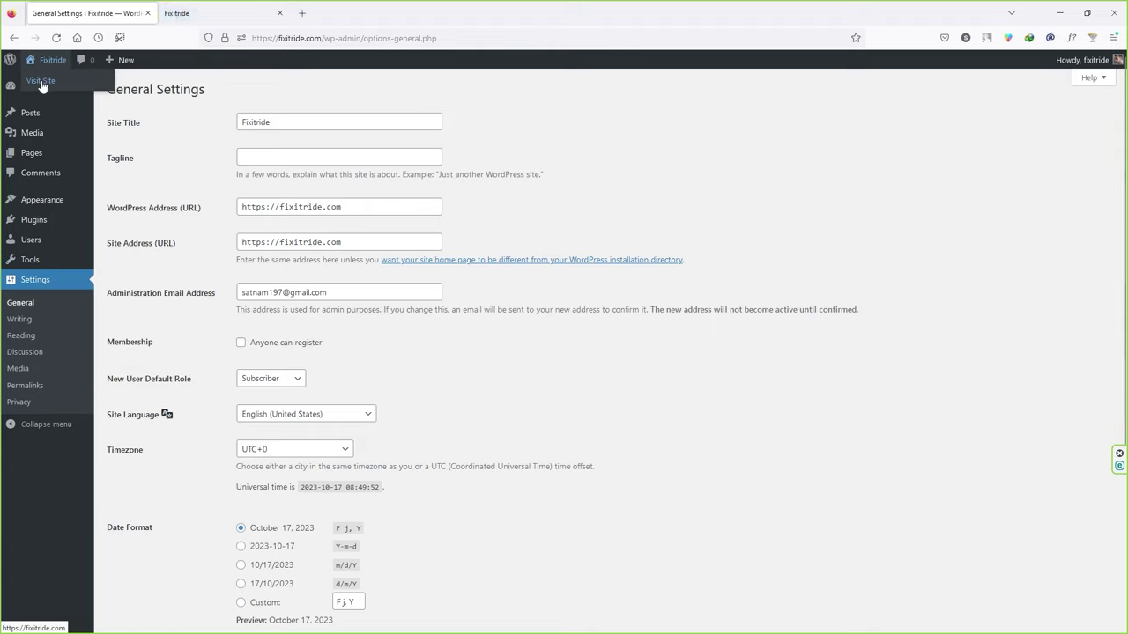
key(ctrl+Tab)
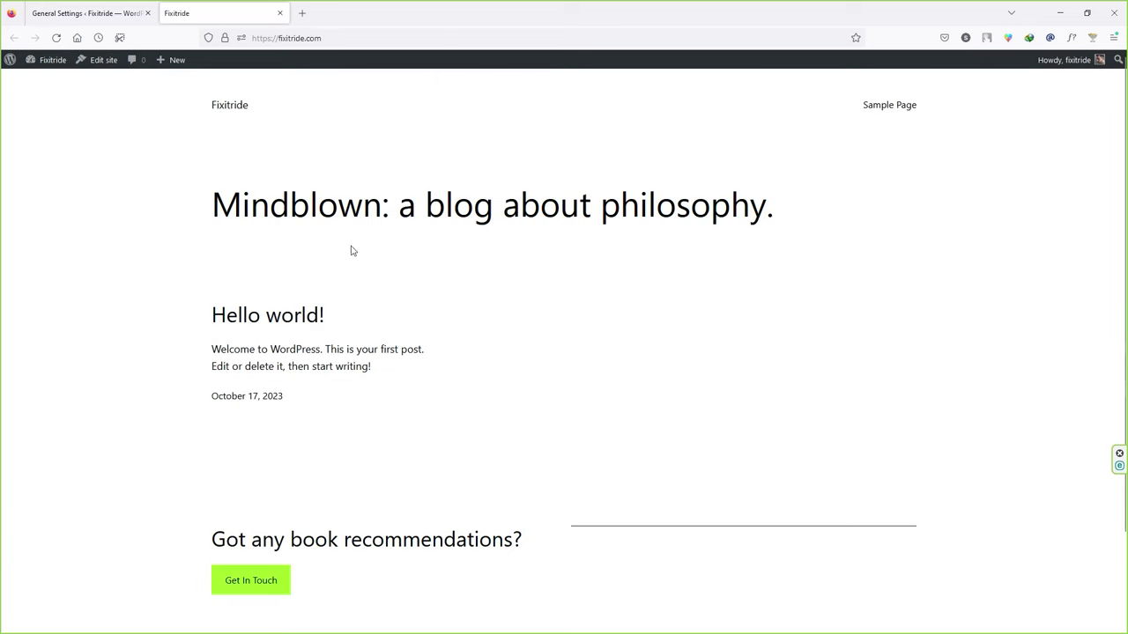
scroll(321, 326, down, 2)
scroll(422, 333, up, 2)
scroll(196, 378, down, 2)
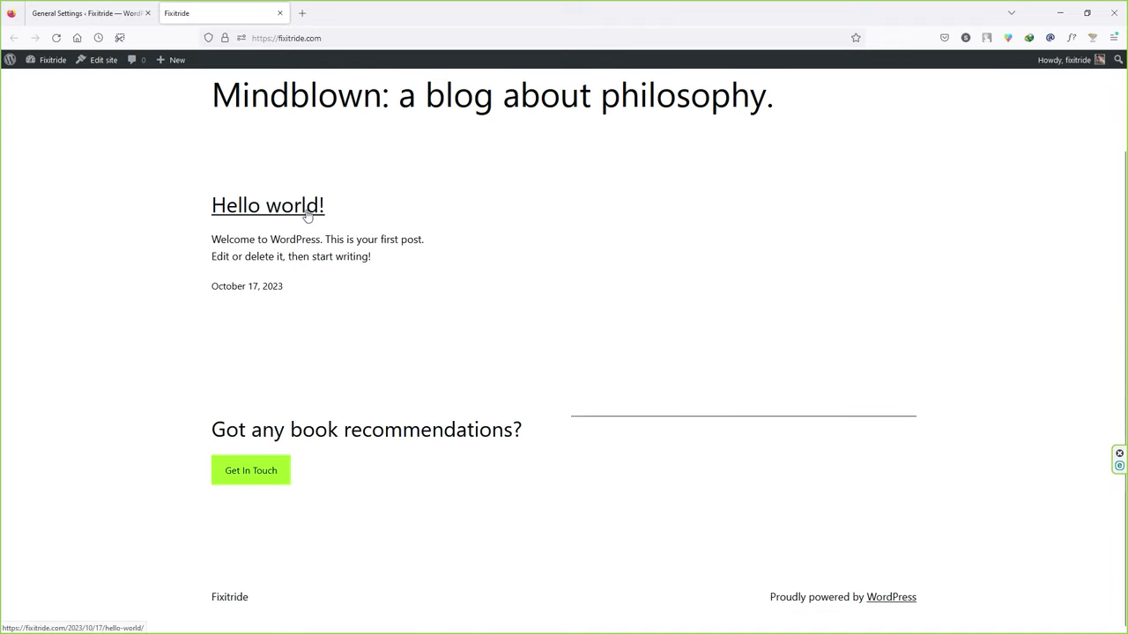
scroll(218, 275, up, 2)
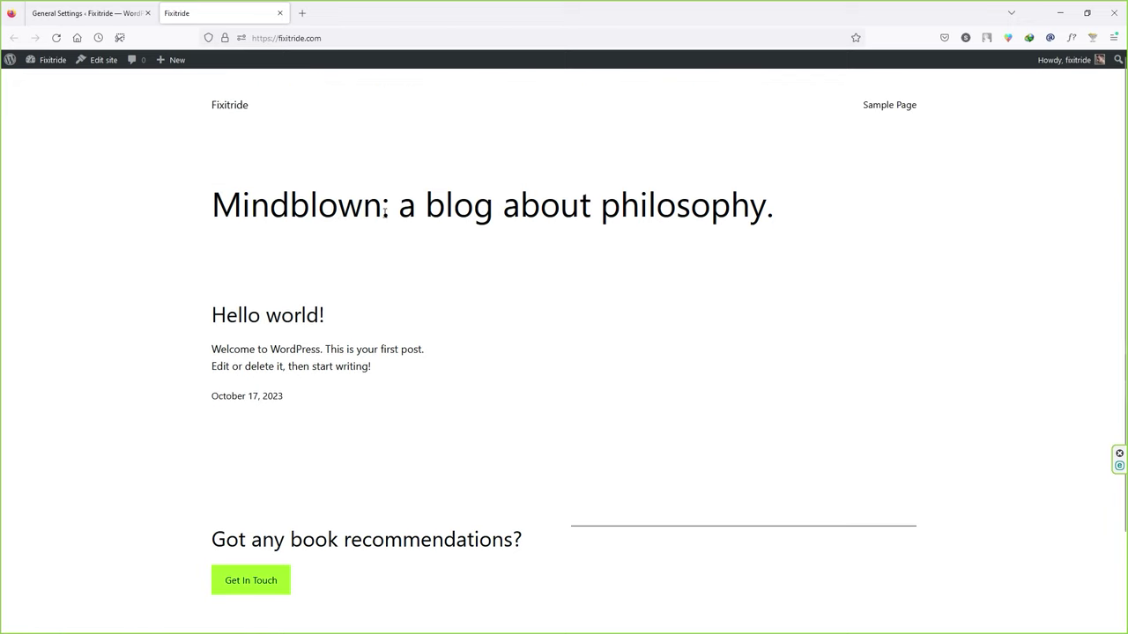
drag(310, 205, 648, 534)
click(376, 407)
Close the homepage tab and enter the tagline 'Car Gadgets Store'
click(279, 13)
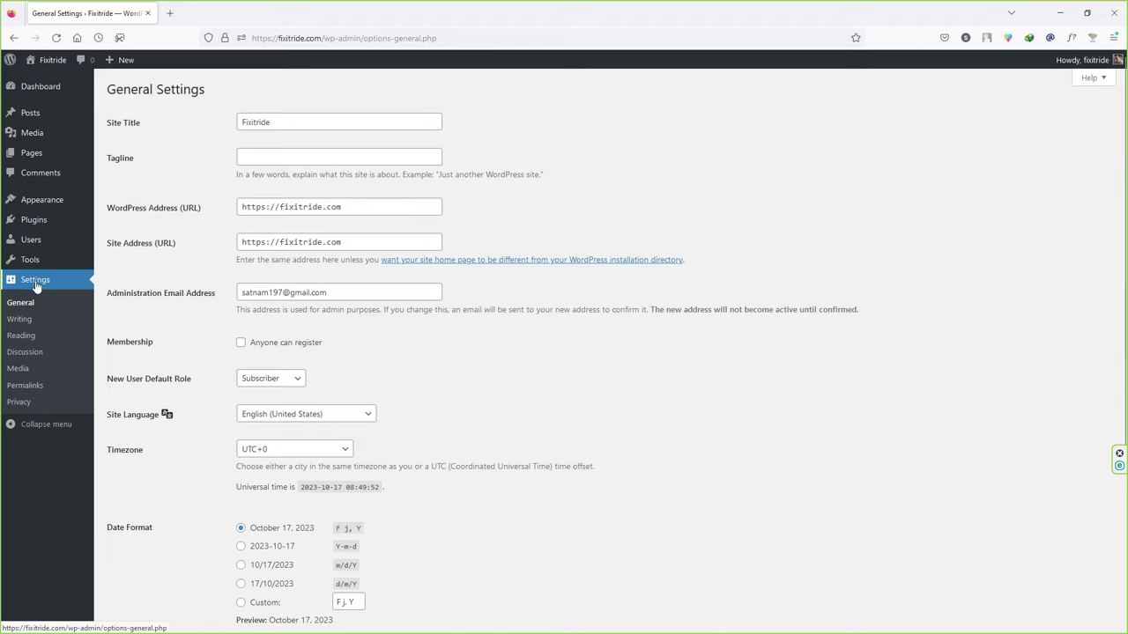
double_click(287, 122)
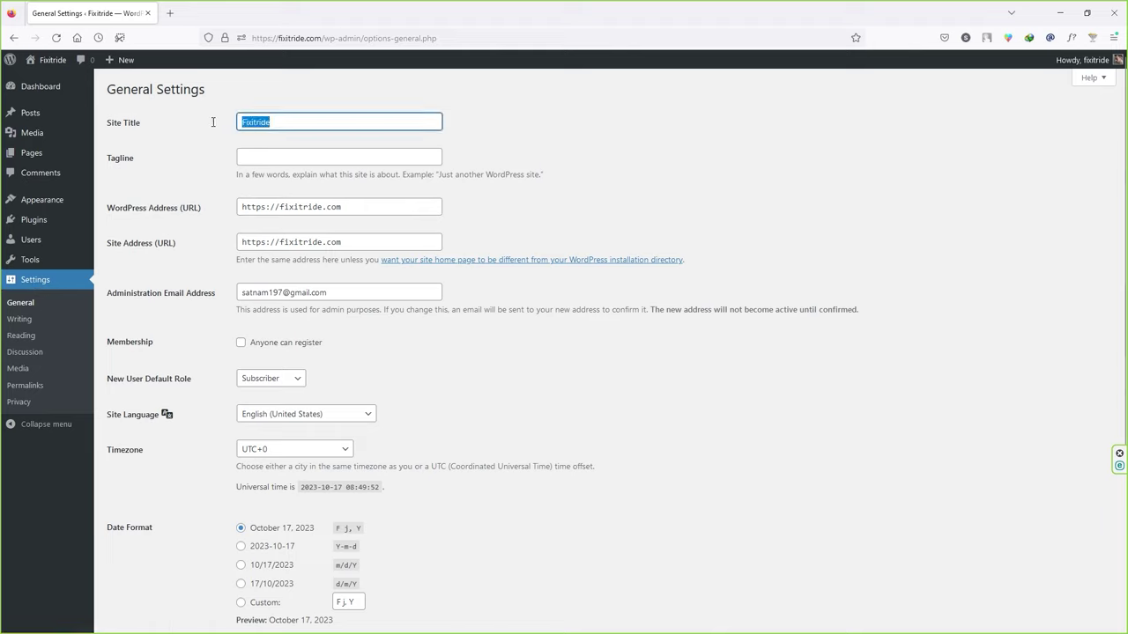
click(295, 122)
click(269, 159)
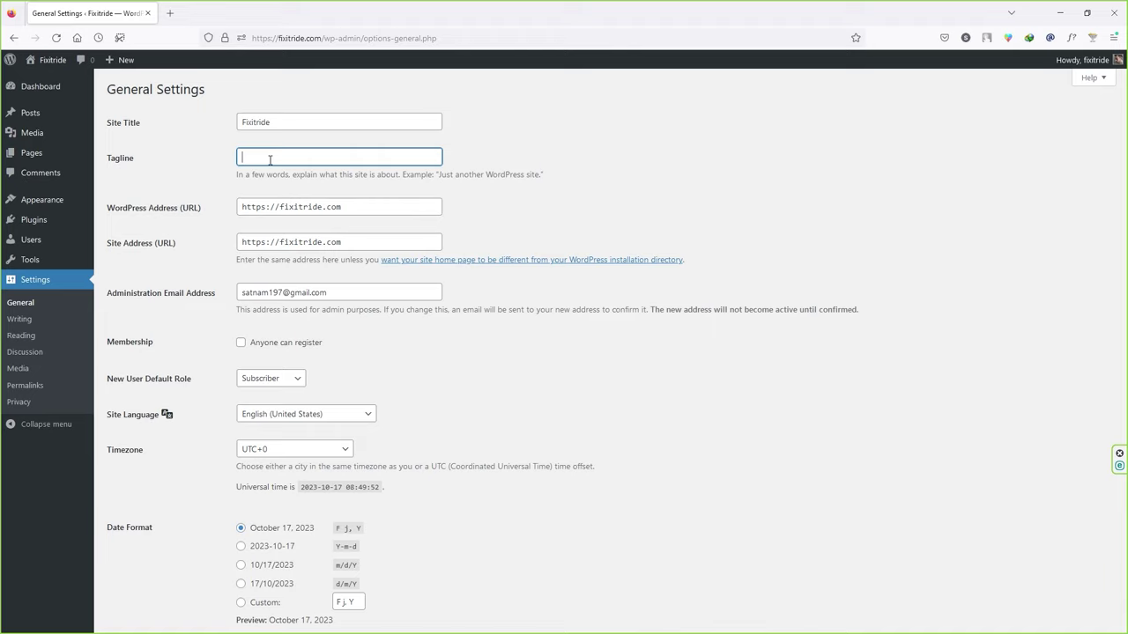
text(Car Gadgets Store)
Review the WordPress Address and administration email fields further down the page
scroll(351, 159, down, 2)
scroll(279, 194, up, 2)
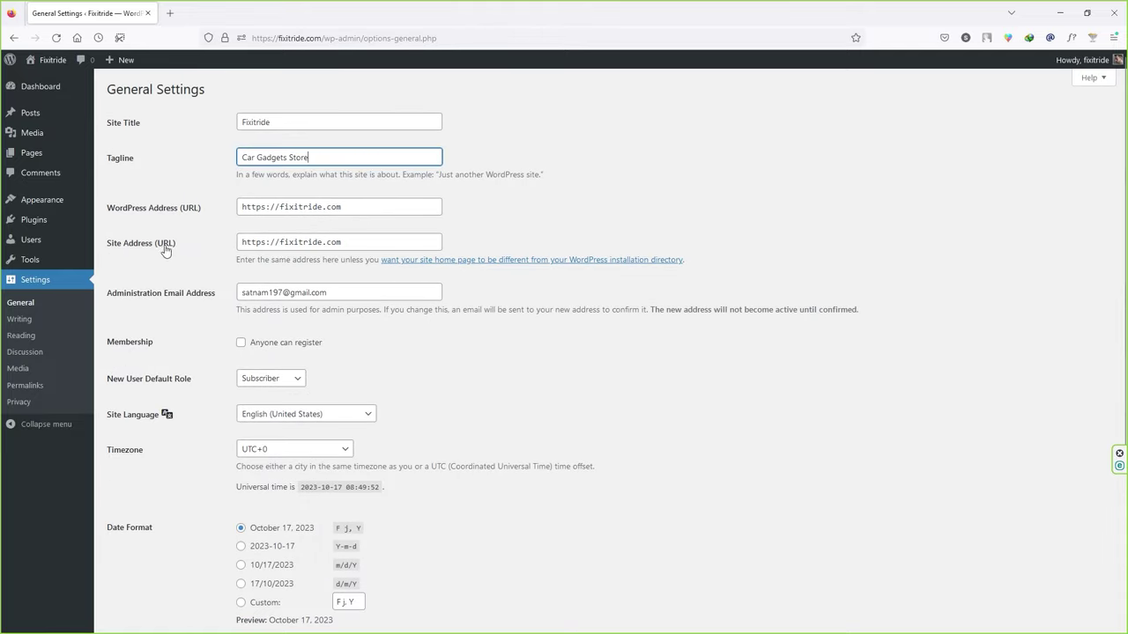
drag(343, 208, 236, 246)
click(236, 247)
scroll(240, 261, down, 1)
scroll(240, 261, down, 1)
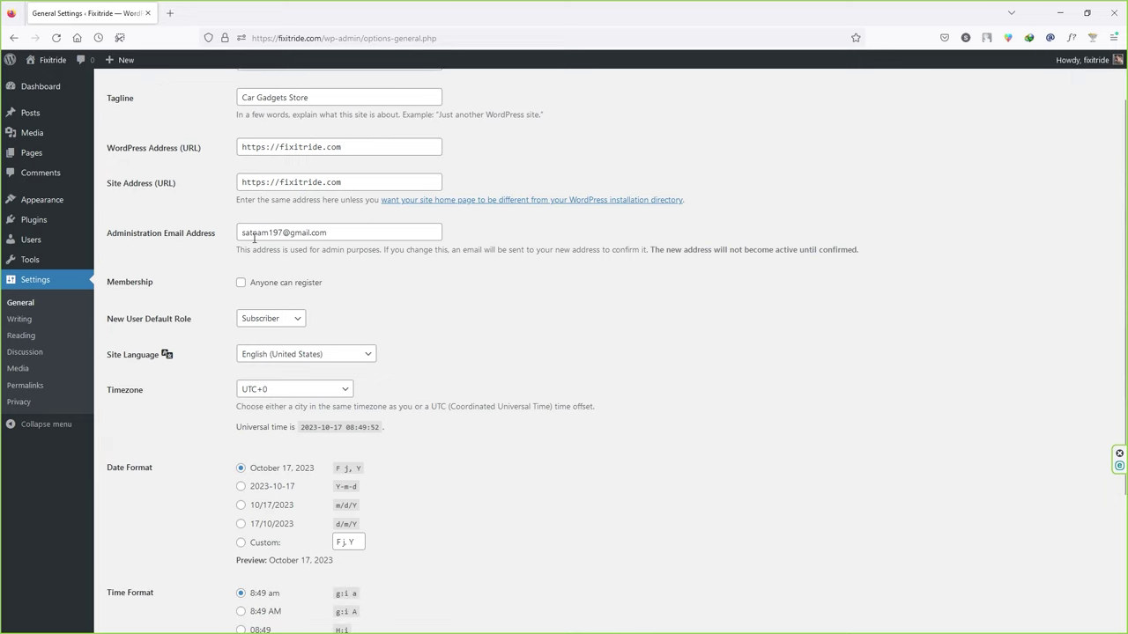
drag(349, 235, 233, 235)
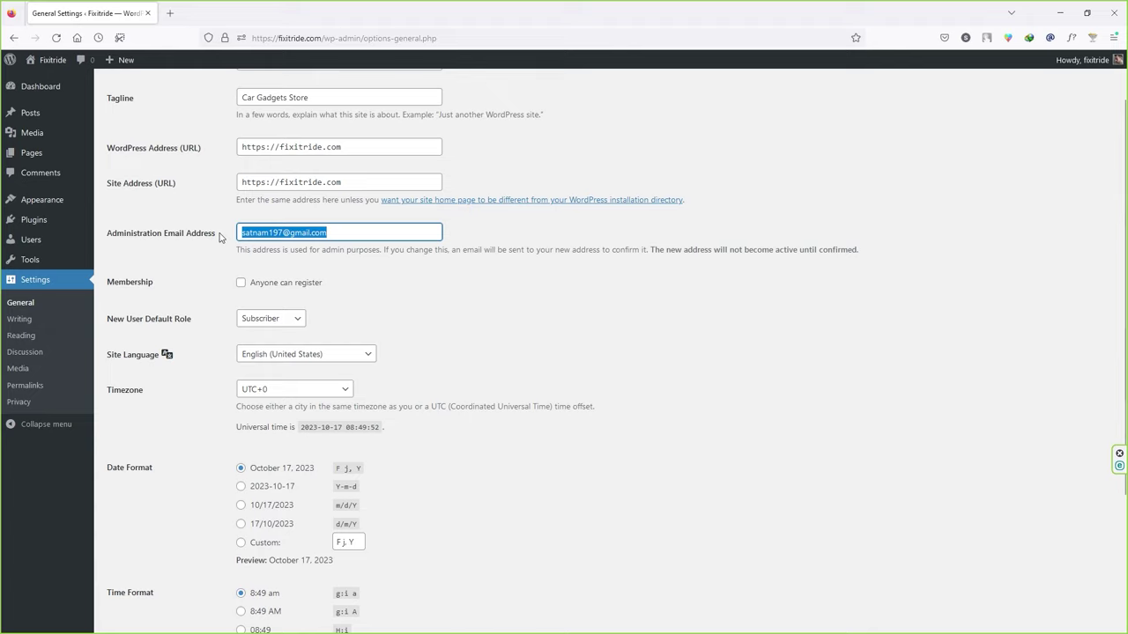
click(349, 233)
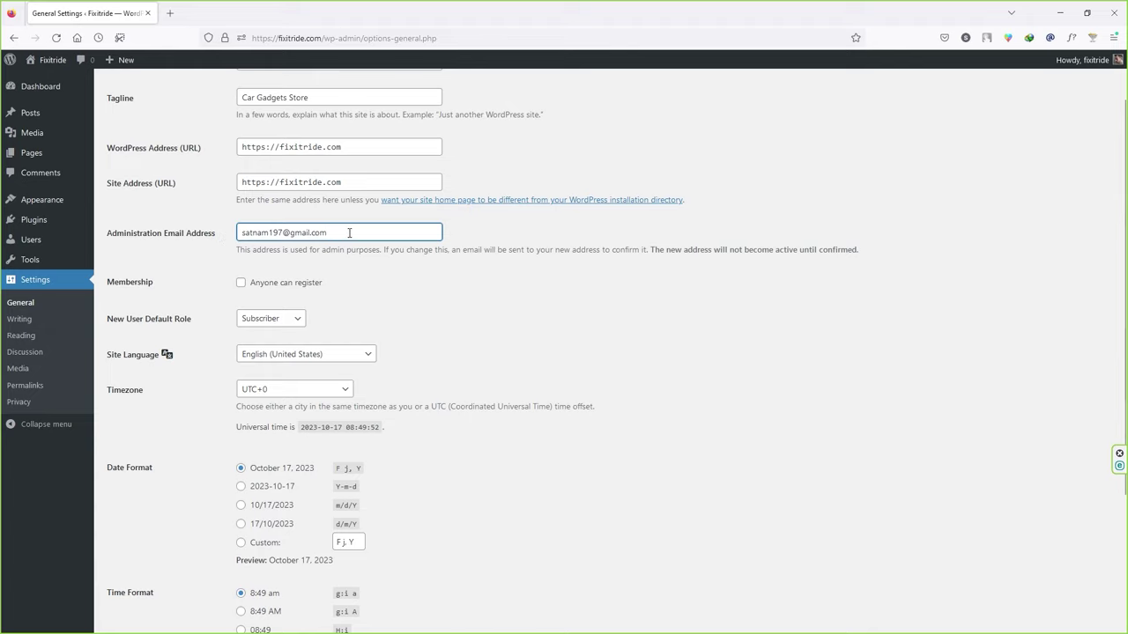
scroll(349, 232, down, 1)
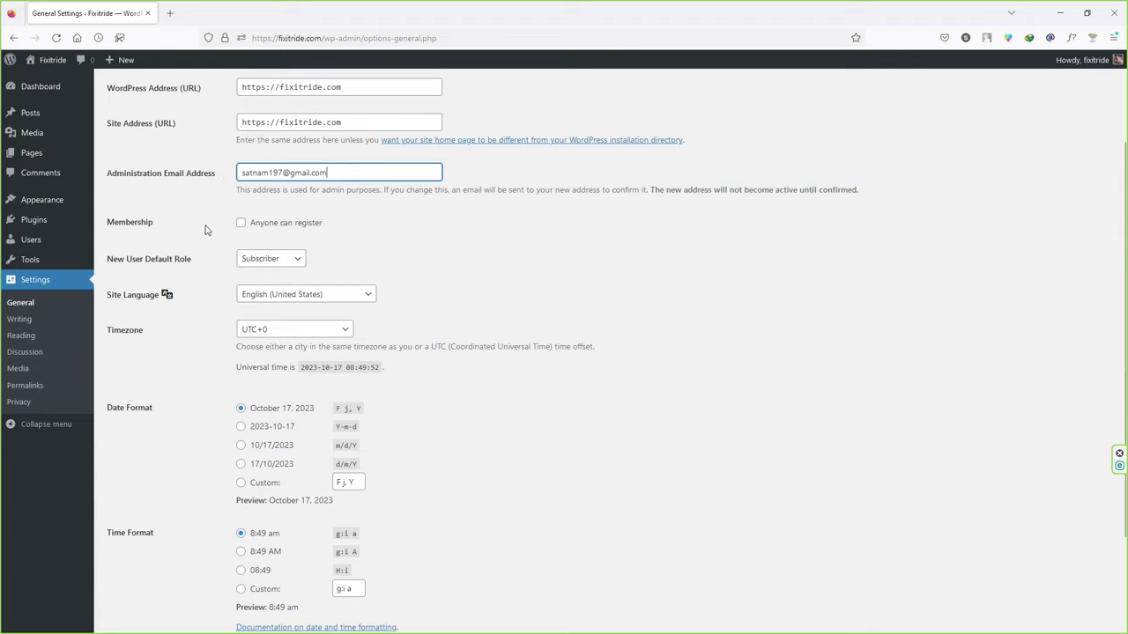
Allow anyone to register, keeping Subscriber as the new-user default role
click(242, 224)
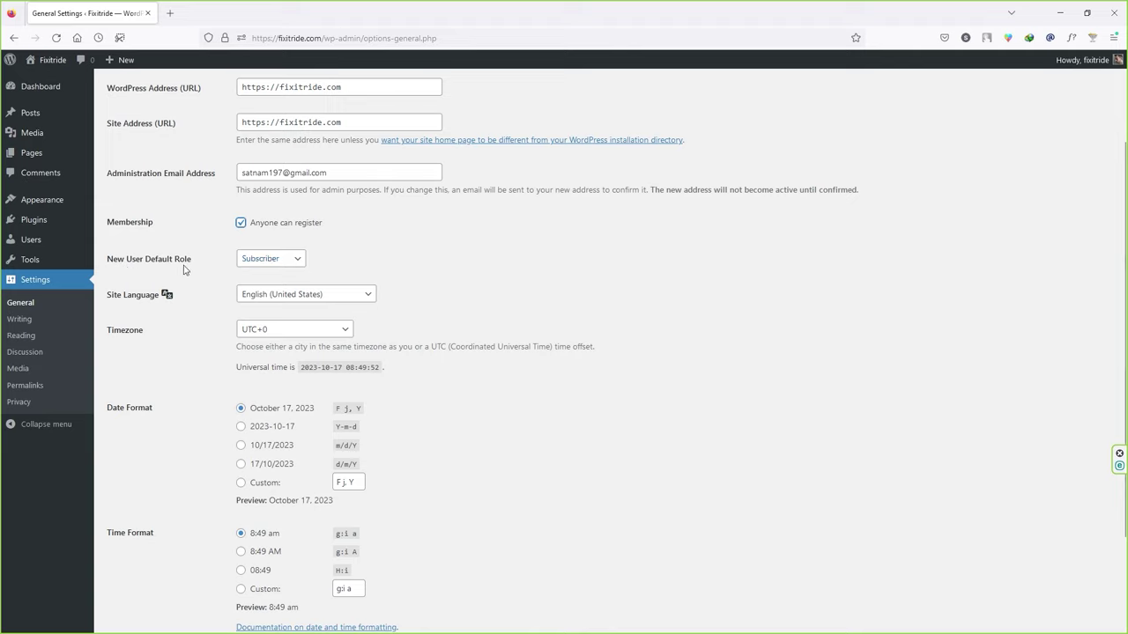
click(278, 262)
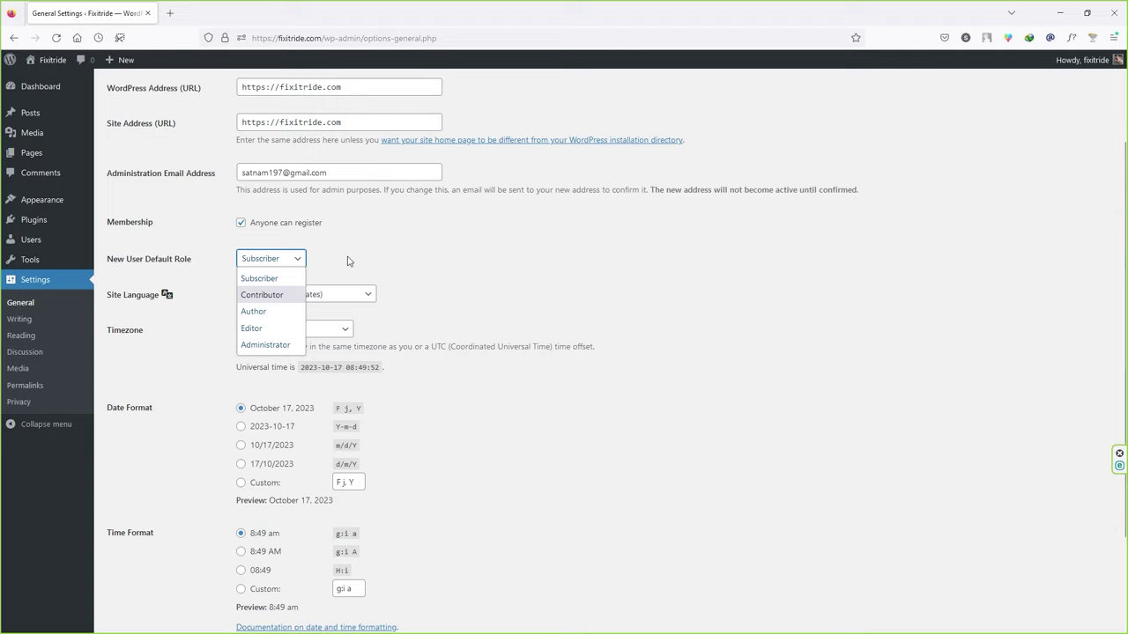
click(290, 259)
click(290, 259)
click(343, 273)
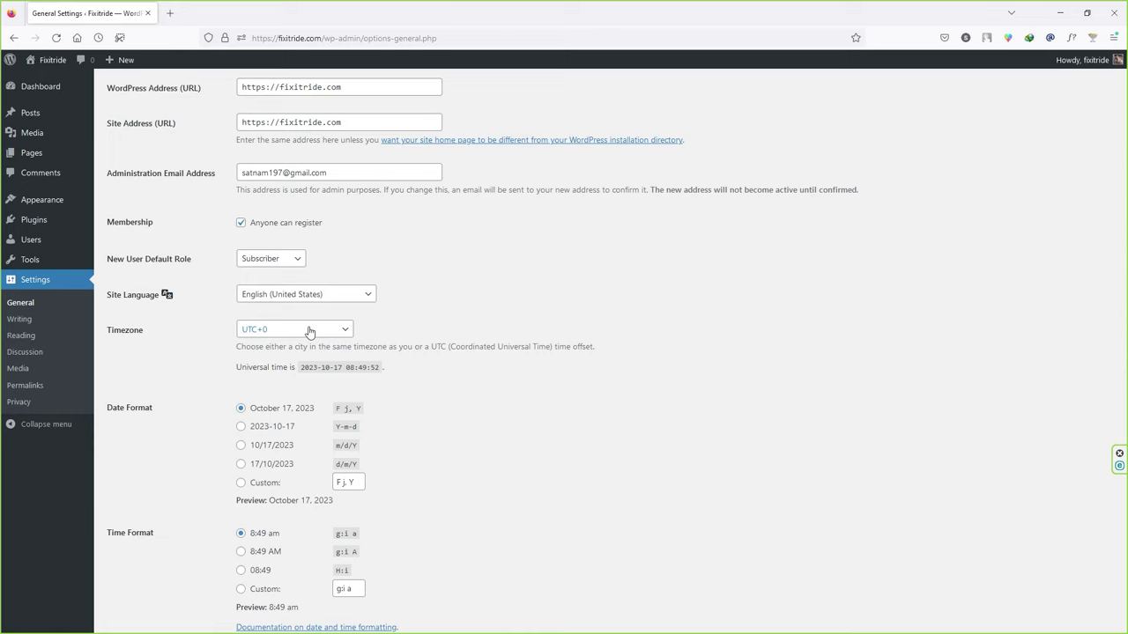
Save the General Settings changes
scroll(135, 368, down, 1)
scroll(142, 407, down, 1)
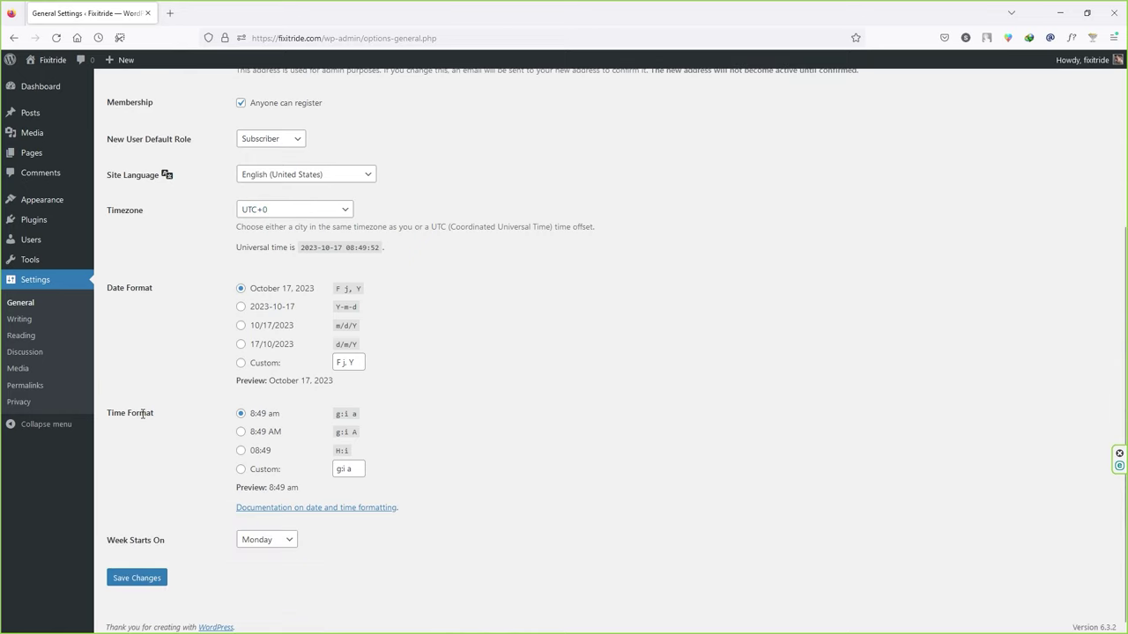
scroll(155, 453, down, 1)
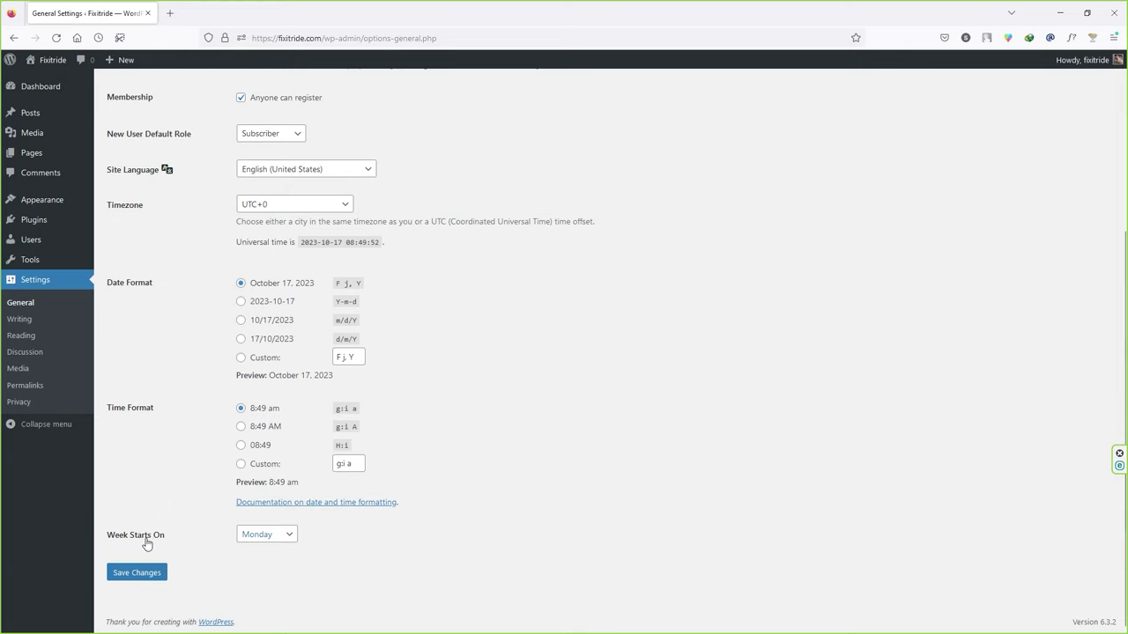
click(140, 573)
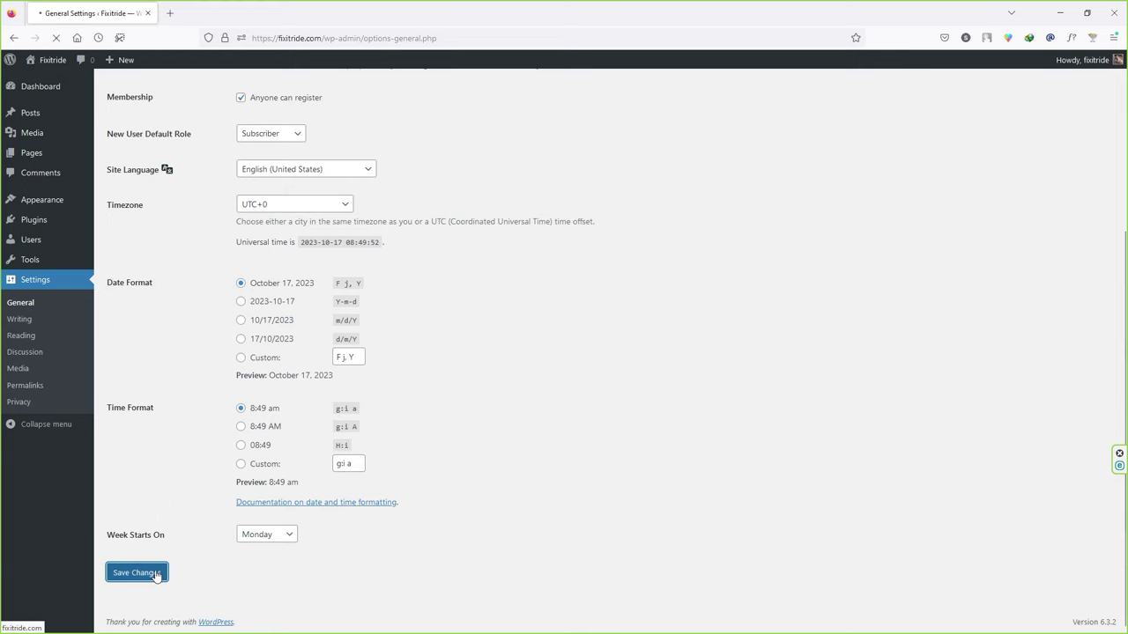
Open Discussion Settings and scroll through its comment and avatar options
click(24, 352)
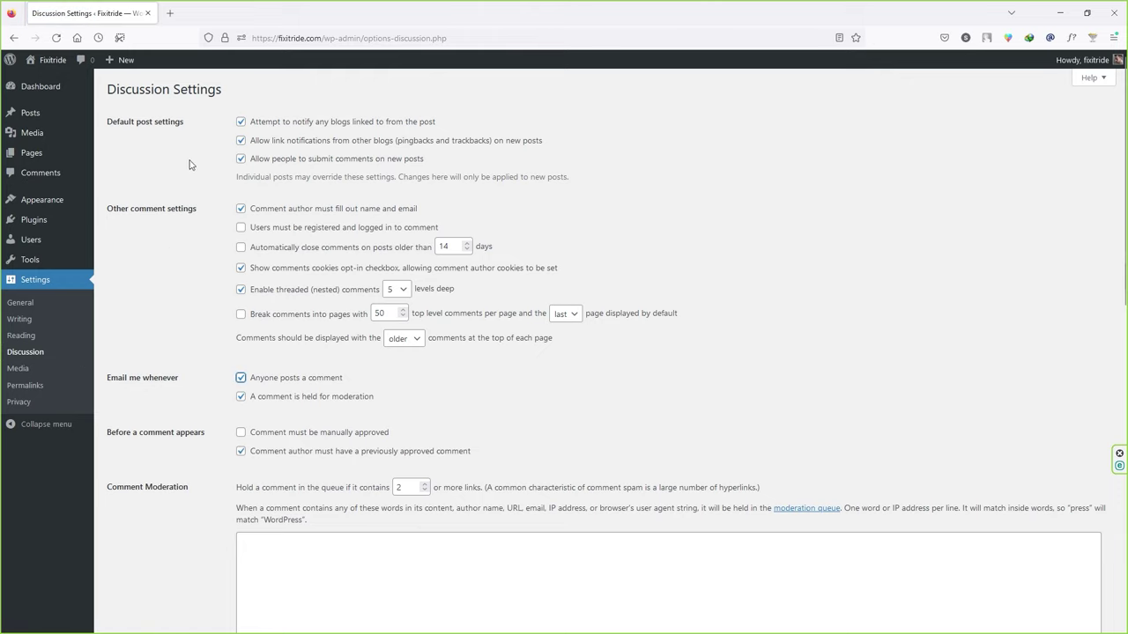
scroll(176, 340, down, 4)
scroll(176, 339, down, 4)
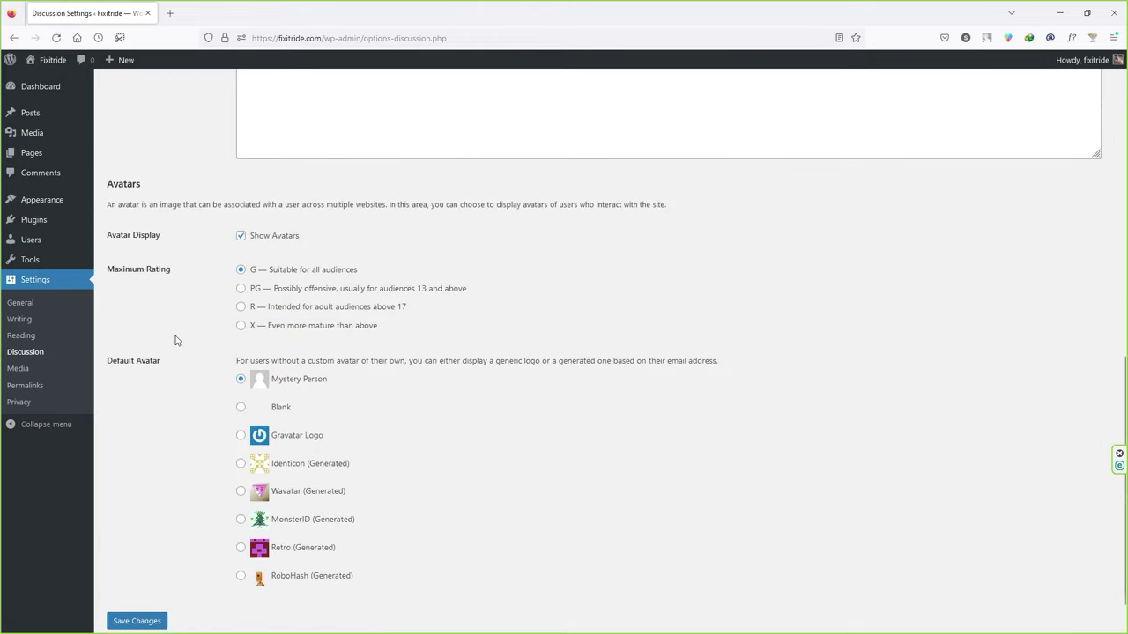
scroll(181, 330, up, 3)
scroll(185, 325, up, 5)
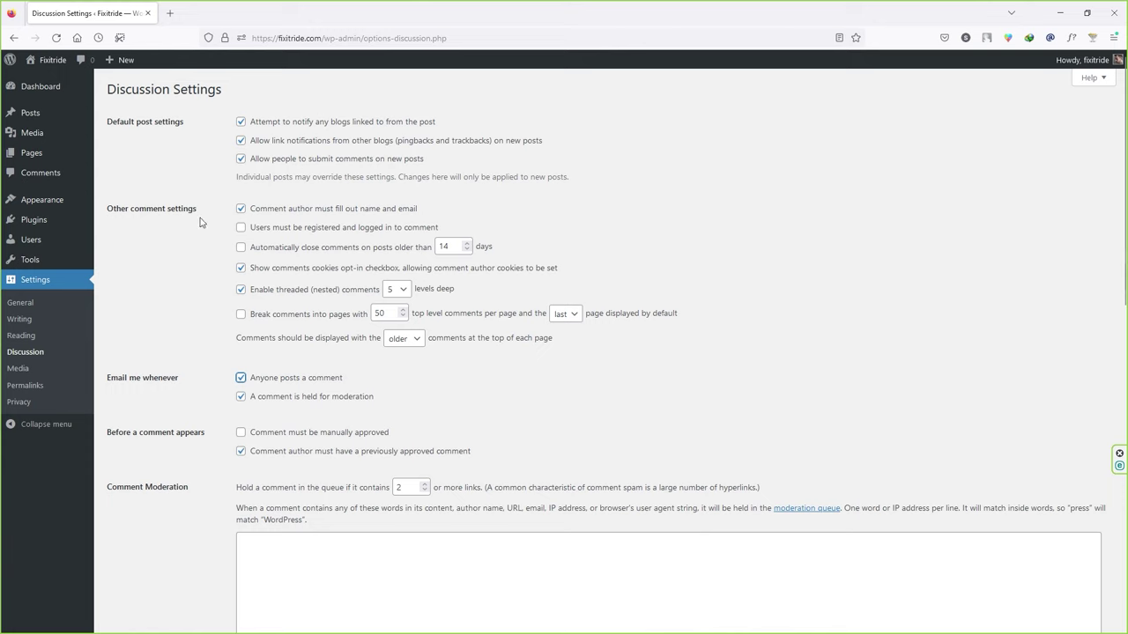
scroll(196, 421, down, 6)
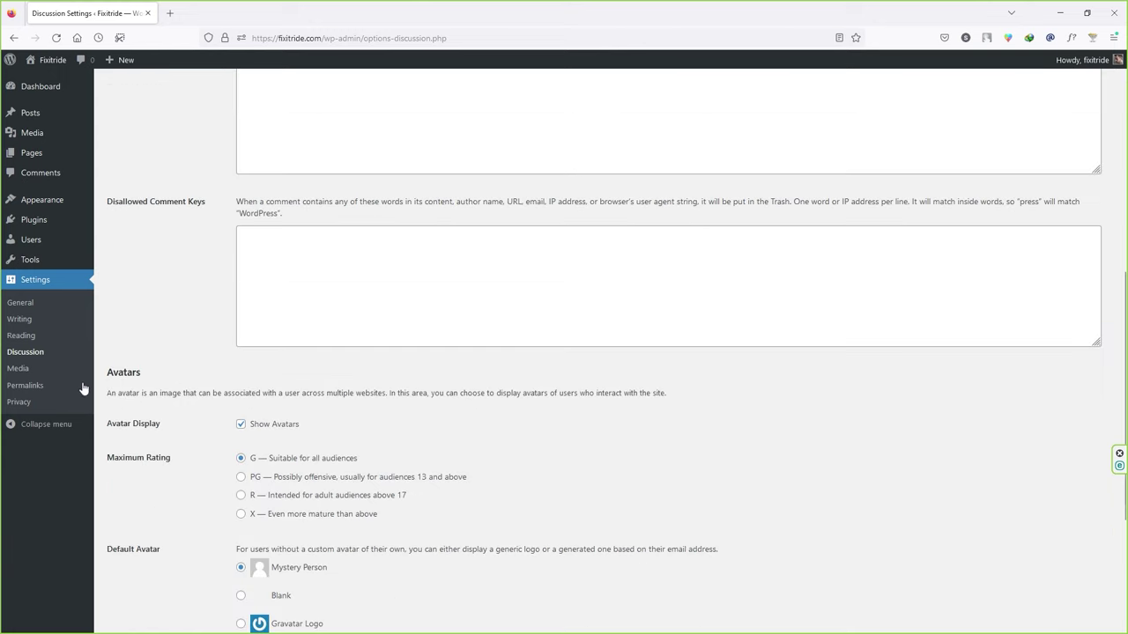
scroll(141, 432, down, 3)
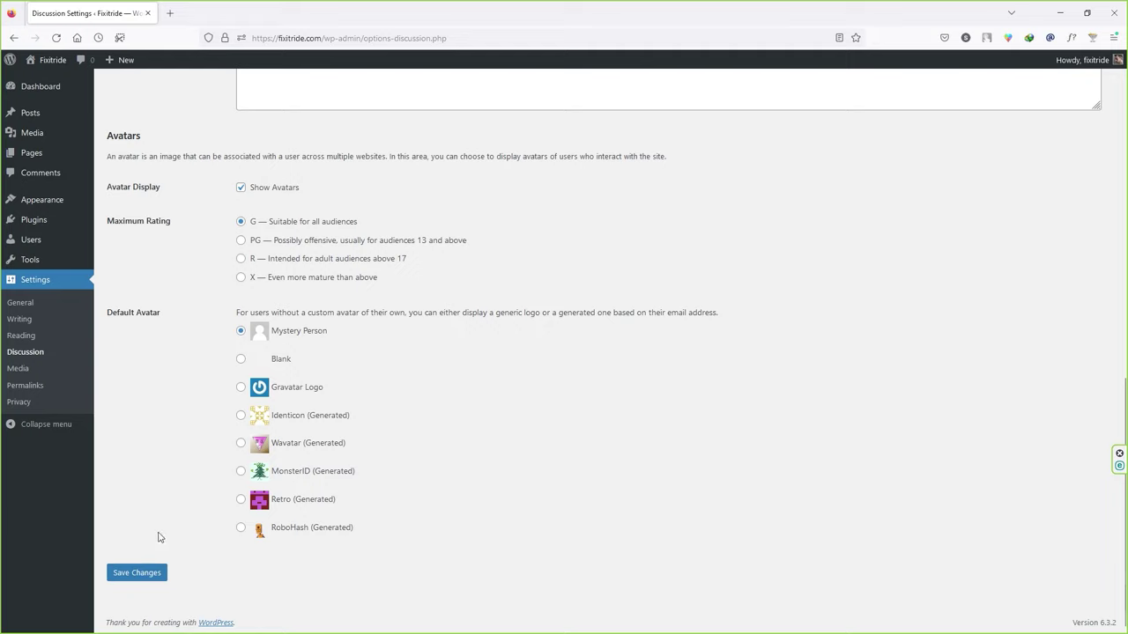
Switch the permalink structure to Post name (/sample-post/) and save it
click(32, 388)
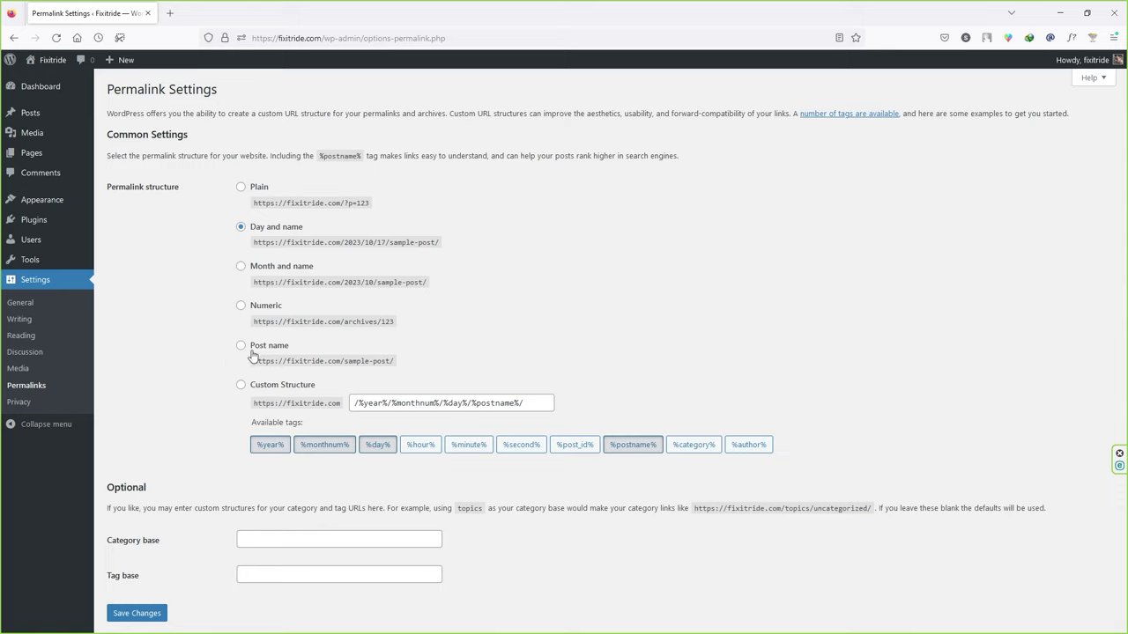
click(241, 346)
scroll(159, 348, down, 1)
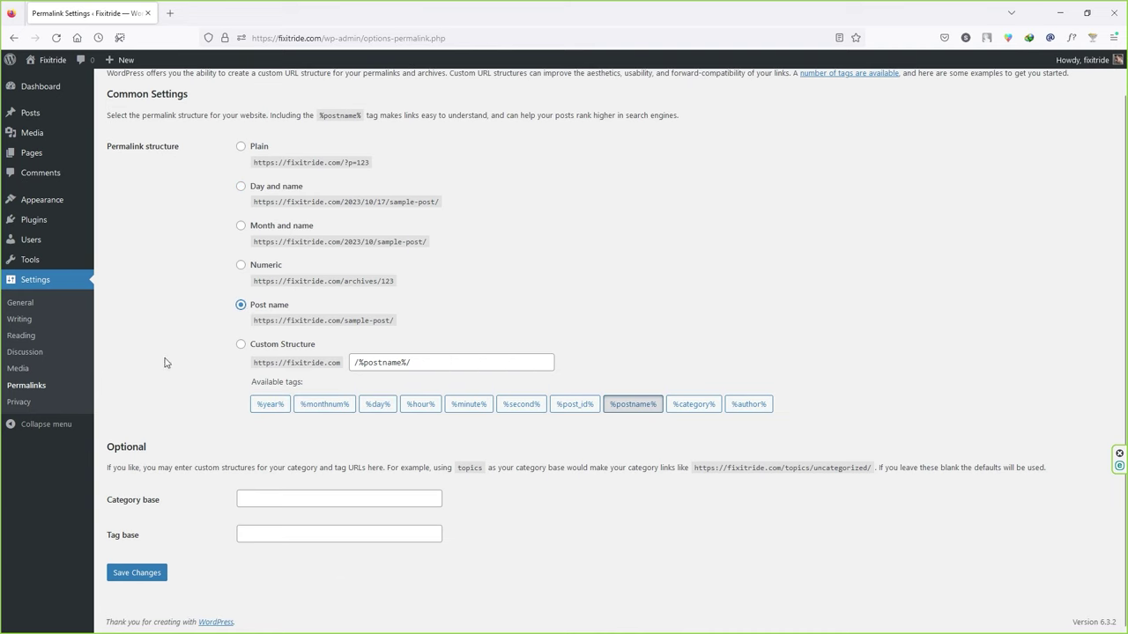
click(141, 575)
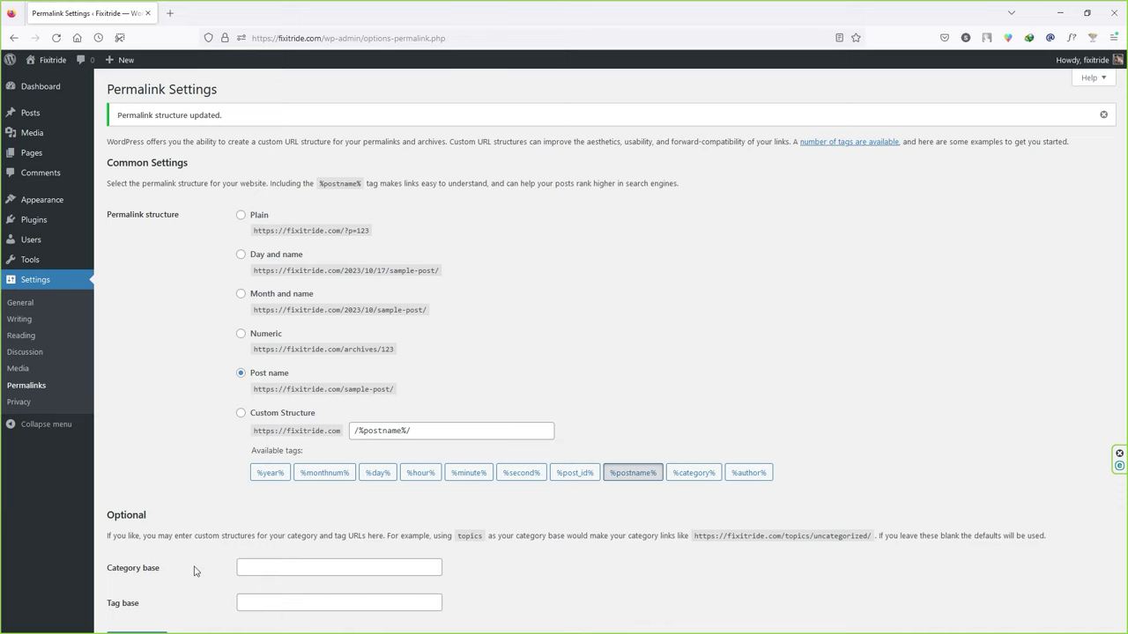
scroll(185, 295, down, 2)
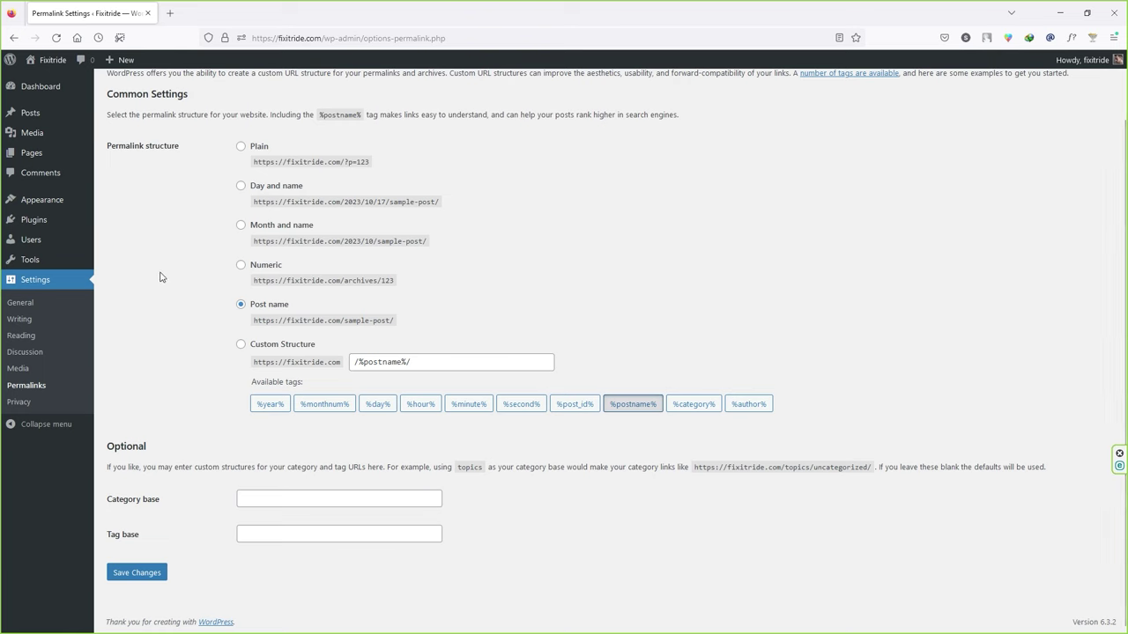
Keep Privacy Policy as the privacy page and open Add New Page in a new tab
click(21, 409)
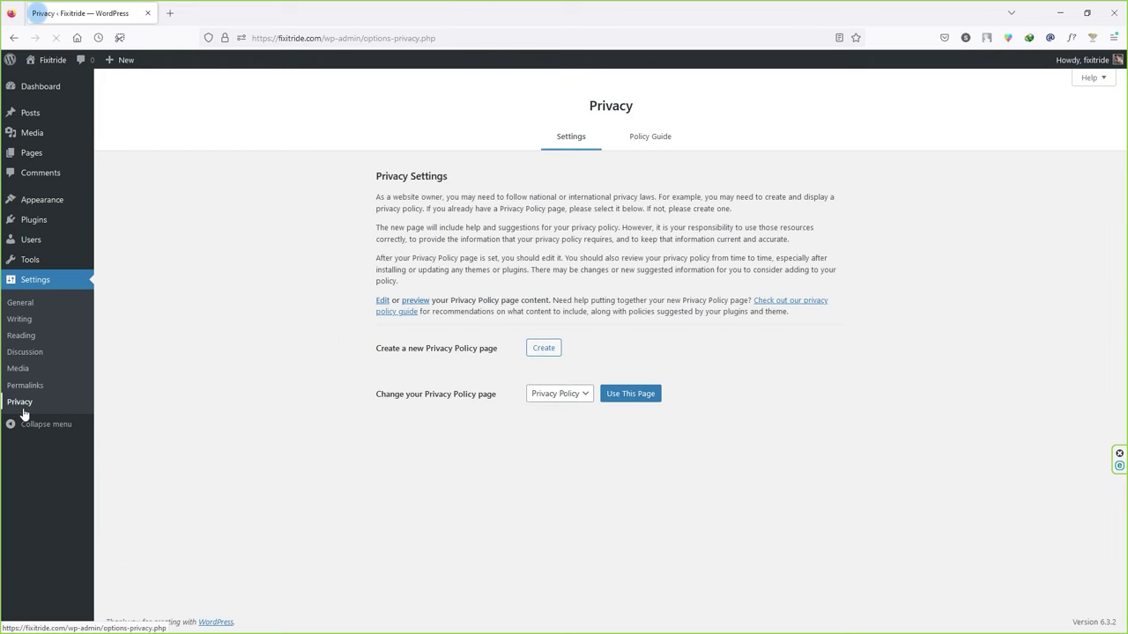
click(568, 399)
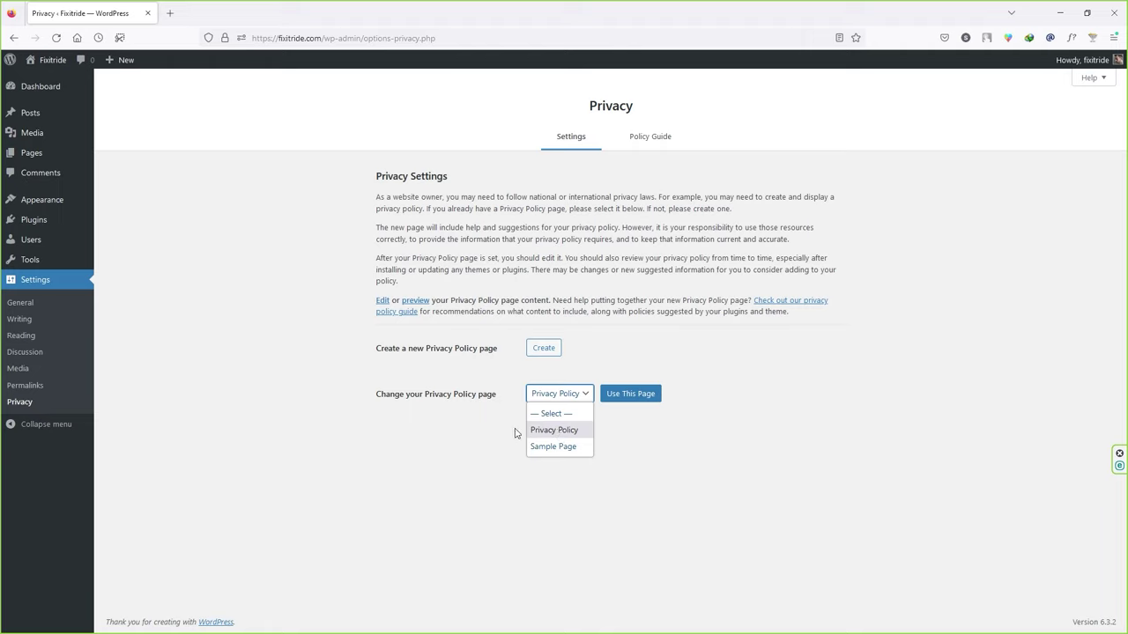
click(516, 432)
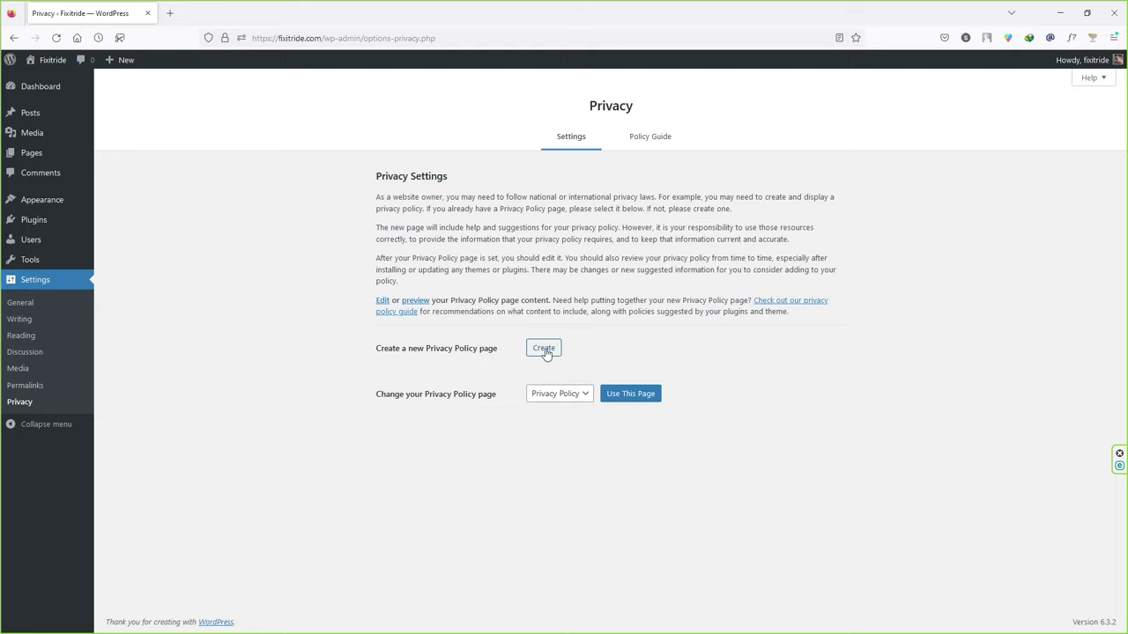
mouse_move(43, 151)
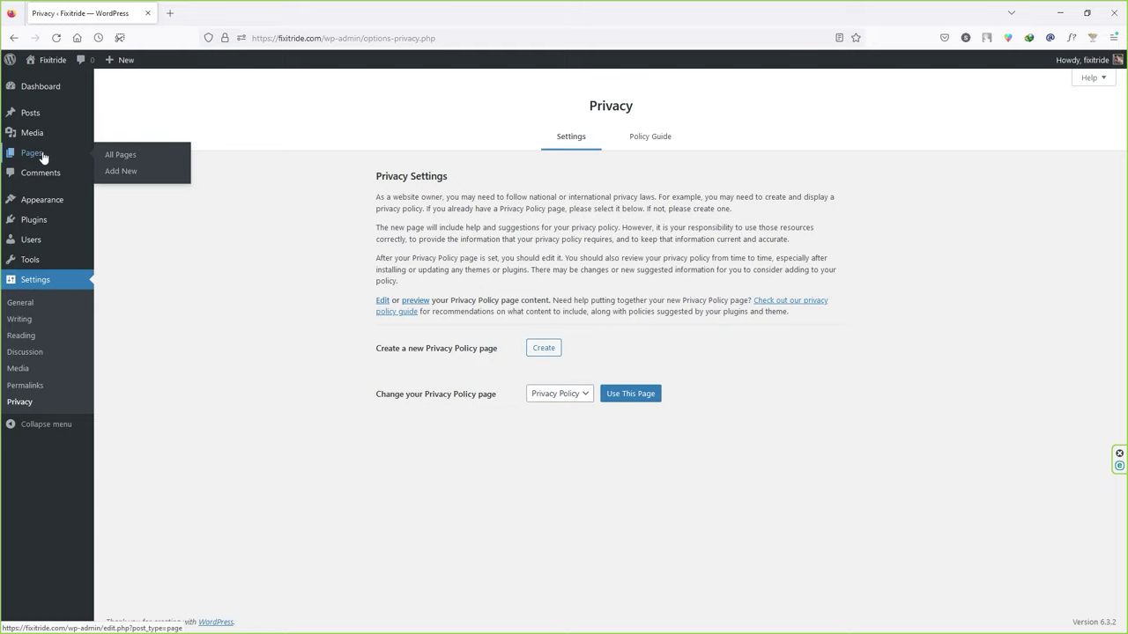
middle_click(130, 173)
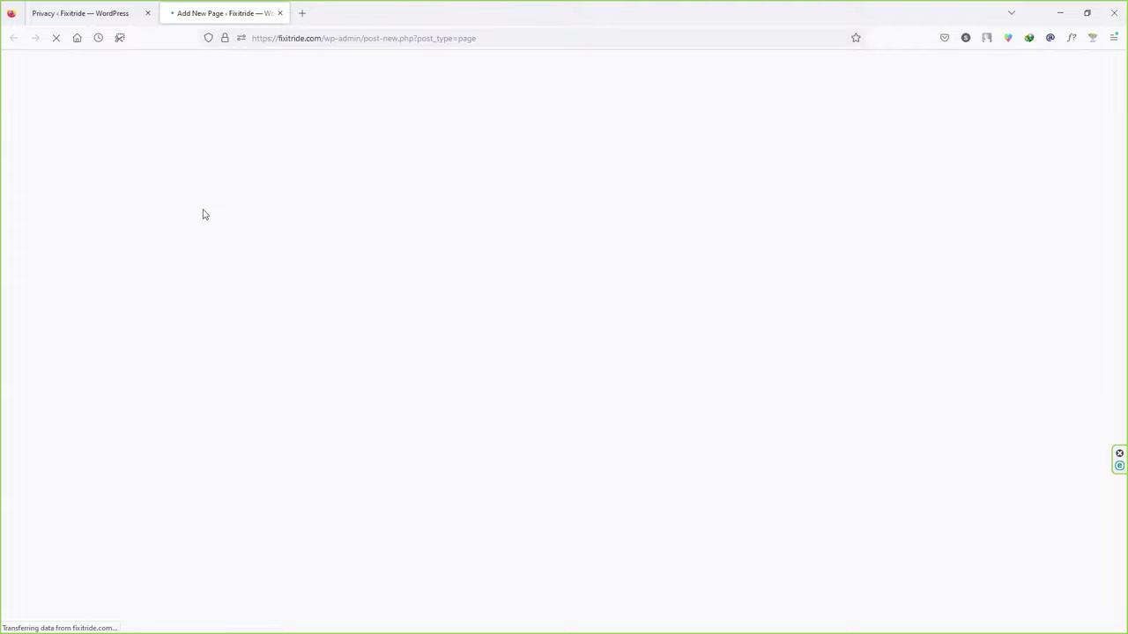
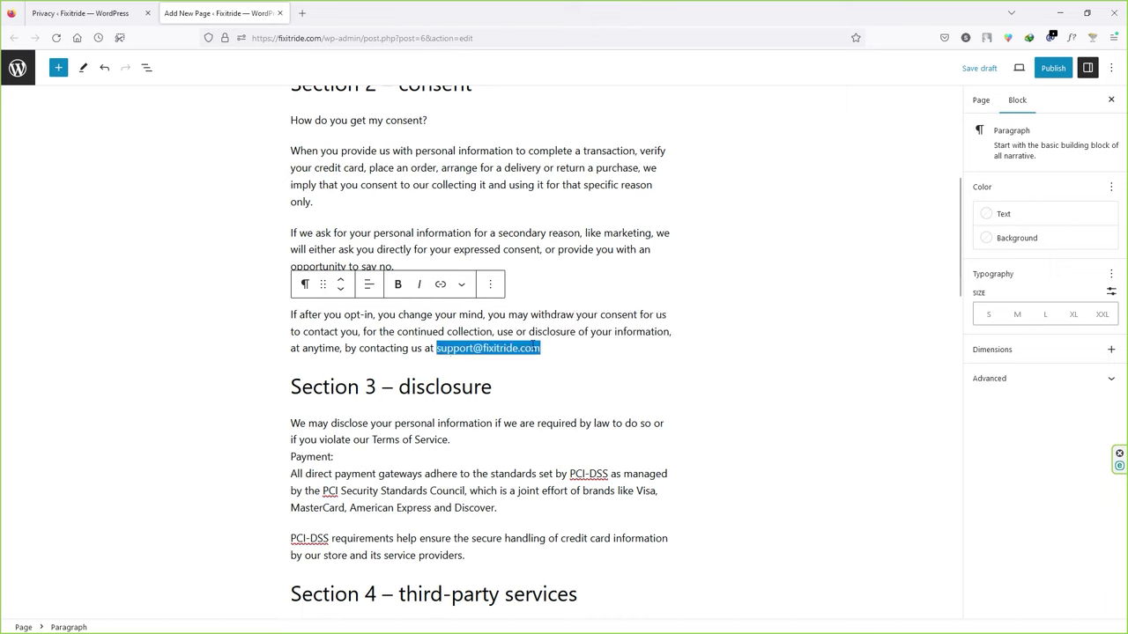
Turn the selected e-mail address in the consent section into a mailto link with Ctrl+K
key(ctrl+k)
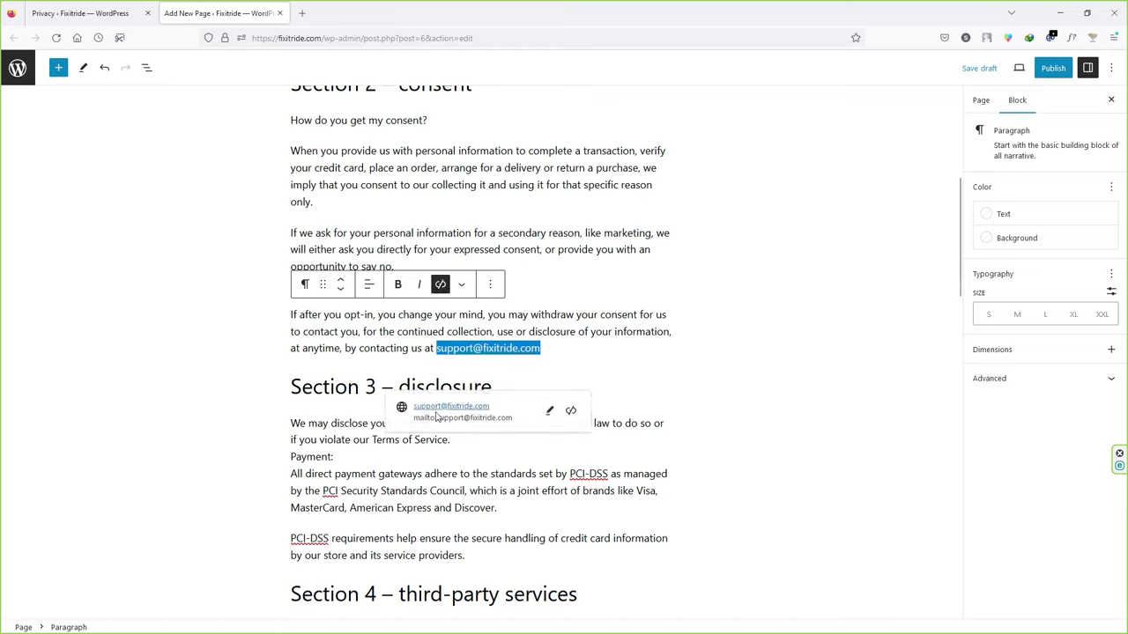
click(605, 349)
double_click(503, 350)
key(ctrl+c)
click(571, 349)
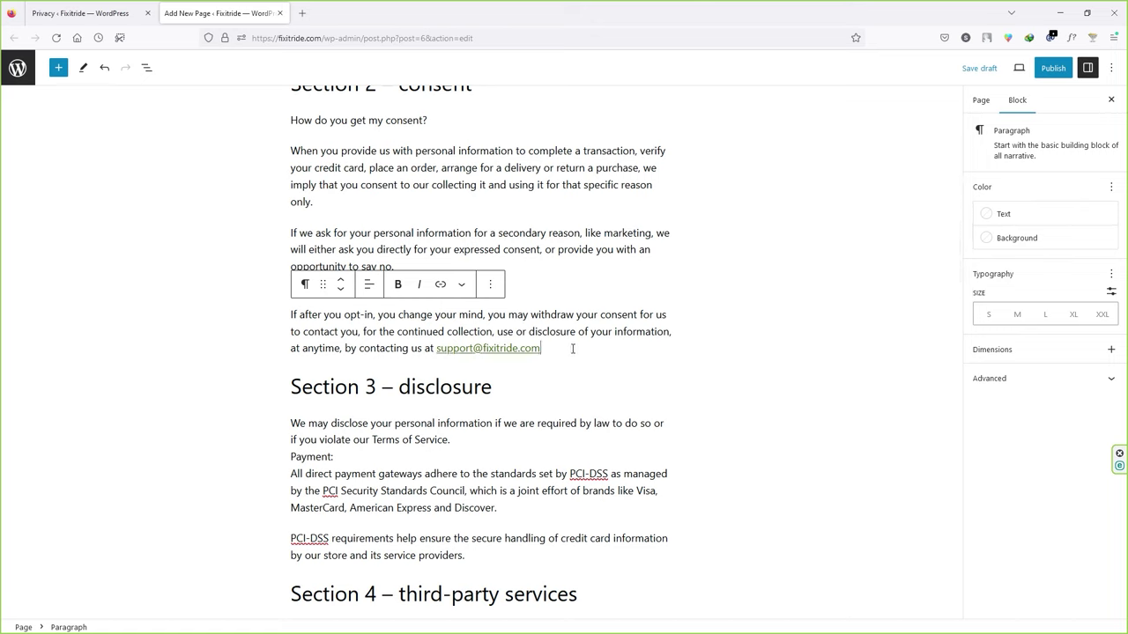
scroll(574, 350, down, 6)
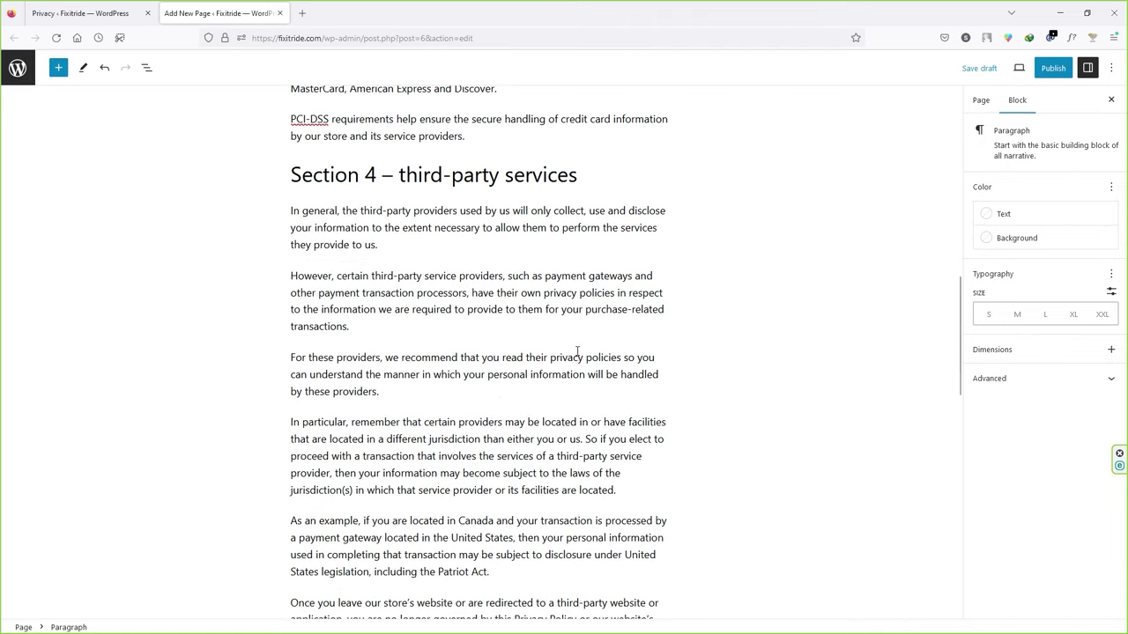
scroll(577, 352, down, 10)
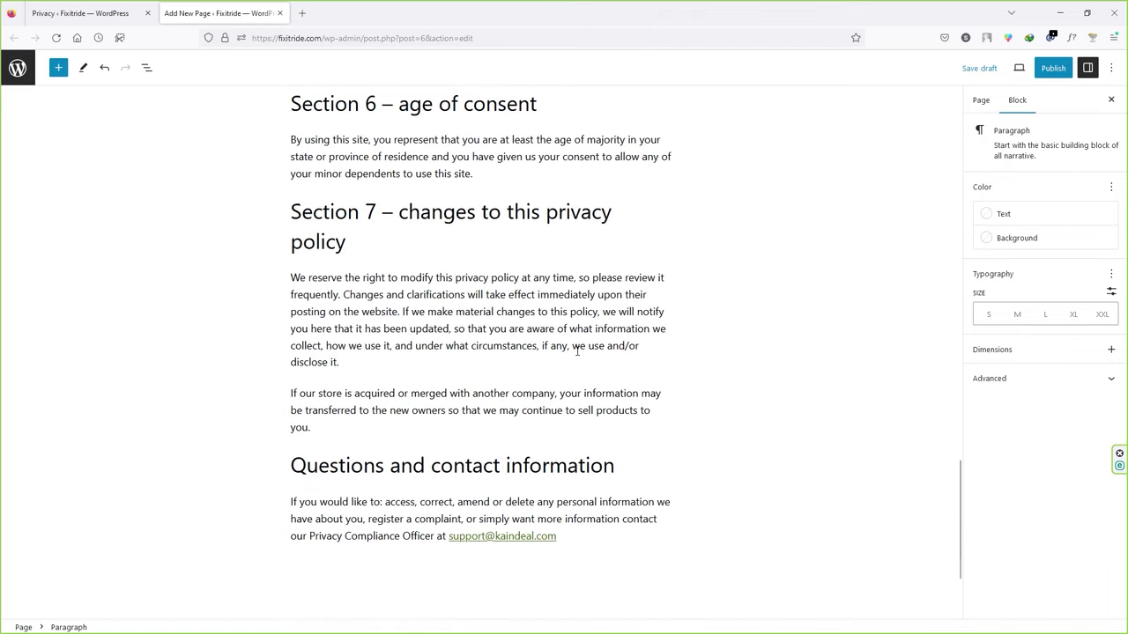
drag(557, 476, 451, 478)
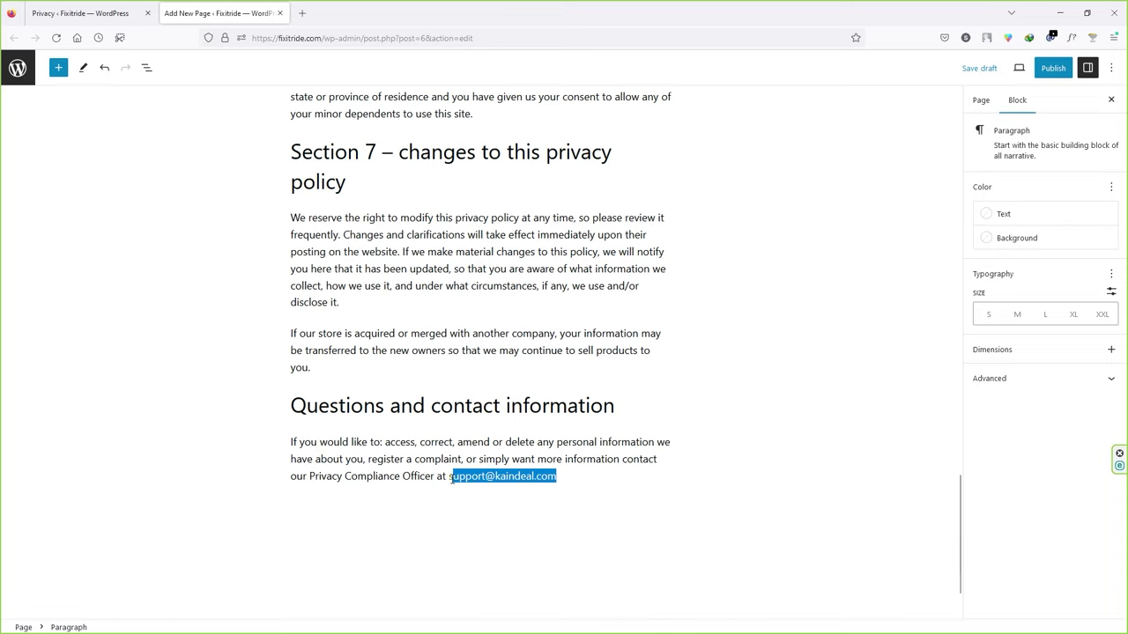
click(575, 539)
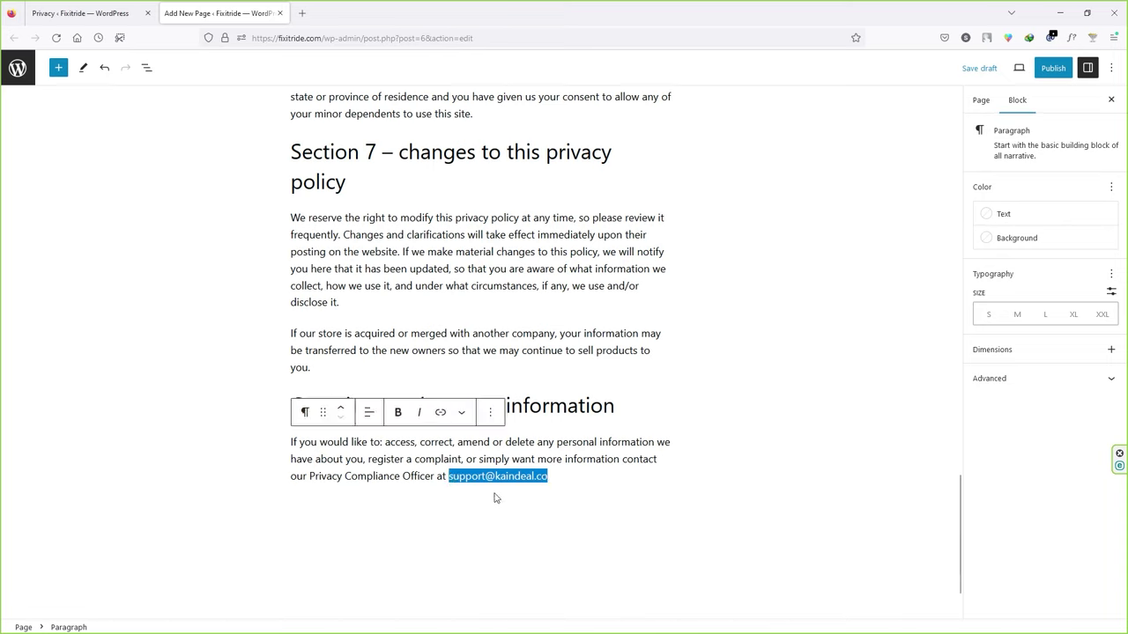
key(BackSpace)
key(ctrl+v)
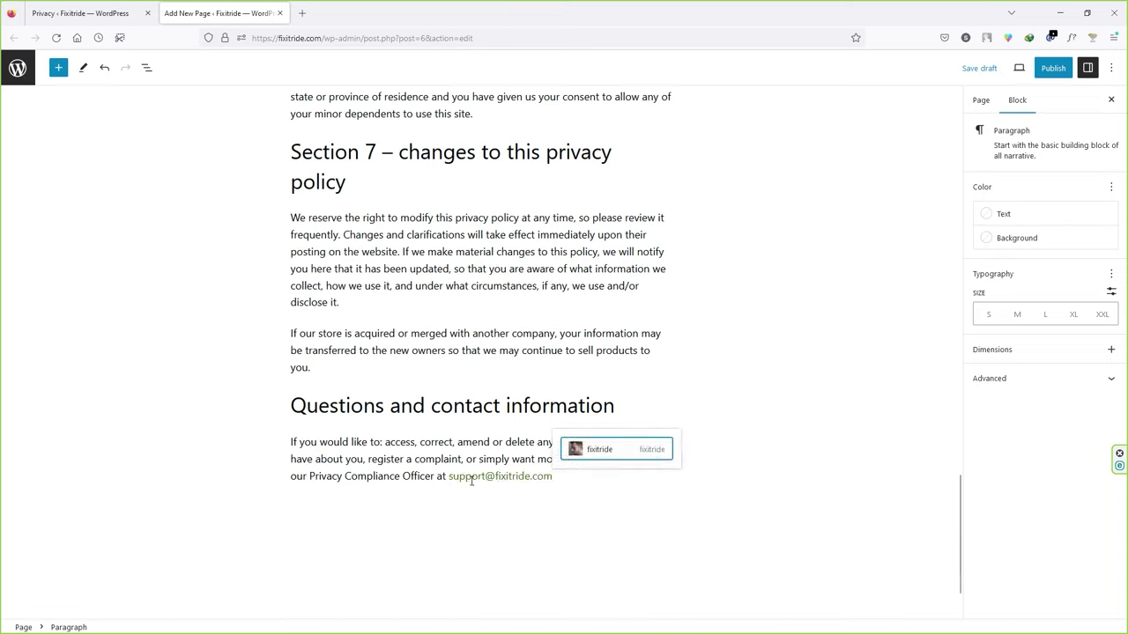
click(472, 480)
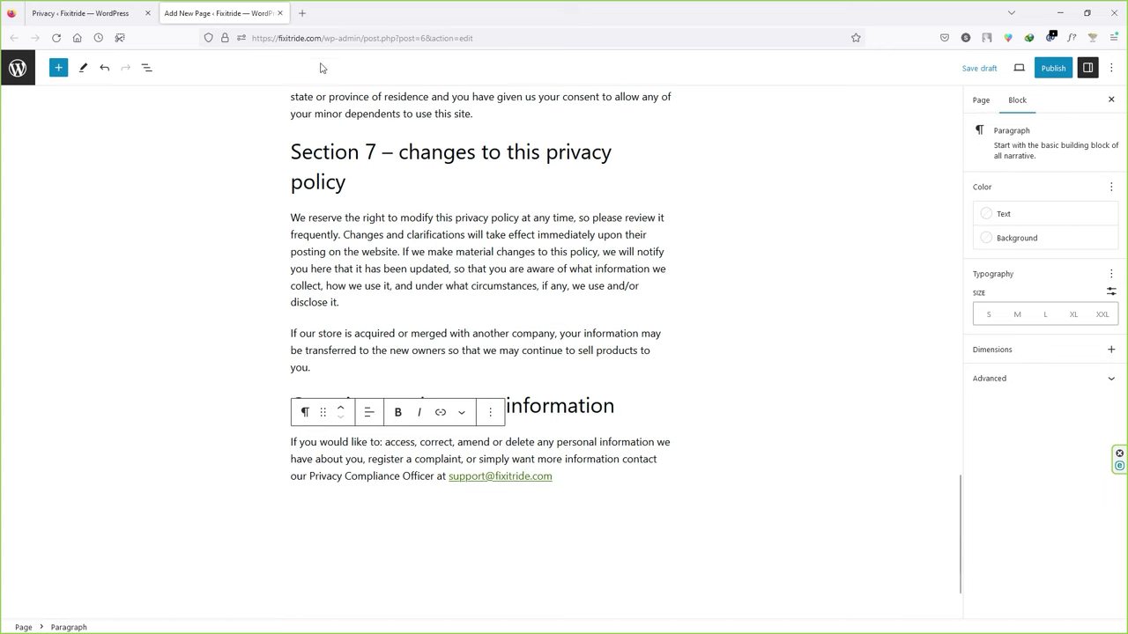
scroll(435, 361, up, 5)
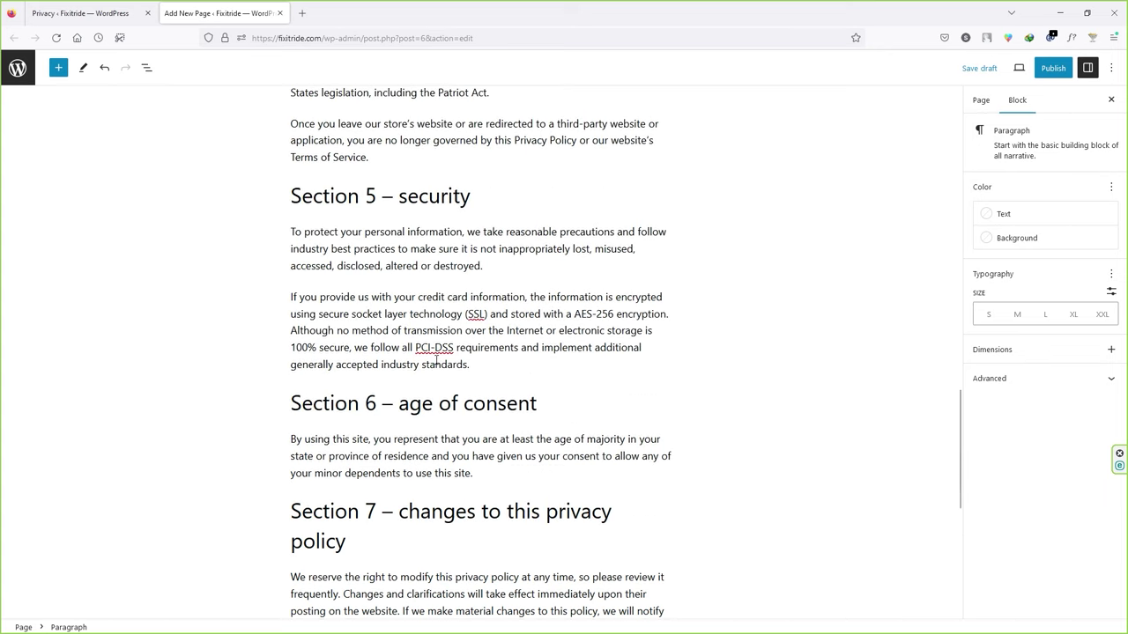
scroll(436, 361, up, 6)
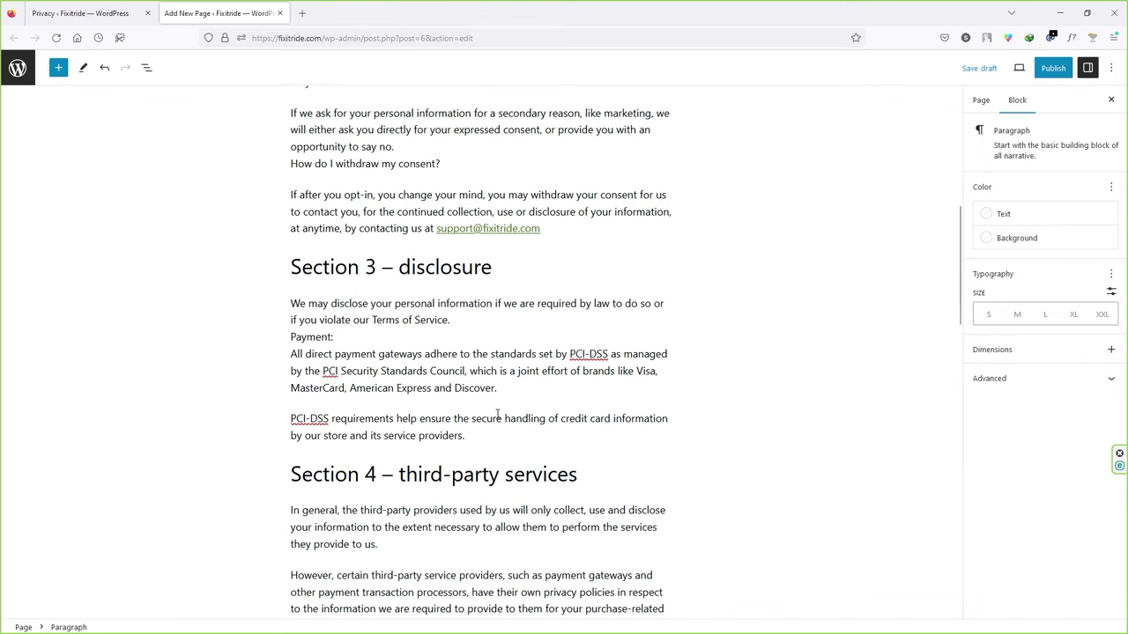
scroll(498, 414, up, 3)
scroll(443, 323, up, 3)
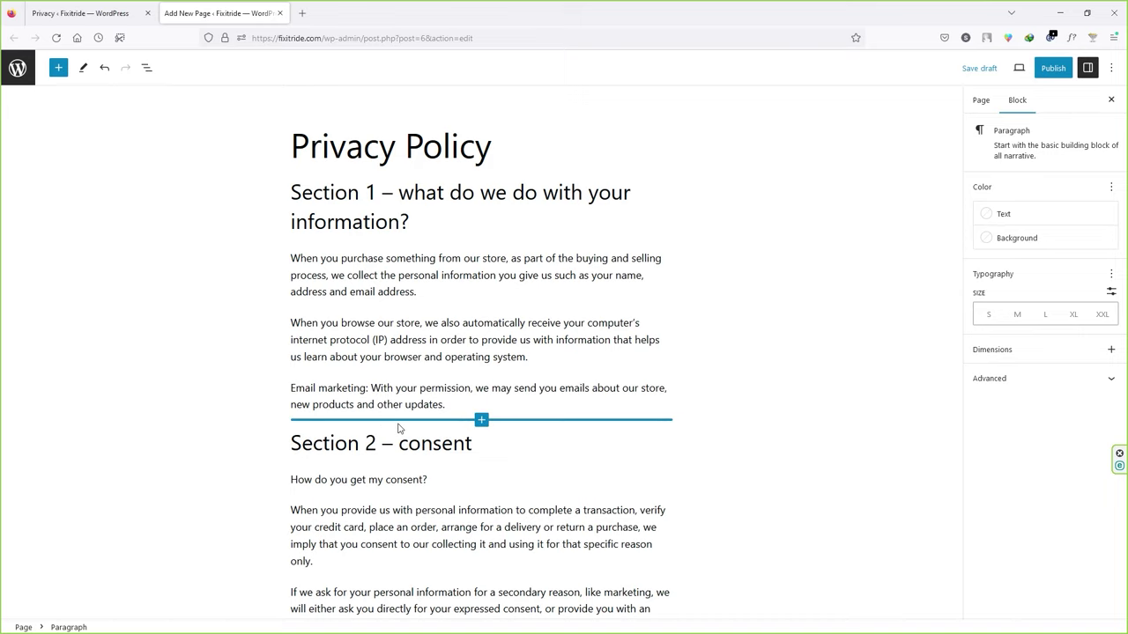
scroll(398, 429, down, 2)
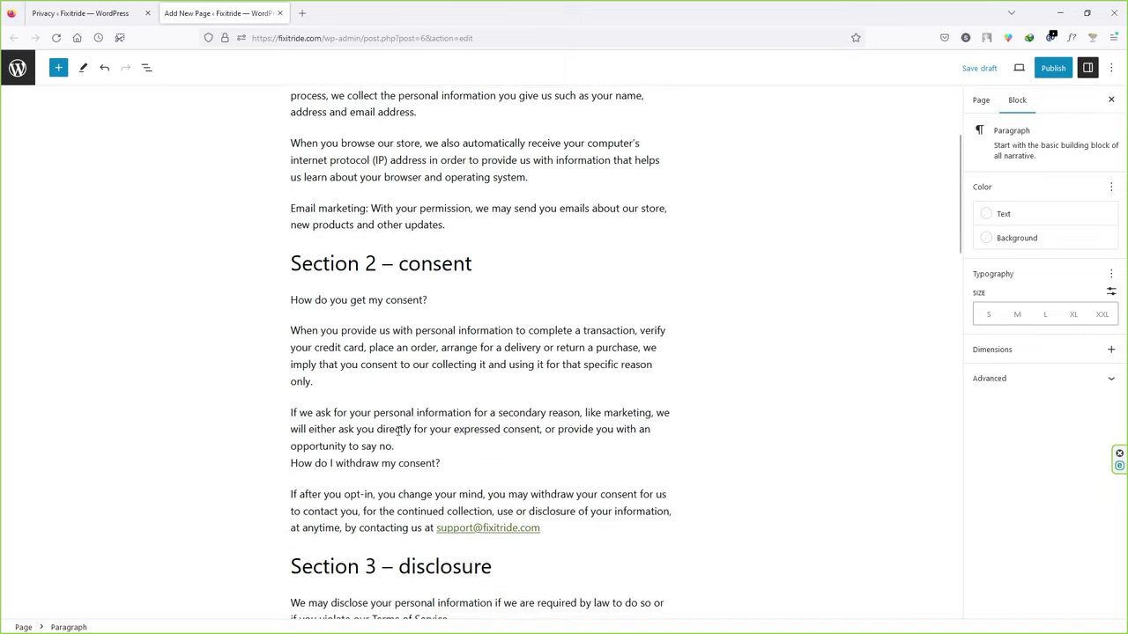
click(382, 362)
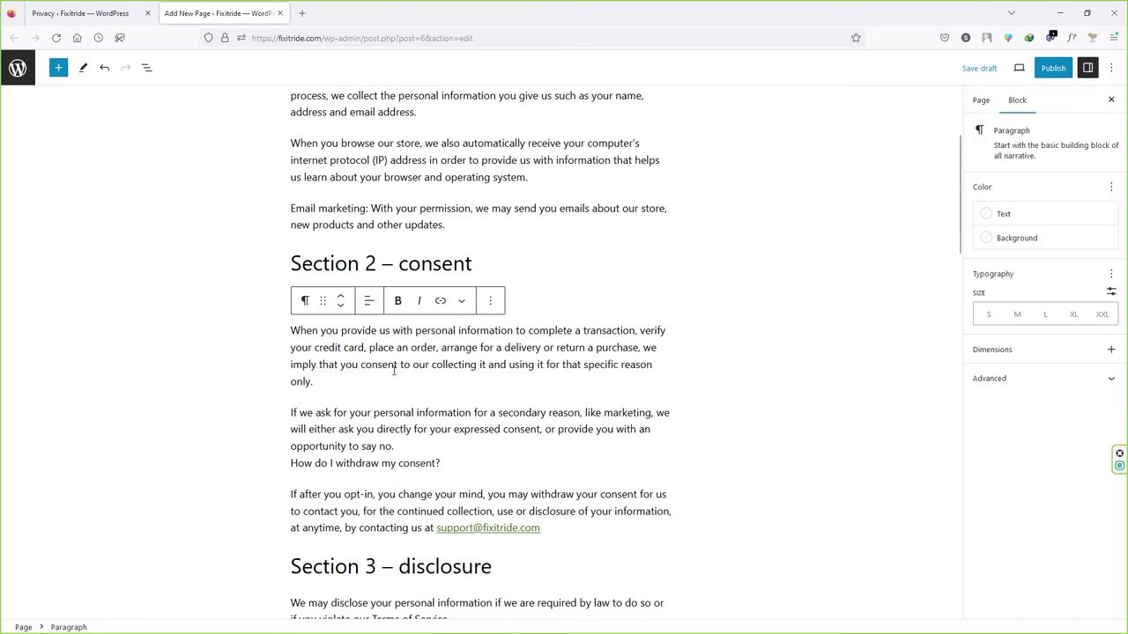
click(381, 429)
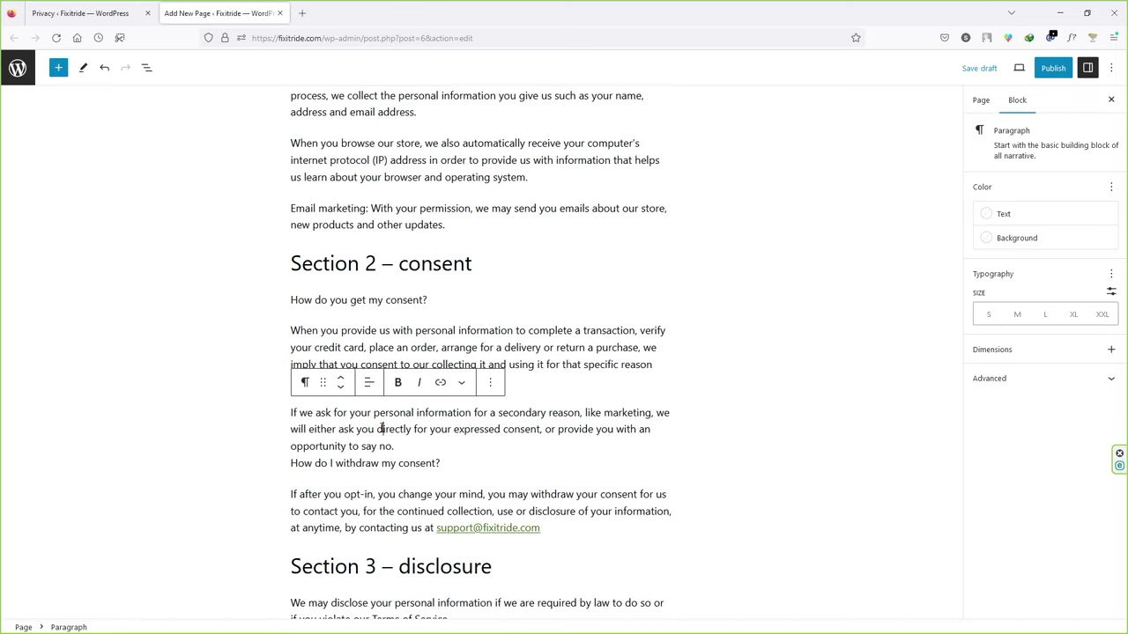
click(402, 446)
scroll(402, 446, up, 5)
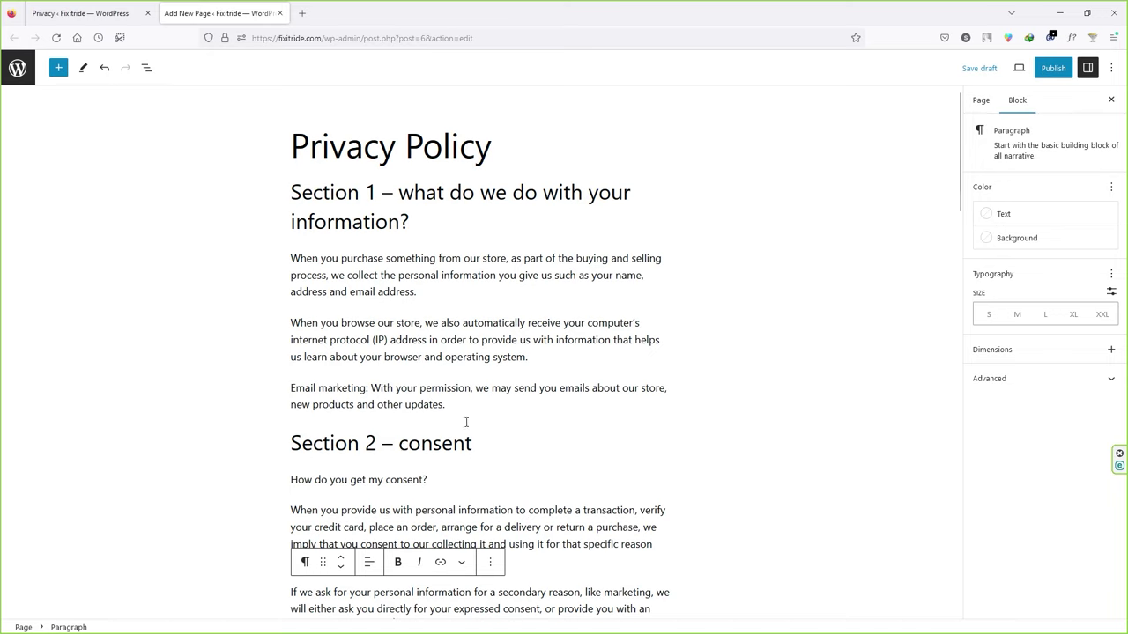
click(1052, 69)
Publish the Privacy Policy page, view it on the live site, then close that tab
click(1009, 71)
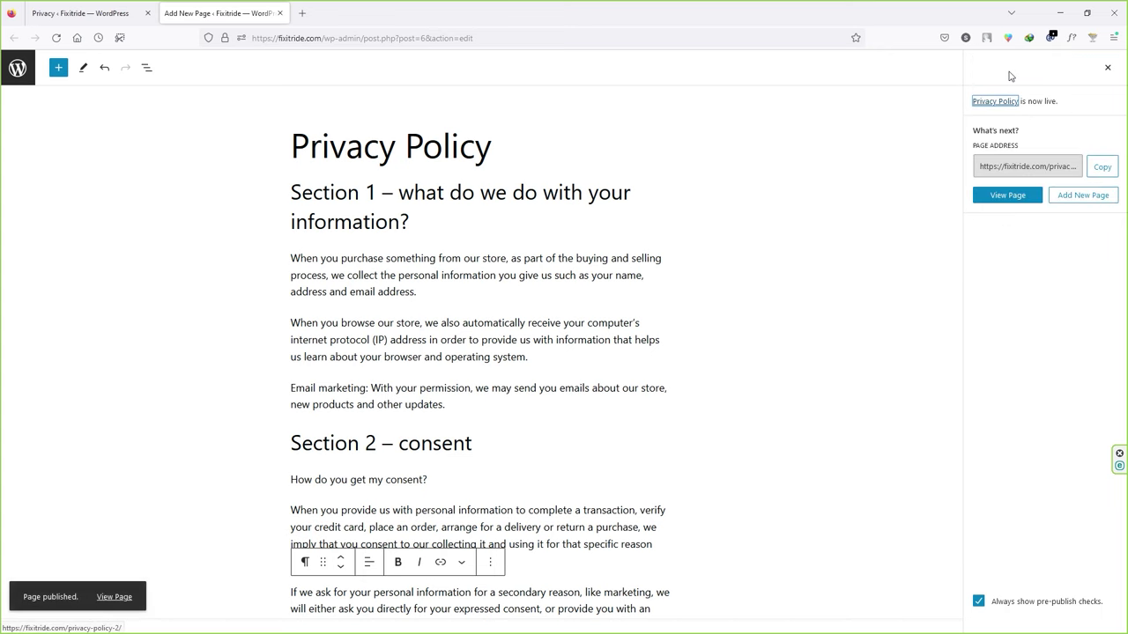
click(113, 596)
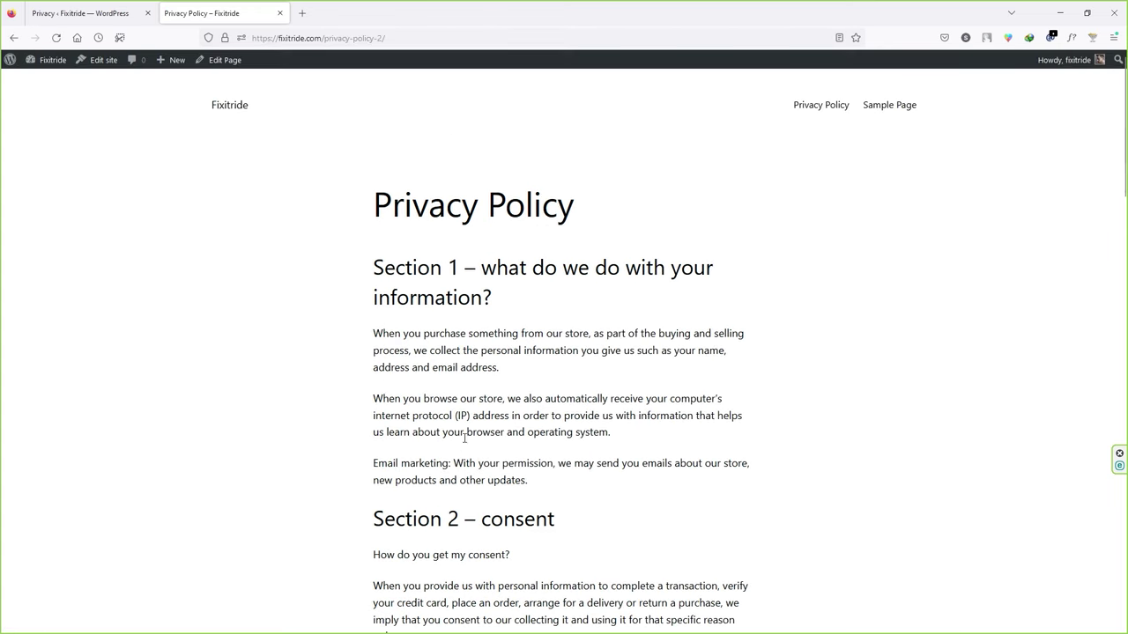
scroll(403, 431, down, 15)
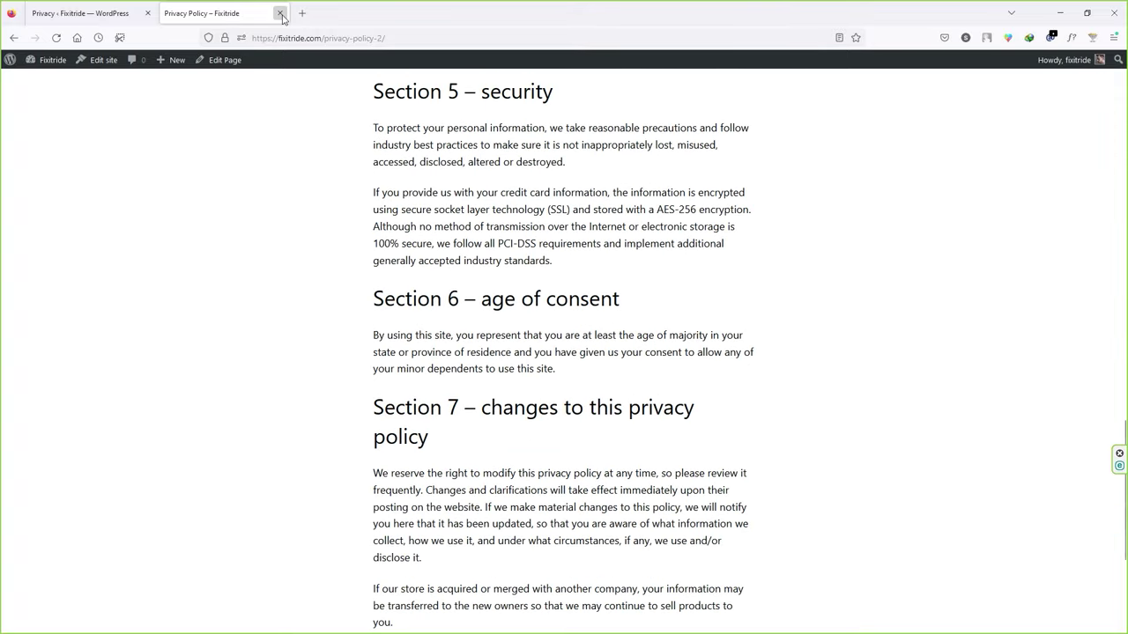
click(279, 12)
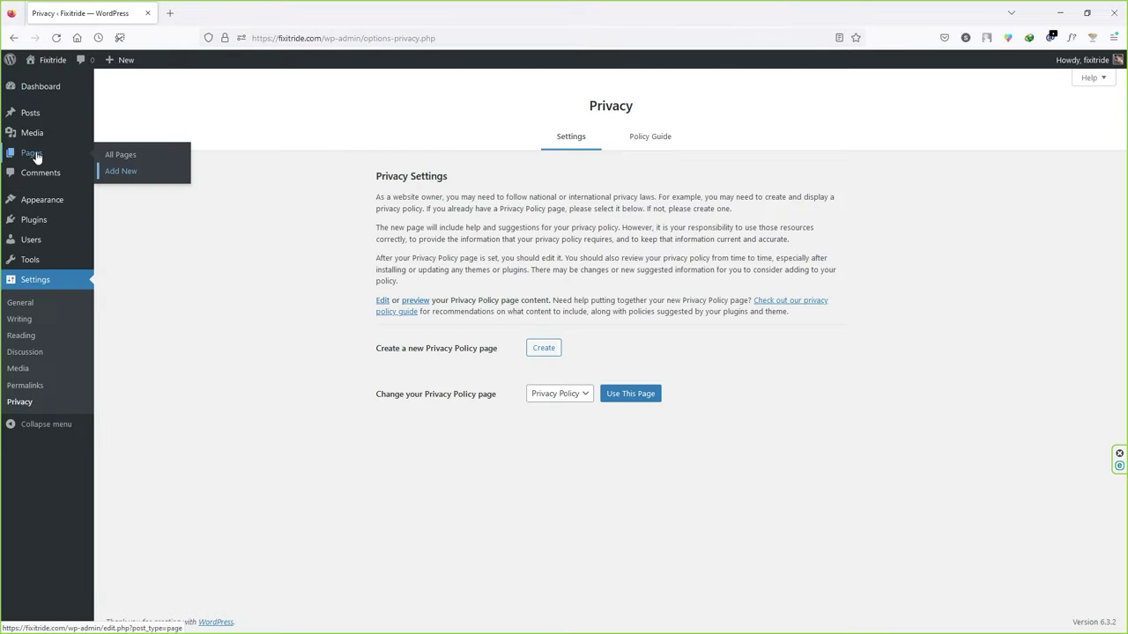
Open All Pages in a new tab and check the published Privacy Policy on the live site
right_click(126, 158)
click(138, 165)
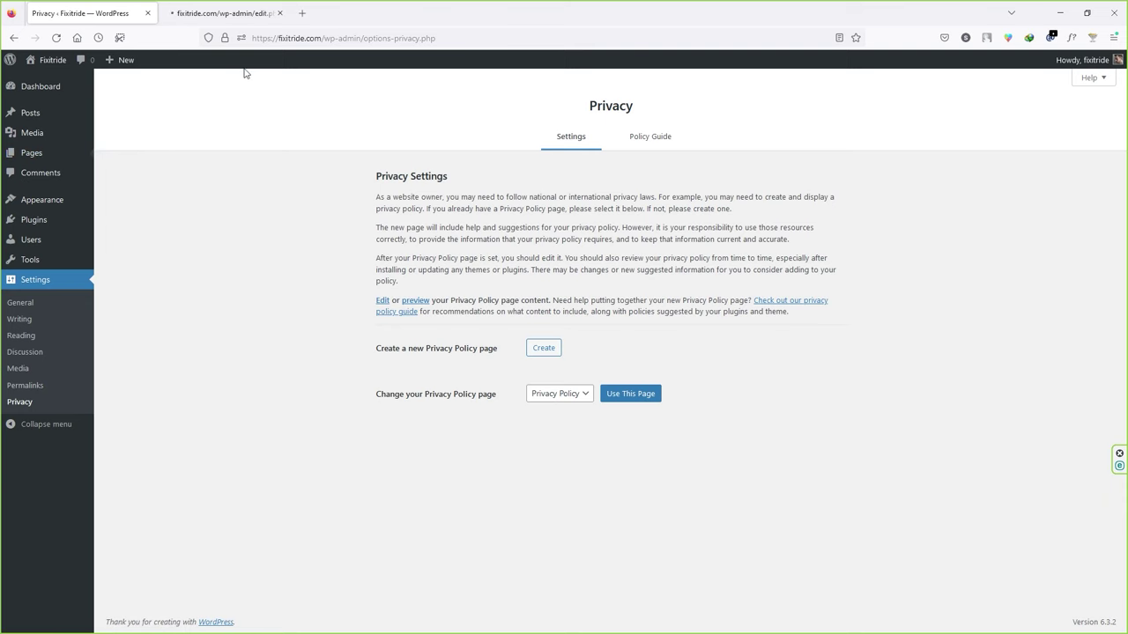
click(212, 13)
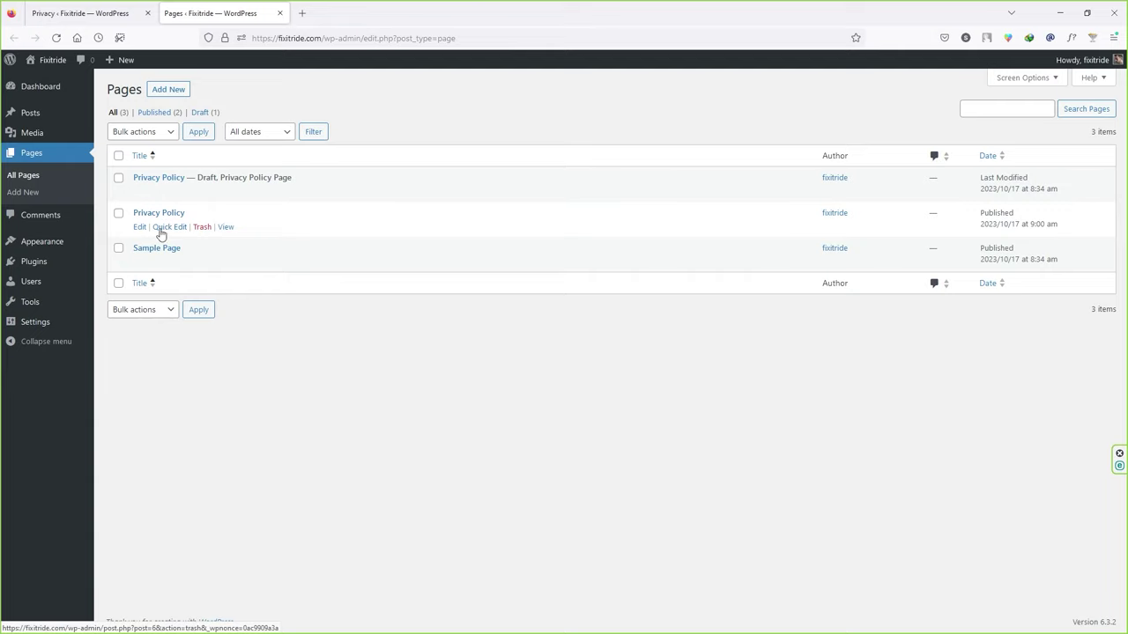
middle_click(225, 227)
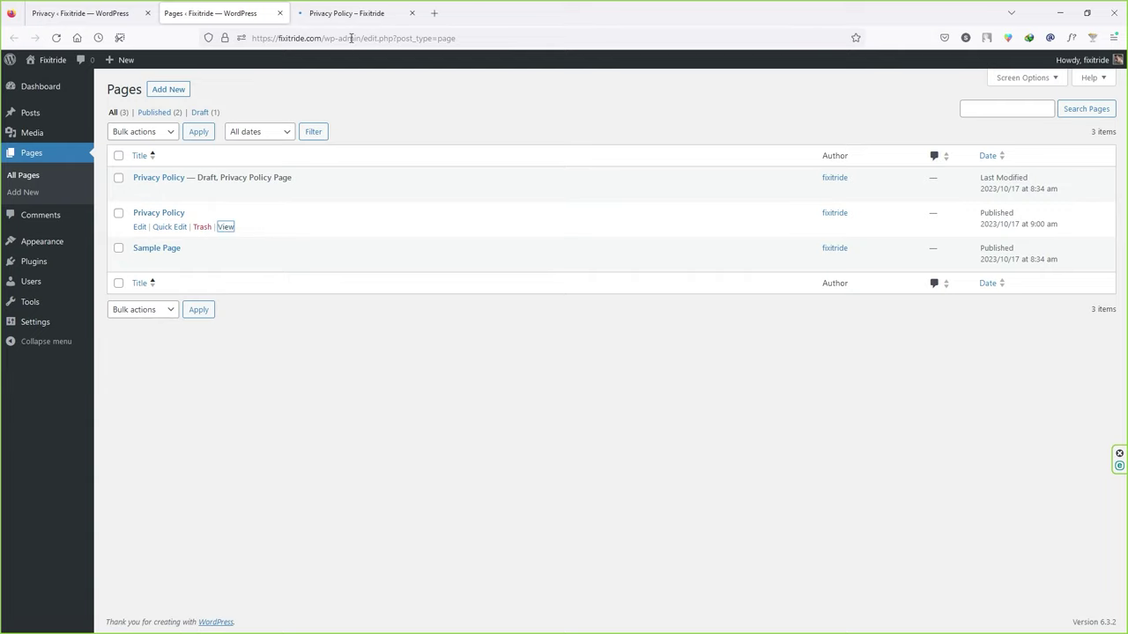
key(ctrl+Tab)
scroll(430, 325, down, 5)
scroll(429, 325, down, 5)
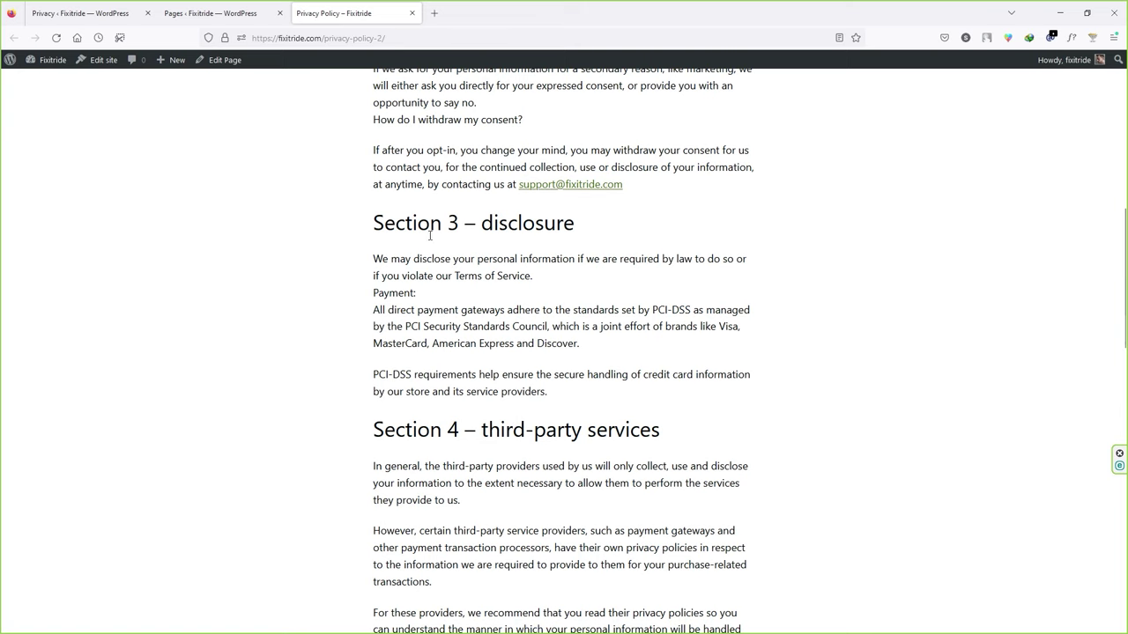
click(411, 13)
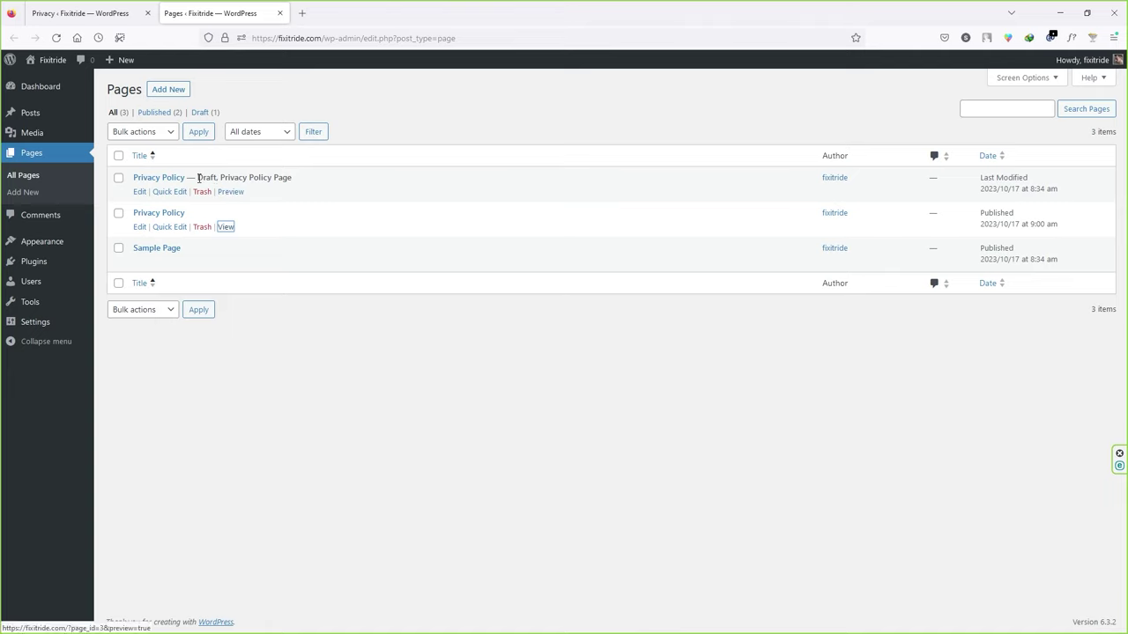
Trash the draft Privacy Policy and the Sample Page, then return to Privacy settings
click(203, 193)
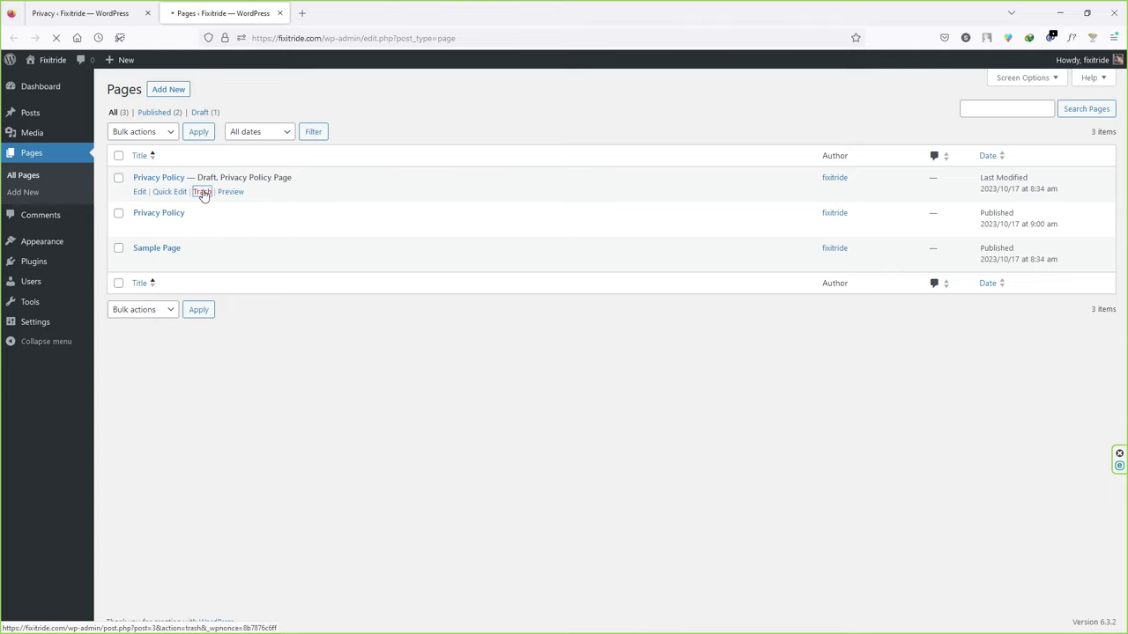
click(201, 264)
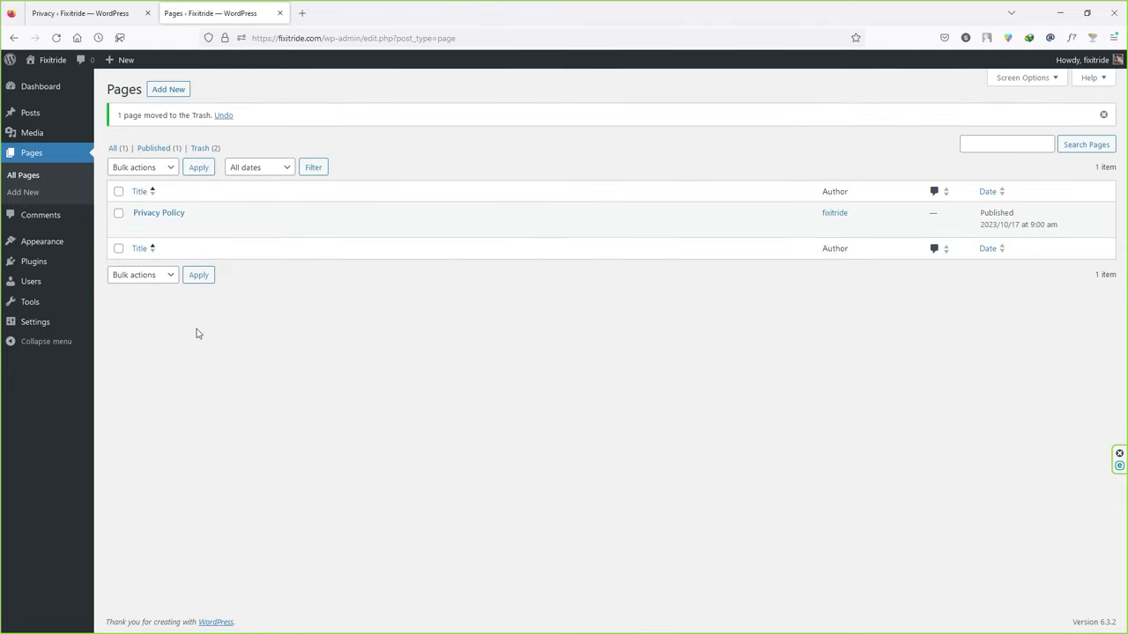
click(112, 11)
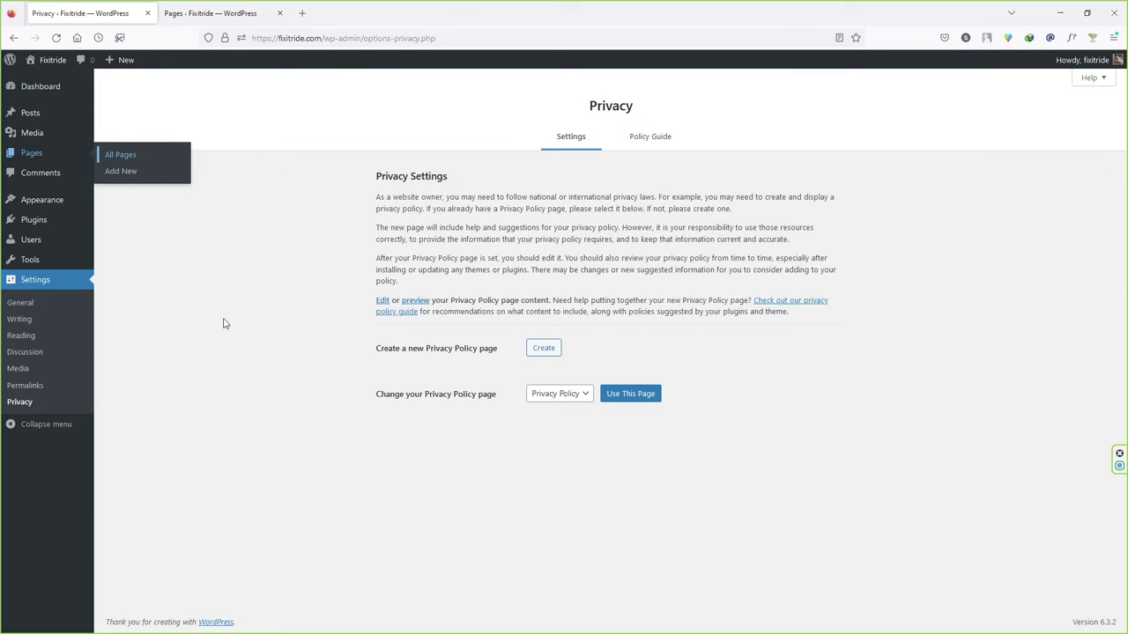
Set the published Privacy Policy as the site's privacy page, close the Pages tab, open Dashboard
click(56, 38)
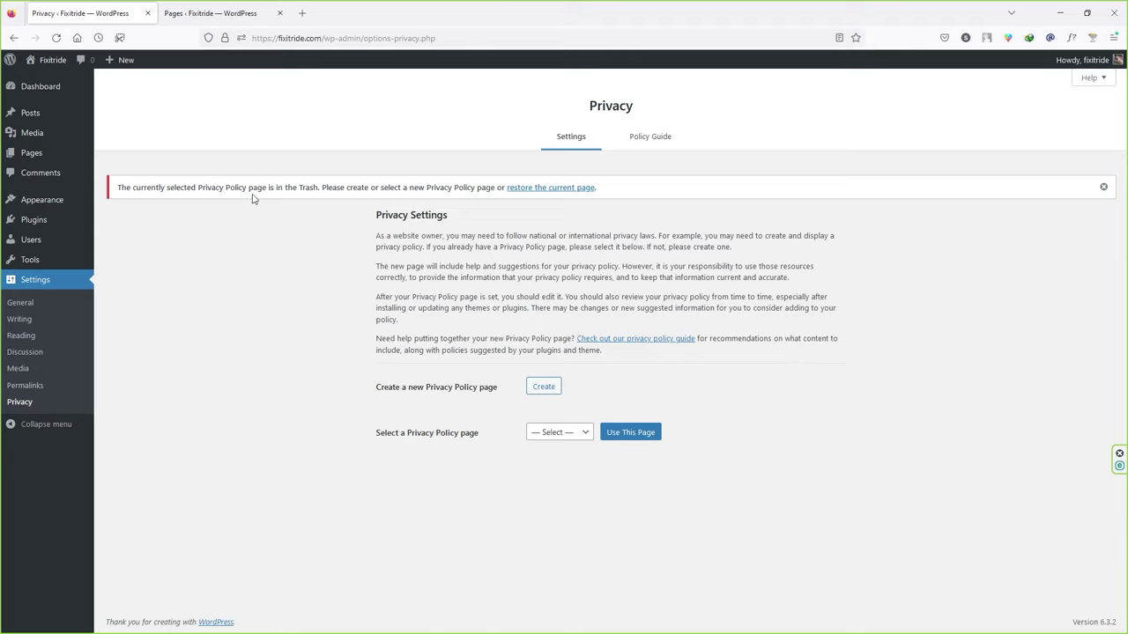
click(563, 433)
click(558, 473)
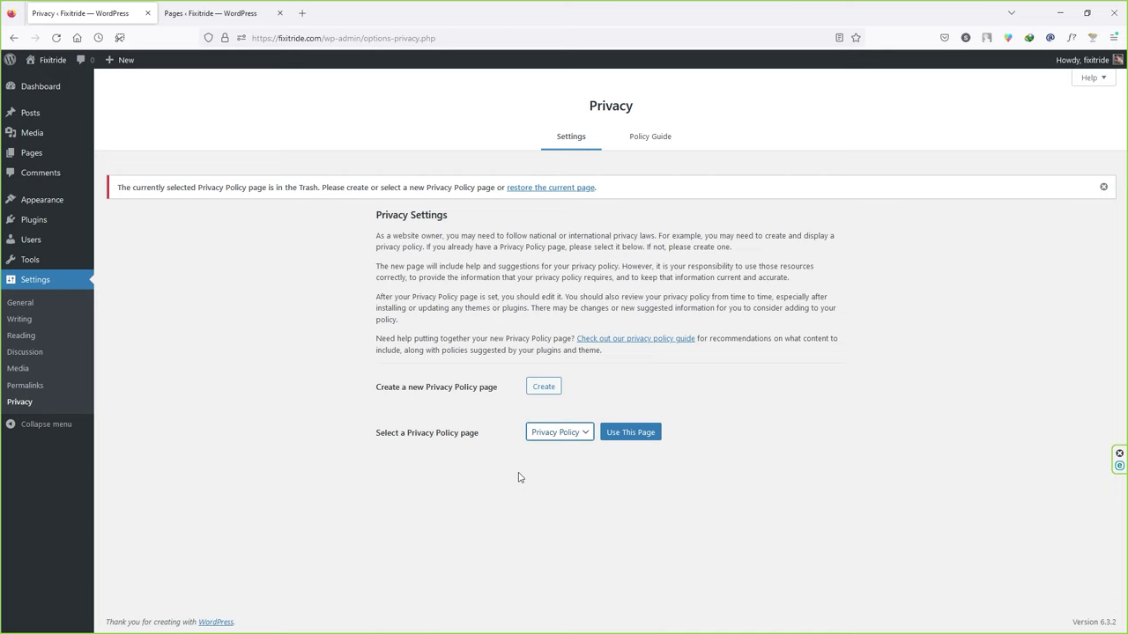
click(610, 435)
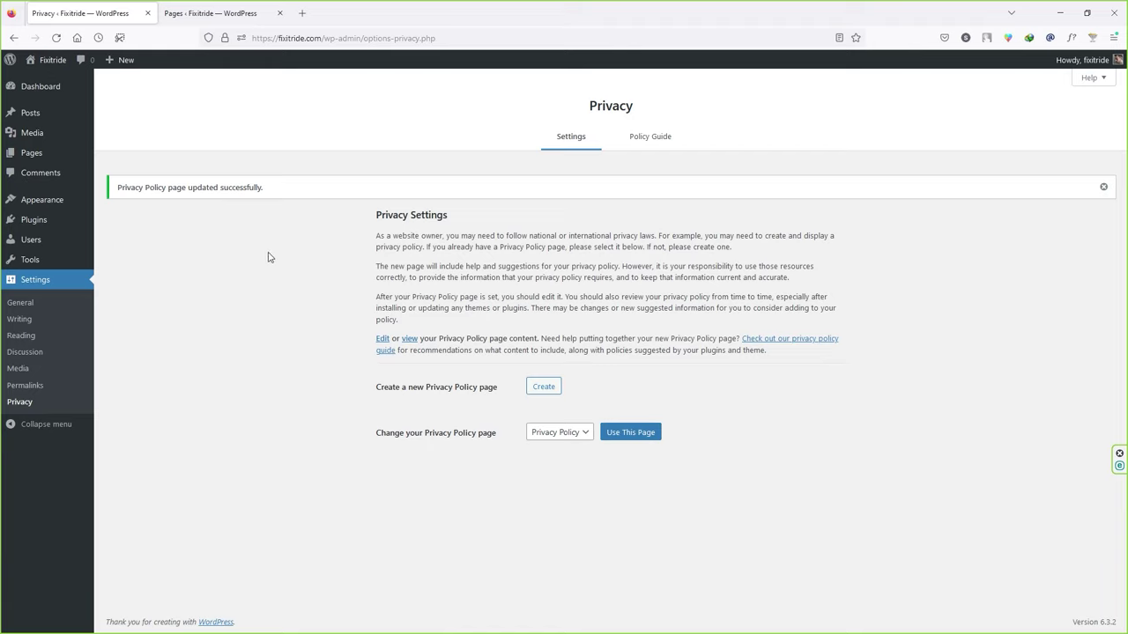
click(280, 12)
click(38, 89)
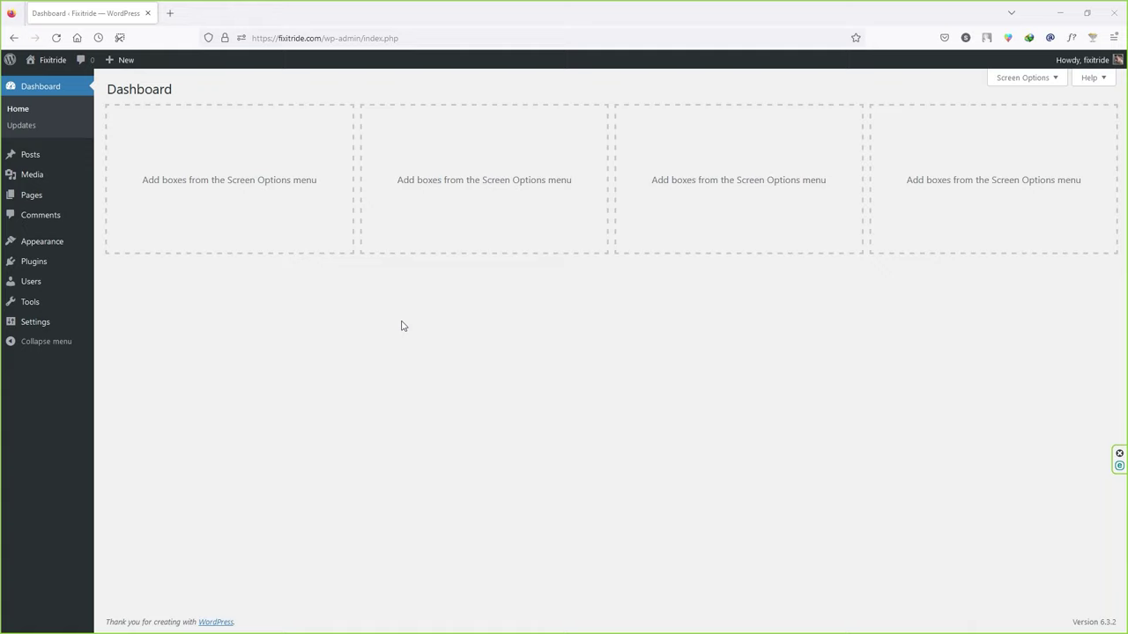
Open ranasvfx.com/ali-addons in a new browser tab
click(170, 13)
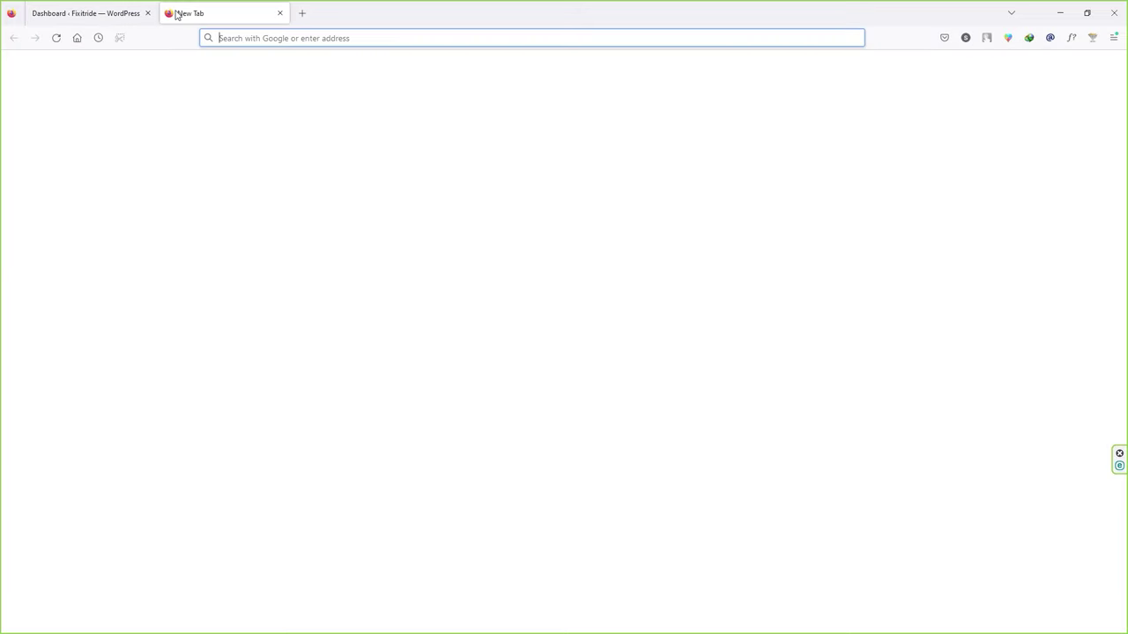
text(ranasvfx.com/)
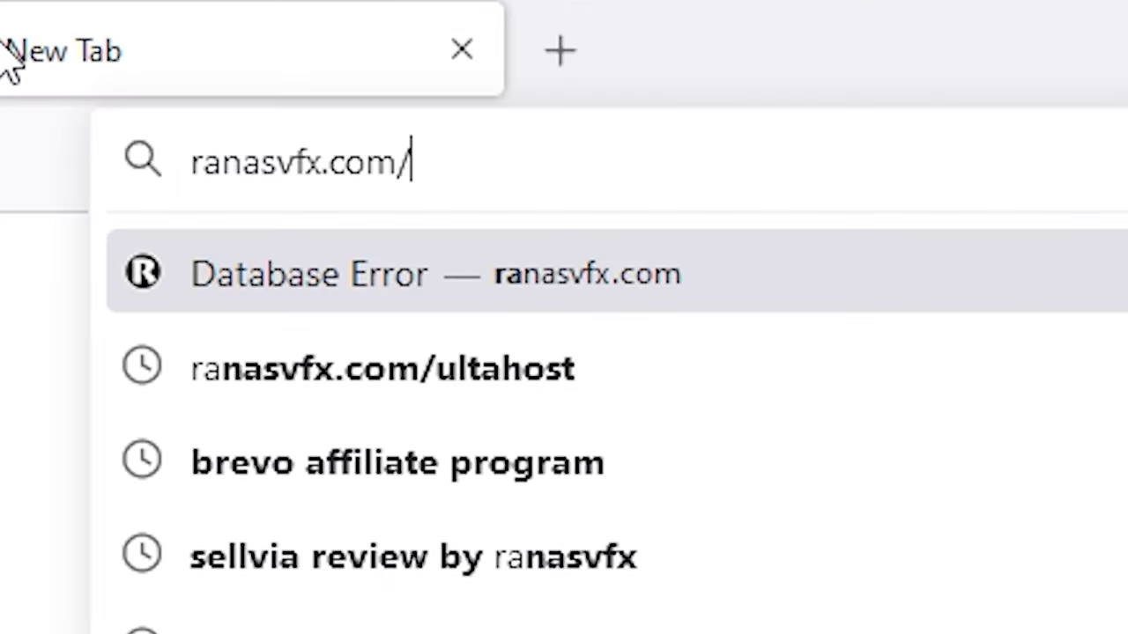
text(a)
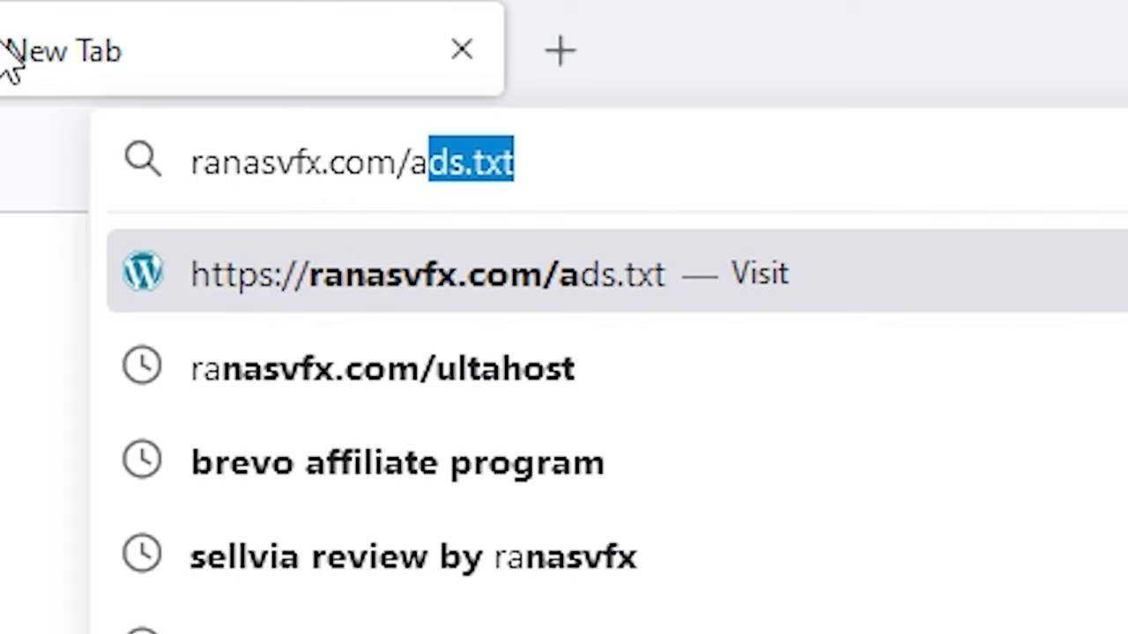
text(li-addons)
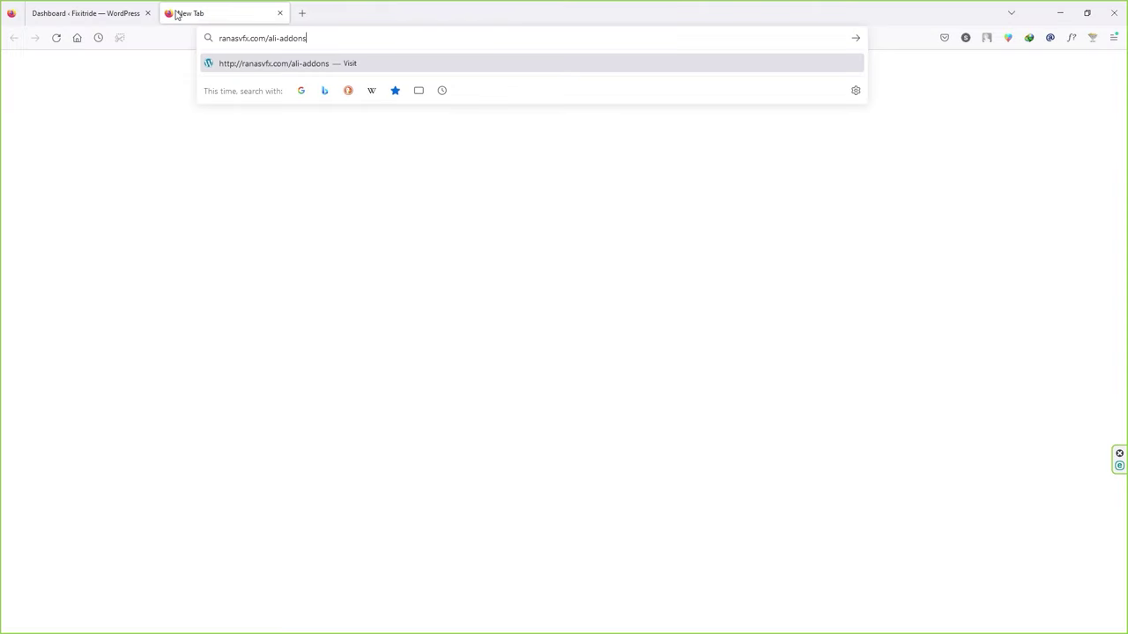
key(Return)
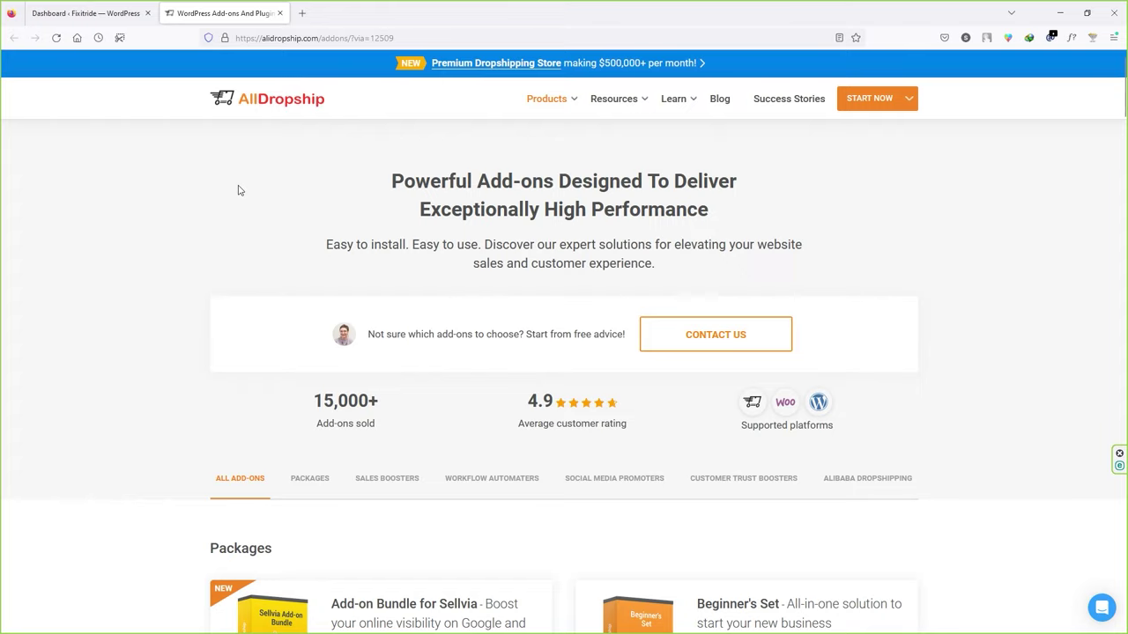
Scroll down the add-ons catalogue to the Sezam card under Alibaba Dropshipping
scroll(237, 190, down, 20)
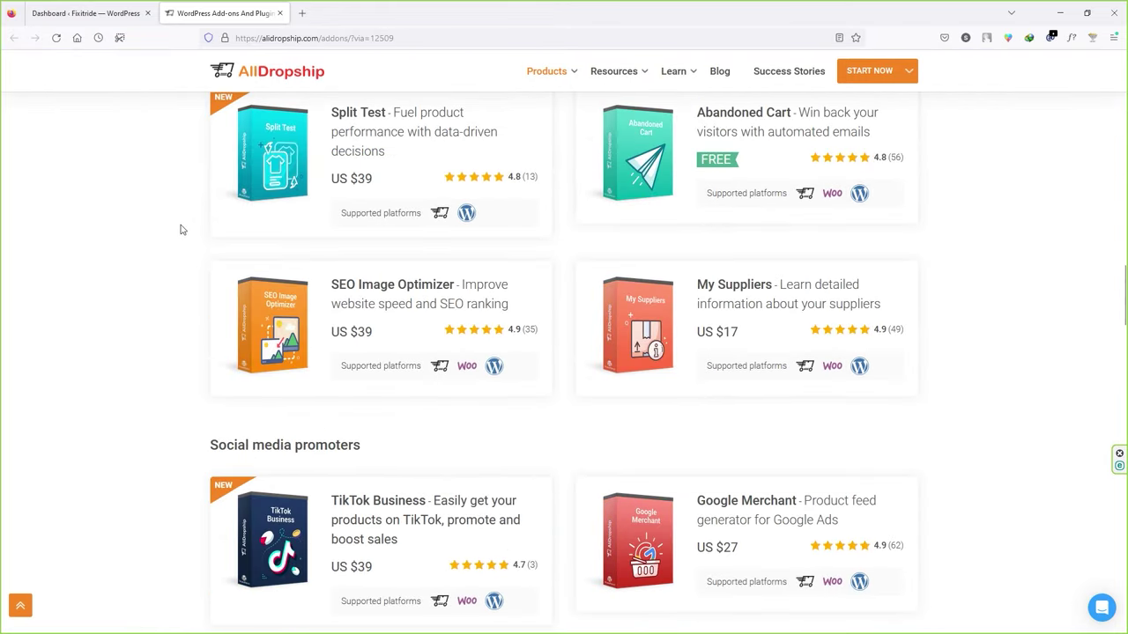
scroll(181, 229, down, 15)
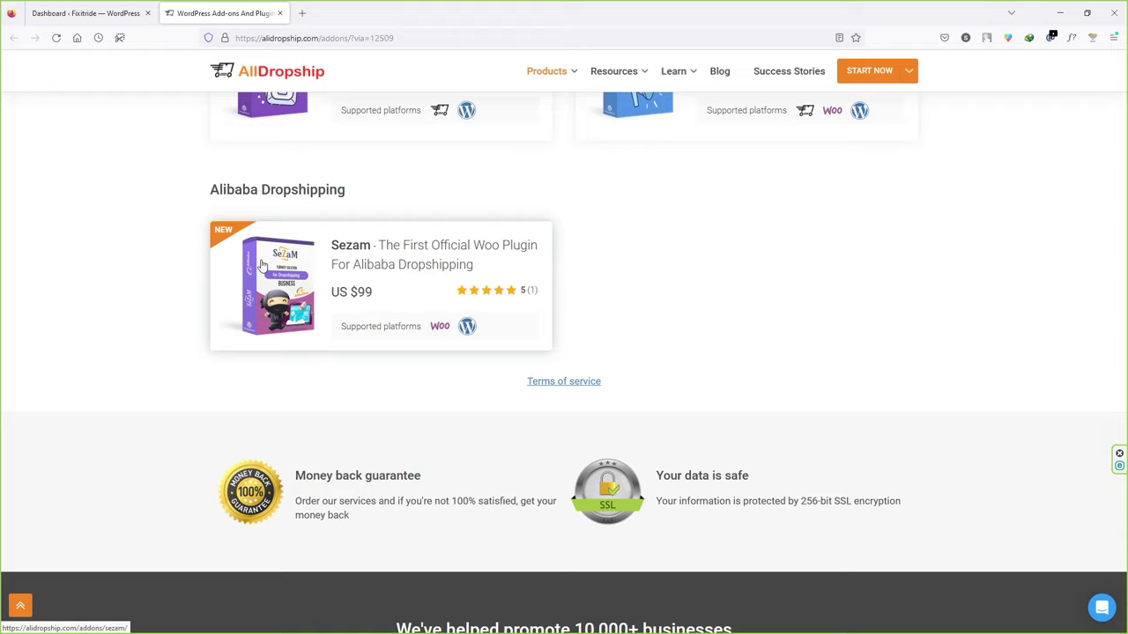
Open the Sezam product page and highlight its headline and one-time payment note
click(292, 258)
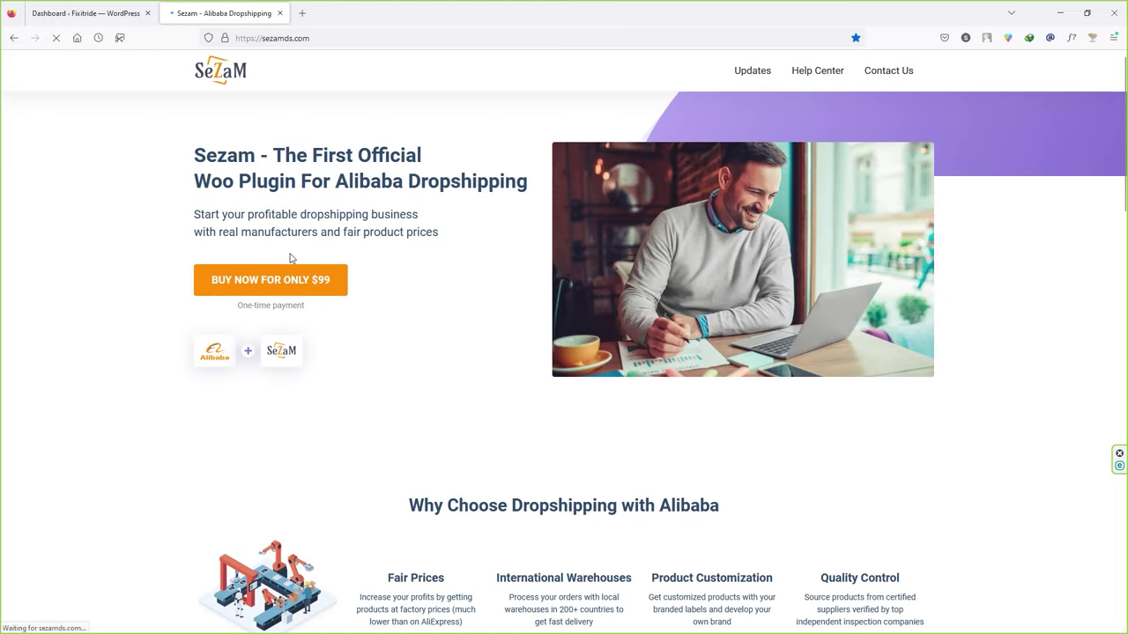
click(315, 38)
click(315, 38)
click(103, 270)
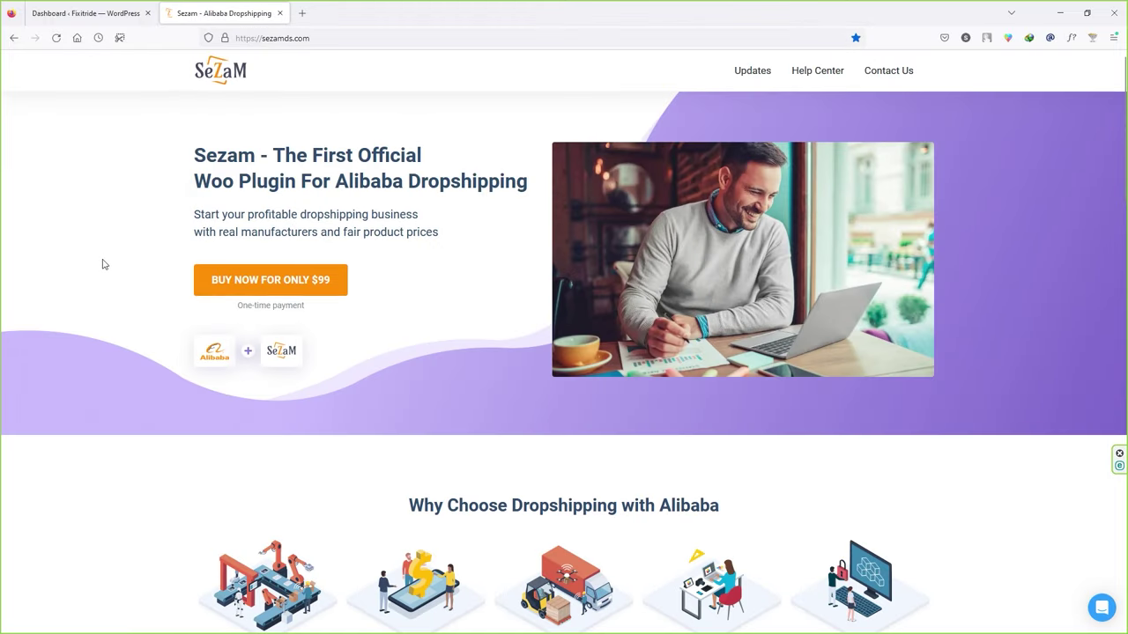
drag(192, 157, 240, 156)
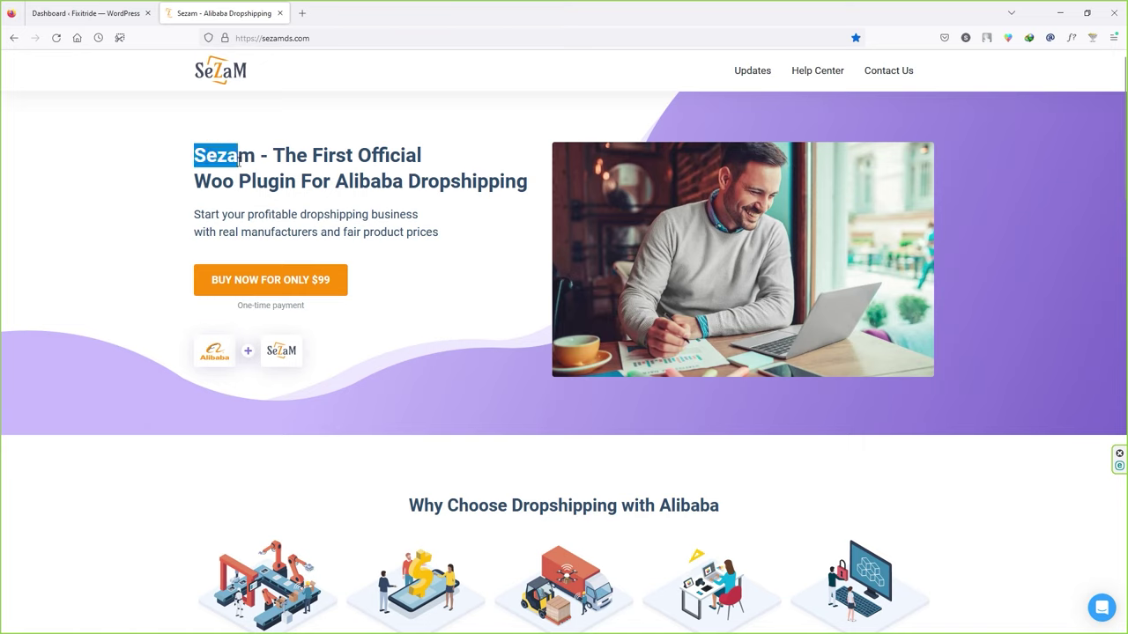
click(250, 163)
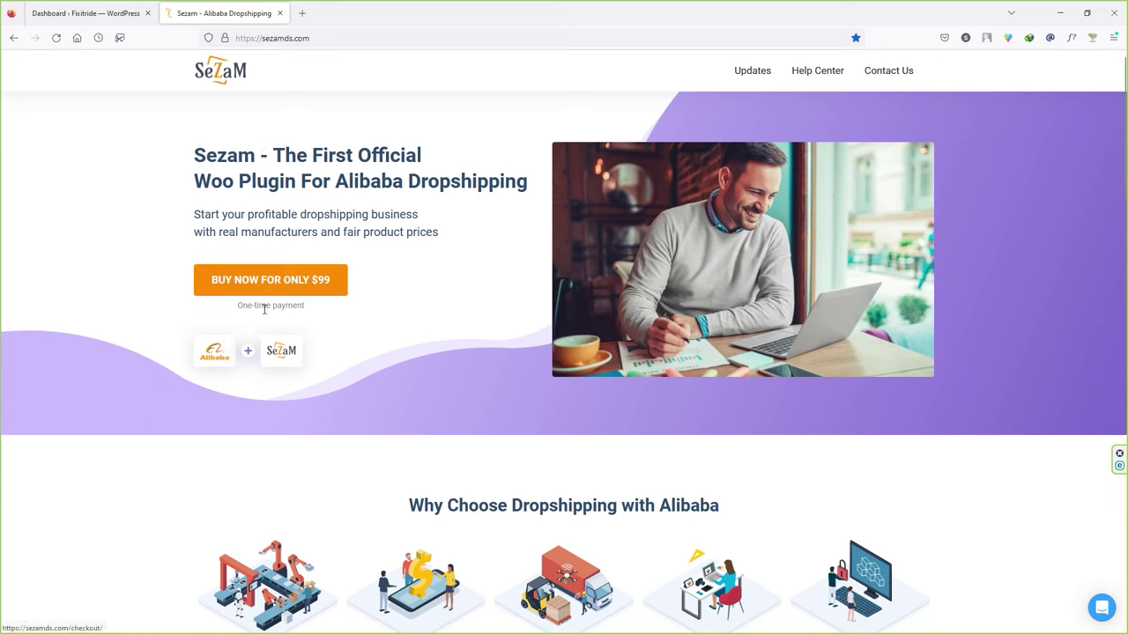
drag(243, 305, 310, 315)
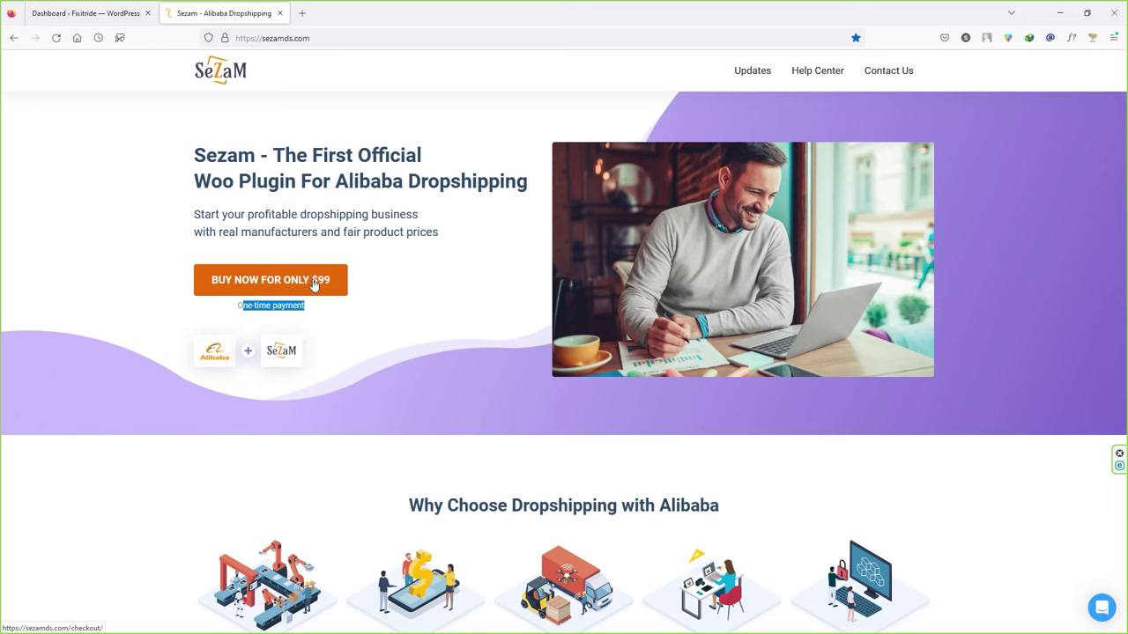
Scroll through the Sezam features, including International Warehouses, and back up the page
scroll(496, 347, down, 5)
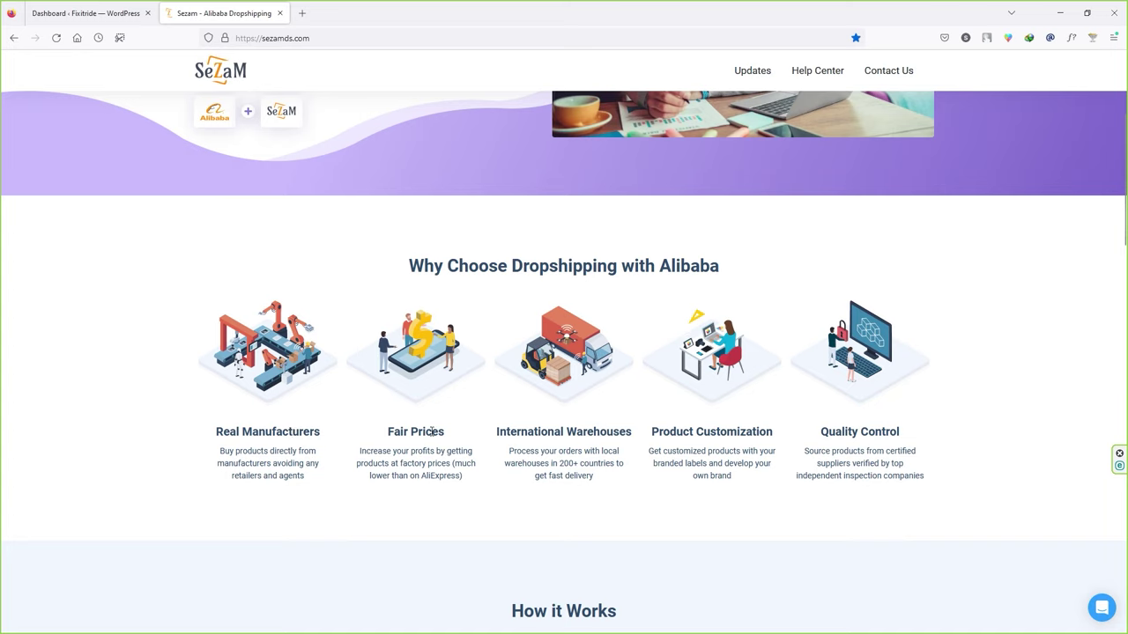
drag(508, 431, 747, 431)
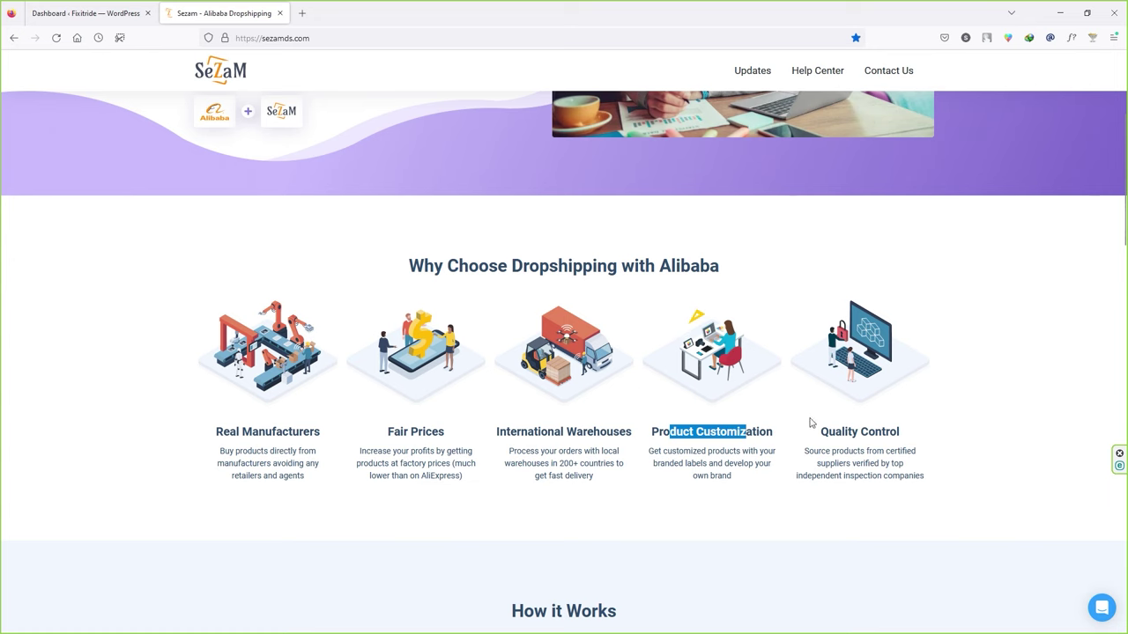
drag(838, 431, 899, 431)
scroll(623, 436, down, 1)
scroll(624, 436, down, 2)
scroll(622, 436, down, 1)
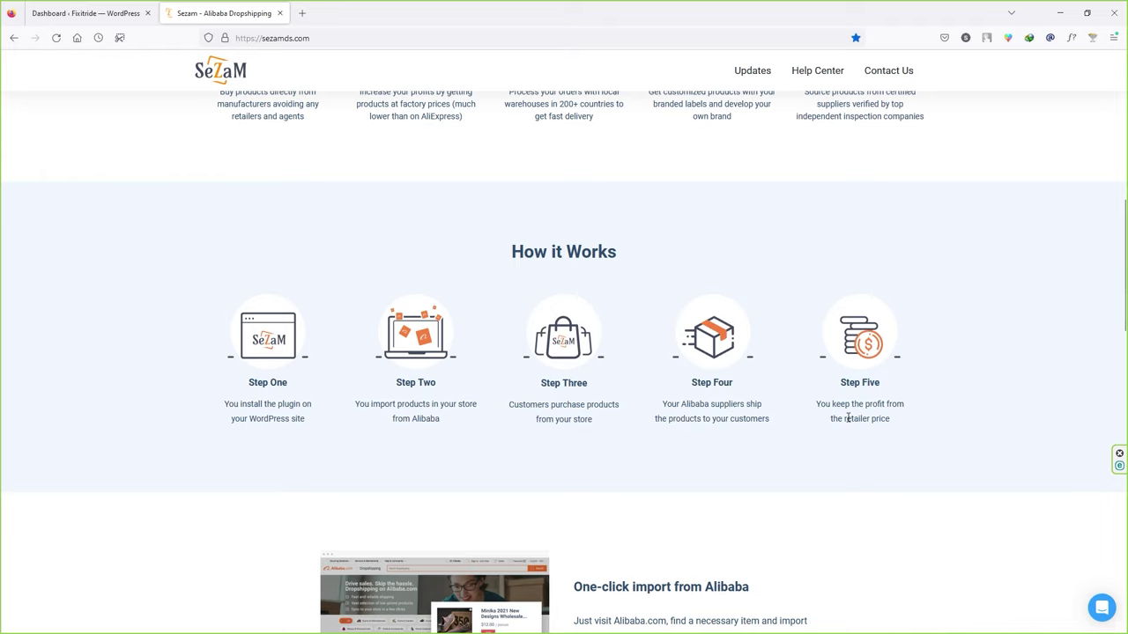
scroll(839, 414, up, 10)
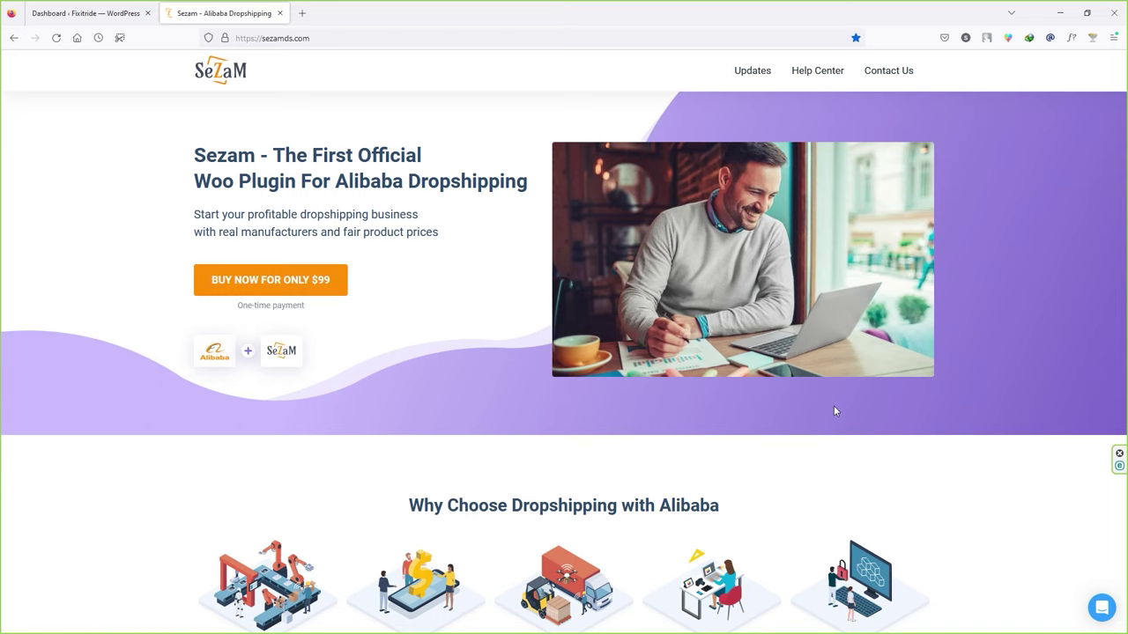
Open the Sezam checkout, review its US $99.00 total, and close the checkout tab
click(256, 286)
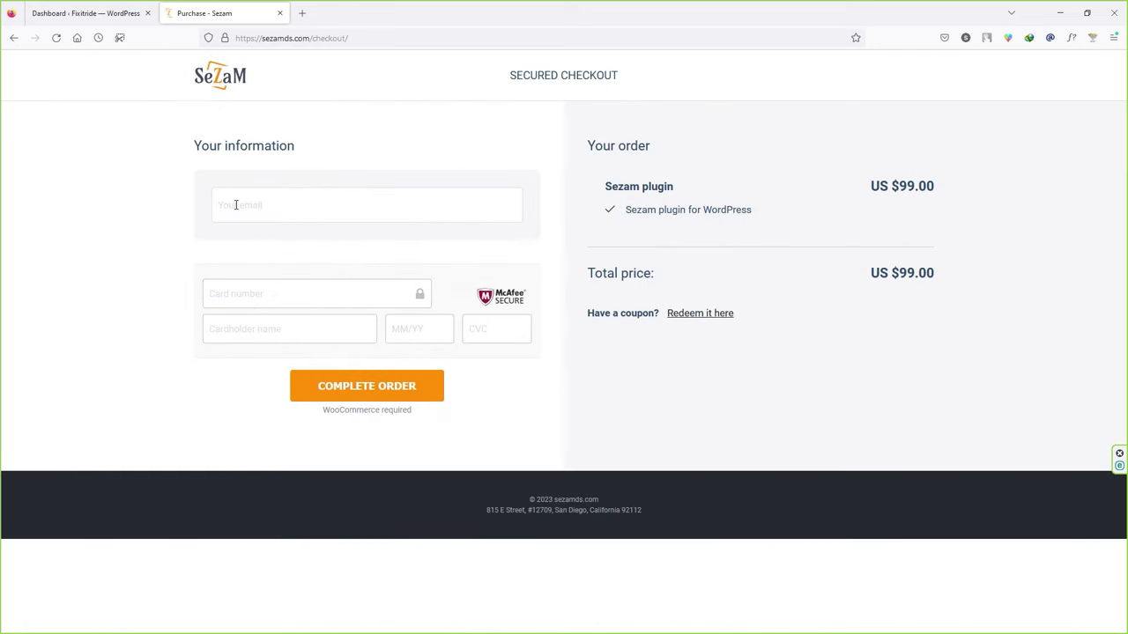
click(237, 205)
drag(879, 274, 940, 279)
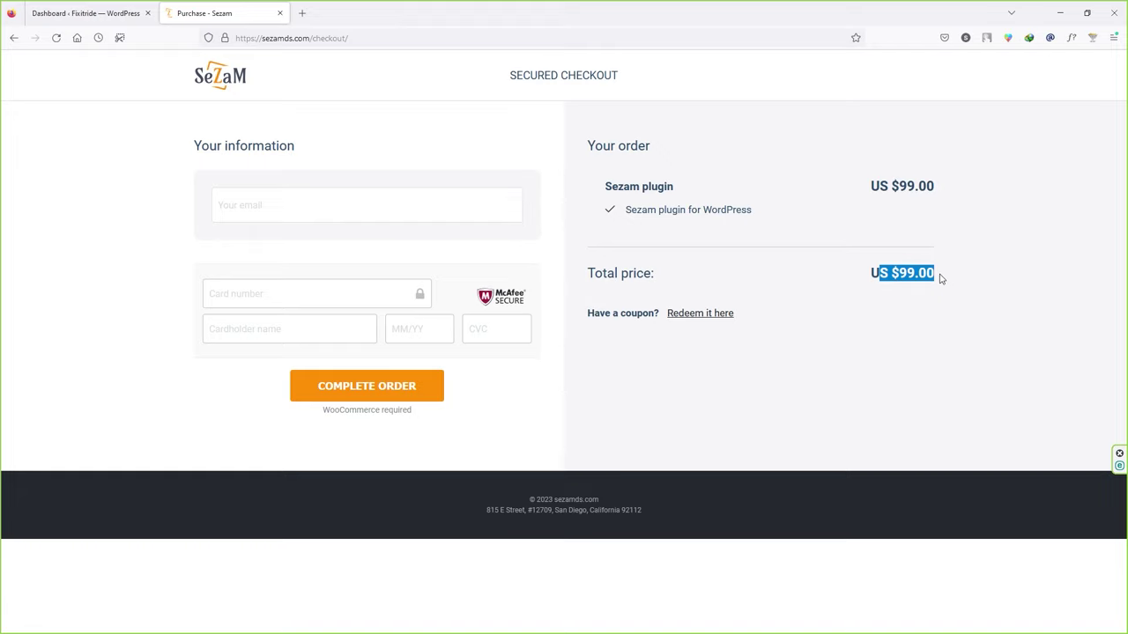
drag(890, 275, 937, 281)
click(908, 280)
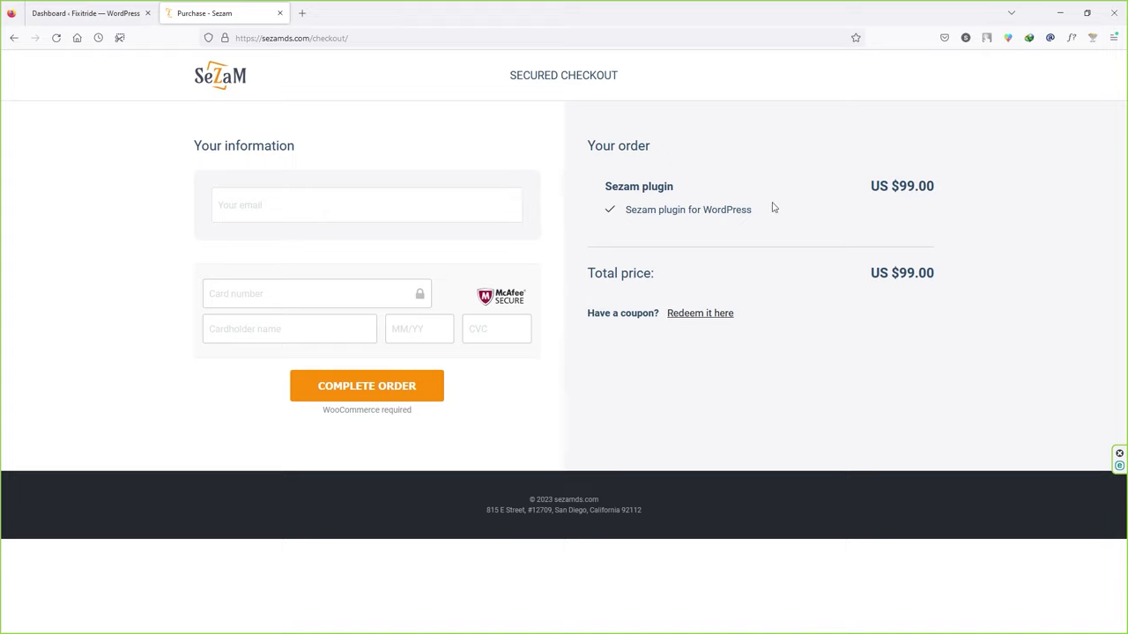
click(279, 13)
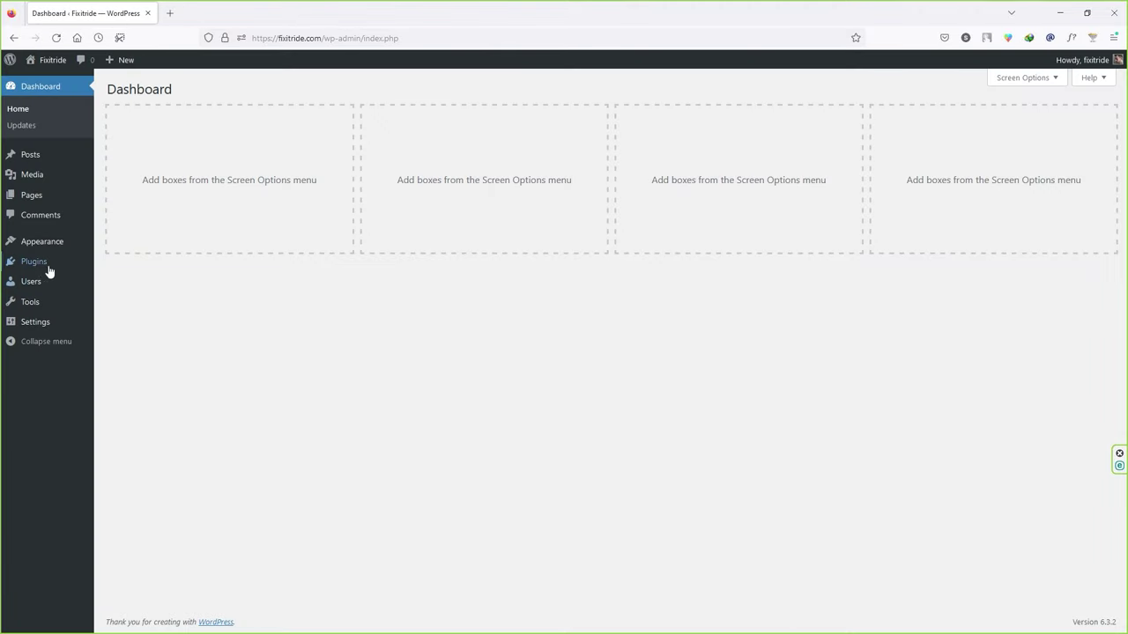
Upload sezam_ion72+.zip through Plugins > Add New, install it, and activate Sezam
mouse_move(39, 267)
click(125, 280)
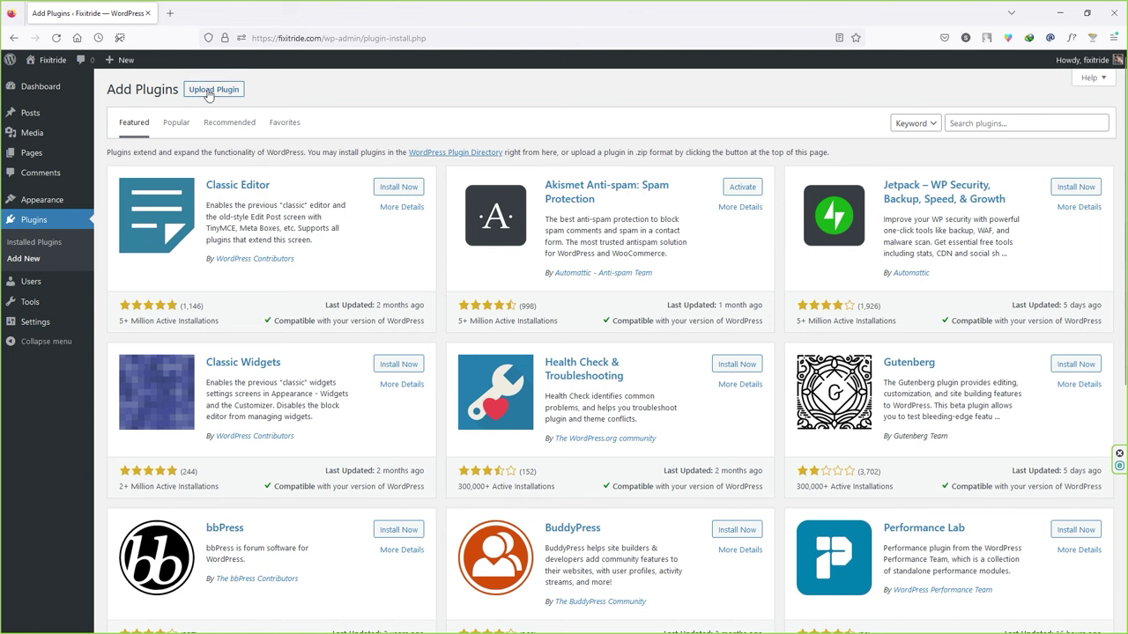
click(228, 95)
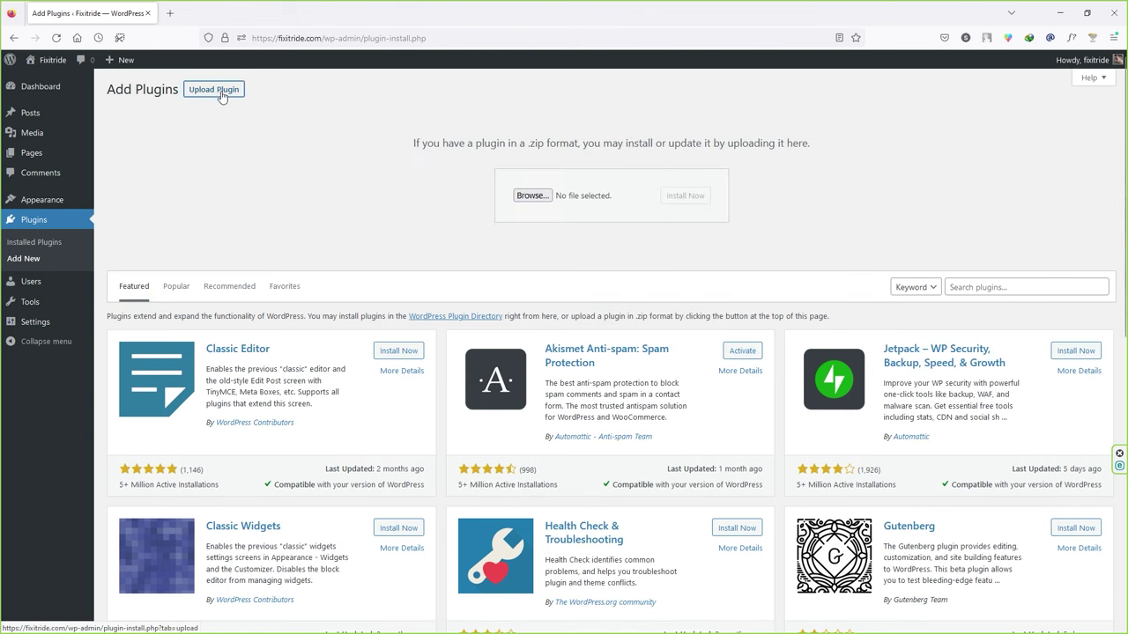
click(531, 196)
click(638, 395)
drag(636, 396, 572, 202)
click(683, 199)
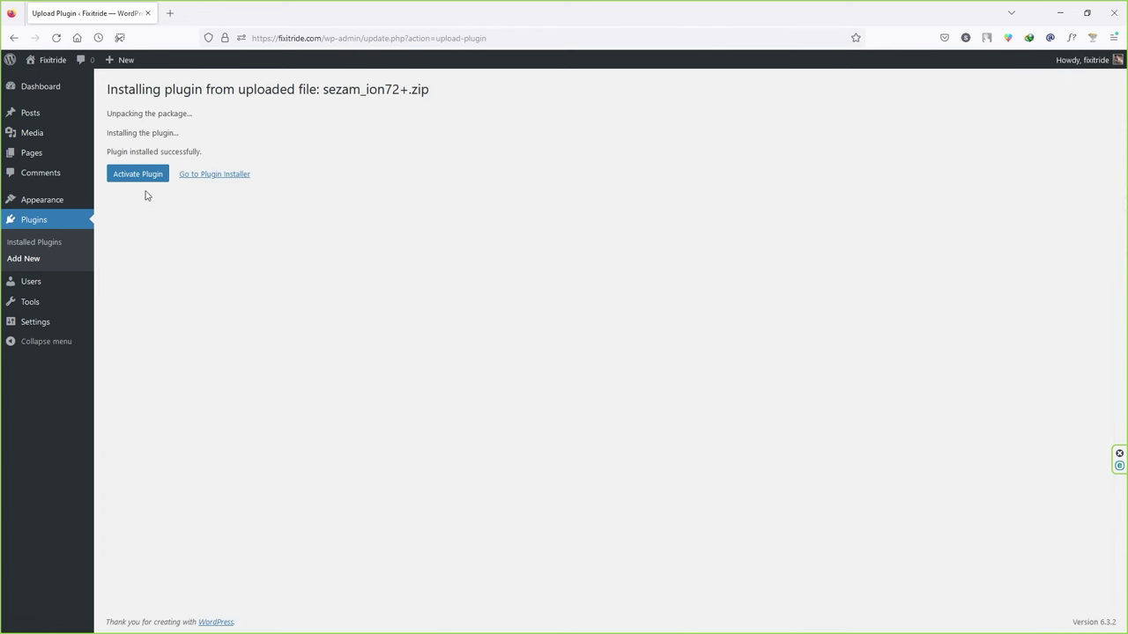
click(138, 176)
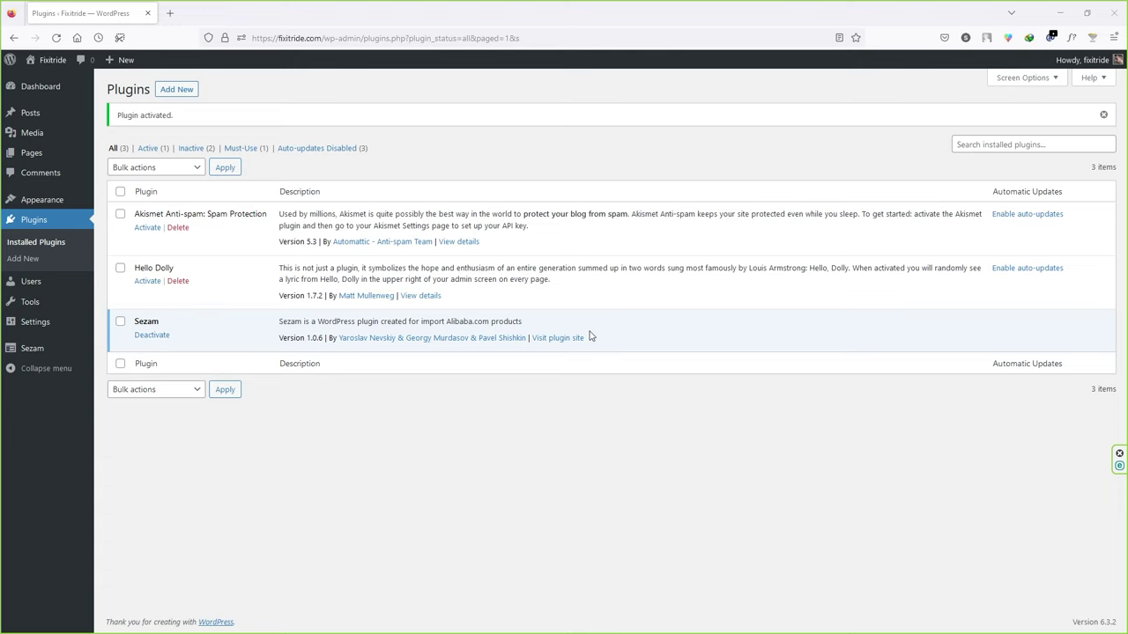
Bulk-delete the Akismet Anti-spam and Hello Dolly plugins and confirm the deletion
click(120, 214)
click(120, 268)
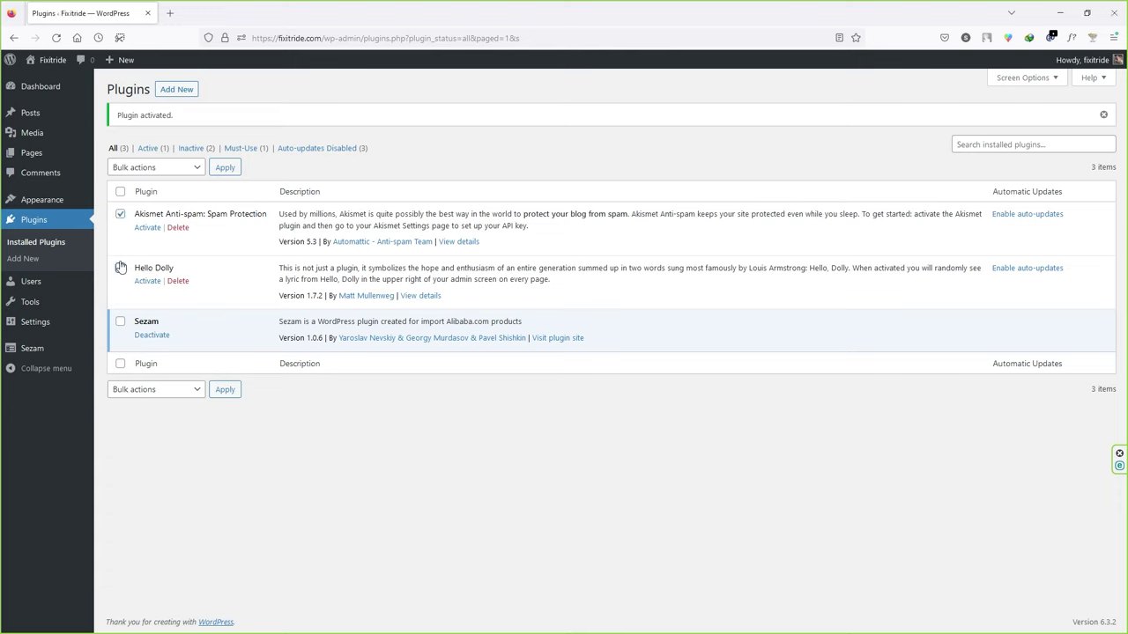
click(161, 167)
click(154, 254)
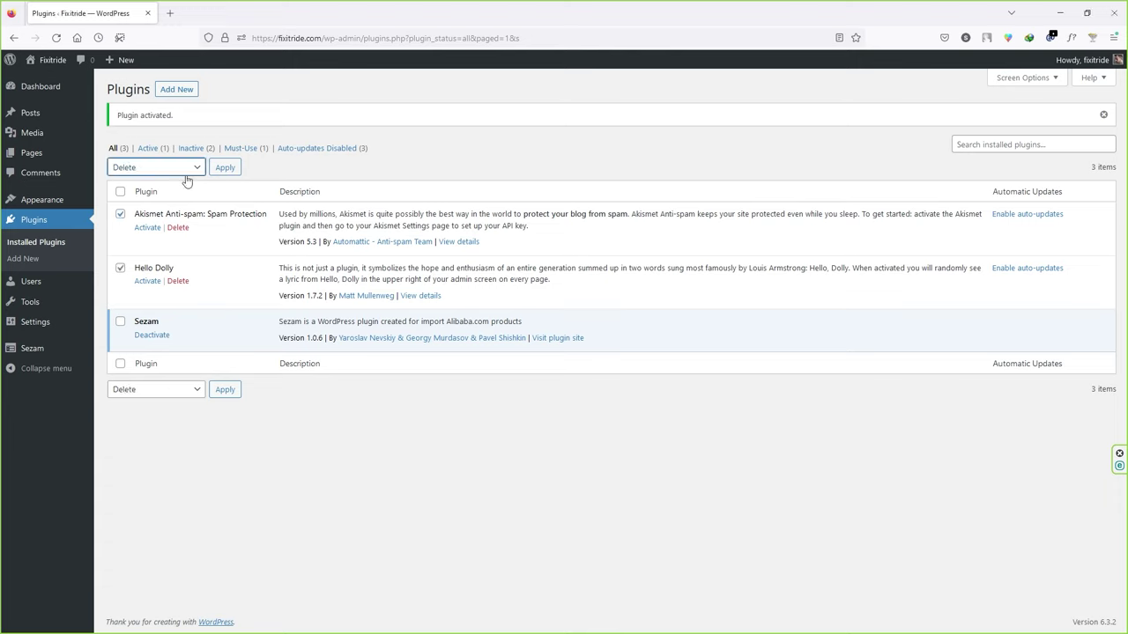
click(182, 176)
click(141, 256)
click(228, 168)
click(614, 363)
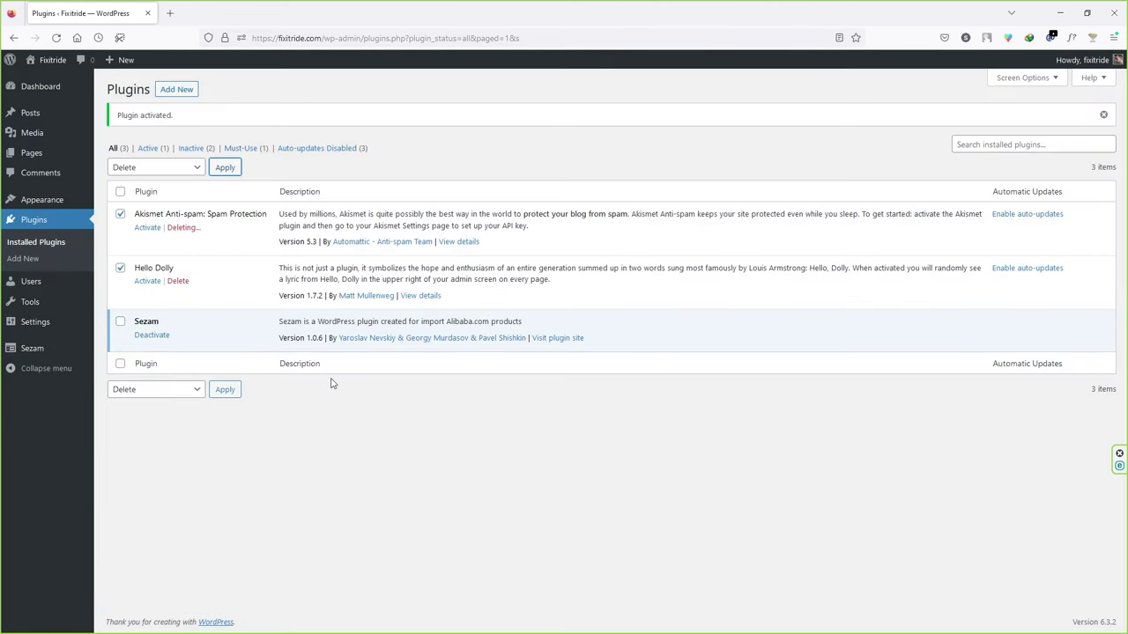
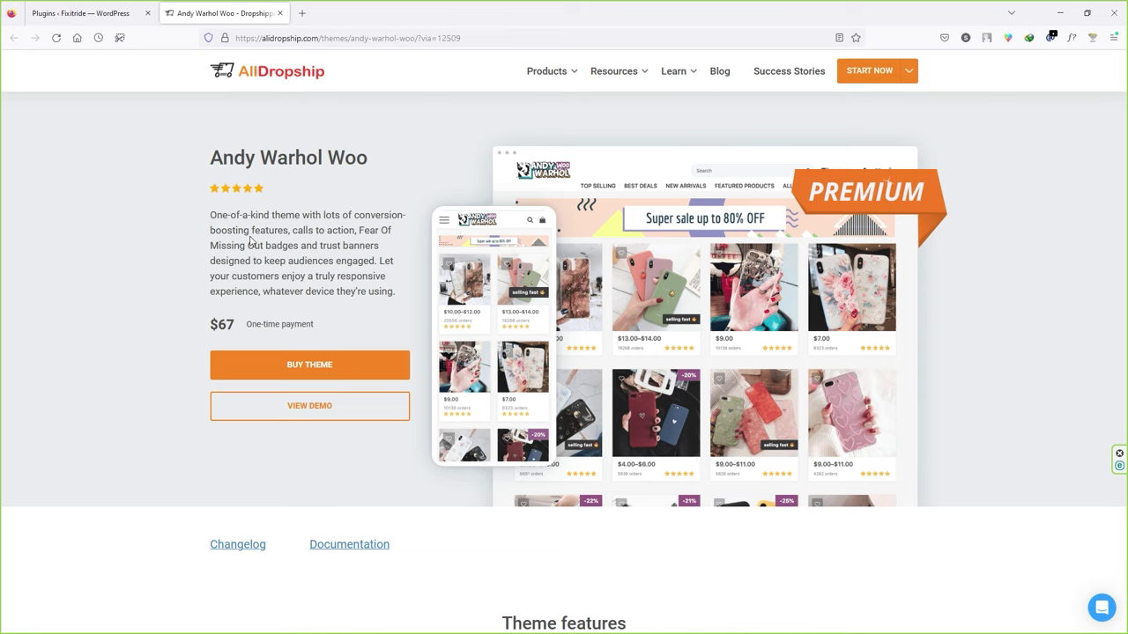
Review the Andy Warhol Woo theme page's $67 price and one-time payment note
scroll(176, 302, up, 1)
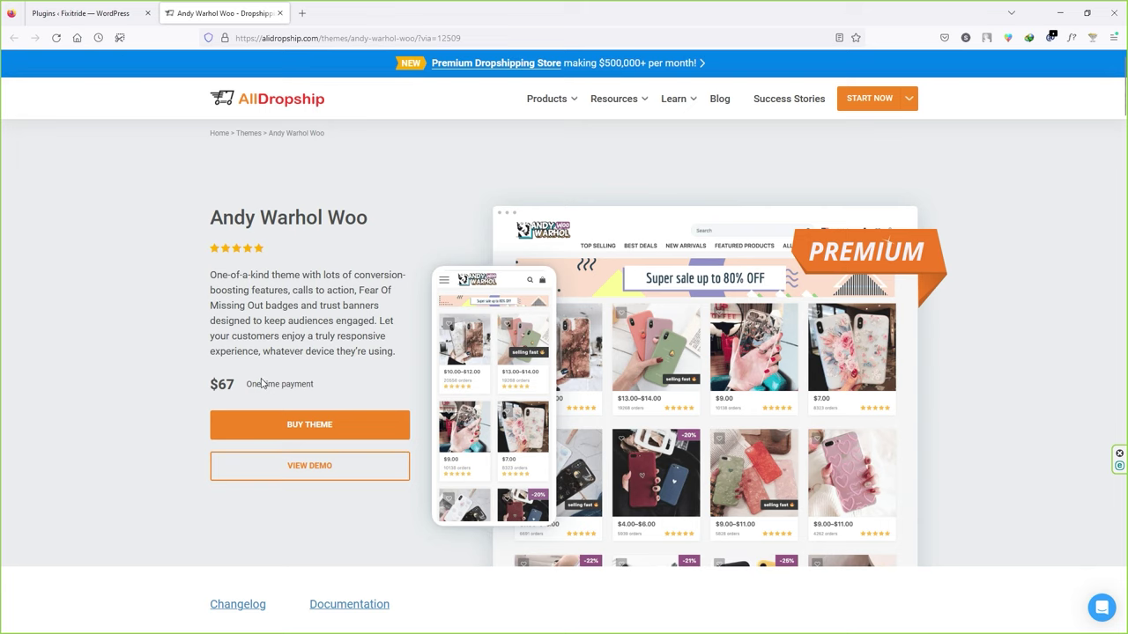
drag(247, 384, 315, 390)
click(319, 389)
drag(249, 384, 211, 384)
scroll(269, 335, down, 2)
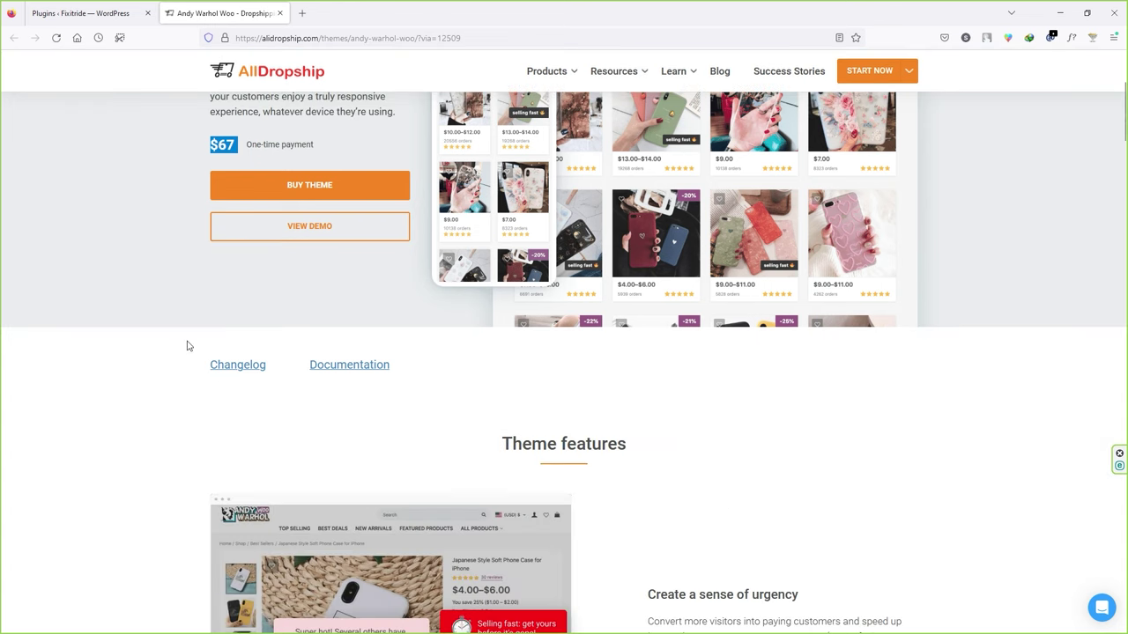
scroll(184, 345, up, 1)
Browse the theme's live demo store, then close the demo tab
click(297, 349)
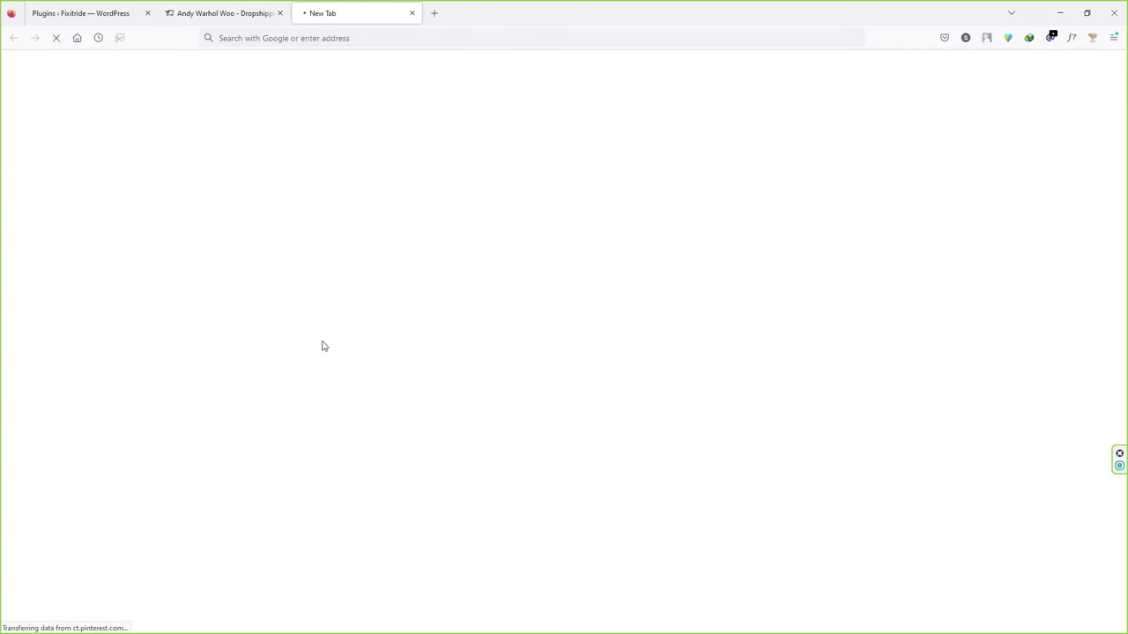
scroll(128, 249, down, 7)
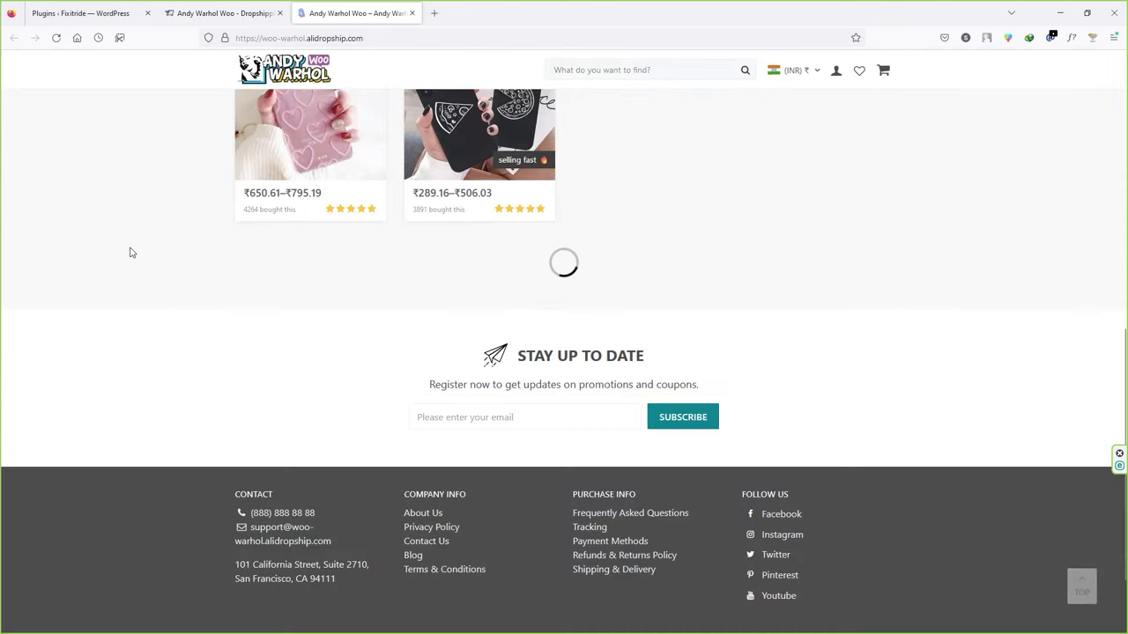
scroll(131, 253, down, 4)
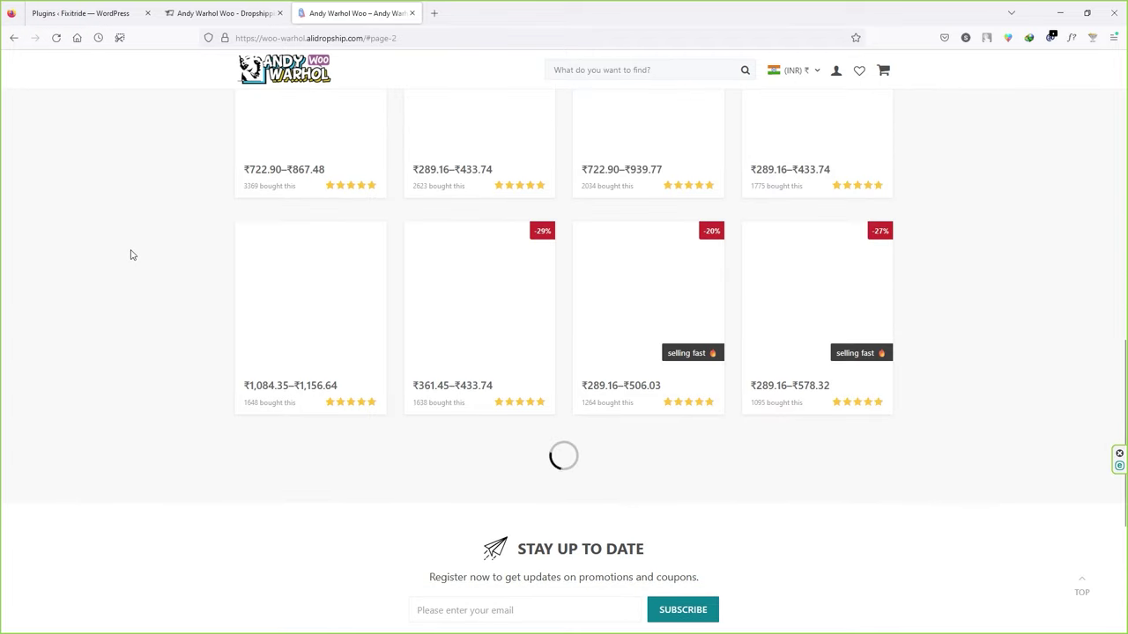
scroll(130, 255, up, 5)
scroll(133, 257, down, 10)
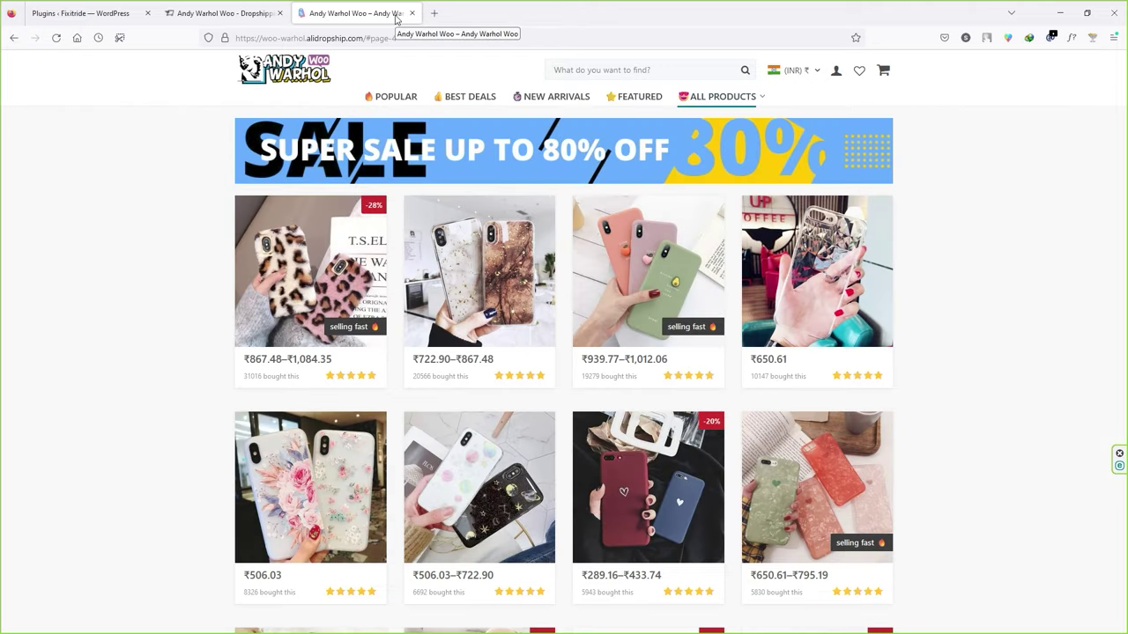
click(411, 13)
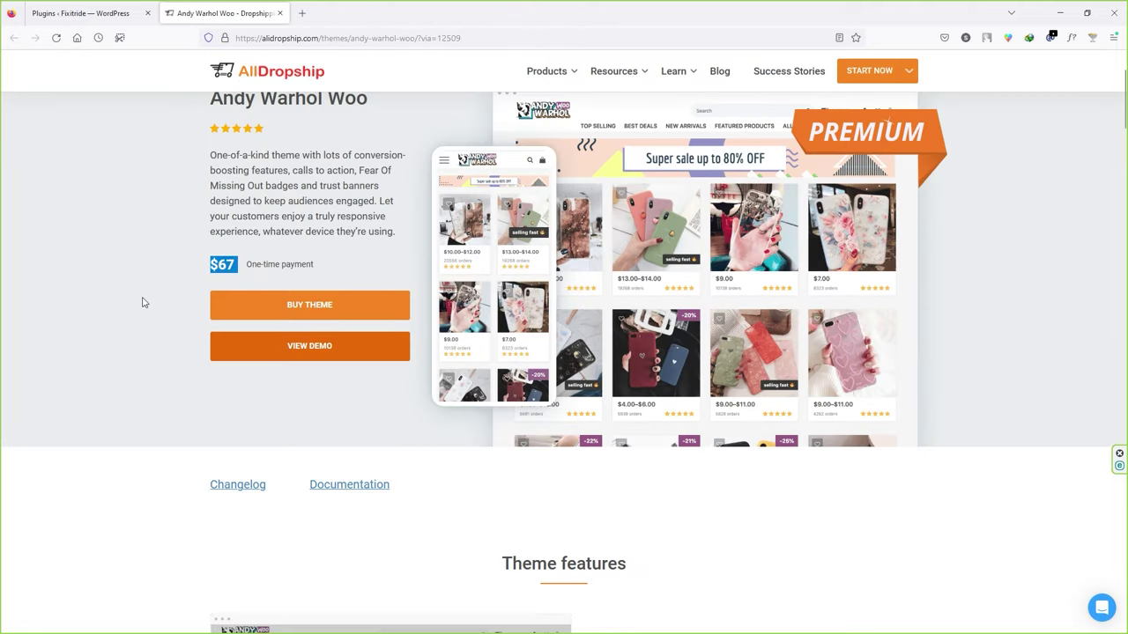
Start buying the theme, check the US $67.00 checkout total, and close the checkout tab
click(307, 314)
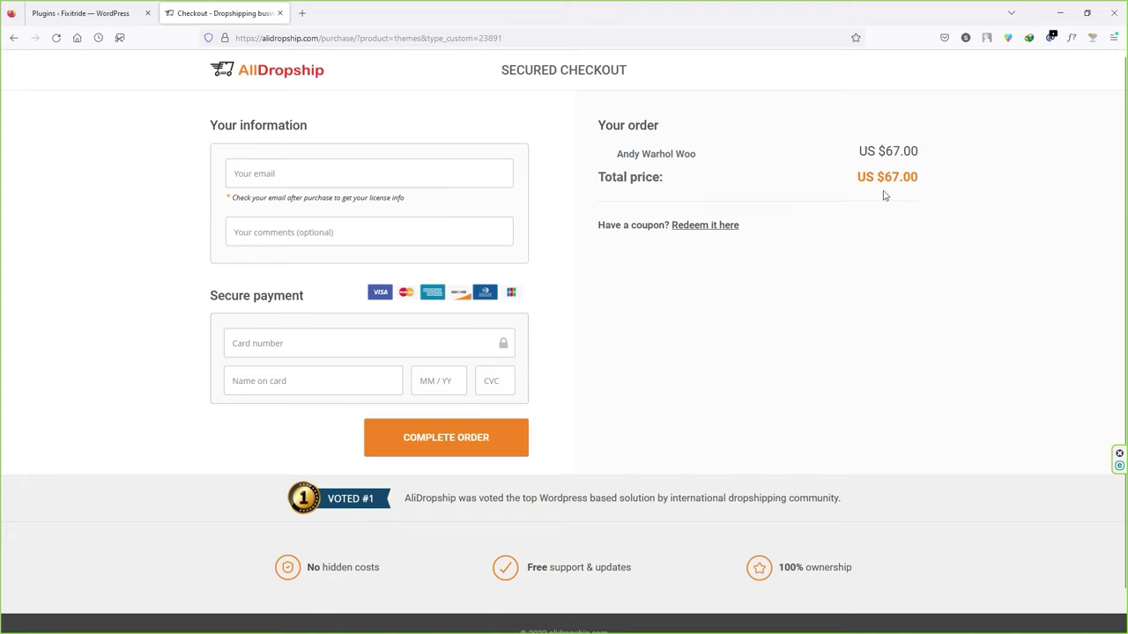
drag(885, 178, 918, 177)
click(941, 191)
click(280, 15)
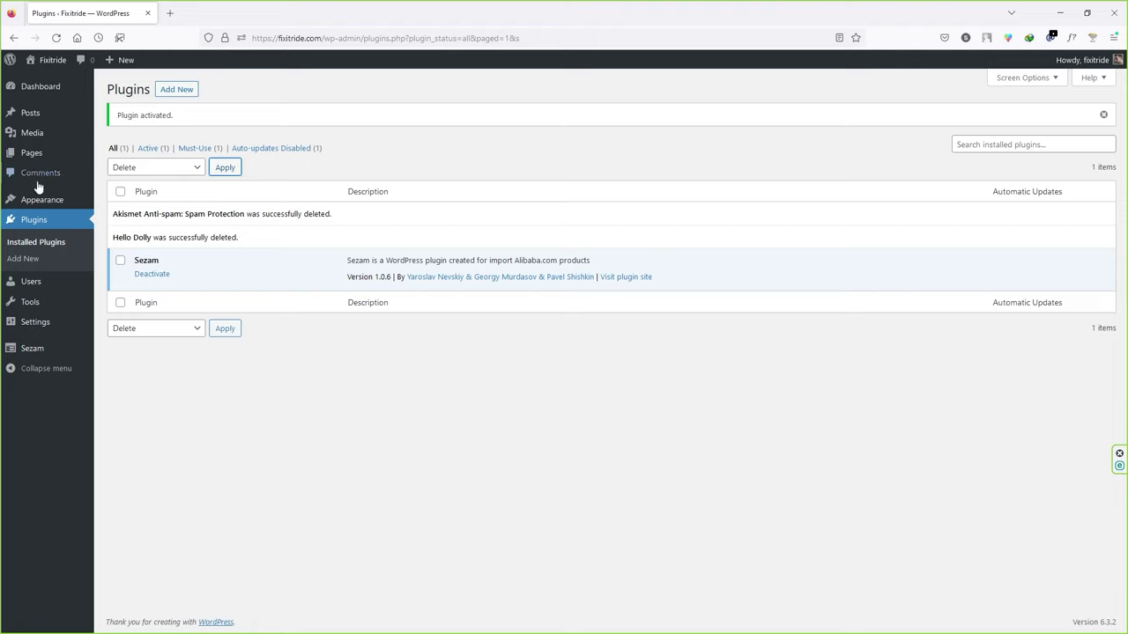
Delete the Twenty Twenty-Two and Twenty Twenty-One themes from Appearance > Themes
mouse_move(38, 203)
click(129, 205)
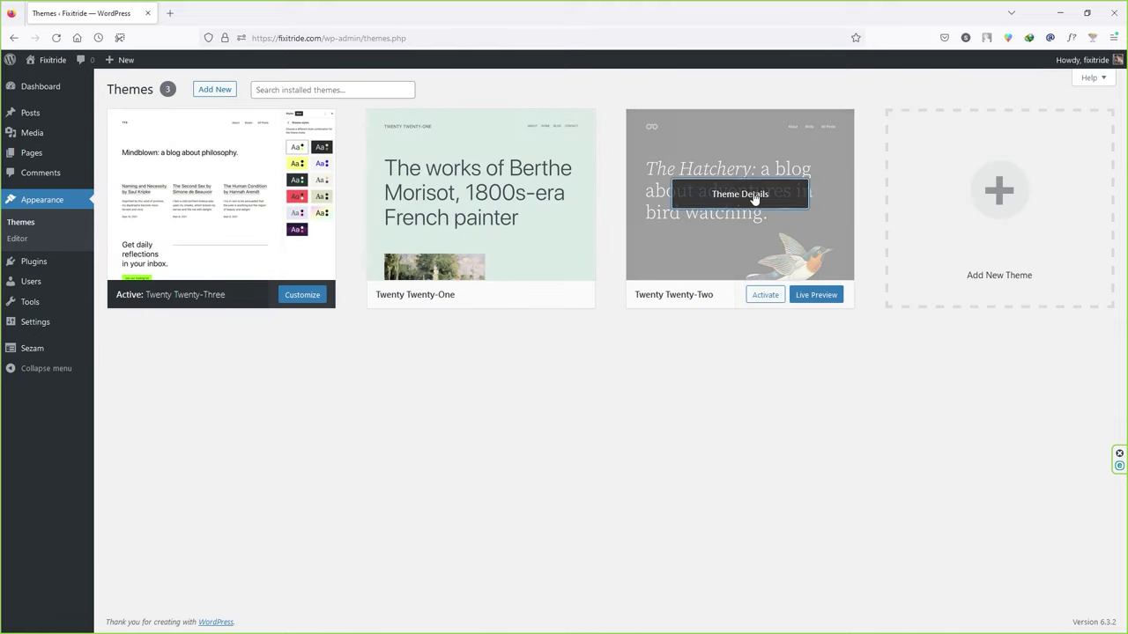
click(749, 194)
click(1009, 601)
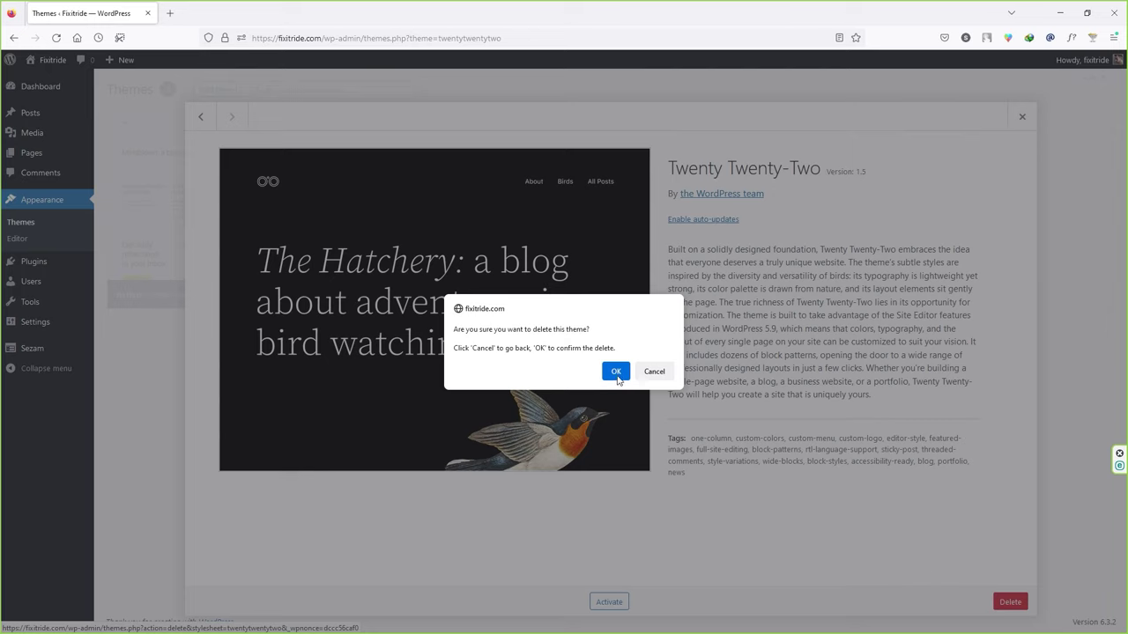
click(616, 372)
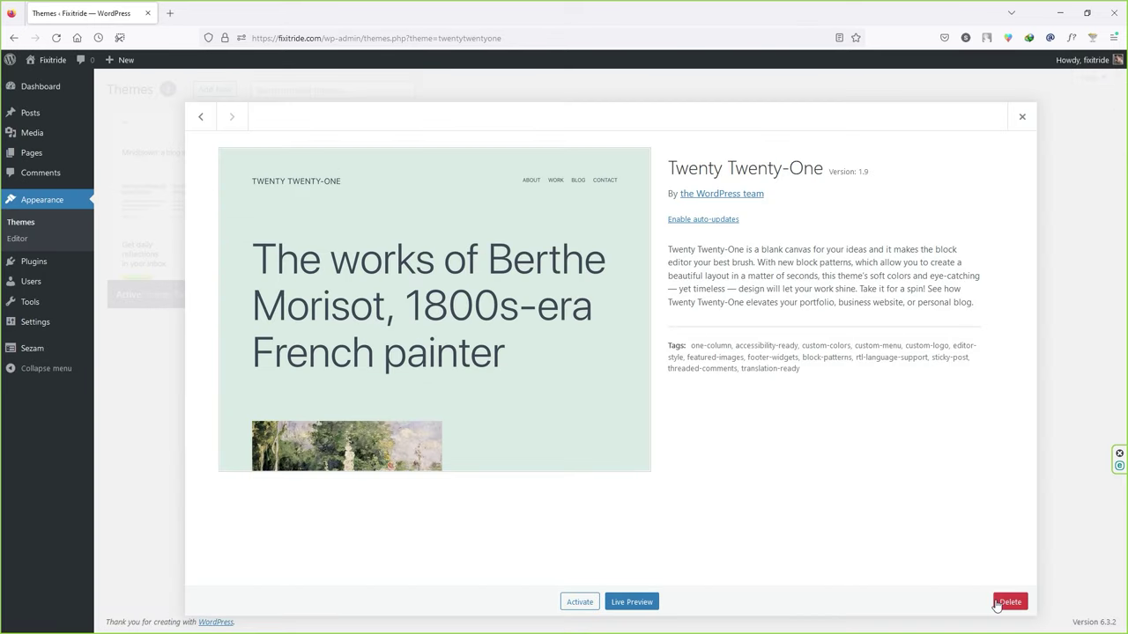
click(1004, 602)
click(620, 390)
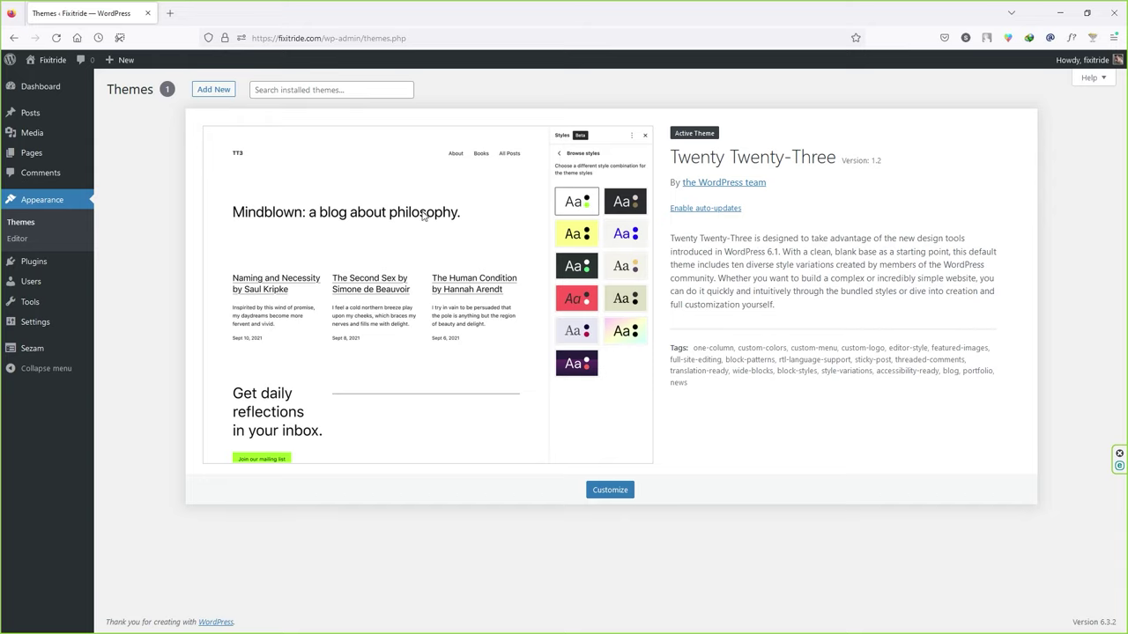
click(205, 93)
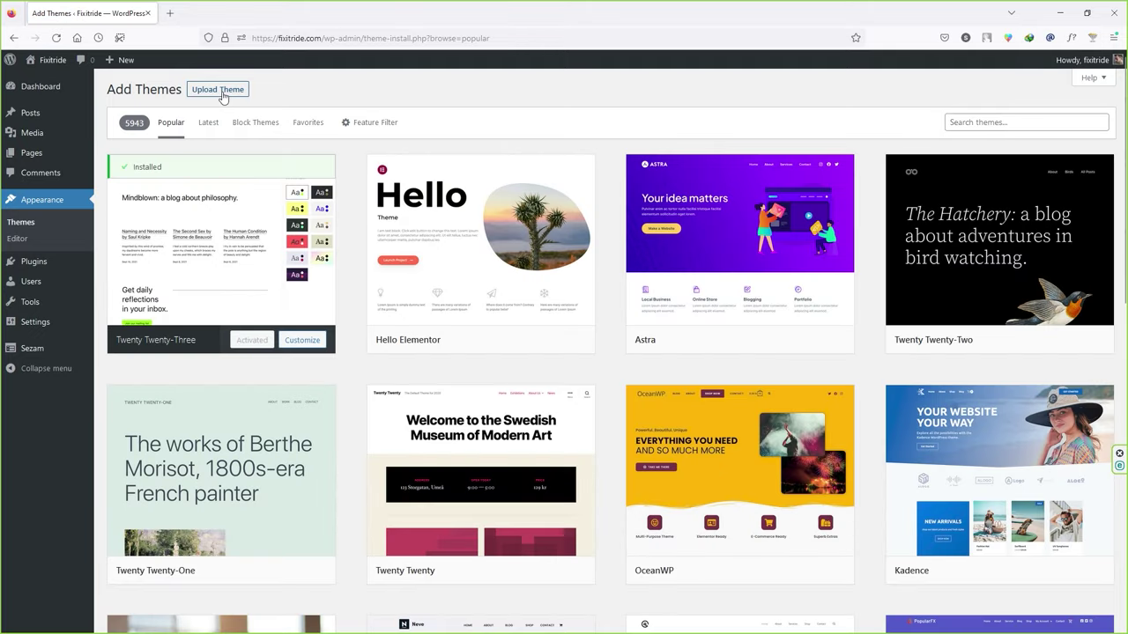
Upload andywarholwoo_ion72.zip, install it and activate the Andy Warhol Woo theme
click(220, 90)
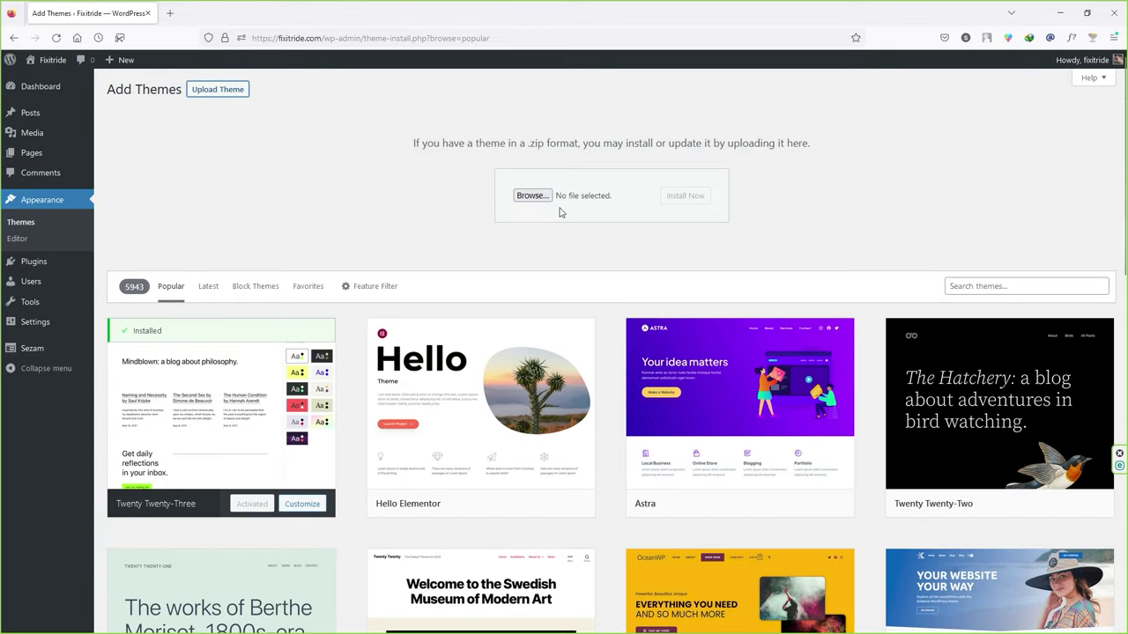
key(alt+Tab)
drag(730, 443, 533, 196)
click(679, 204)
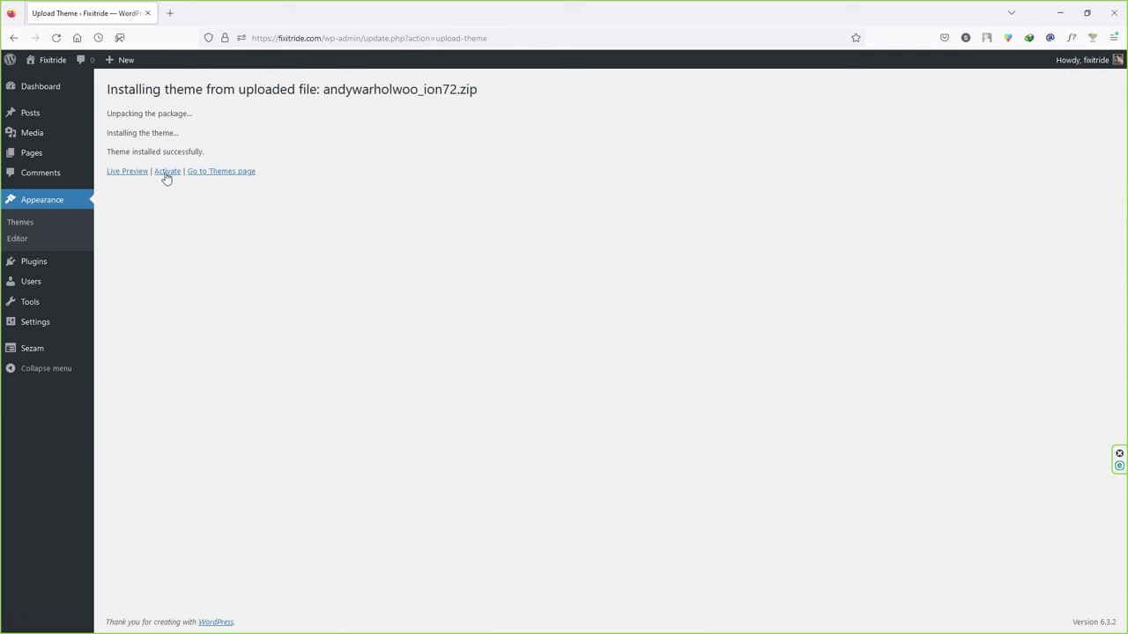
click(167, 175)
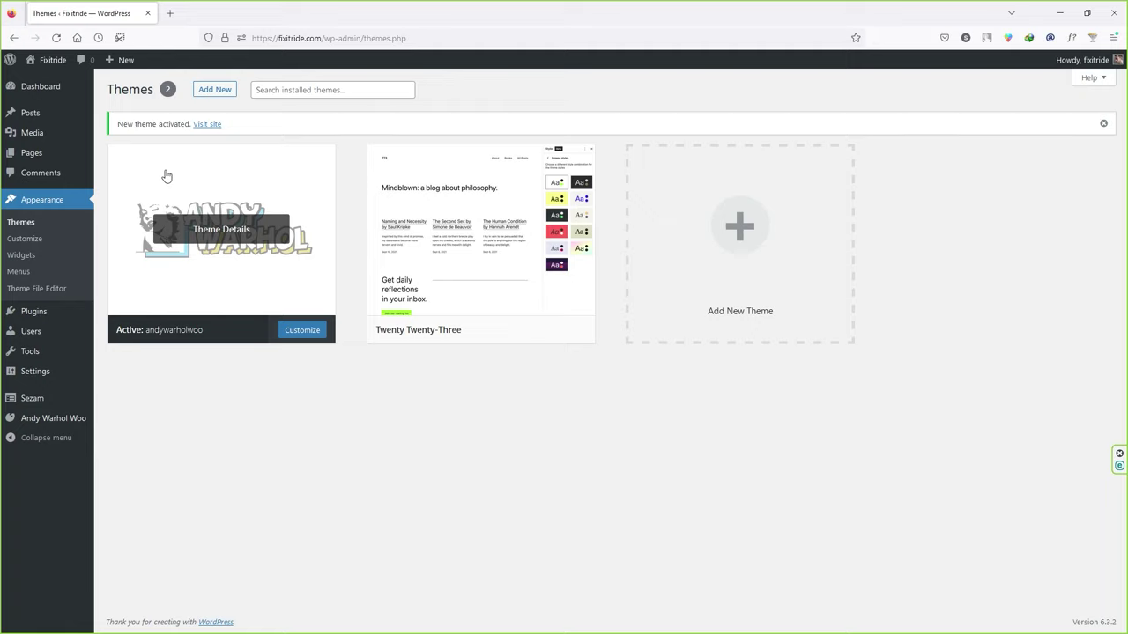
click(51, 85)
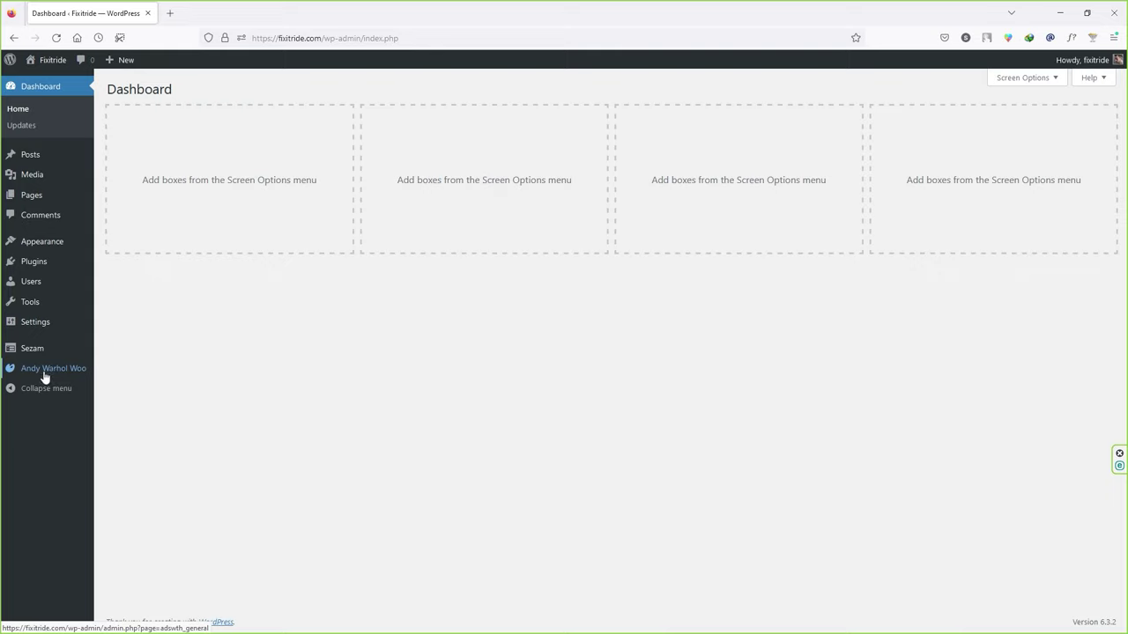
Paste and save the licence key in the Andy Warhol Woo theme settings
click(49, 374)
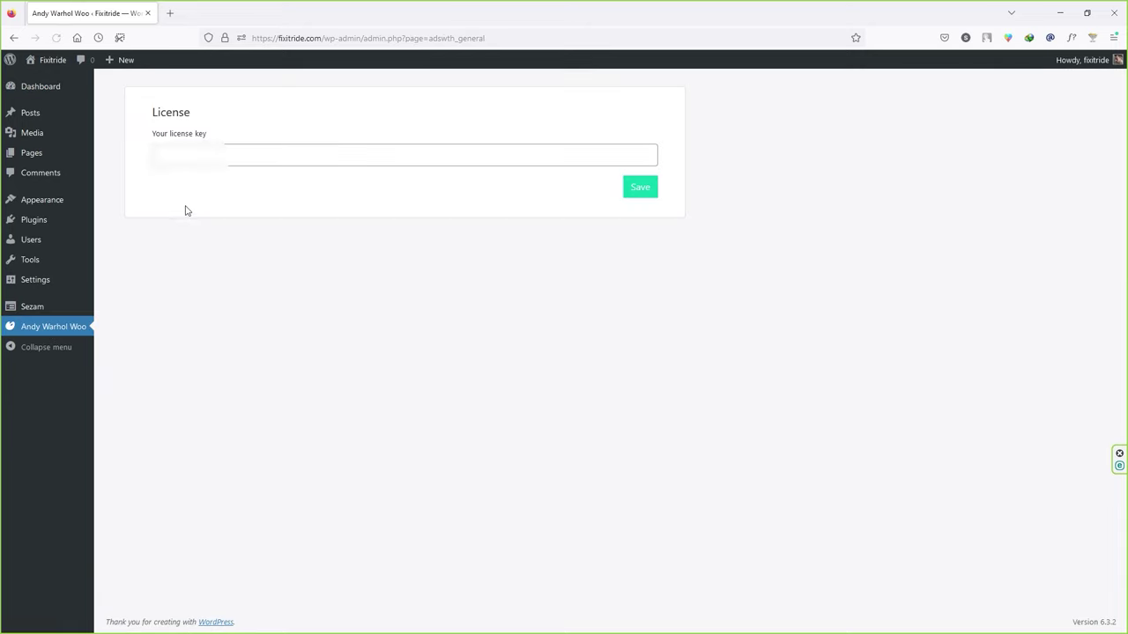
click(189, 156)
key(ctrl+v)
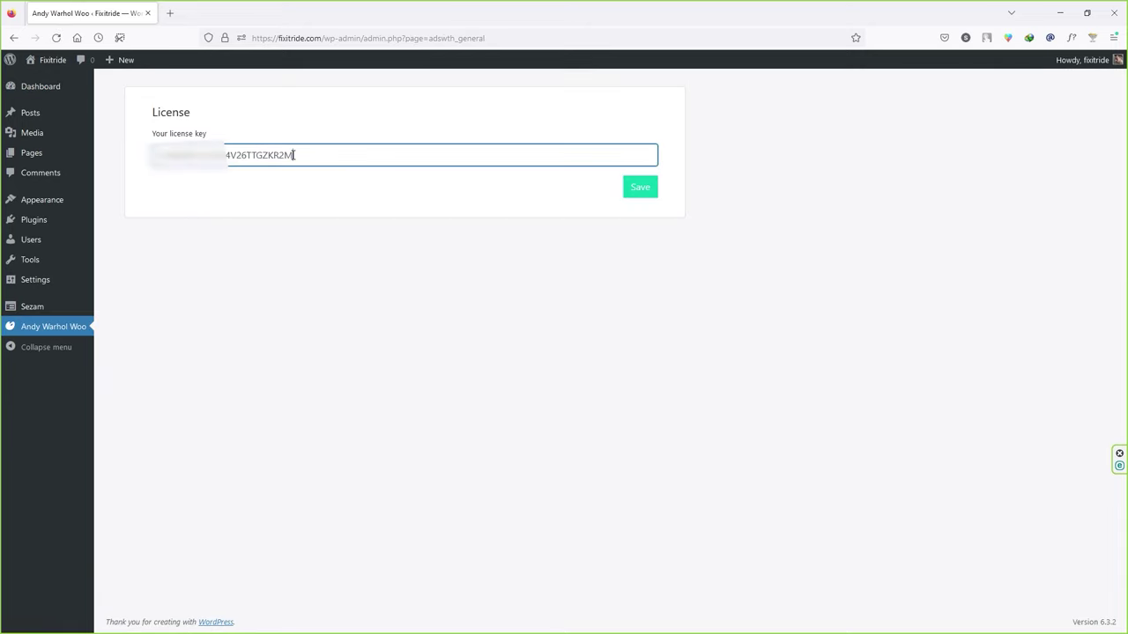
click(638, 192)
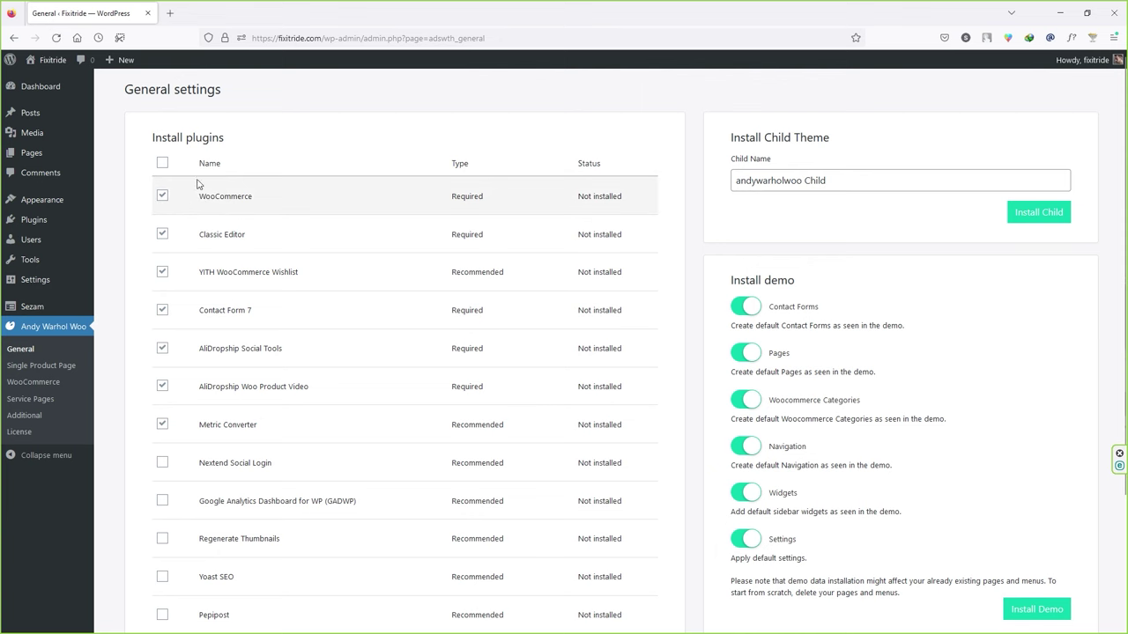
scroll(224, 441, down, 2)
scroll(242, 436, up, 2)
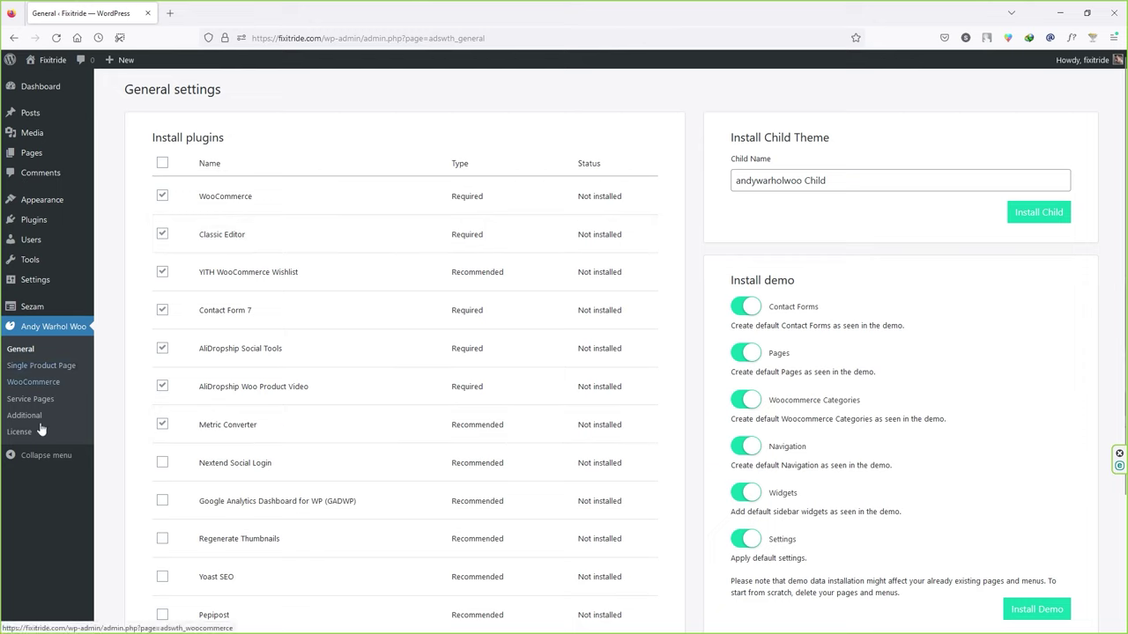
Paste and activate the Sezam licence key on its License page
mouse_move(42, 313)
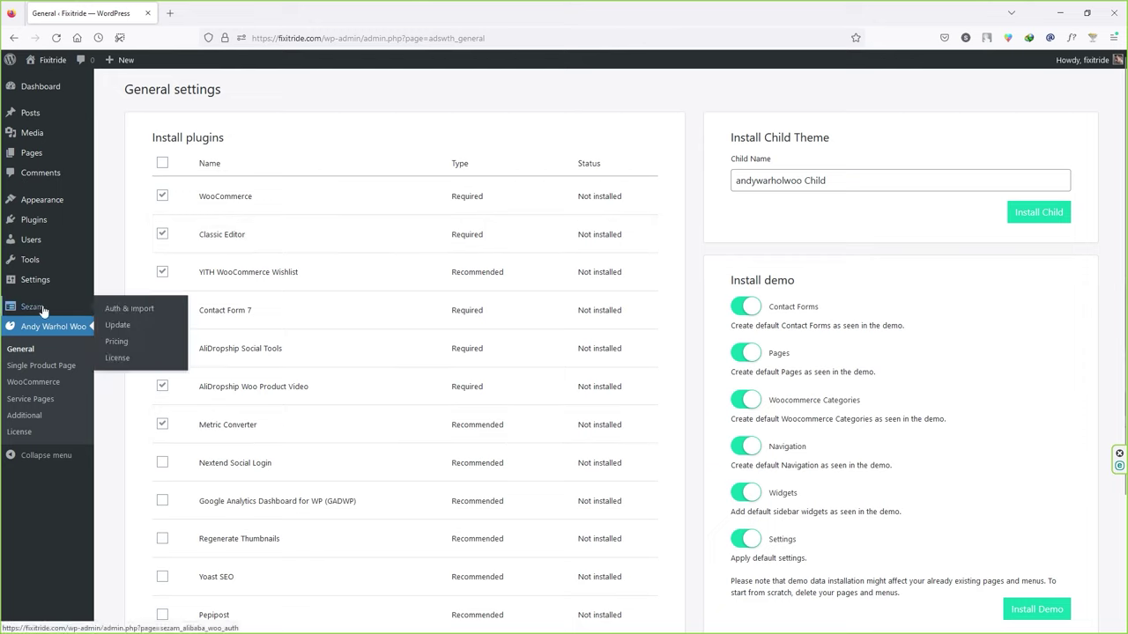
click(117, 359)
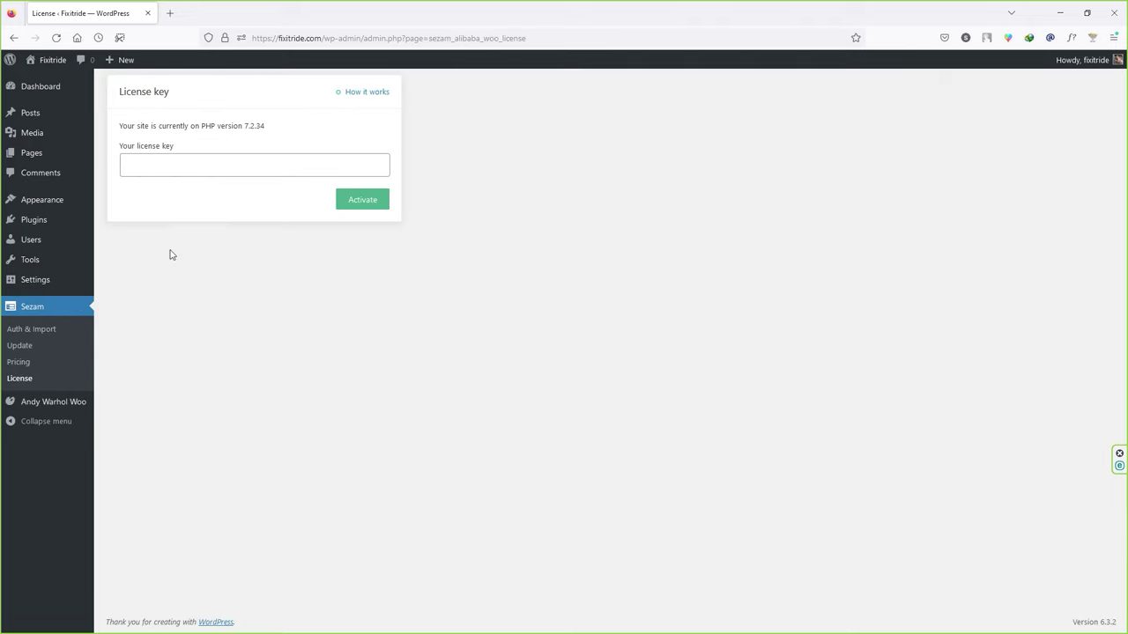
key(ctrl+v)
click(357, 204)
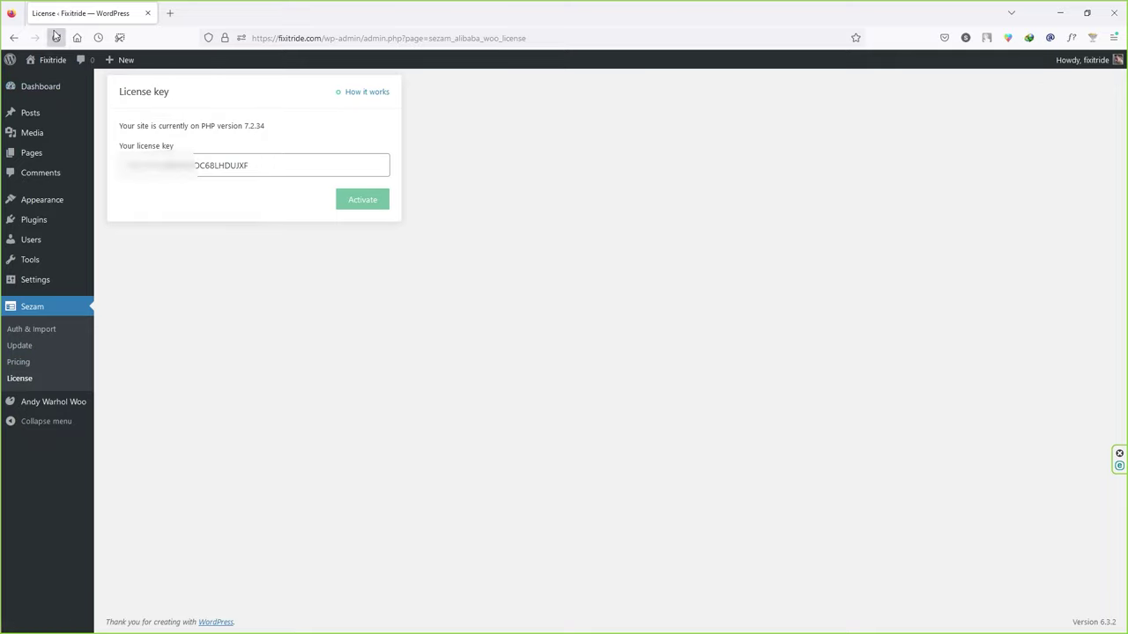
Visit Sezam's Auth & Import page, then open the Andy Warhol Woo General settings
click(50, 97)
mouse_move(35, 353)
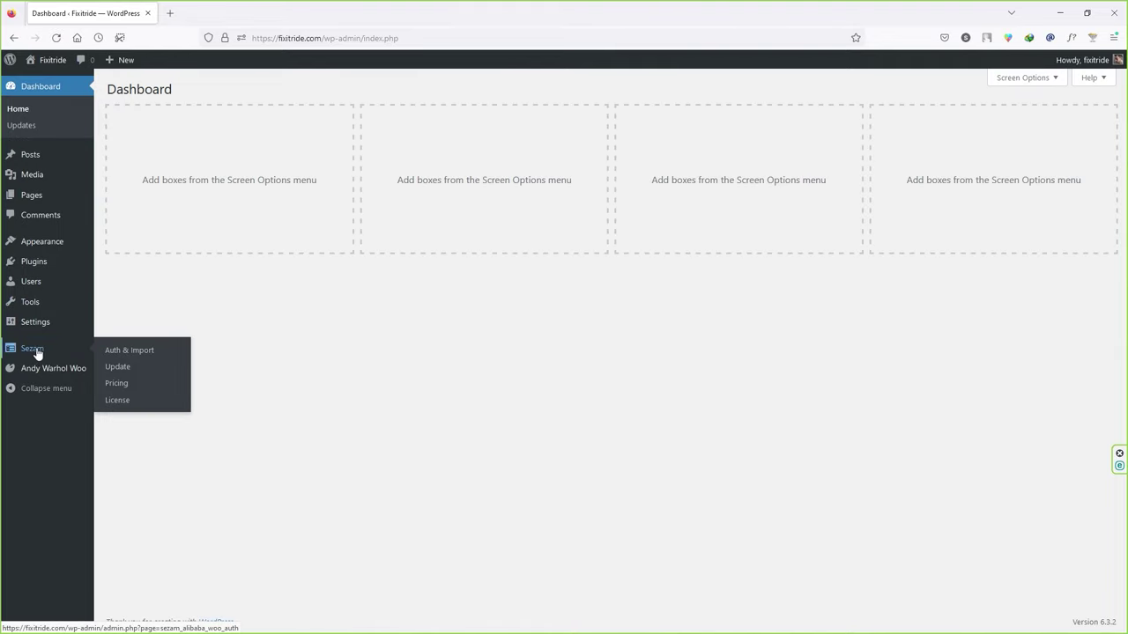
click(130, 350)
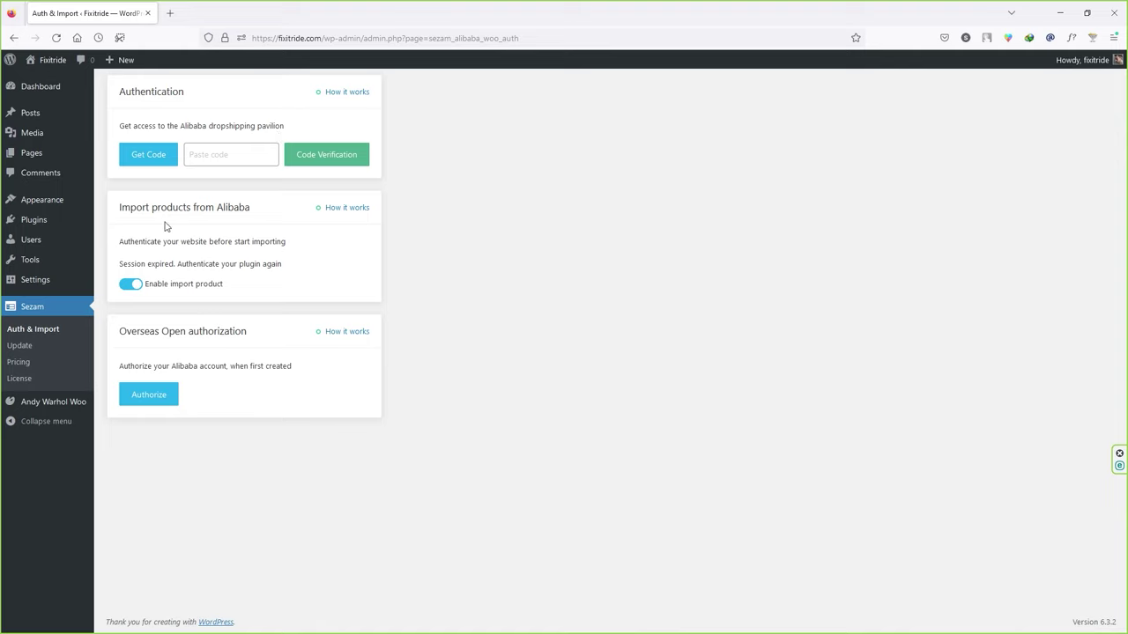
mouse_move(36, 408)
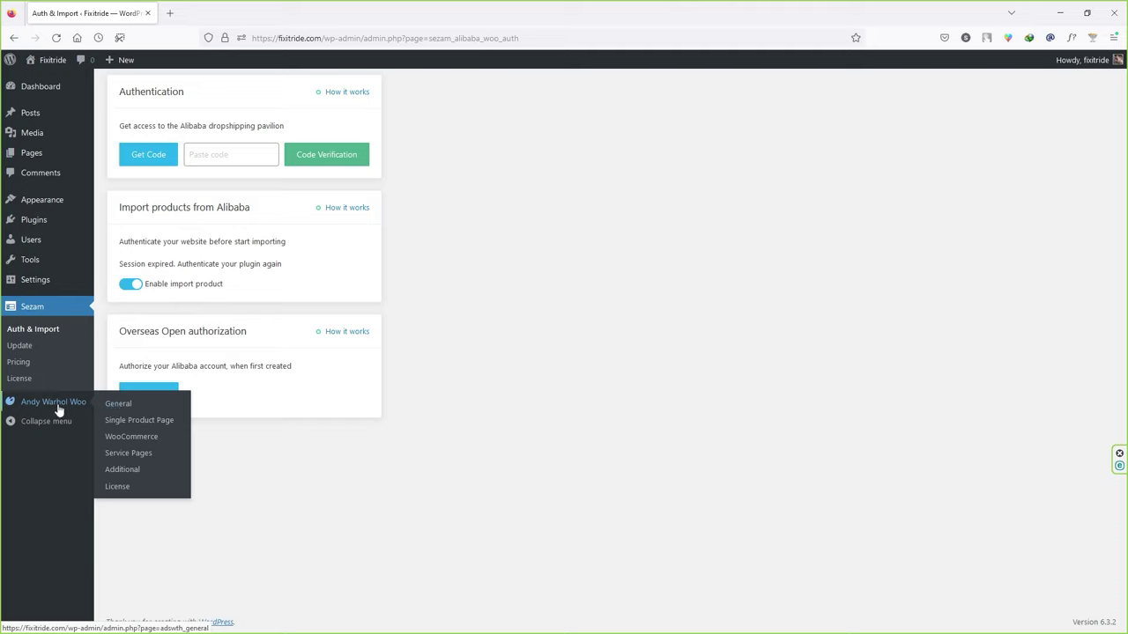
click(133, 410)
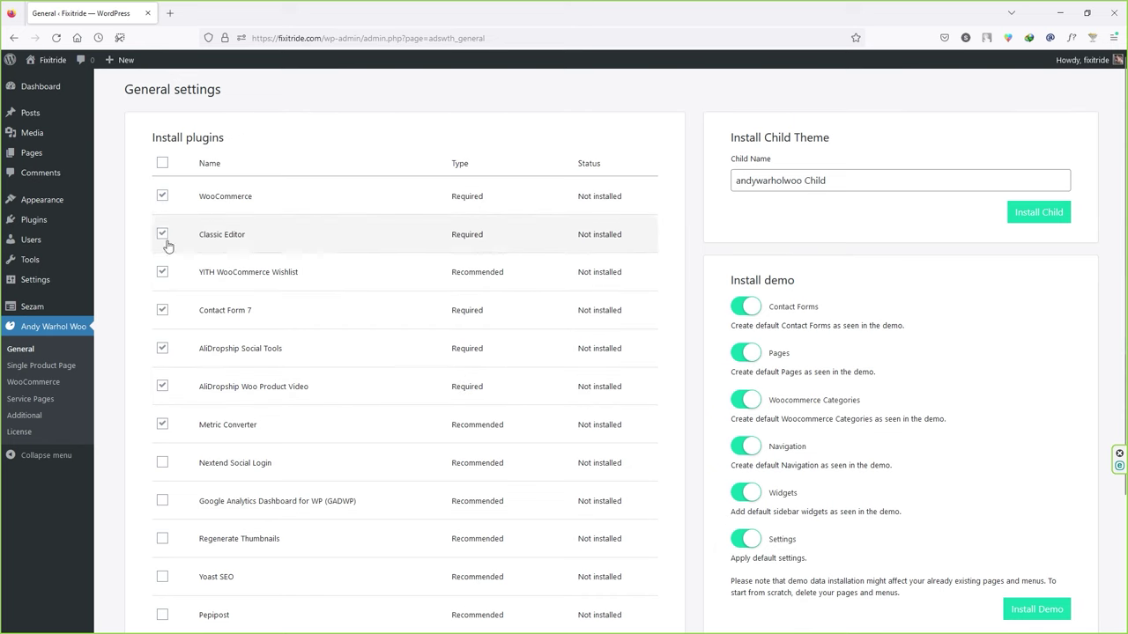
Tick Yoast SEO and Nextend Social Login, install the checked plugins, and watch them activate
scroll(267, 281, down, 2)
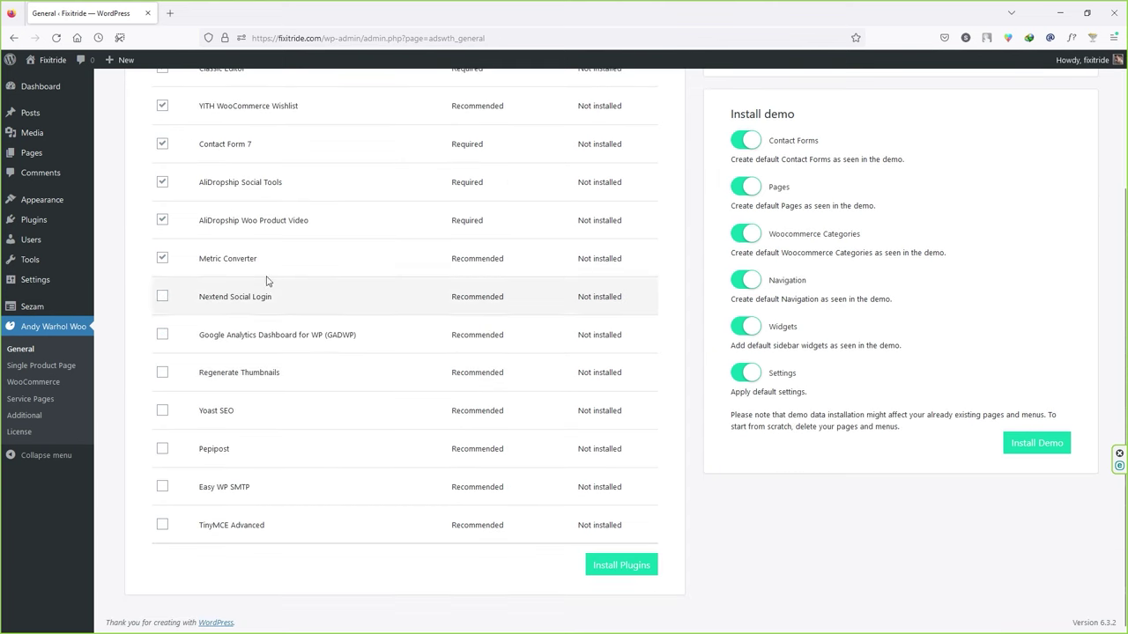
click(163, 416)
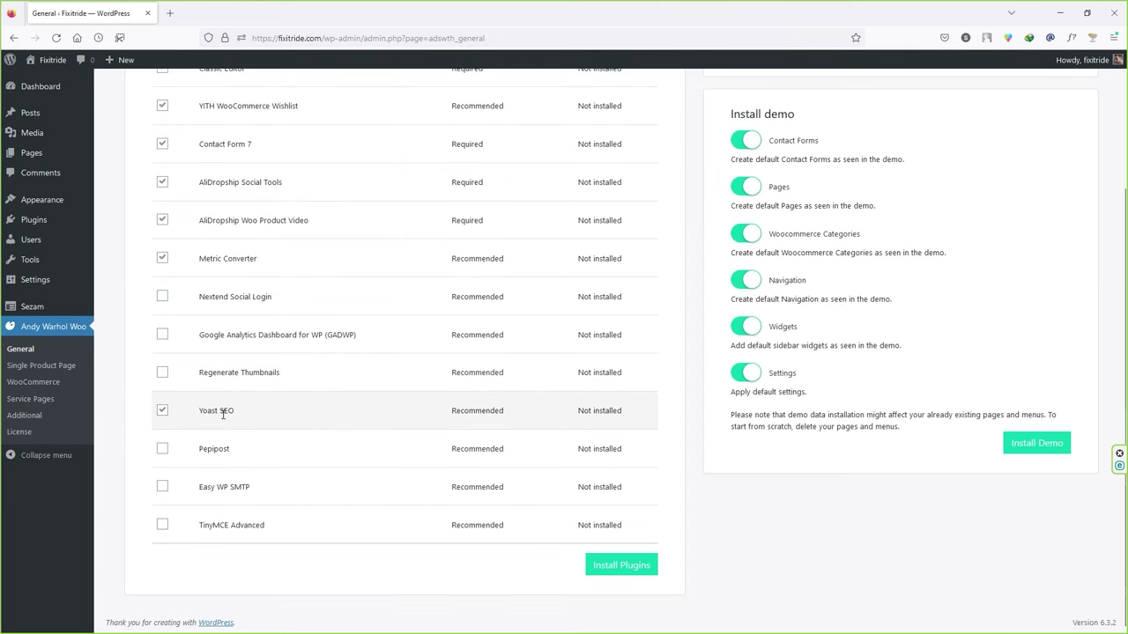
click(164, 298)
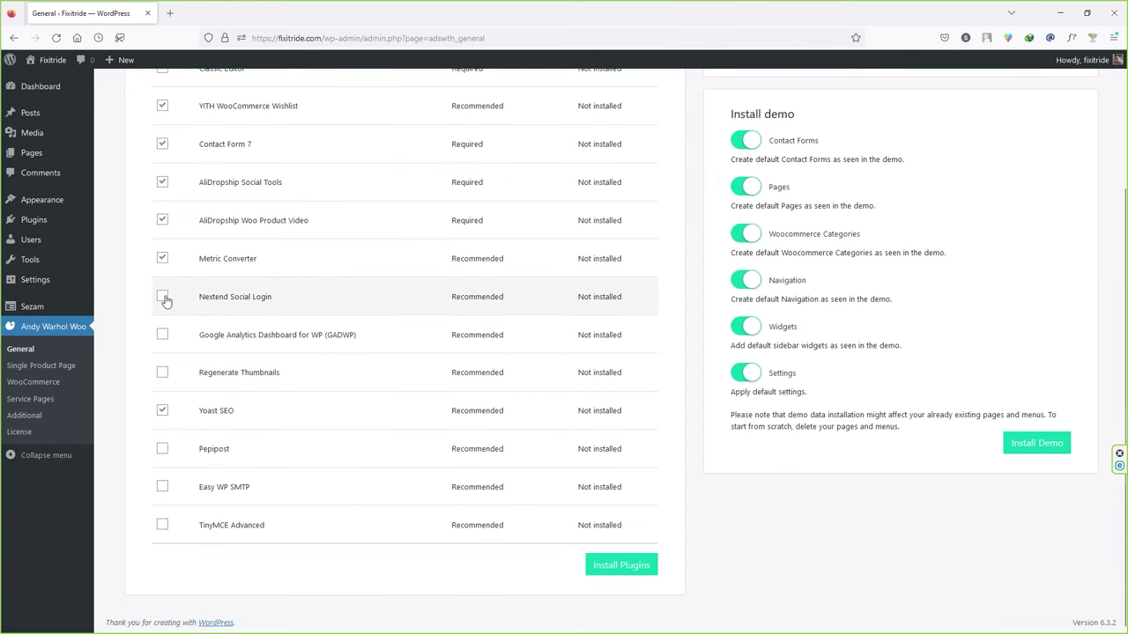
click(608, 581)
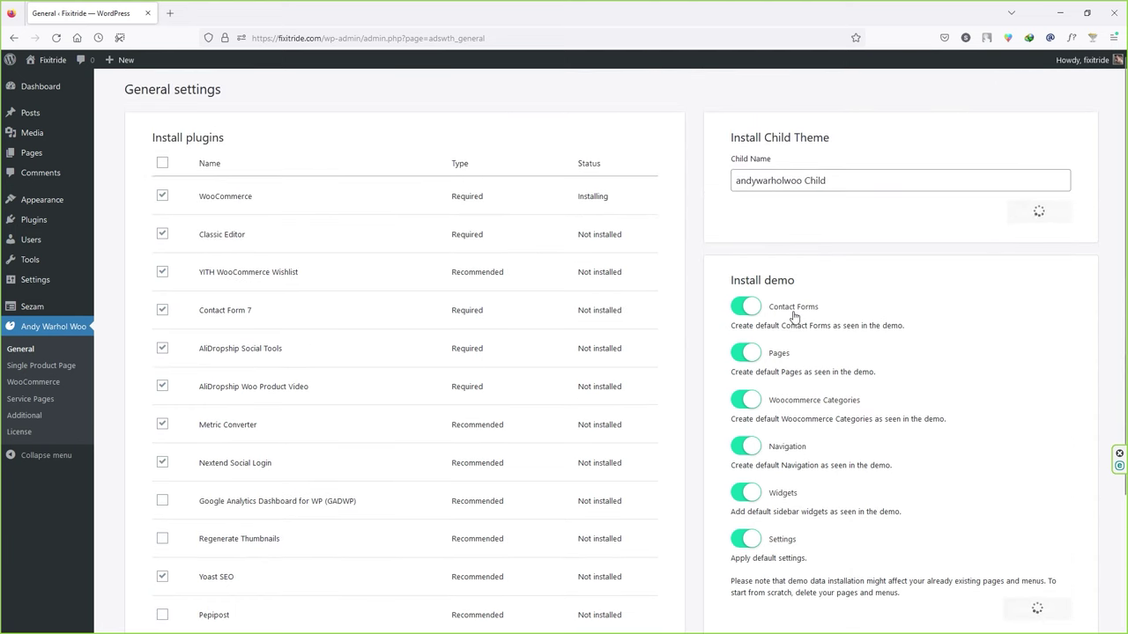
scroll(824, 407, down, 1)
scroll(823, 407, down, 1)
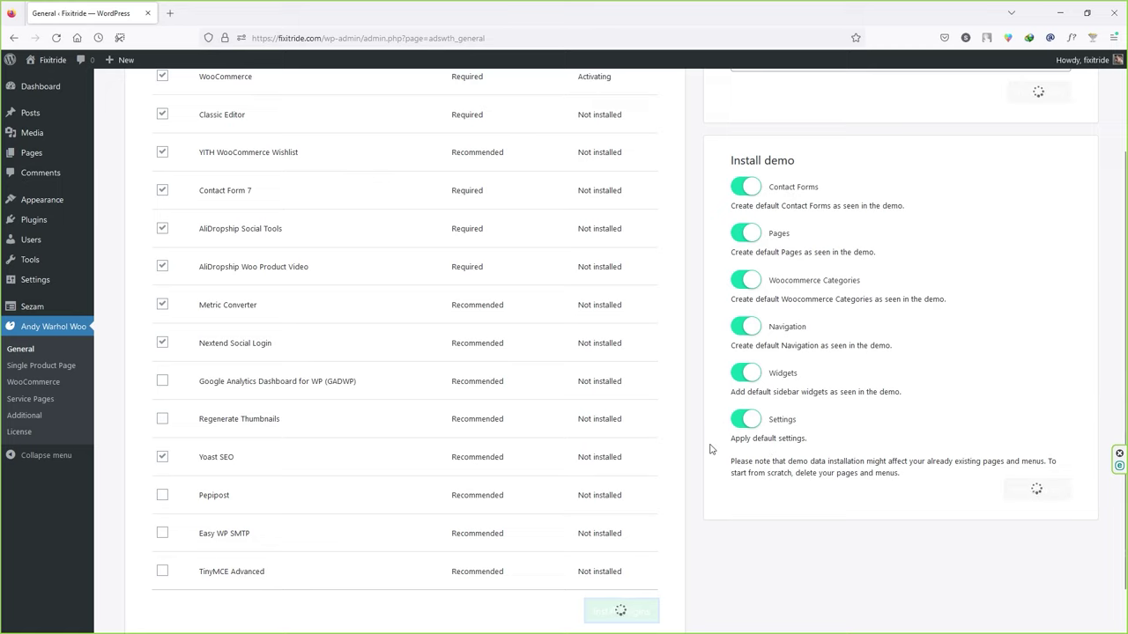
scroll(711, 449, up, 1)
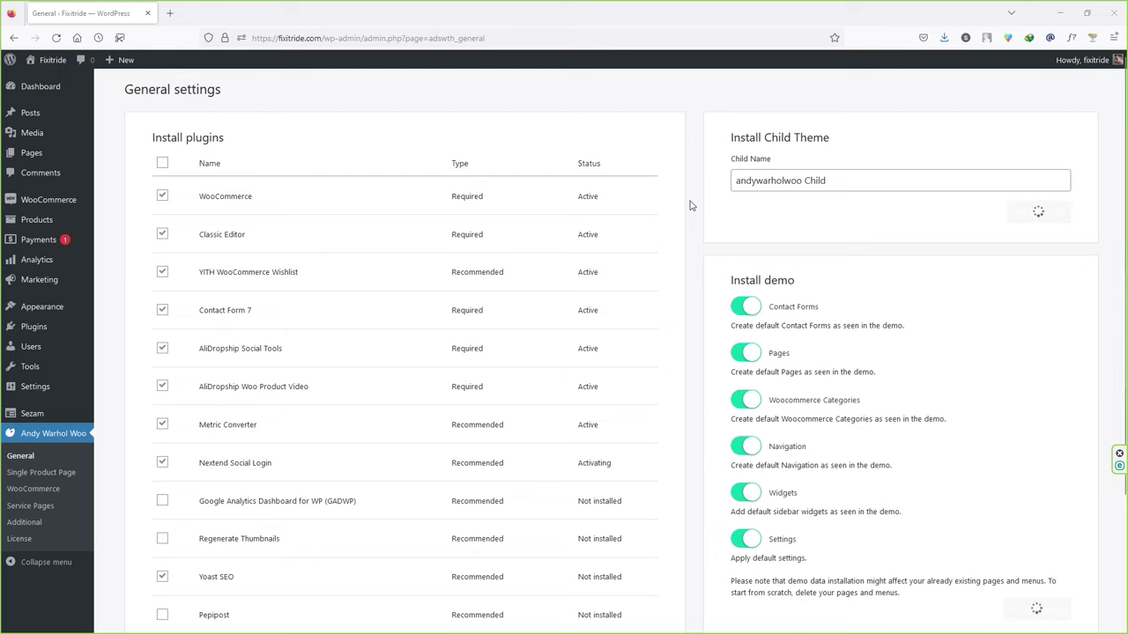
scroll(691, 207, down, 1)
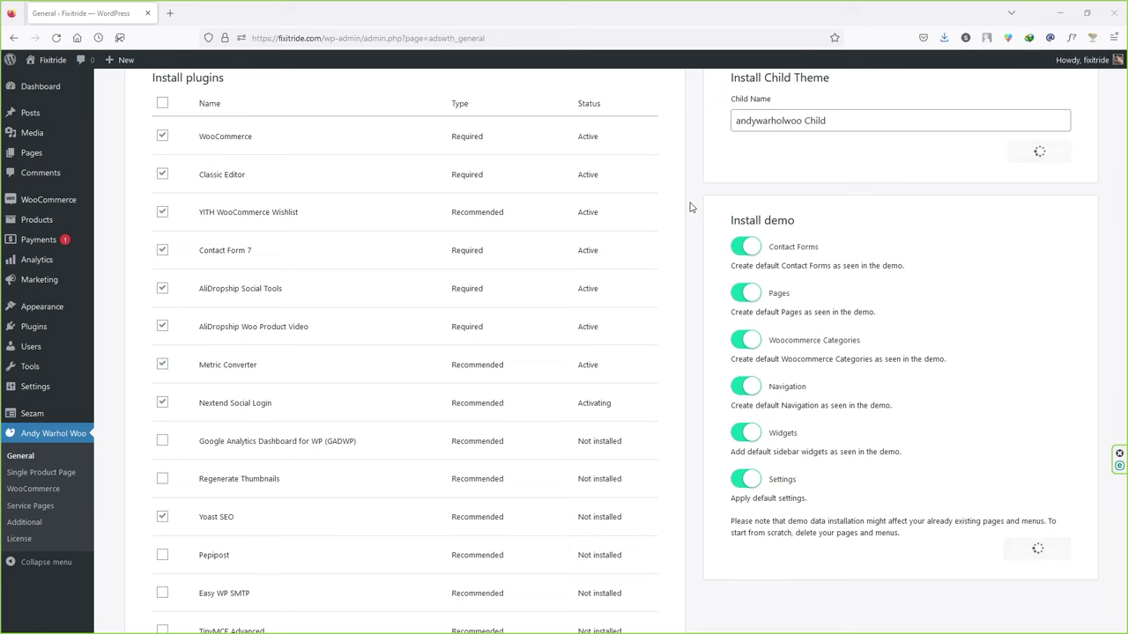
scroll(692, 209, down, 2)
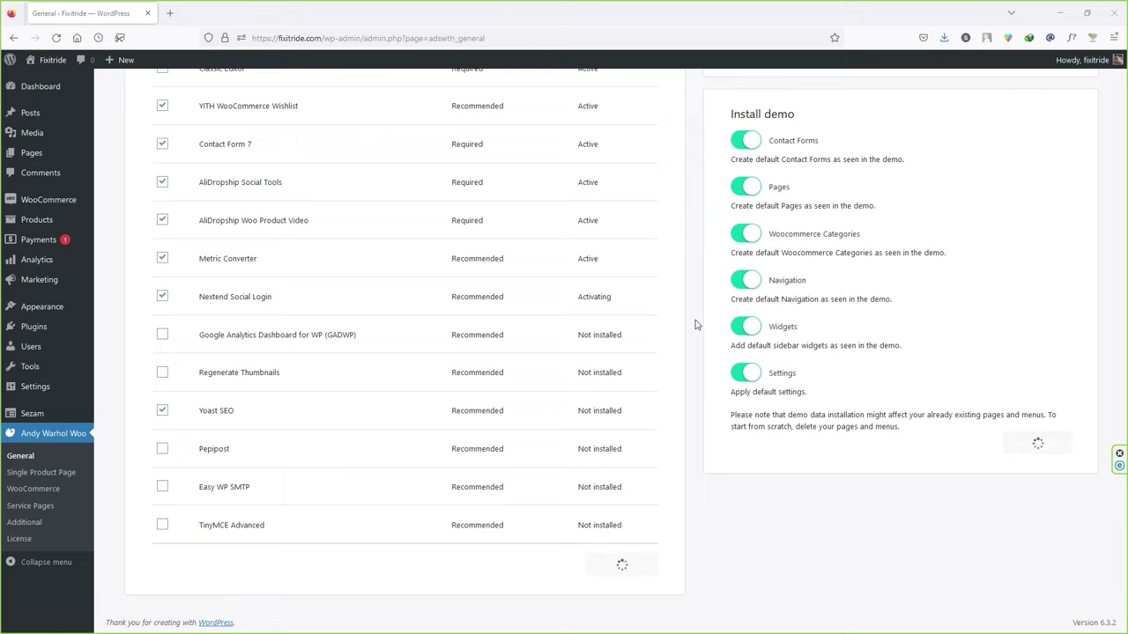
Check the Installed Plugins list in a new tab, then reload the Andy Warhol Woo General page
mouse_move(39, 335)
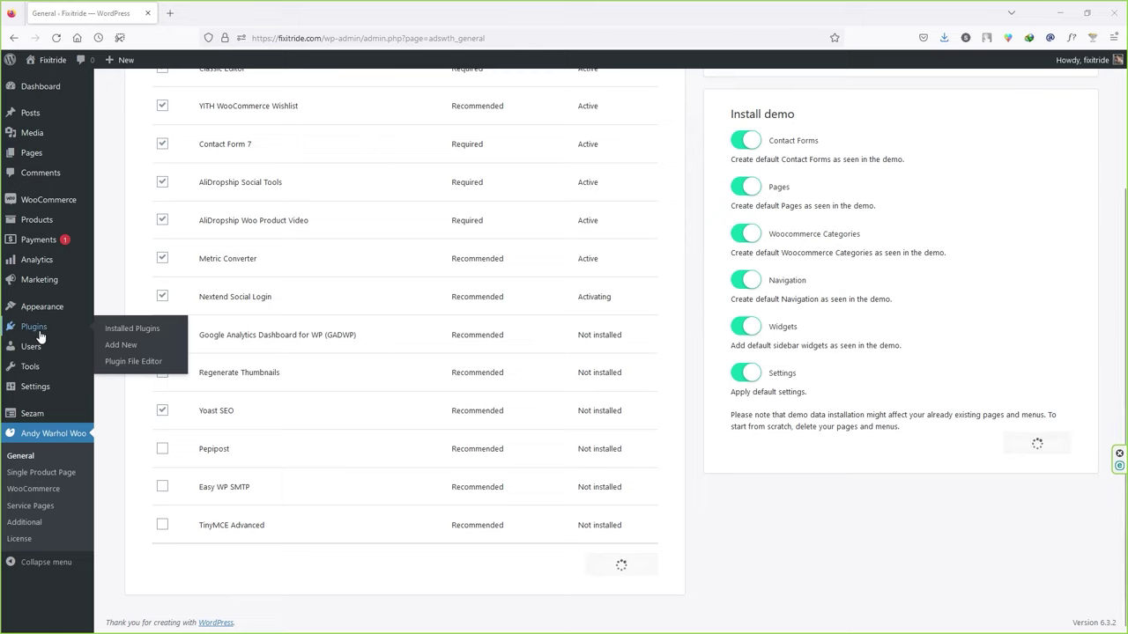
right_click(129, 328)
click(147, 339)
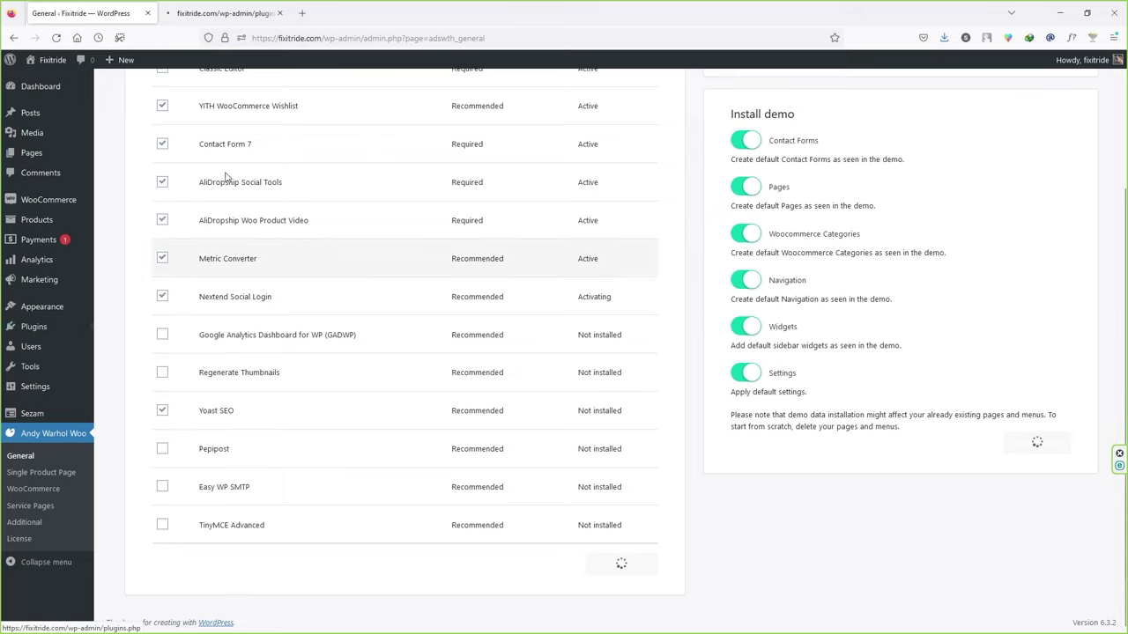
click(227, 5)
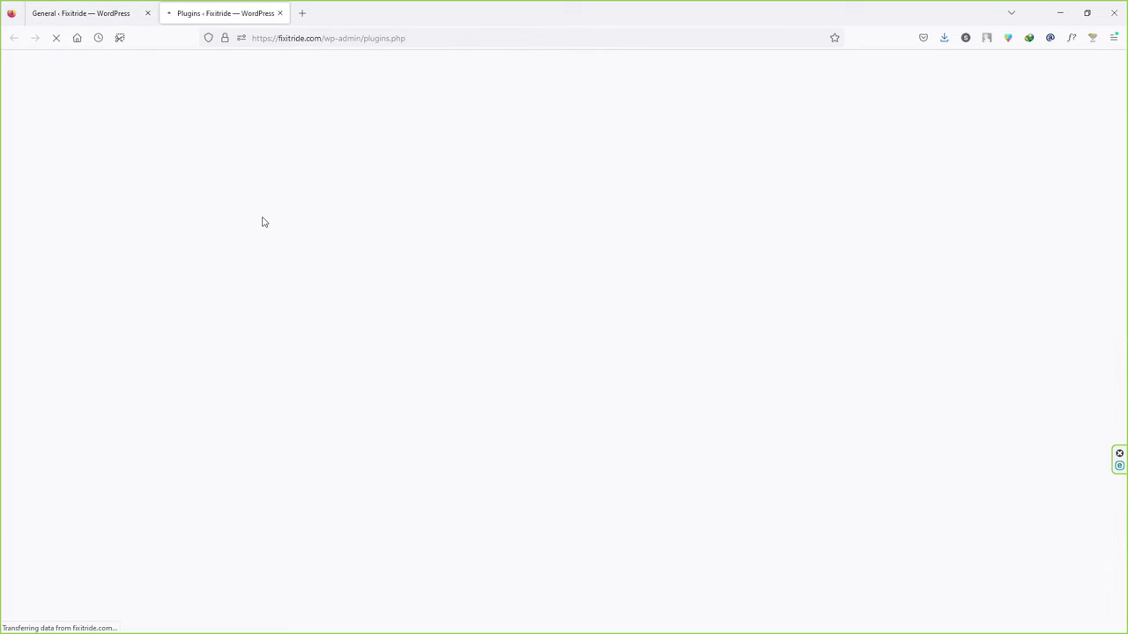
scroll(263, 230, down, 1)
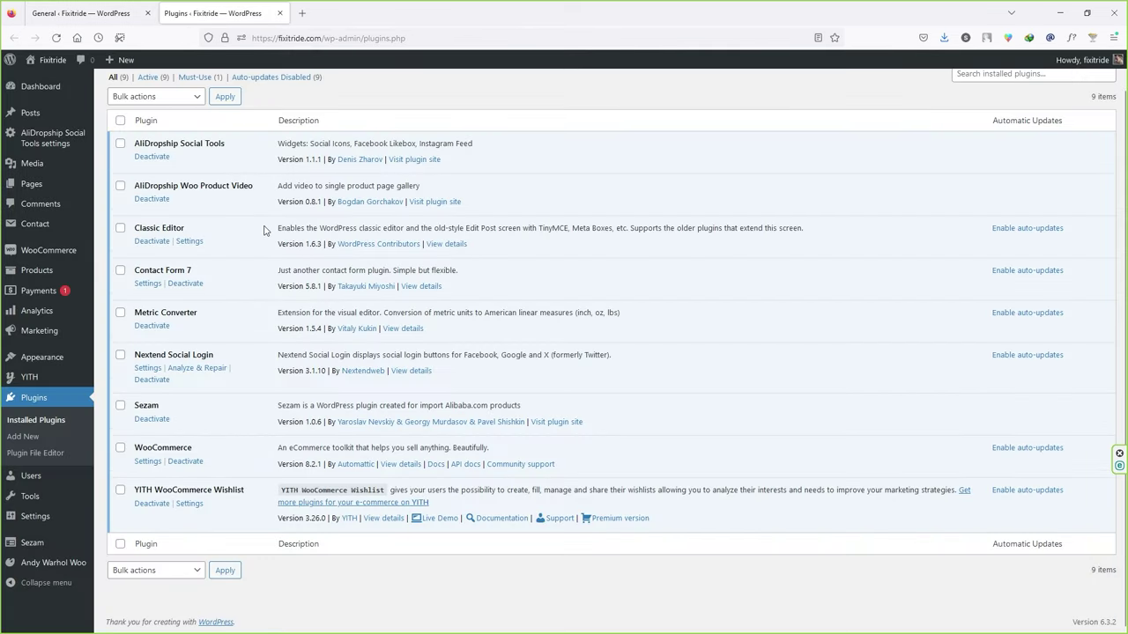
click(279, 13)
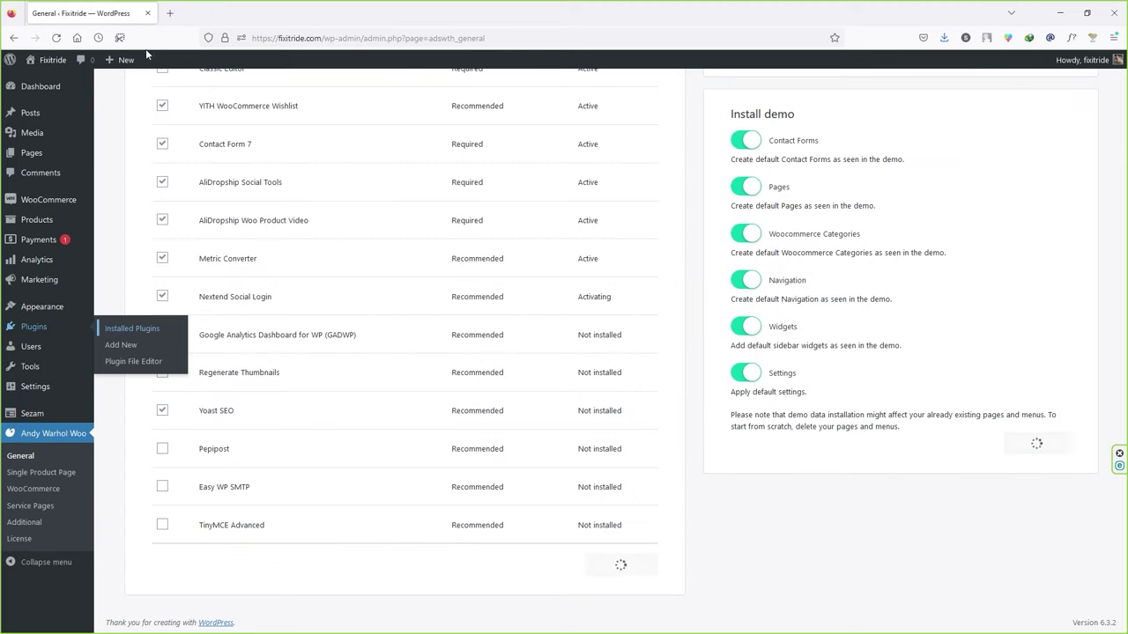
click(56, 37)
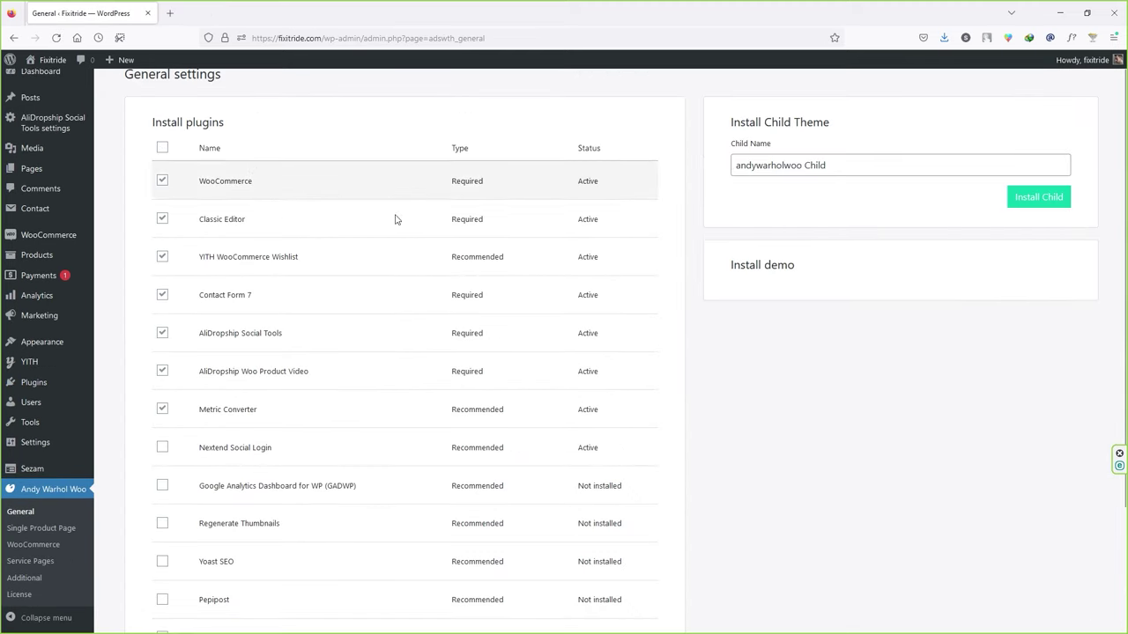
scroll(660, 302, down, 3)
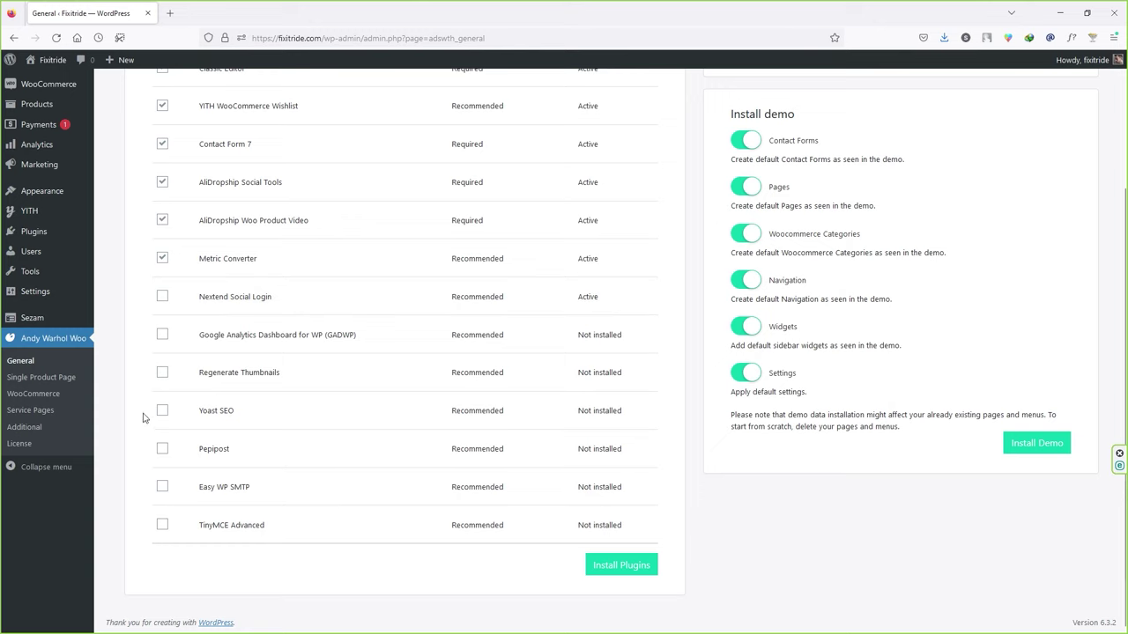
Clear all plugin selections, leave only Yoast SEO ticked, and install it
click(599, 567)
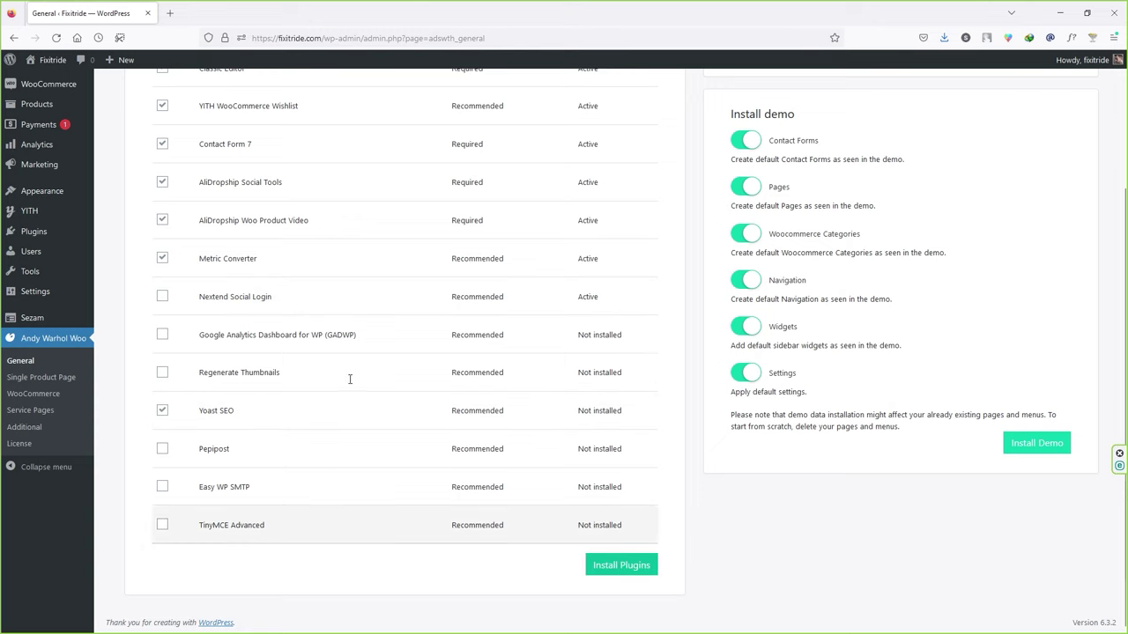
click(162, 164)
scroll(163, 177, down, 3)
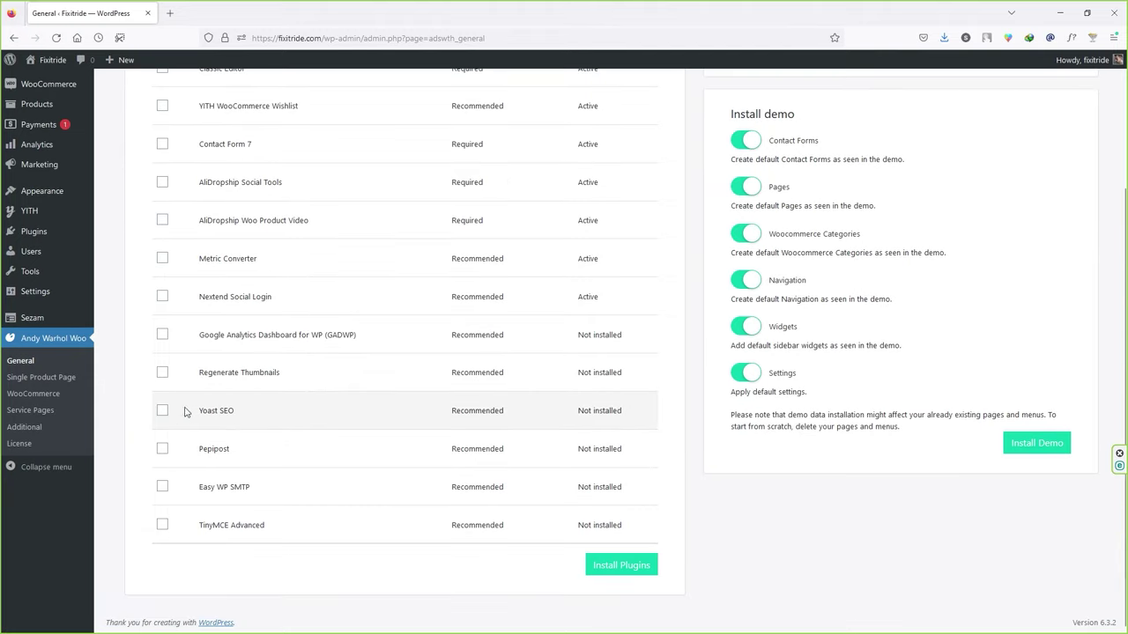
scroll(481, 290, up, 2)
scroll(476, 291, down, 2)
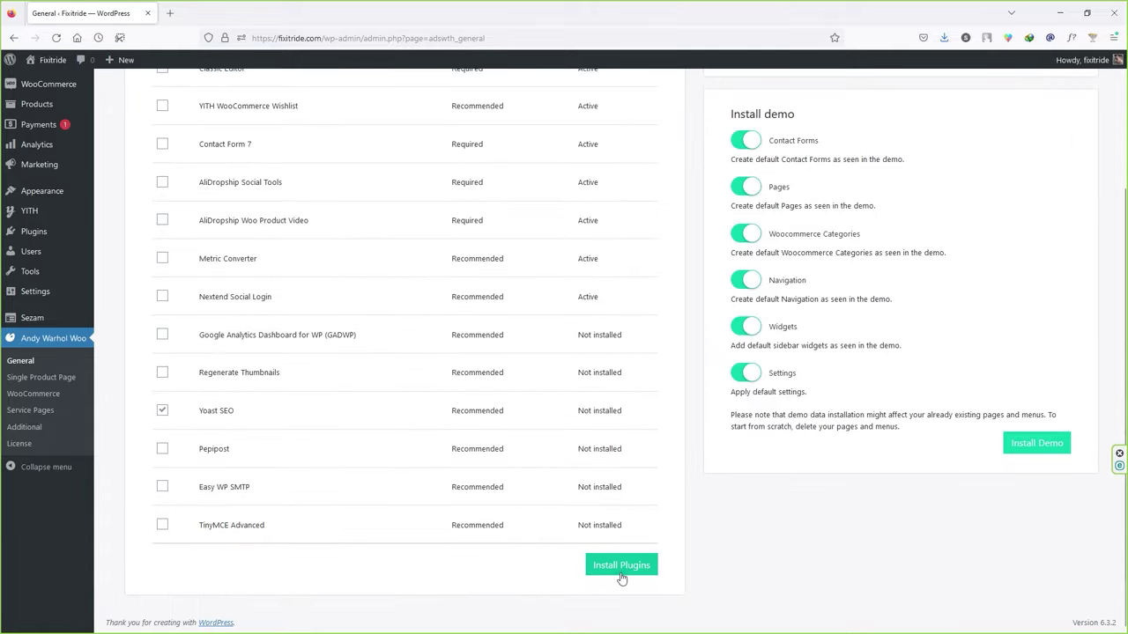
click(622, 568)
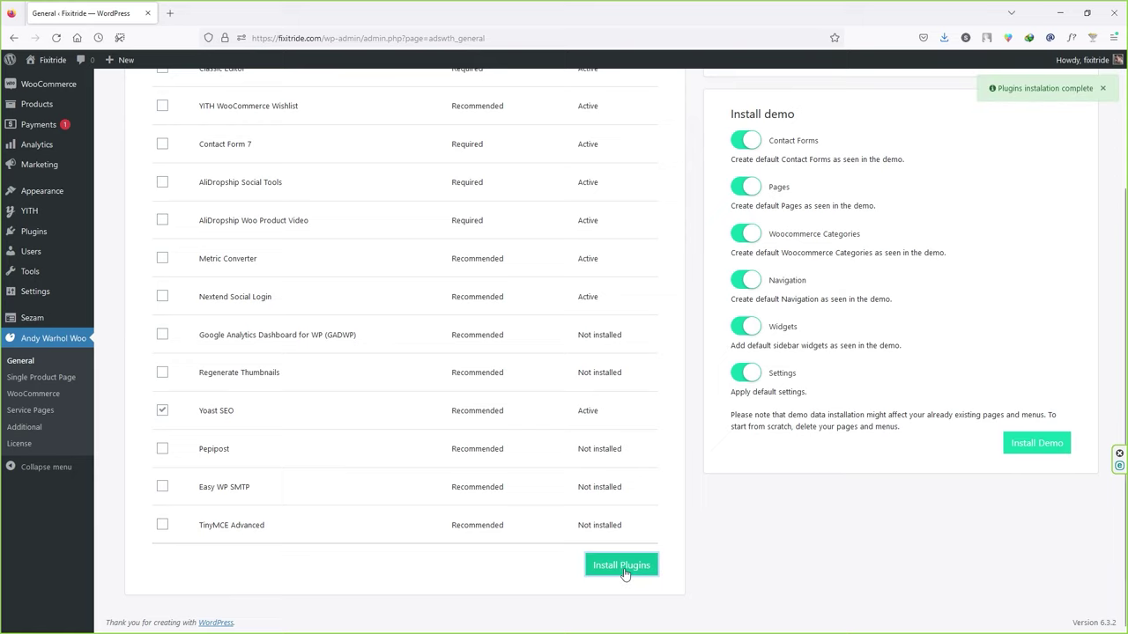
scroll(627, 384, up, 3)
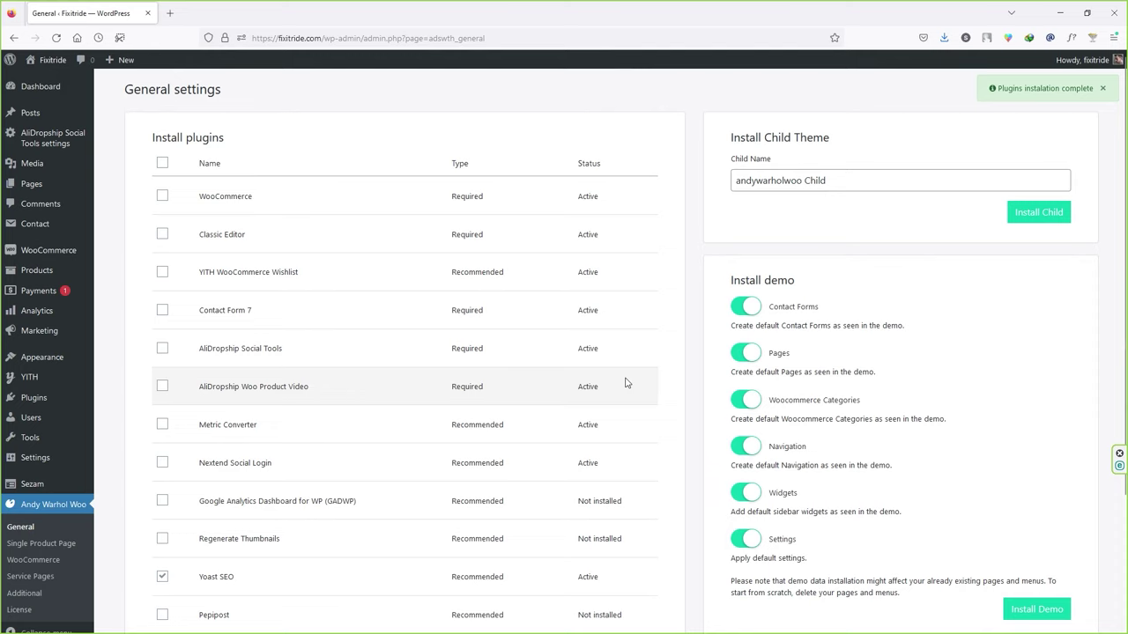
Create the andywarholwoo Child theme, then preview the live Fixitride site in a new tab
click(1039, 214)
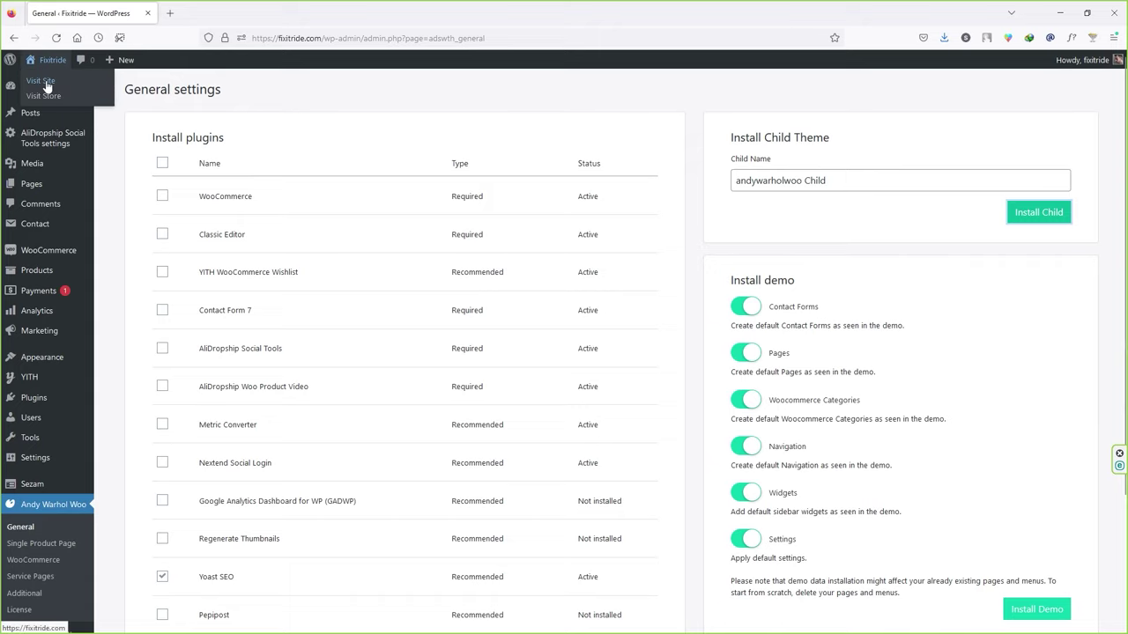
right_click(44, 82)
click(69, 92)
click(204, 9)
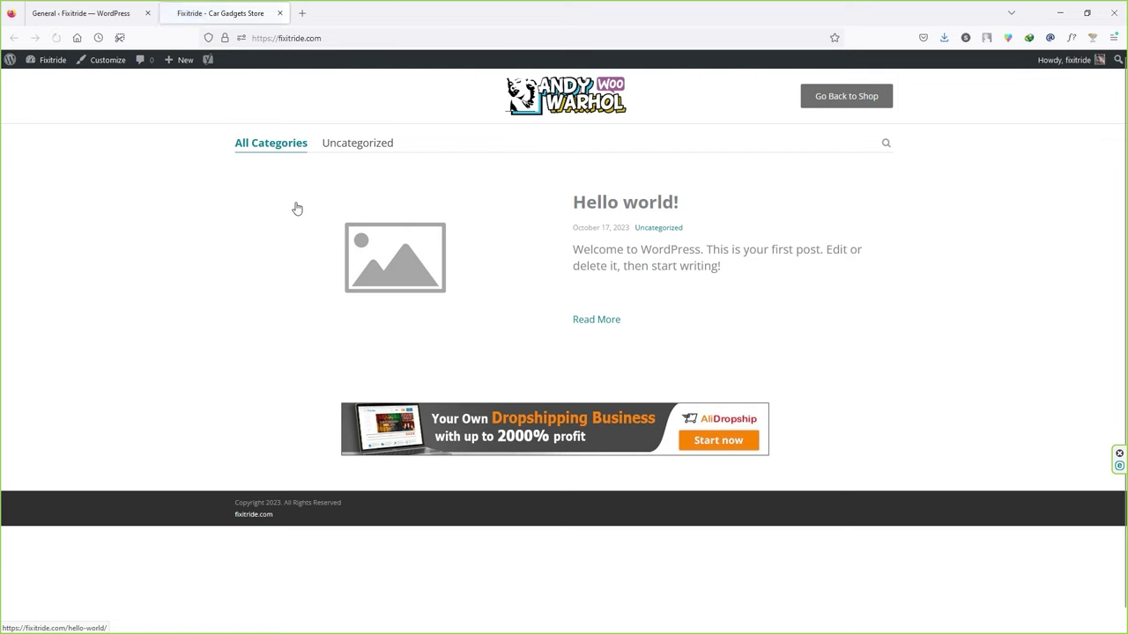
scroll(307, 269, down, 1)
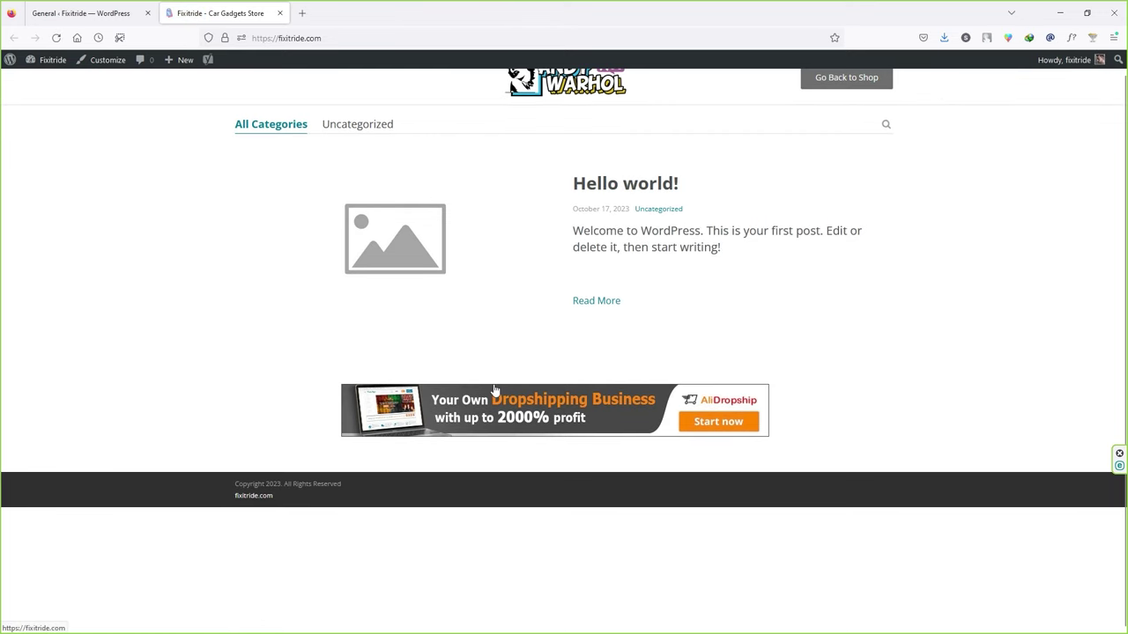
scroll(494, 390, up, 1)
click(279, 13)
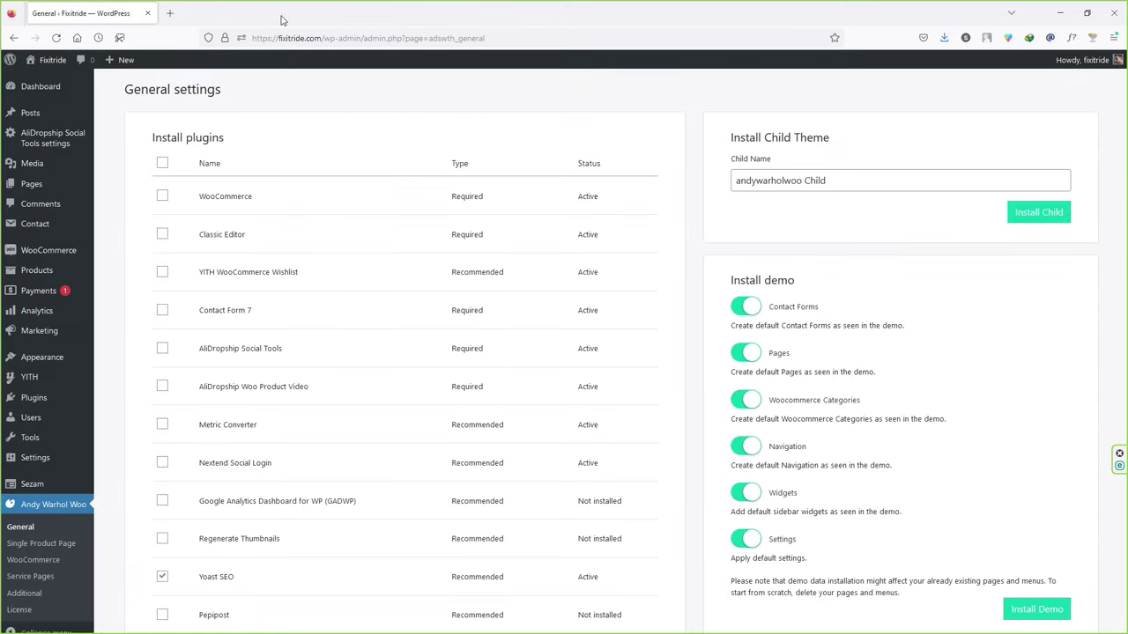
scroll(792, 274, down, 3)
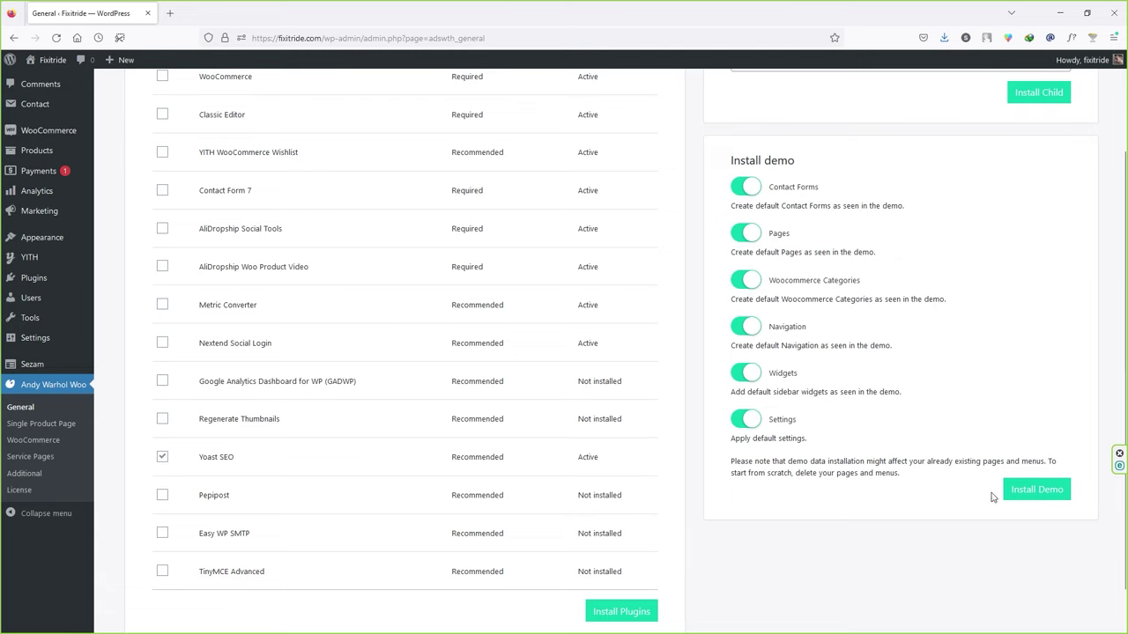
Install the Andy Warhol Woo demo content and wait for the success notice
click(1047, 499)
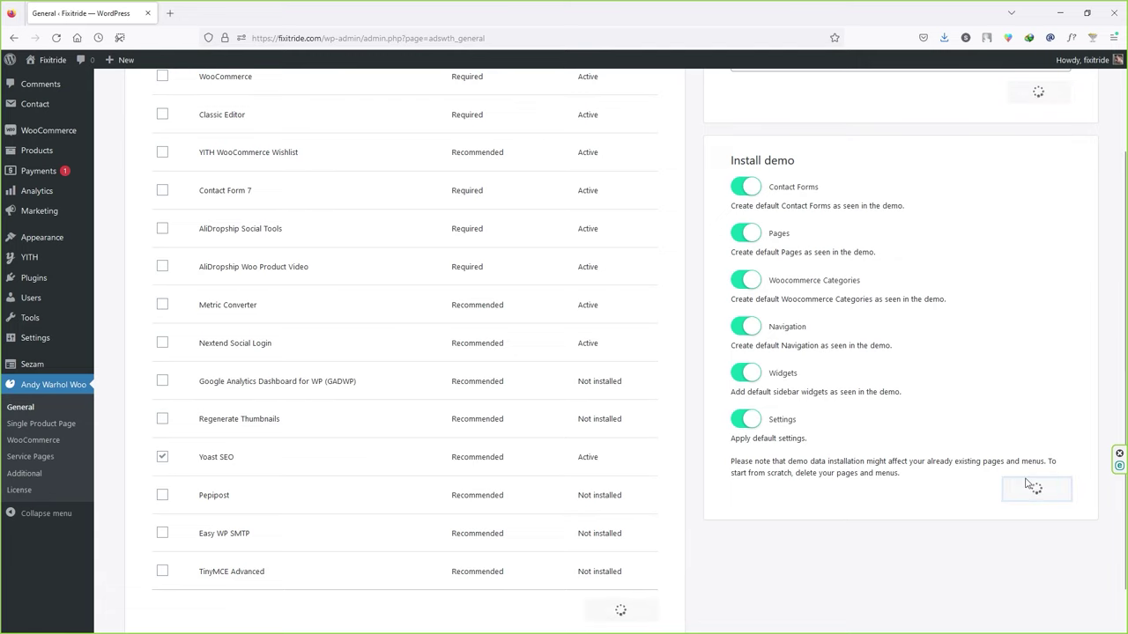
scroll(1031, 489, up, 1)
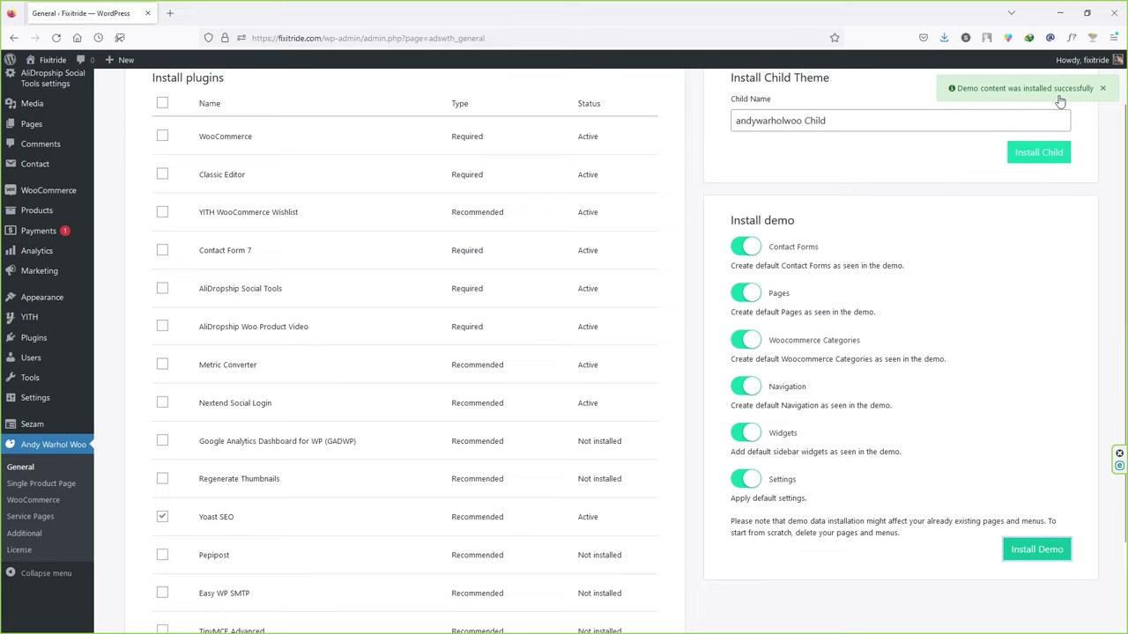
scroll(400, 143, up, 1)
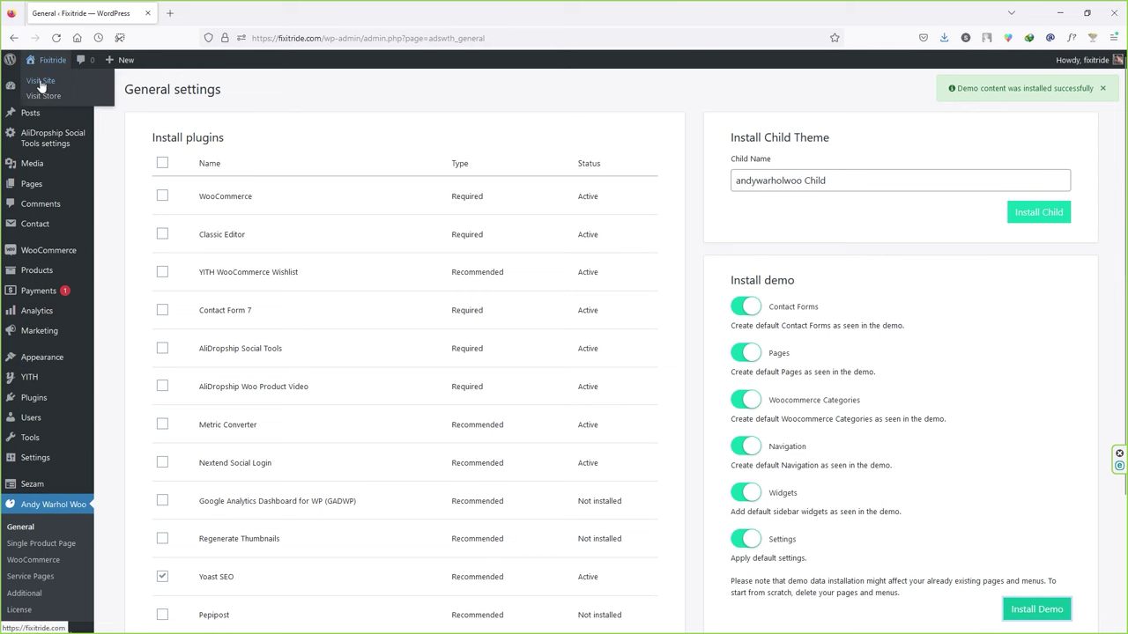
Preview the storefront in a new tab to check the demo, then close it
right_click(40, 85)
click(70, 92)
click(201, 10)
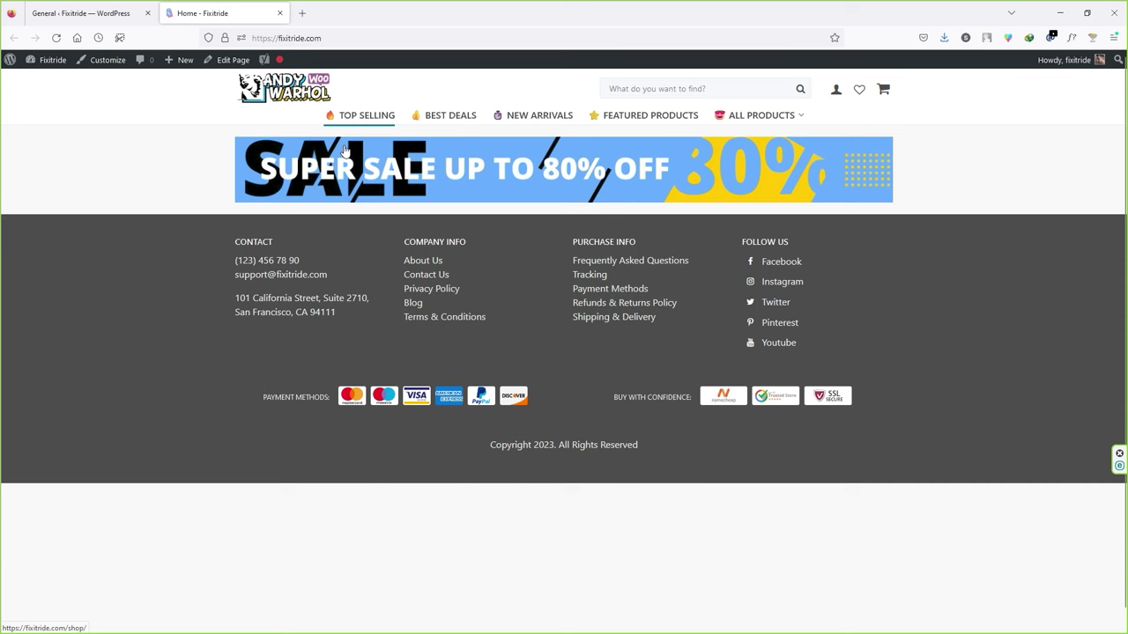
click(282, 14)
scroll(97, 394, down, 2)
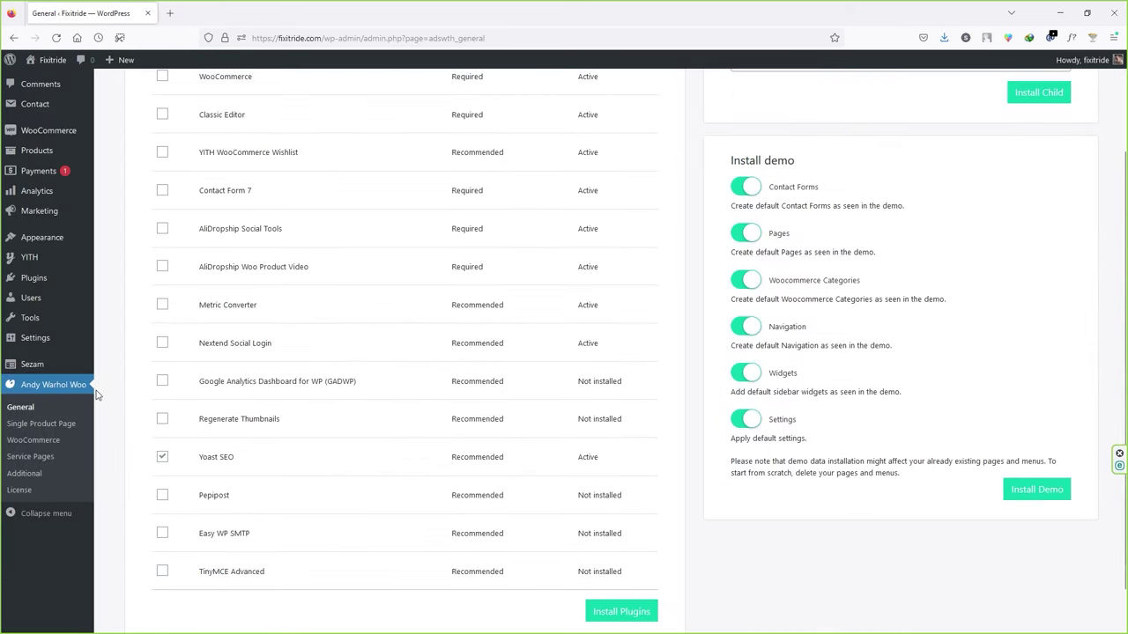
mouse_move(24, 370)
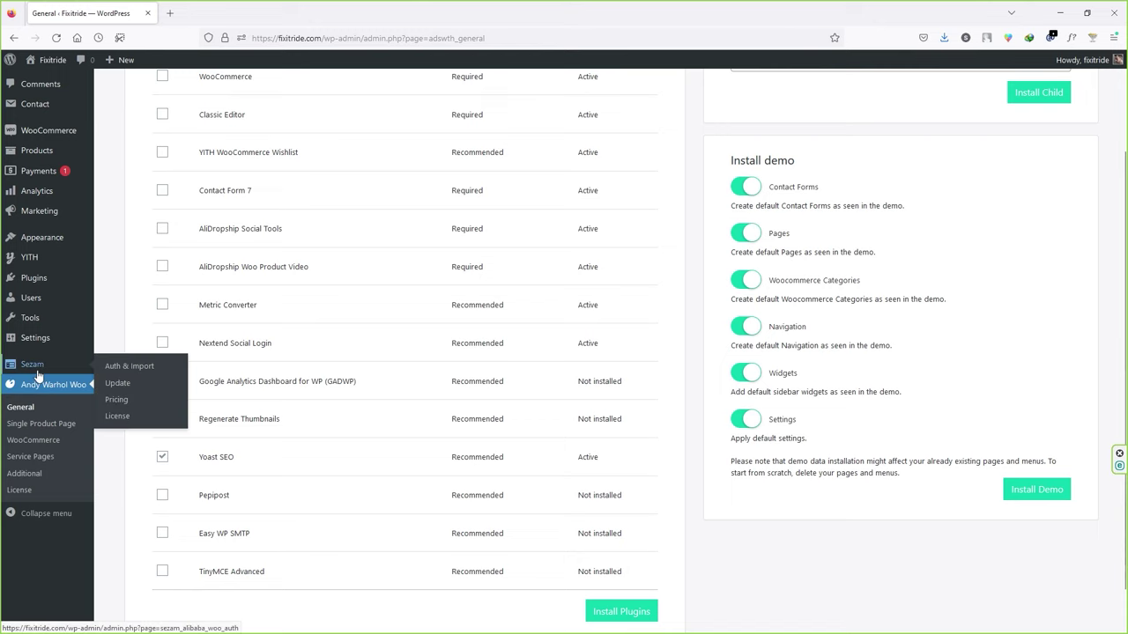
Open Sezam Auth & Import, load alibaba.com in a new tab, and return to Sezam
click(24, 370)
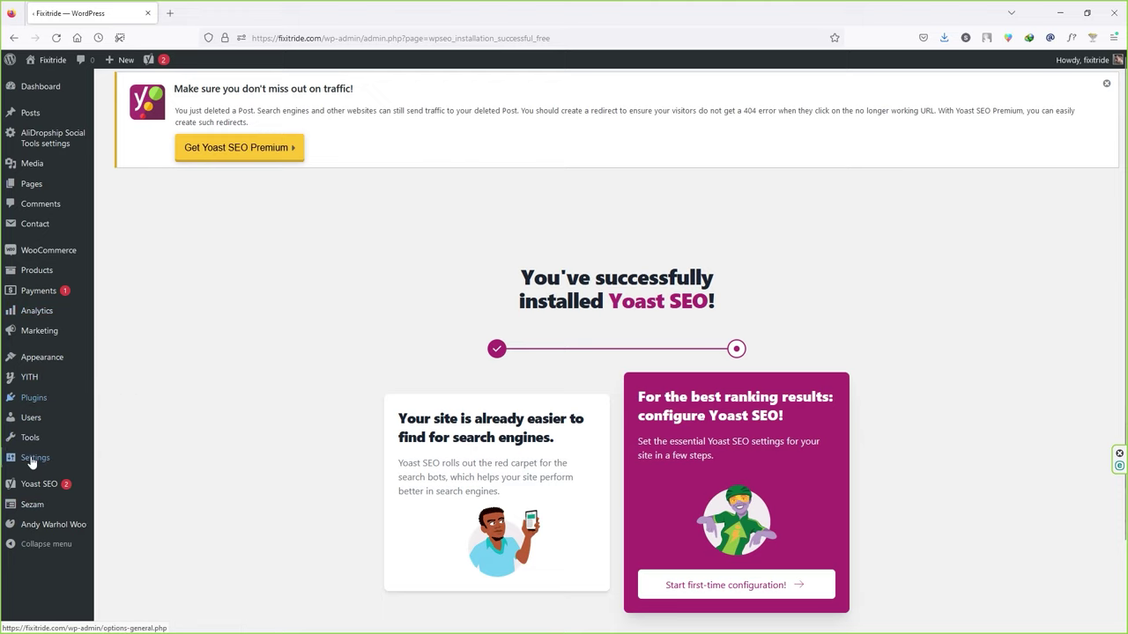
click(36, 505)
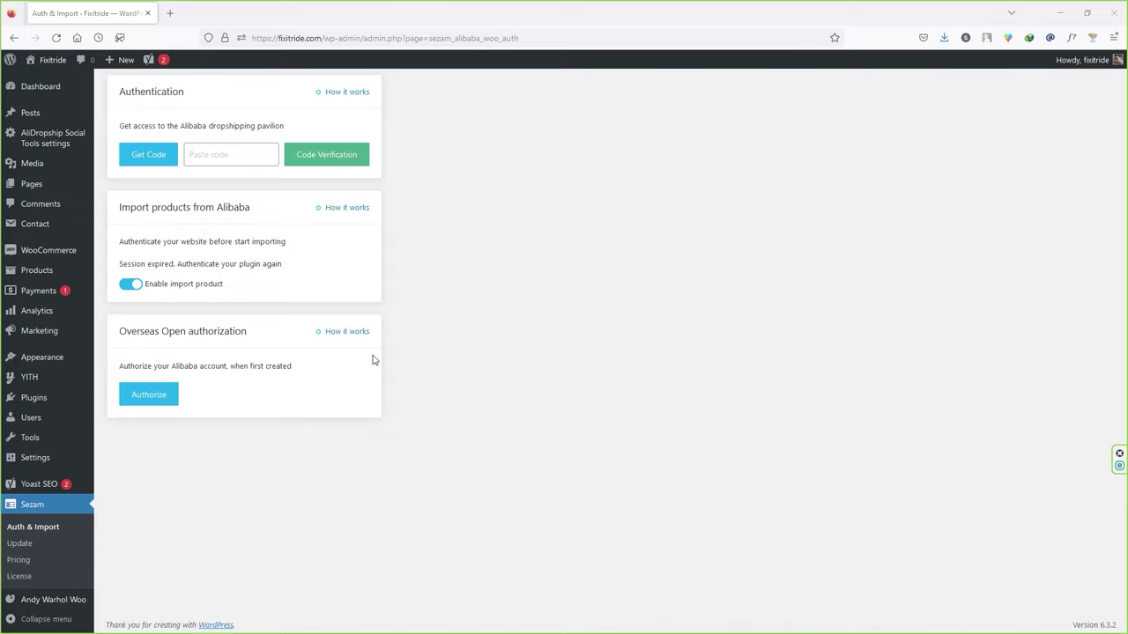
click(170, 13)
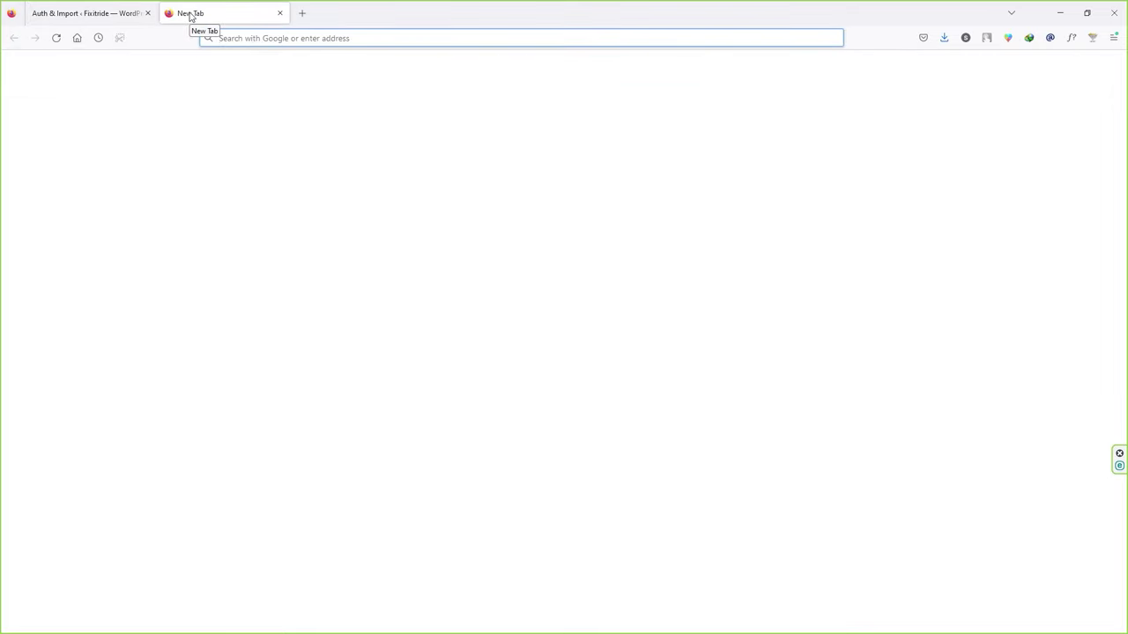
text(alibaba.com/)
key(Return)
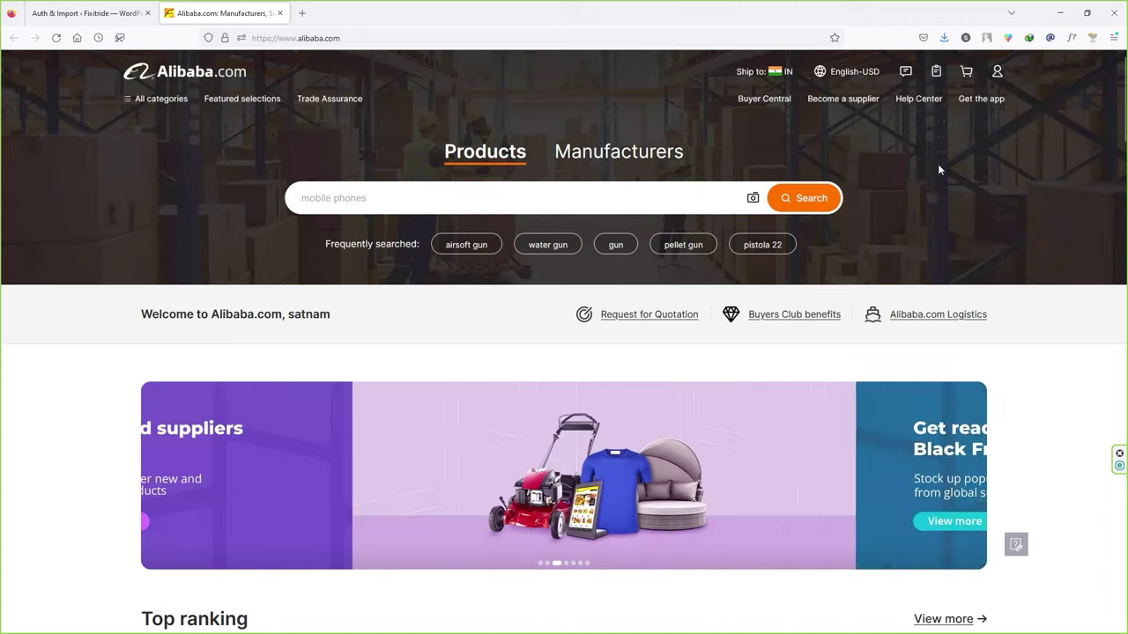
mouse_move(998, 78)
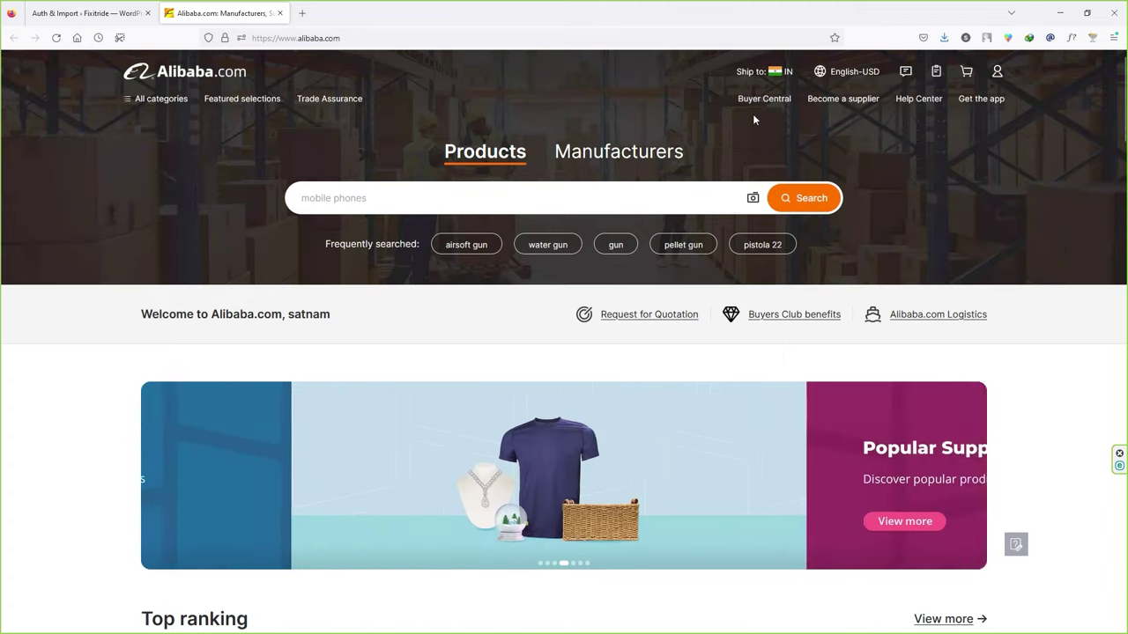
click(81, 14)
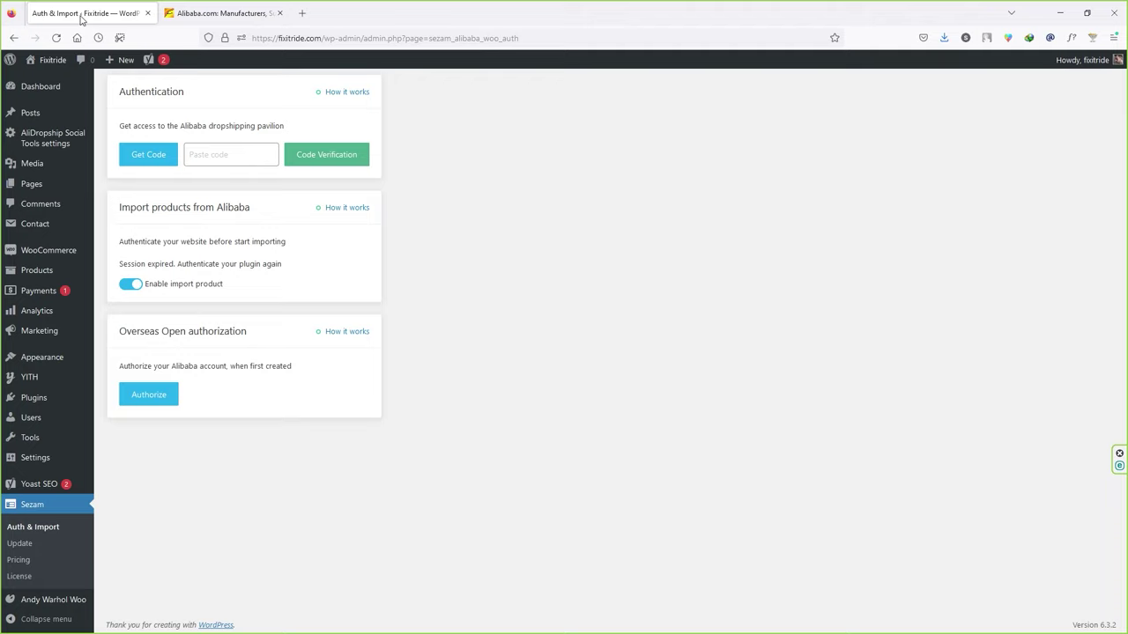
Authorize Sezam on Alibaba, accepting the terms, and copy the generated authorization code
click(155, 394)
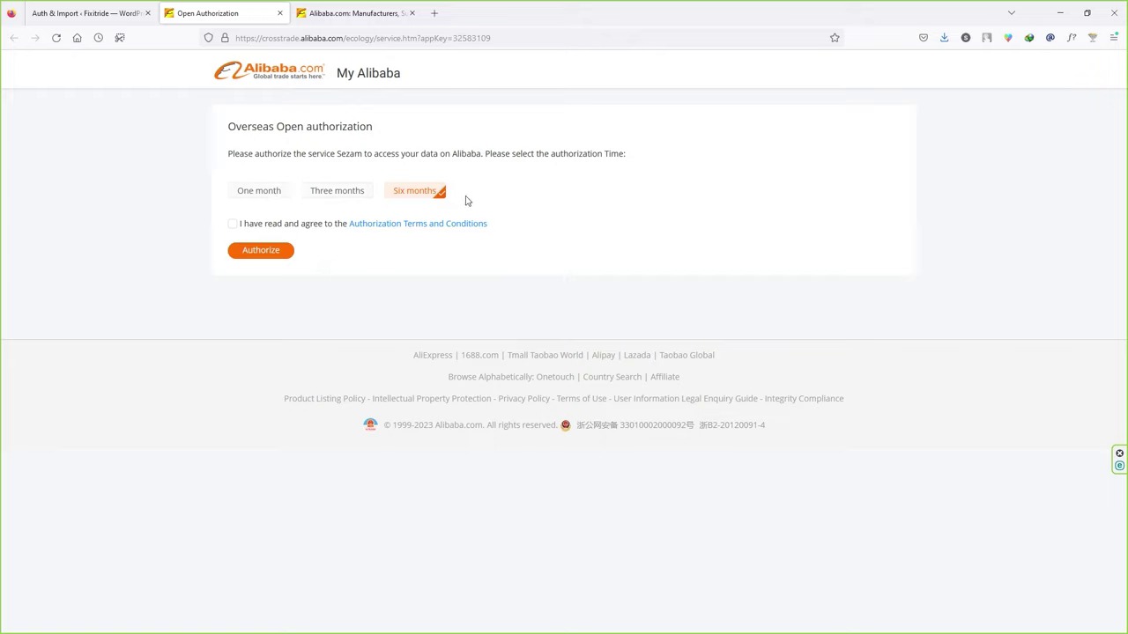
click(234, 224)
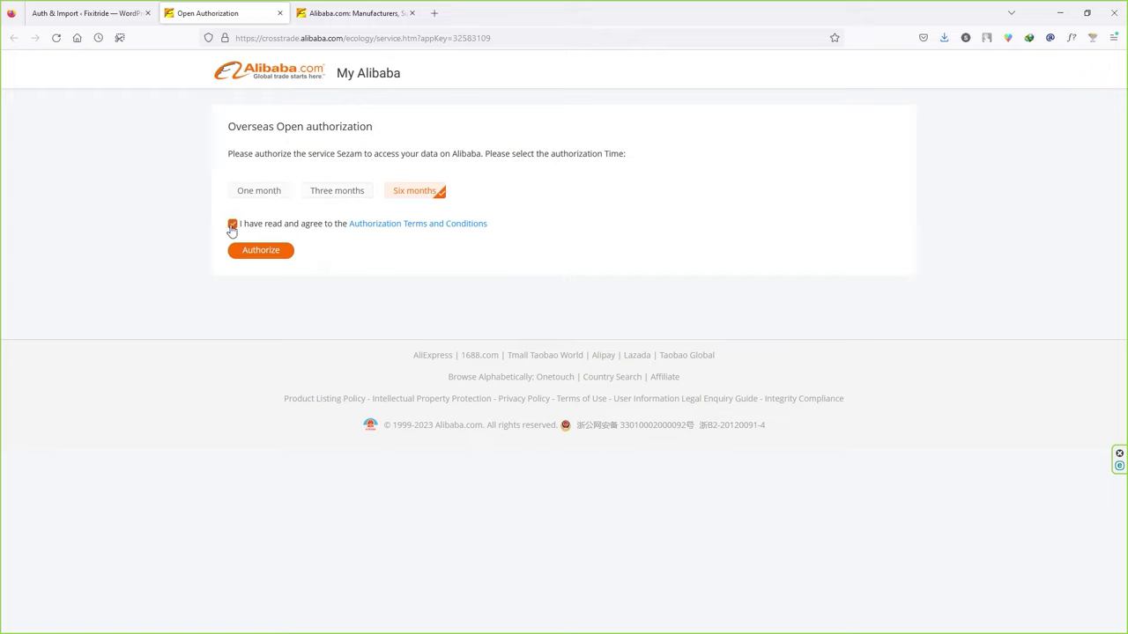
click(266, 255)
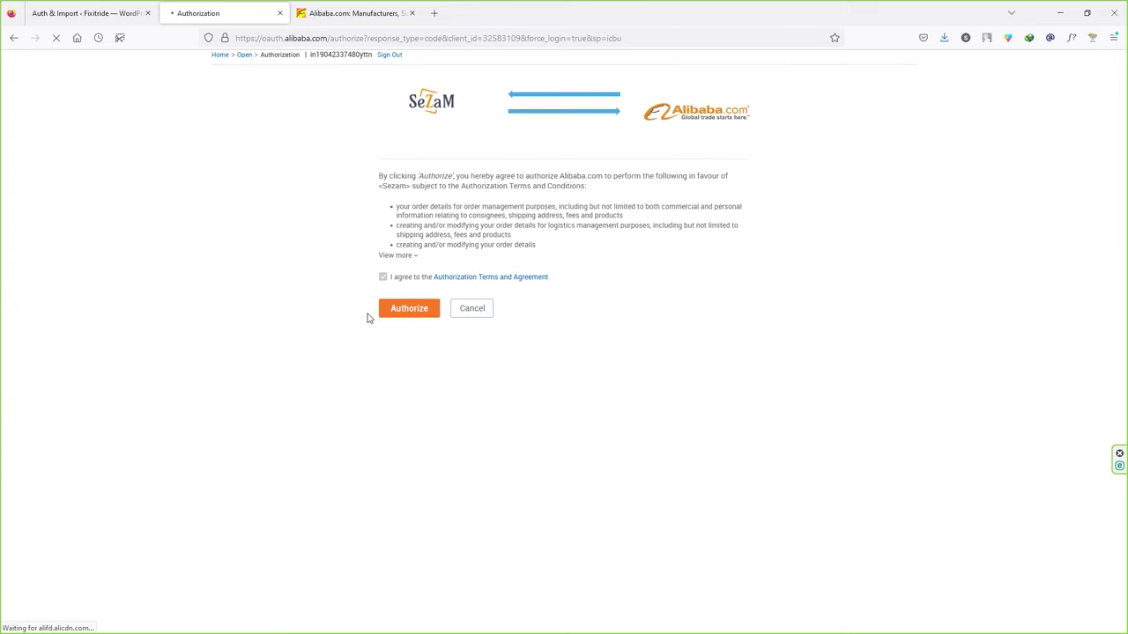
click(398, 309)
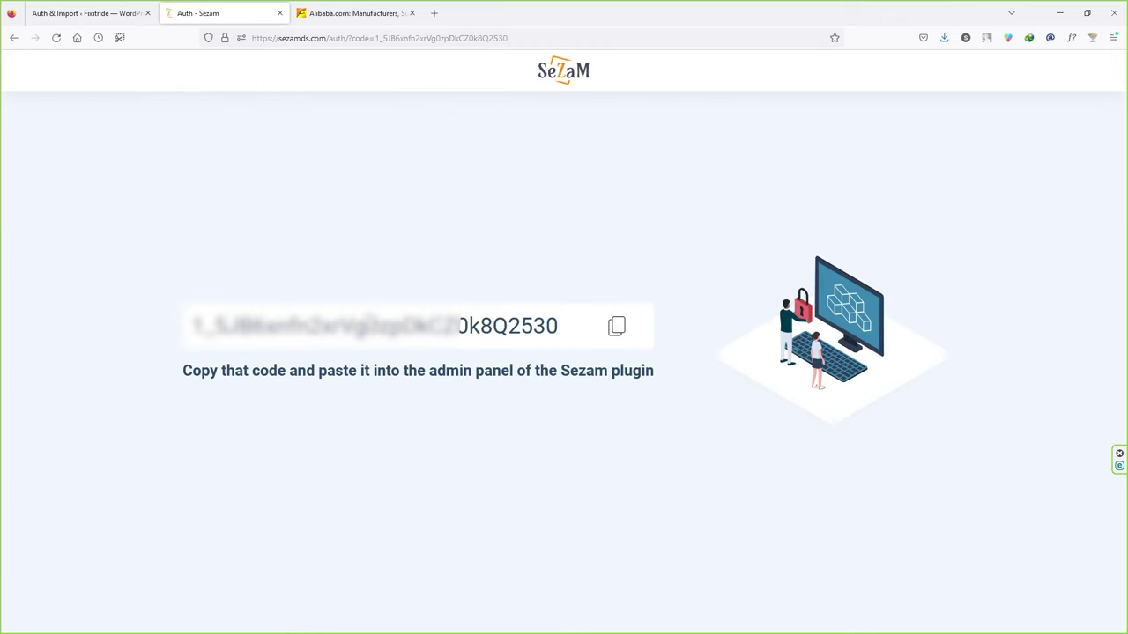
click(611, 328)
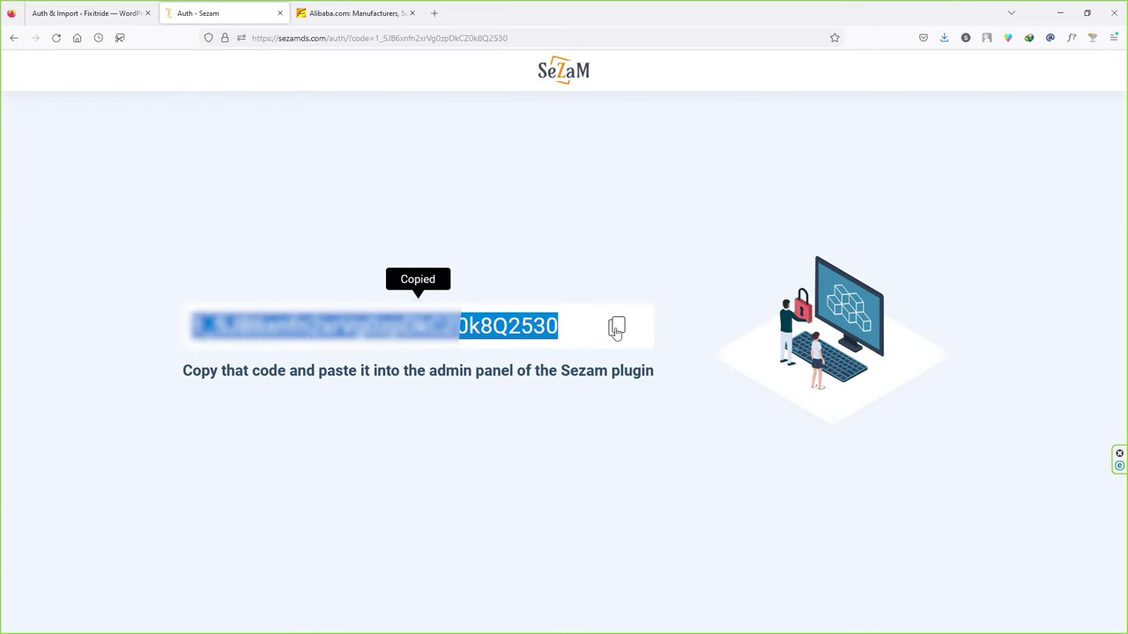
Paste the authorization code into Sezam's Paste code field, verify it, and close the Sezam tab
click(83, 12)
click(215, 155)
key(ctrl+v)
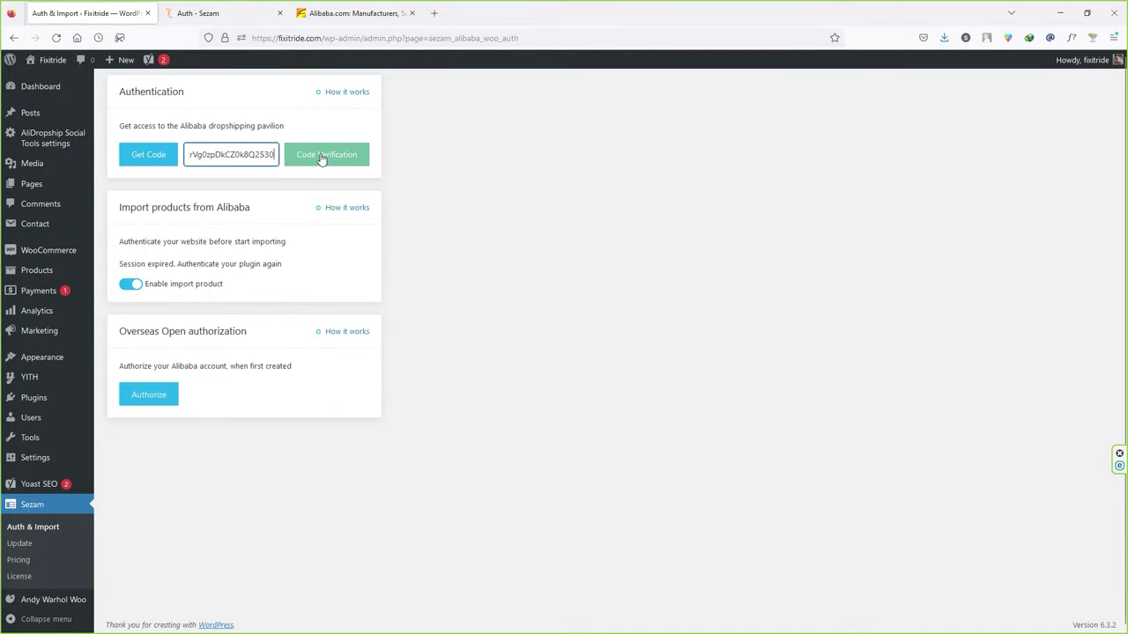
click(338, 162)
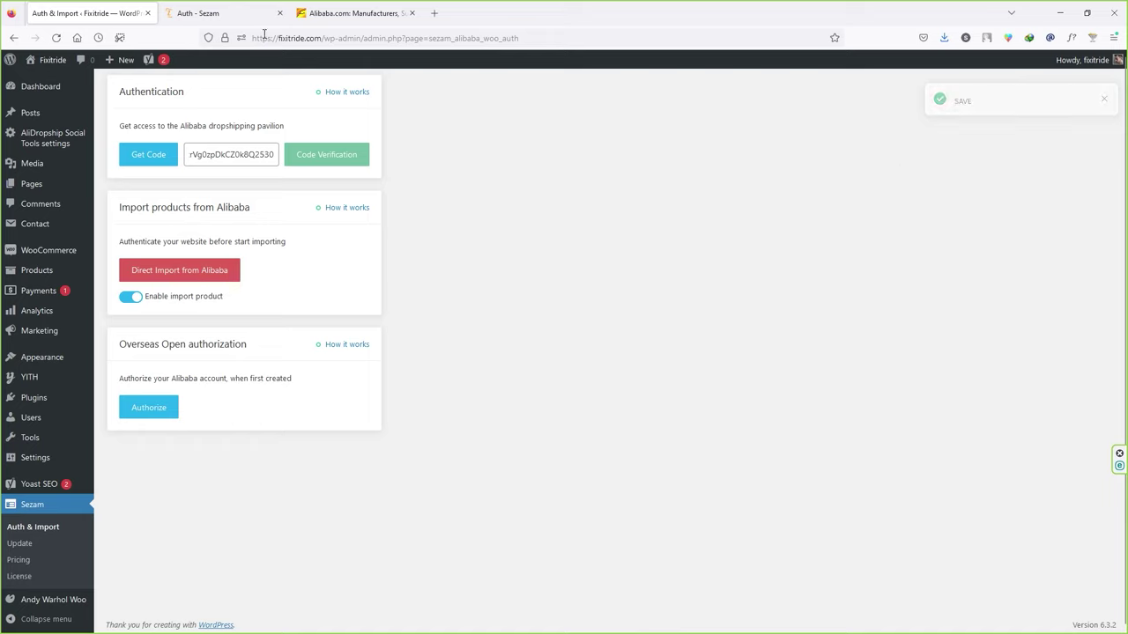
click(279, 12)
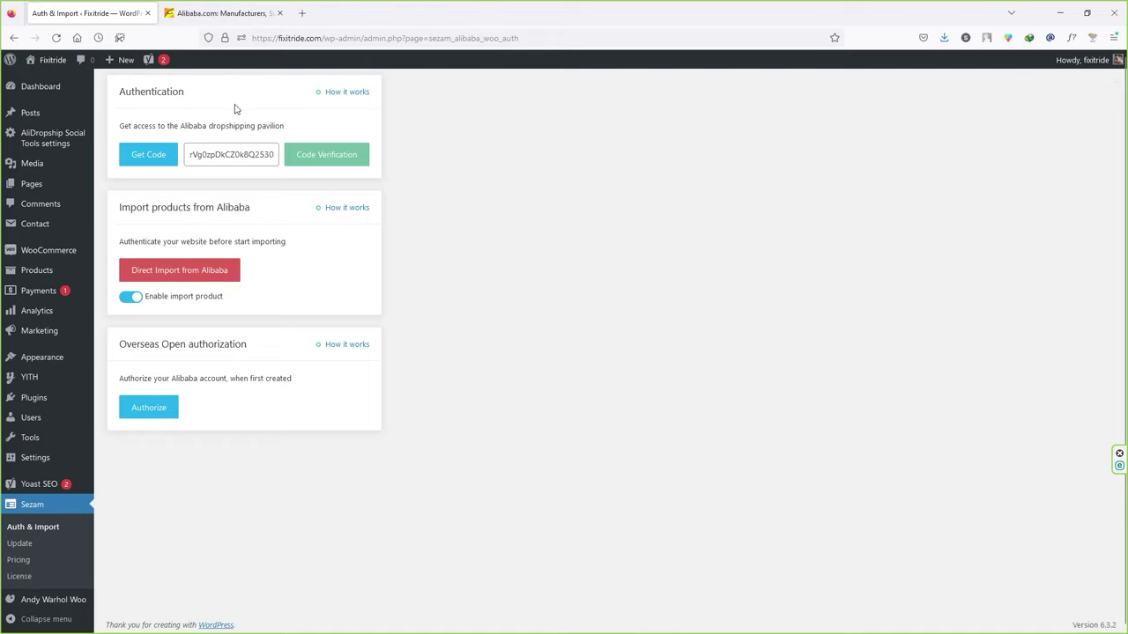
Launch Direct Import from Alibaba on Sezam's Auth & Import page to reach the Dropshipping catalogue
click(193, 275)
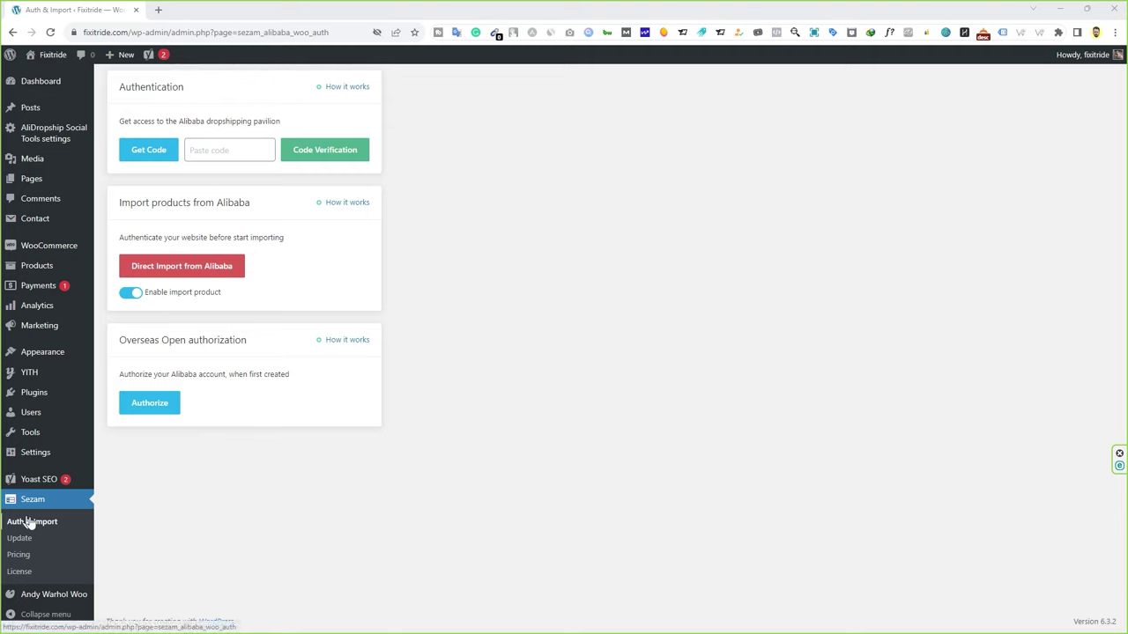
click(557, 328)
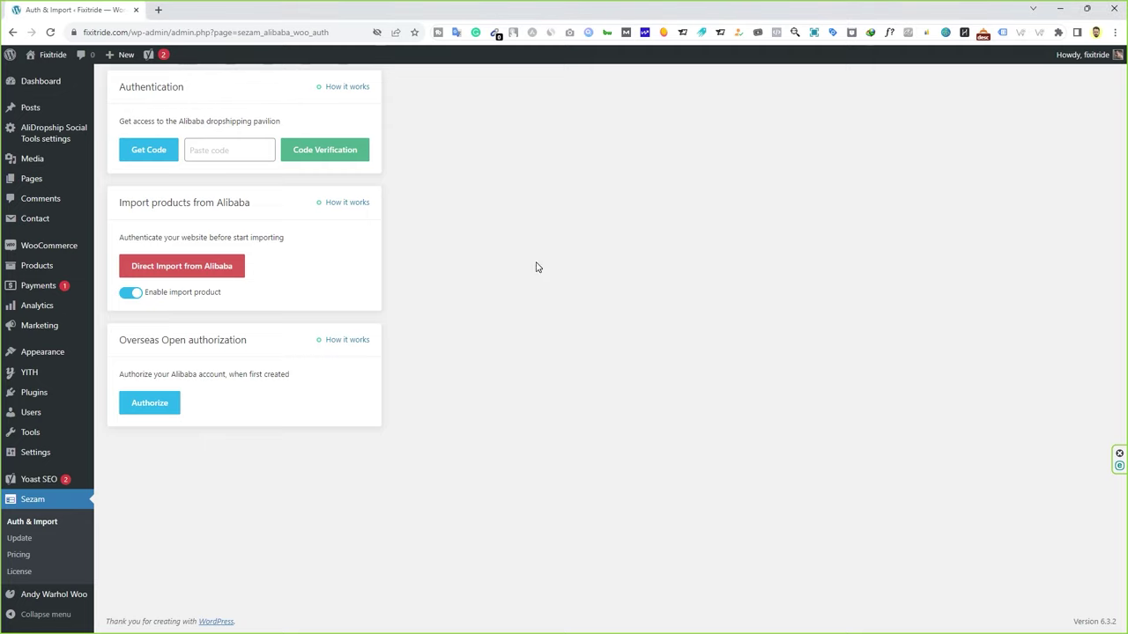
click(198, 272)
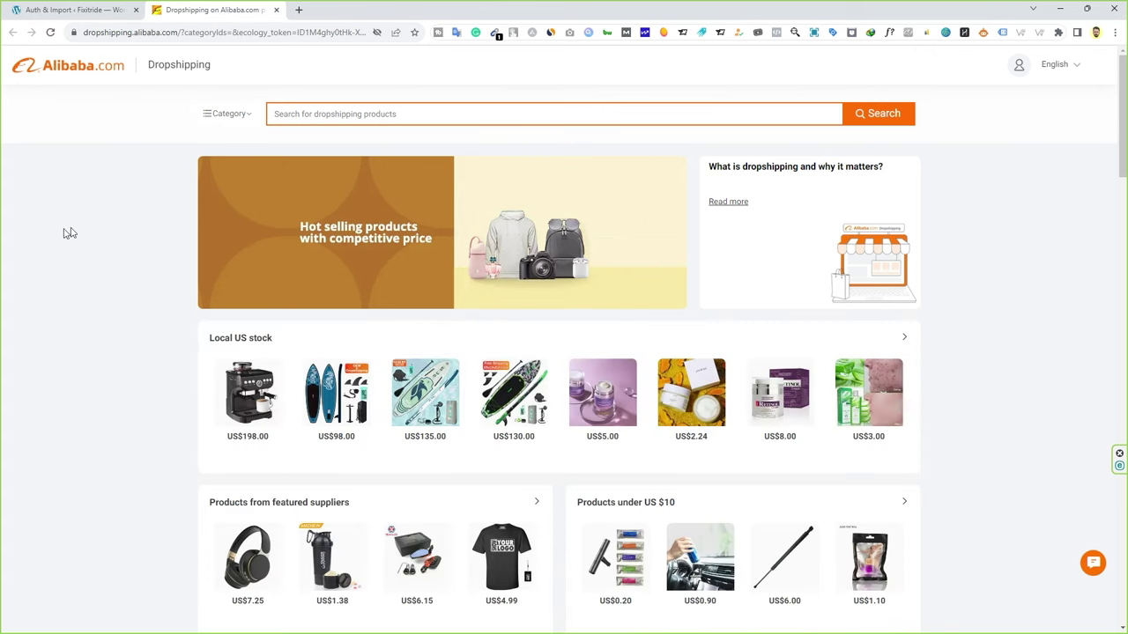
scroll(62, 233, down, 6)
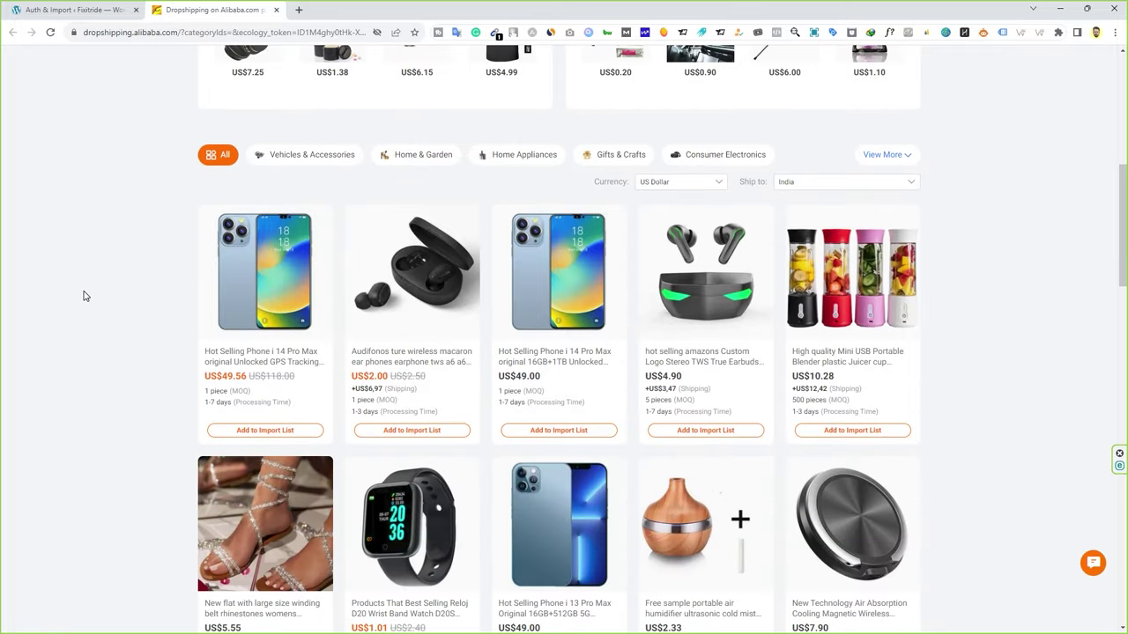
scroll(143, 345, down, 4)
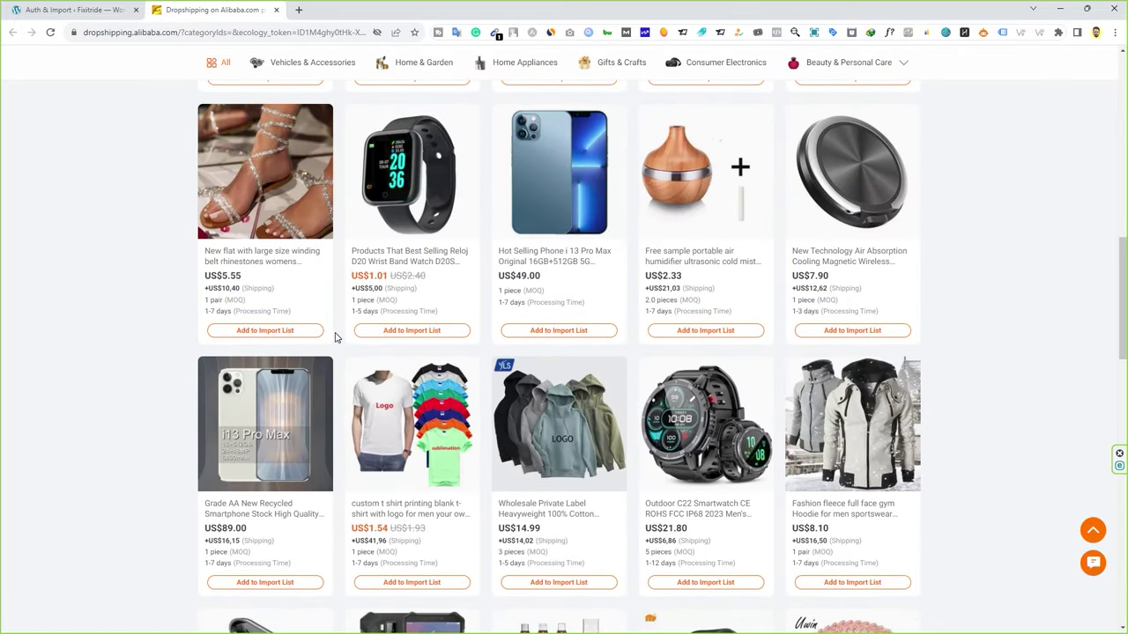
scroll(330, 339, up, 1)
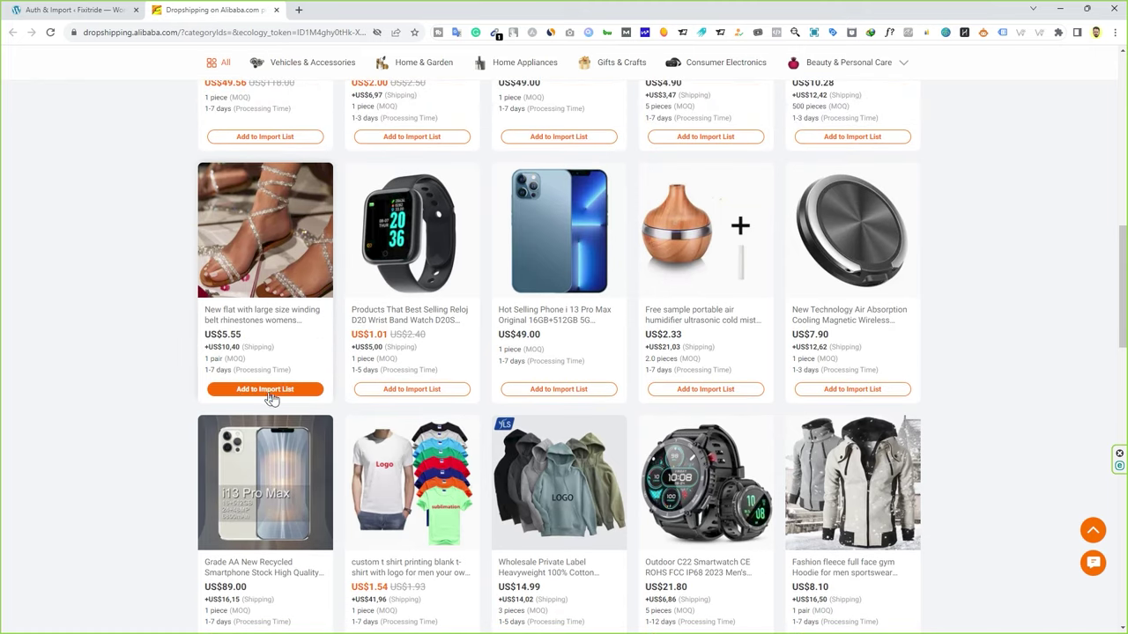
scroll(269, 399, up, 7)
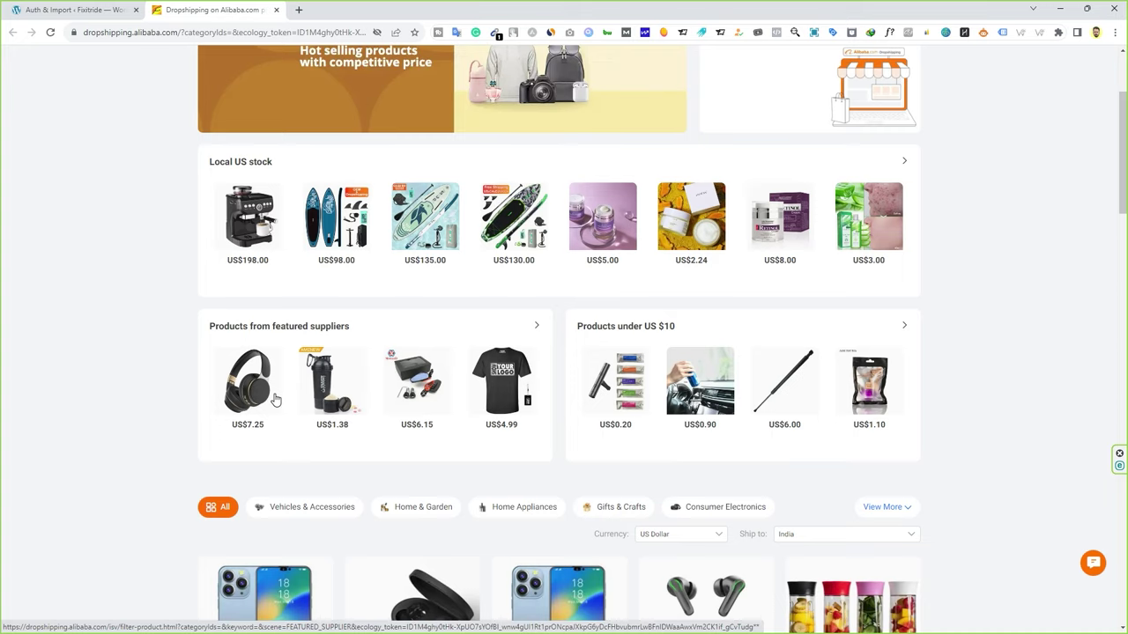
scroll(275, 399, up, 3)
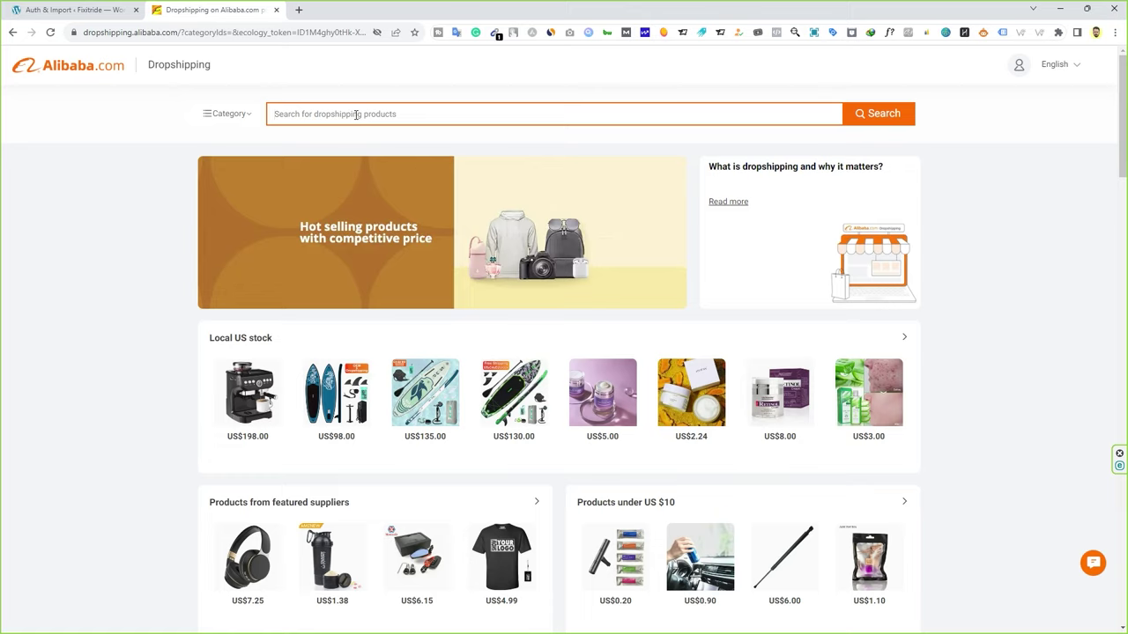
Search the dropshipping catalogue for 'car accessories 2023' and try the Hot-selling and All filters
click(356, 115)
text(car a)
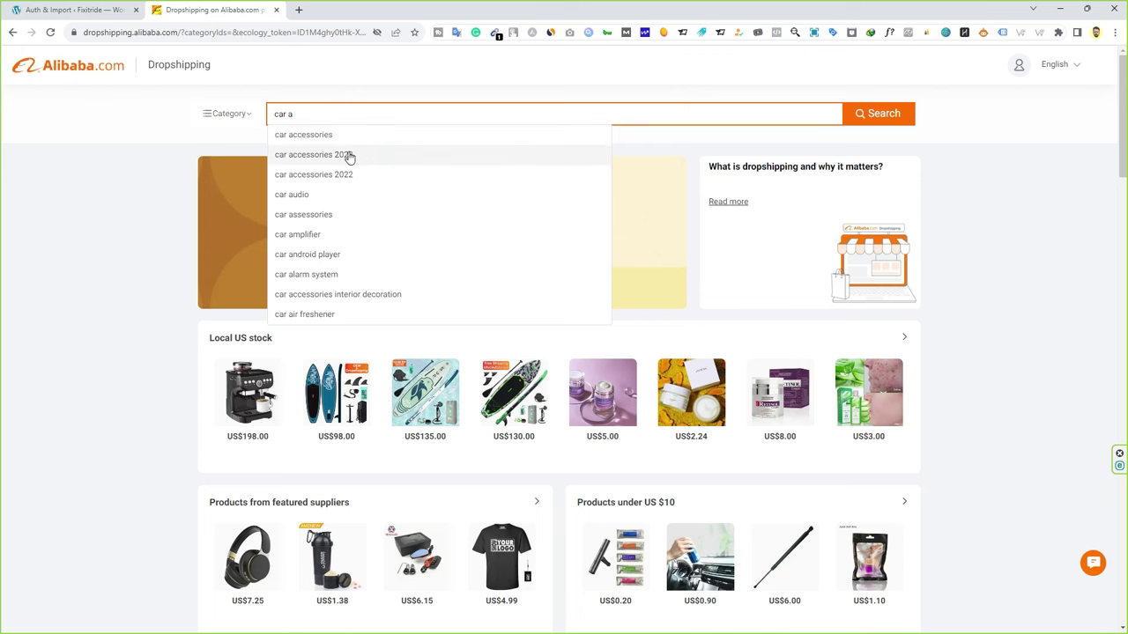
click(356, 154)
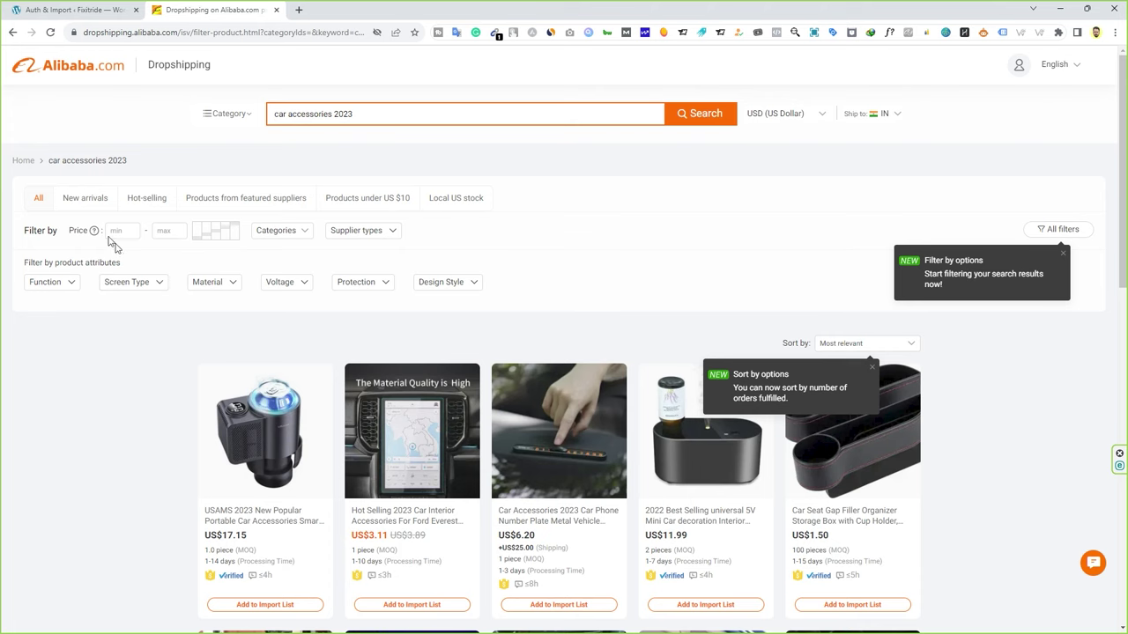
click(147, 198)
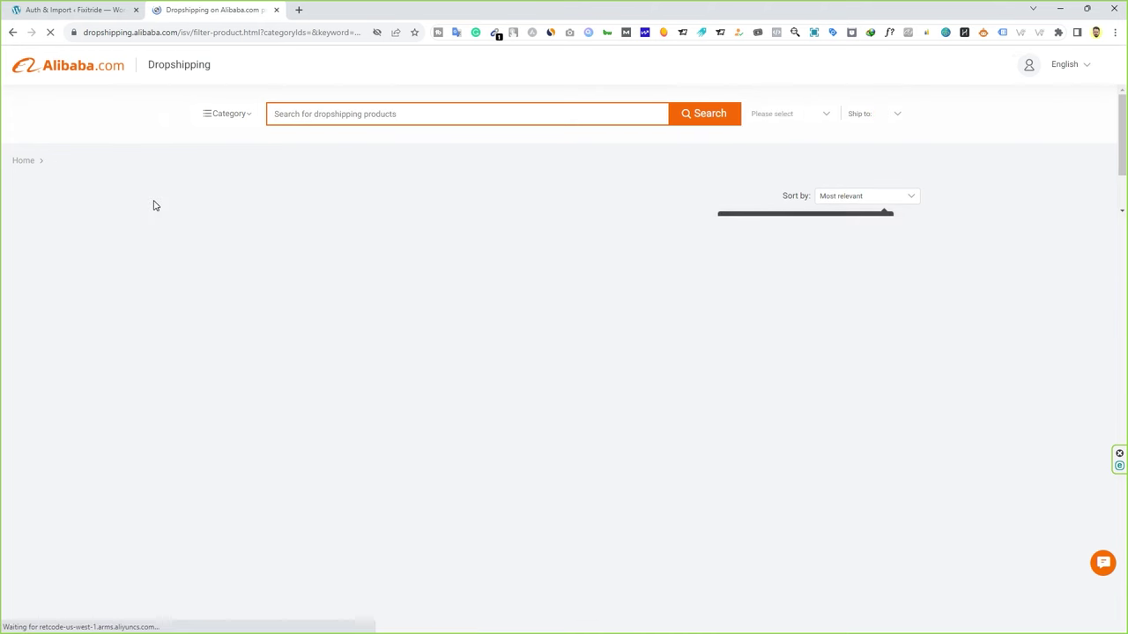
scroll(159, 380, down, 5)
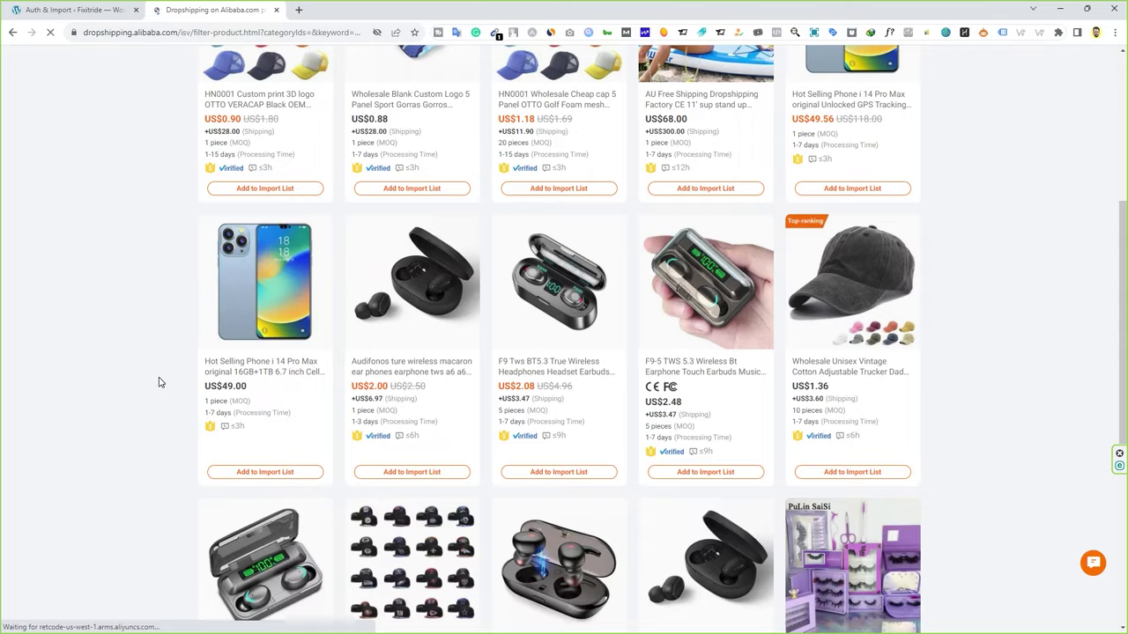
scroll(179, 382, up, 10)
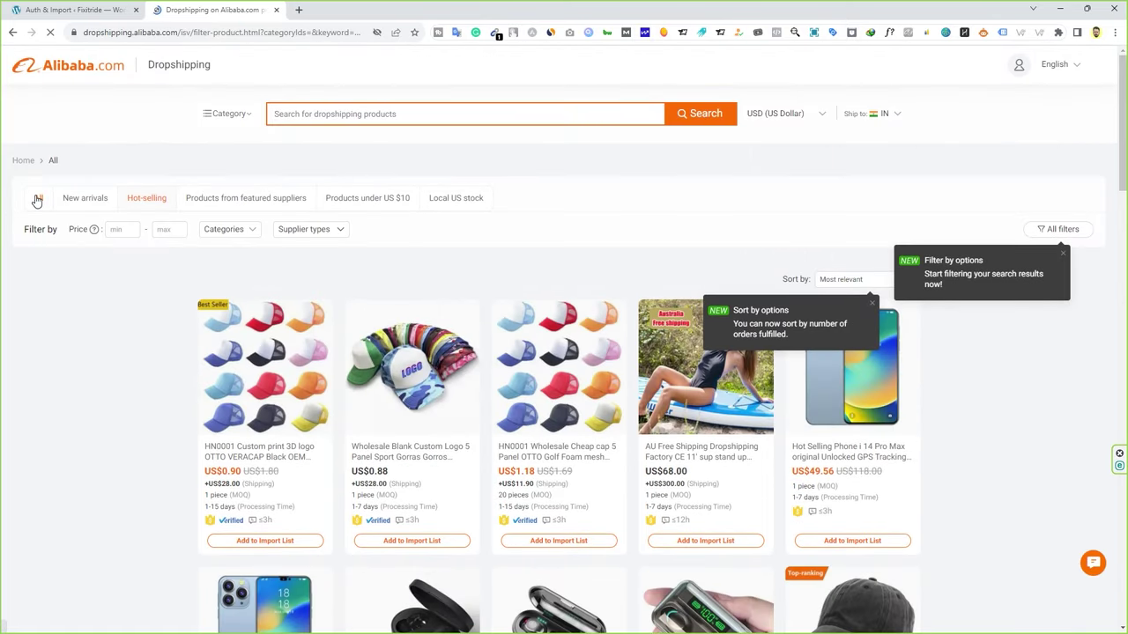
click(37, 199)
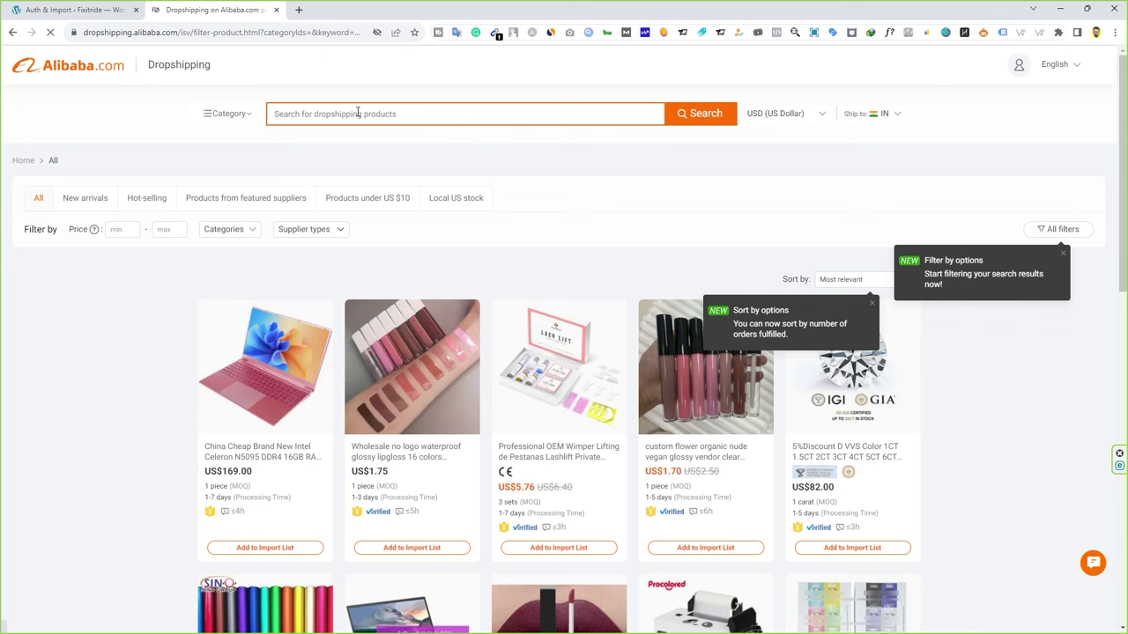
Rerun the 'car accessories 2023' search and open one car product in a new tab
click(358, 113)
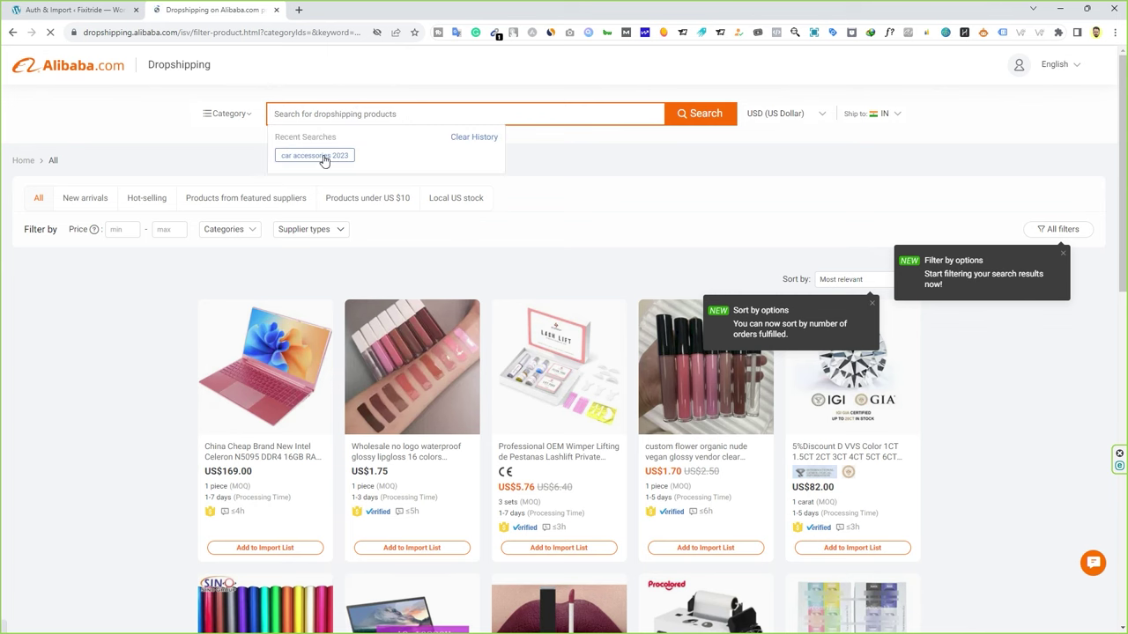
click(324, 160)
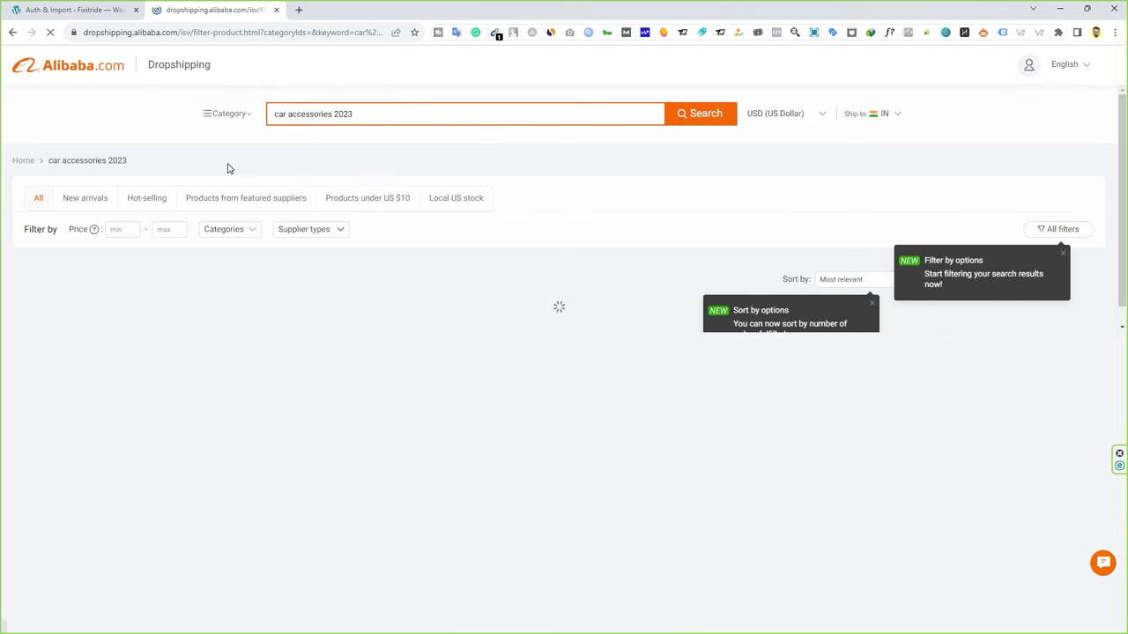
scroll(147, 376, down, 5)
scroll(146, 376, down, 3)
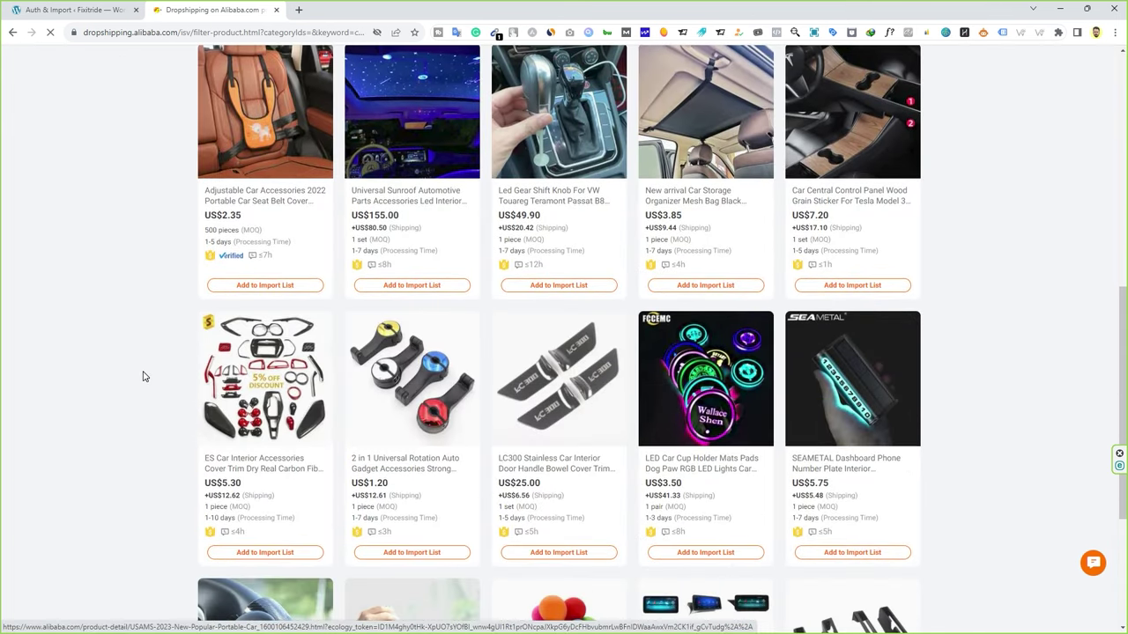
scroll(162, 368, down, 3)
scroll(165, 367, up, 6)
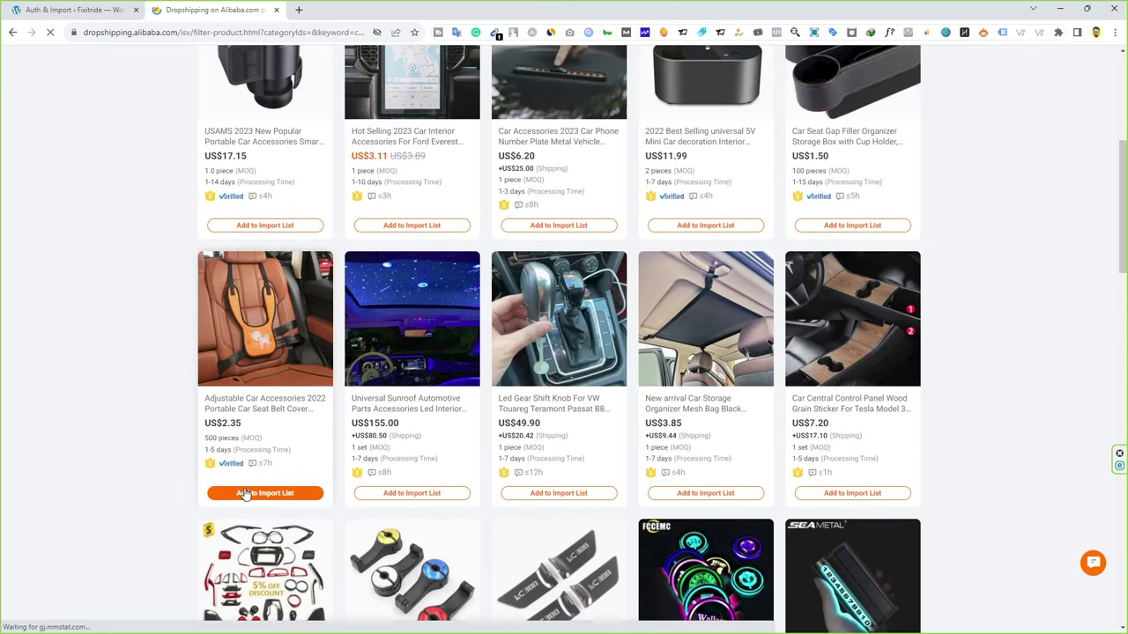
right_click(236, 407)
click(262, 418)
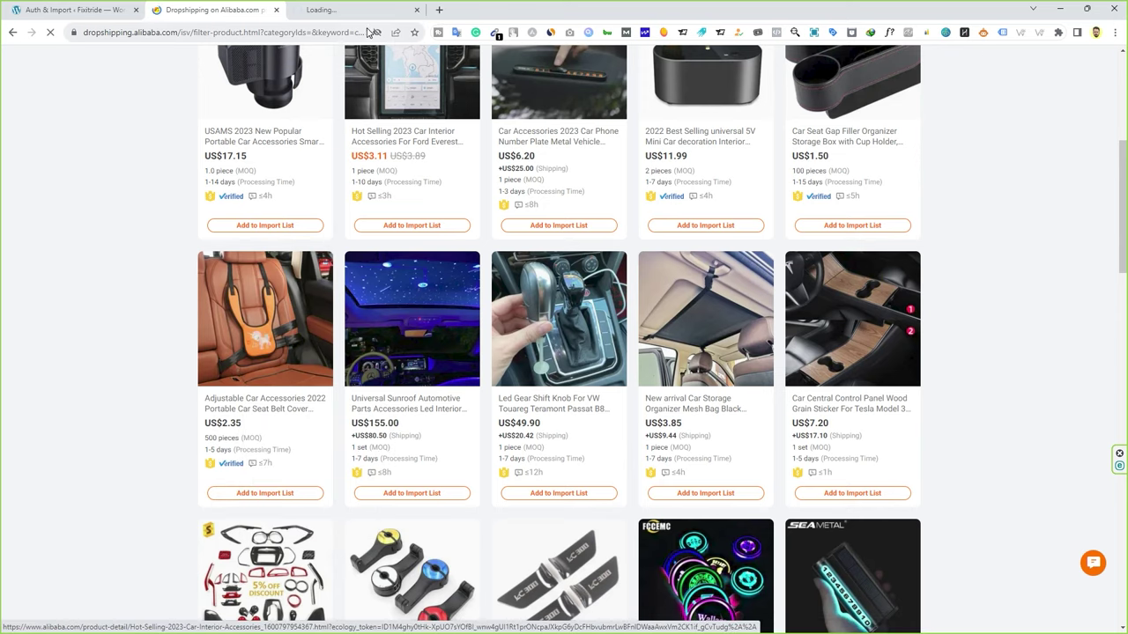
Review the seat belt cover product page and the supplier's verified information
click(351, 7)
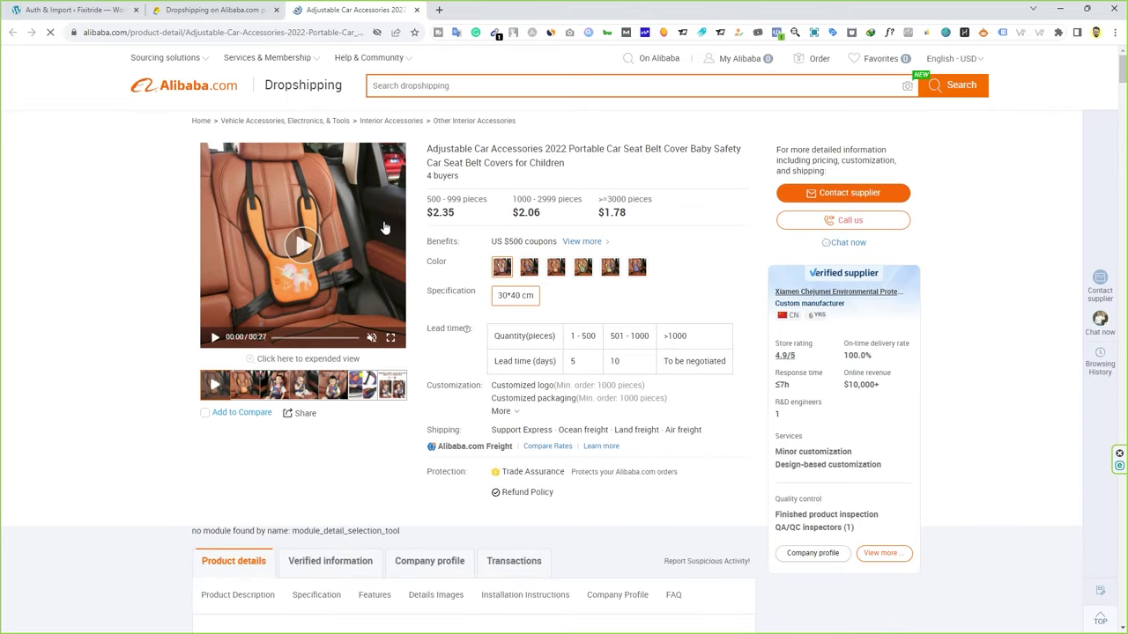
scroll(474, 252, down, 3)
scroll(474, 252, down, 5)
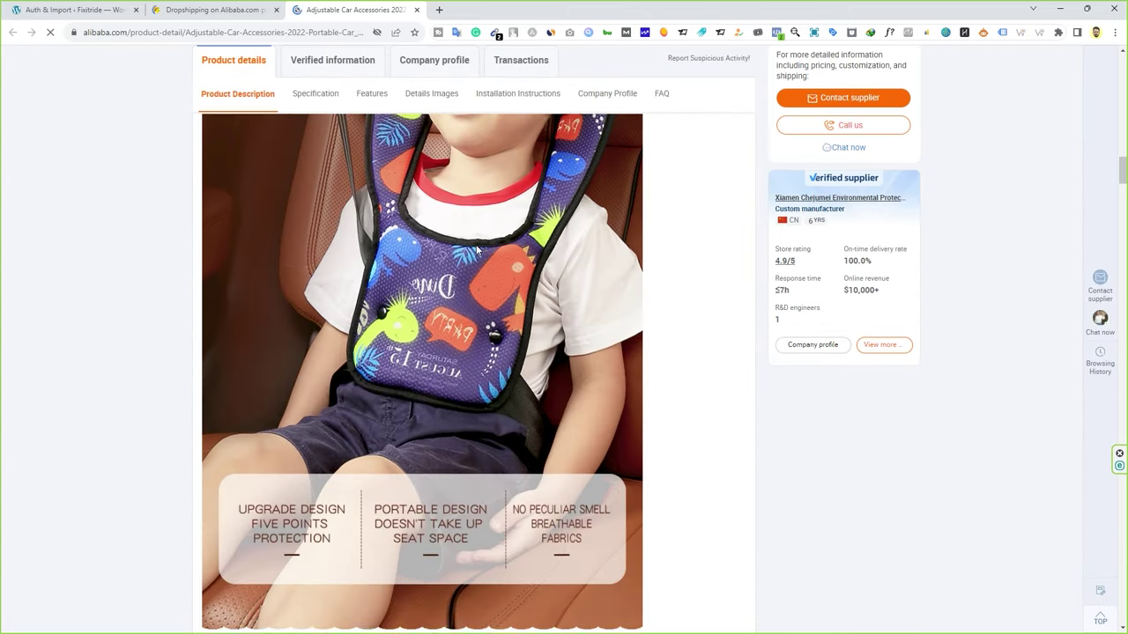
scroll(476, 255, up, 10)
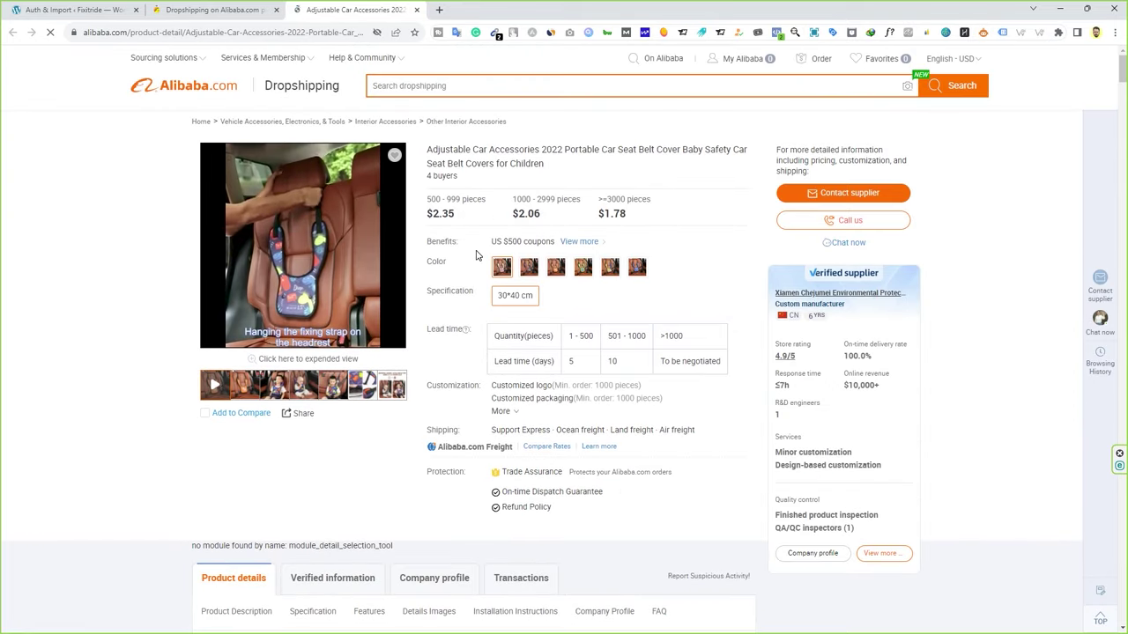
scroll(327, 411, down, 2)
click(330, 409)
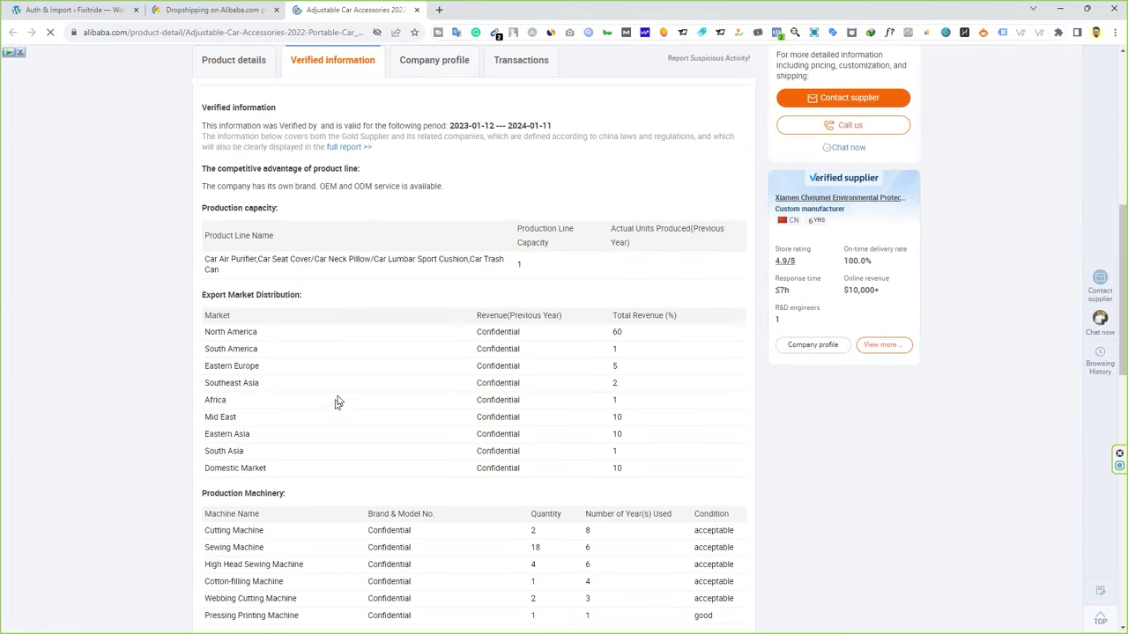
scroll(361, 370, up, 2)
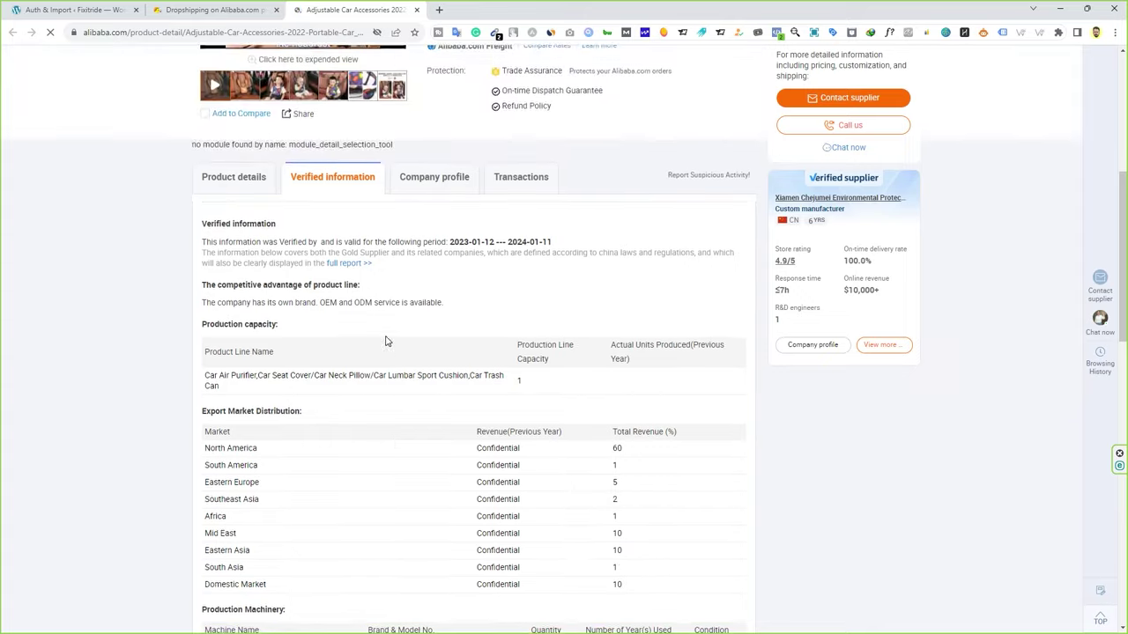
Check the supplier's company profile, then return to the Product details section
click(428, 187)
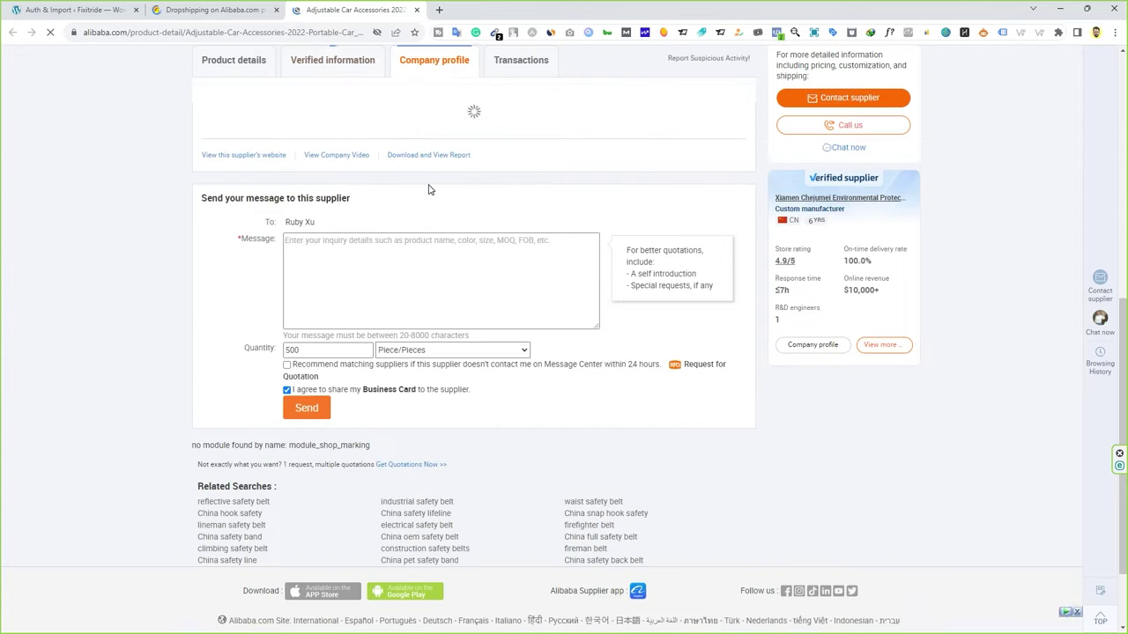
scroll(430, 202, up, 2)
scroll(440, 238, down, 3)
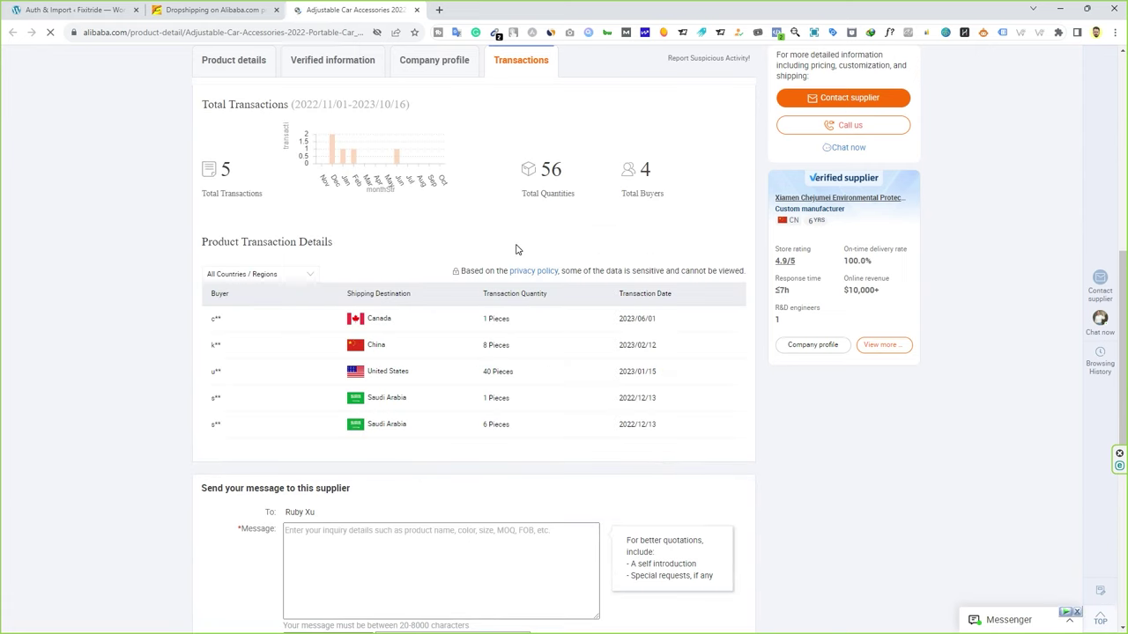
scroll(456, 255, up, 2)
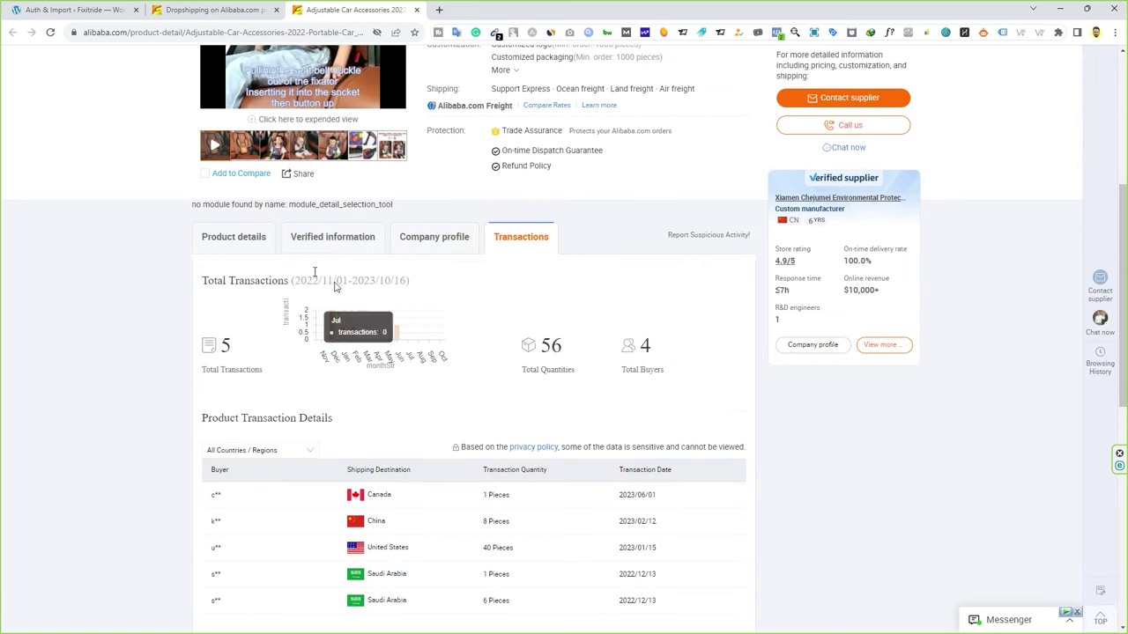
click(234, 234)
scroll(503, 341, up, 6)
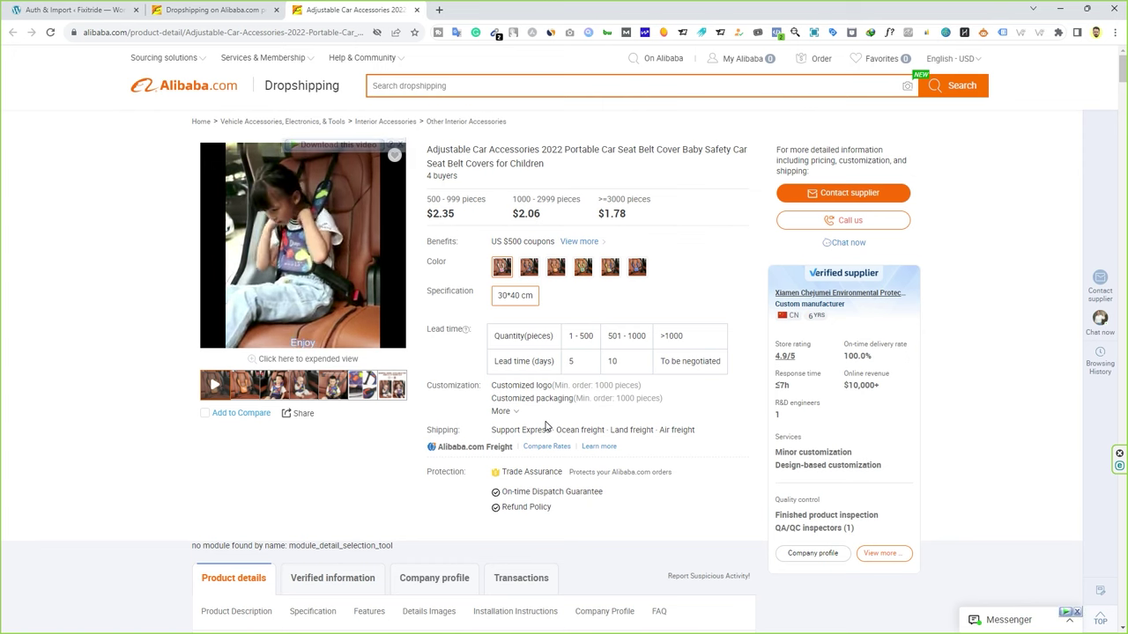
Import the Universal Sunroof lights; the seat belt cover import keeps failing, so close its tab
click(216, 9)
scroll(126, 428, down, 1)
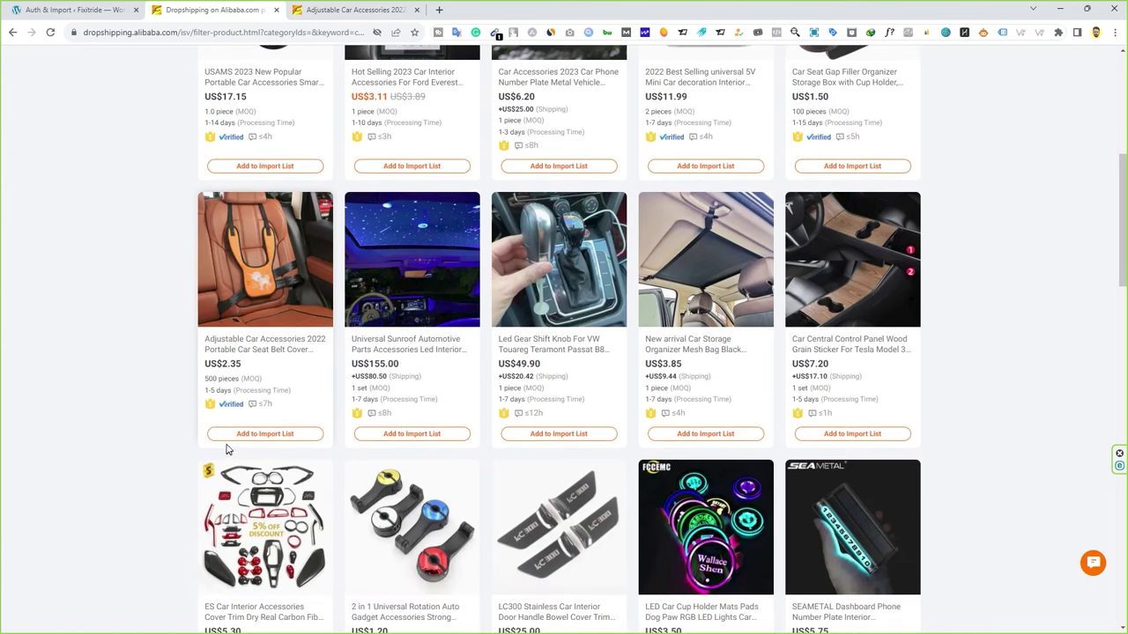
click(253, 435)
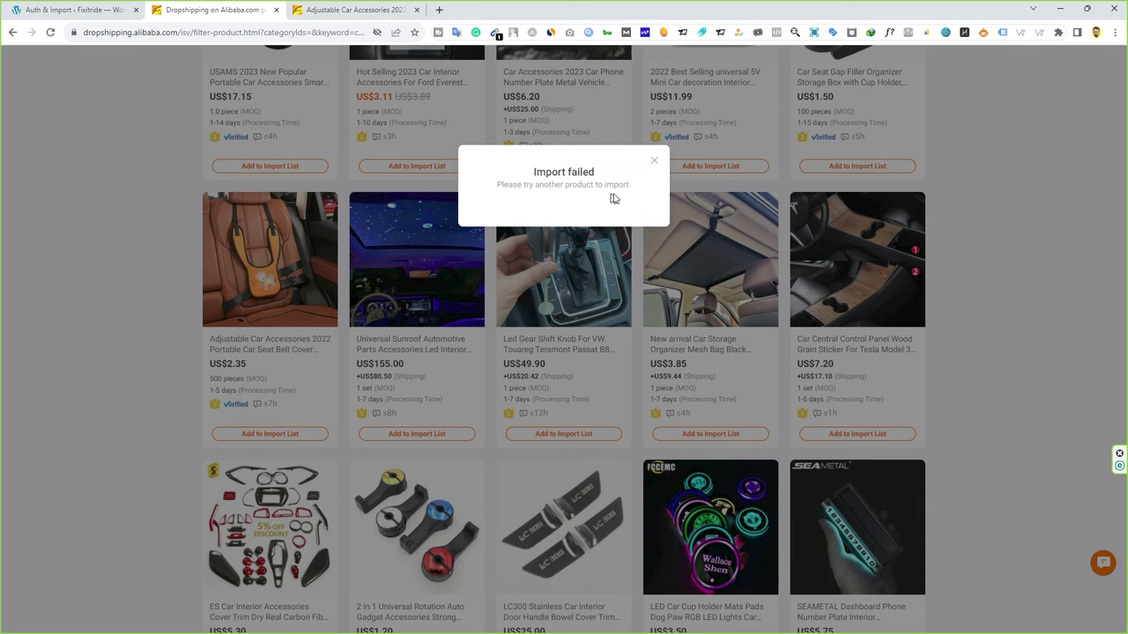
click(653, 160)
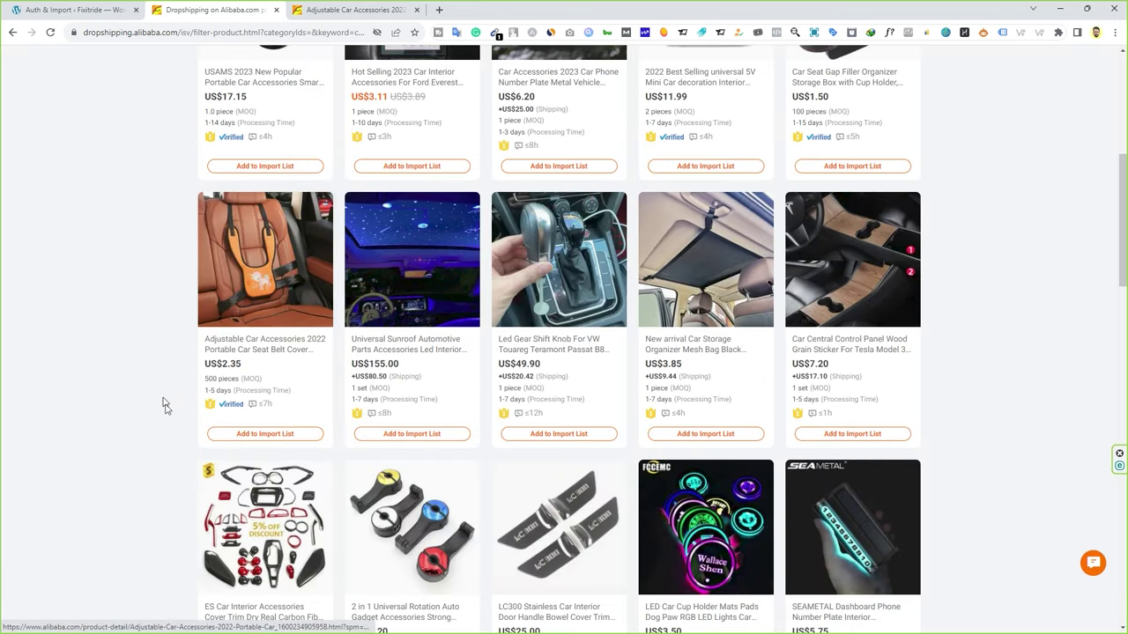
click(410, 431)
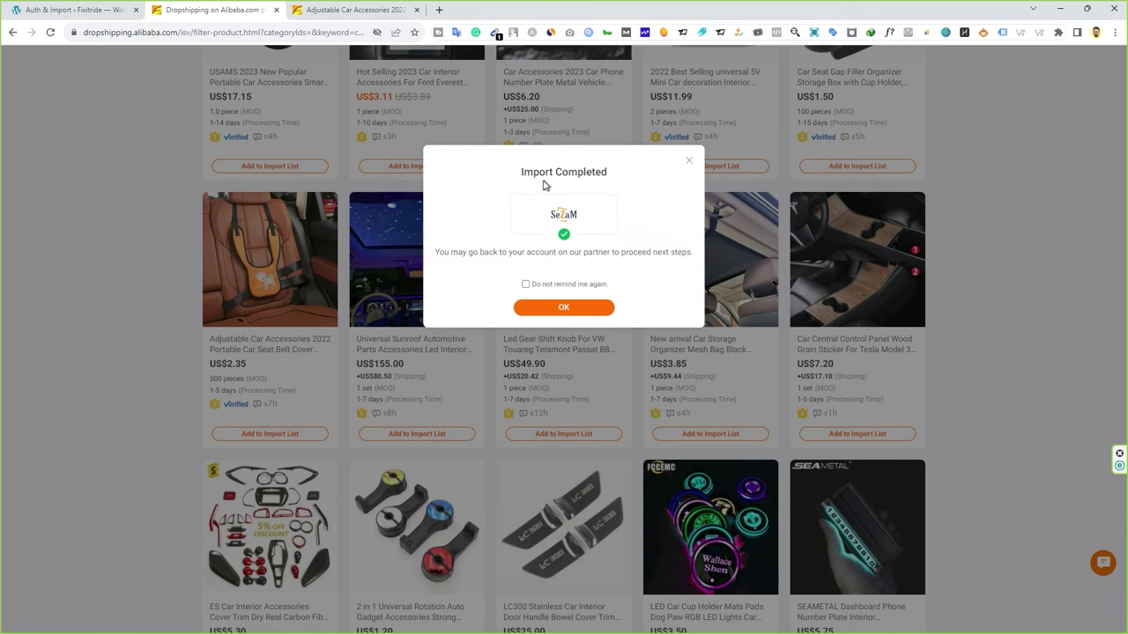
click(574, 308)
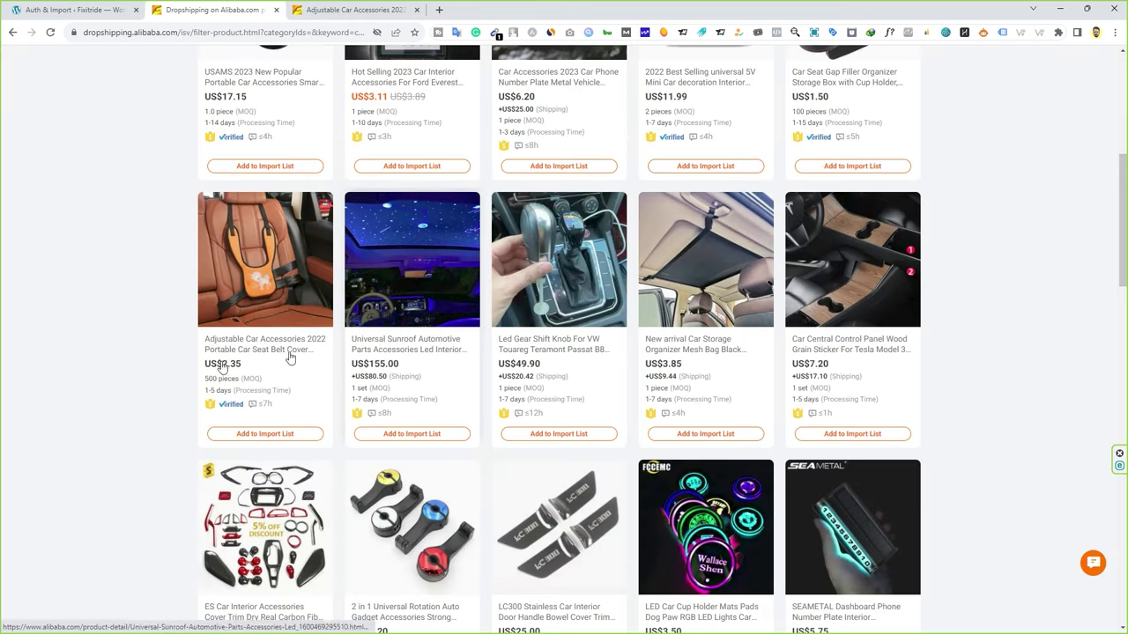
click(257, 435)
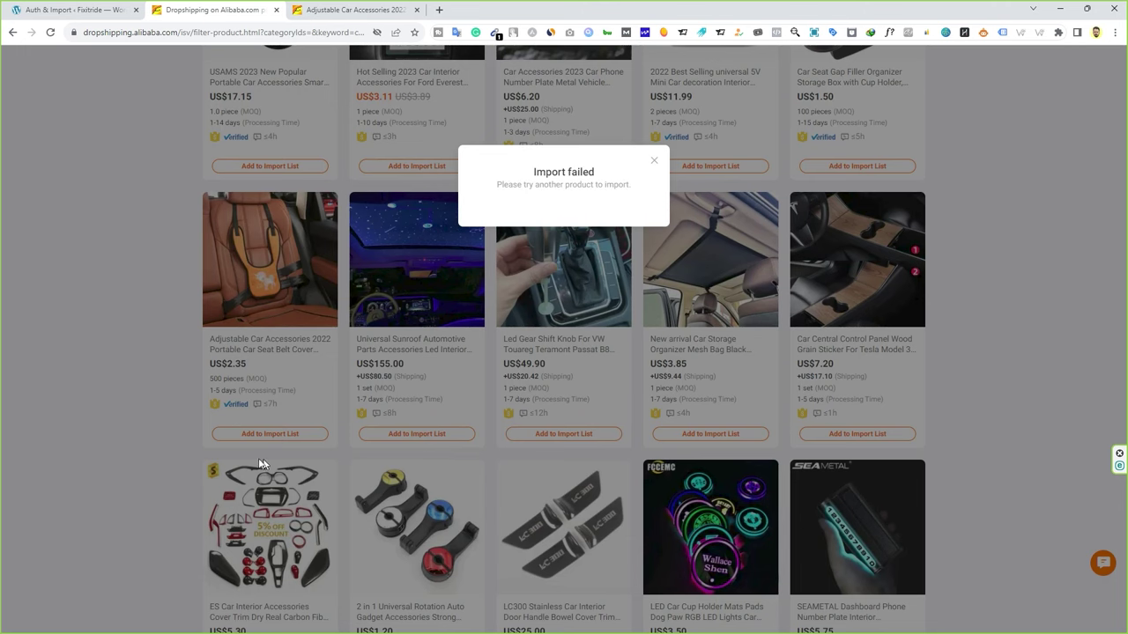
click(653, 162)
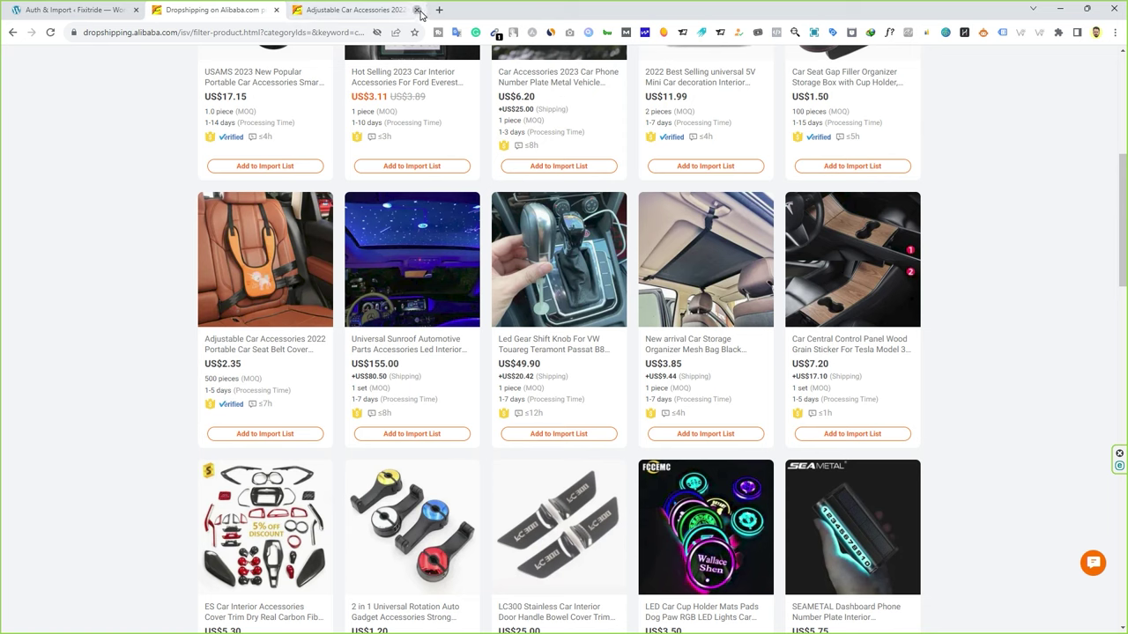
click(418, 10)
click(250, 434)
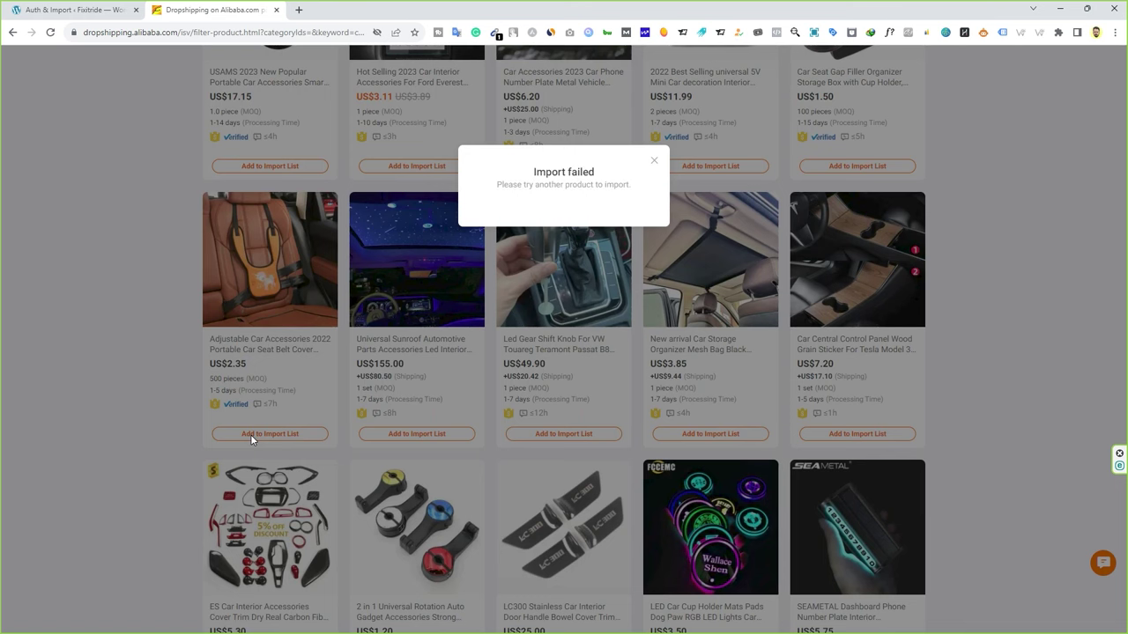
click(657, 162)
Import another car accessory from further down the results and acknowledge the completion
scroll(171, 310, down, 2)
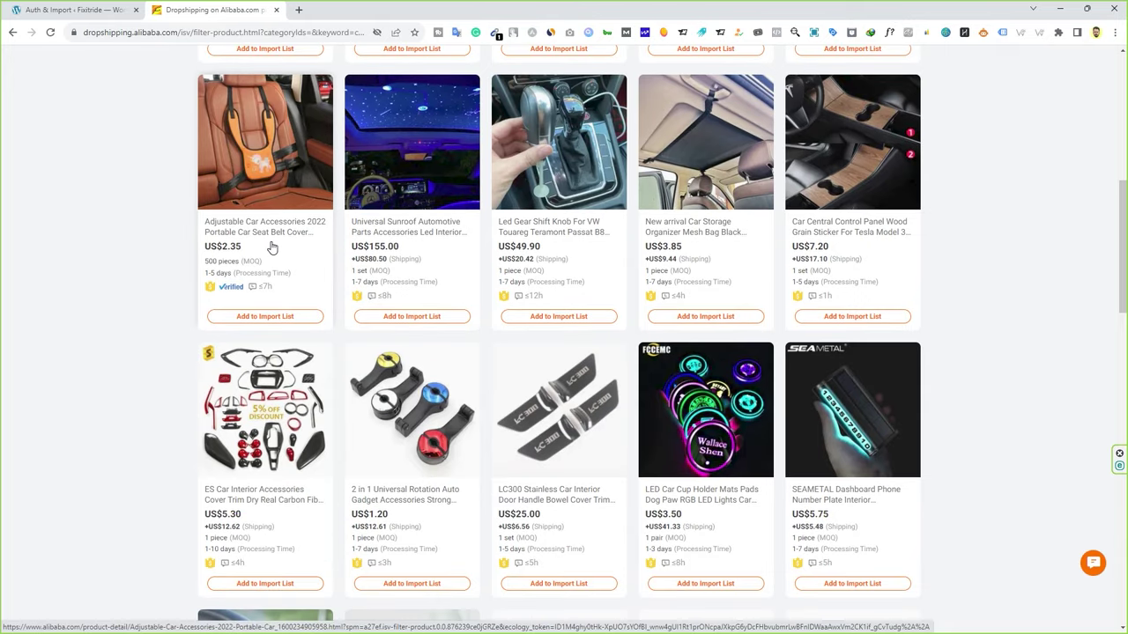
scroll(272, 247, up, 6)
scroll(598, 339, down, 4)
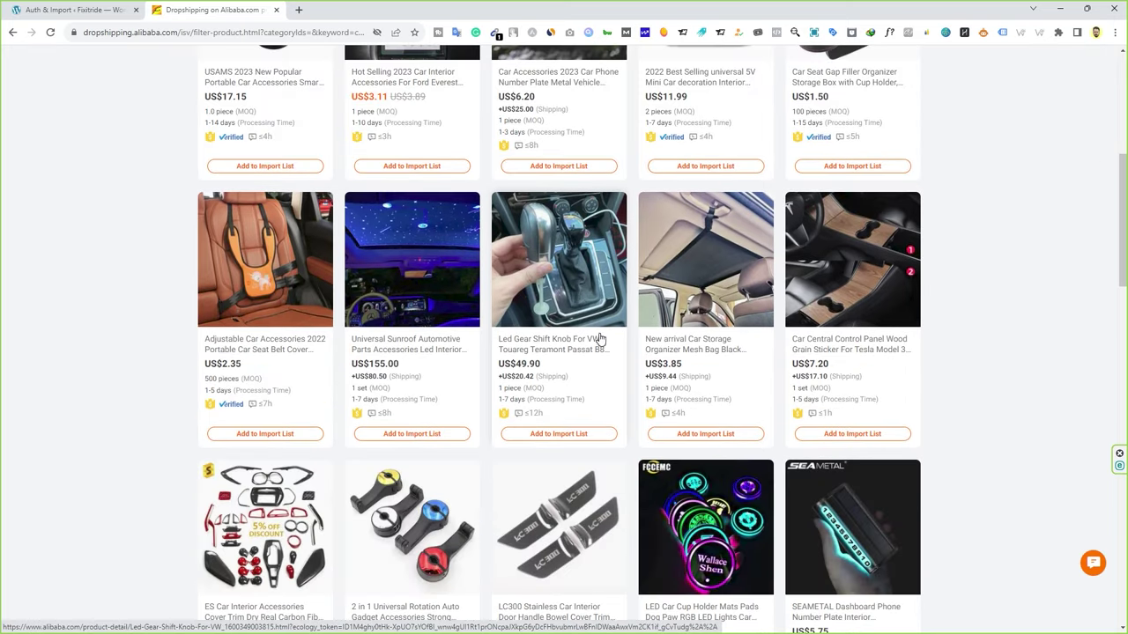
scroll(598, 339, down, 10)
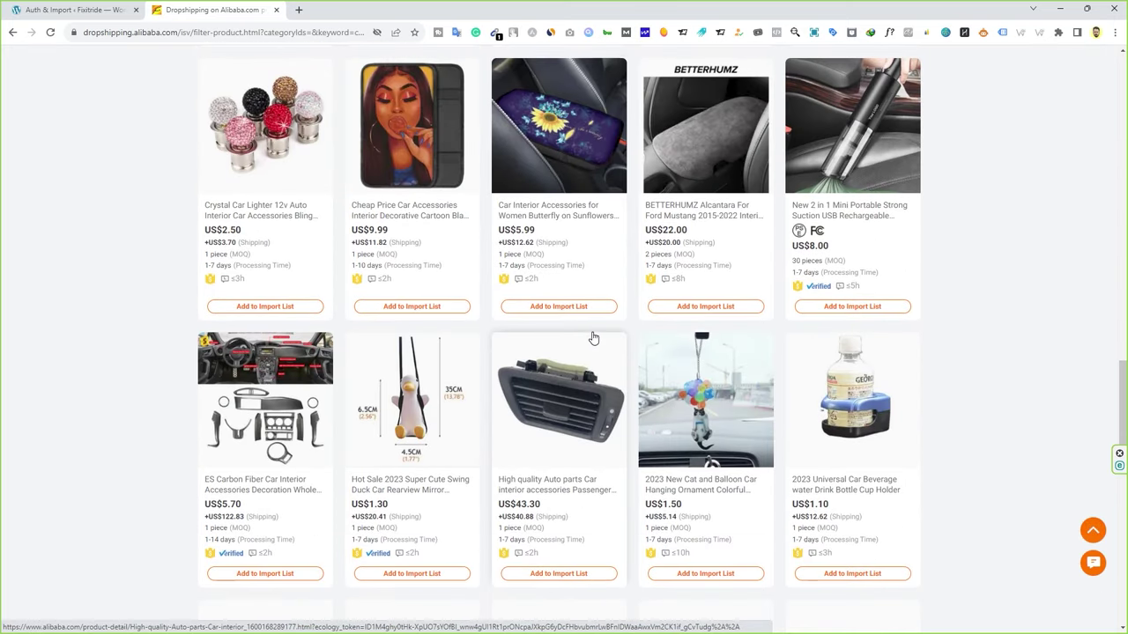
scroll(594, 338, down, 1)
scroll(632, 340, up, 5)
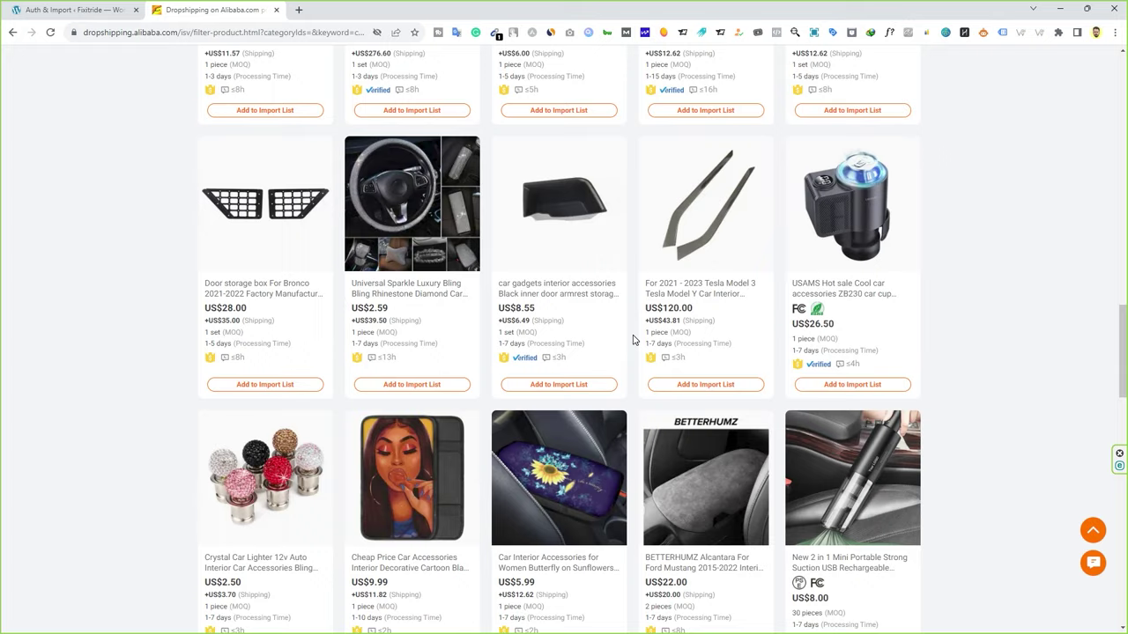
scroll(633, 340, down, 1)
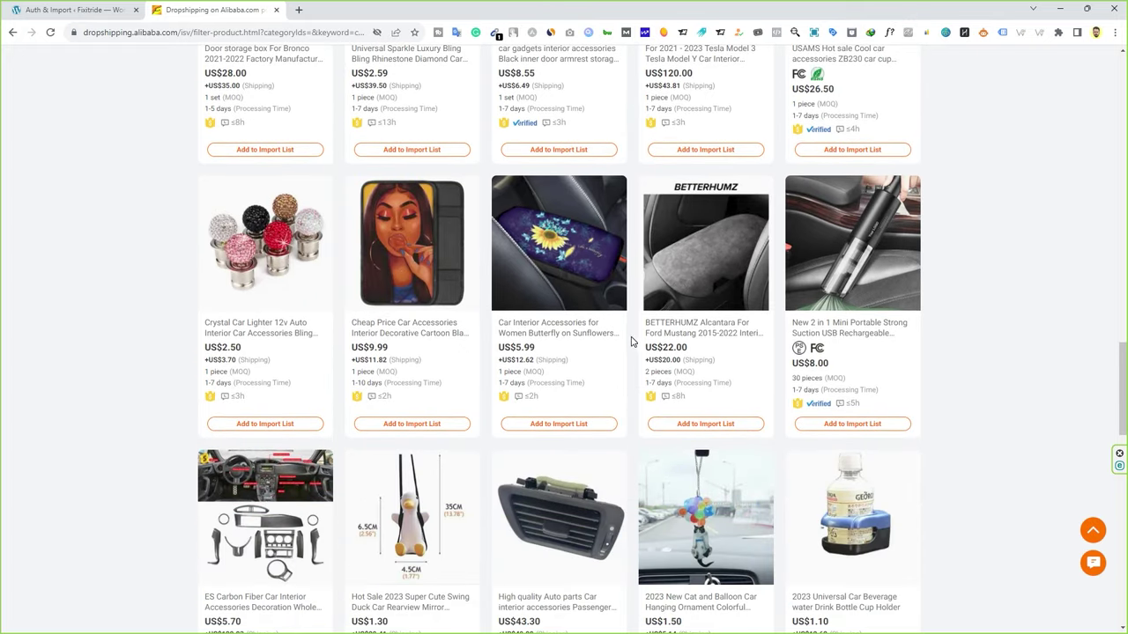
scroll(821, 407, down, 10)
click(853, 499)
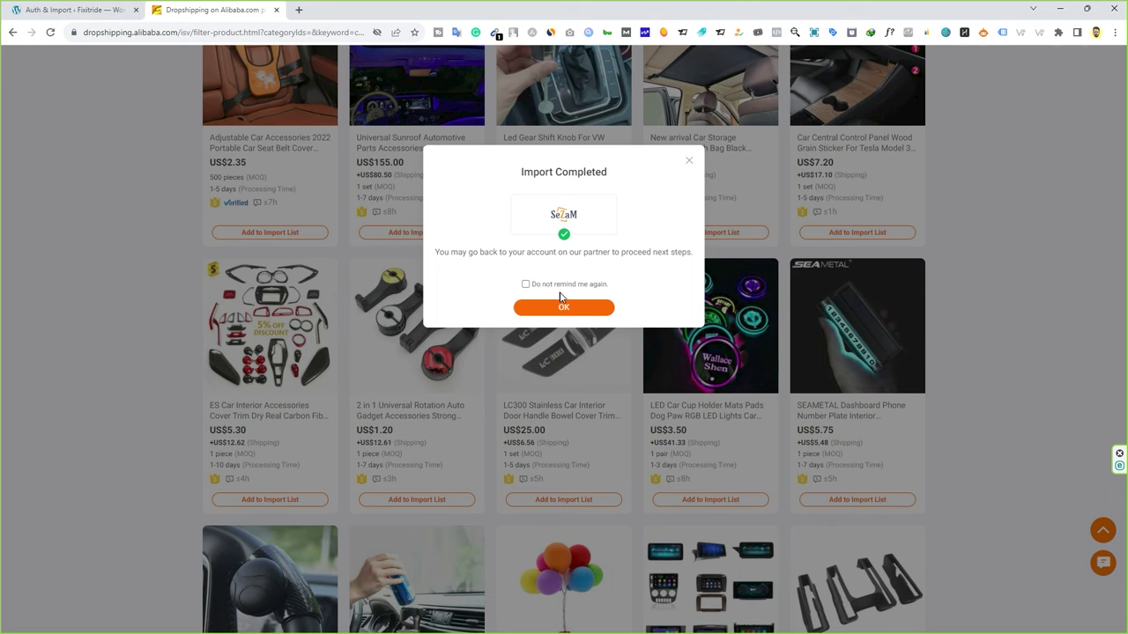
click(564, 308)
scroll(586, 313, up, 3)
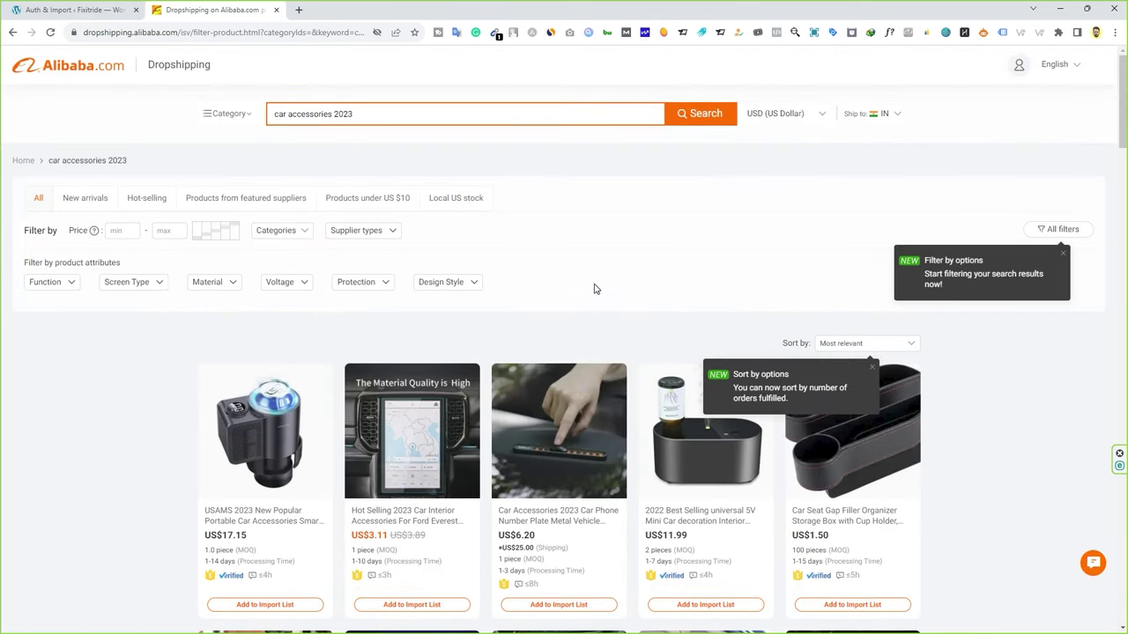
Import the Universal Sunroof lights again and acknowledge the completed import
scroll(597, 287, down, 5)
scroll(880, 411, down, 3)
scroll(705, 411, up, 3)
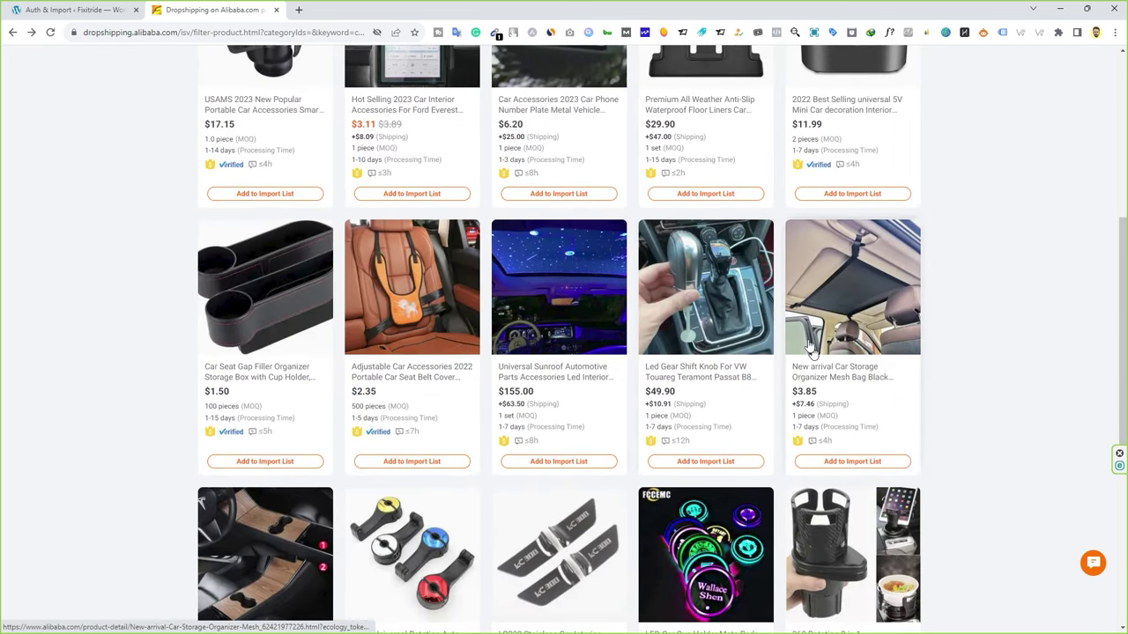
click(549, 408)
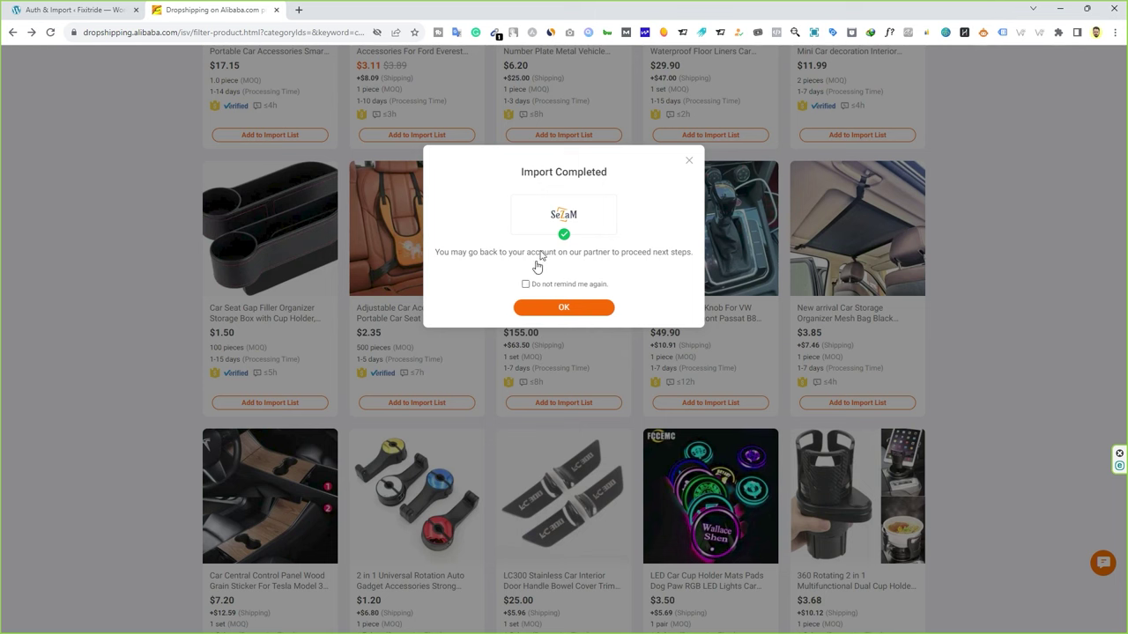
click(559, 304)
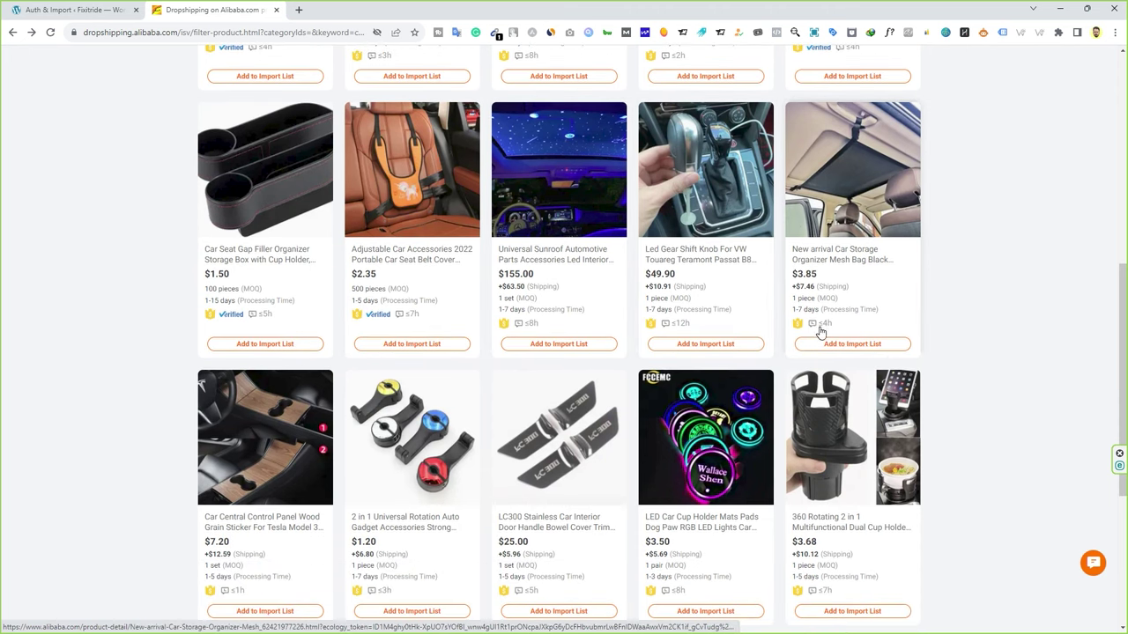
Browse the remaining results, then return to the Fixitride WordPress tab
scroll(789, 414, down, 2)
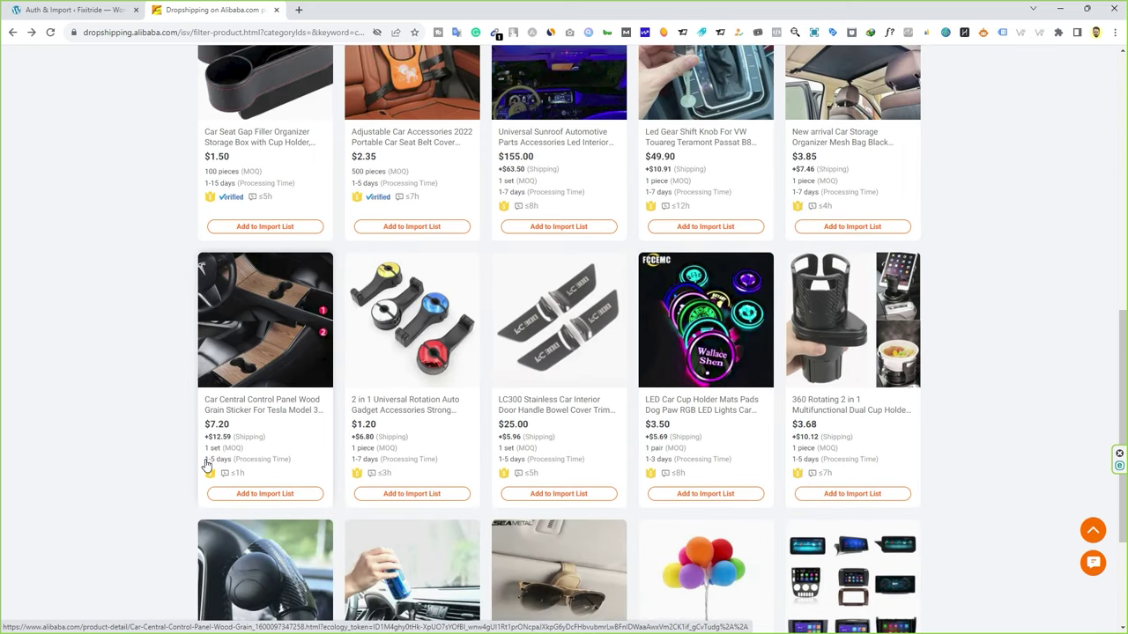
scroll(451, 437, down, 1)
scroll(451, 438, down, 1)
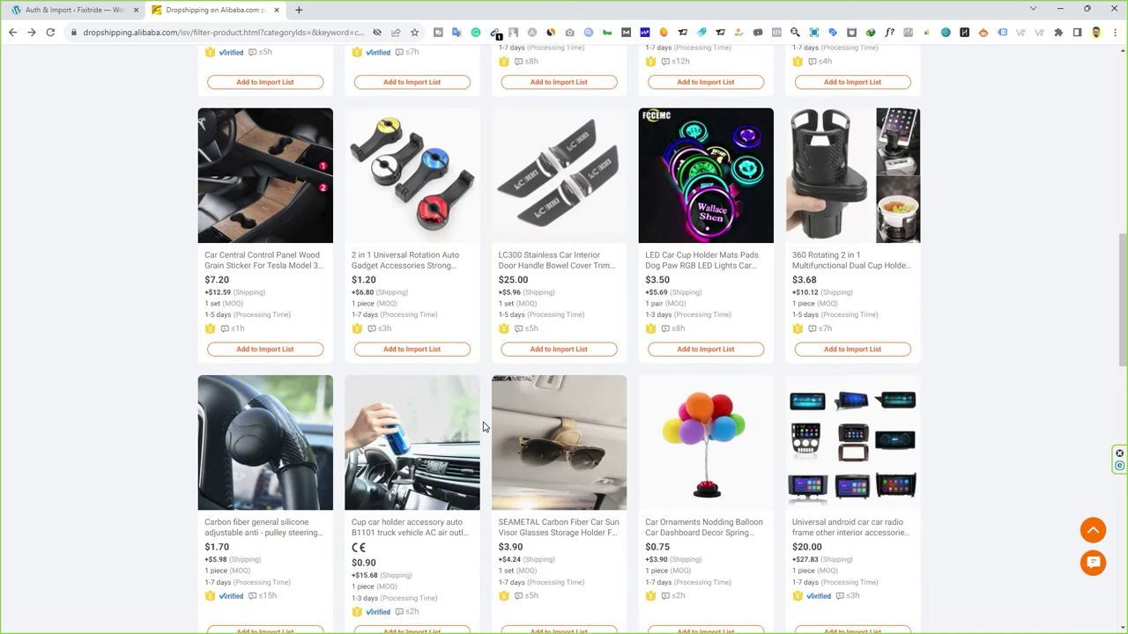
scroll(483, 426, up, 10)
click(53, 9)
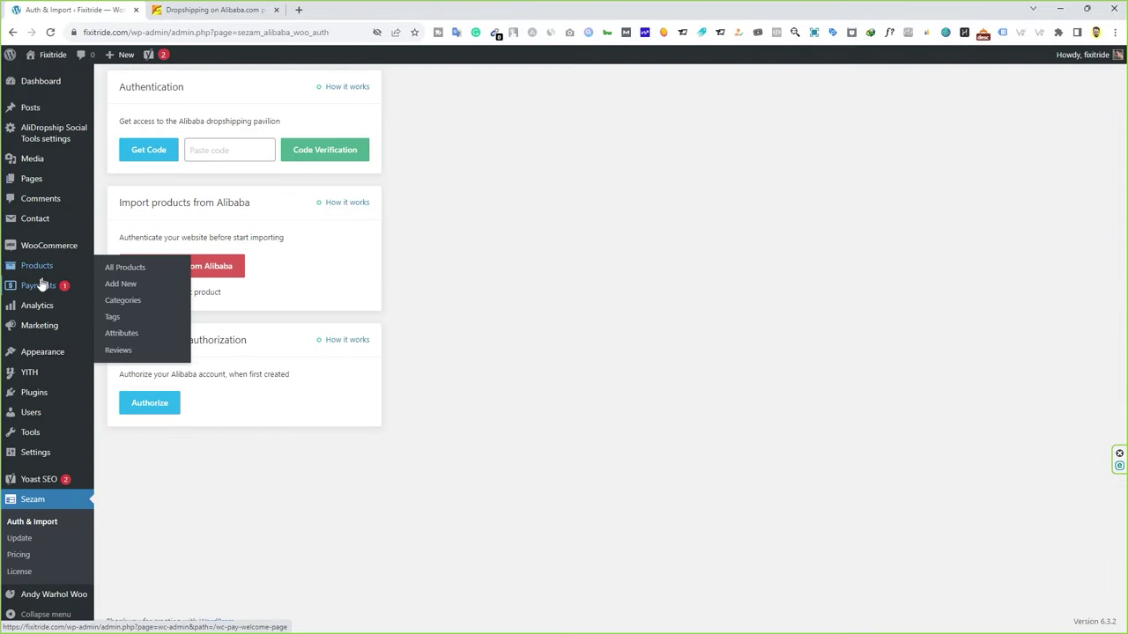
Open All Products in a new tab and launch the HOMEMORE product's preview in another tab
right_click(128, 276)
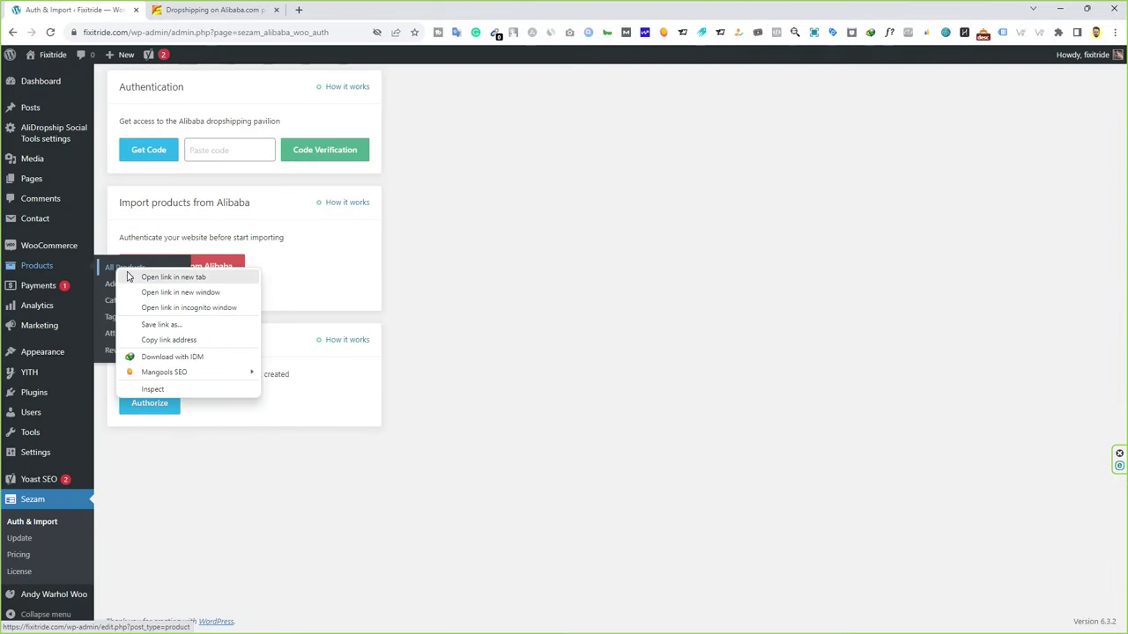
click(134, 278)
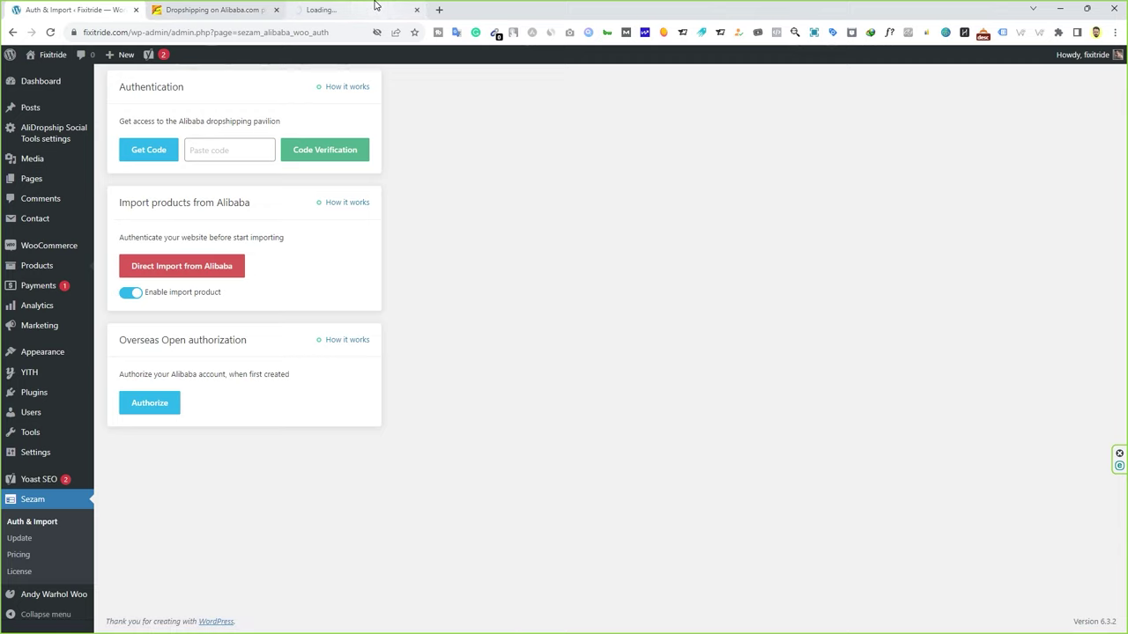
click(376, 7)
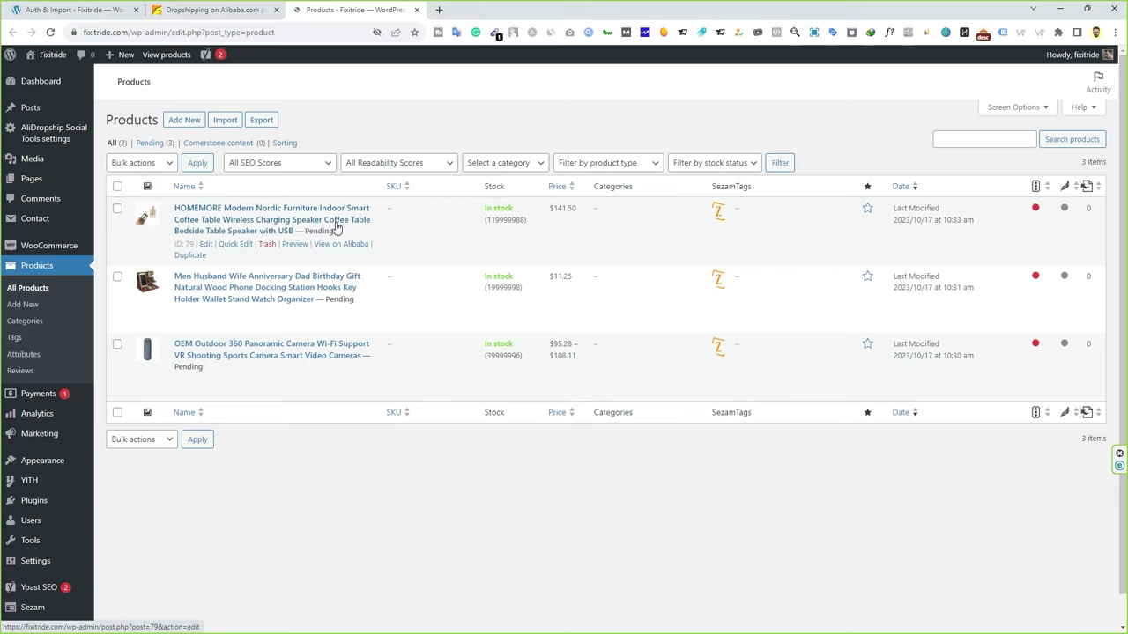
right_click(298, 247)
click(309, 257)
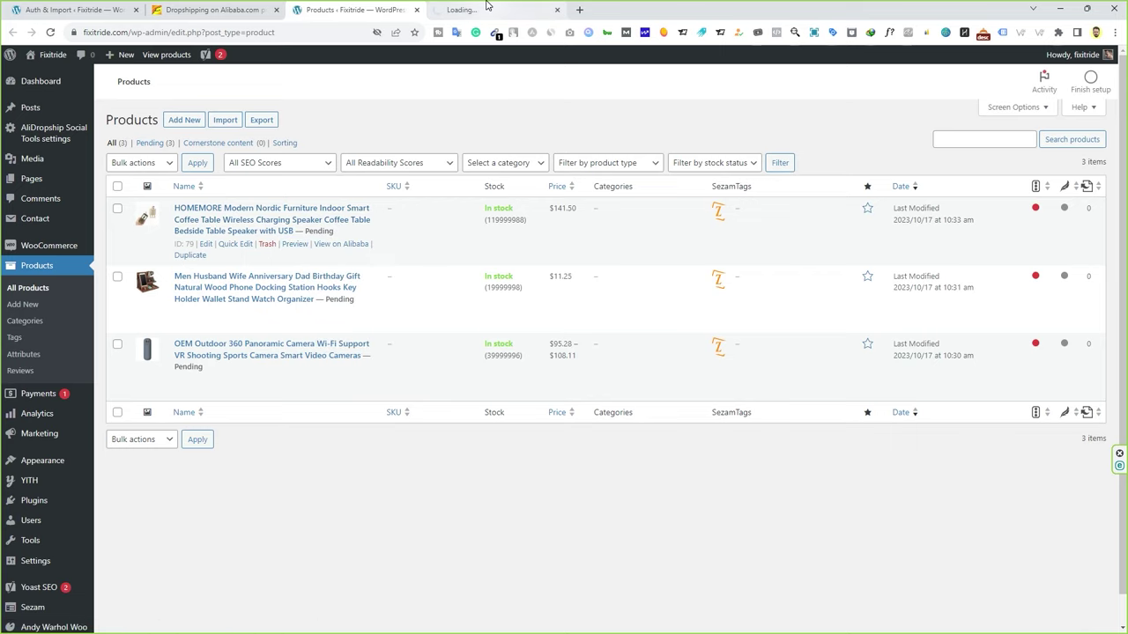
Browse the HOMEMORE preview's product photos, including the battery feature image
click(489, 10)
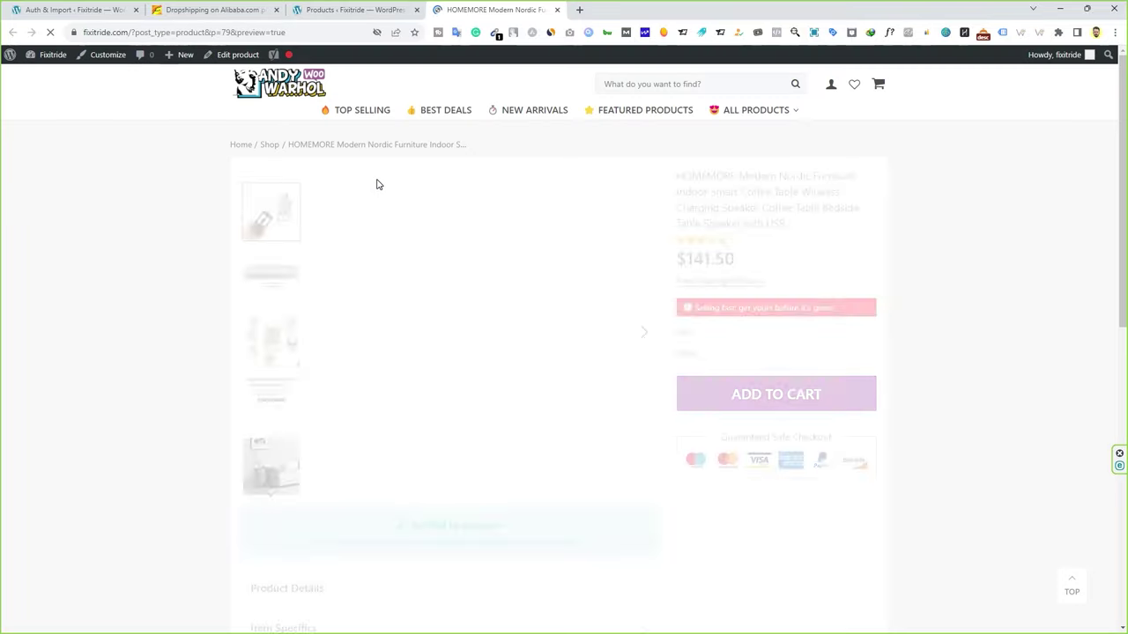
scroll(489, 209, down, 3)
scroll(493, 213, down, 5)
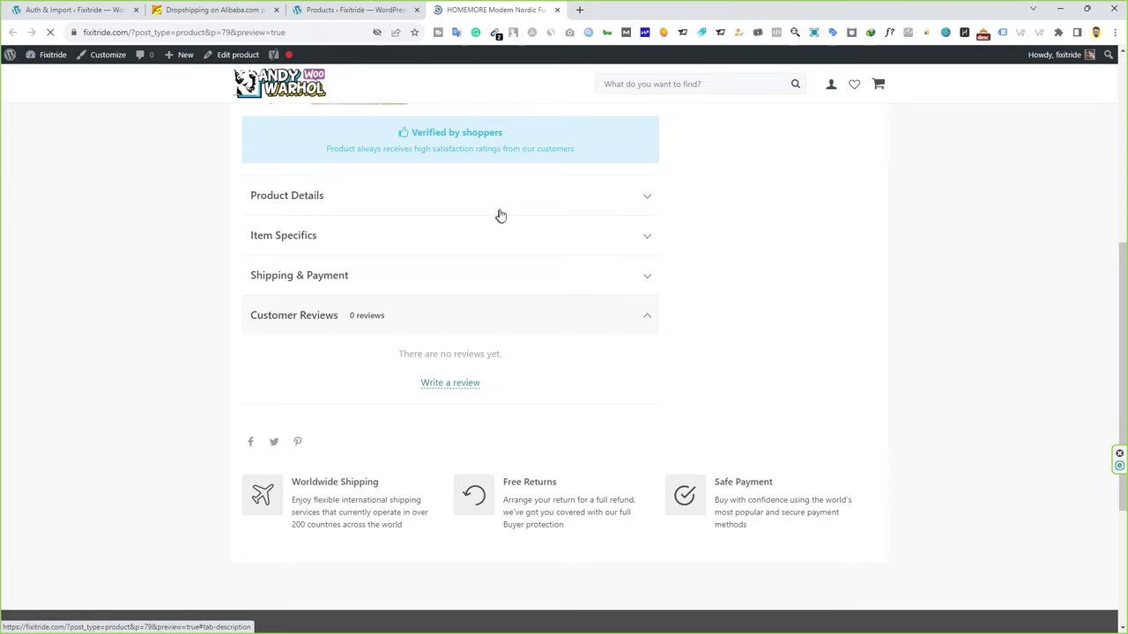
scroll(513, 217, up, 7)
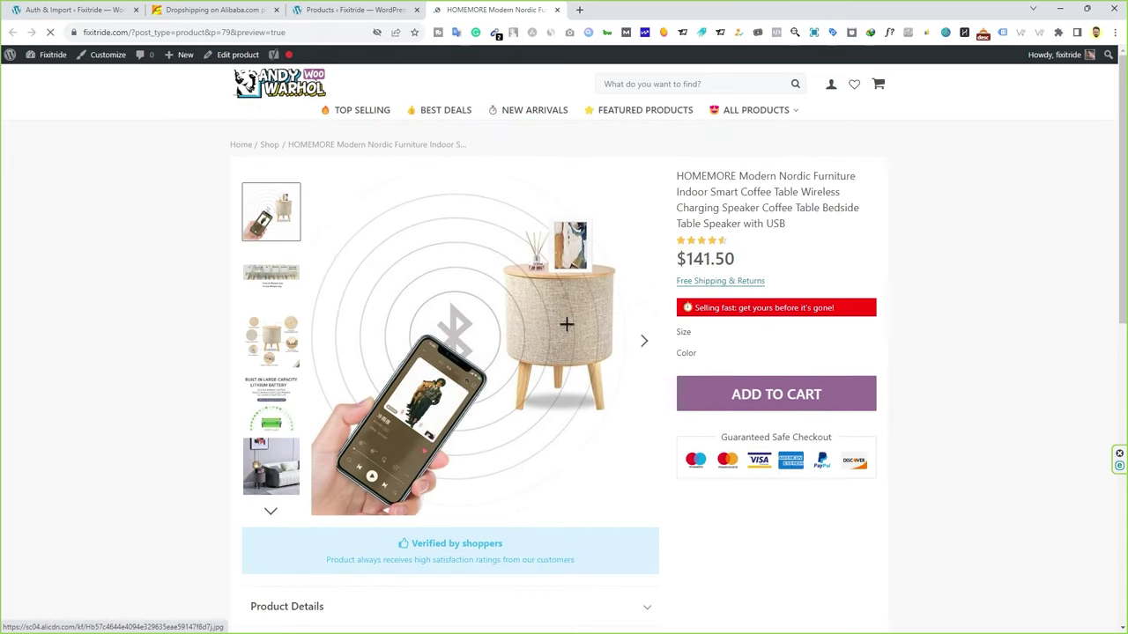
click(273, 336)
click(272, 402)
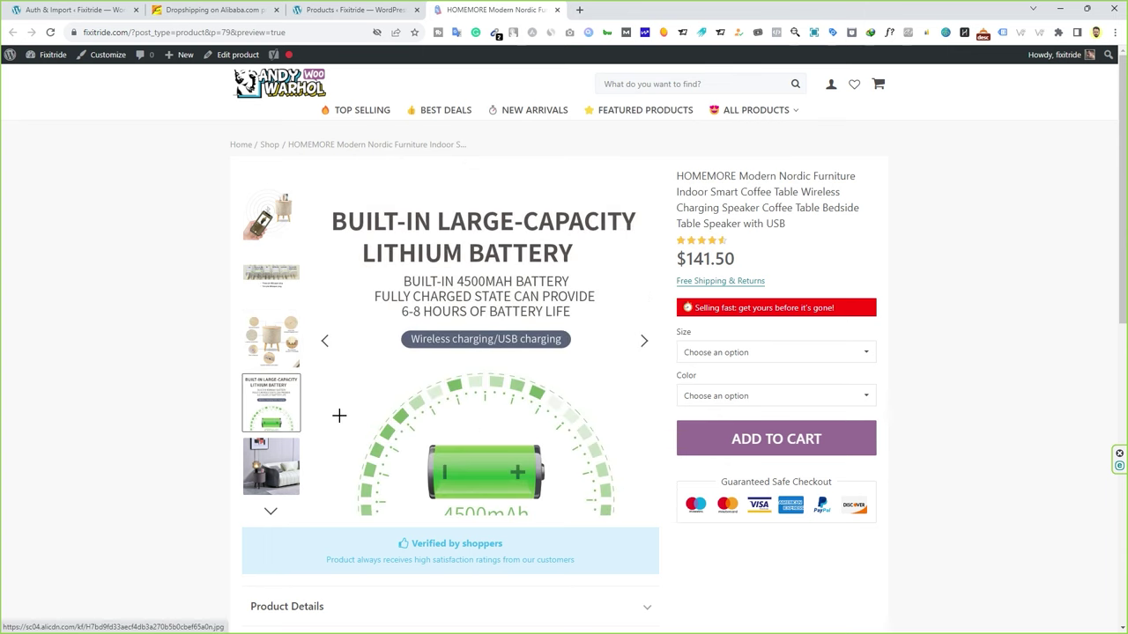
scroll(339, 414, down, 1)
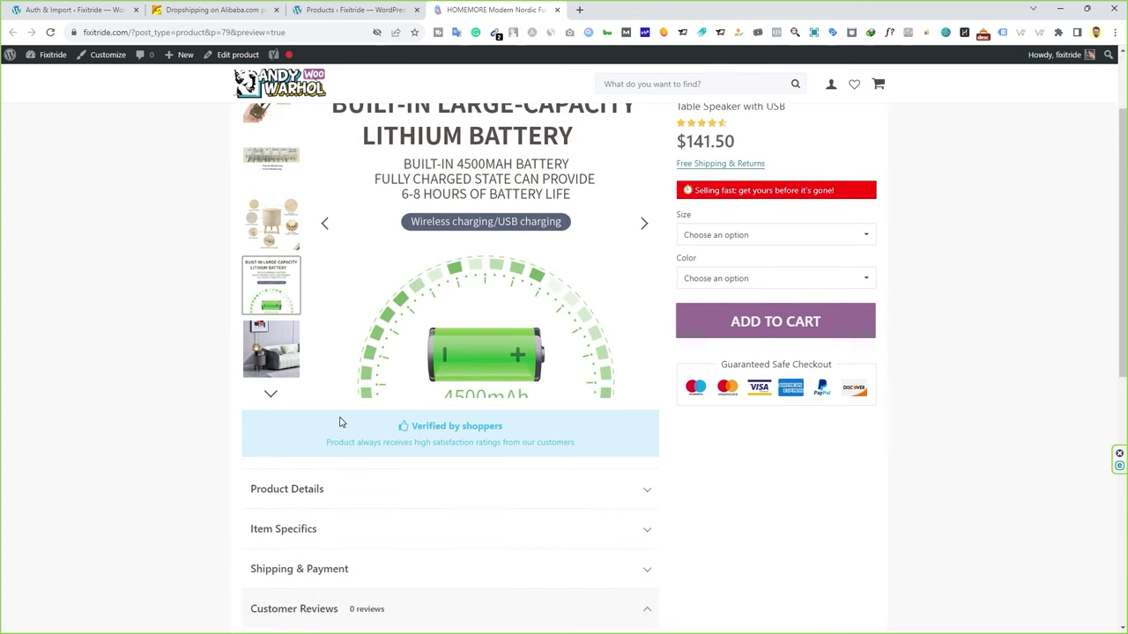
scroll(326, 449, down, 2)
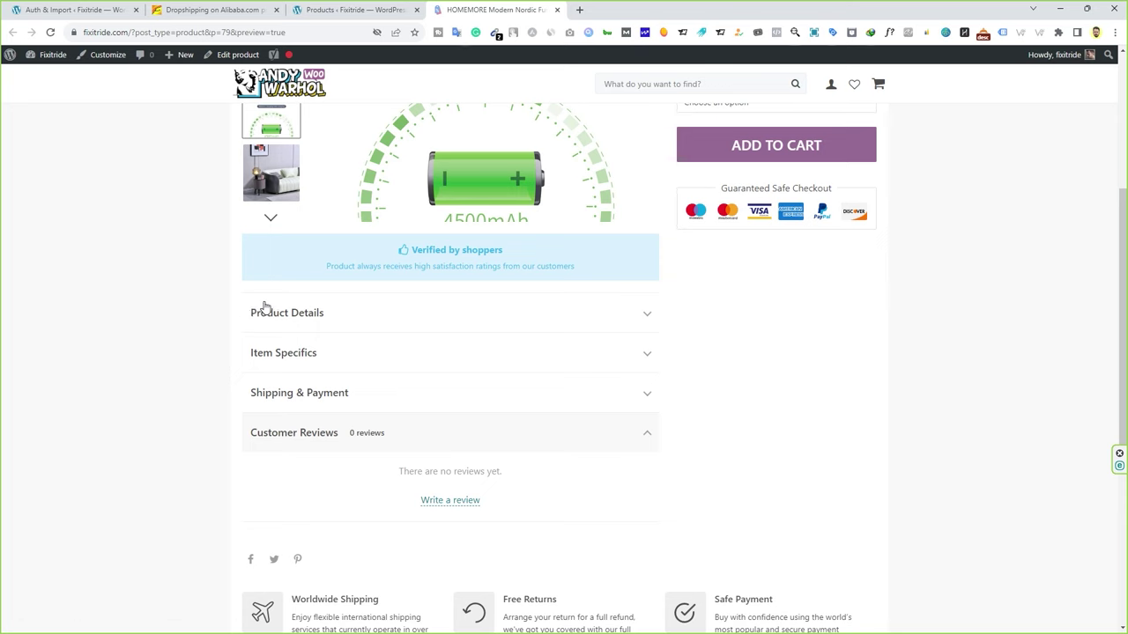
Expand Product Details, read through the $141.50 listing, and close the preview tab
click(335, 320)
scroll(339, 334, down, 2)
scroll(341, 349, down, 8)
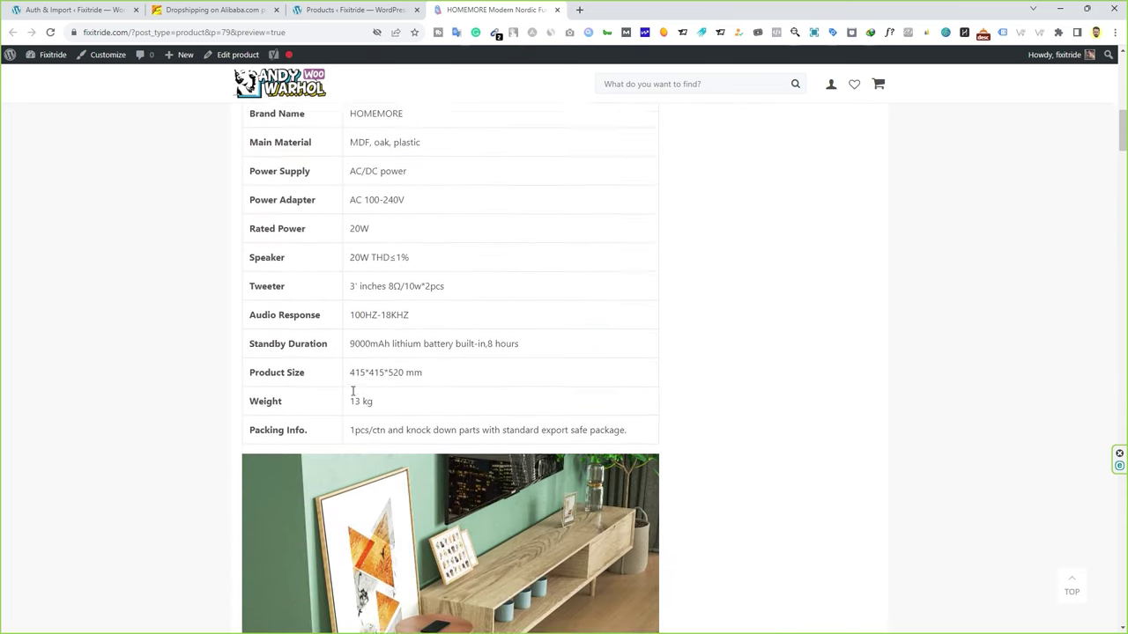
scroll(355, 408, down, 17)
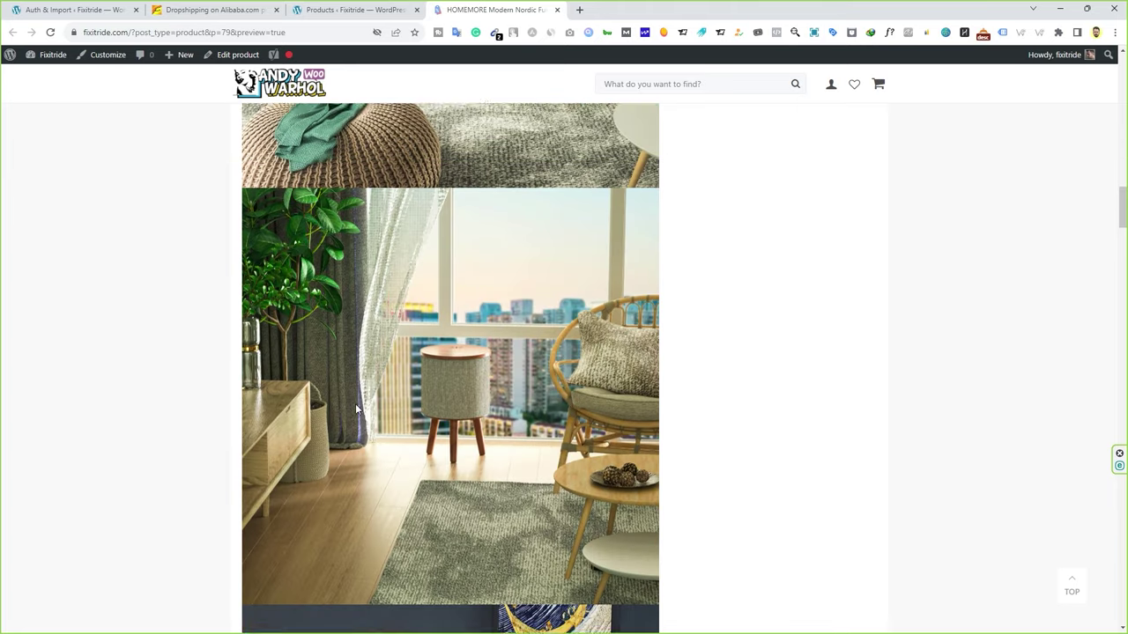
scroll(358, 416, down, 6)
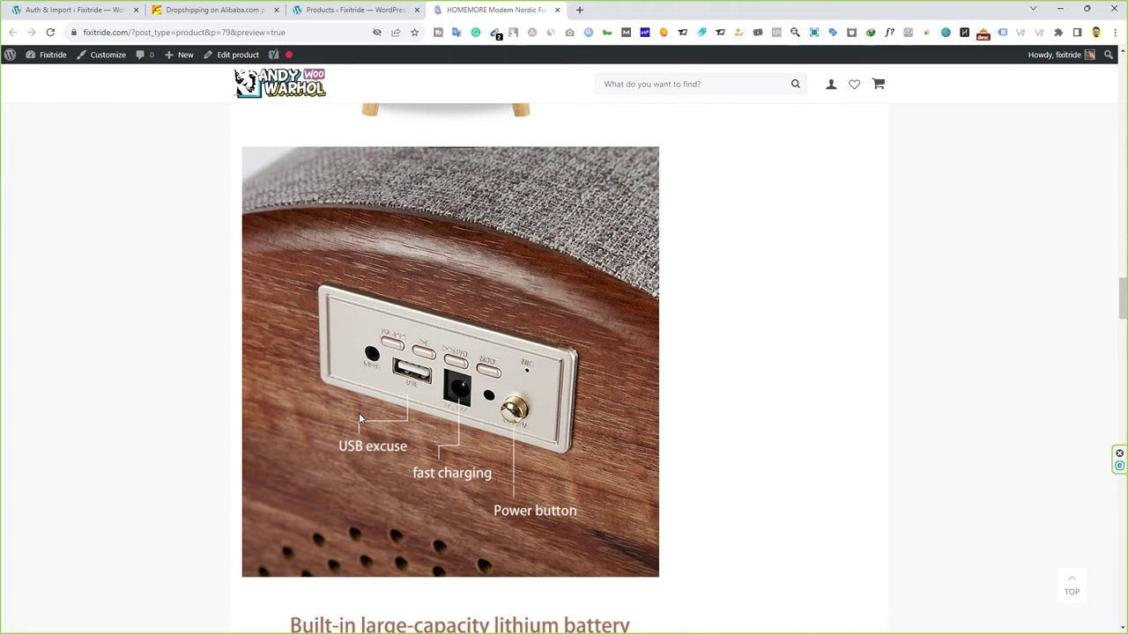
scroll(358, 416, down, 3)
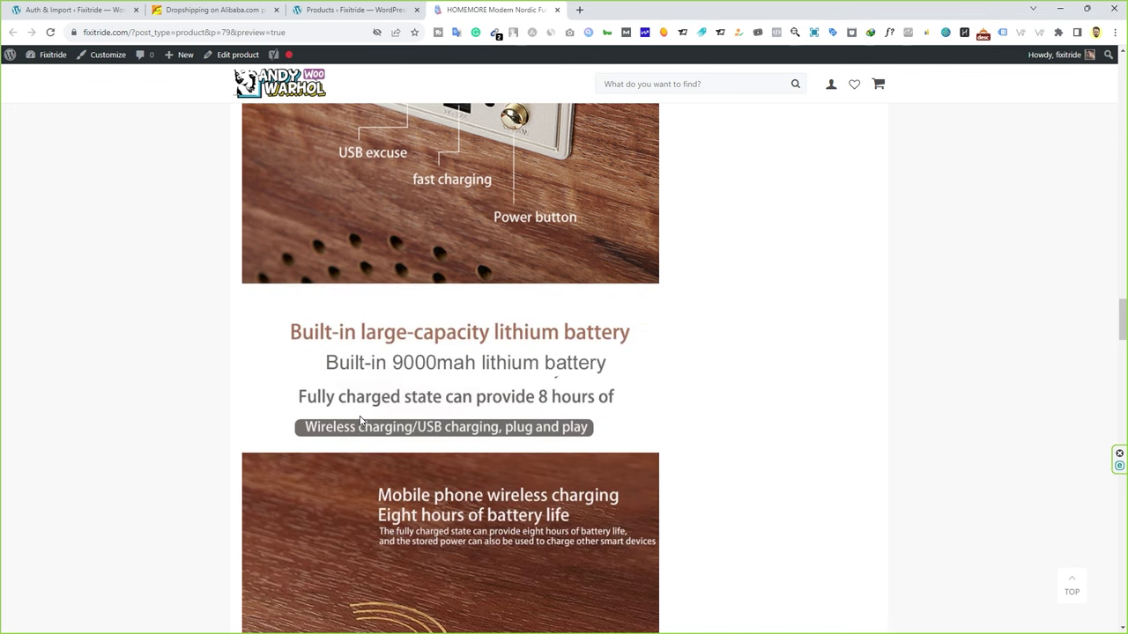
scroll(360, 422, down, 8)
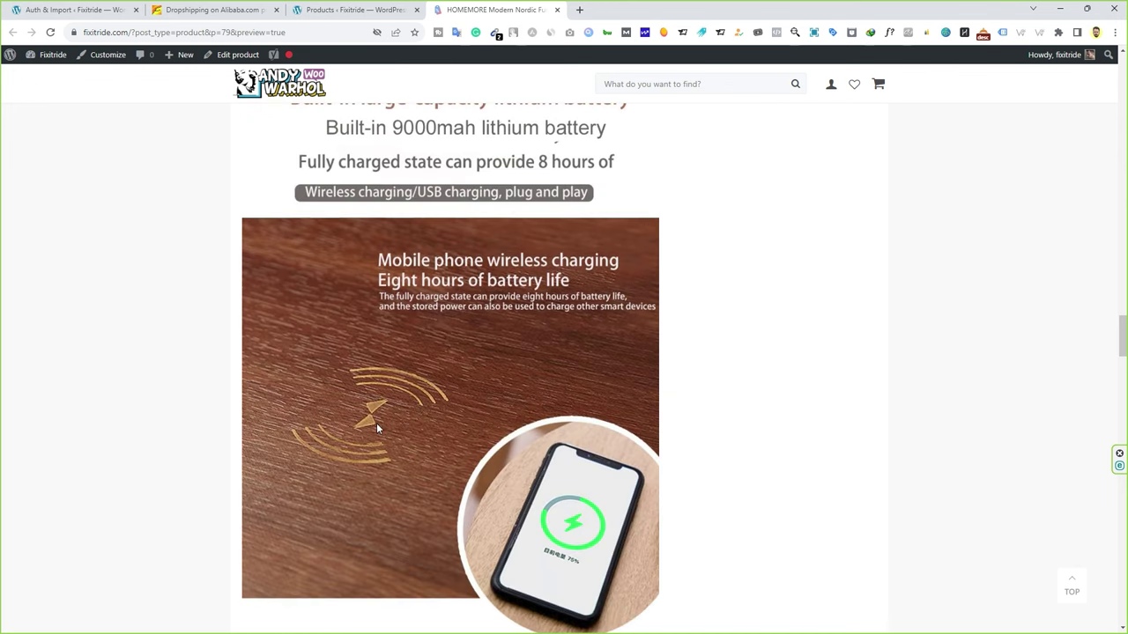
scroll(376, 423, up, 13)
scroll(396, 424, up, 15)
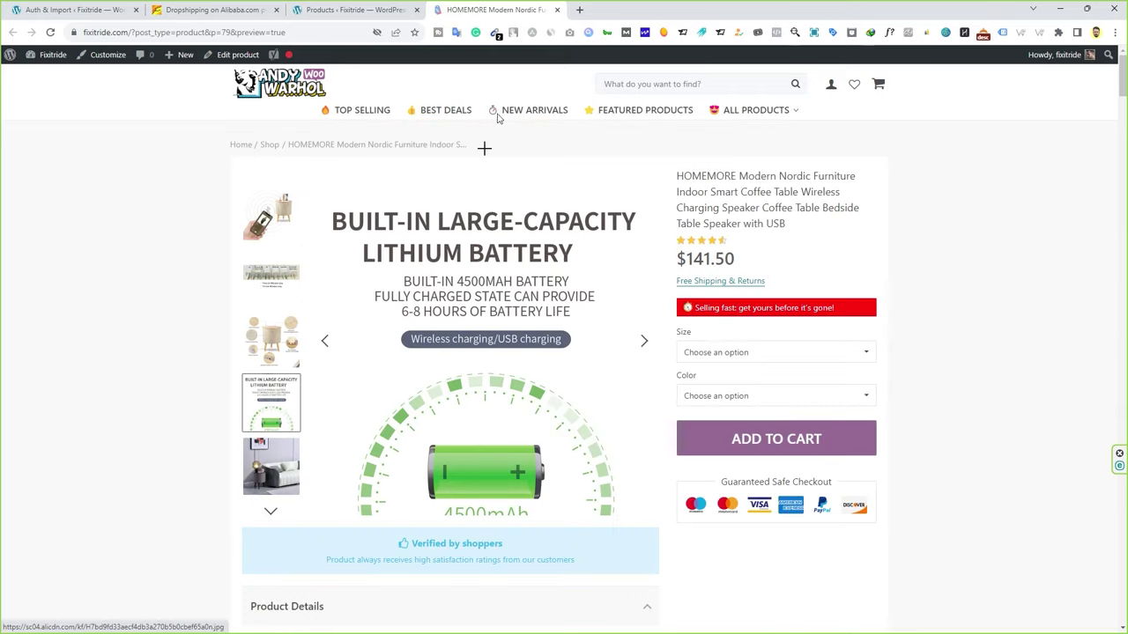
click(557, 10)
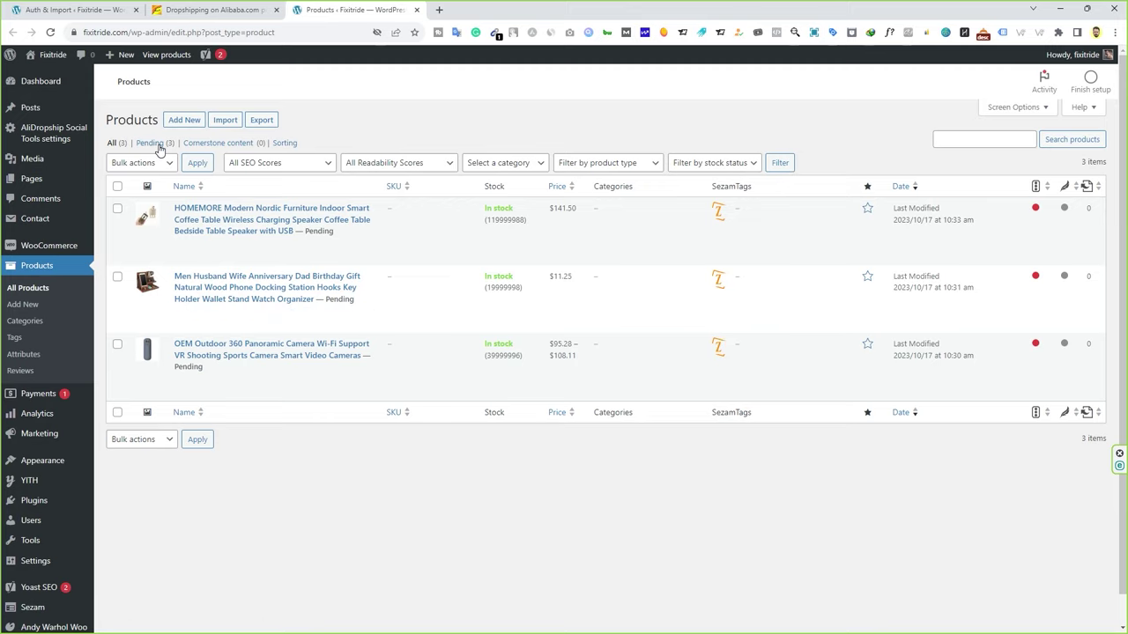
Open the first product's editor in a new tab, then close it and the Products and Alibaba tabs
right_click(212, 249)
click(251, 253)
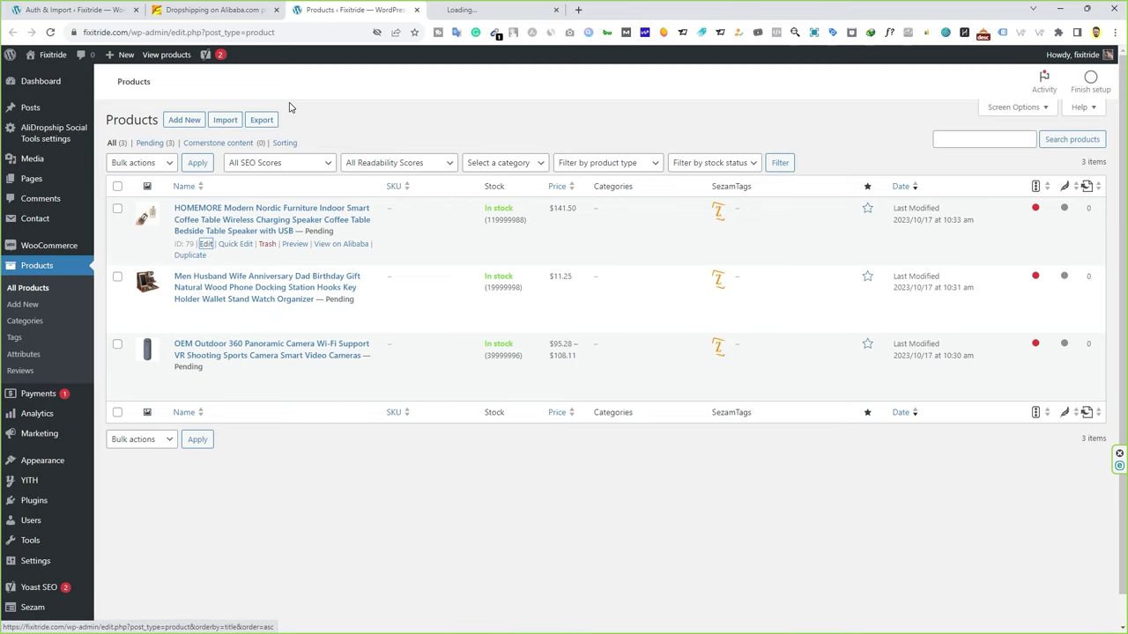
click(517, 6)
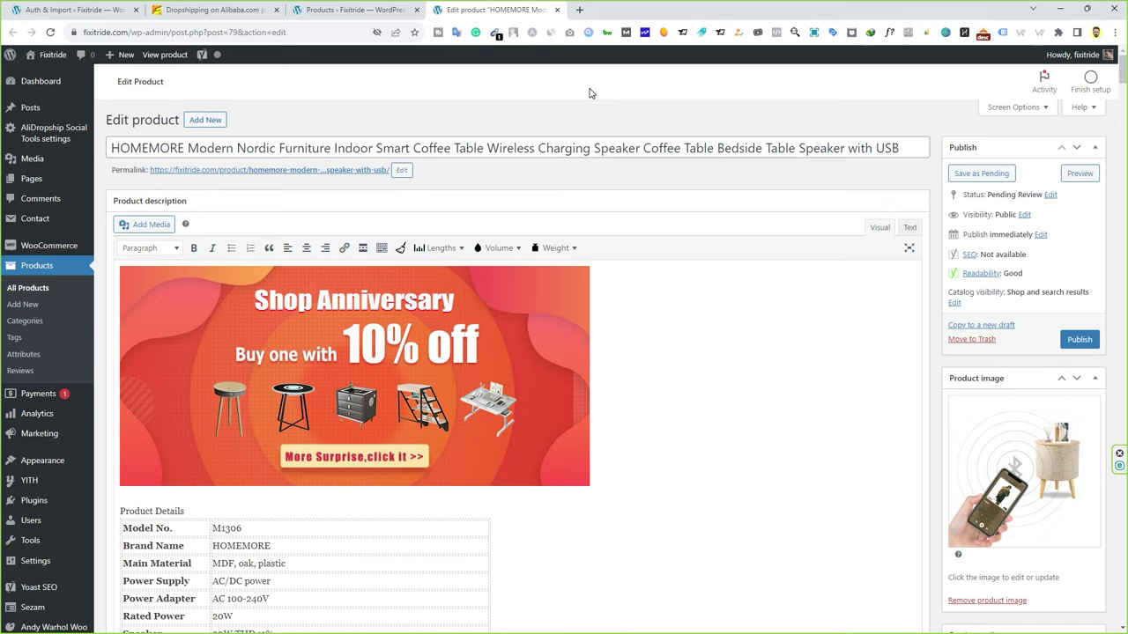
click(558, 10)
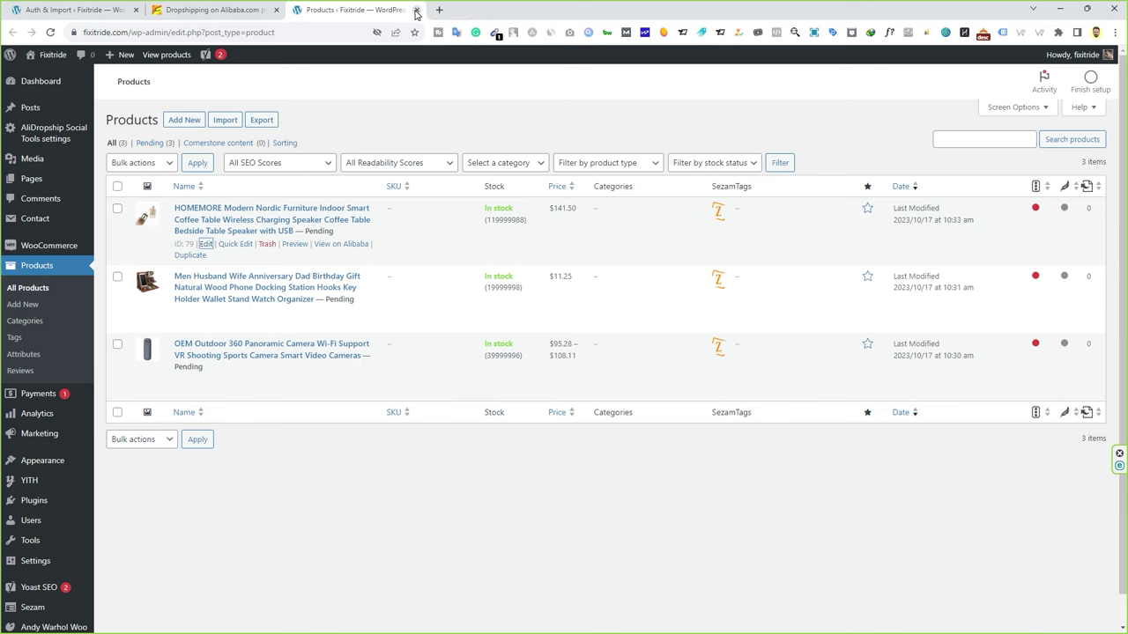
click(416, 11)
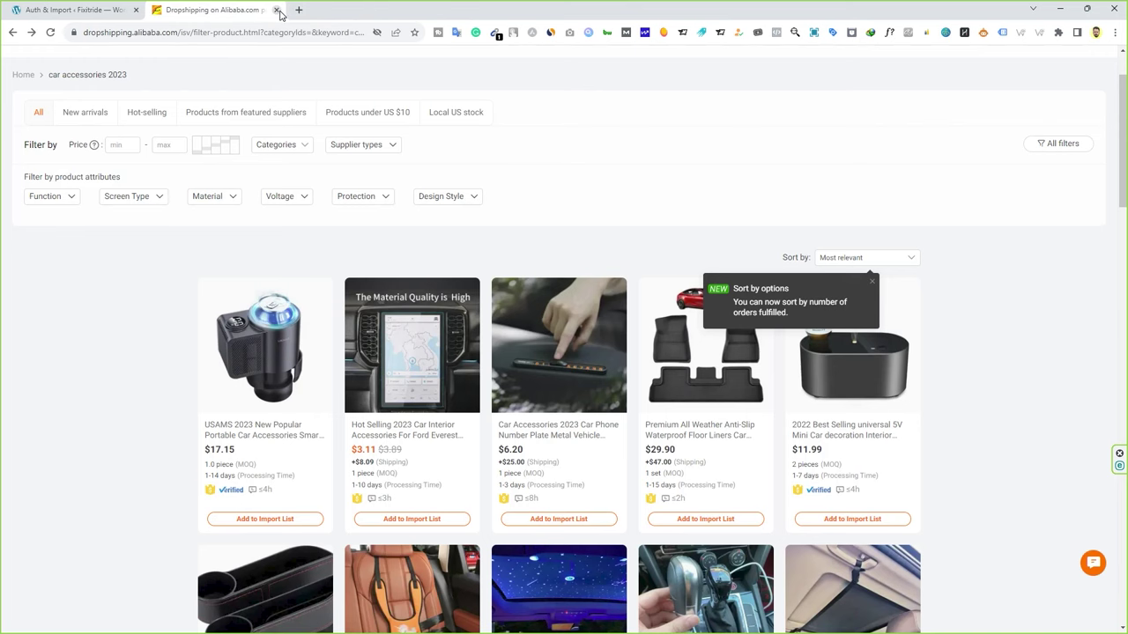
click(277, 10)
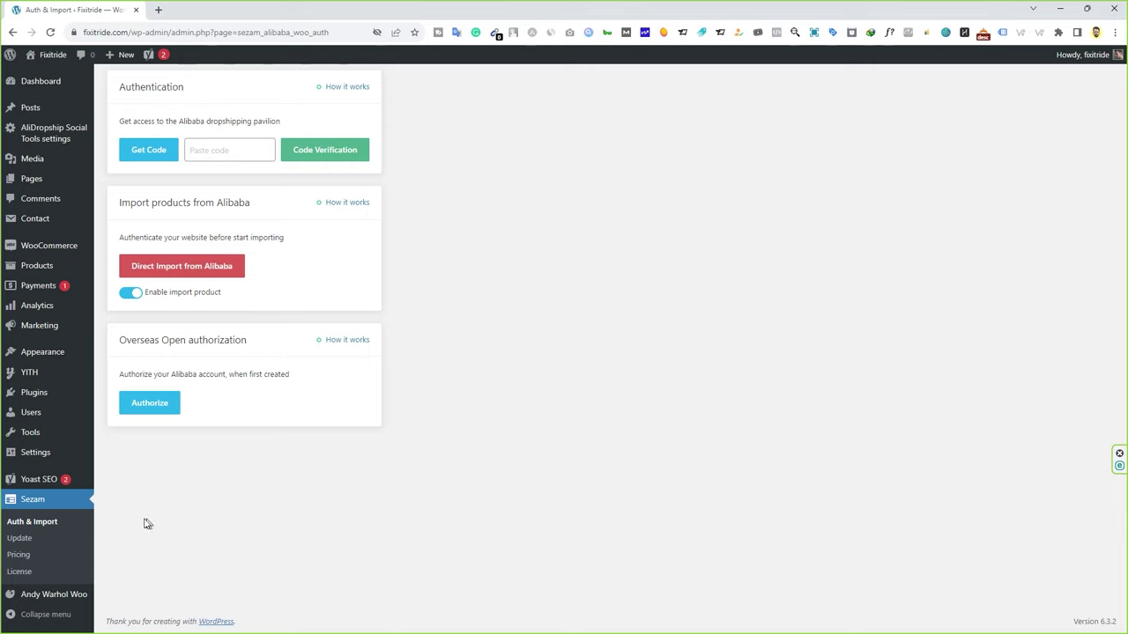
Open Sezam's Update settings and keep updates applied to All Categories
click(19, 538)
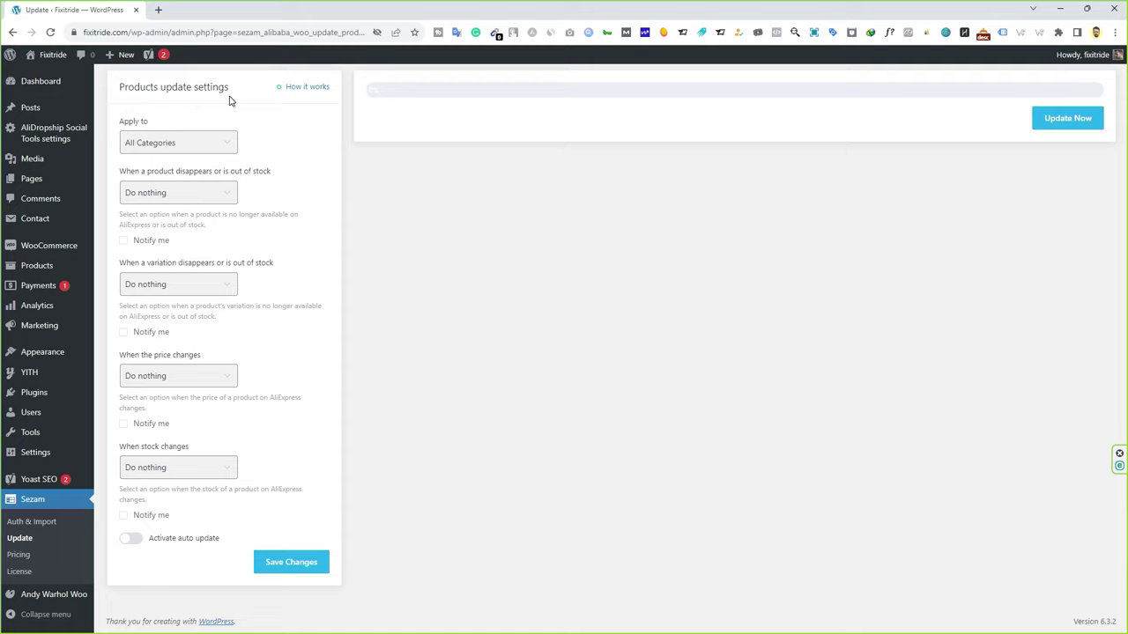
click(168, 146)
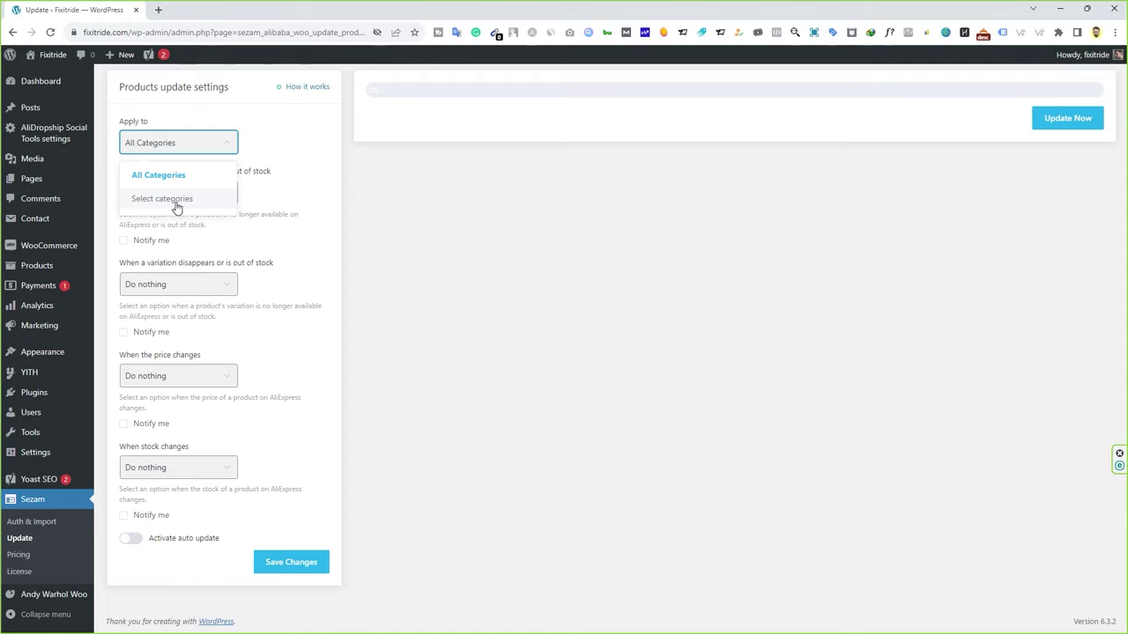
click(365, 184)
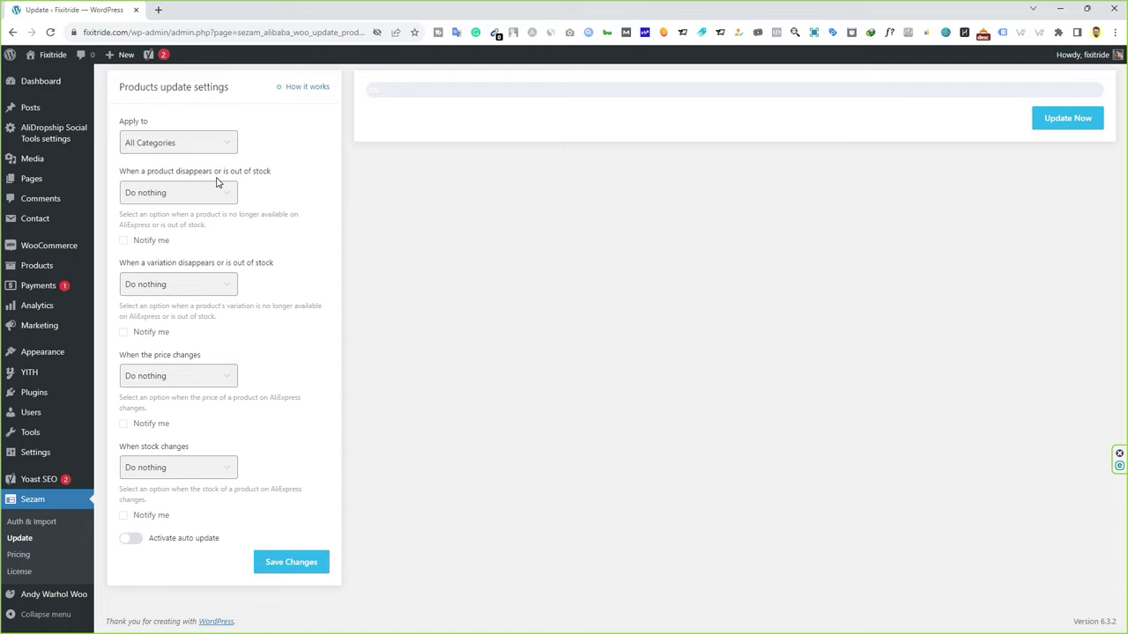
Set disappeared products to Send to draft/restore and enable Notify me
click(152, 201)
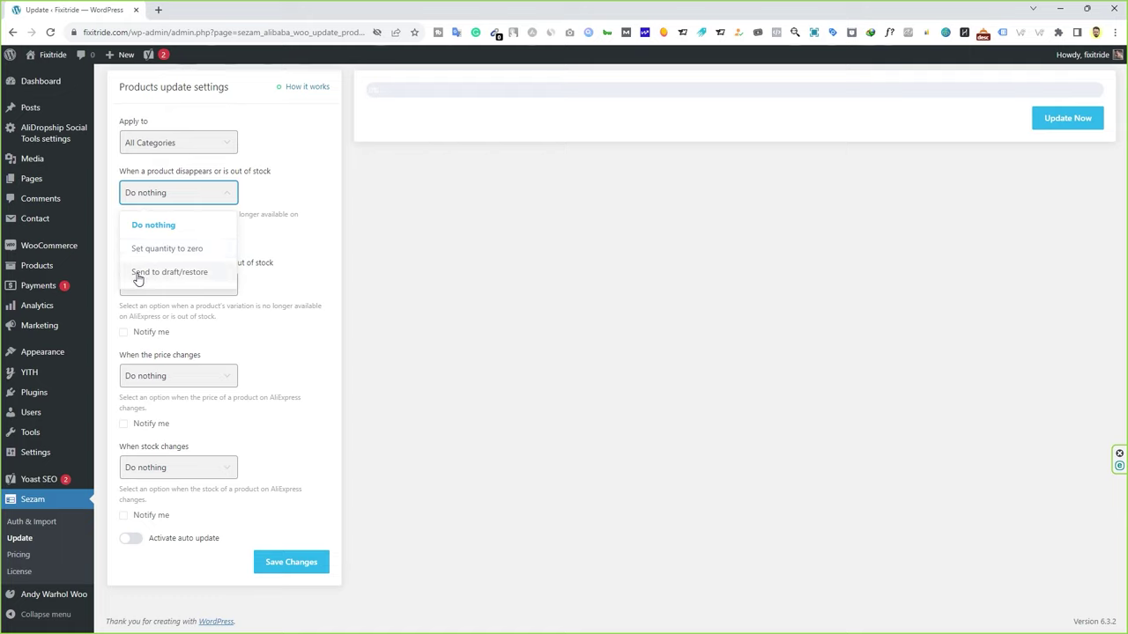
click(179, 255)
click(189, 194)
click(177, 273)
click(188, 192)
click(310, 216)
click(151, 241)
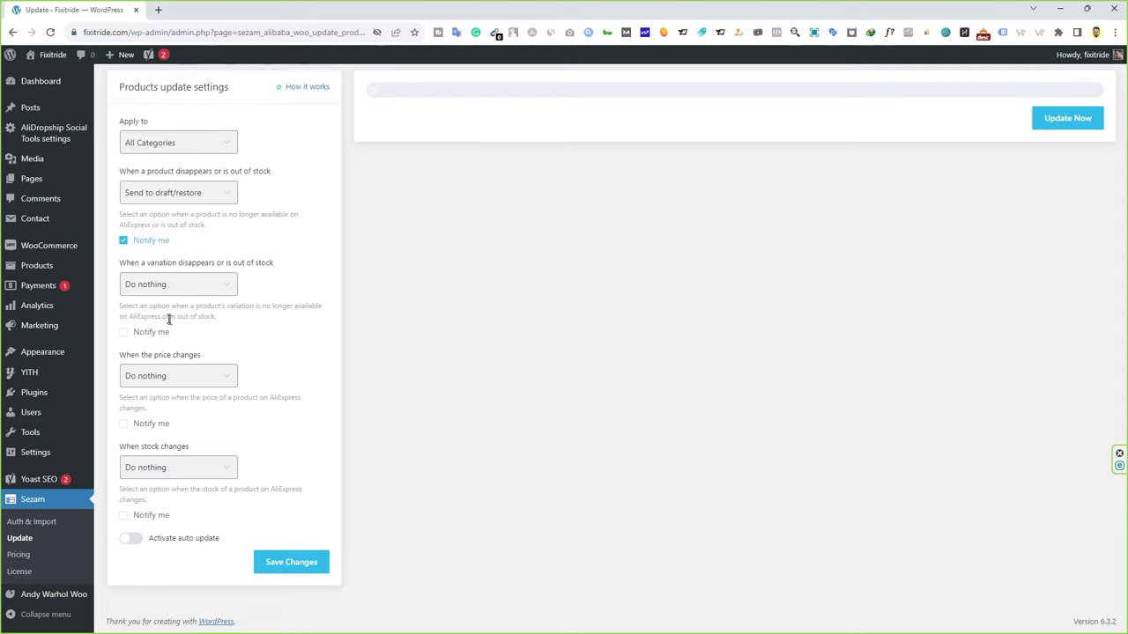
Set disappeared variations to zero quantity, with a notification
click(179, 286)
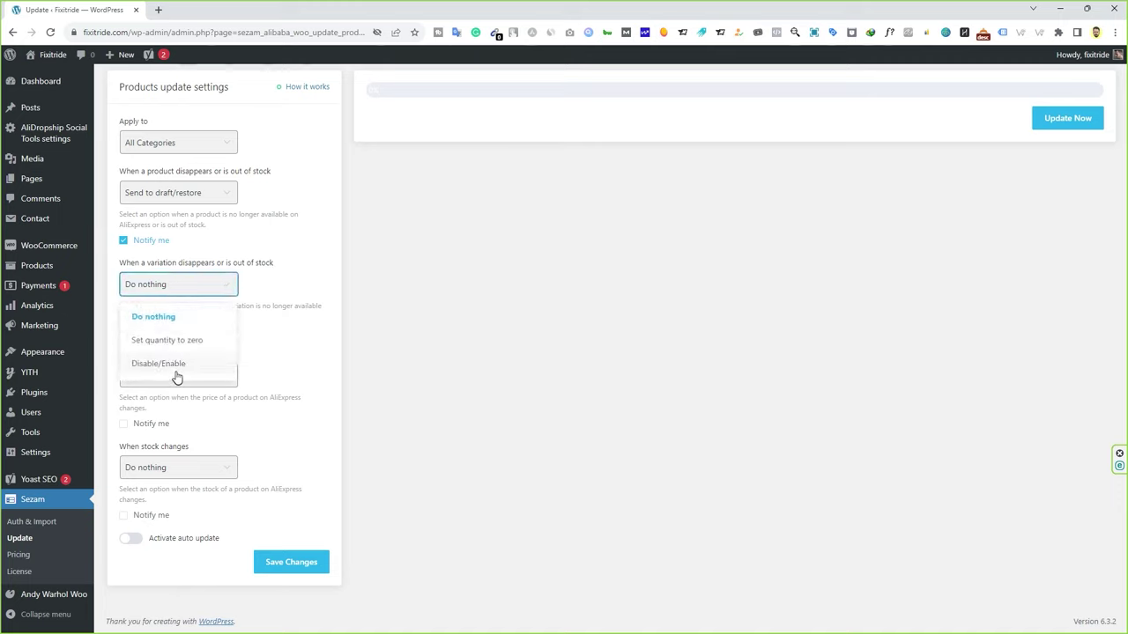
click(157, 342)
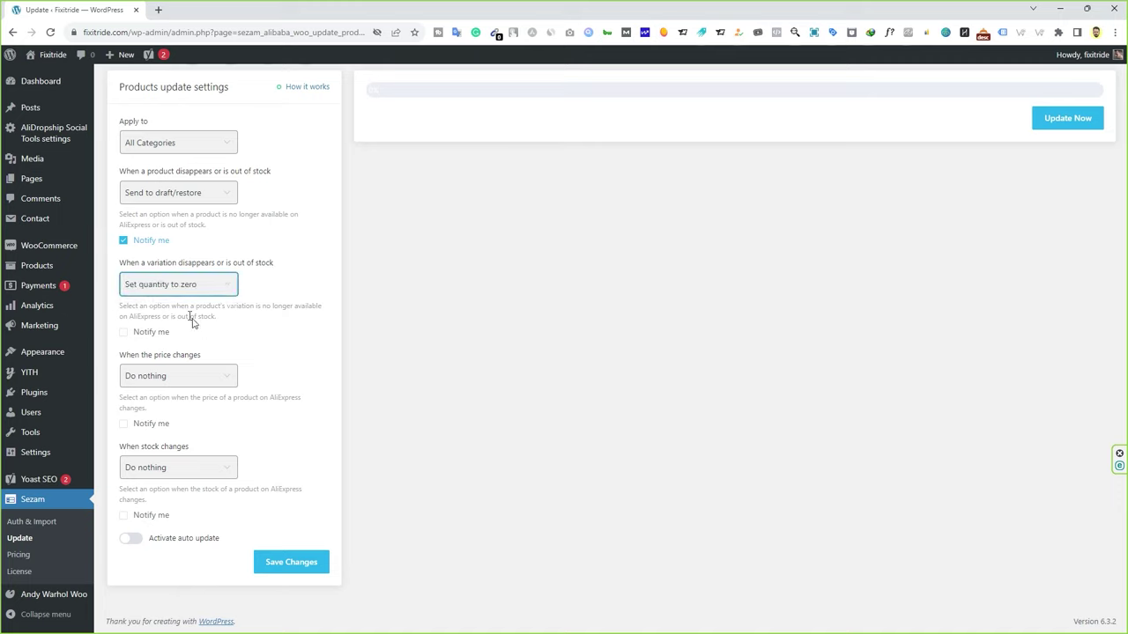
click(146, 284)
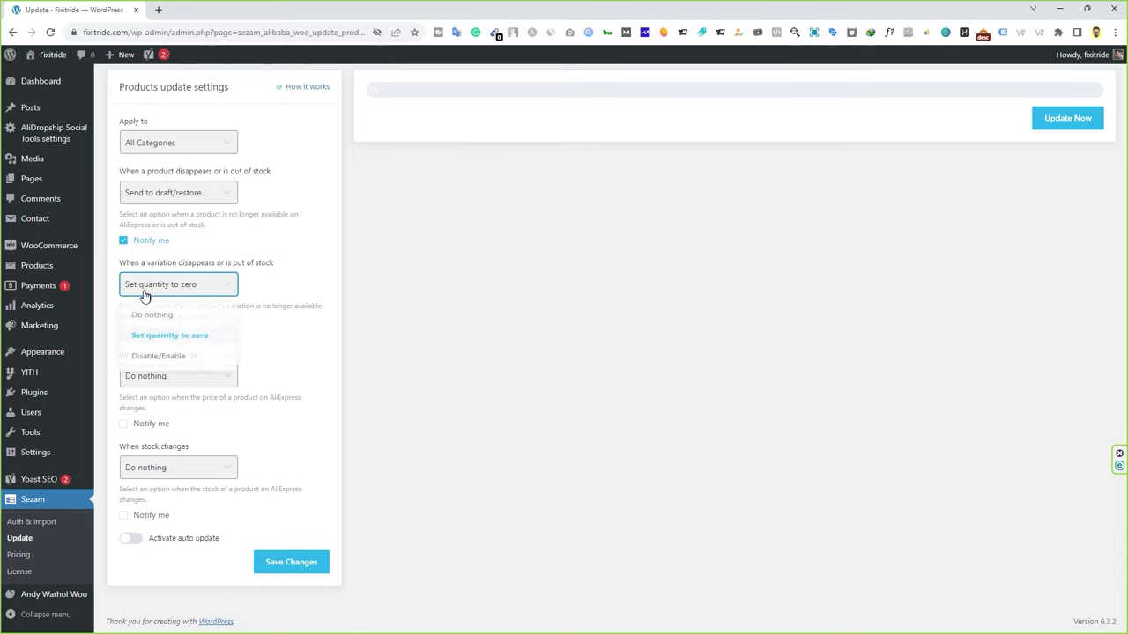
click(156, 342)
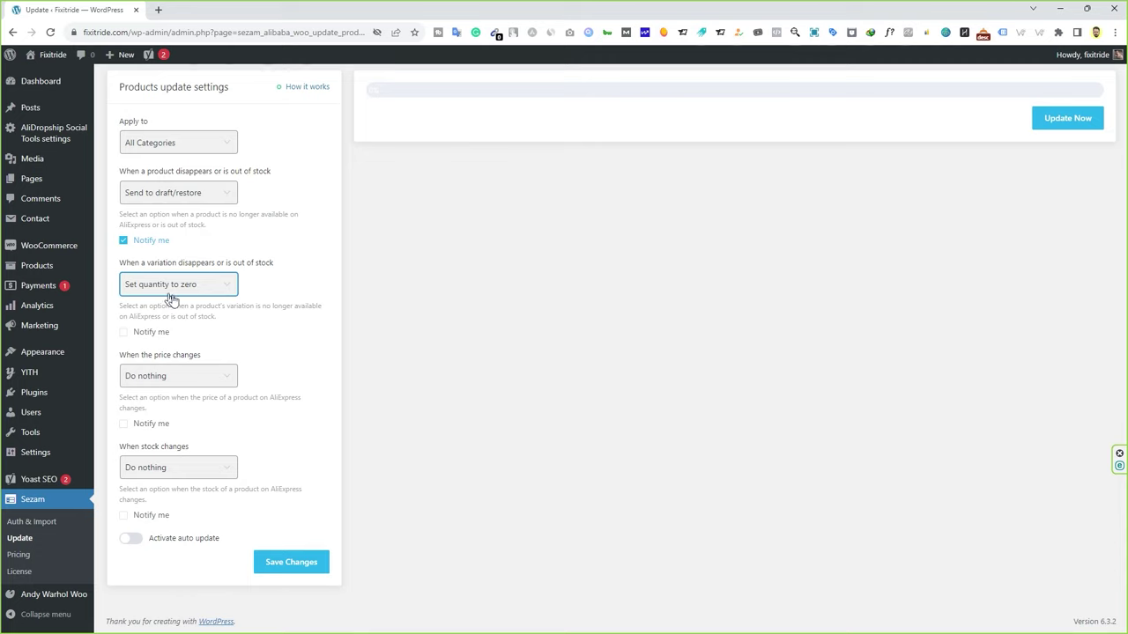
click(124, 333)
Update prices and stock automatically when they change, with notifications for each
click(174, 379)
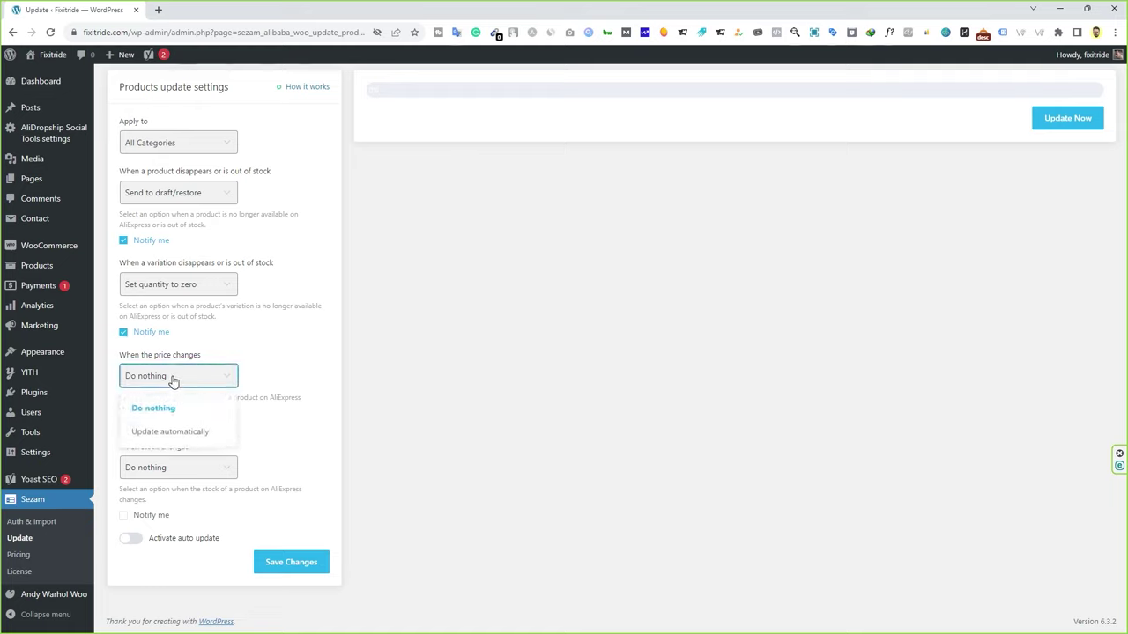
click(181, 433)
click(266, 384)
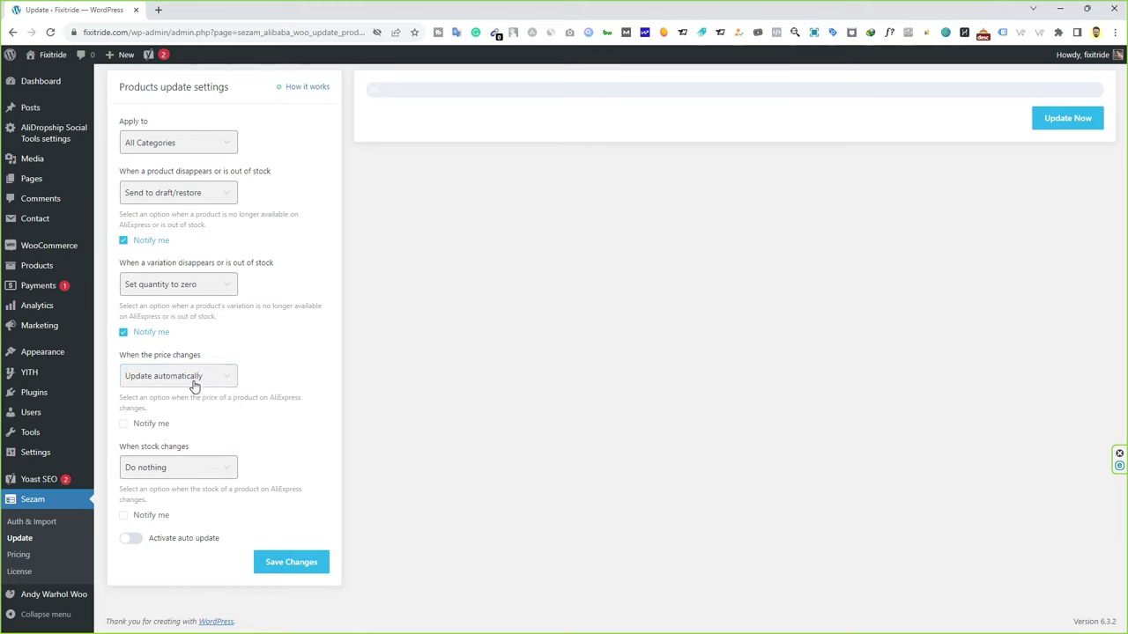
click(133, 425)
click(171, 468)
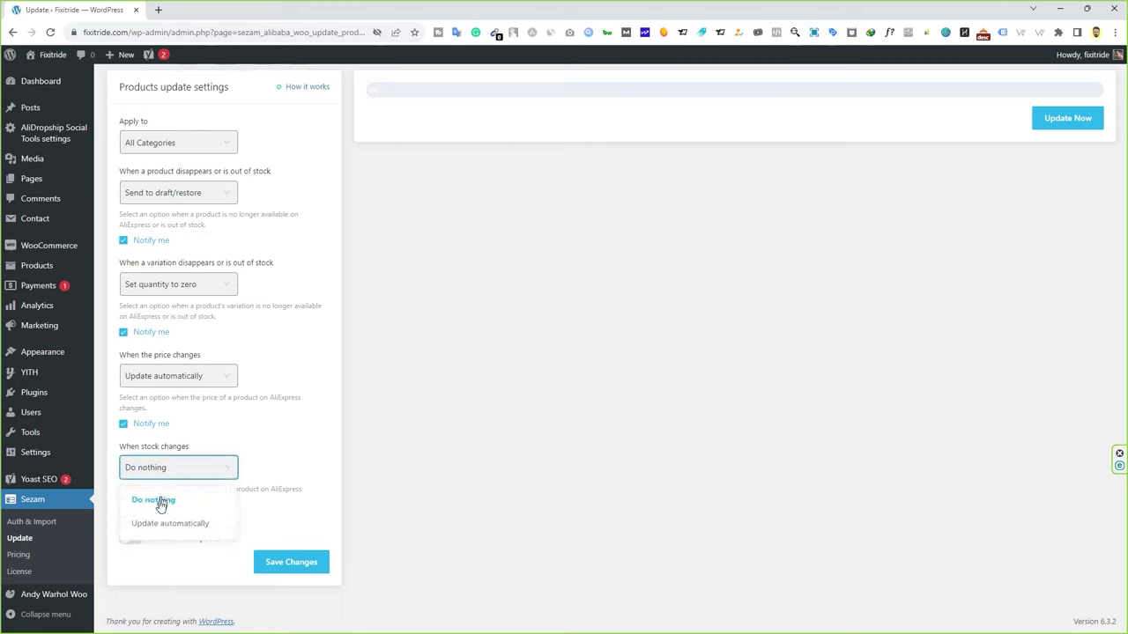
click(176, 534)
click(124, 516)
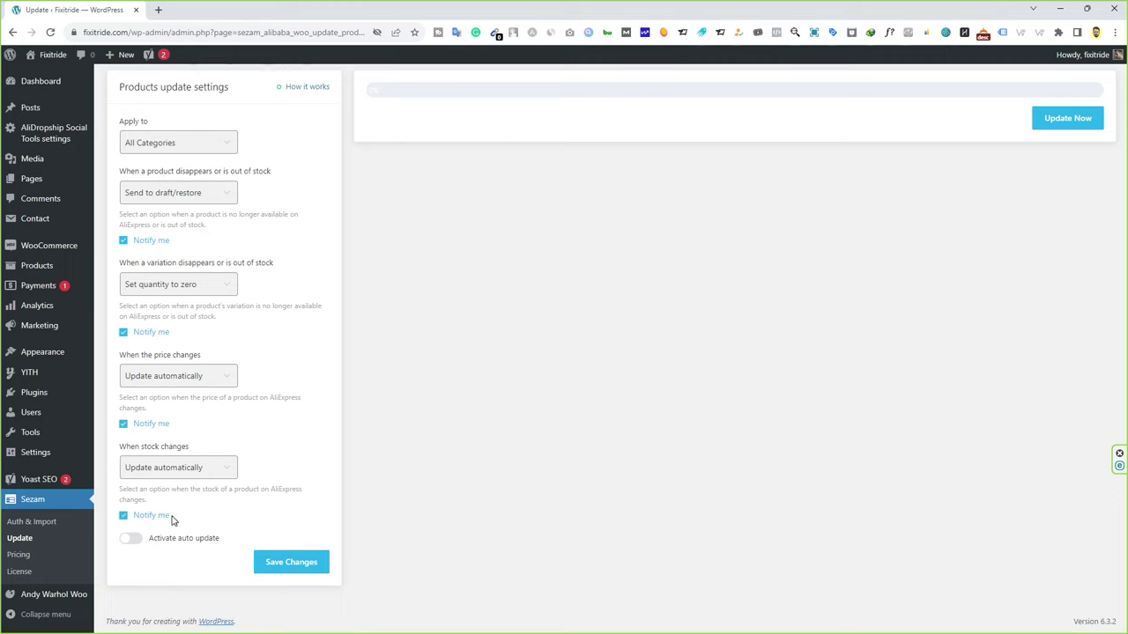
Enable once-daily automatic product updates, save, and start a manual product update
click(130, 538)
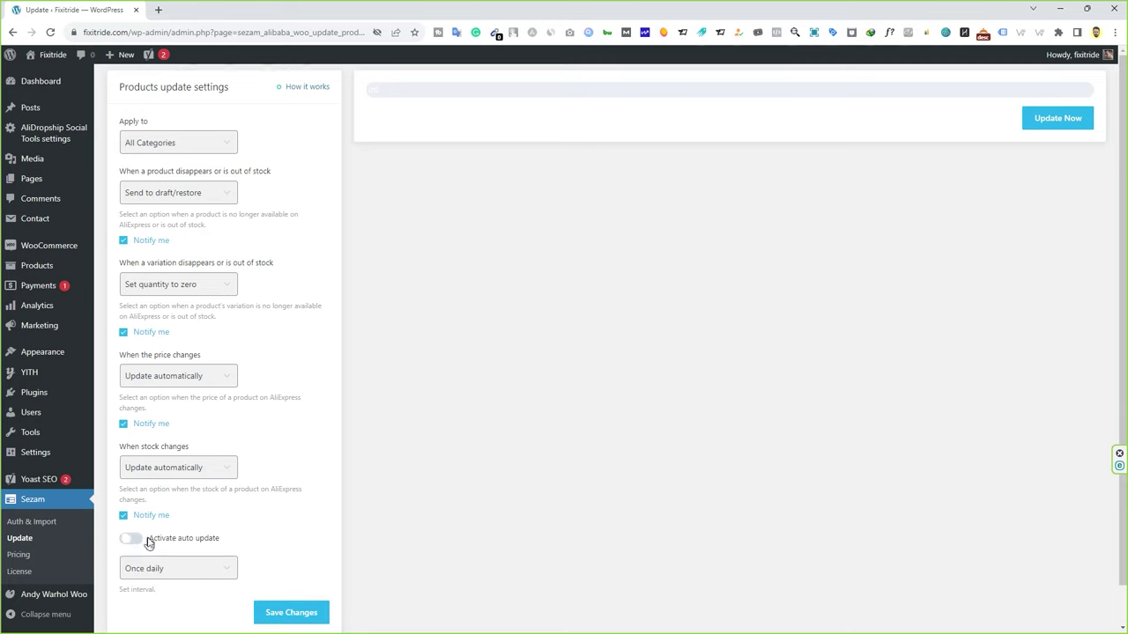
scroll(238, 493, down, 1)
click(197, 527)
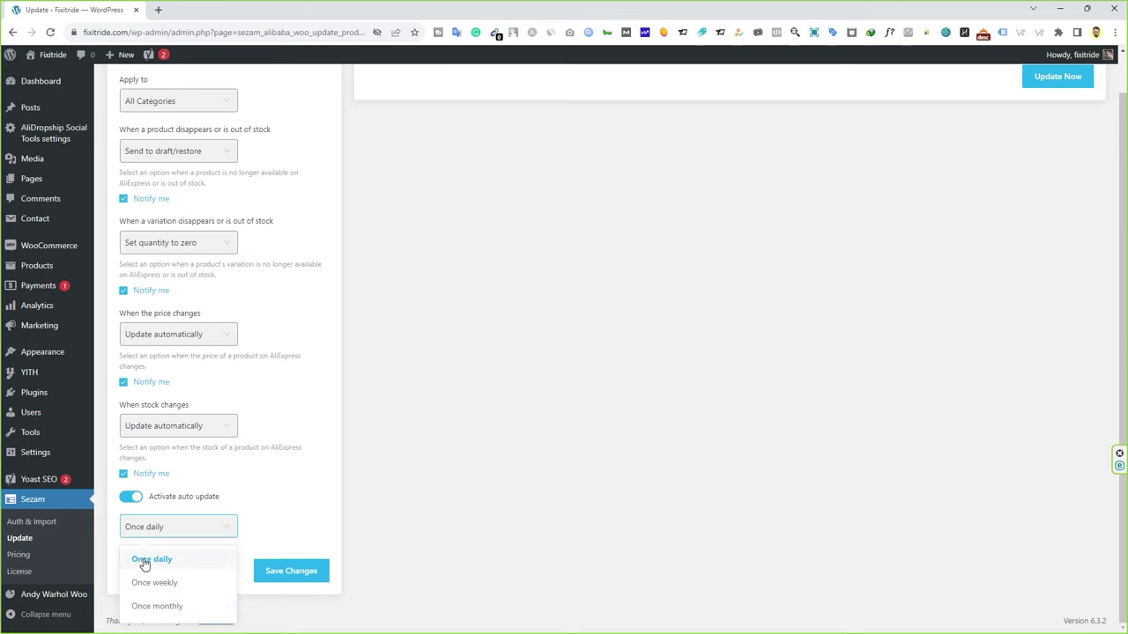
click(141, 560)
click(288, 574)
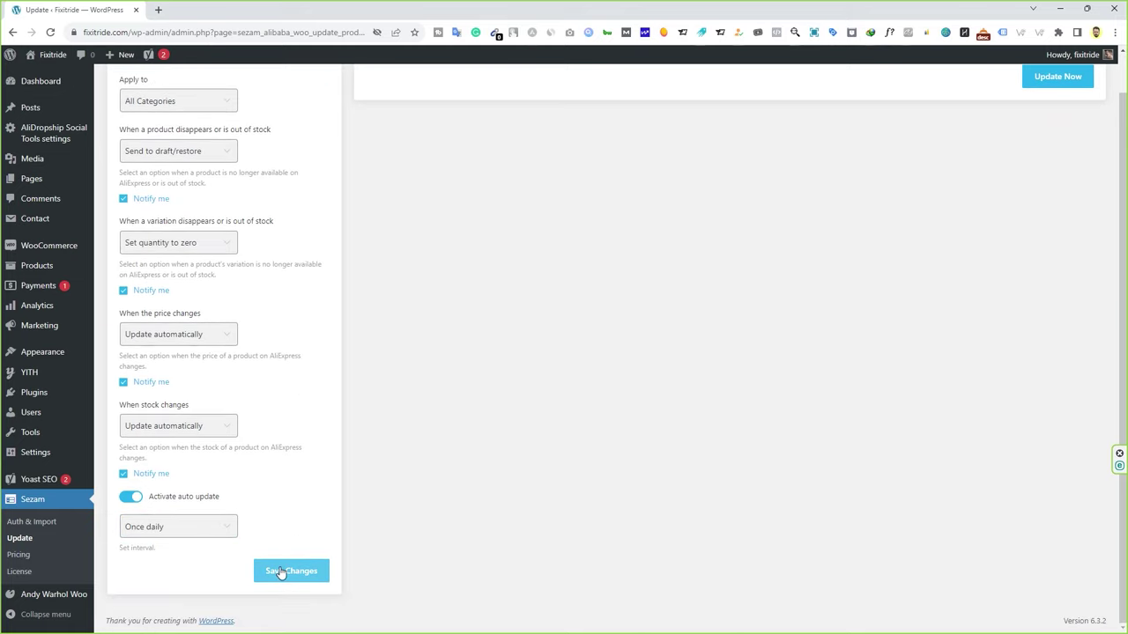
click(289, 583)
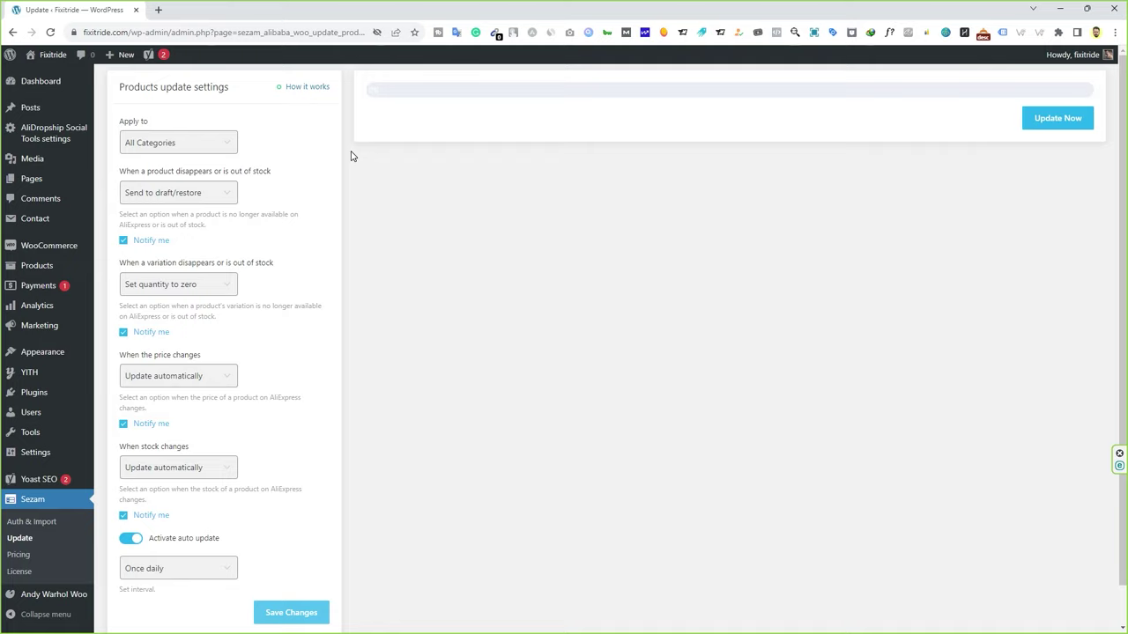
click(1068, 126)
click(47, 555)
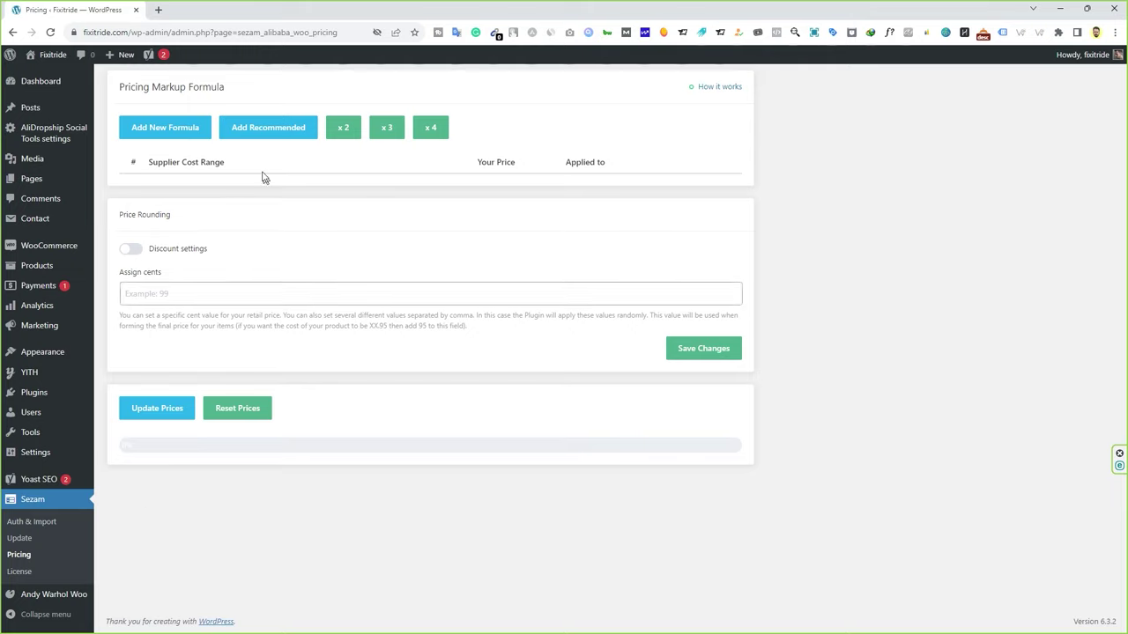
Add the seven recommended markup formulas and inspect the first formula's edit form
click(266, 134)
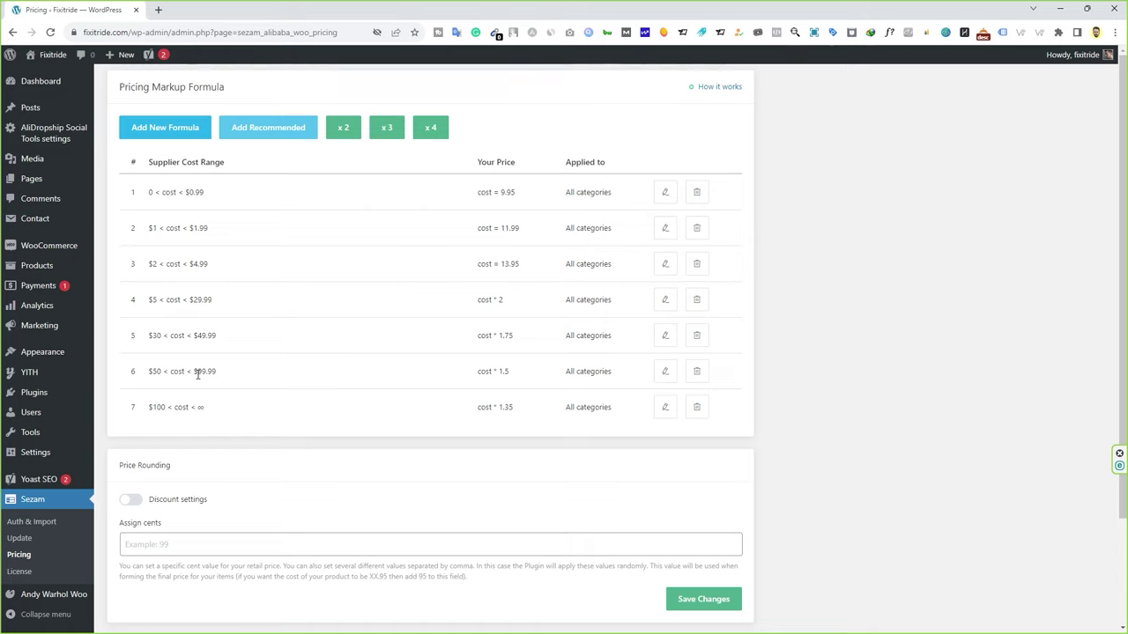
click(665, 196)
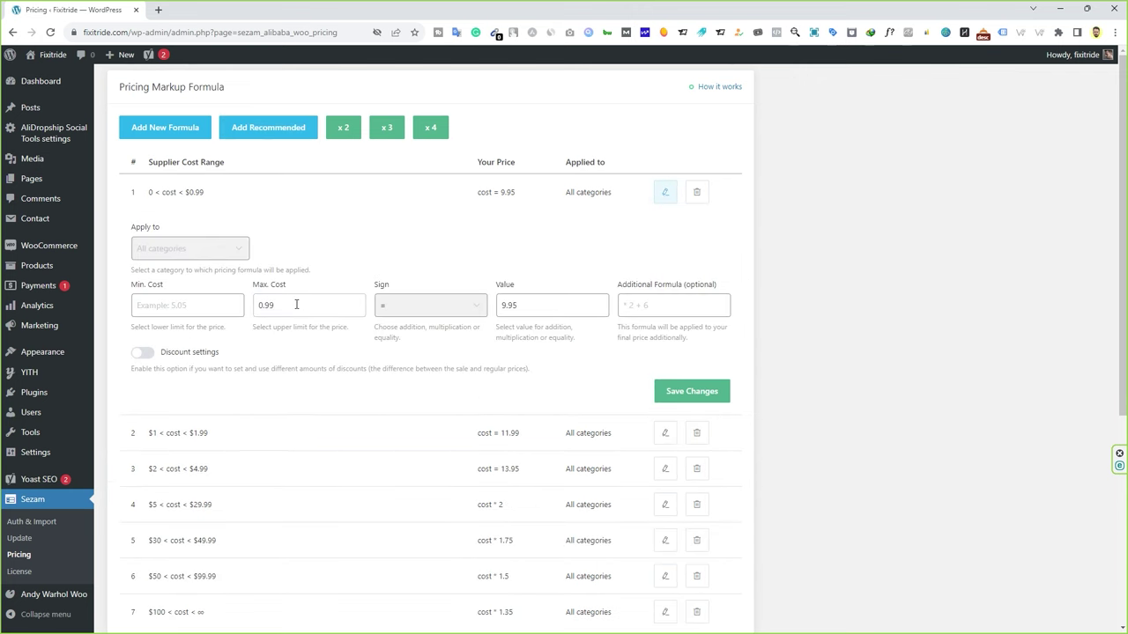
click(667, 194)
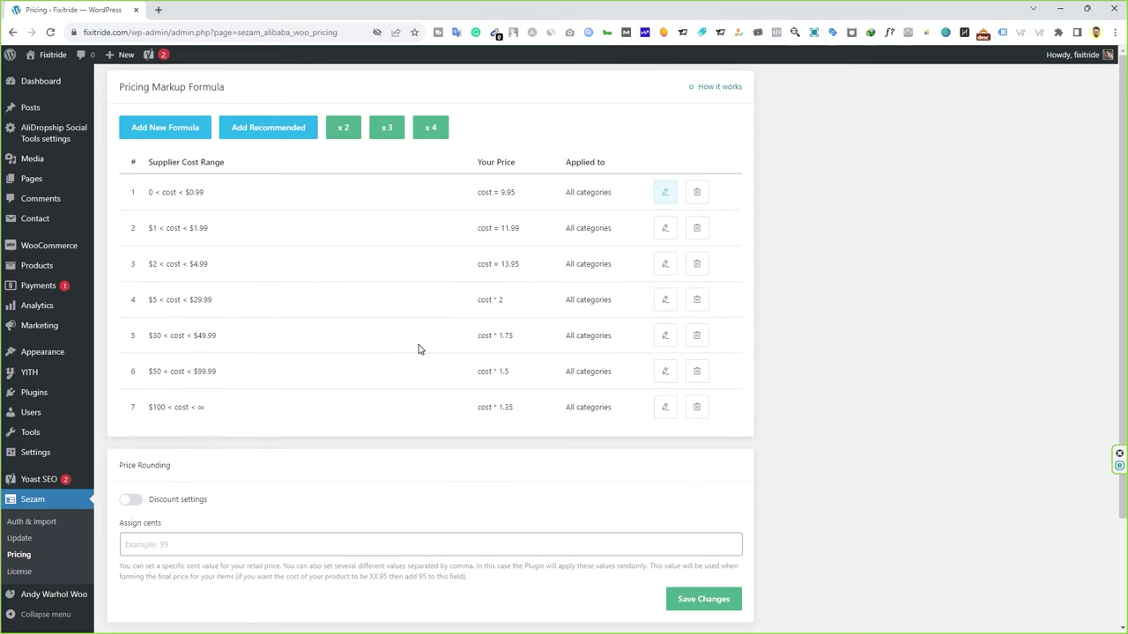
right_click(716, 94)
click(745, 101)
click(194, 7)
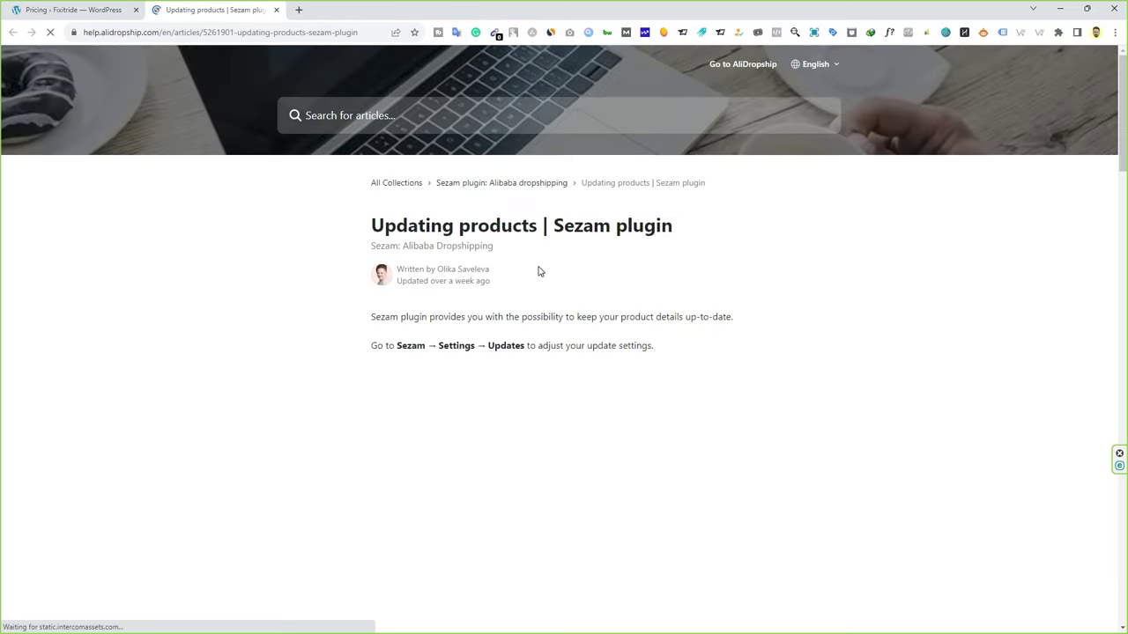
scroll(581, 308, down, 3)
scroll(581, 308, down, 6)
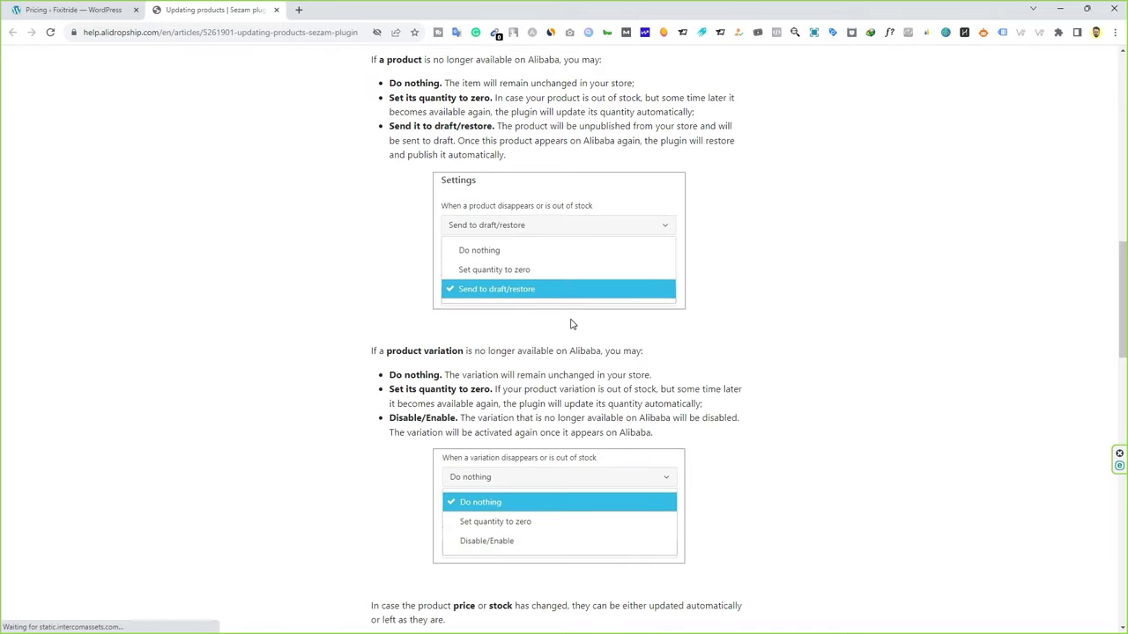
scroll(572, 326, up, 5)
scroll(571, 326, up, 5)
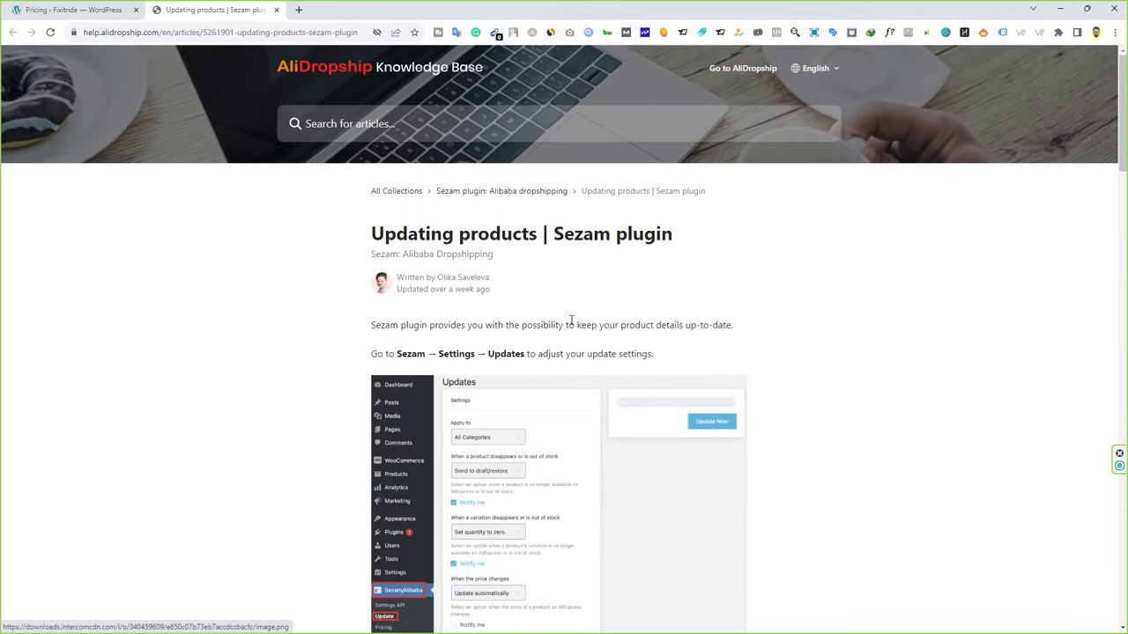
click(272, 9)
scroll(475, 353, down, 3)
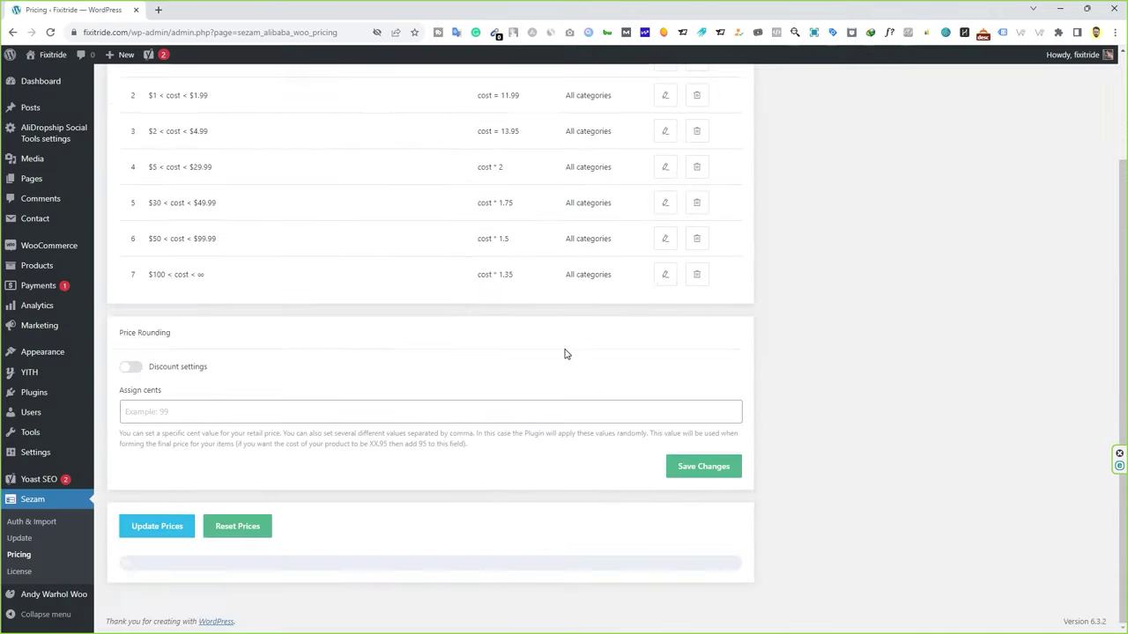
click(703, 468)
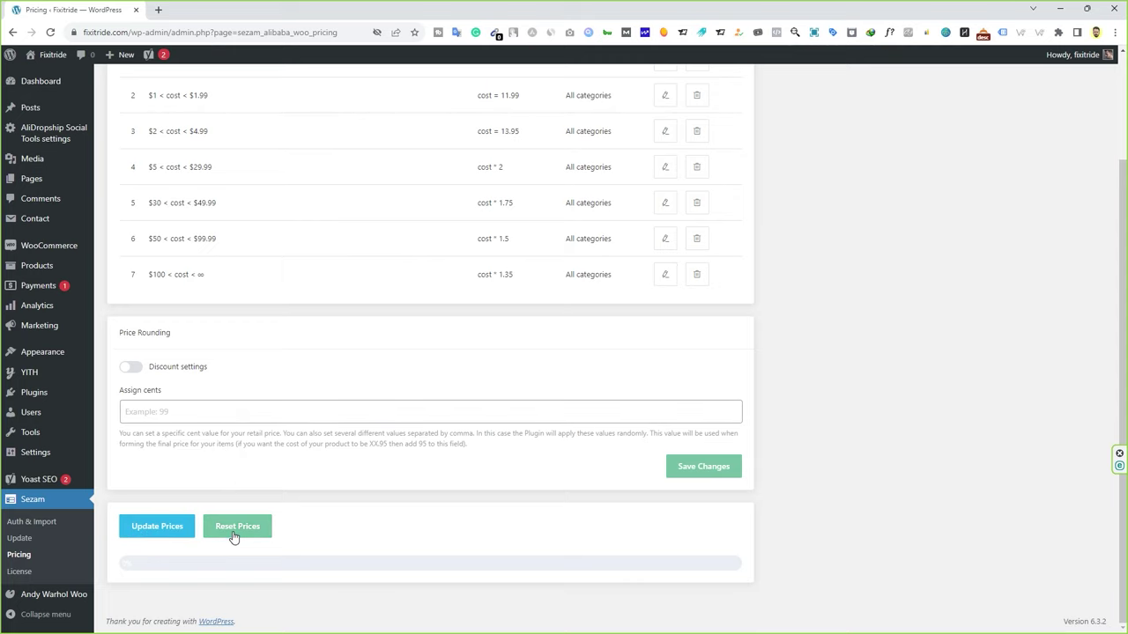
scroll(253, 536, up, 2)
scroll(202, 529, down, 2)
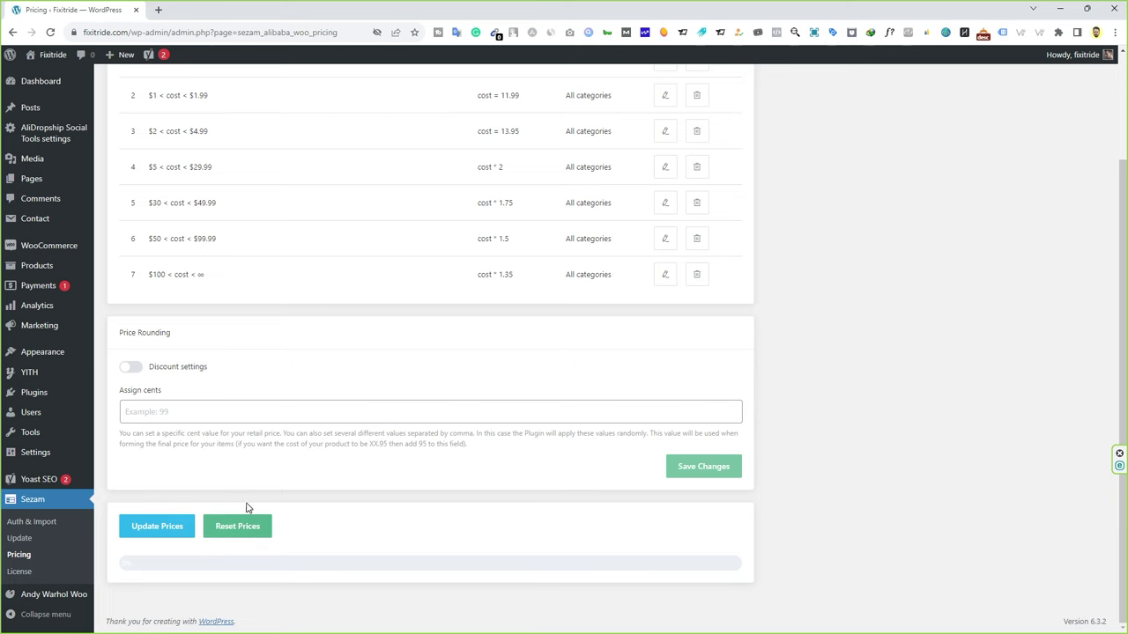
scroll(246, 507, up, 2)
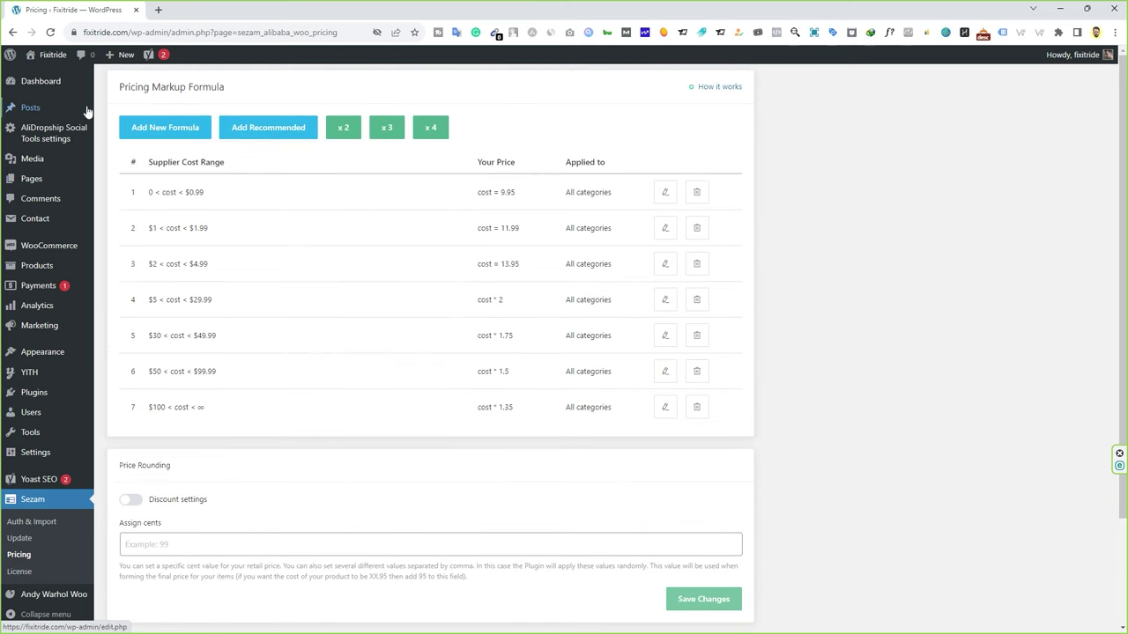
Go from the dashboard to the WooCommerce settings
click(41, 84)
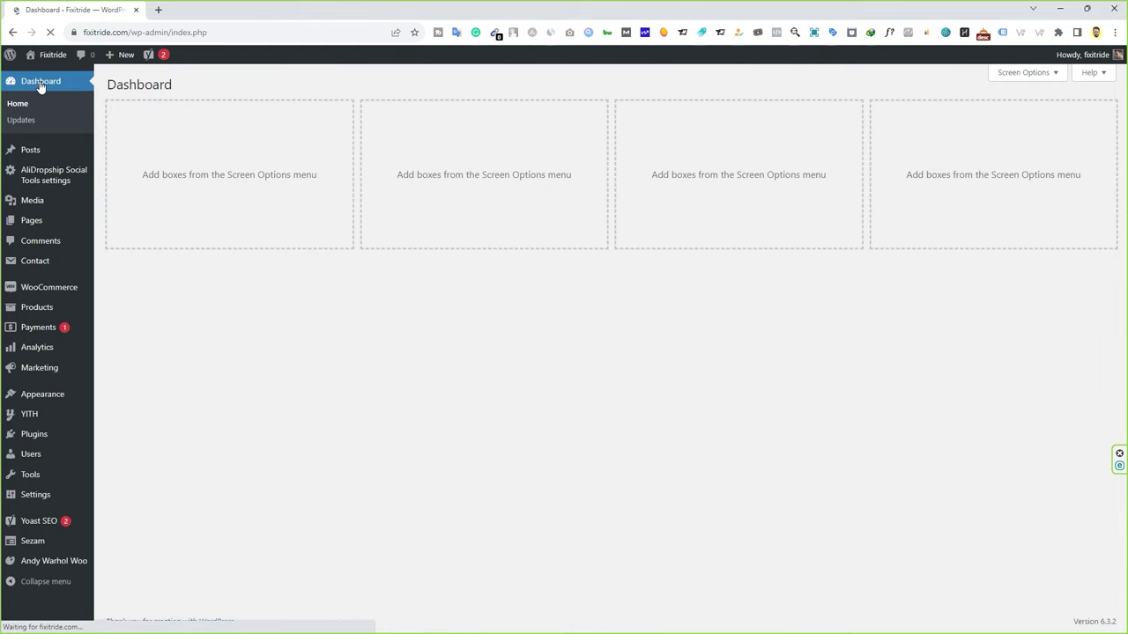
mouse_move(63, 296)
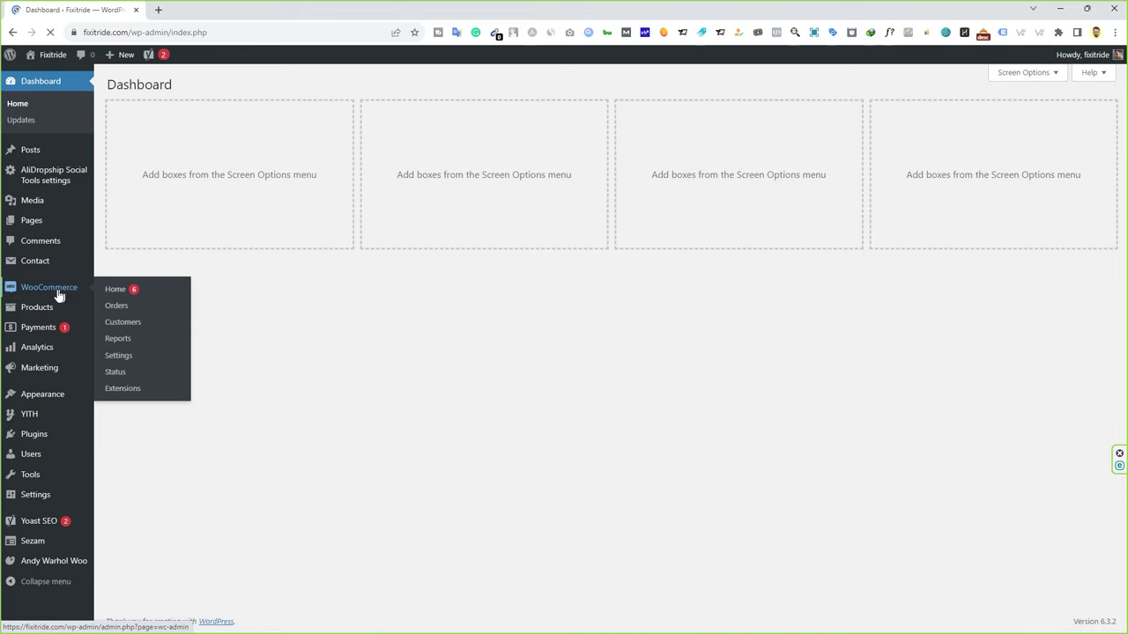
click(118, 357)
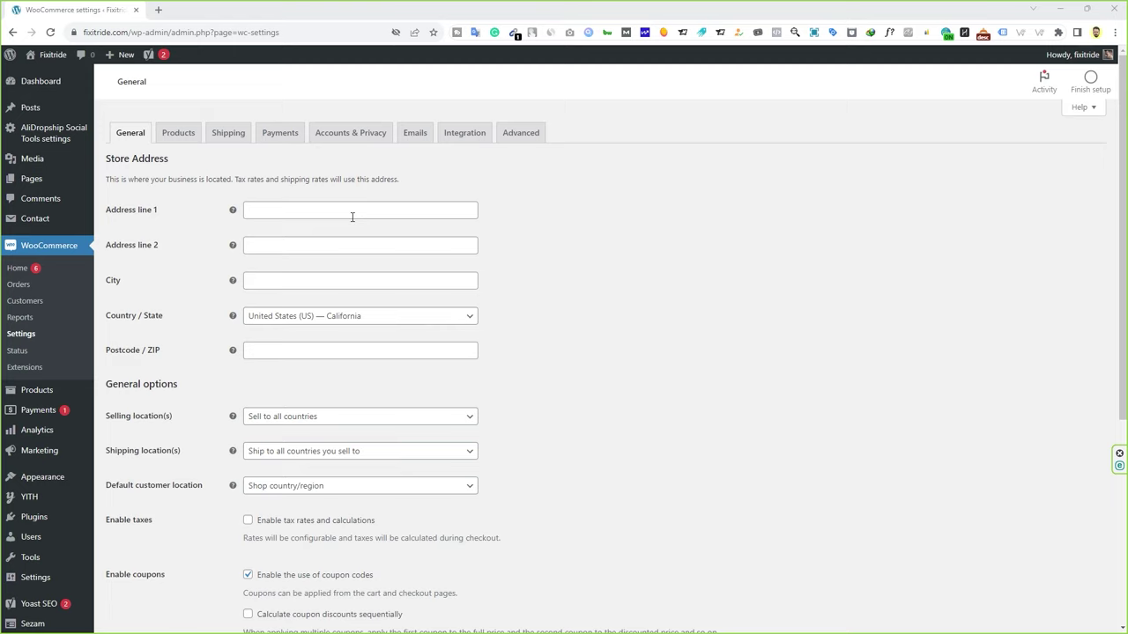
Fill in the store address lines, city and postcode from a saved address
click(351, 216)
click(277, 239)
click(277, 245)
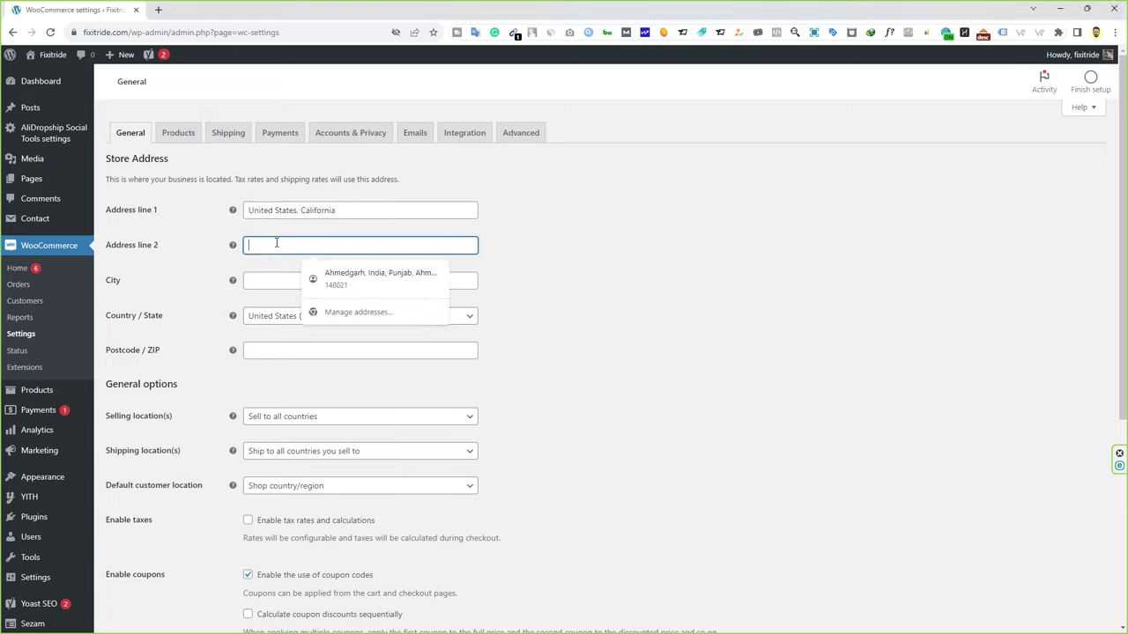
click(370, 269)
click(253, 353)
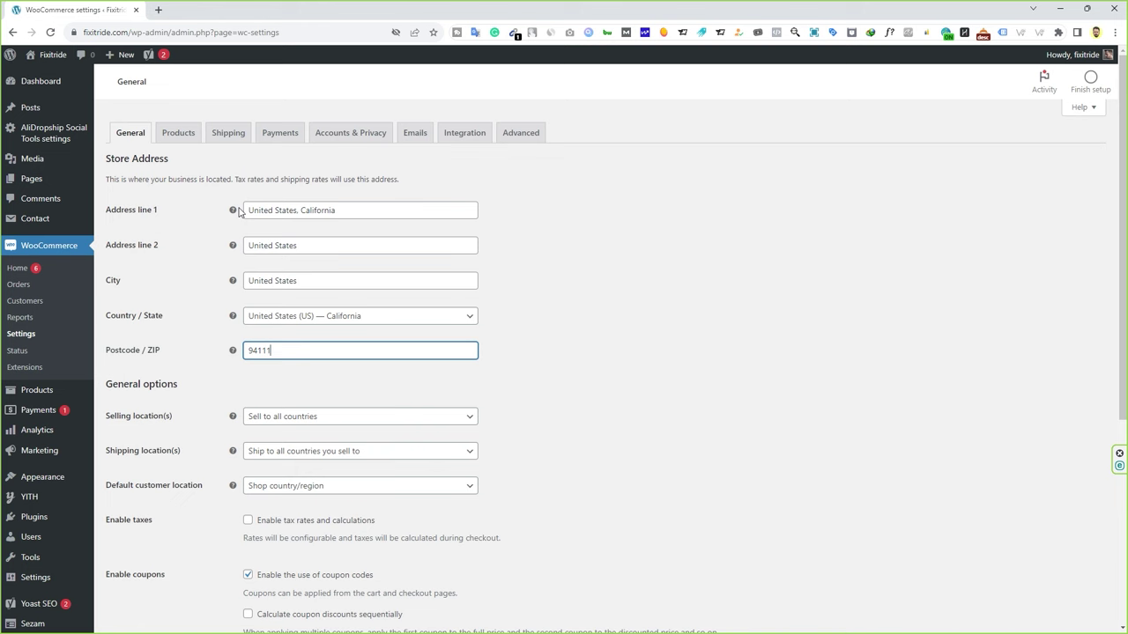
scroll(198, 282, down, 2)
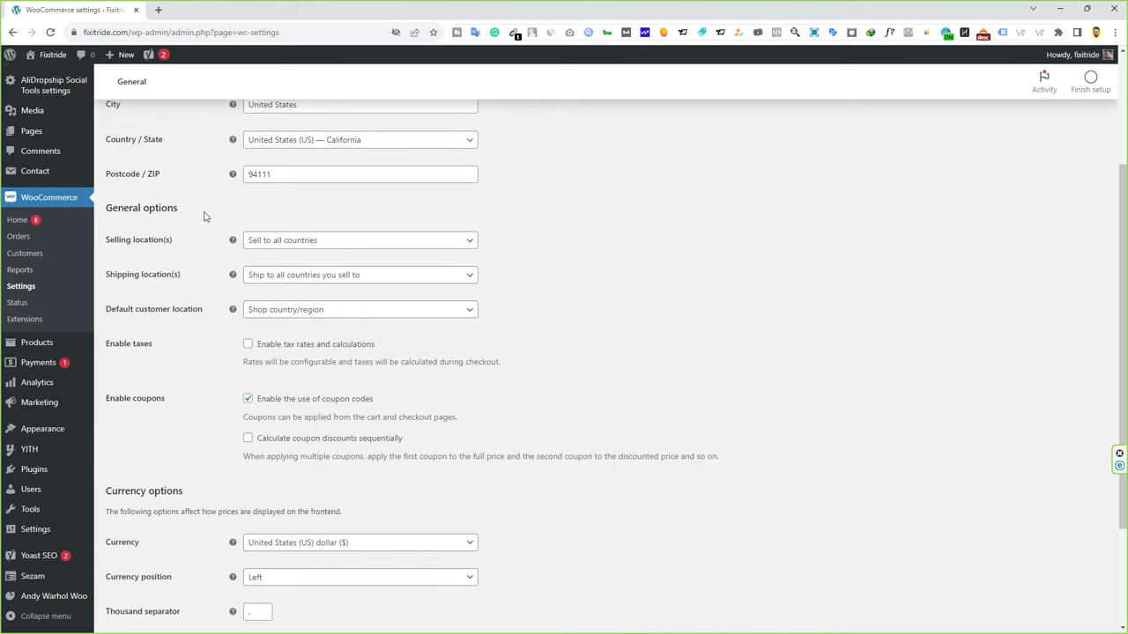
click(288, 245)
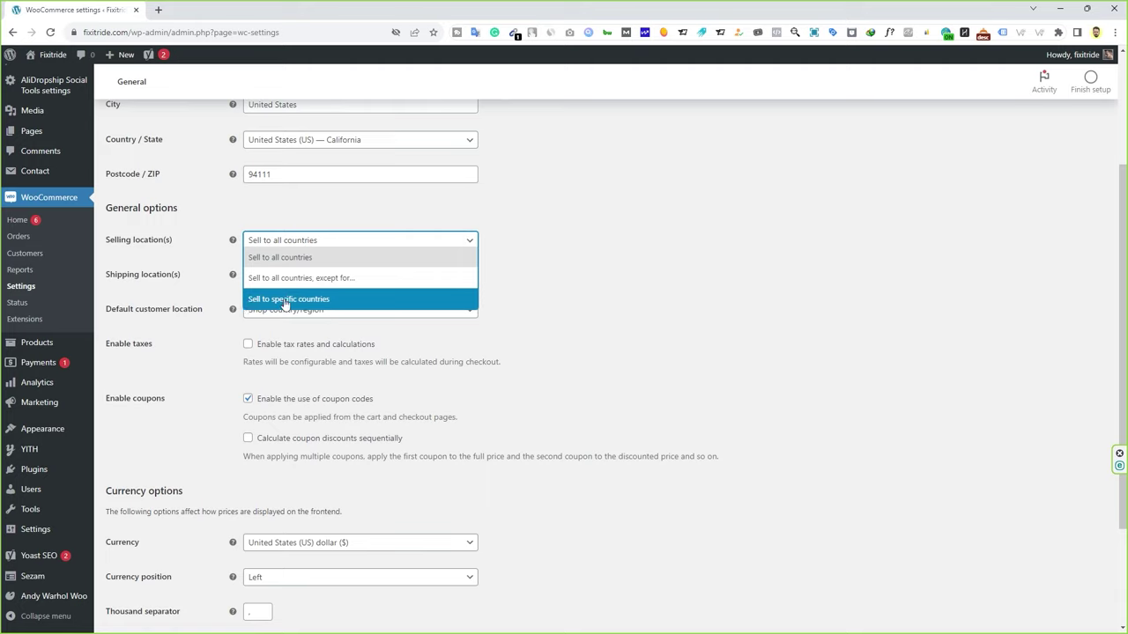
Sell only to Australia, Canada, United Kingdom (UK) and United States (US)
click(333, 300)
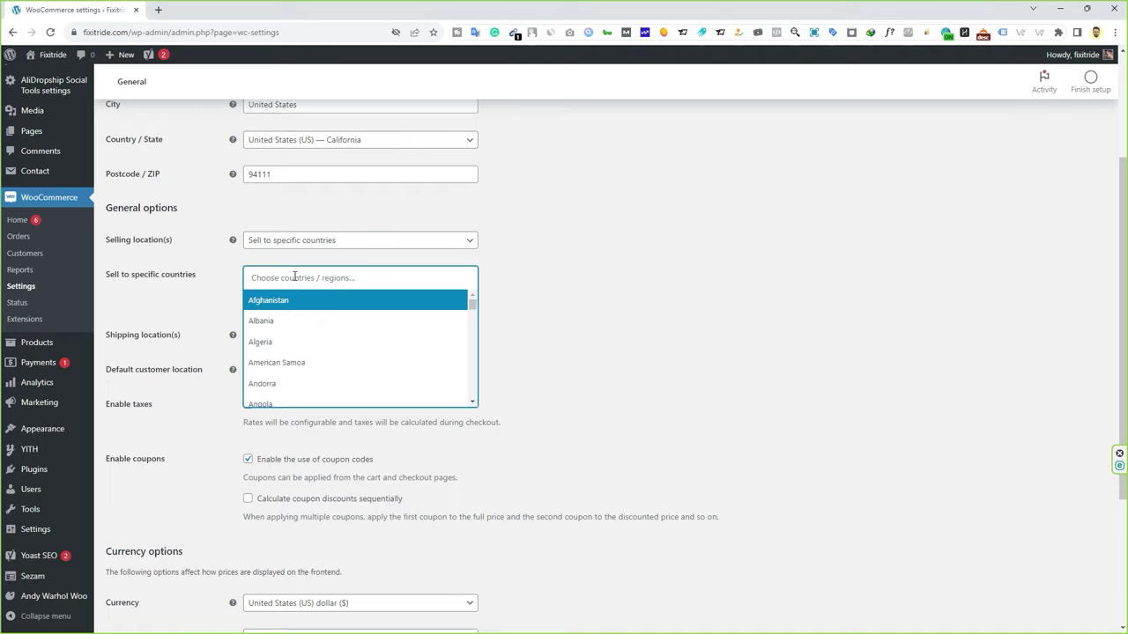
text(aus)
key(Return)
text(cana)
key(Return)
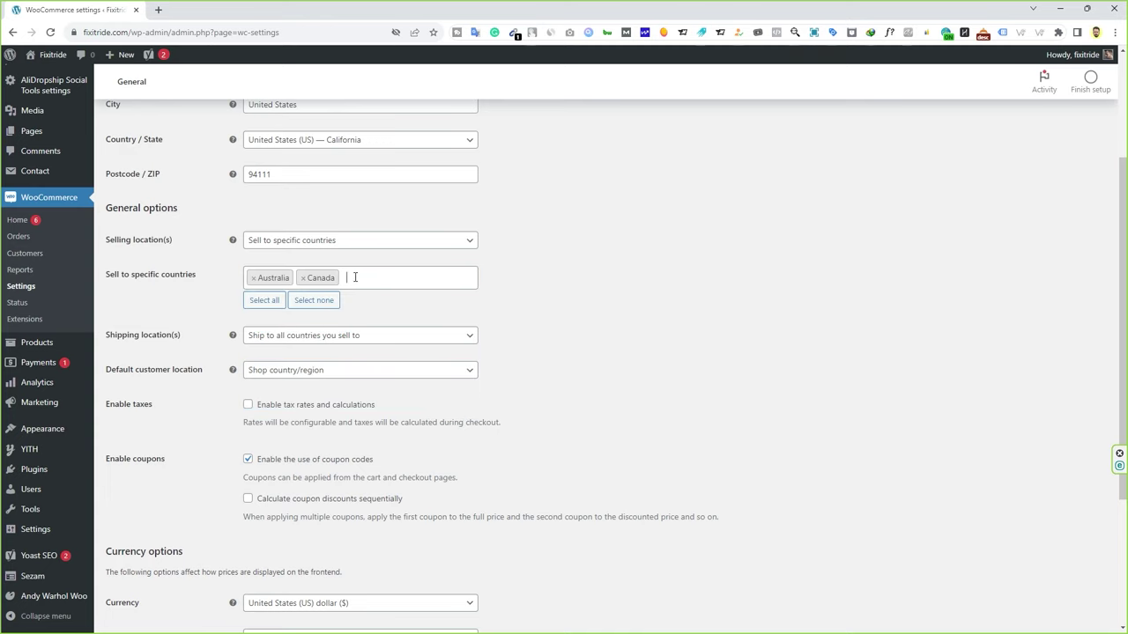
text(united k)
key(Return)
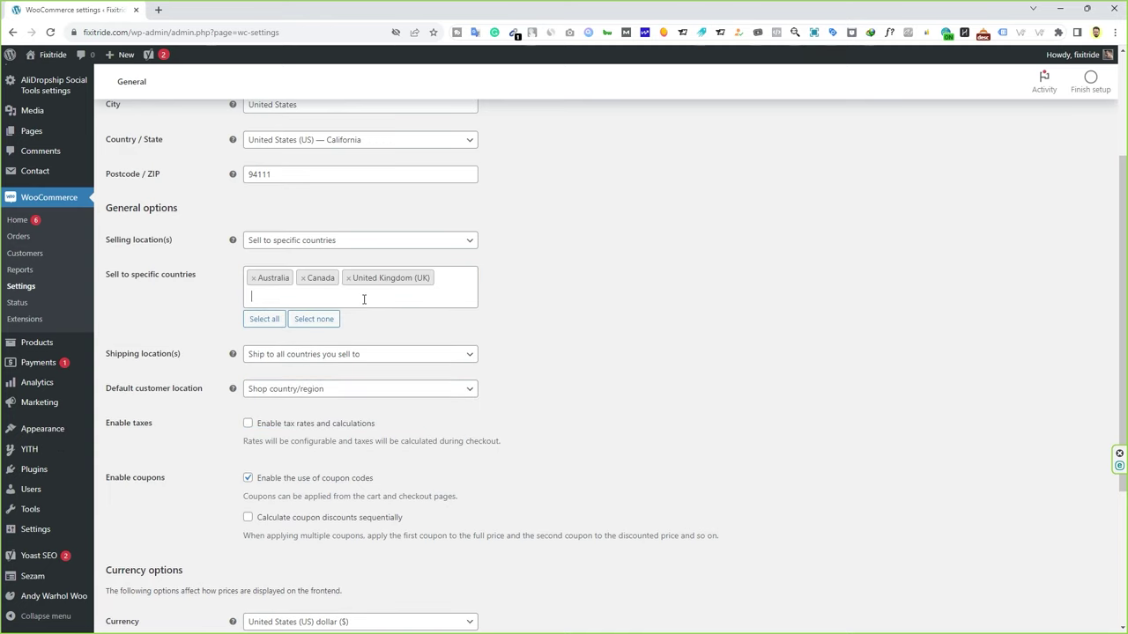
text(un)
key(Down)
key(Return)
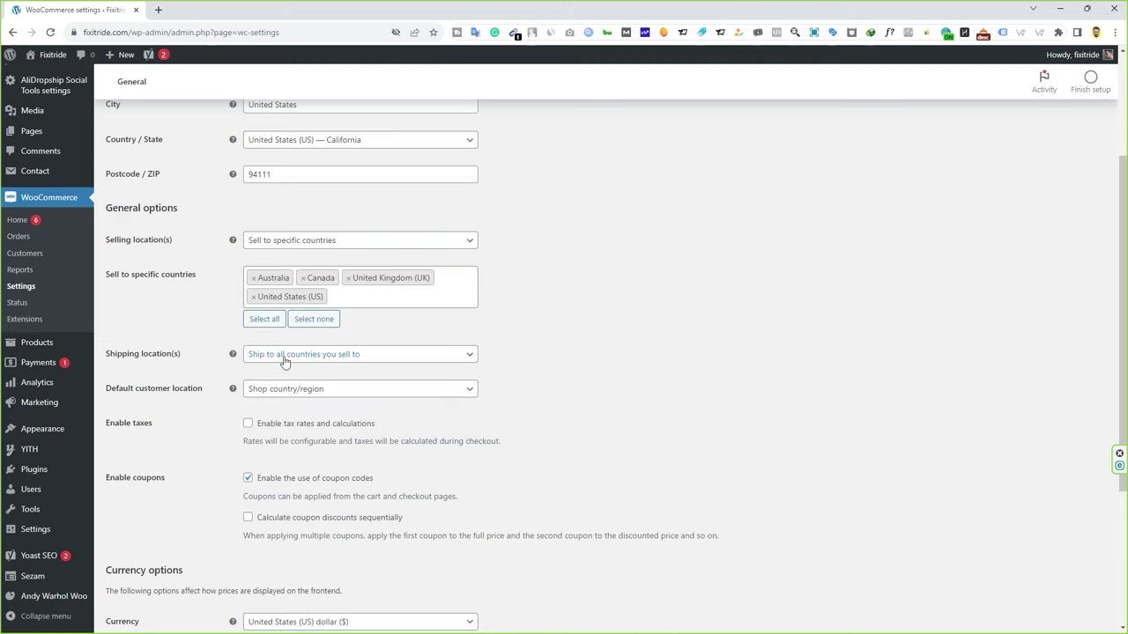
Ship to all selling countries, enable tax rates, and keep US dollar currency
click(339, 357)
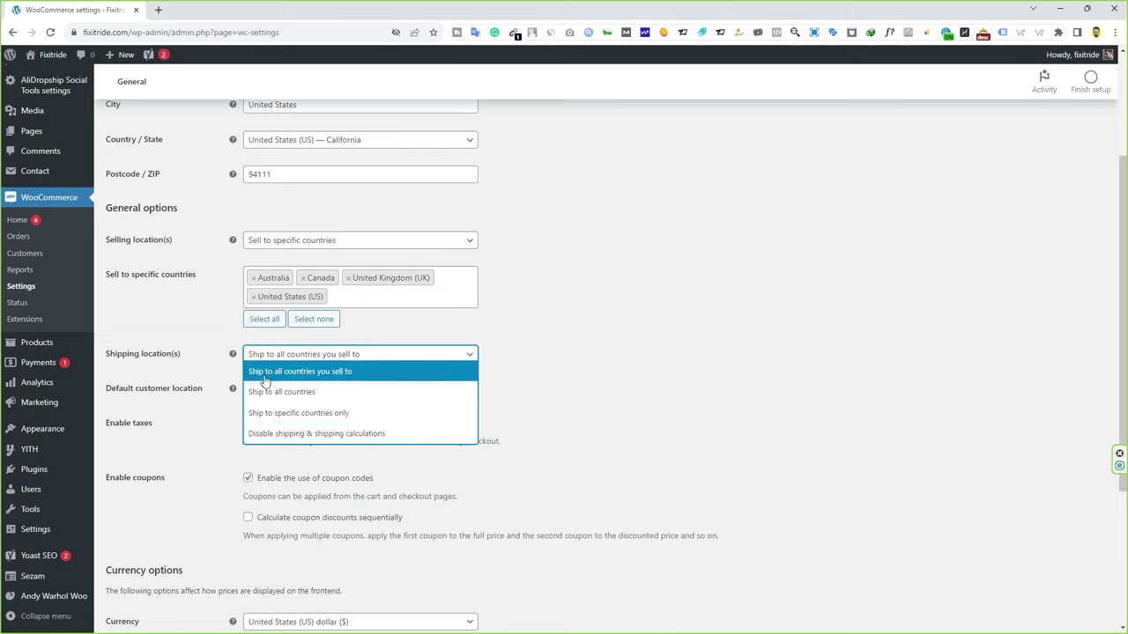
click(345, 371)
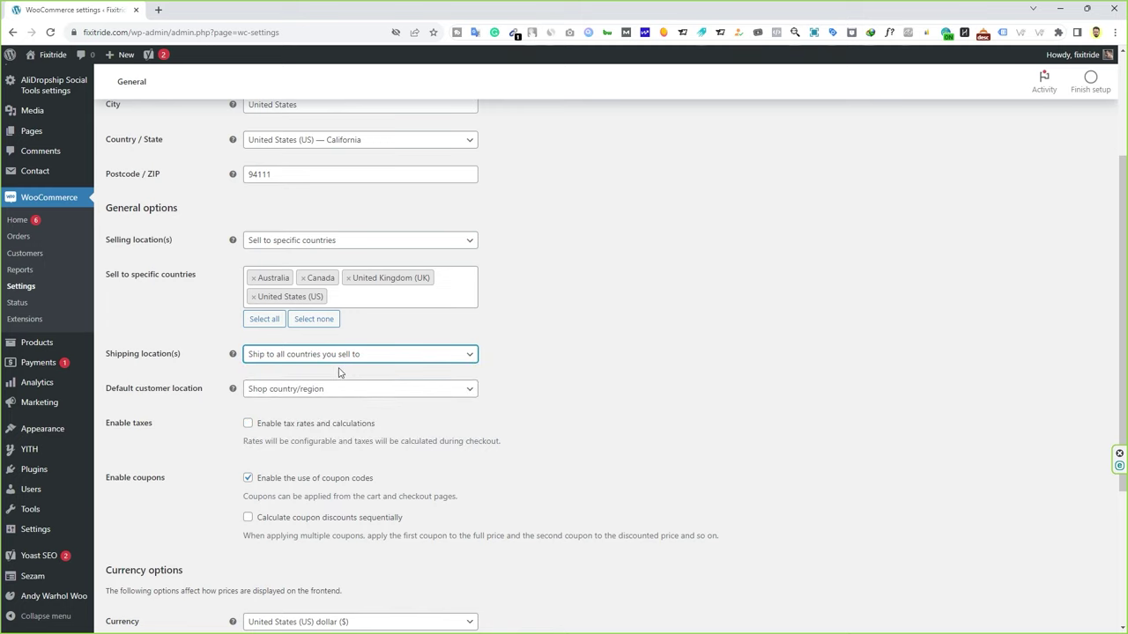
scroll(273, 401, down, 2)
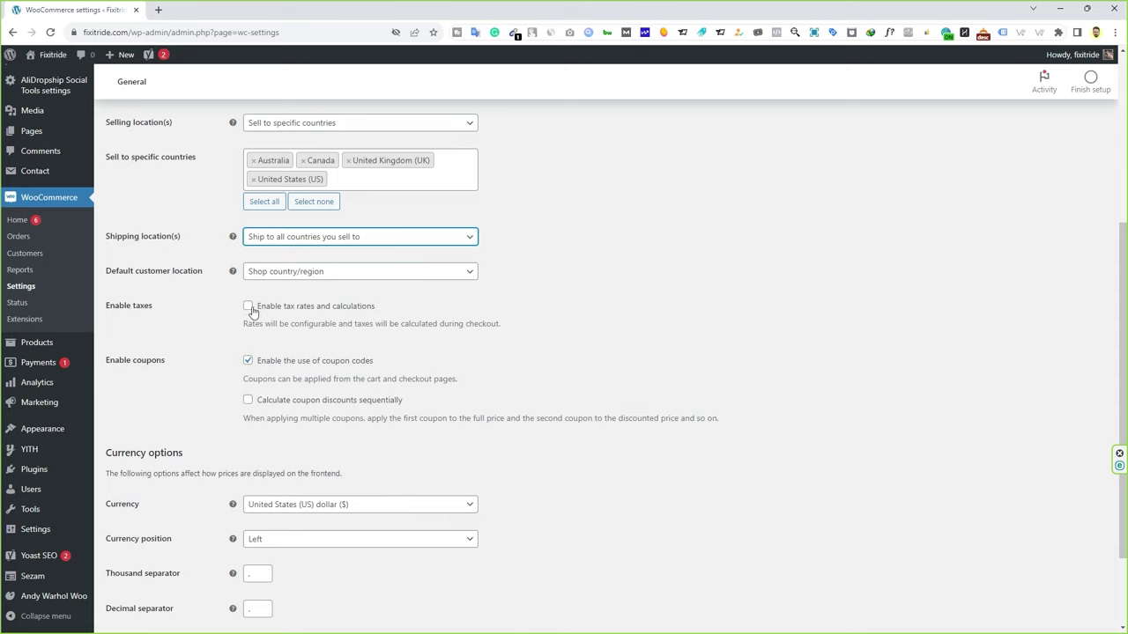
click(250, 309)
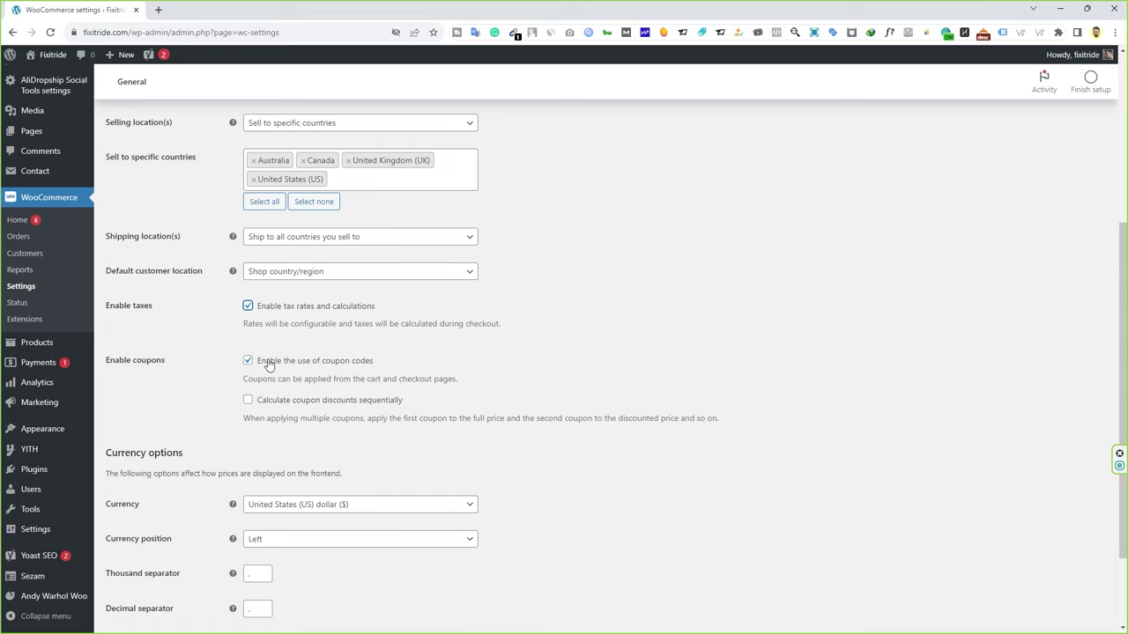
scroll(148, 423, down, 2)
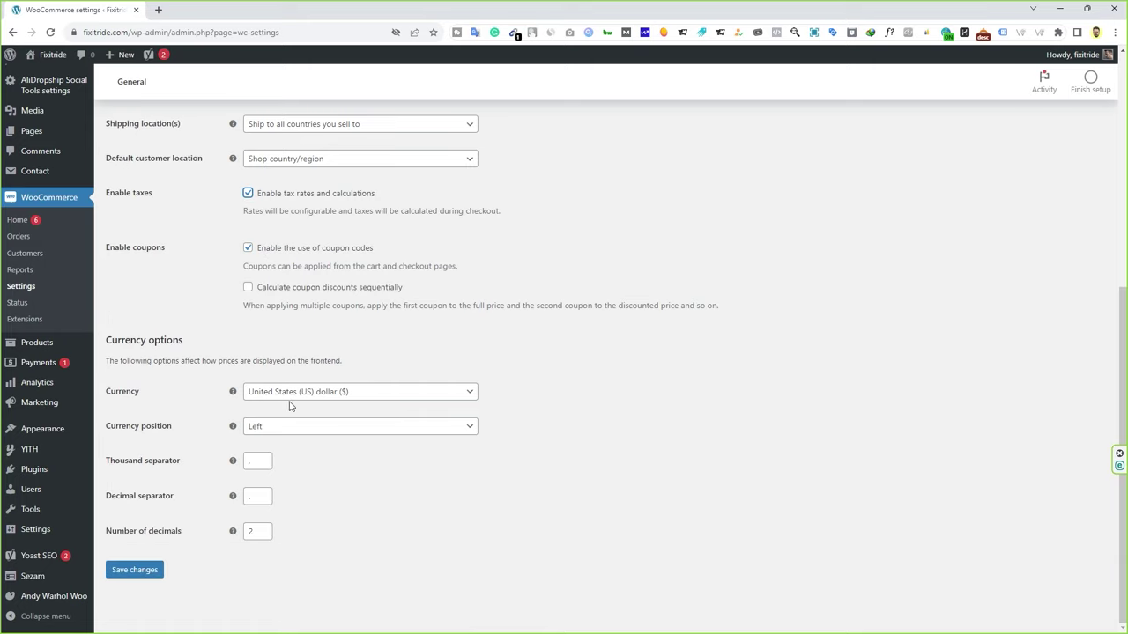
click(319, 393)
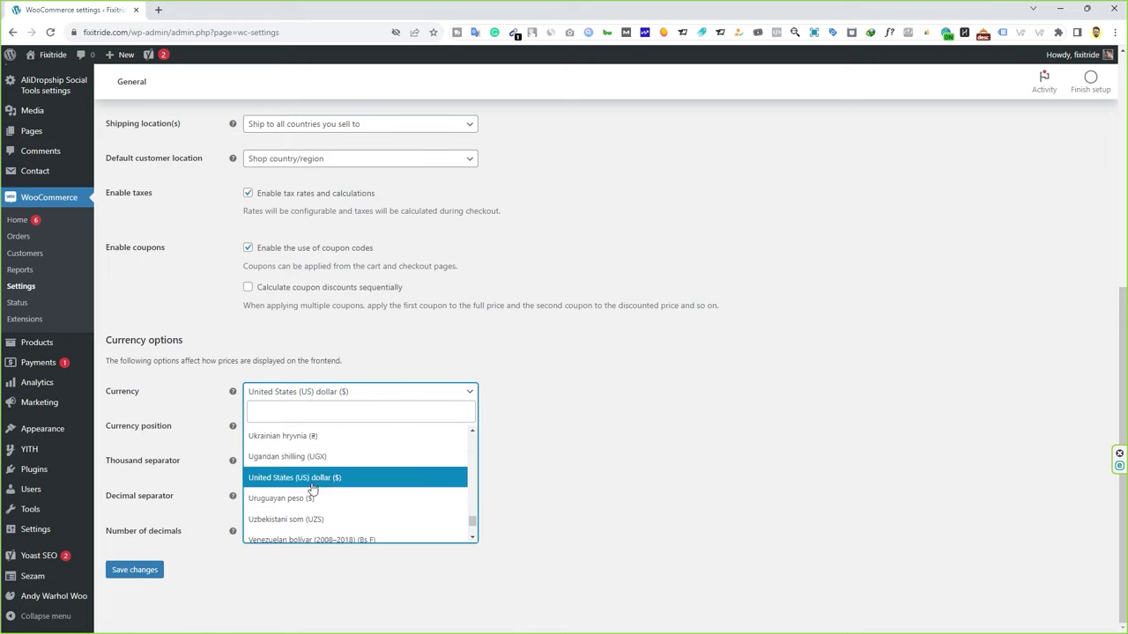
click(530, 475)
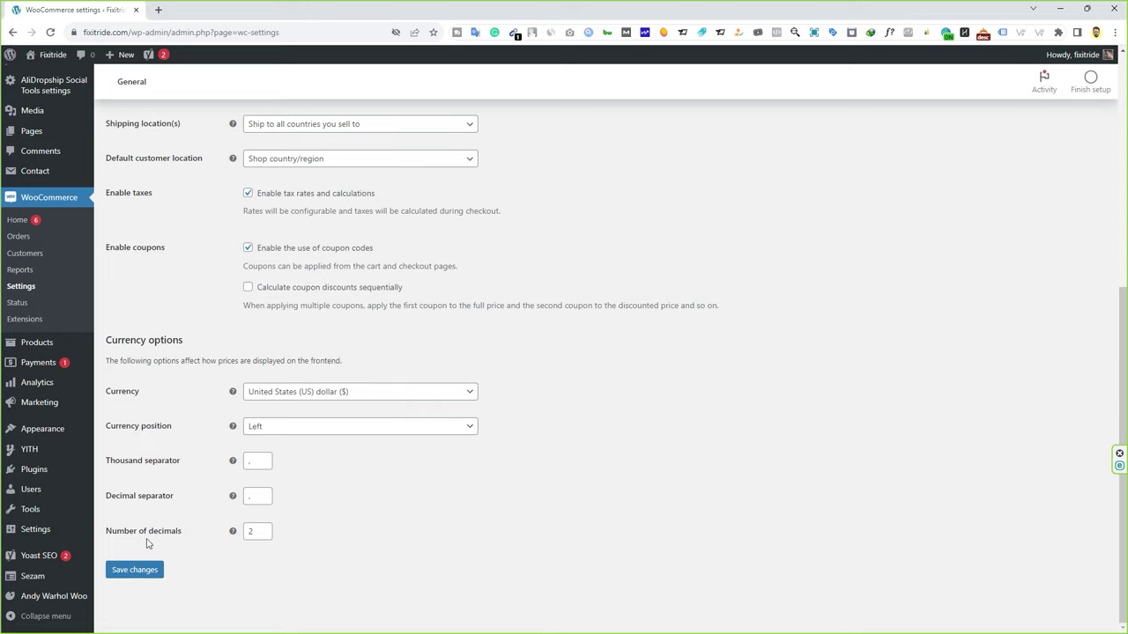
Save the general settings and set the product placeholder image to 6
click(148, 574)
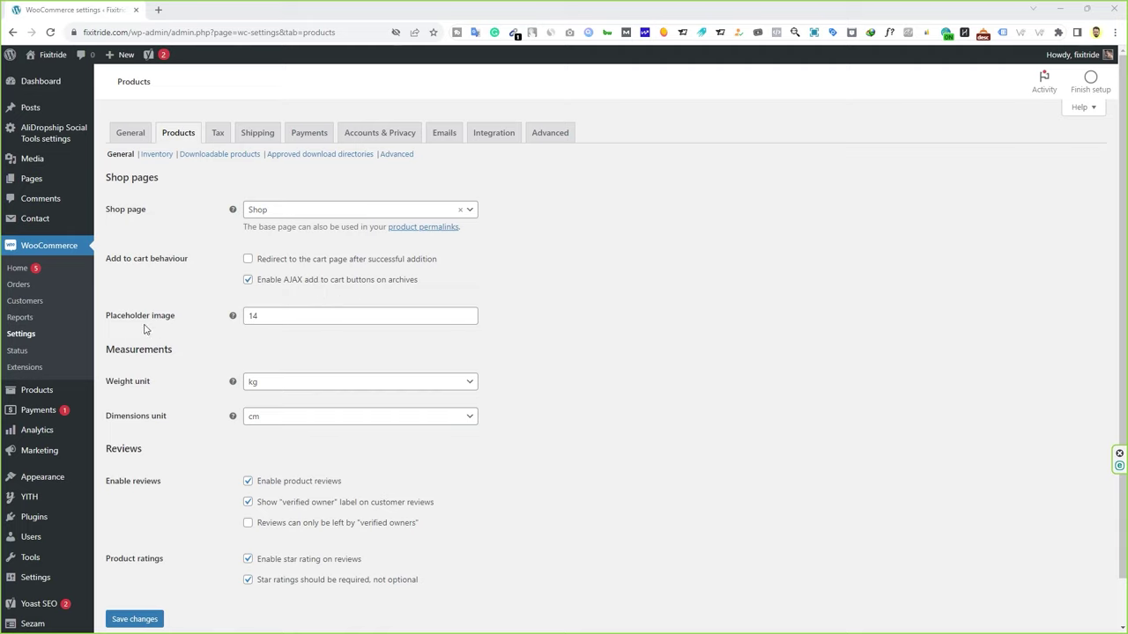
double_click(271, 317)
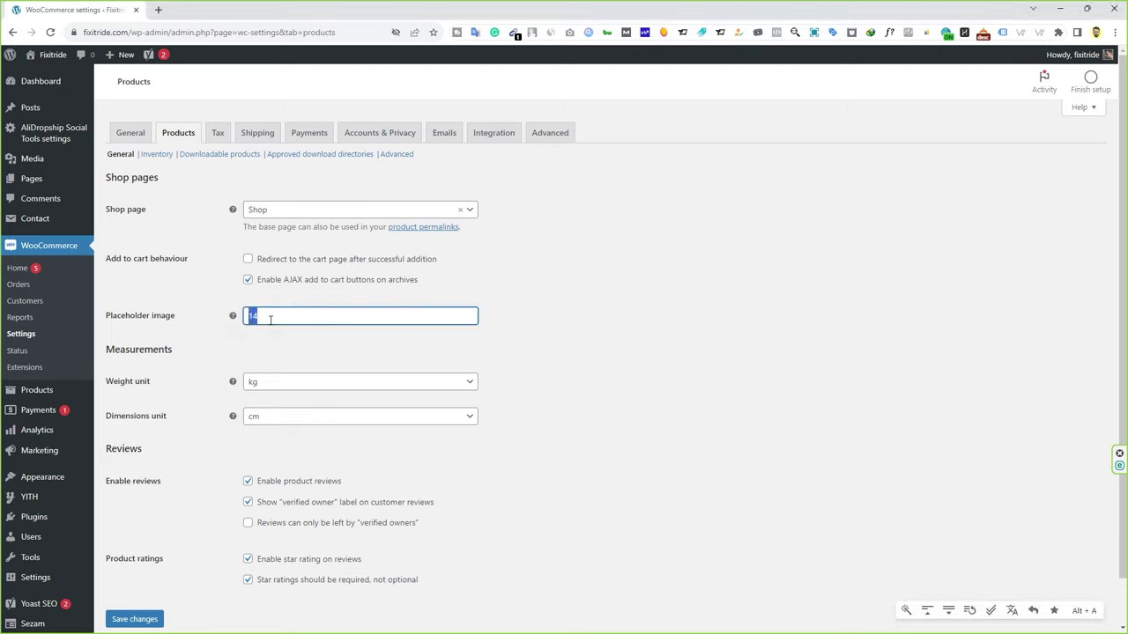
text(6)
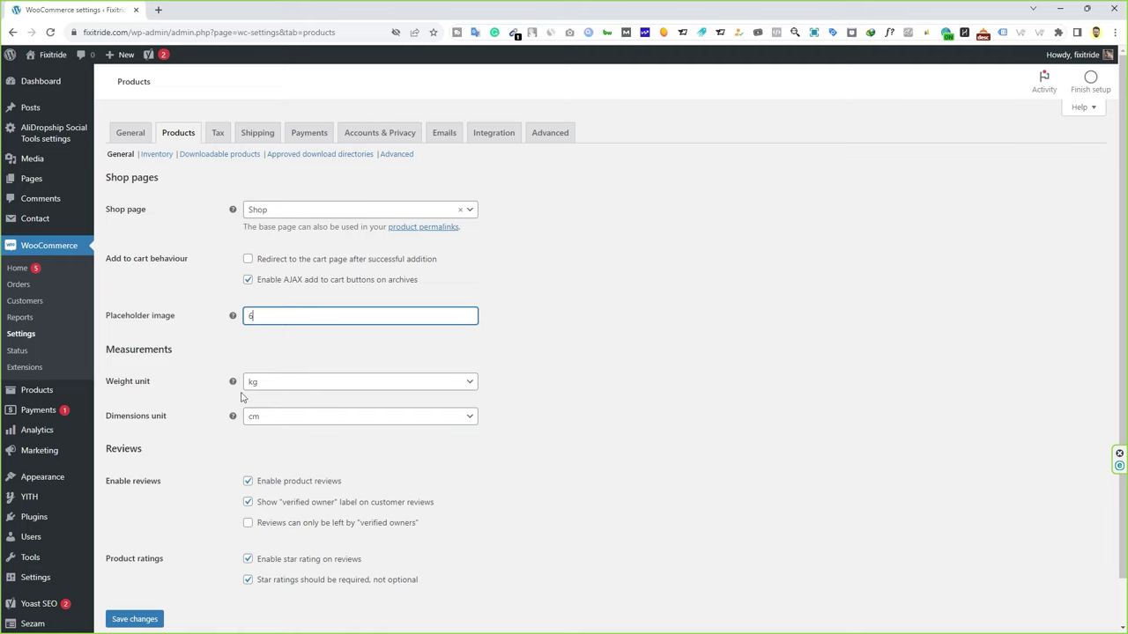
Keep kg weight and cm dimension units and save the product settings
click(249, 385)
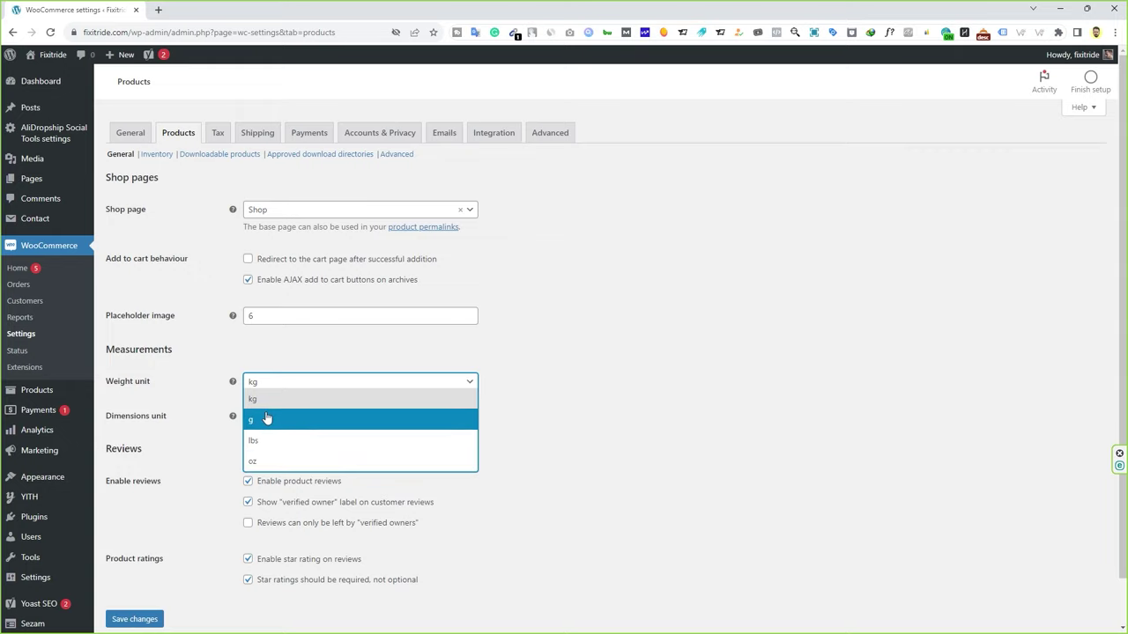
click(201, 389)
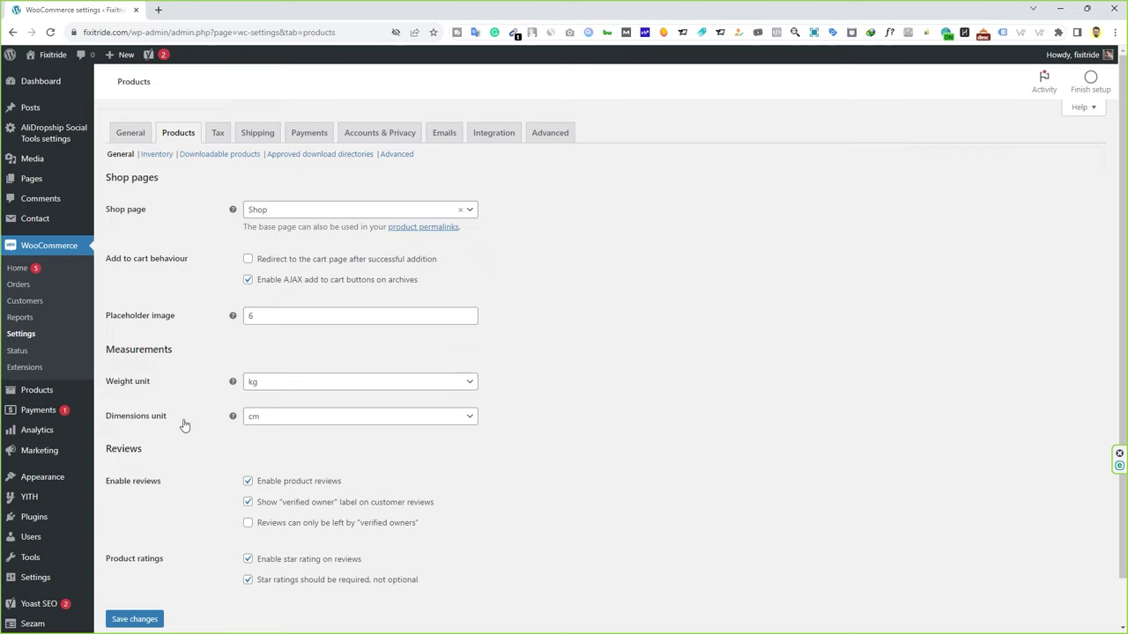
click(279, 421)
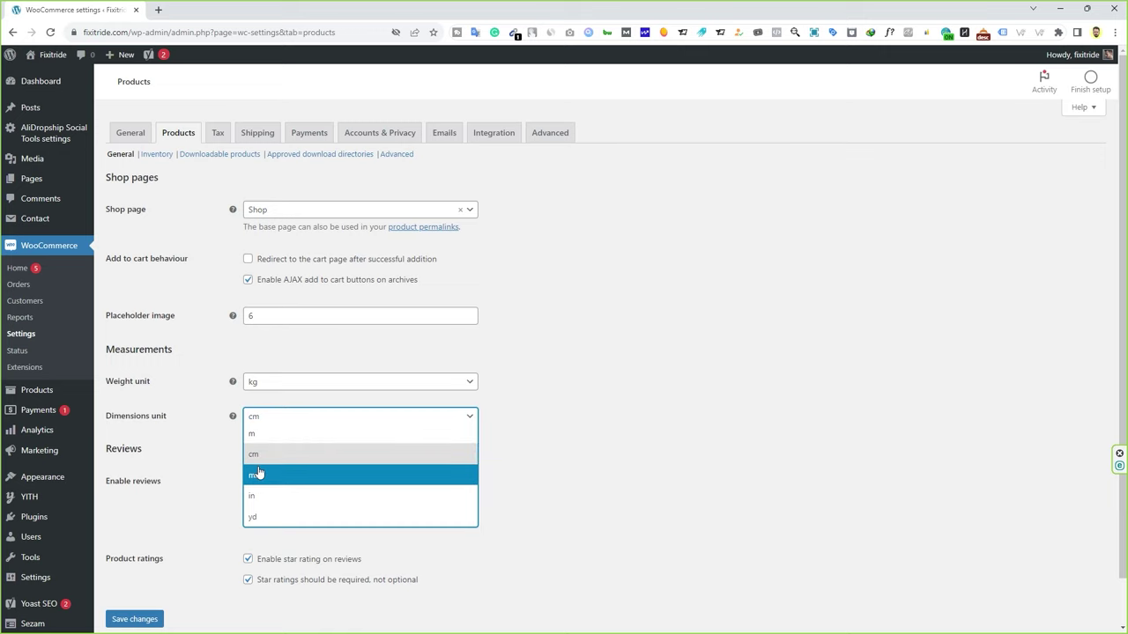
click(533, 428)
scroll(533, 428, down, 2)
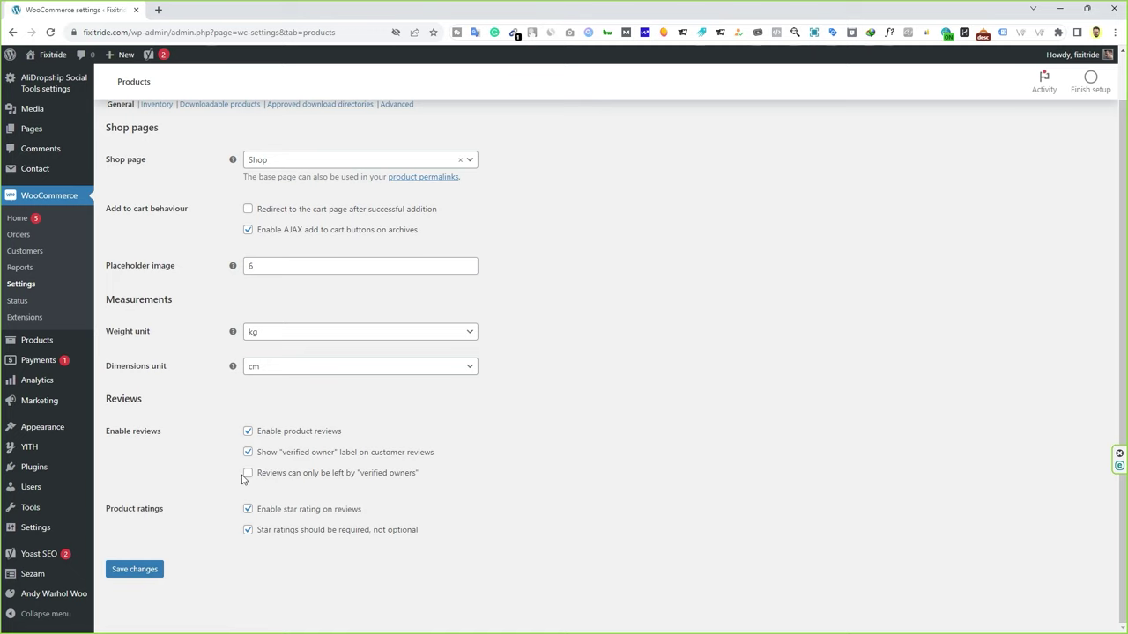
scroll(194, 471, up, 1)
scroll(190, 539, down, 1)
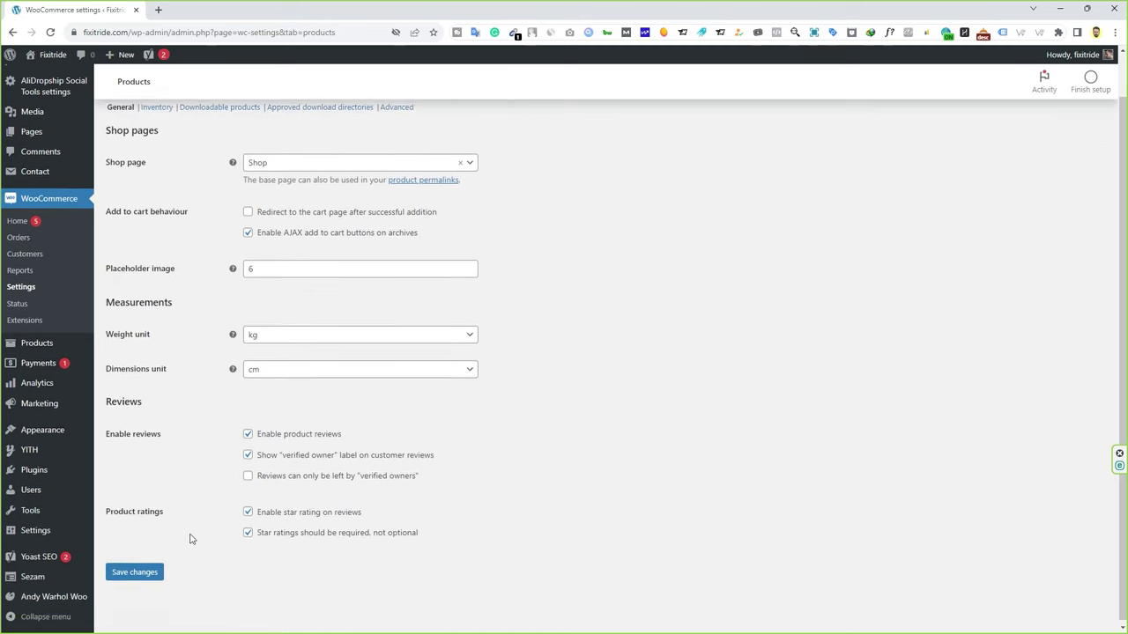
click(155, 571)
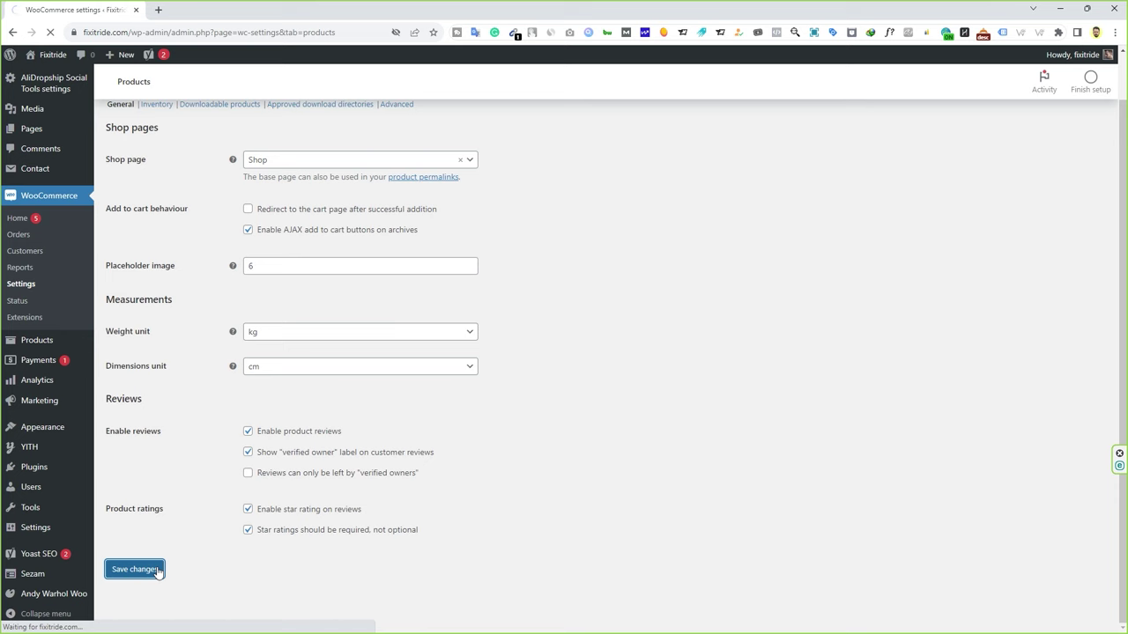
Review the Inventory settings' 60-minute hold stock and notification recipient address
click(156, 155)
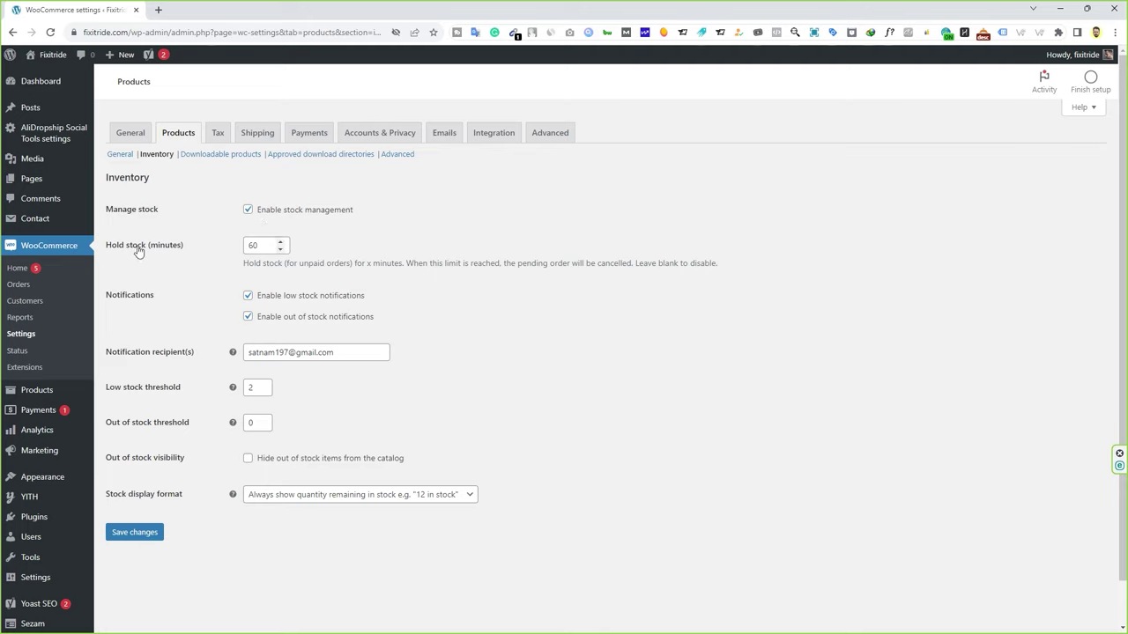
drag(264, 246, 232, 251)
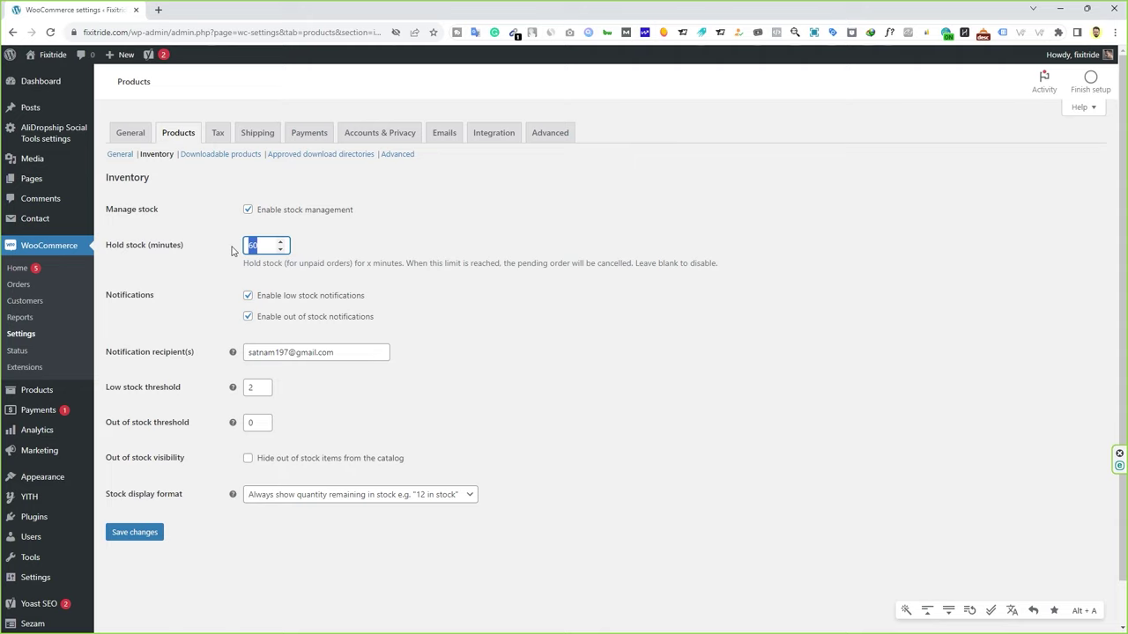
click(258, 245)
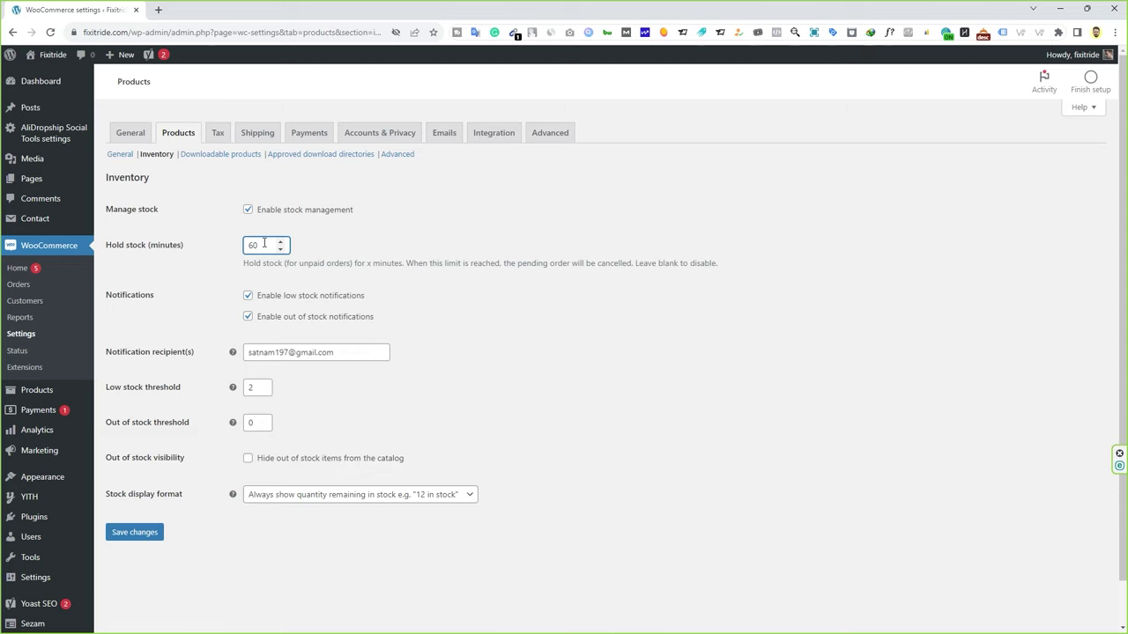
drag(265, 244, 250, 246)
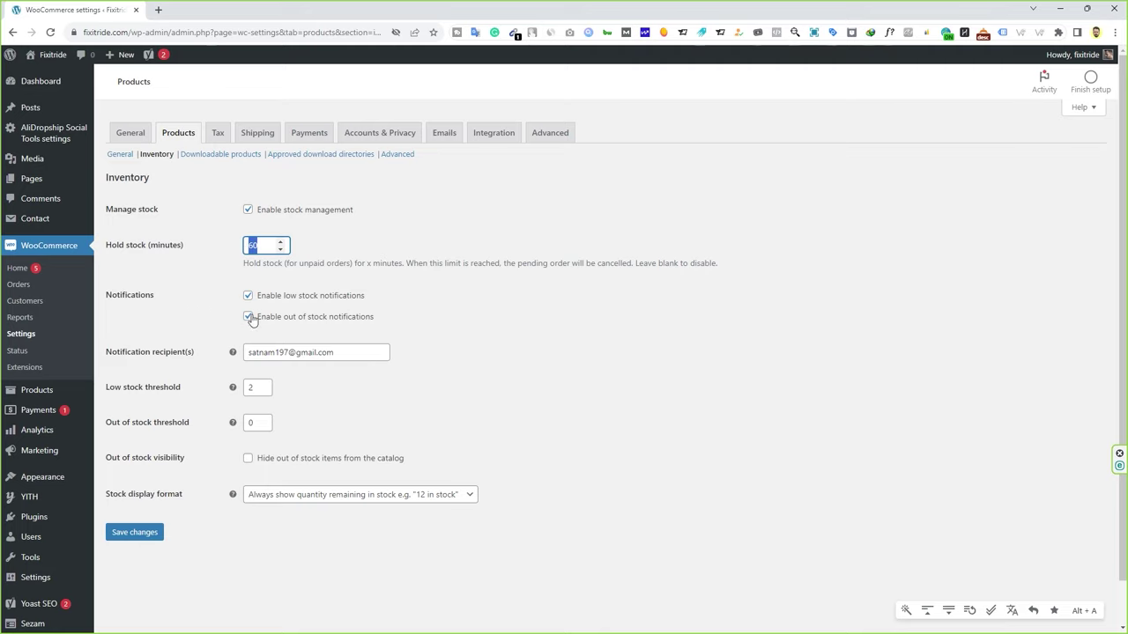
scroll(248, 318, down, 1)
drag(355, 304, 232, 304)
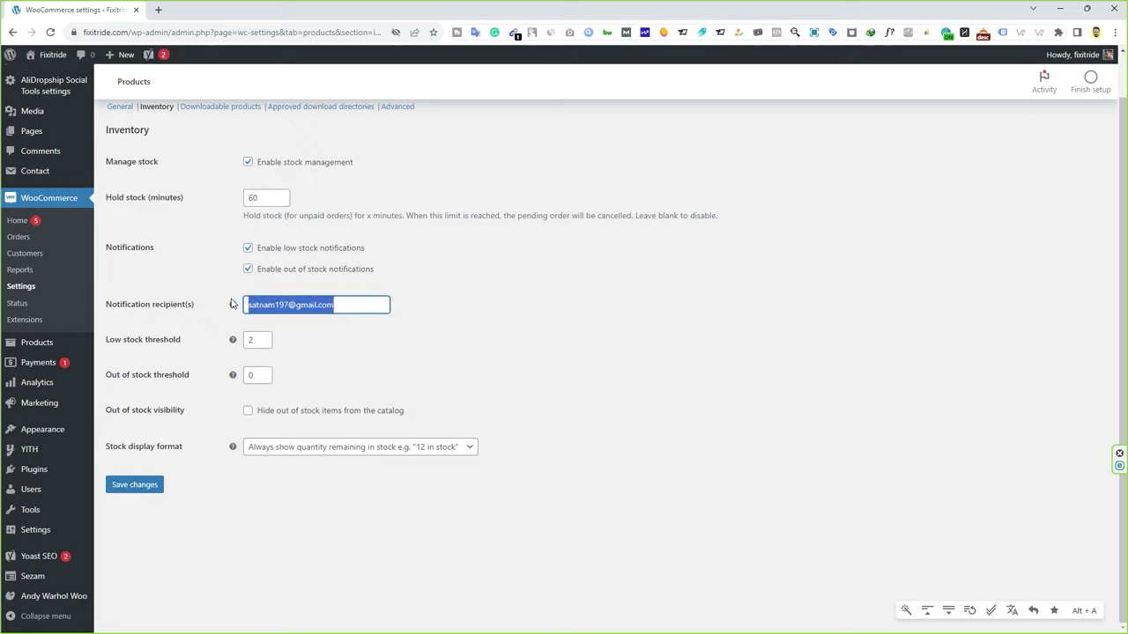
click(279, 305)
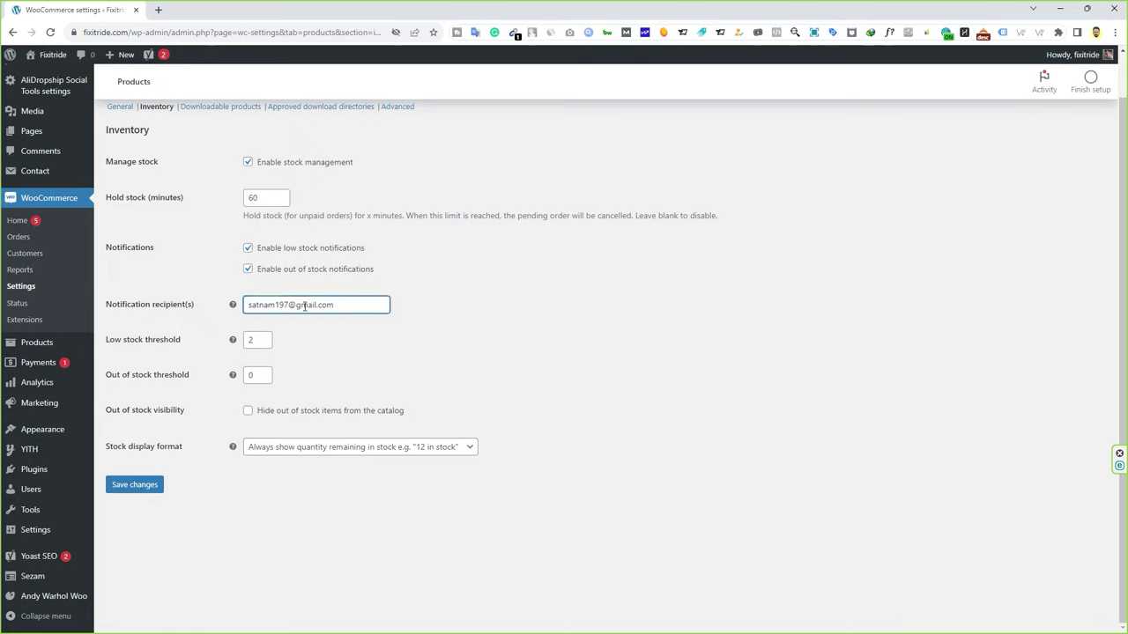
scroll(232, 357, up, 1)
mouse_move(232, 357)
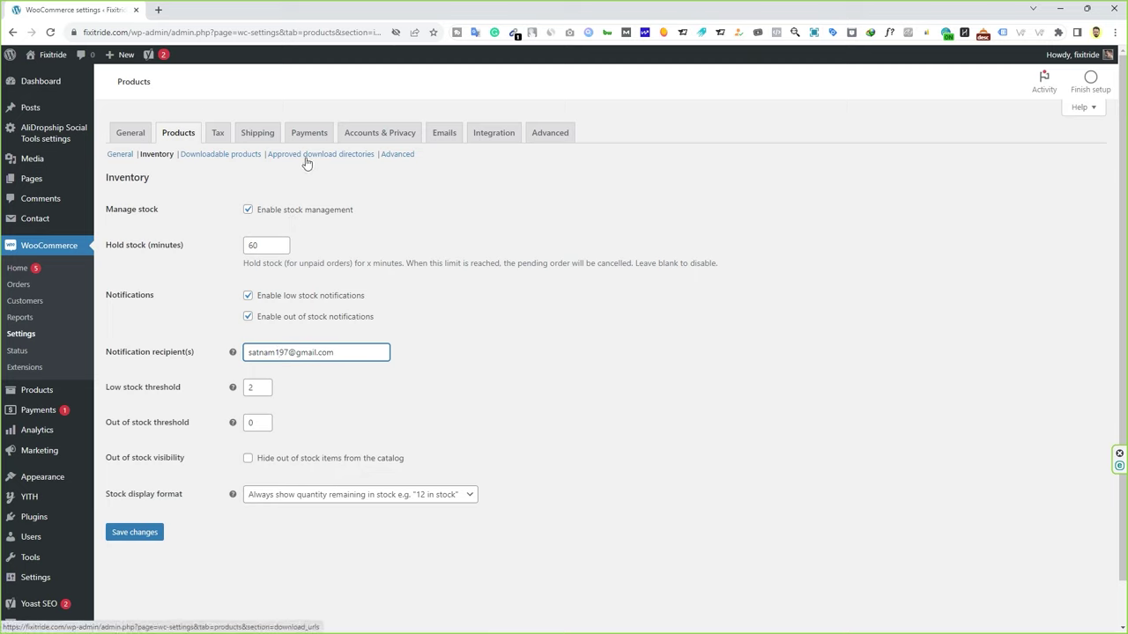
Enable the product attributes lookup table in Advanced product settings and save
click(406, 159)
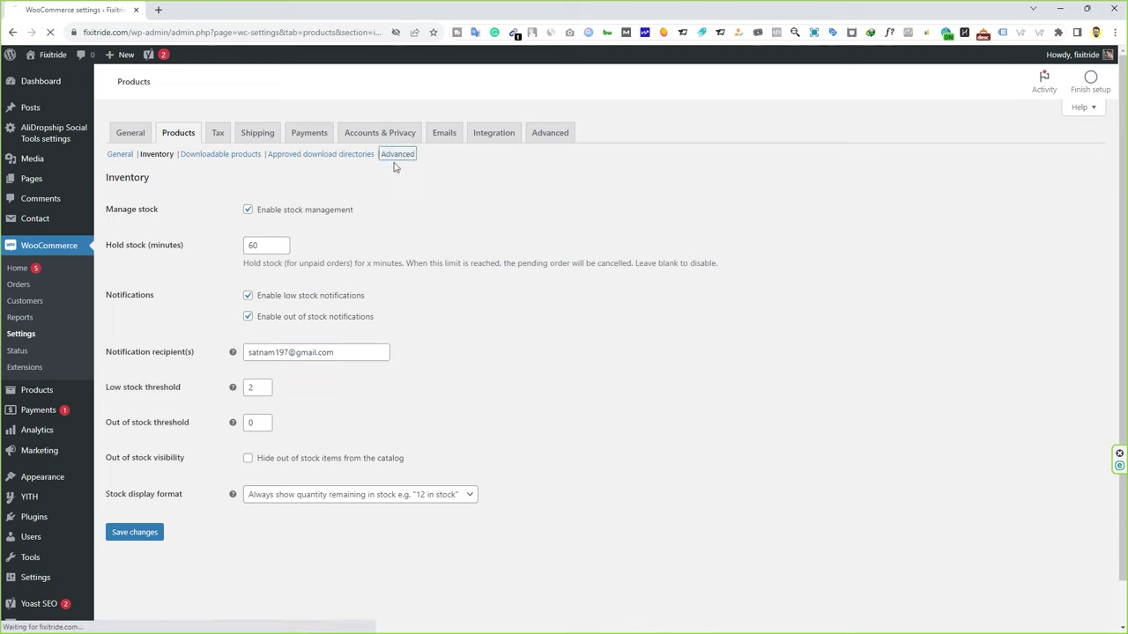
click(249, 212)
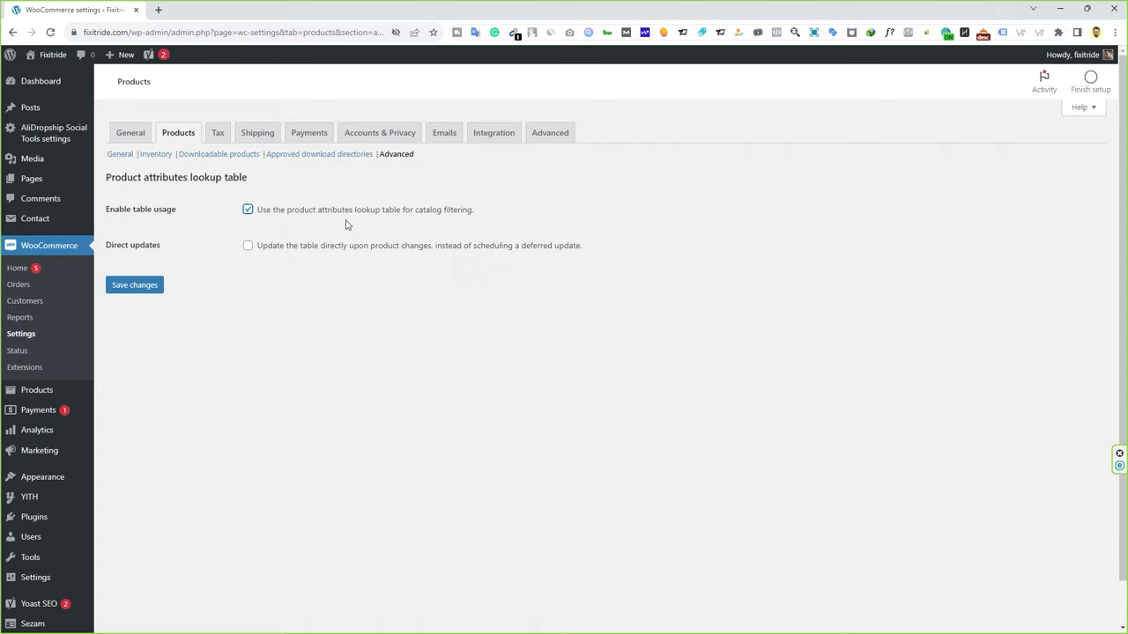
click(138, 284)
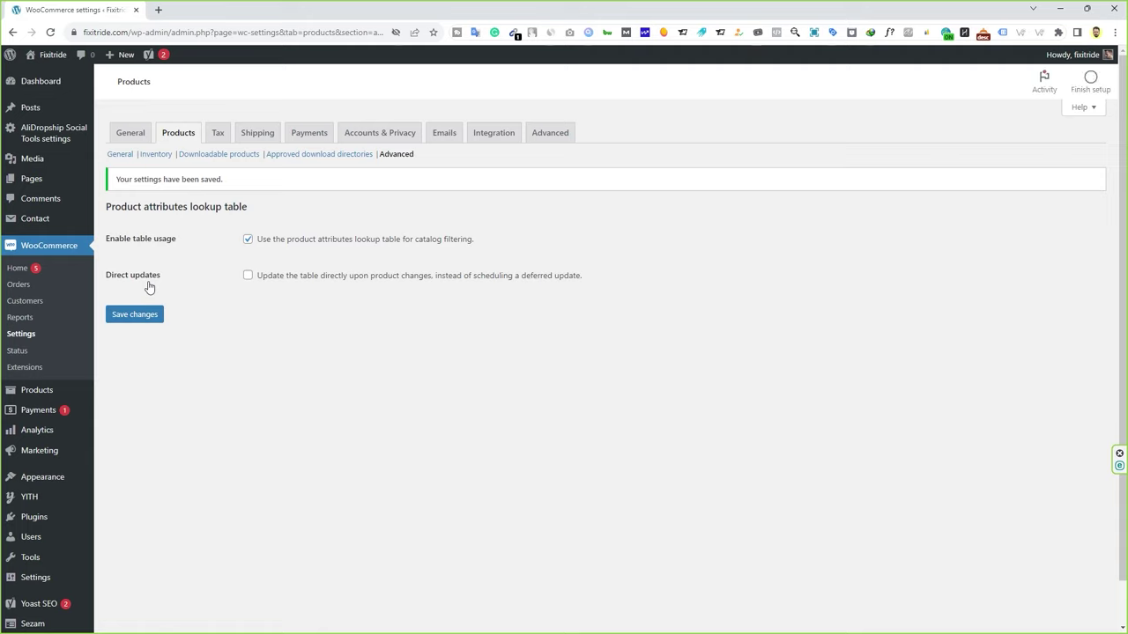
click(218, 135)
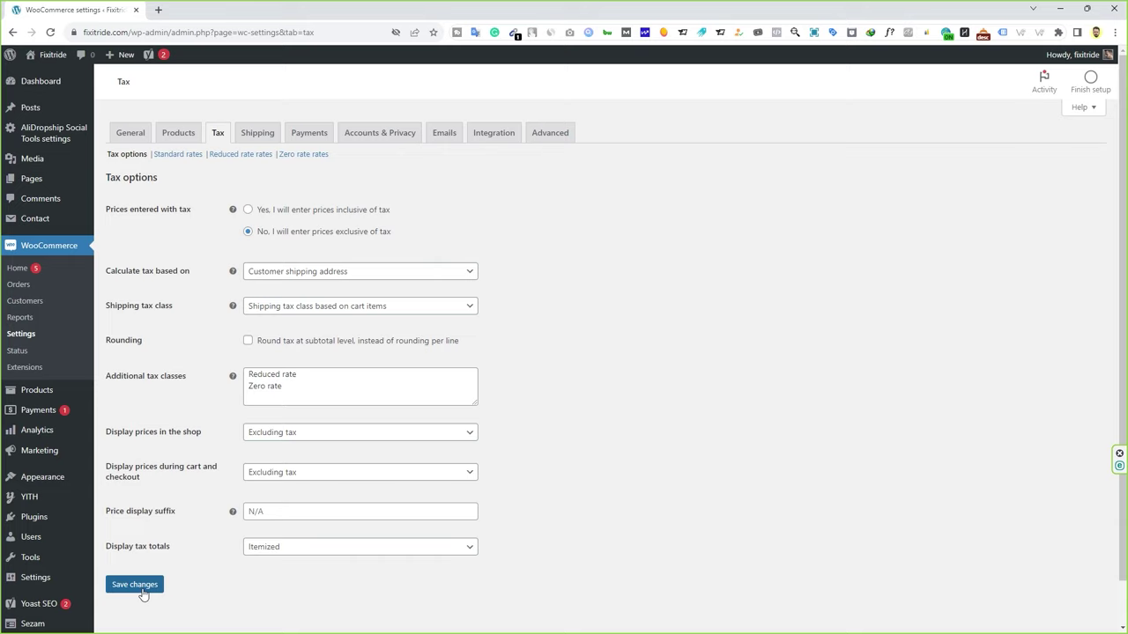
Import standard tax rates from tax_rates.csv
click(181, 156)
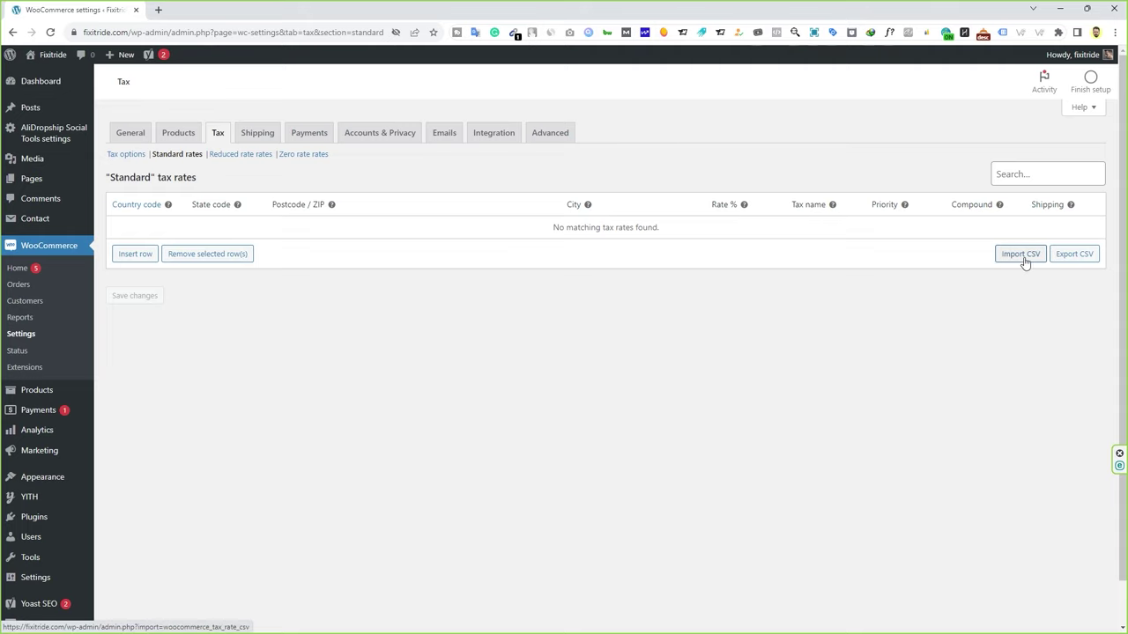
click(1030, 256)
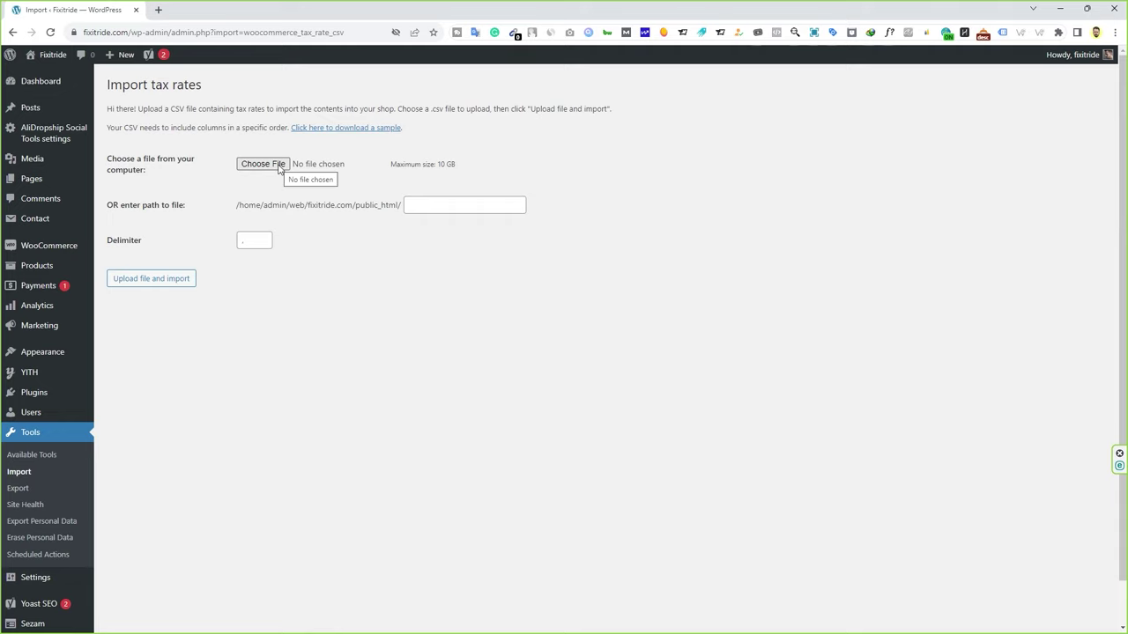
click(264, 165)
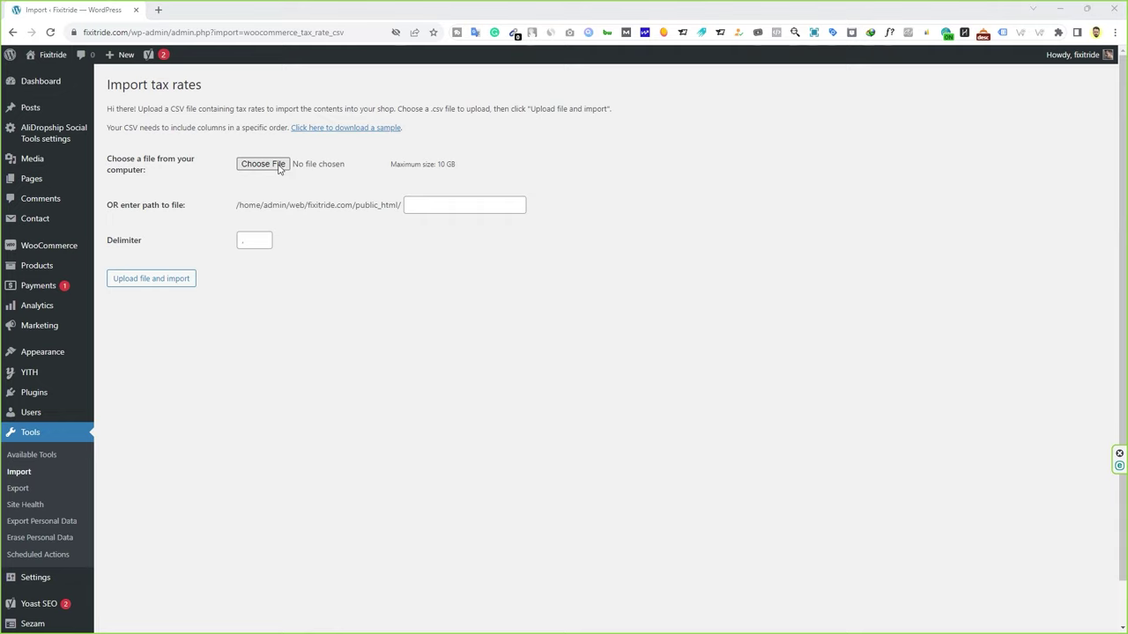
click(232, 176)
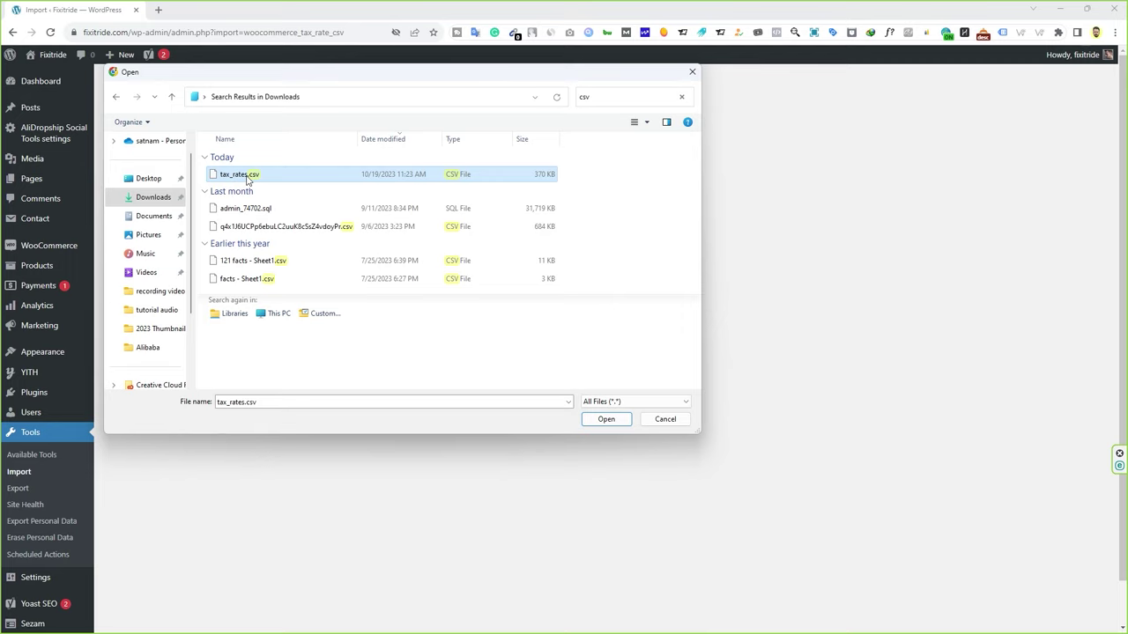
click(606, 419)
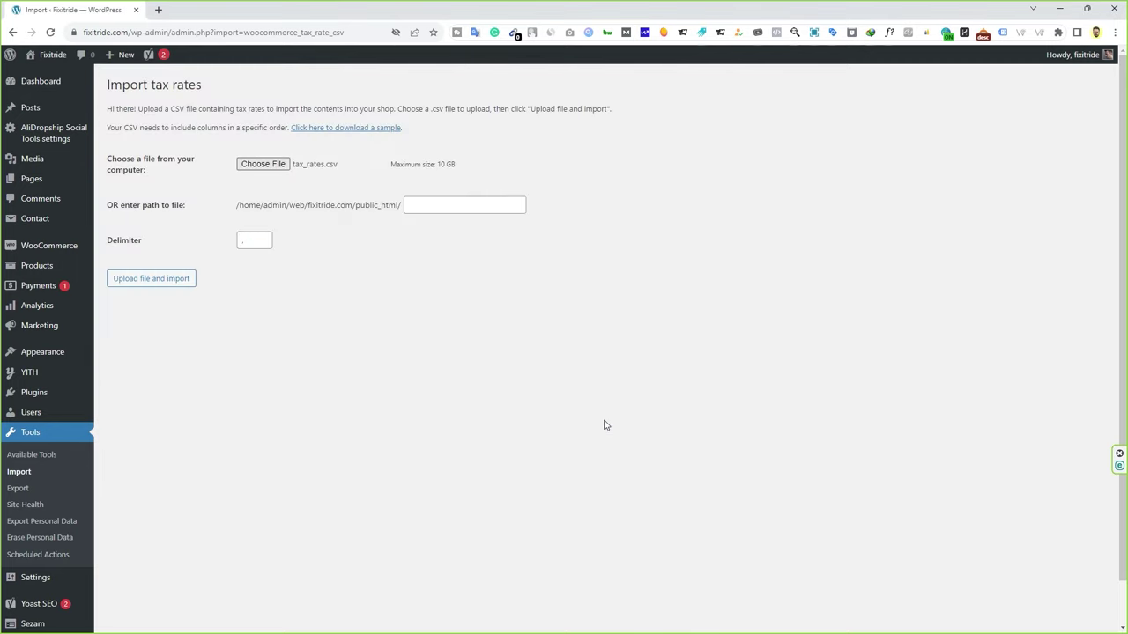
click(155, 282)
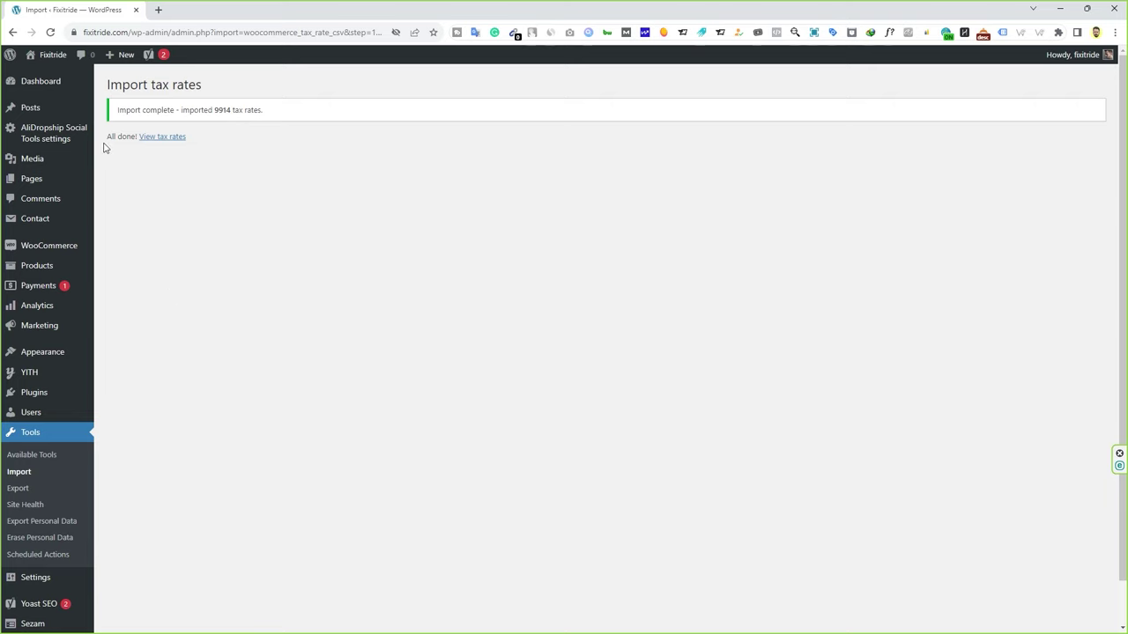
Review the 9914 imported US standard tax rates
click(167, 144)
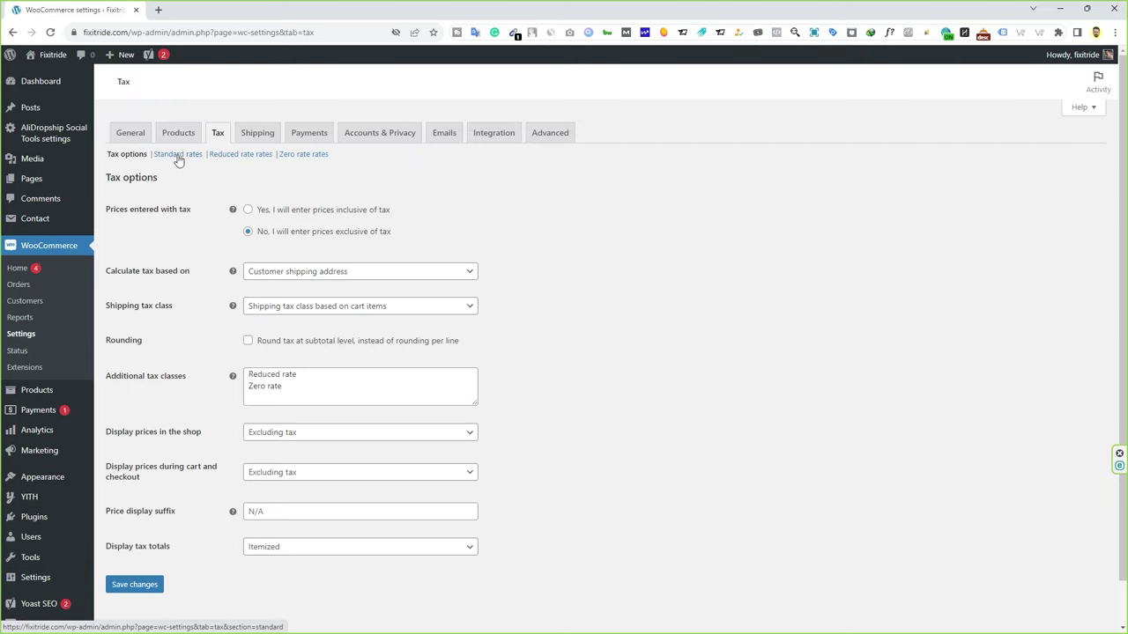
click(179, 157)
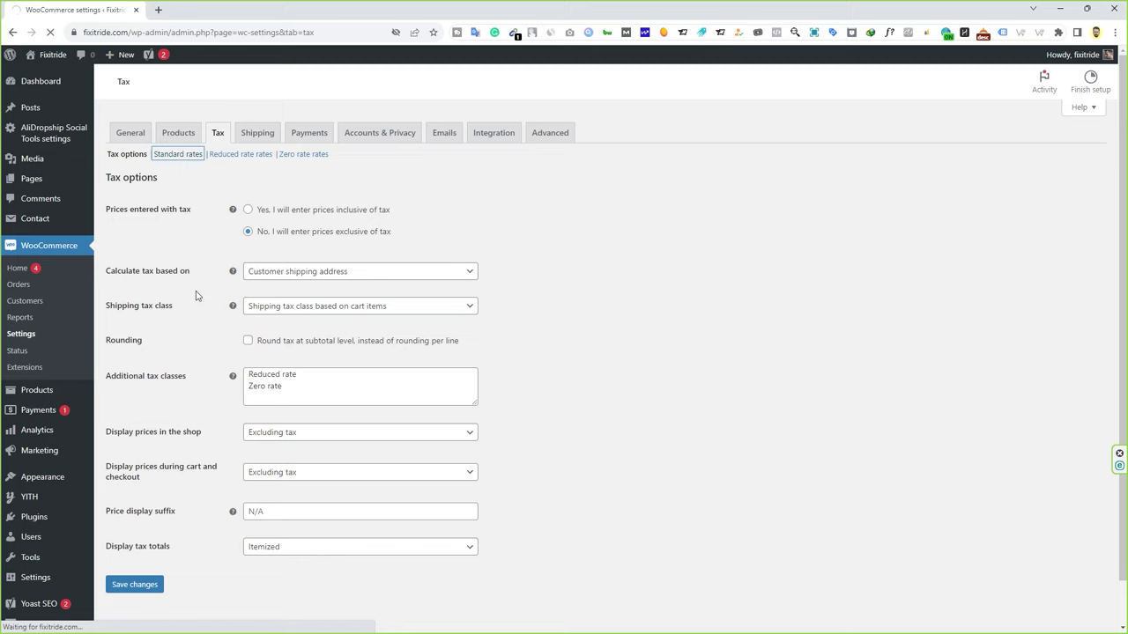
scroll(254, 397, down, 20)
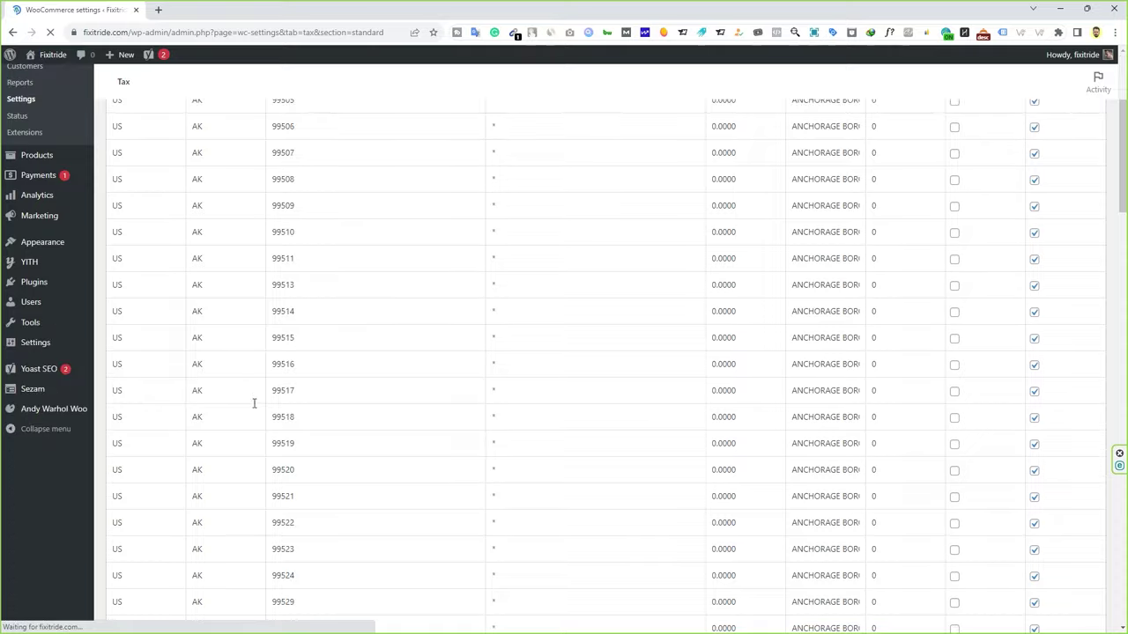
scroll(283, 438, down, 3)
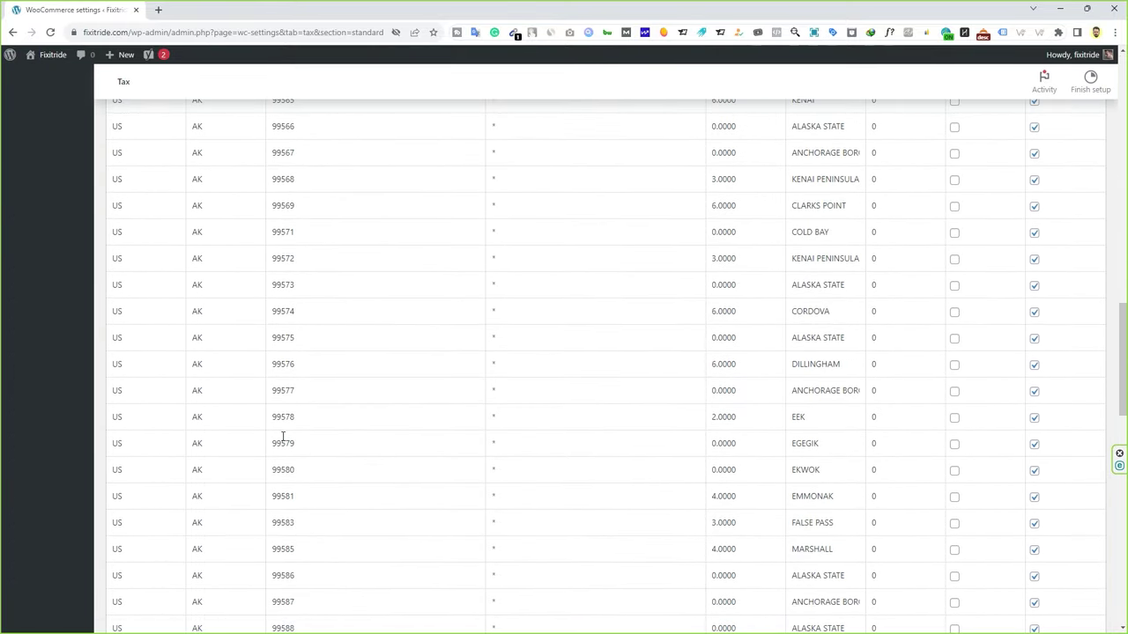
scroll(283, 438, up, 20)
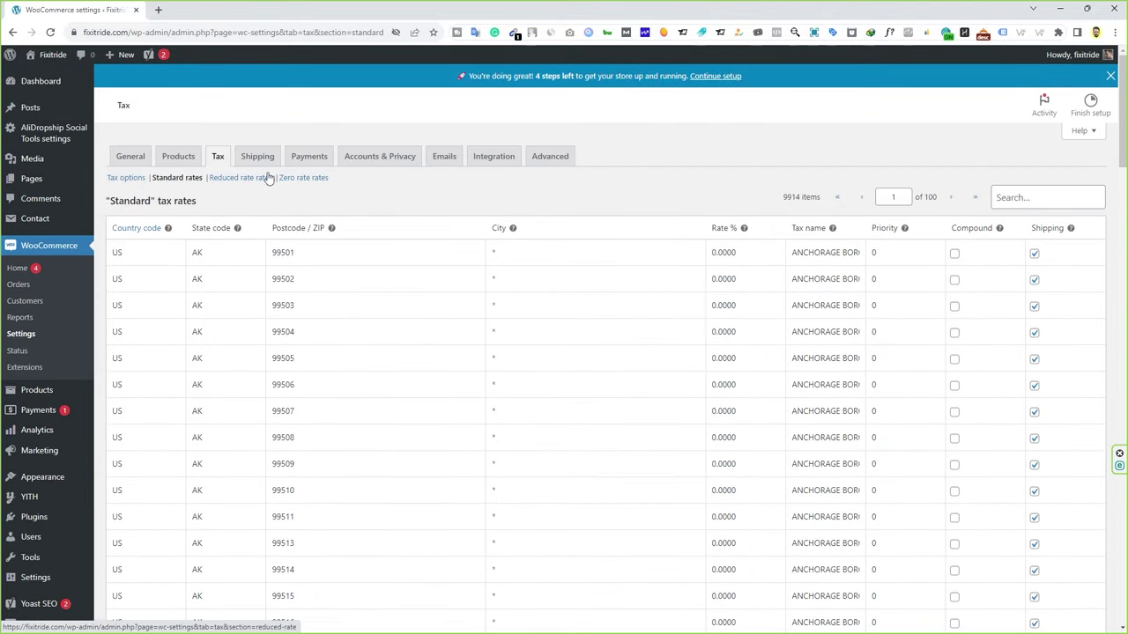
click(126, 177)
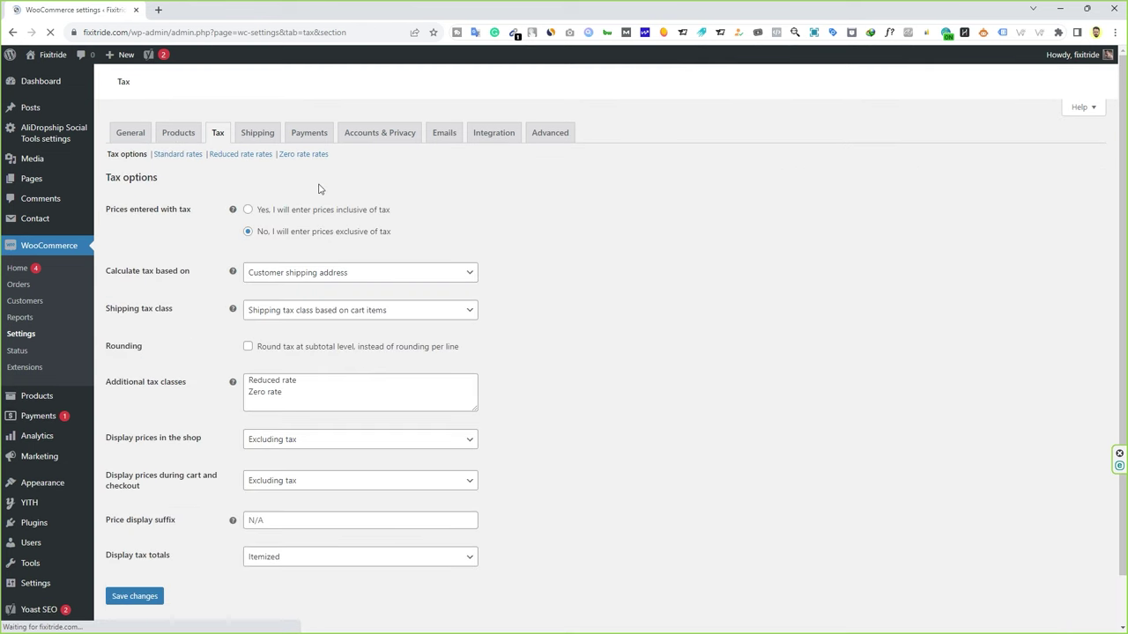
Remove the Reduced rate and Zero rate classes from Additional tax classes and save
click(272, 380)
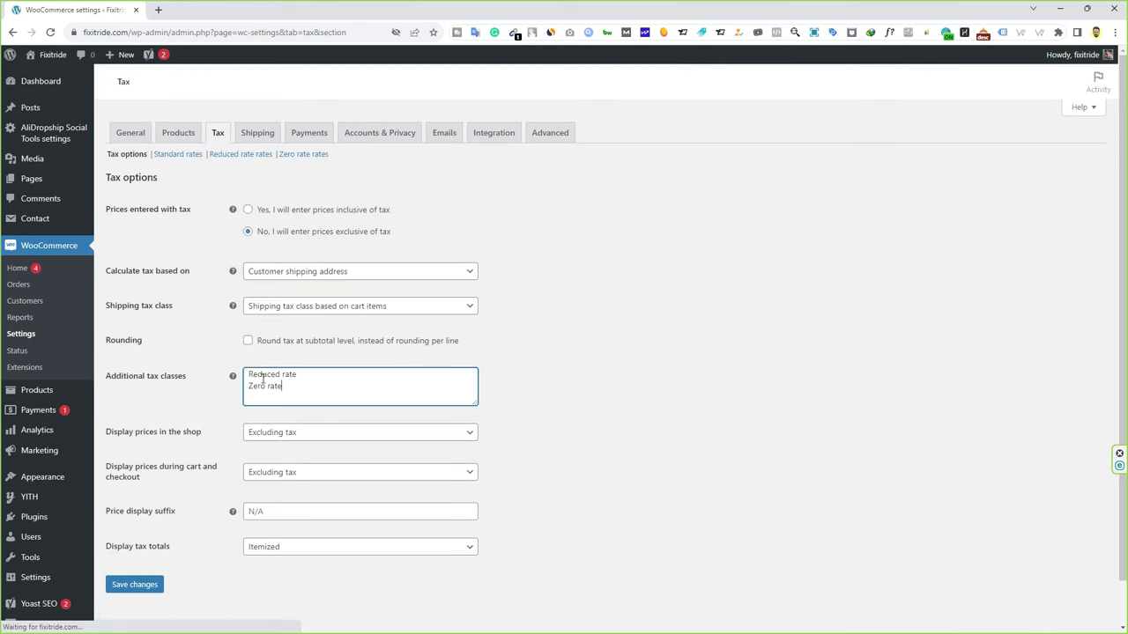
key(ctrl+a)
key(BackSpace)
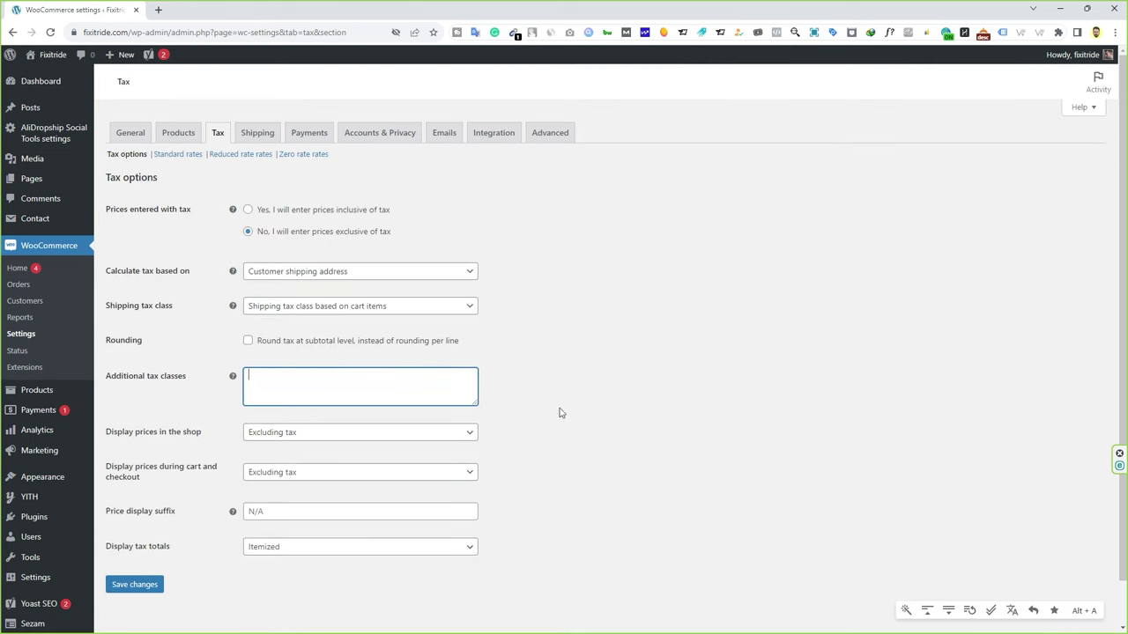
click(135, 584)
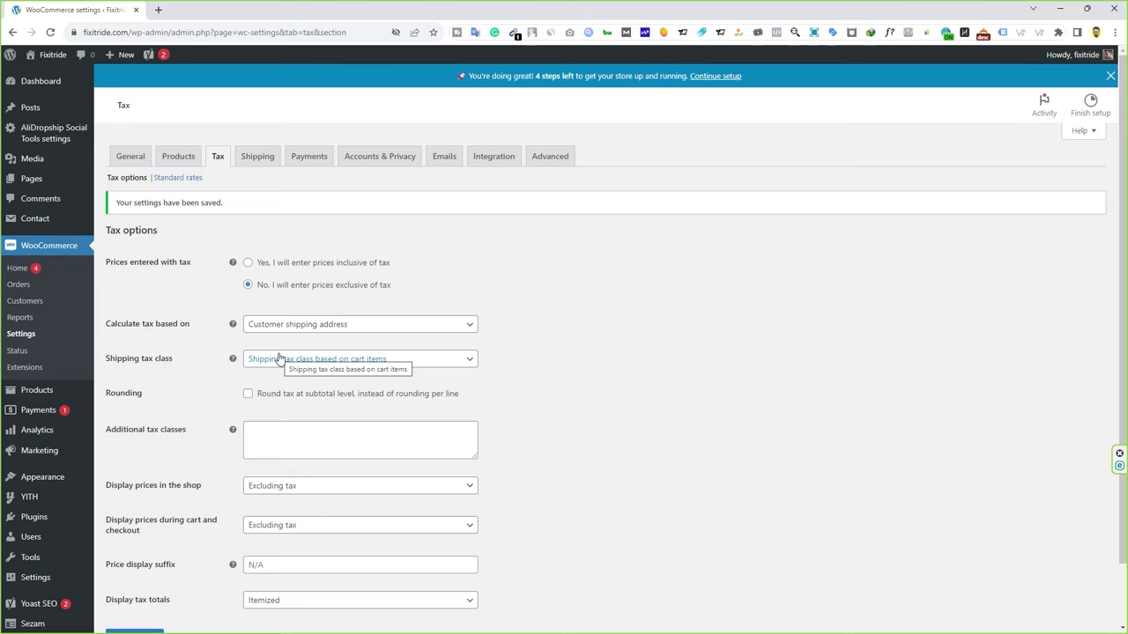
click(258, 156)
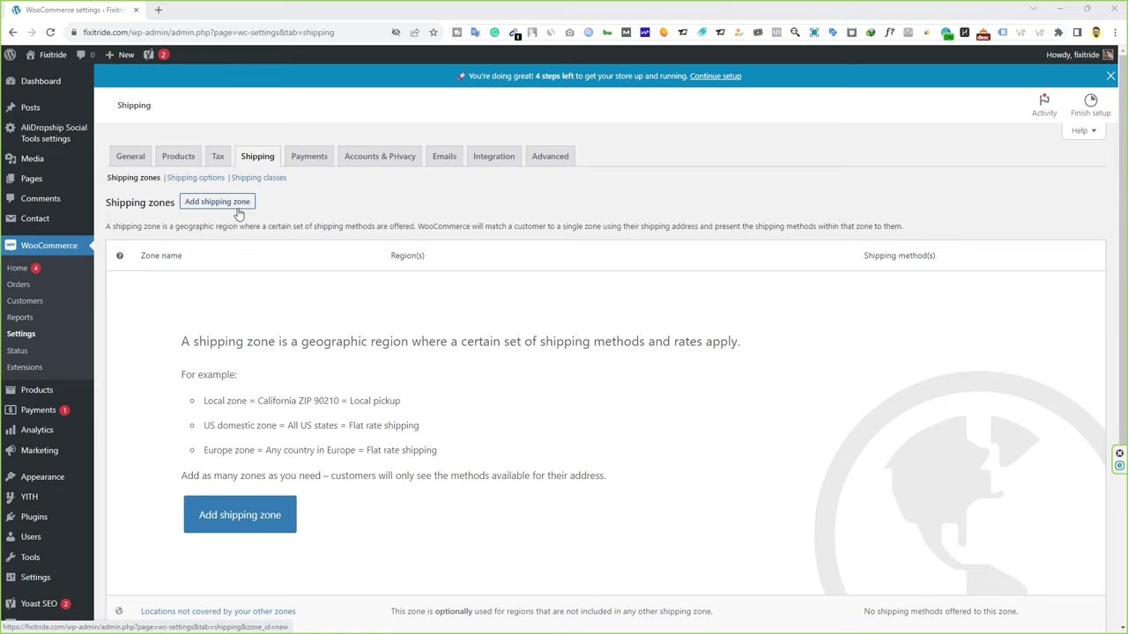
Create the FREE Shipping zone covering UK, Canada, US and Australia and save it
click(236, 208)
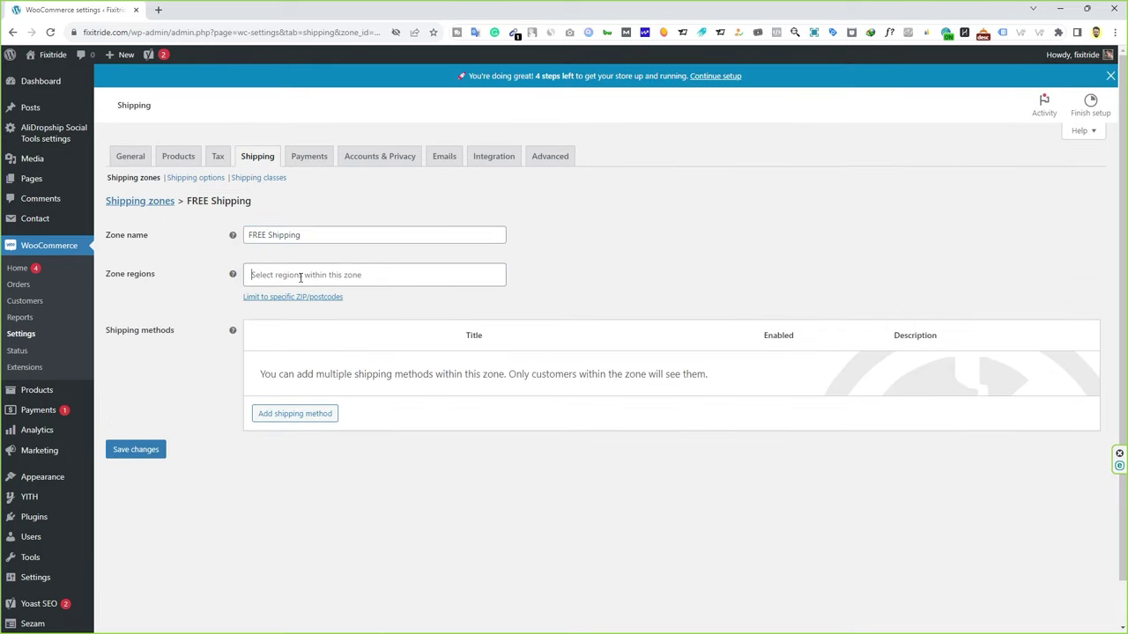
click(297, 275)
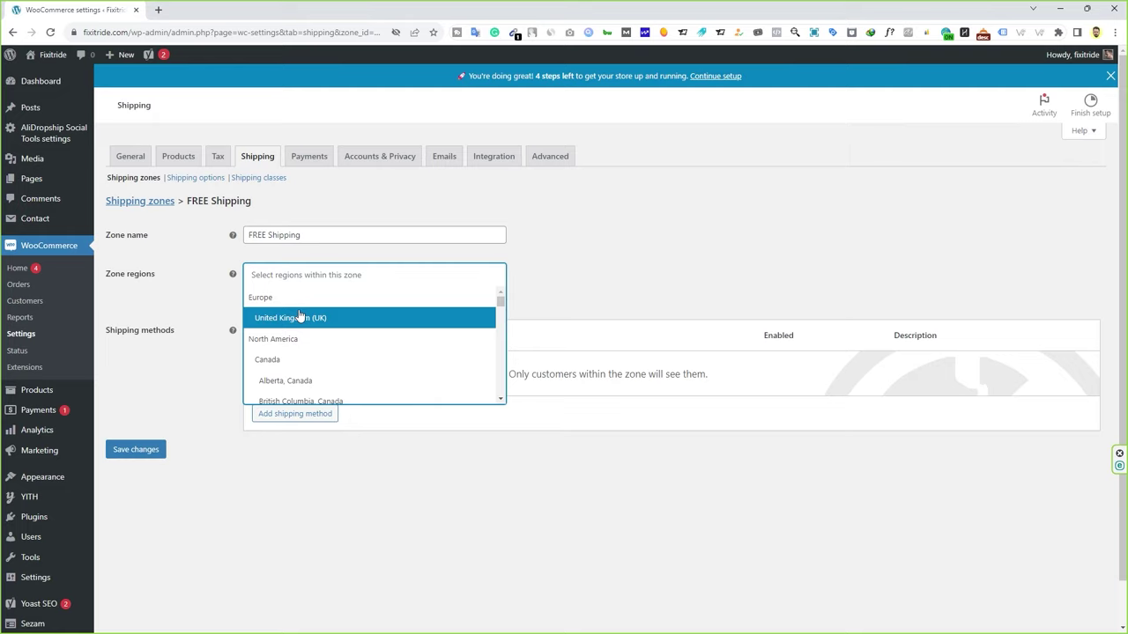
click(300, 317)
text(a Aus)
key(Return)
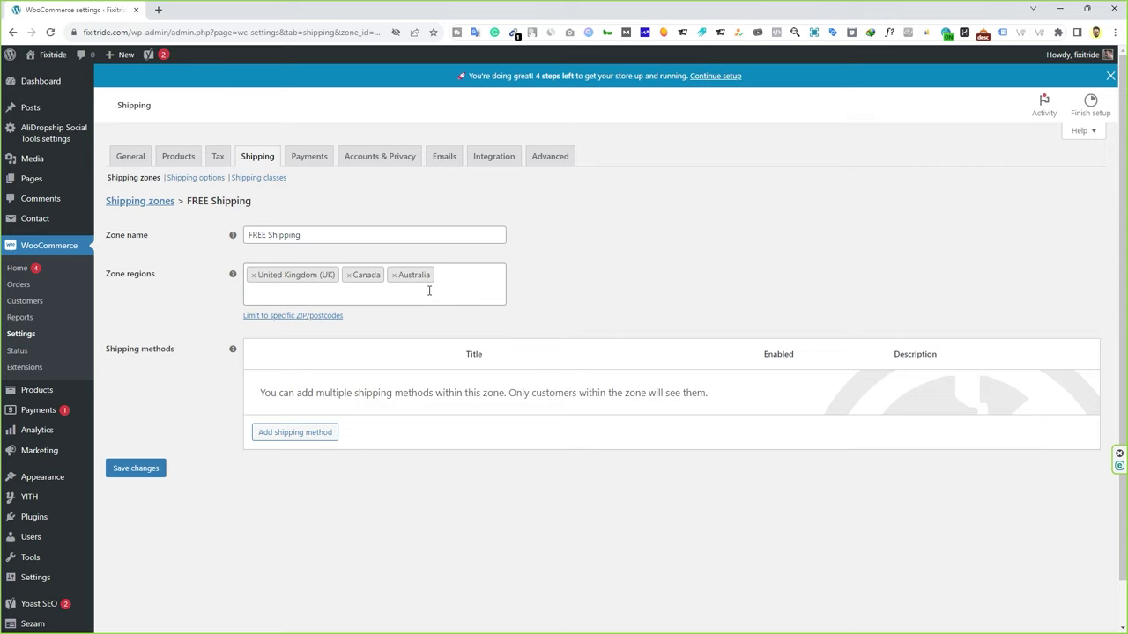
text(uni)
key(Down)
key(Return)
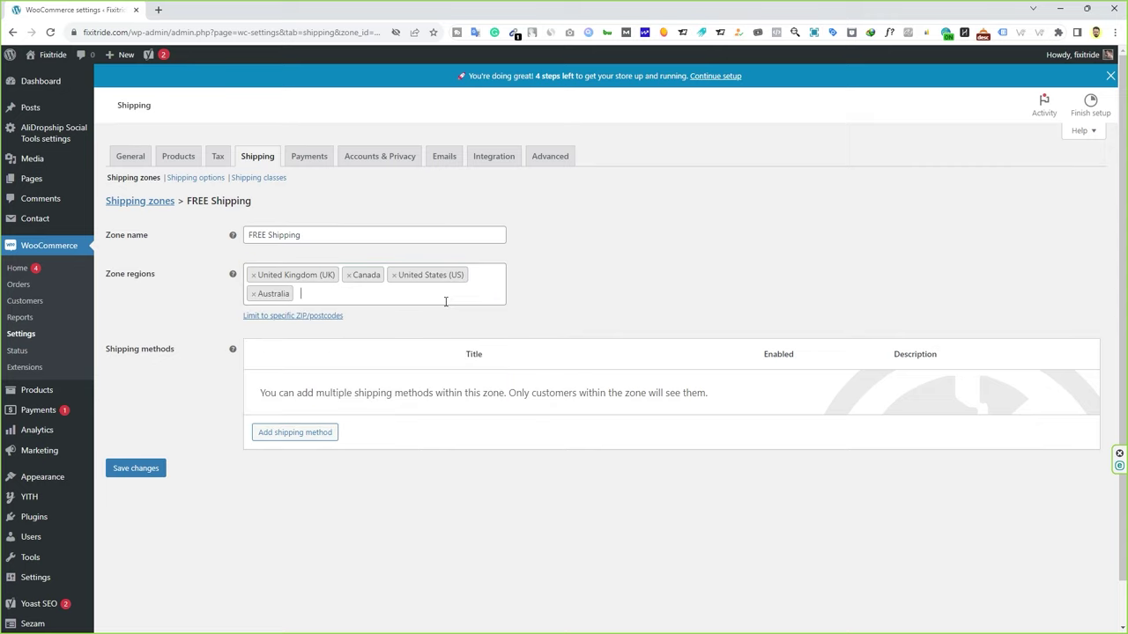
click(141, 472)
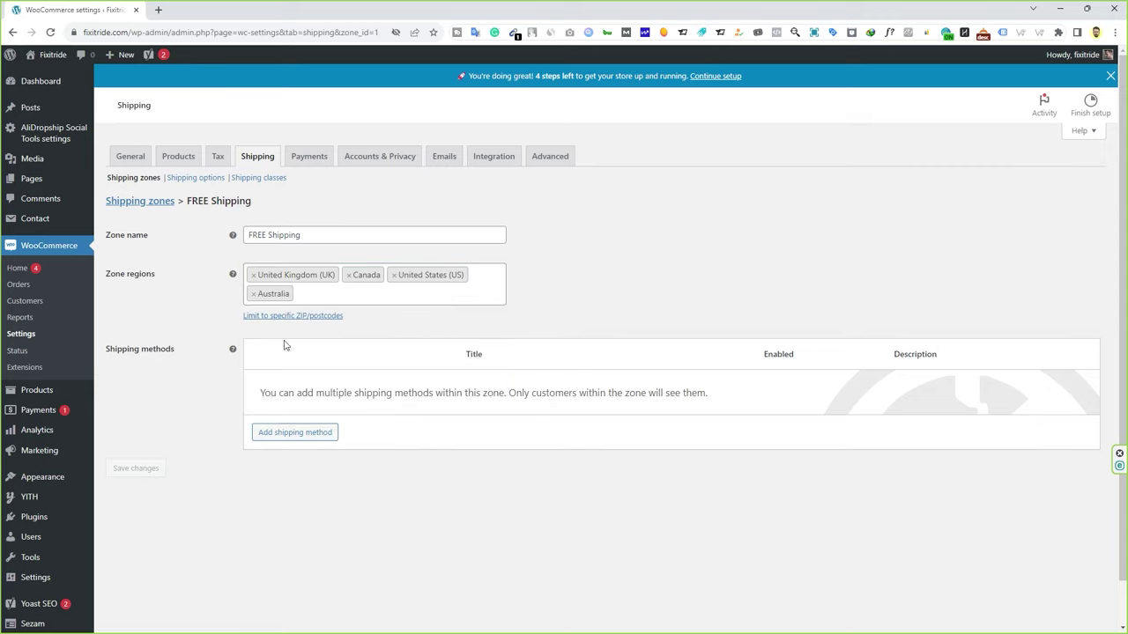
Add the Free shipping method to the zone
click(302, 433)
click(451, 344)
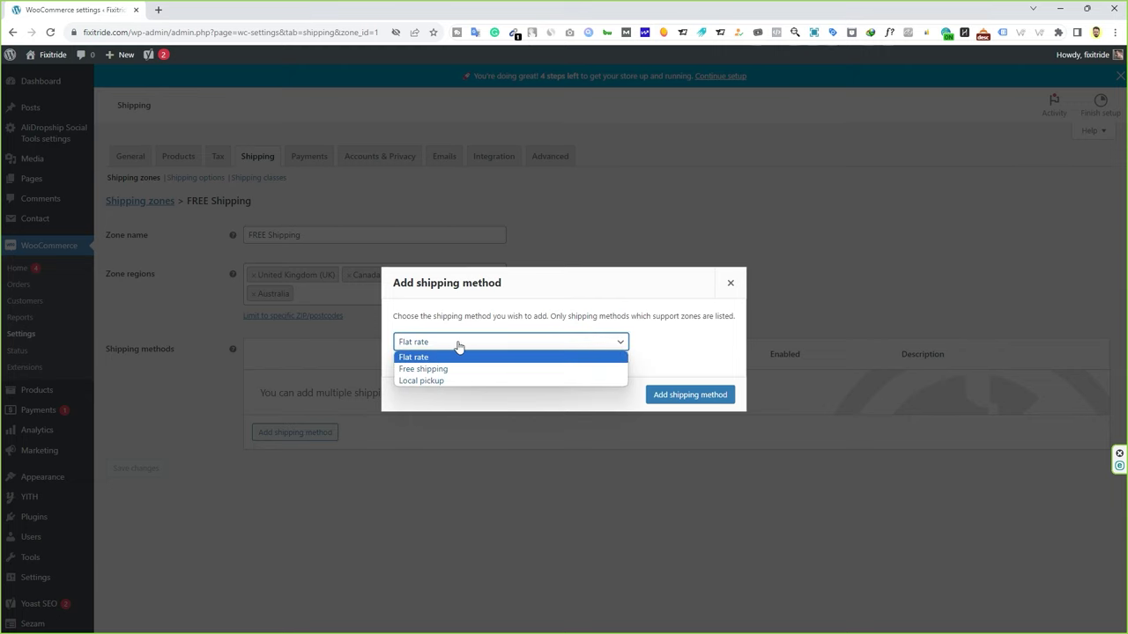
click(421, 370)
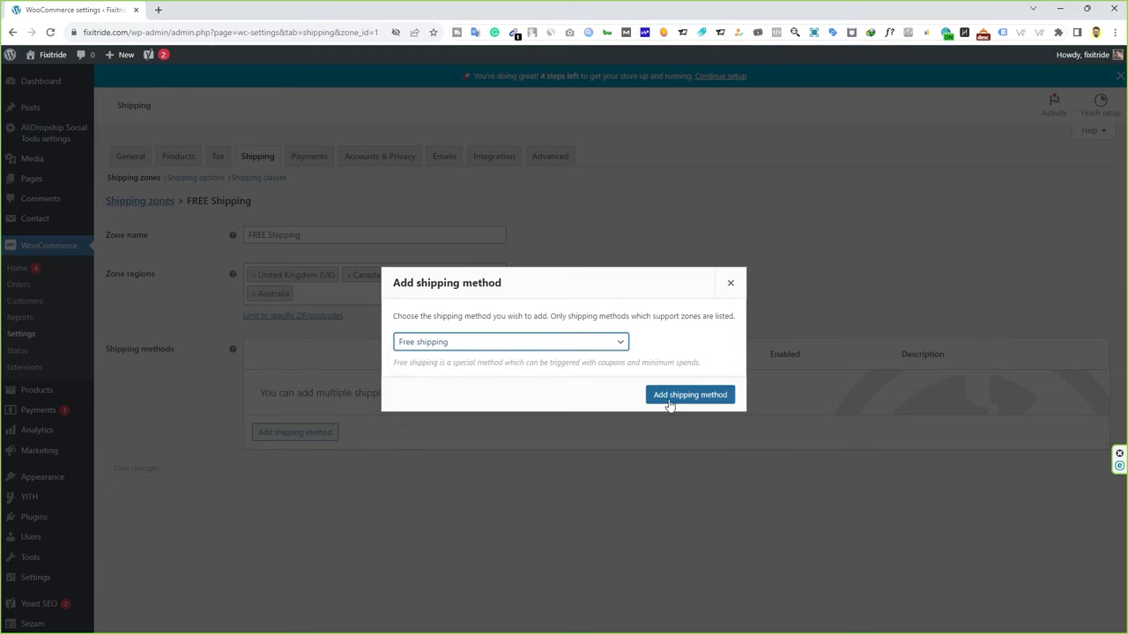
click(667, 395)
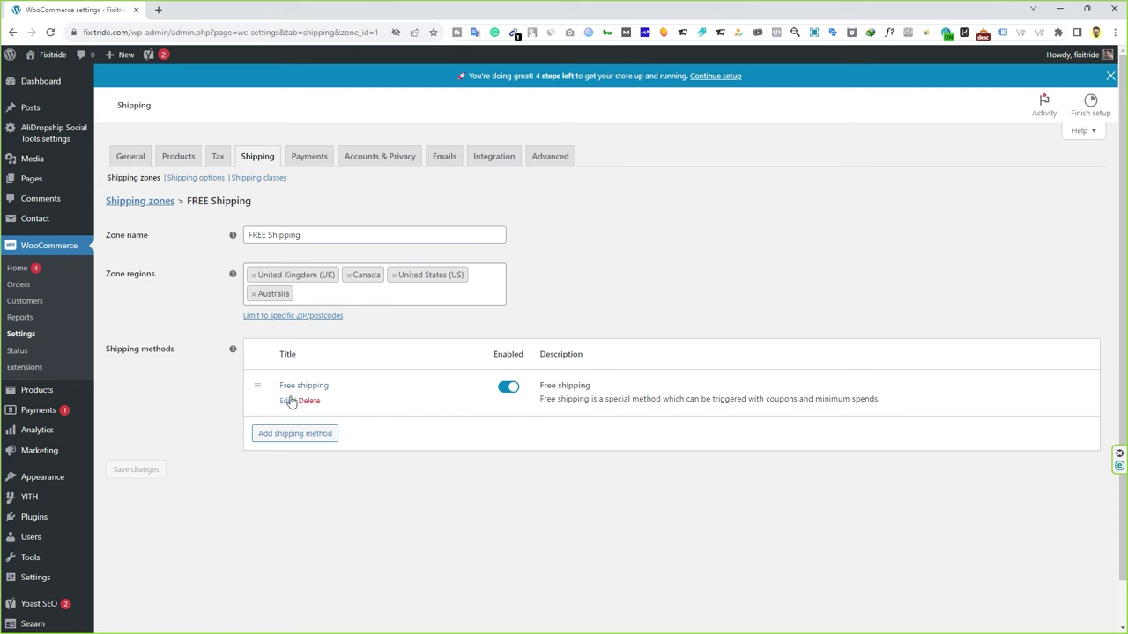
Keep the Free shipping title with N/A requirement and save the method settings
click(285, 401)
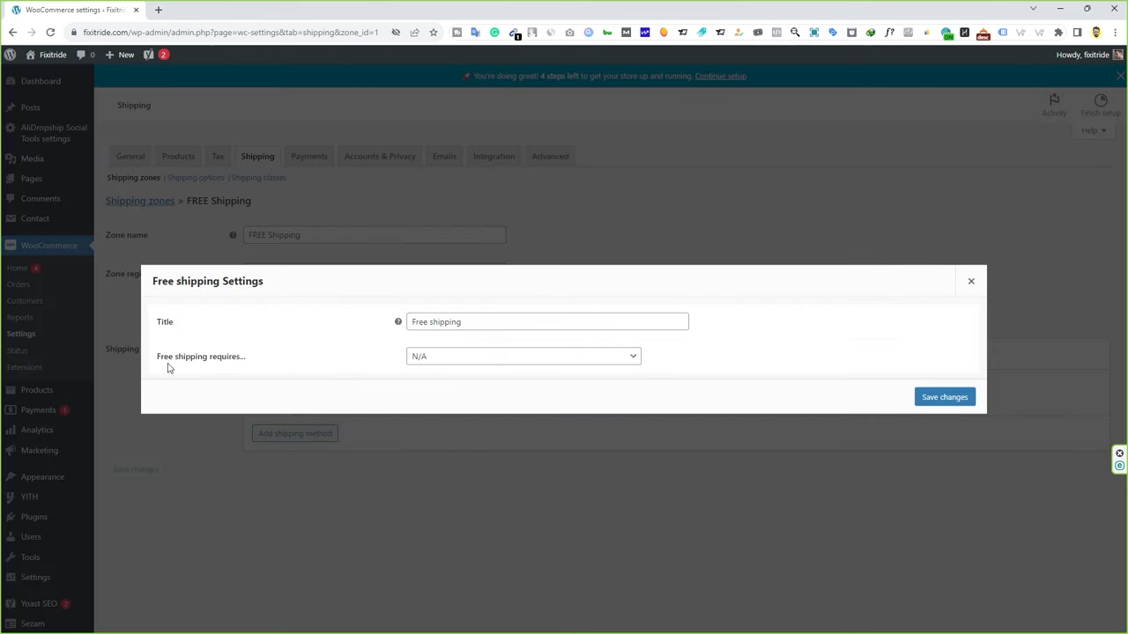
triple_click(447, 322)
click(478, 321)
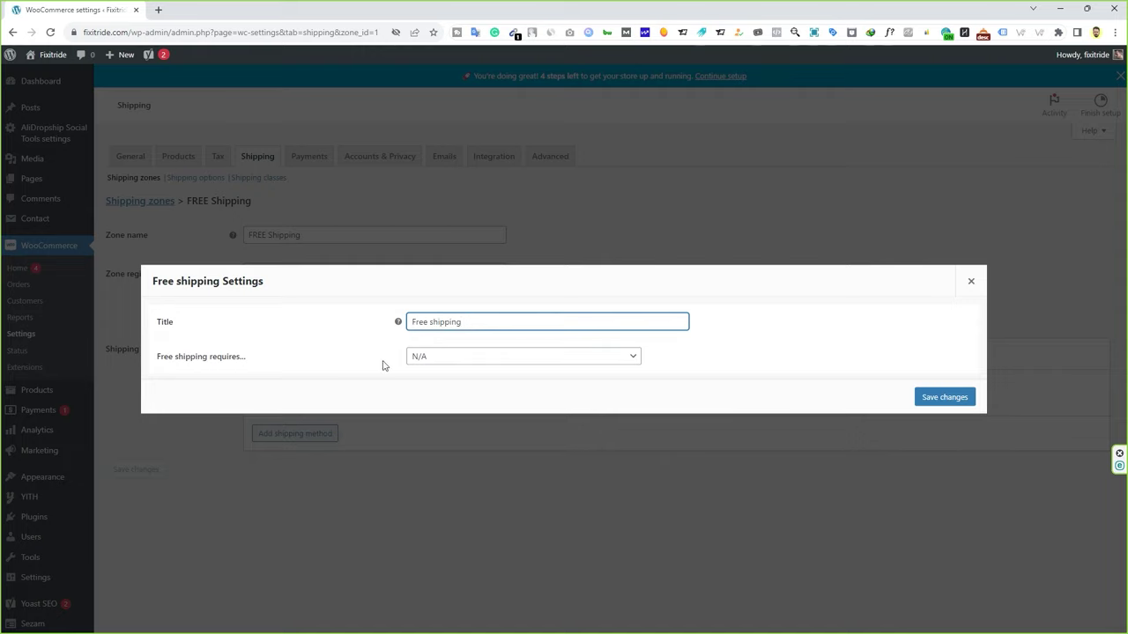
click(440, 358)
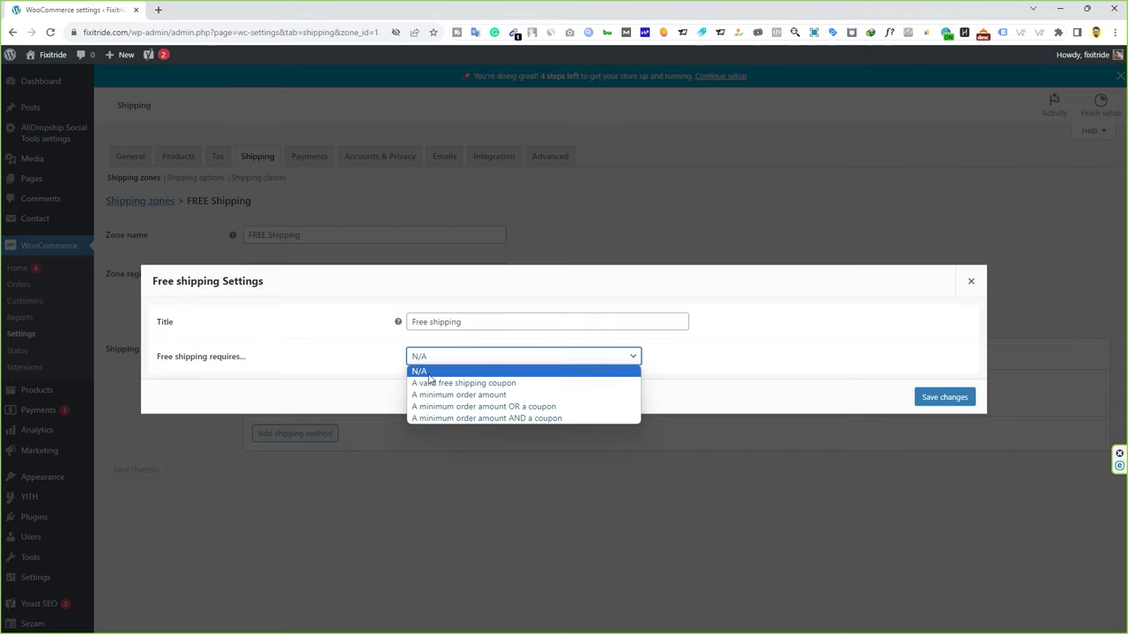
click(428, 374)
click(946, 398)
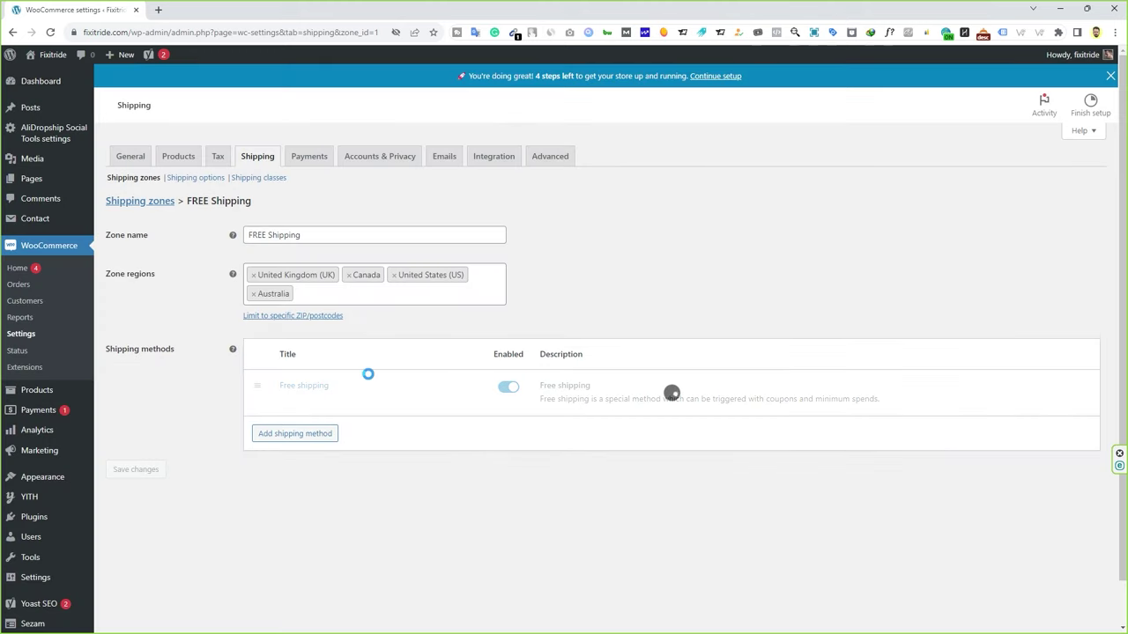
click(133, 179)
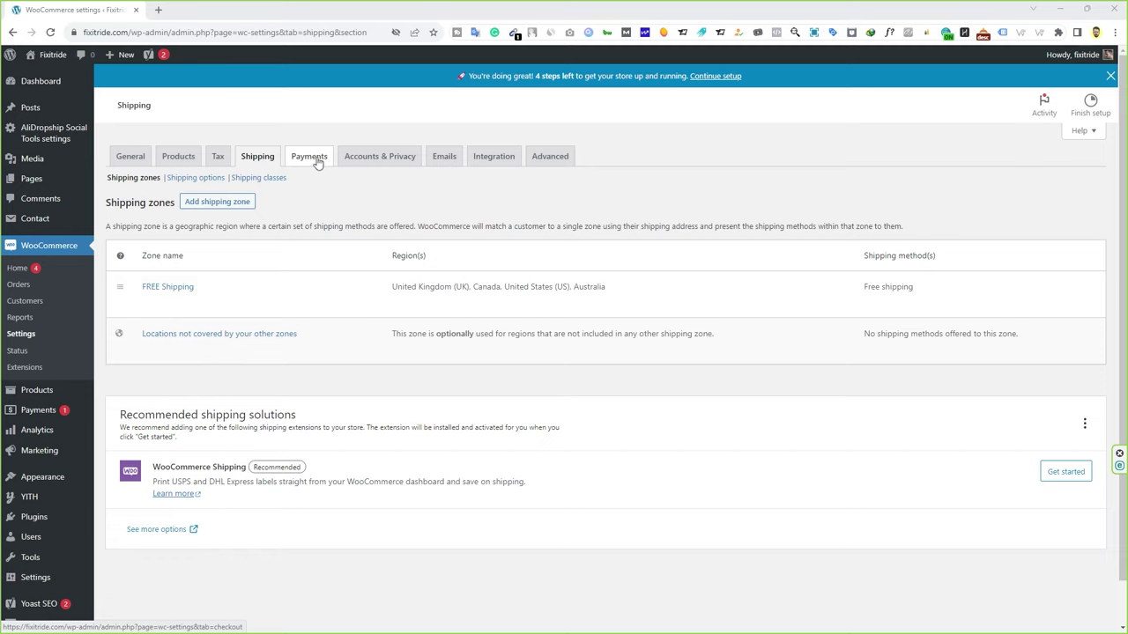
Allow checkout login and account creation, stop password-set link emails, and save the Accounts & Privacy settings
click(368, 157)
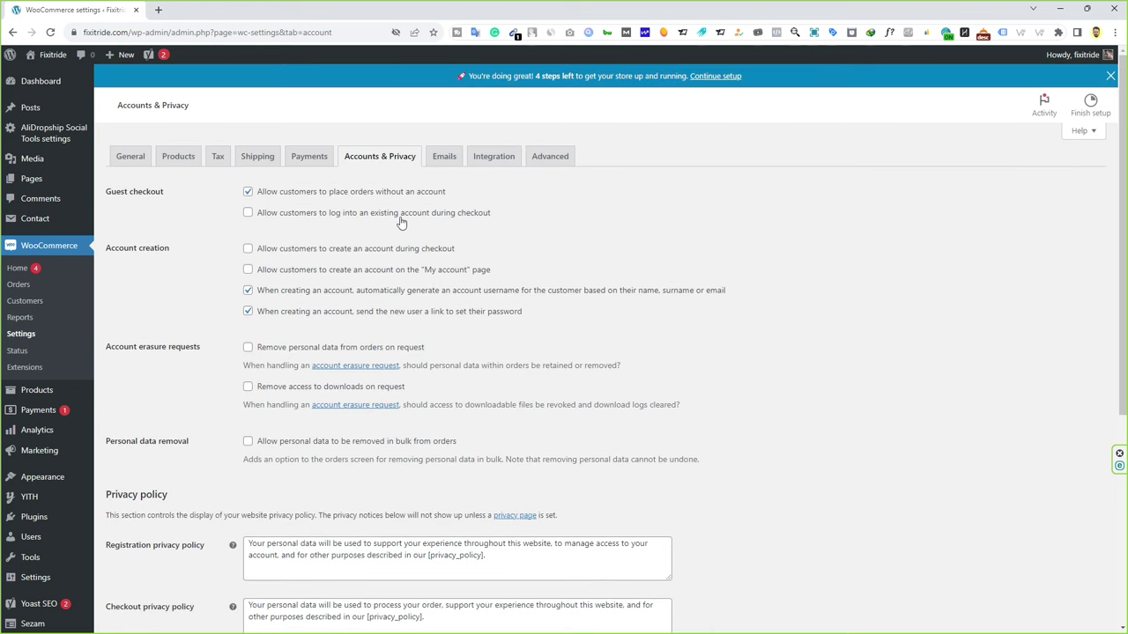
click(247, 213)
click(248, 249)
click(247, 312)
scroll(250, 323, down, 4)
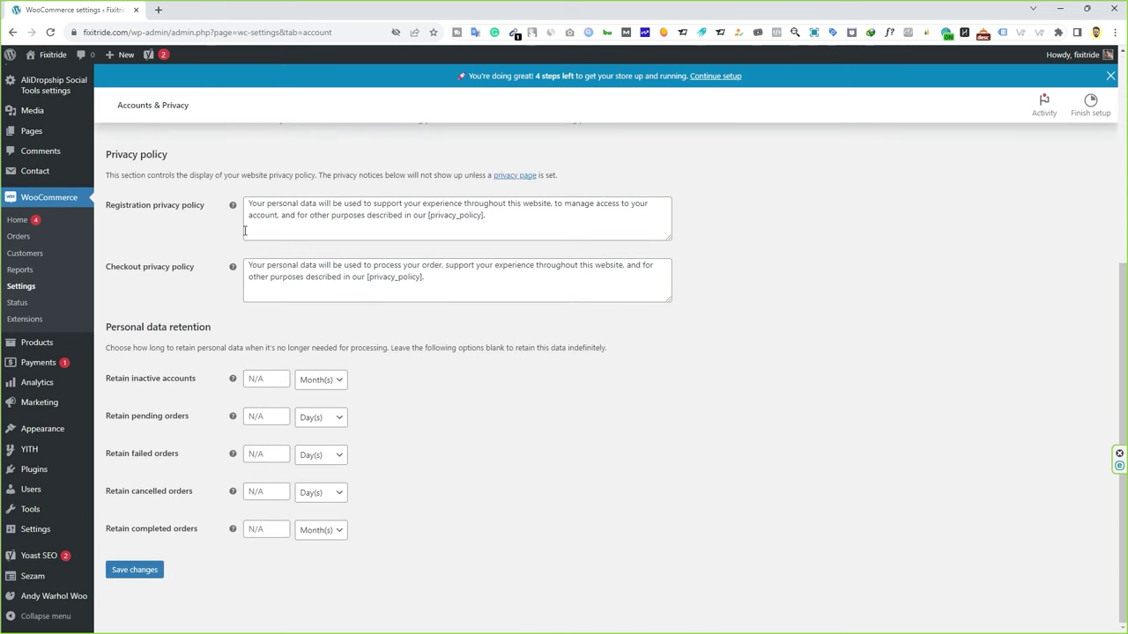
click(141, 570)
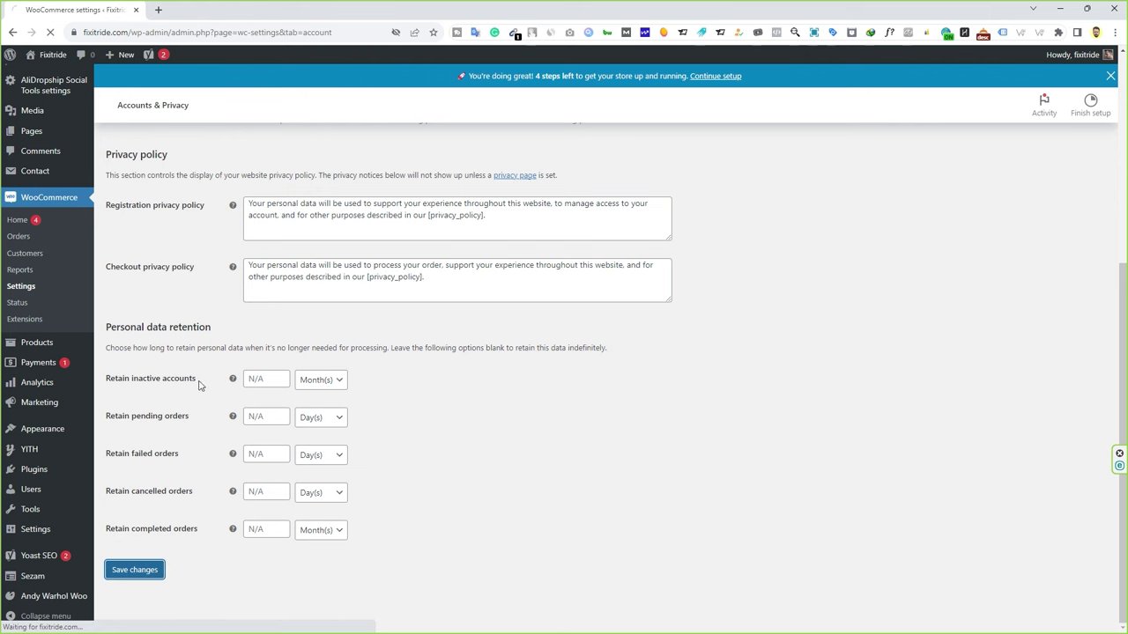
click(449, 141)
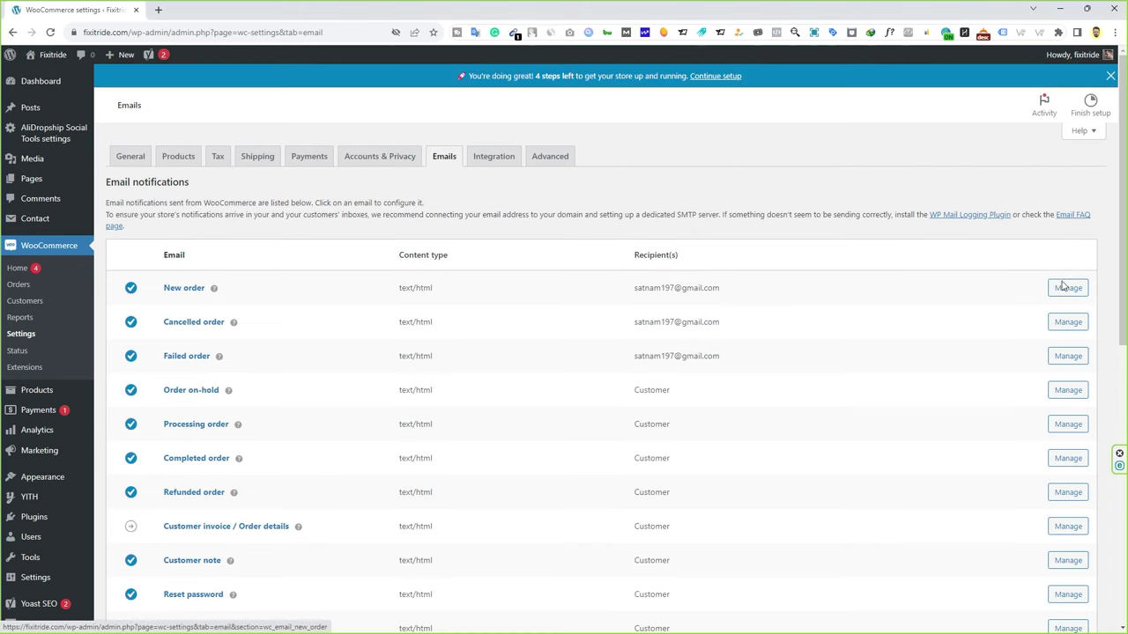
Change the New order email's recipient to the store's support address and save it
click(1061, 291)
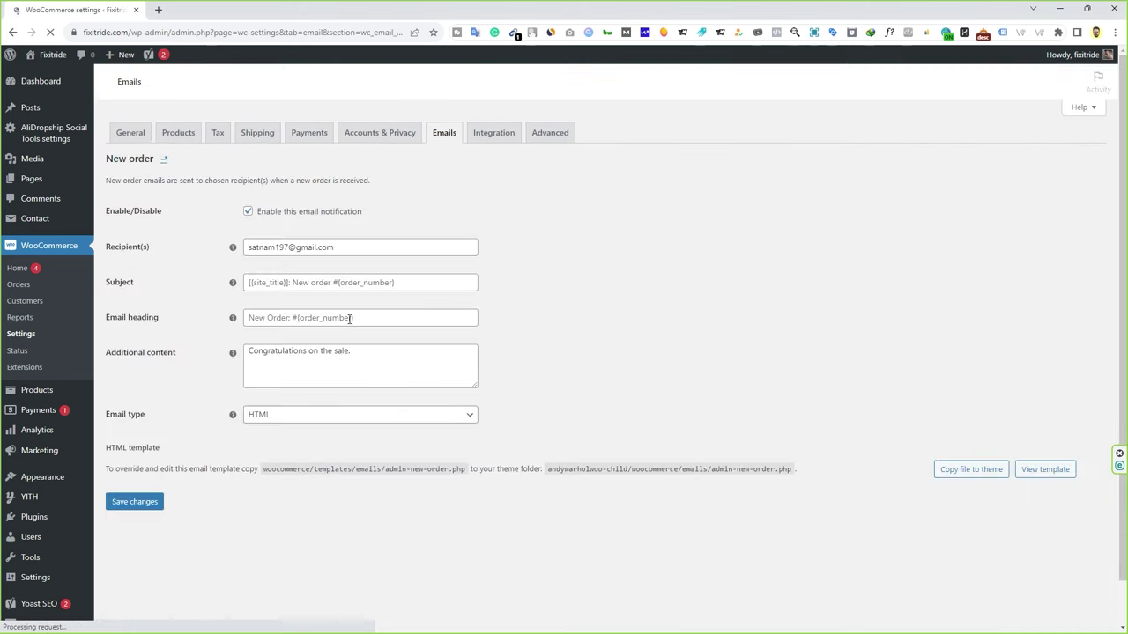
drag(333, 250, 247, 249)
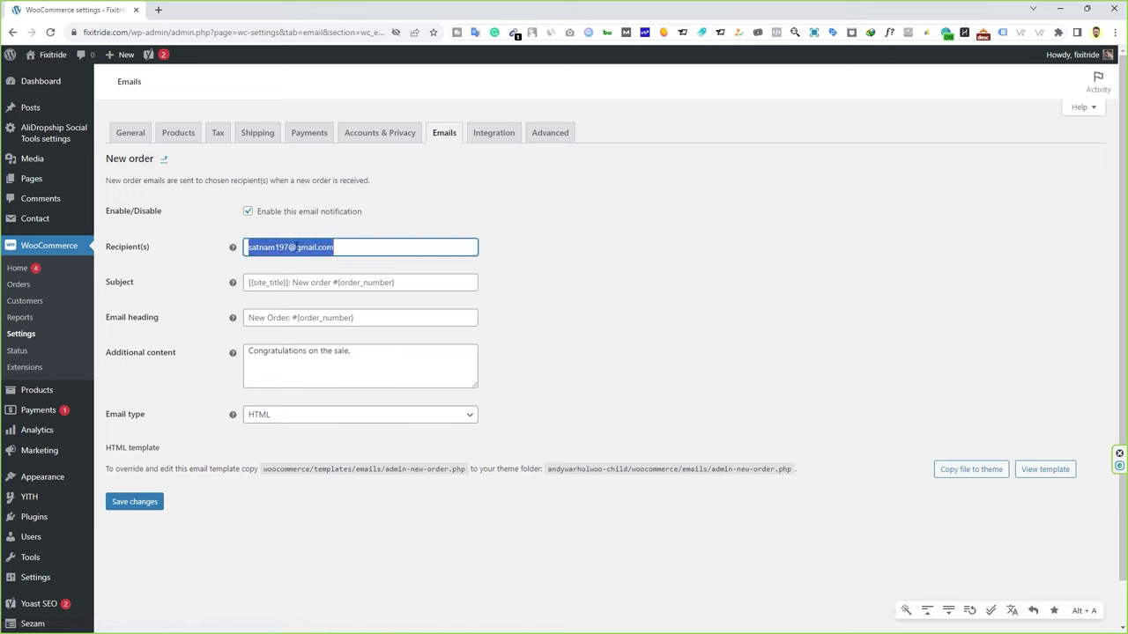
click(291, 247)
drag(263, 248, 232, 248)
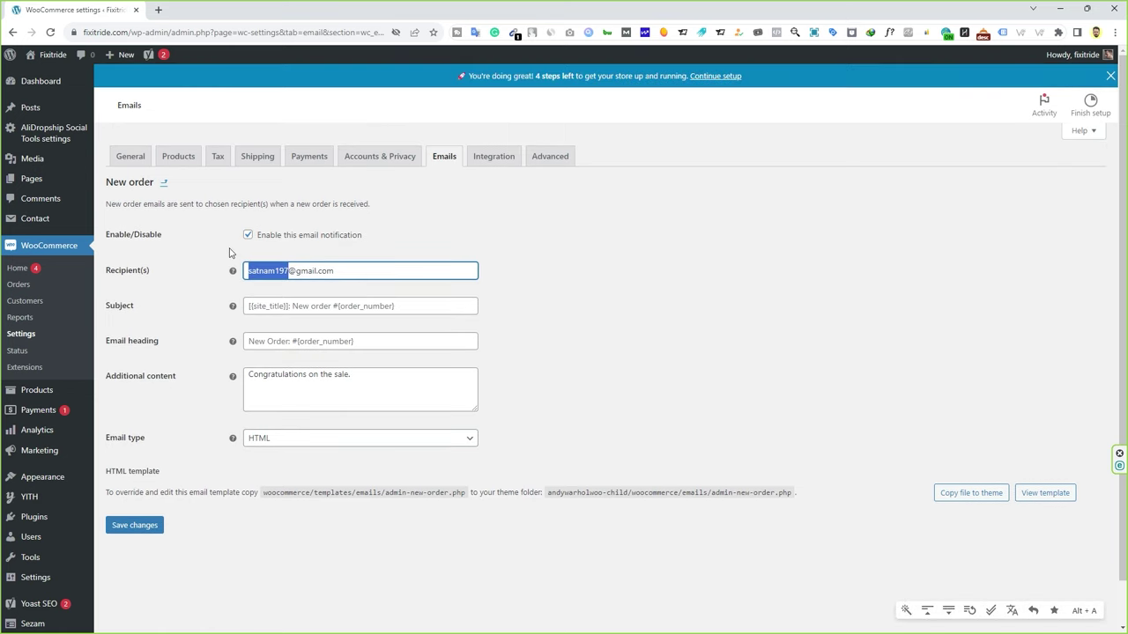
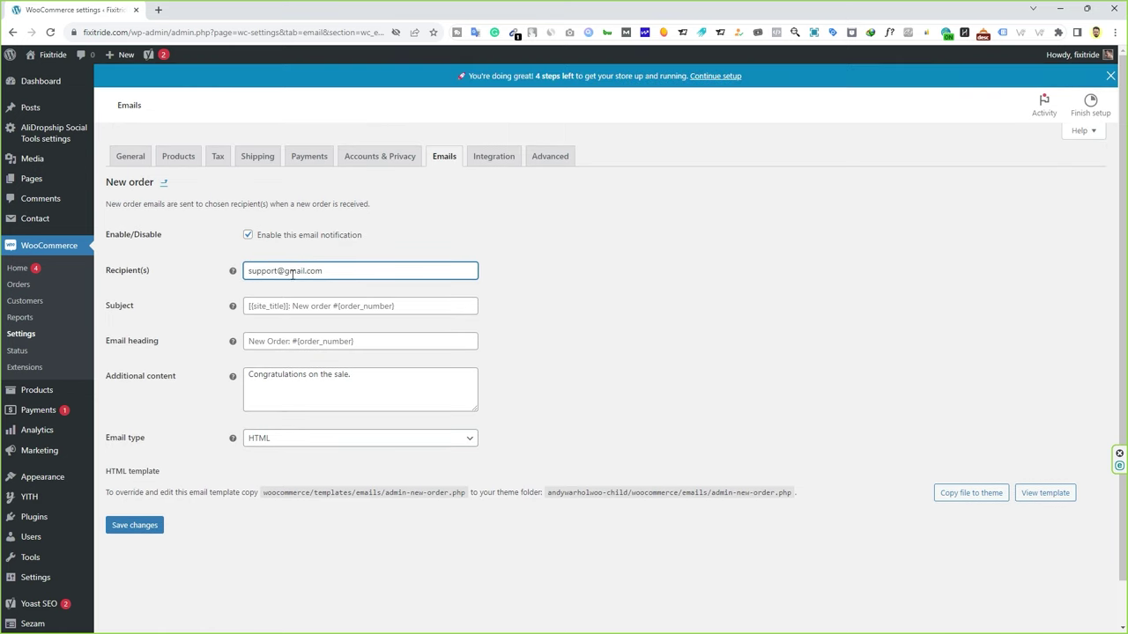
drag(286, 271, 333, 273)
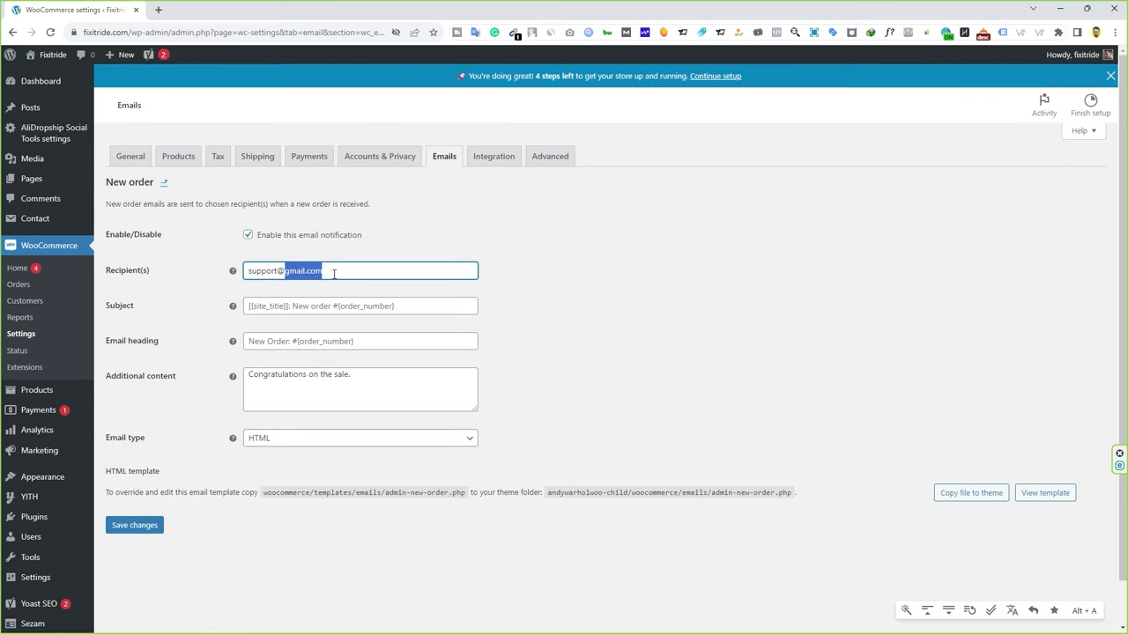
text(fixitride.com)
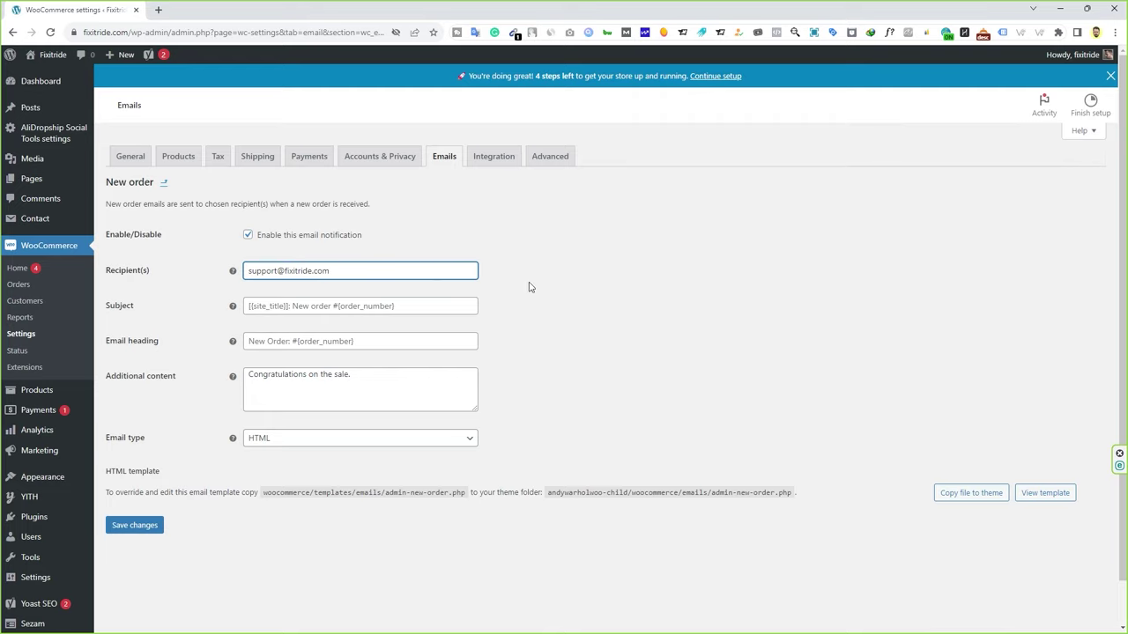
click(159, 527)
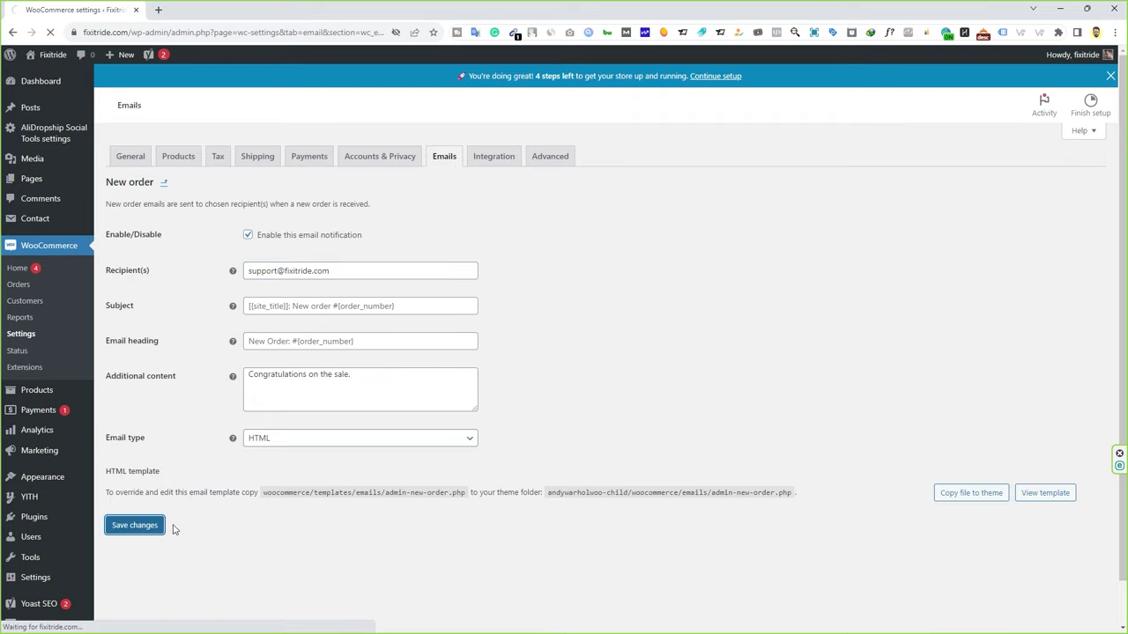
click(161, 194)
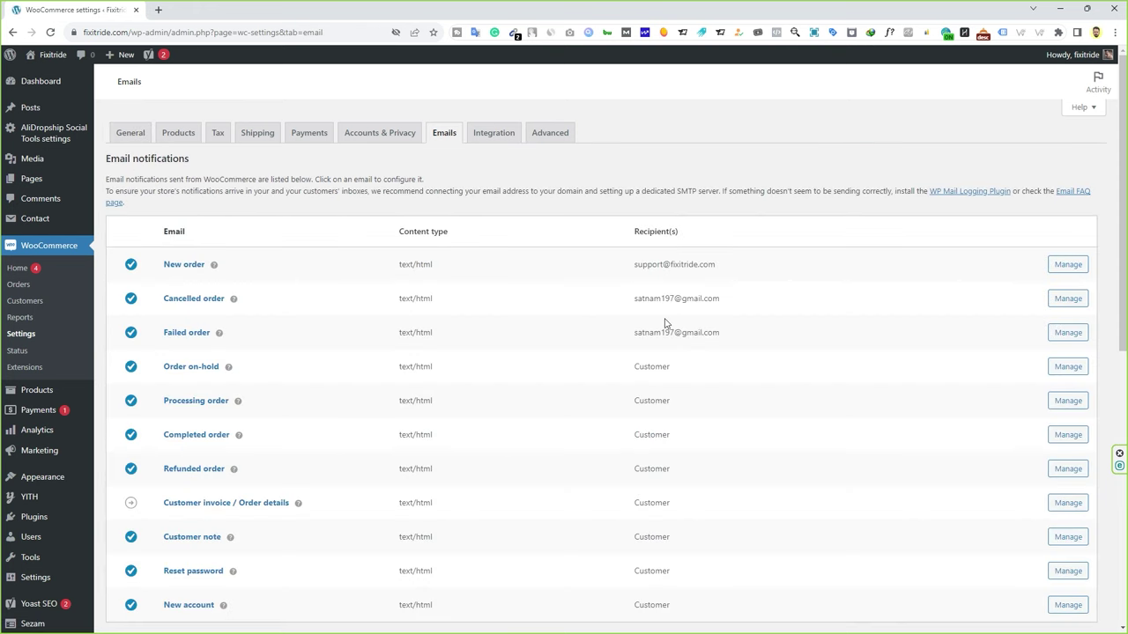
click(1068, 299)
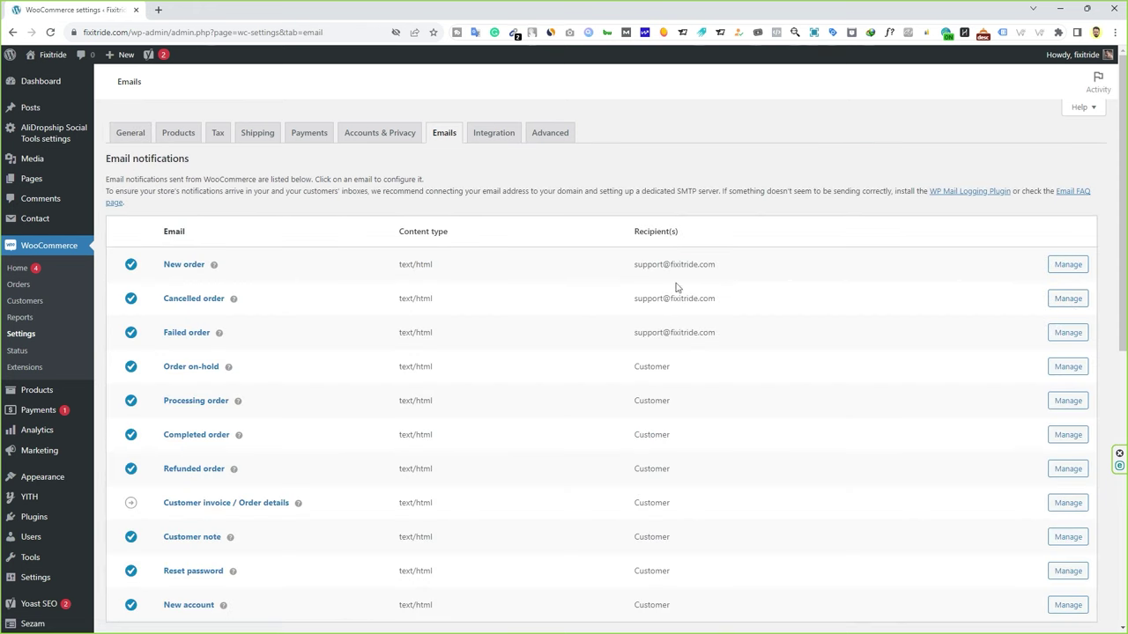
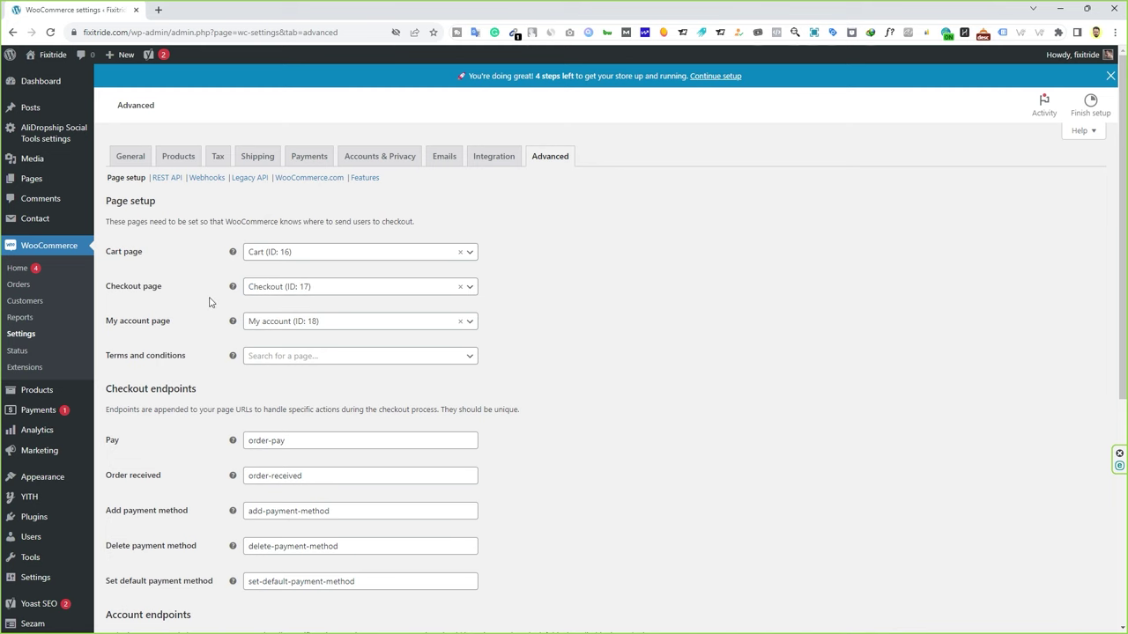
Open the Pages > Add New link in a separate browser tab for a new page
scroll(212, 302, down, 1)
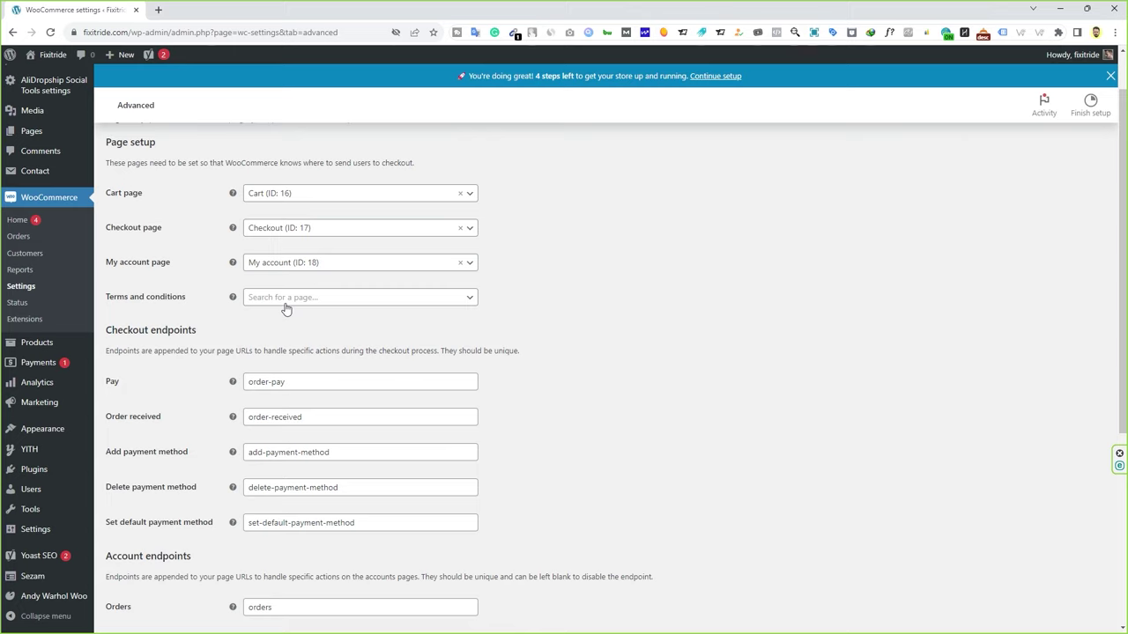
click(211, 278)
mouse_move(35, 132)
right_click(121, 150)
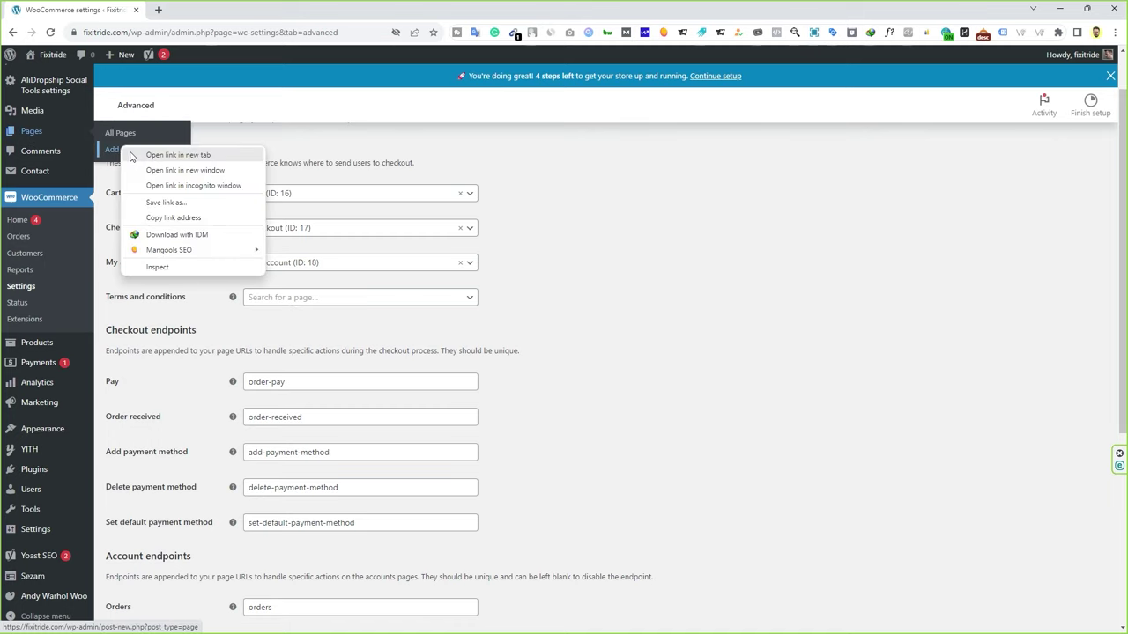
click(163, 155)
Title the new page 'Terms and conditions' and paste the six paragraphs of terms text into its body
click(213, 10)
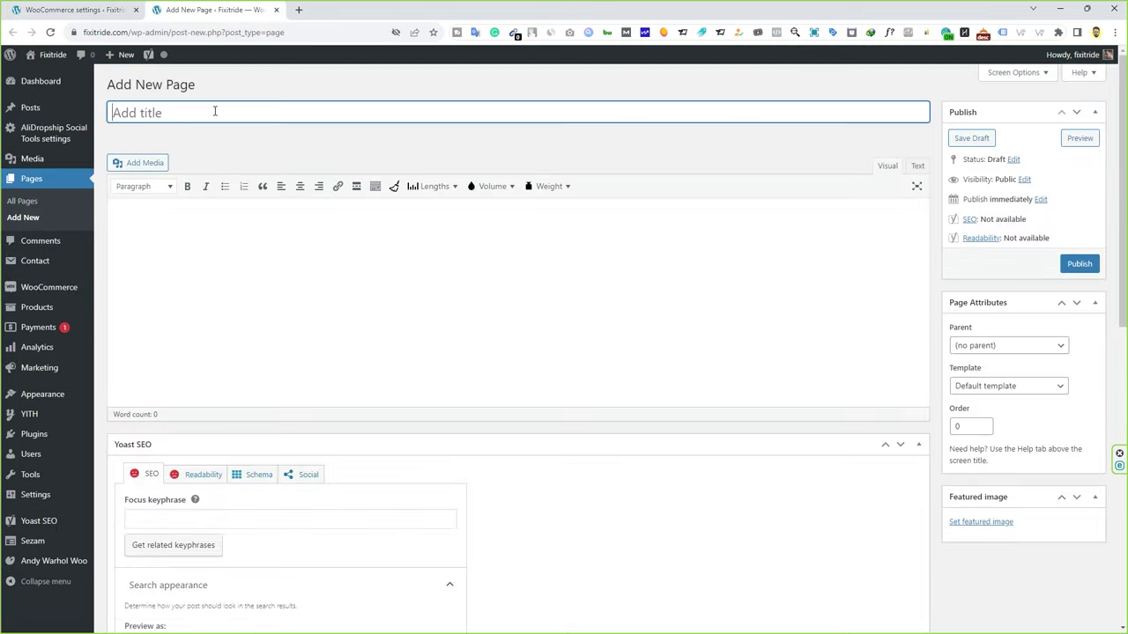
text(Terms and conditions)
click(274, 294)
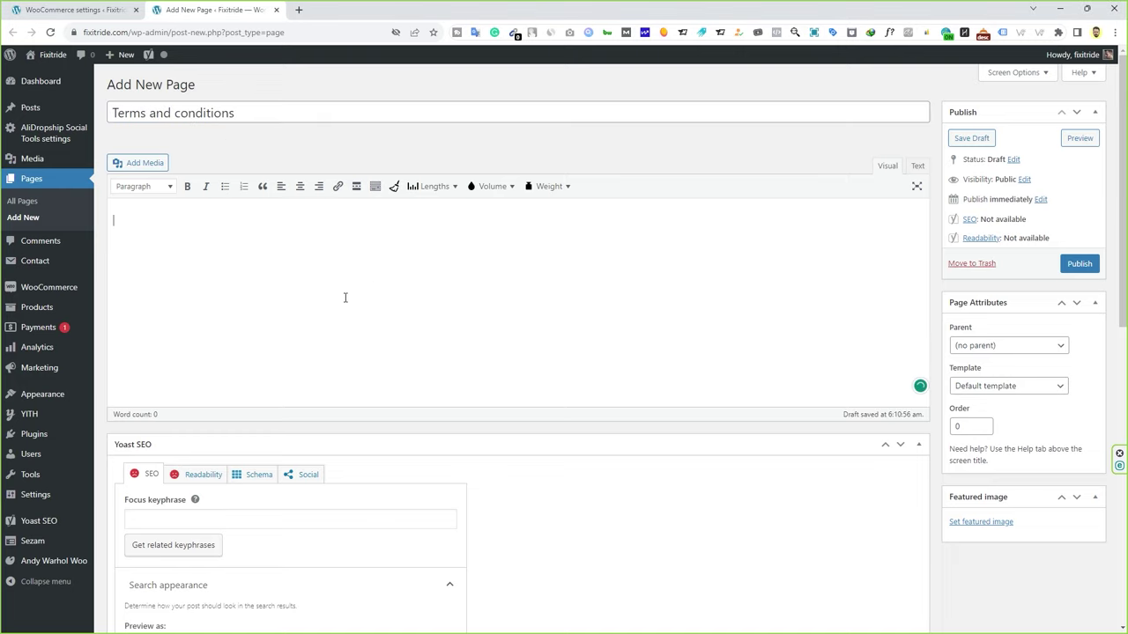
click(244, 113)
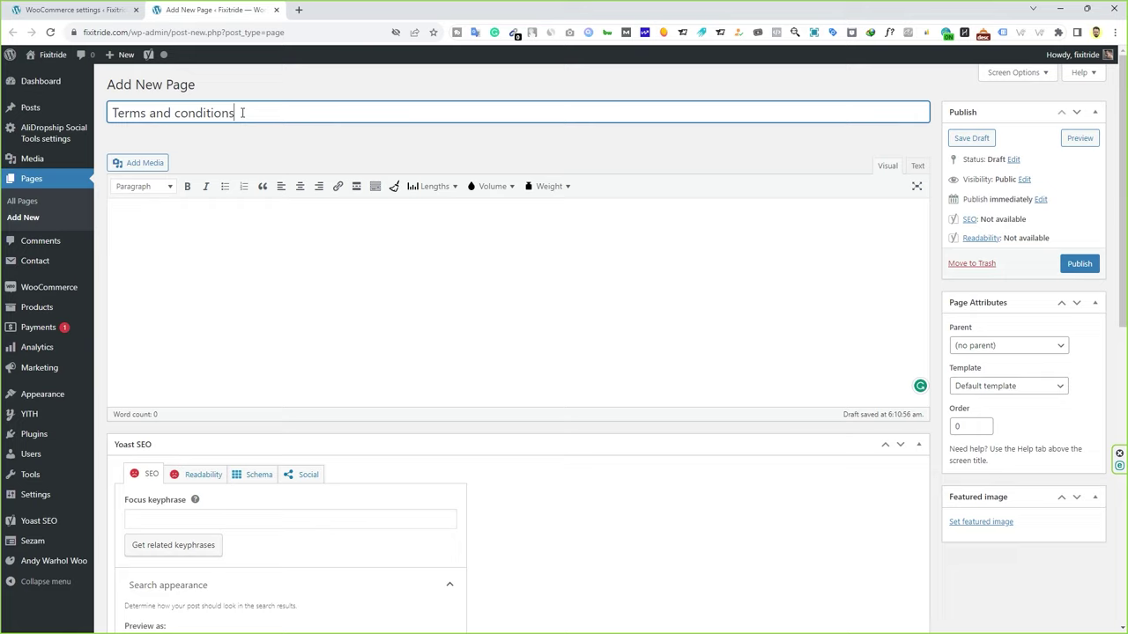
click(175, 246)
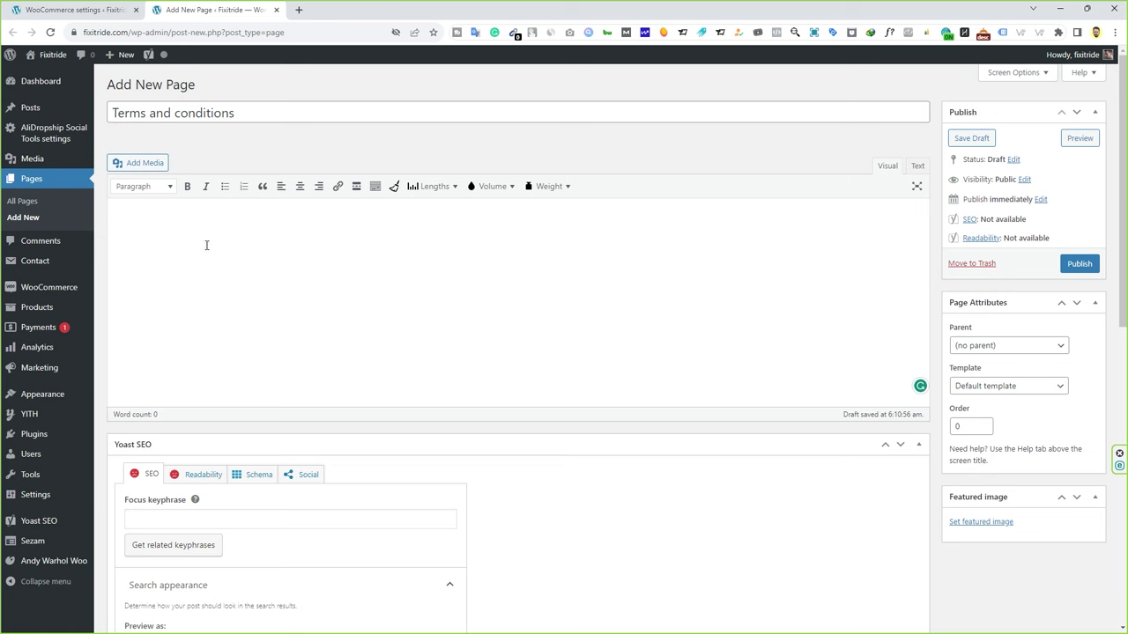
key(ctrl+v)
Replace the first kaindeal.com in the terms text with fixitride.com
click(654, 338)
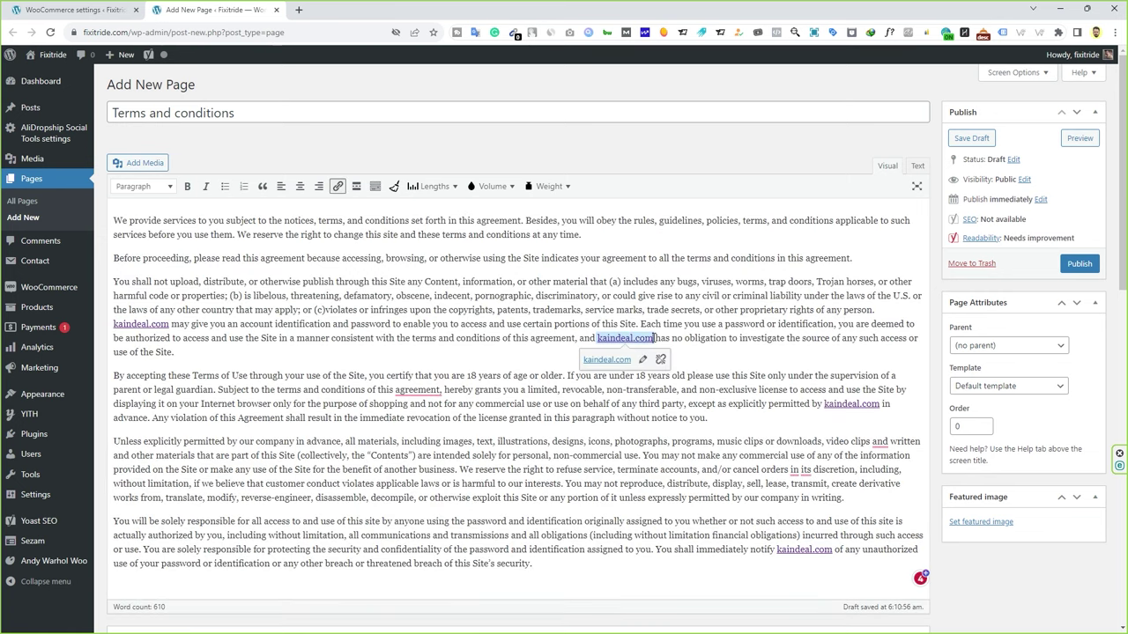
drag(655, 338, 599, 338)
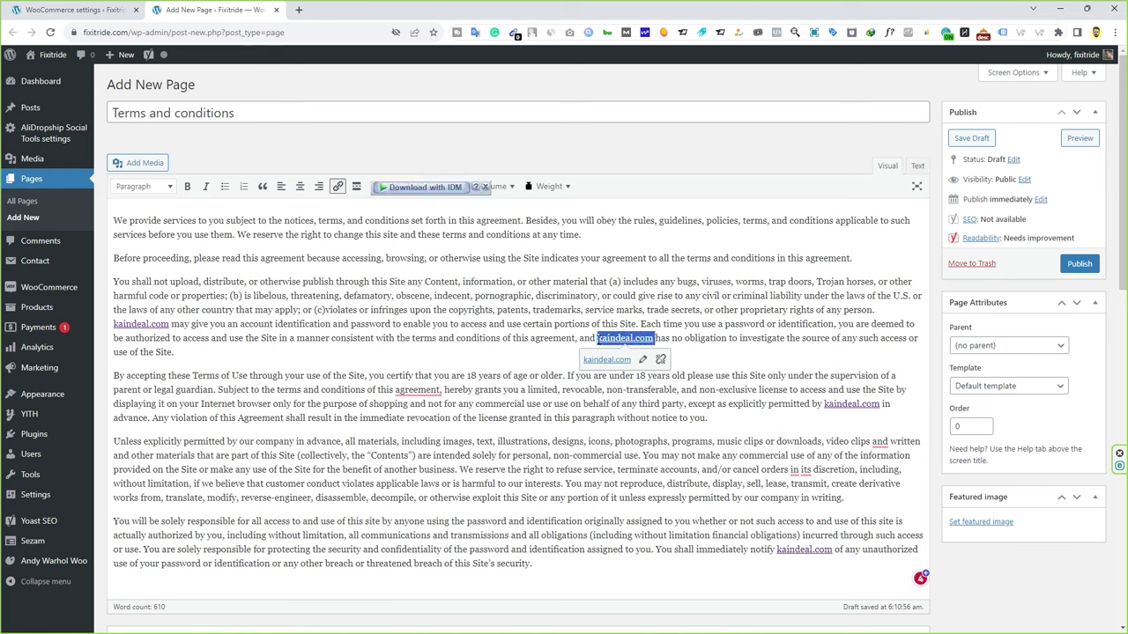
double_click(127, 32)
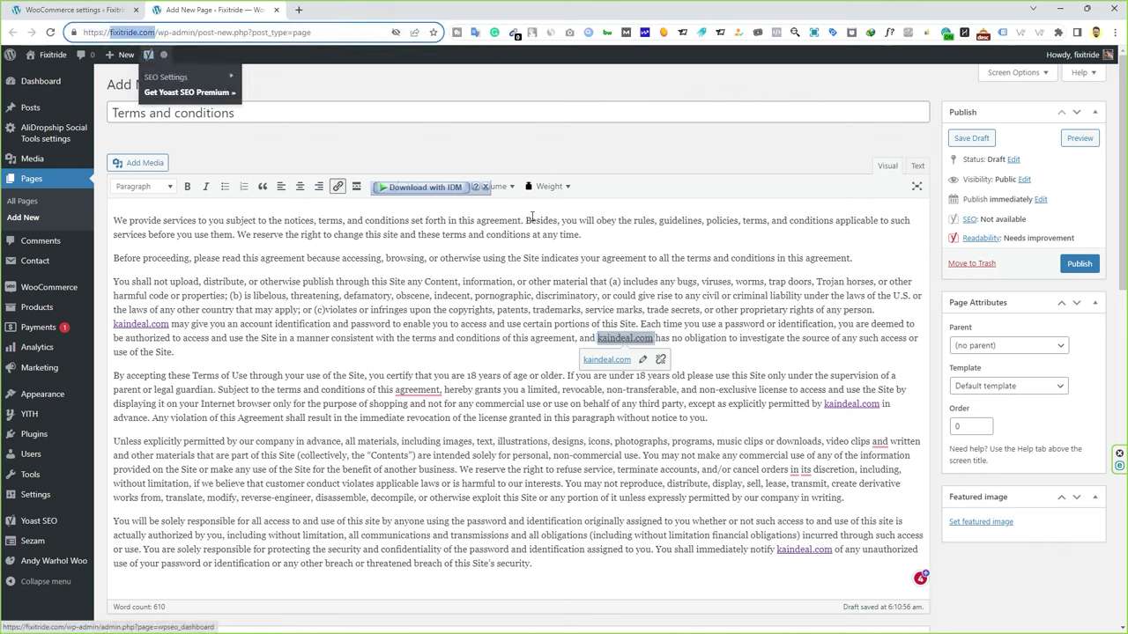
click(652, 338)
double_click(652, 339)
text(fixitride.com)
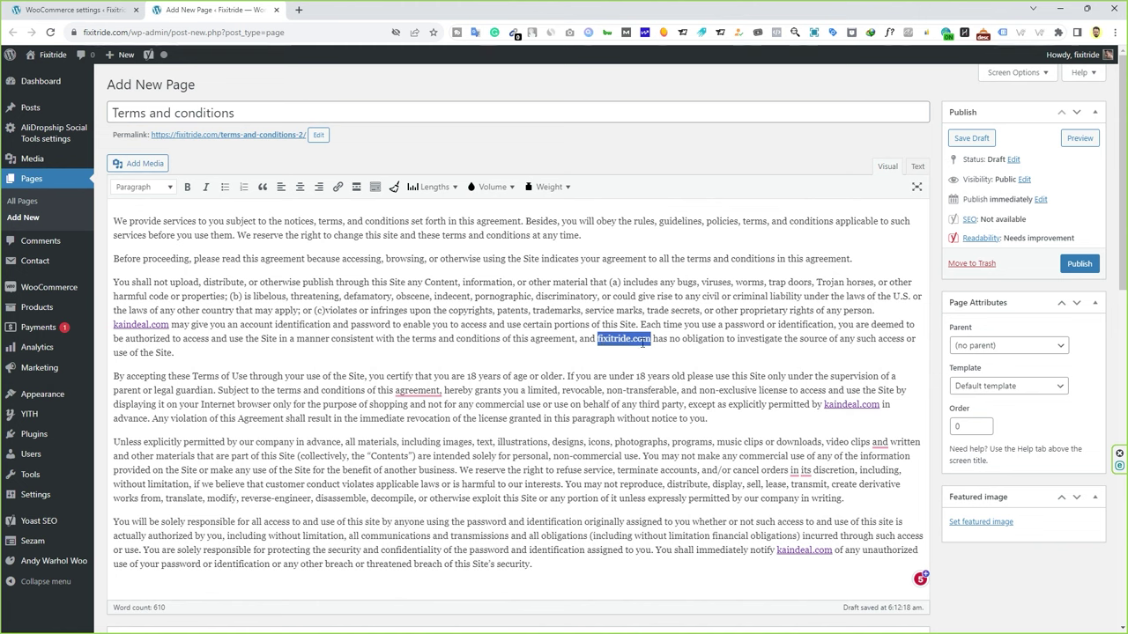
key(ctrl+k)
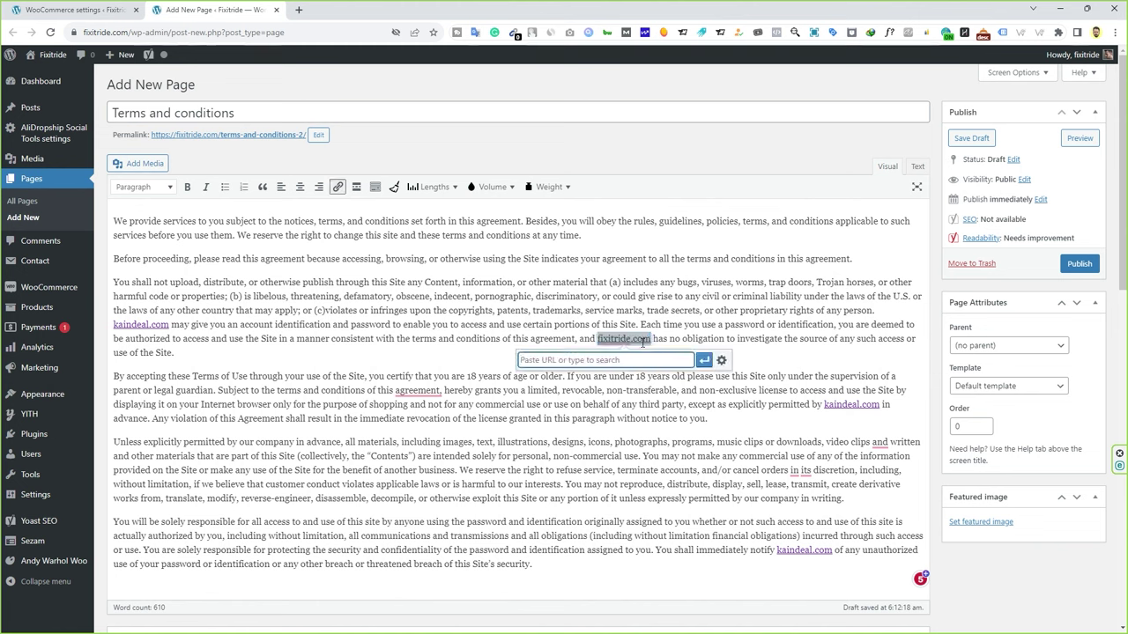
key(ctrl+l)
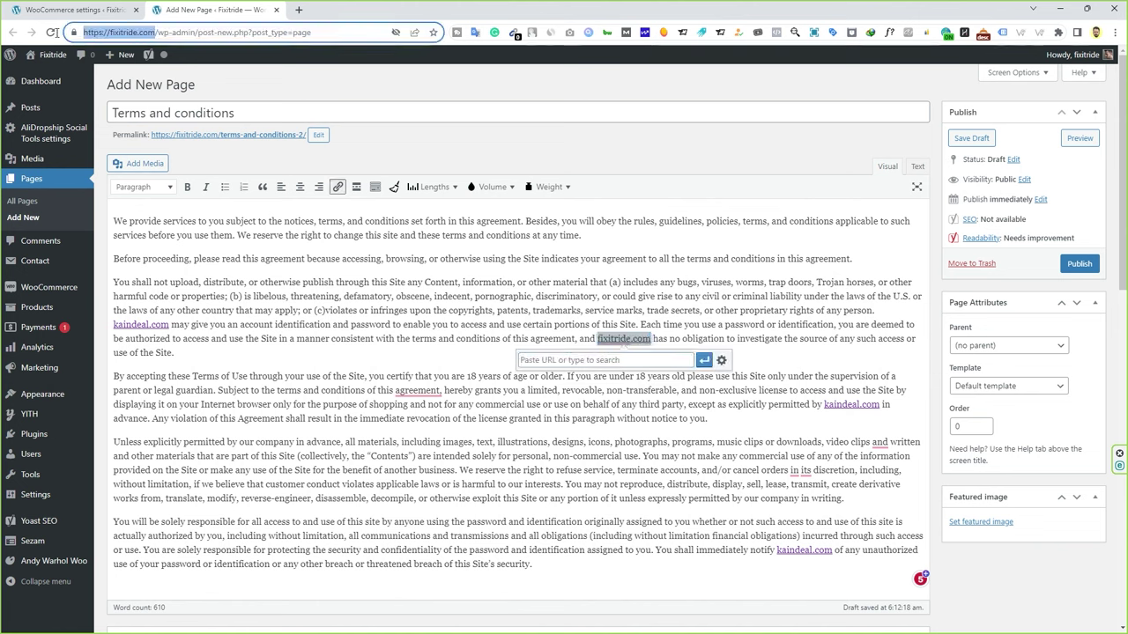
key(ctrl+c)
click(617, 359)
key(ctrl+v)
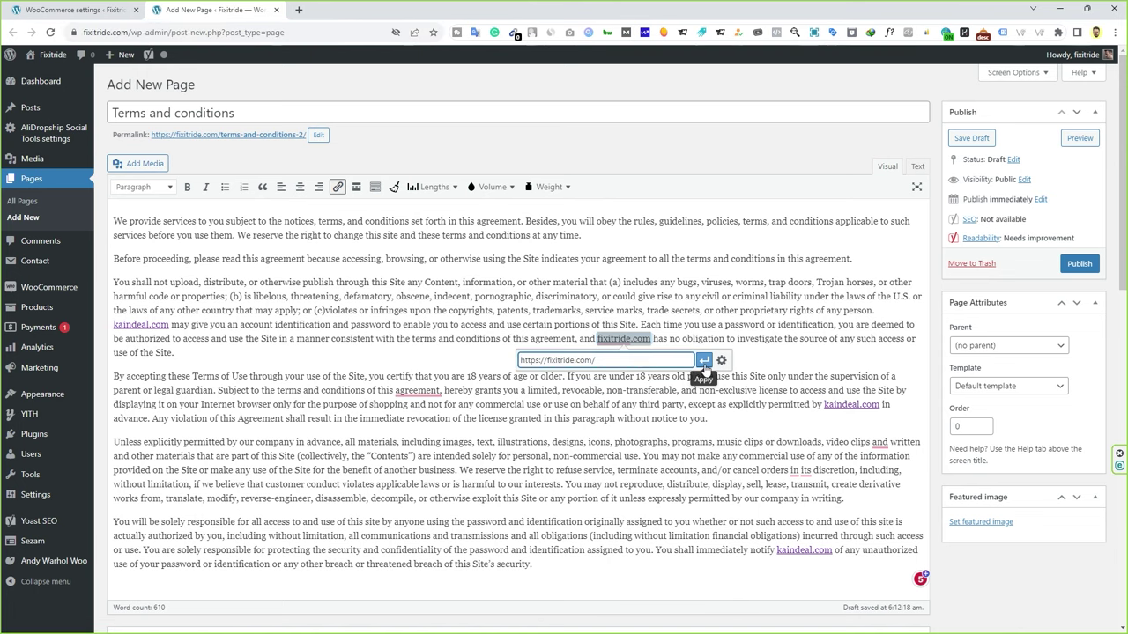
click(721, 359)
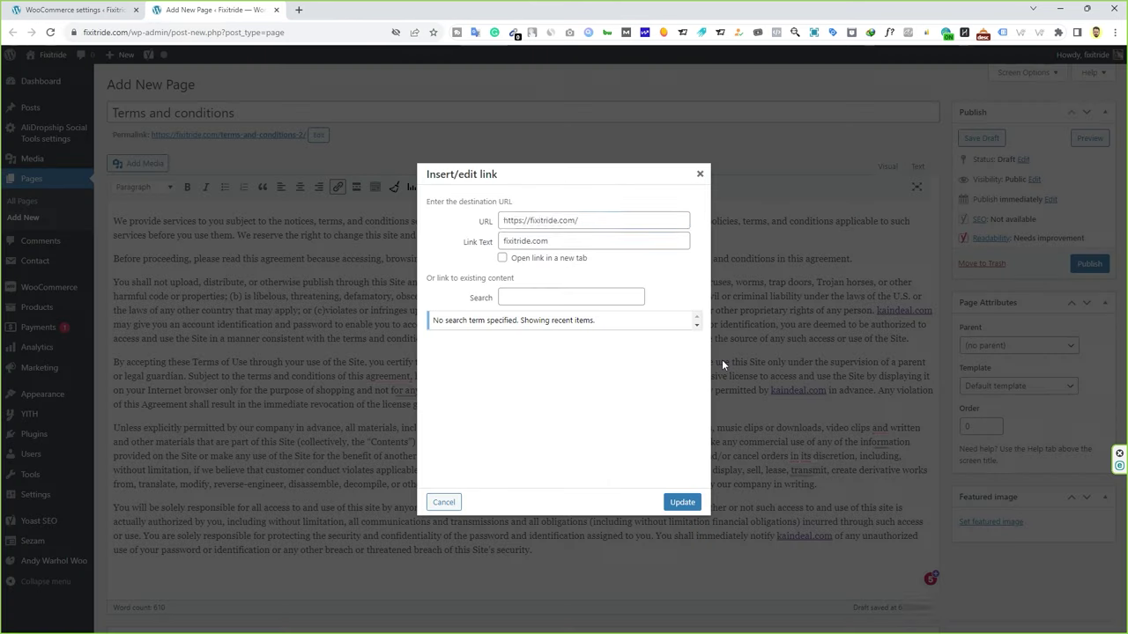
click(502, 259)
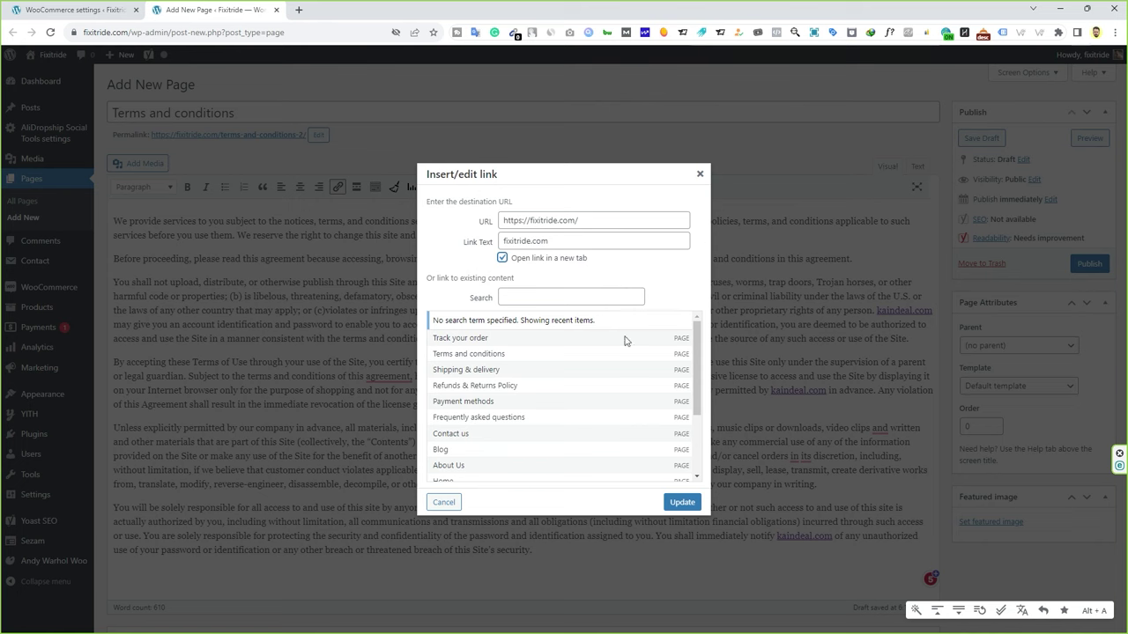
click(680, 502)
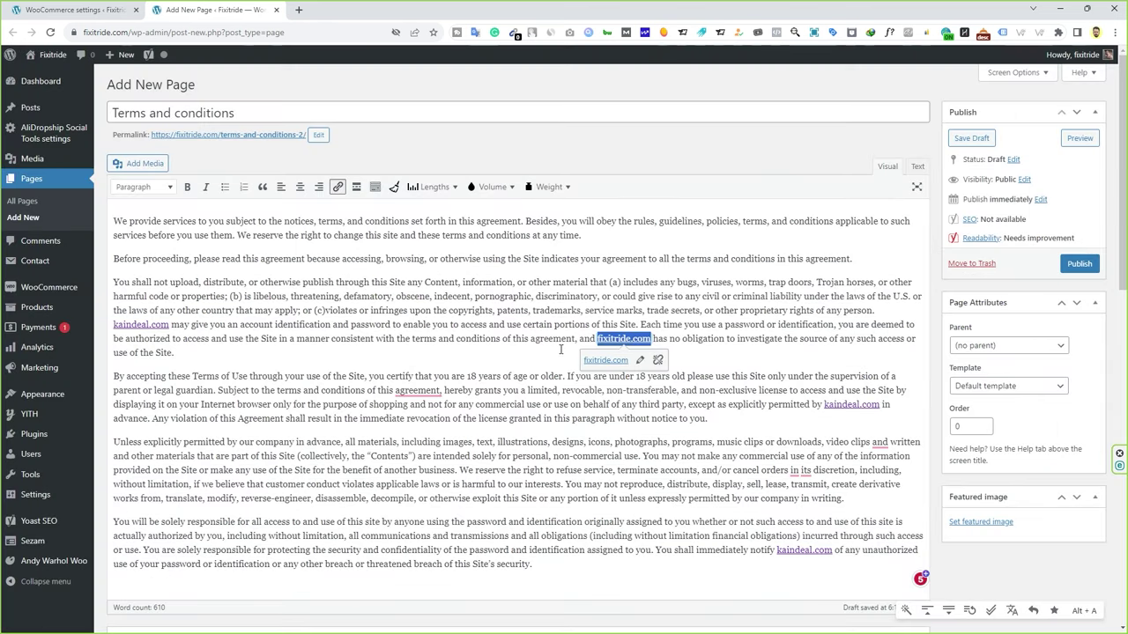
click(597, 341)
drag(597, 341, 651, 341)
click(441, 390)
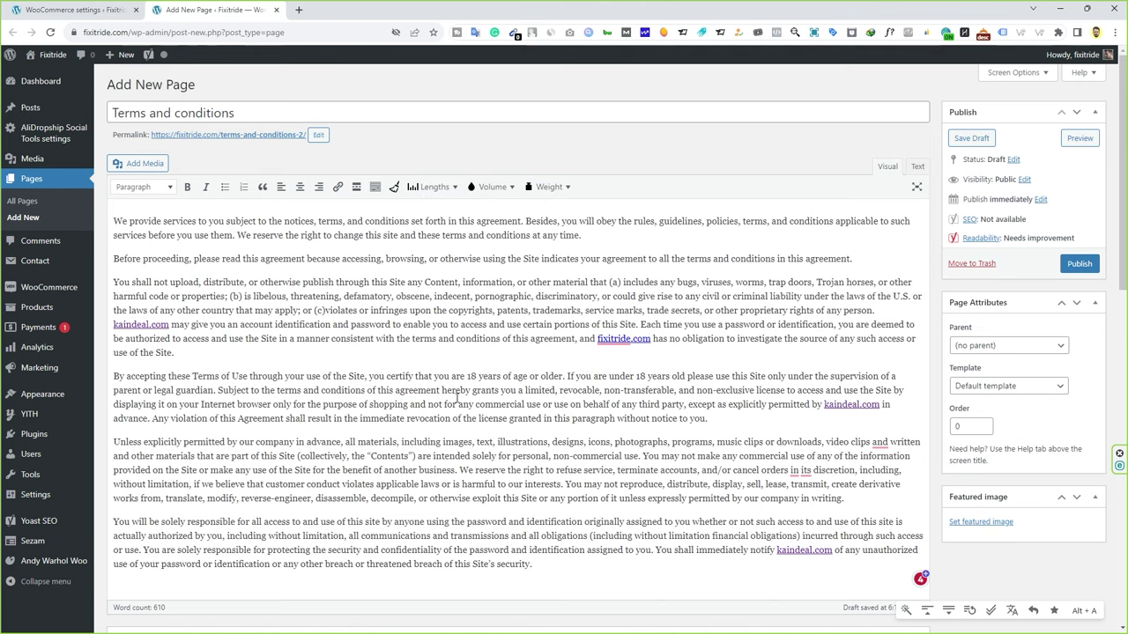
Replace the remaining three kaindeal.com mentions with the fixitride.com link and publish the page
scroll(370, 347, down, 2)
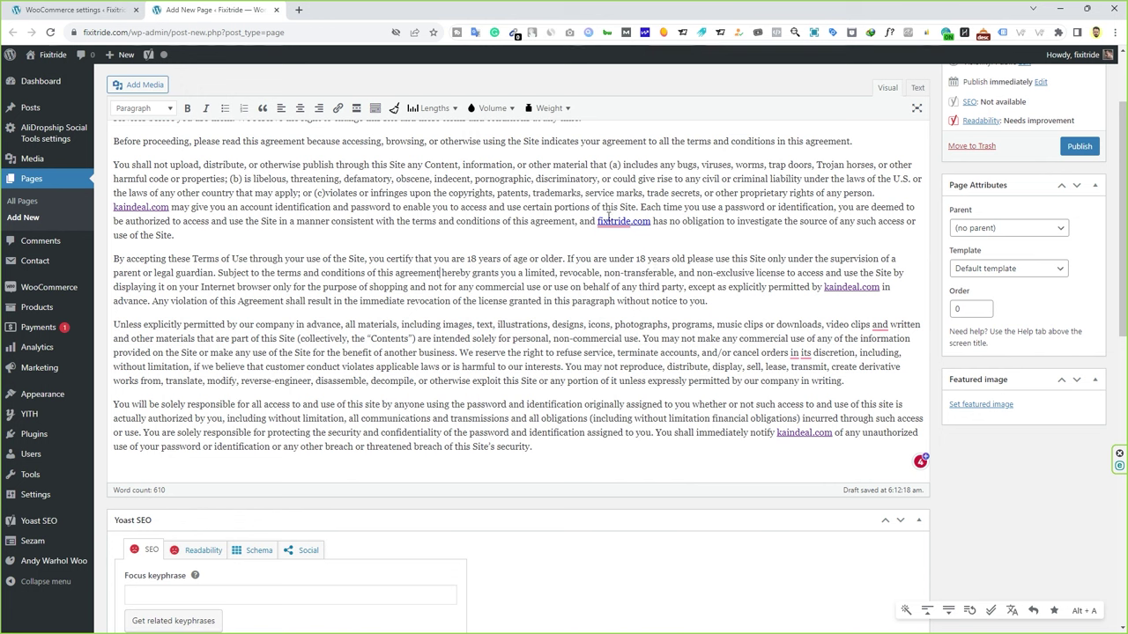
drag(823, 288, 879, 287)
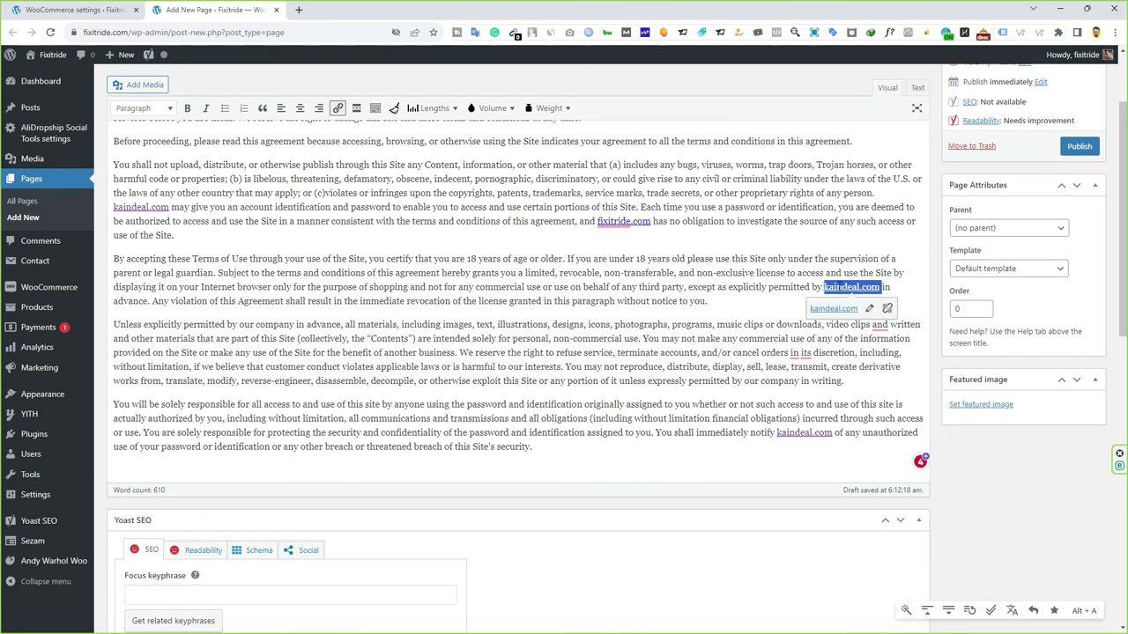
key(BackSpace)
key(ctrl+v)
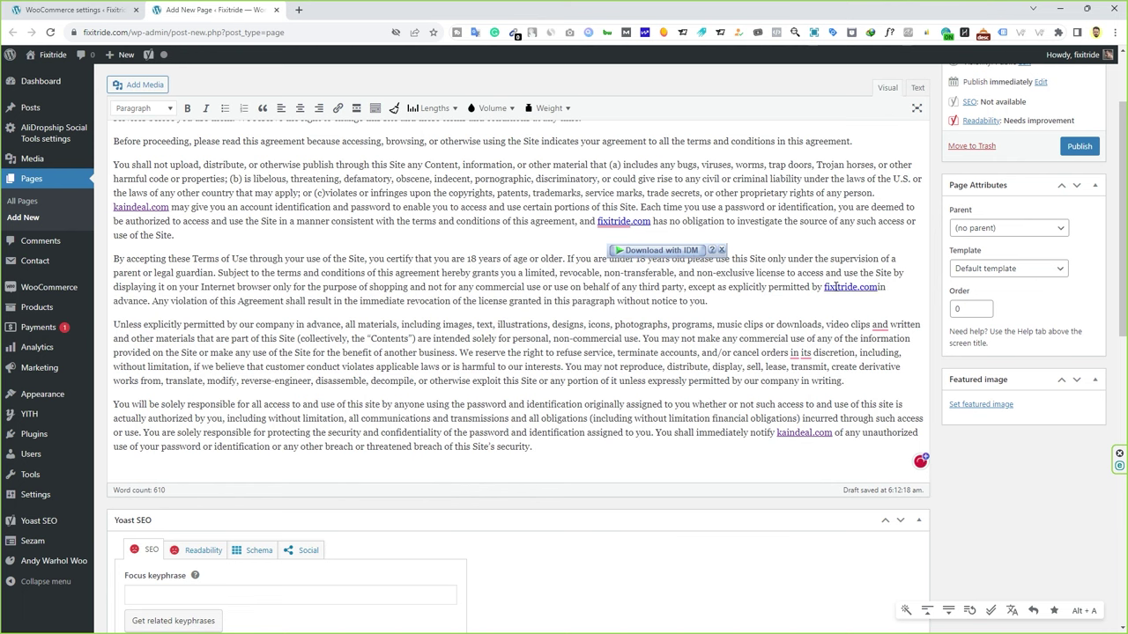
drag(777, 433, 831, 433)
key(ctrl+v)
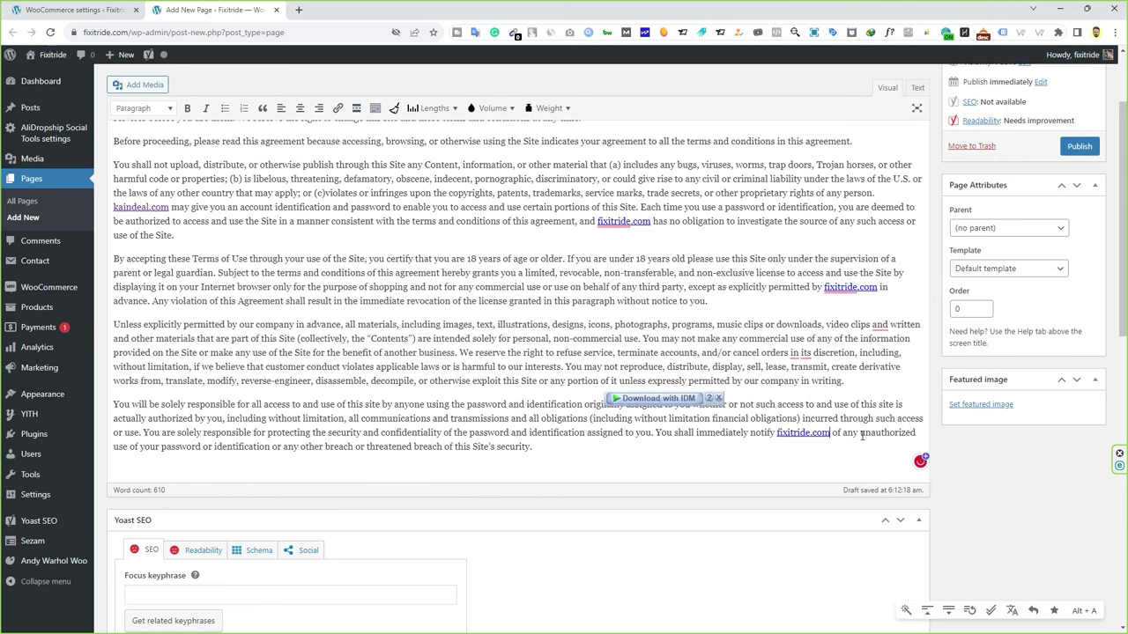
drag(114, 207, 169, 207)
key(ctrl+v)
scroll(306, 324, up, 2)
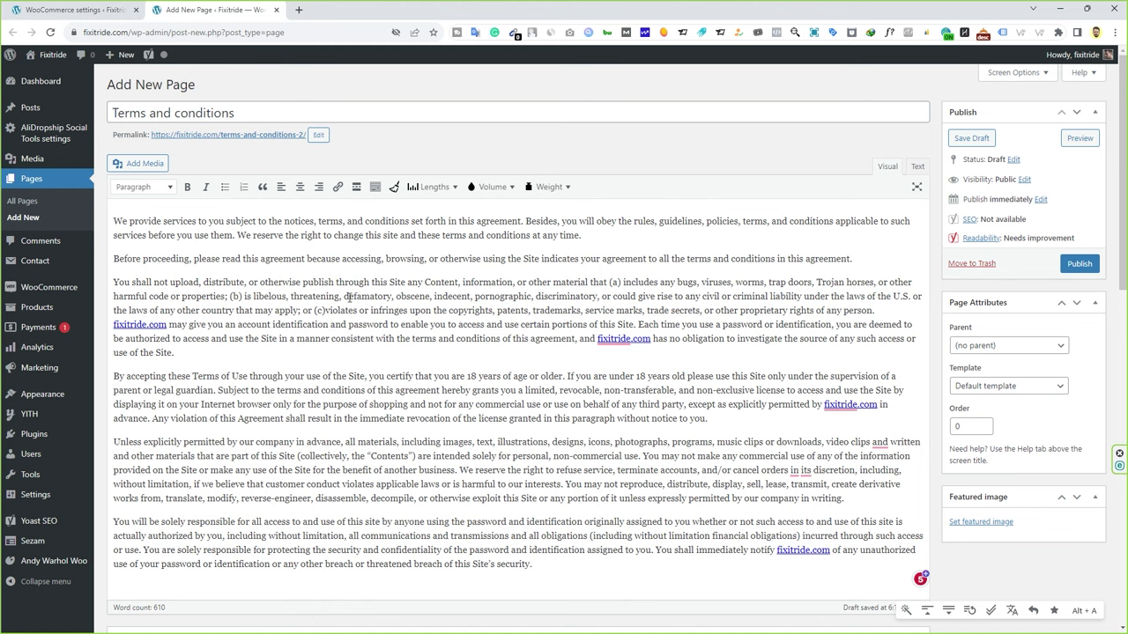
click(1078, 264)
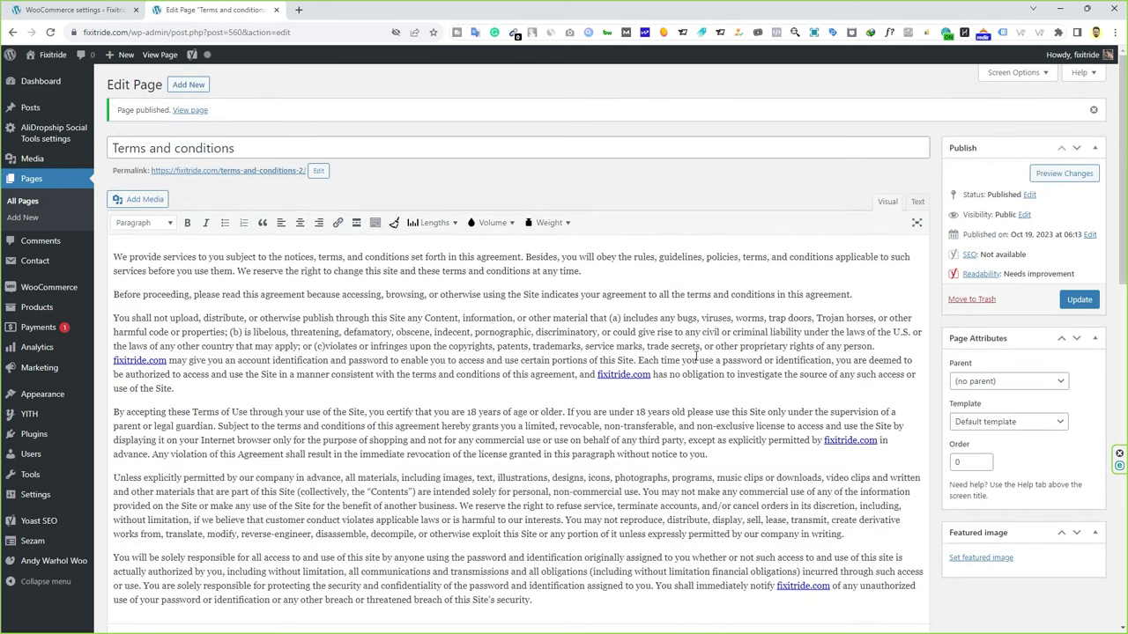
Close the page editor tab and search the Advanced Terms and conditions page dropdown for 'terms' without choosing
click(275, 9)
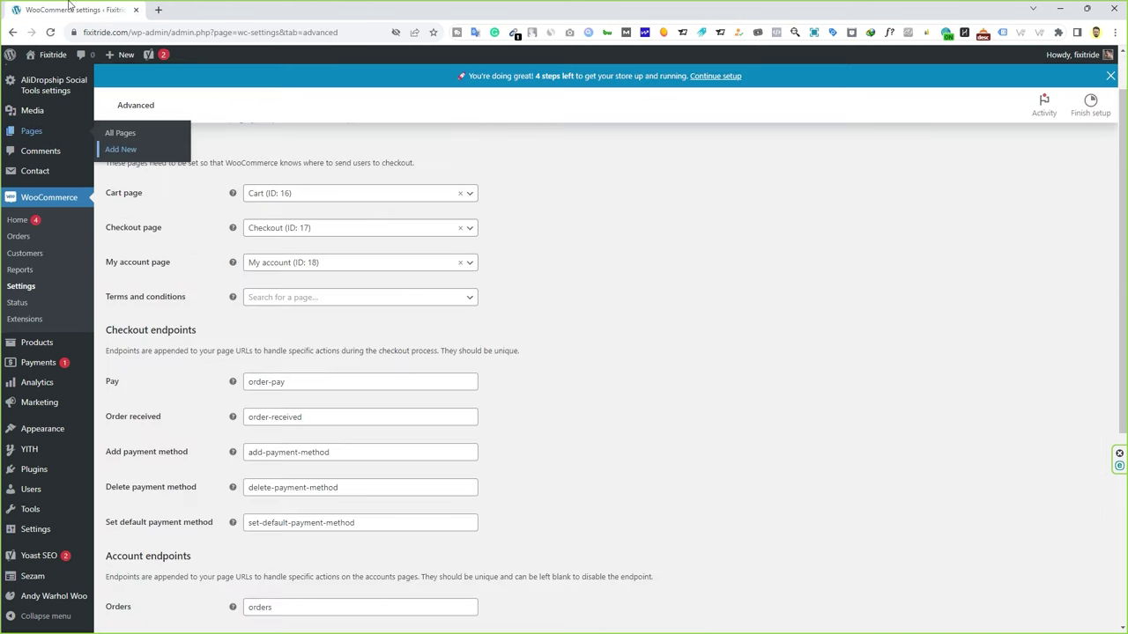
scroll(629, 281, up, 1)
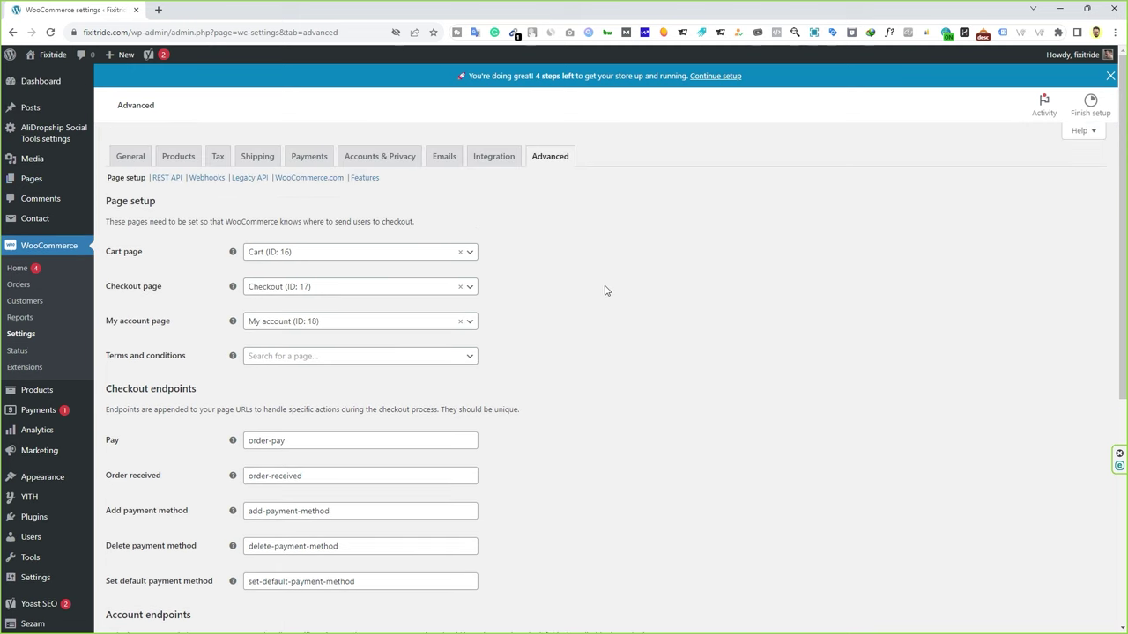
click(555, 165)
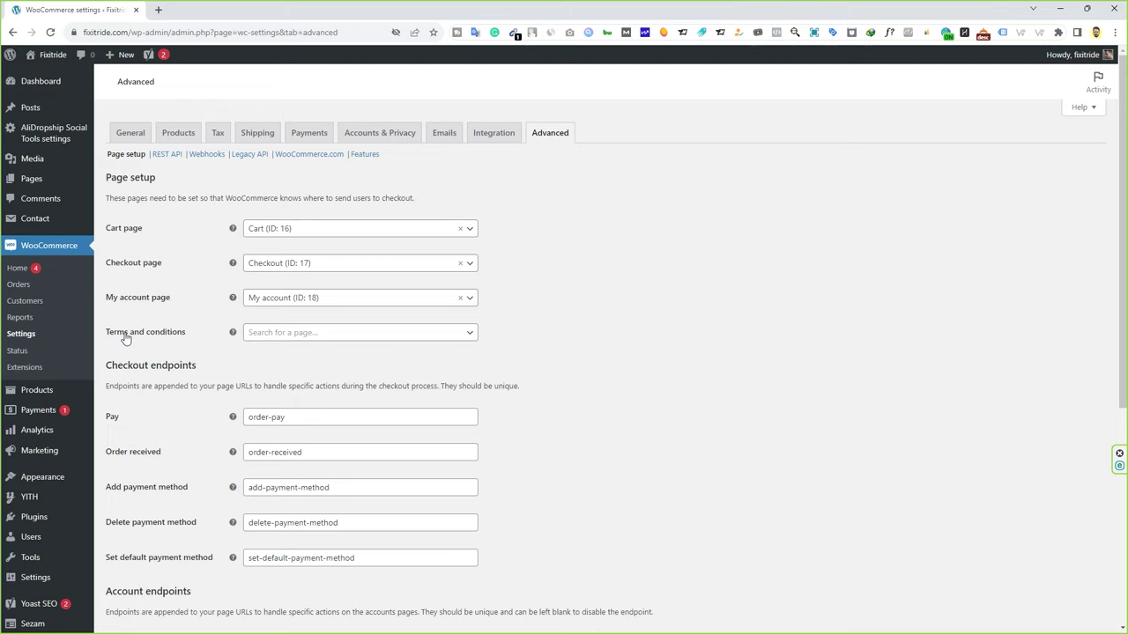
click(296, 335)
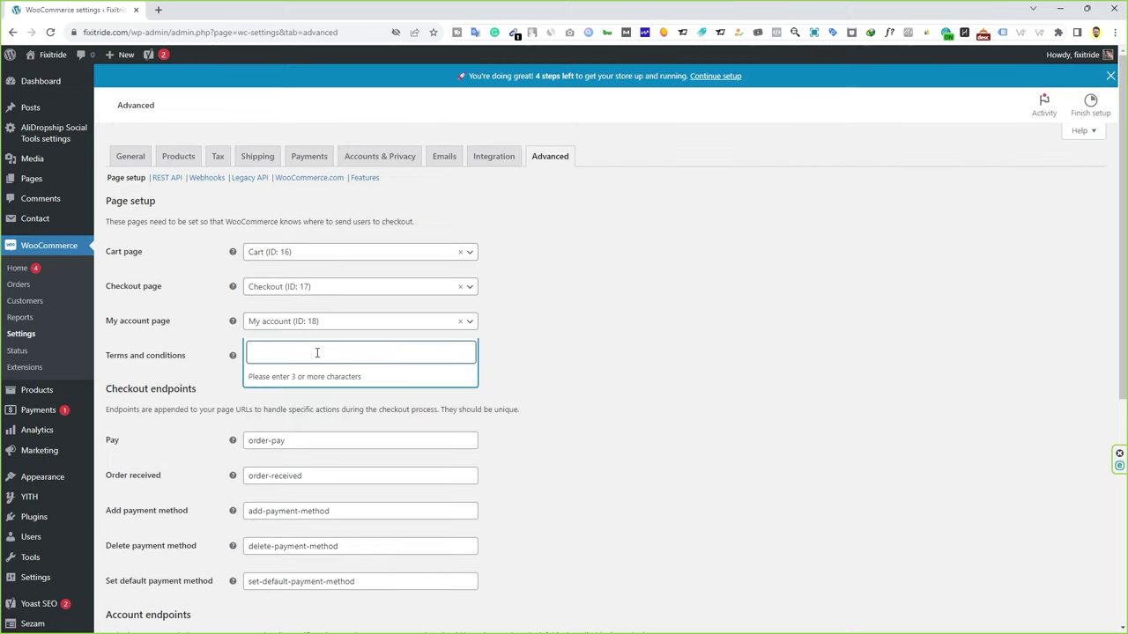
text(terms)
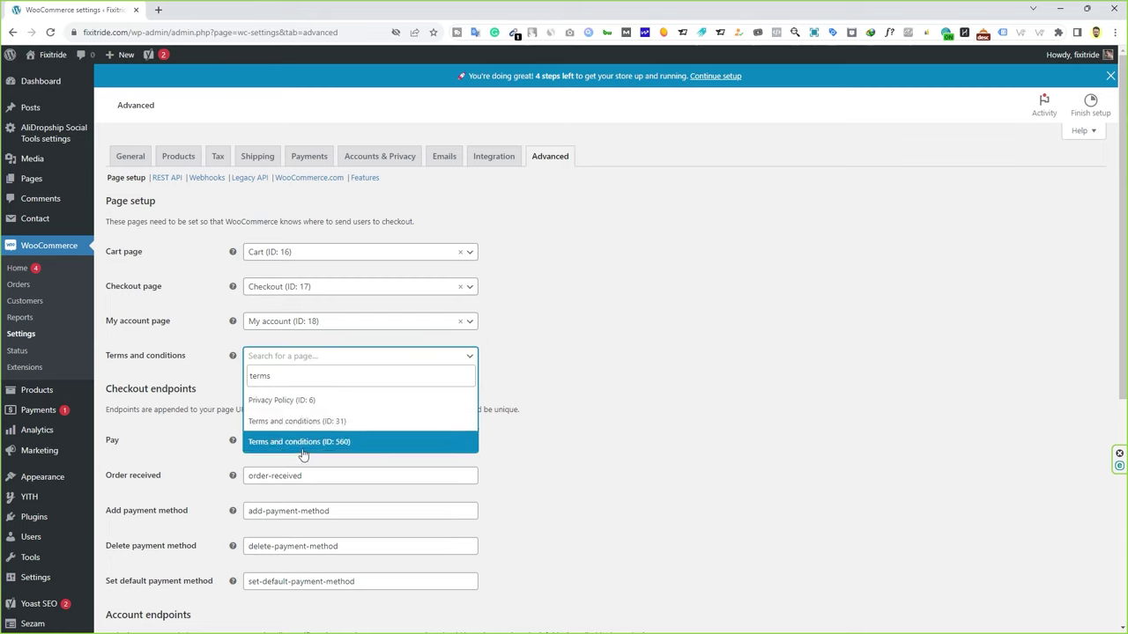
click(643, 411)
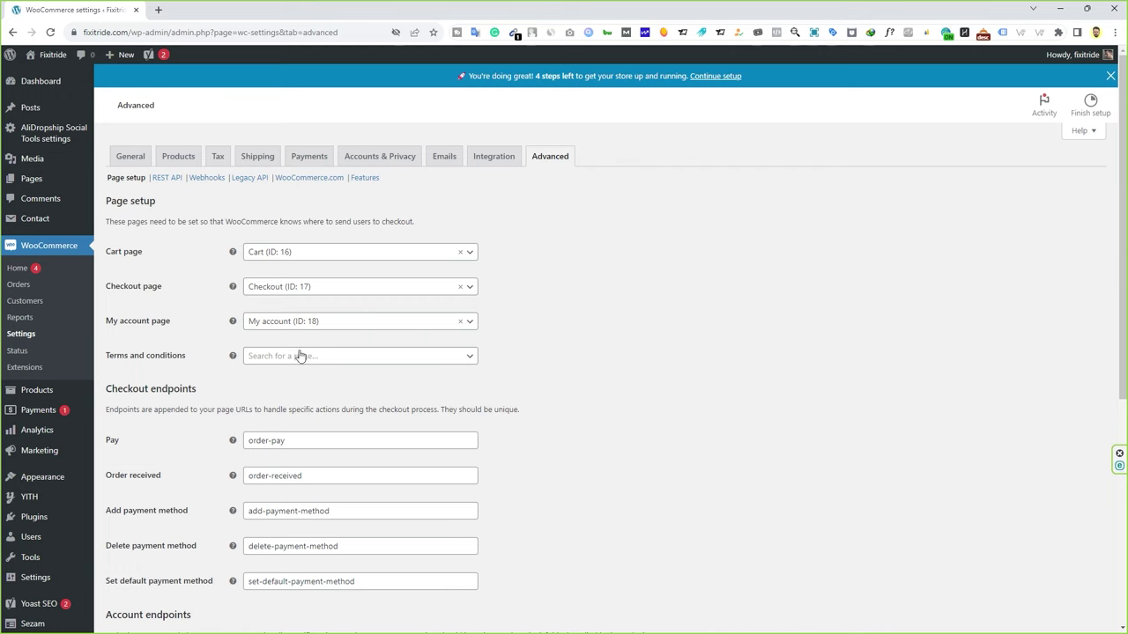
mouse_move(32, 178)
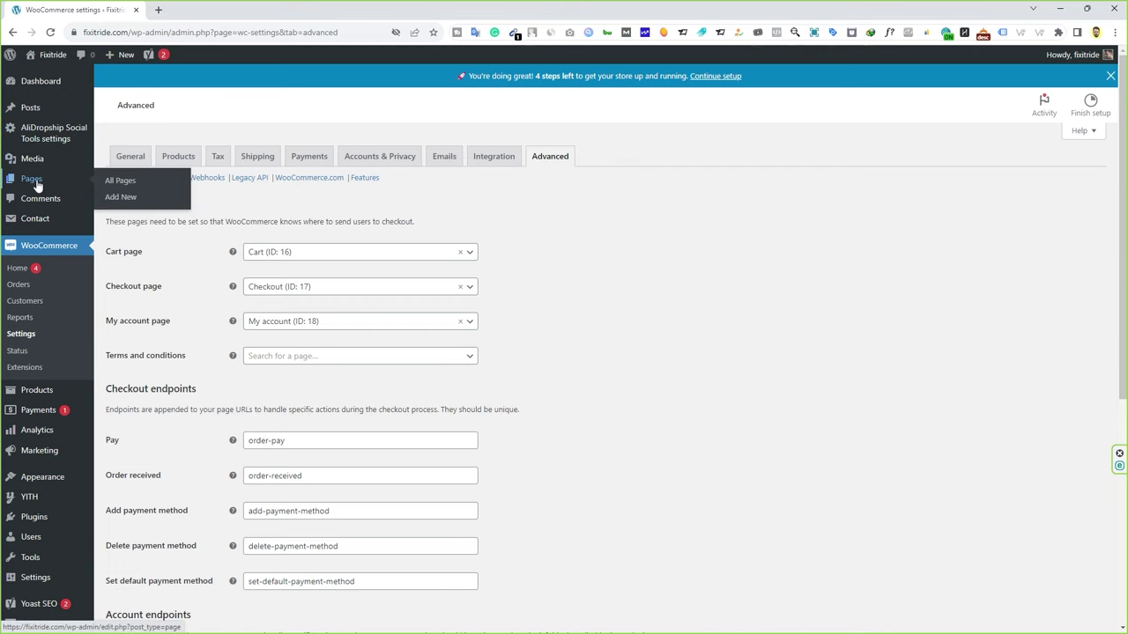
Open All Pages in a new tab and preview the first Terms and conditions page
middle_click(122, 188)
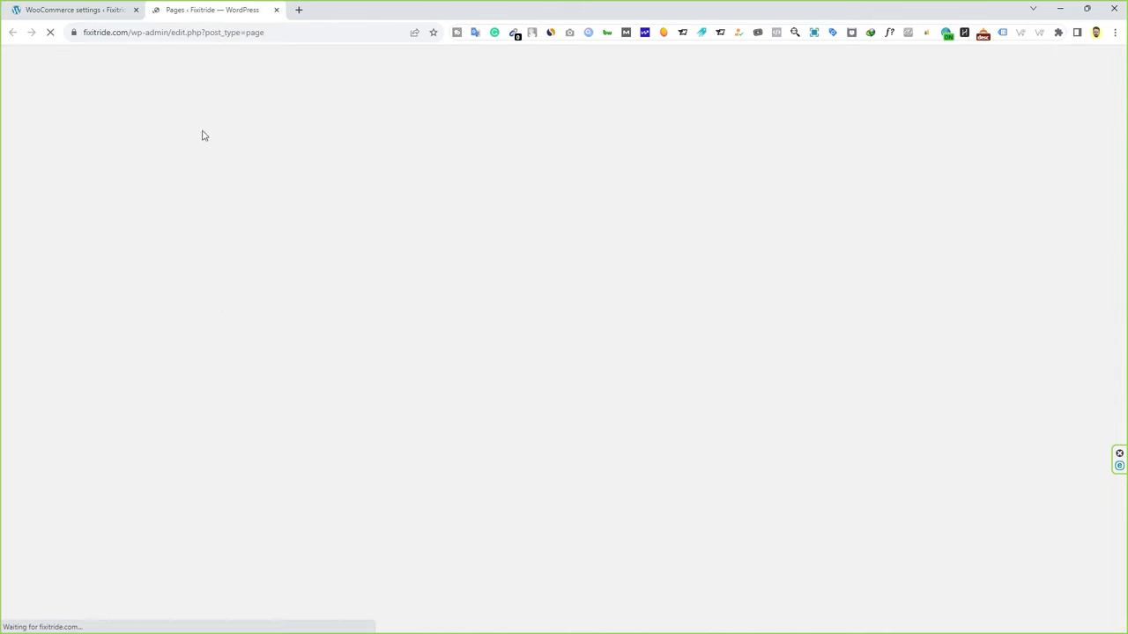
scroll(248, 254, down, 5)
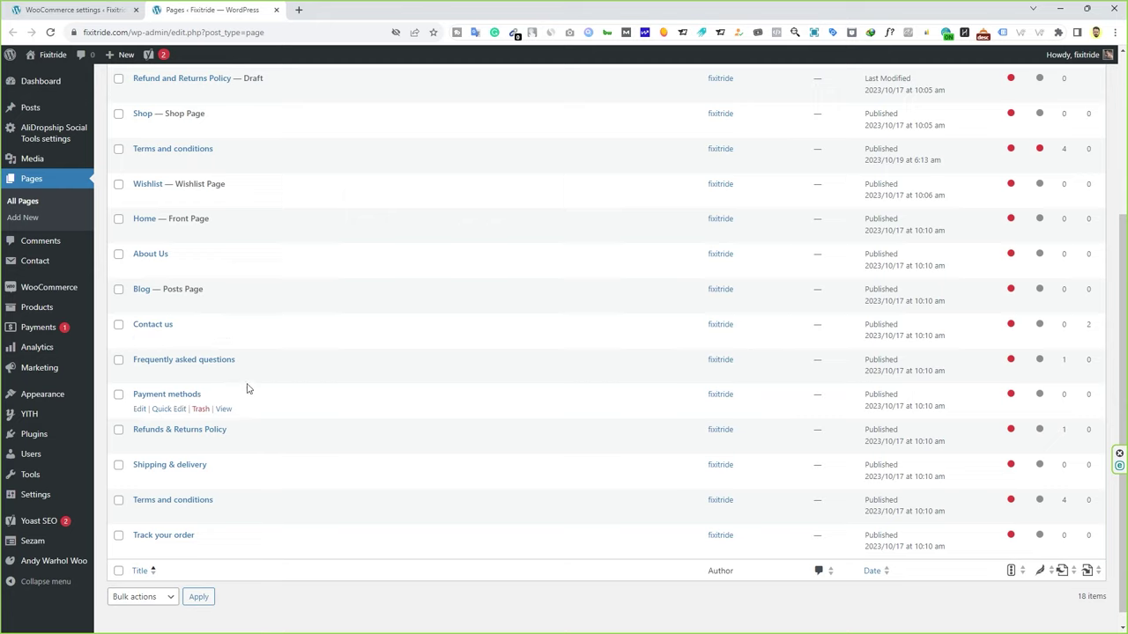
right_click(223, 163)
click(264, 172)
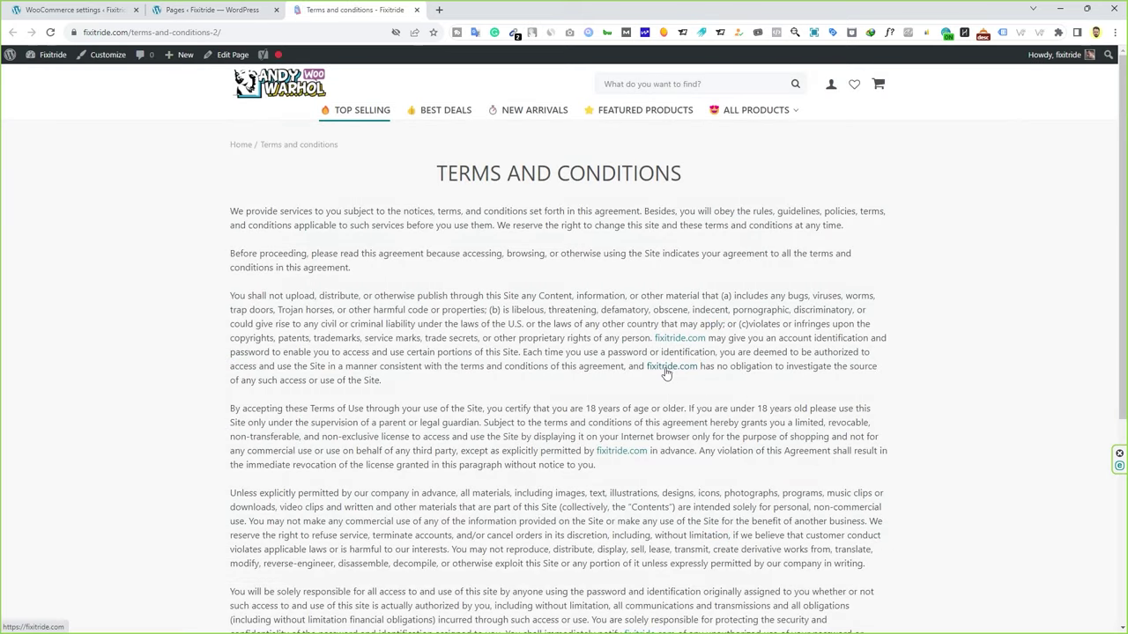
click(416, 10)
Preview the second Terms and conditions page, then return to the pages list
scroll(212, 365, down, 1)
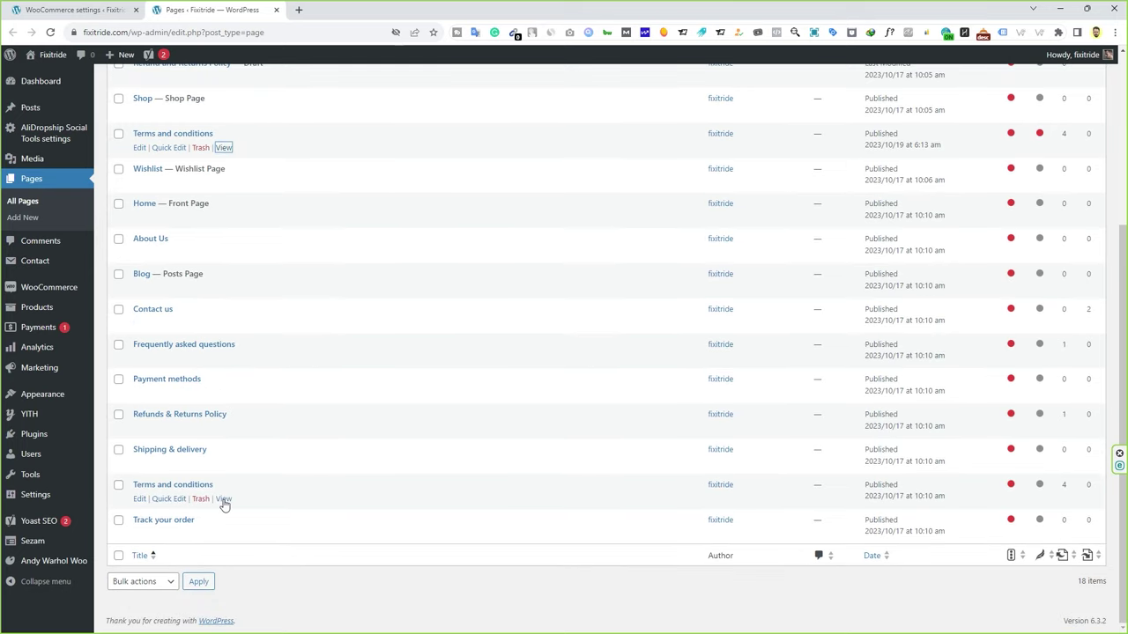
click(224, 499)
scroll(551, 410, down, 1)
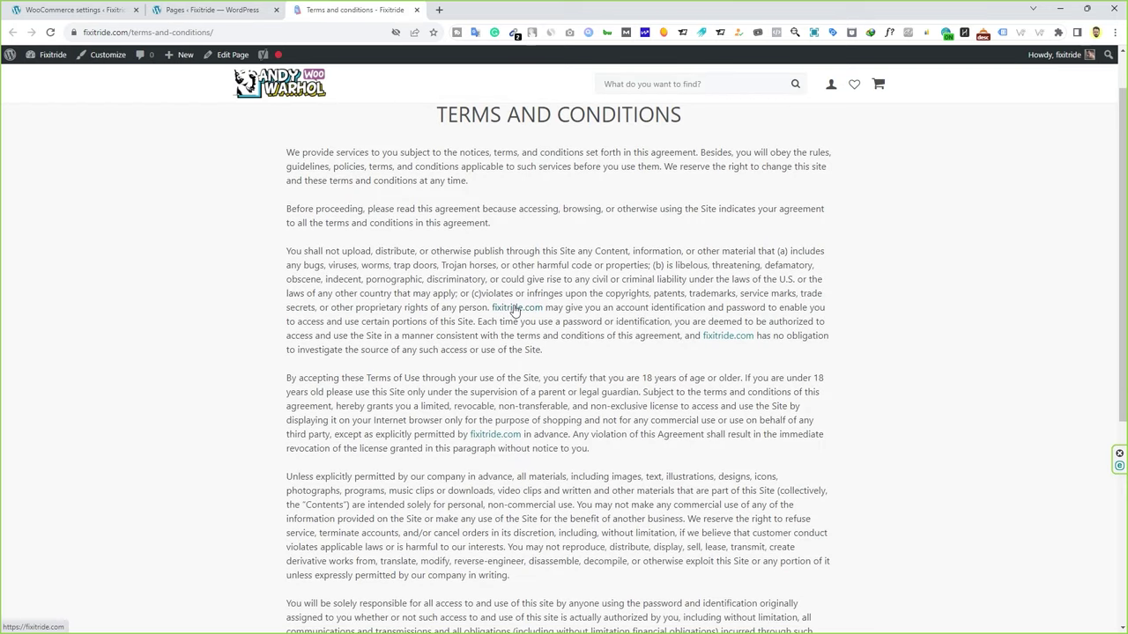
scroll(494, 352, down, 4)
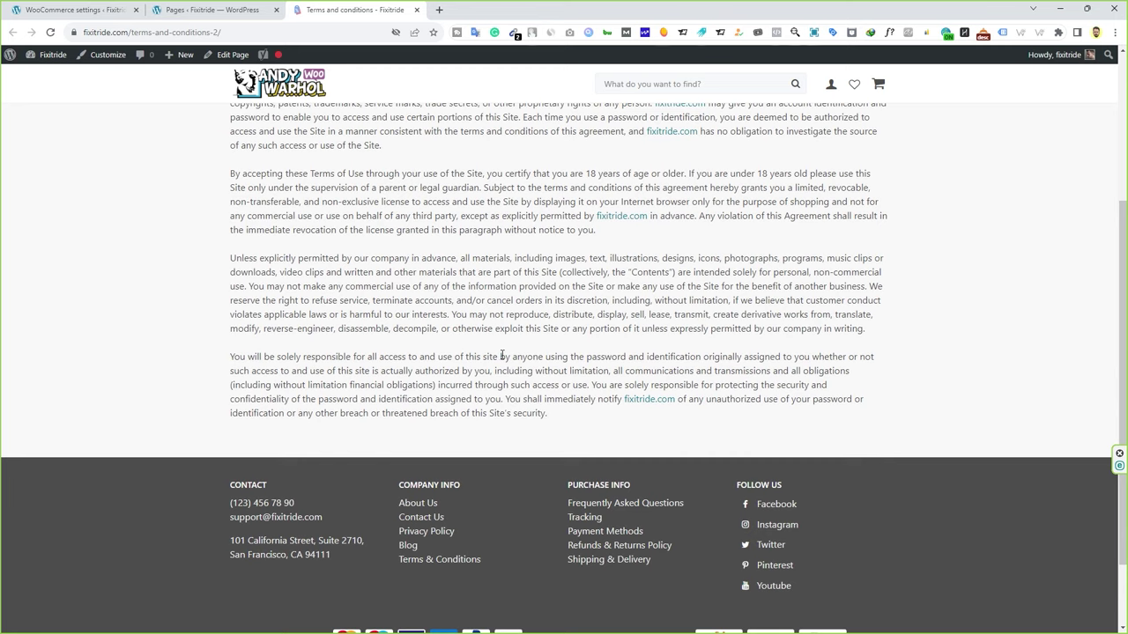
scroll(634, 309, up, 2)
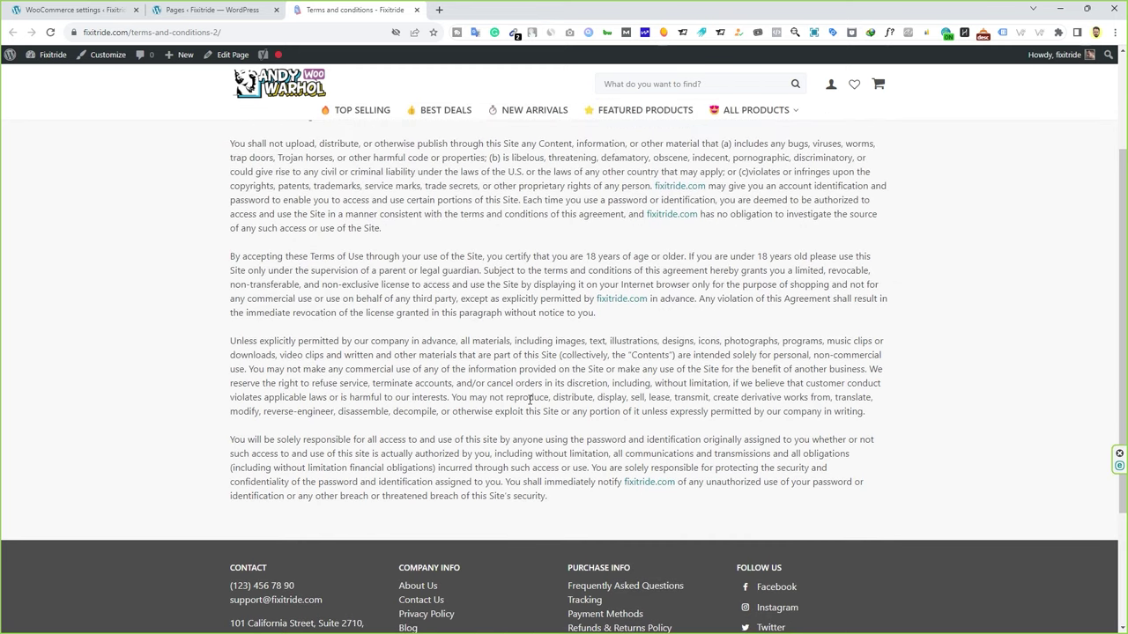
scroll(624, 402, up, 2)
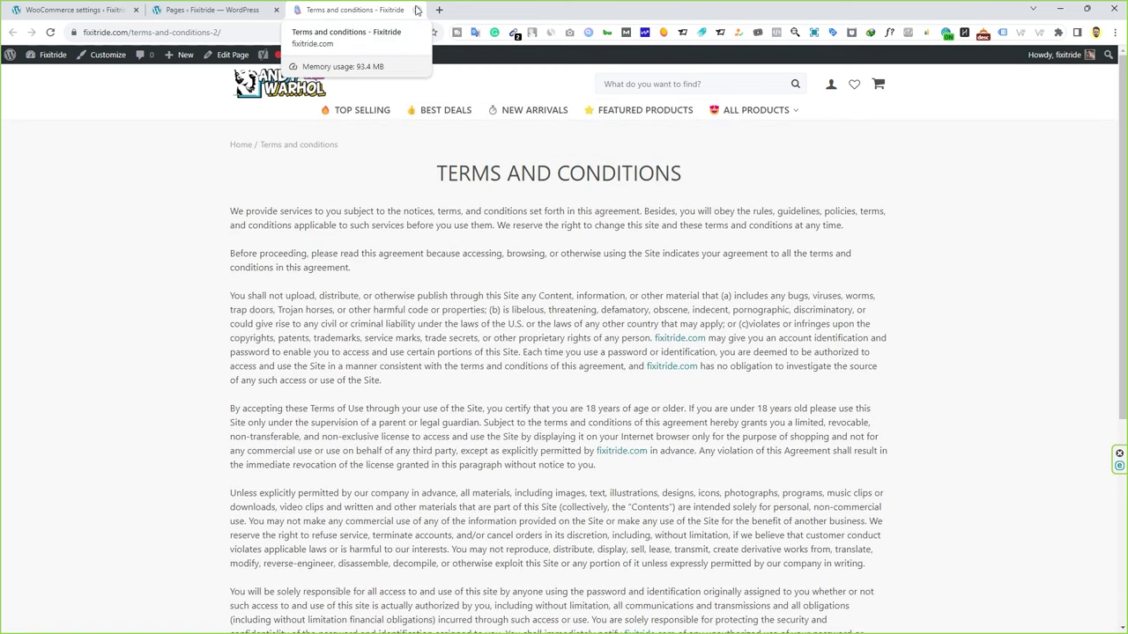
click(418, 9)
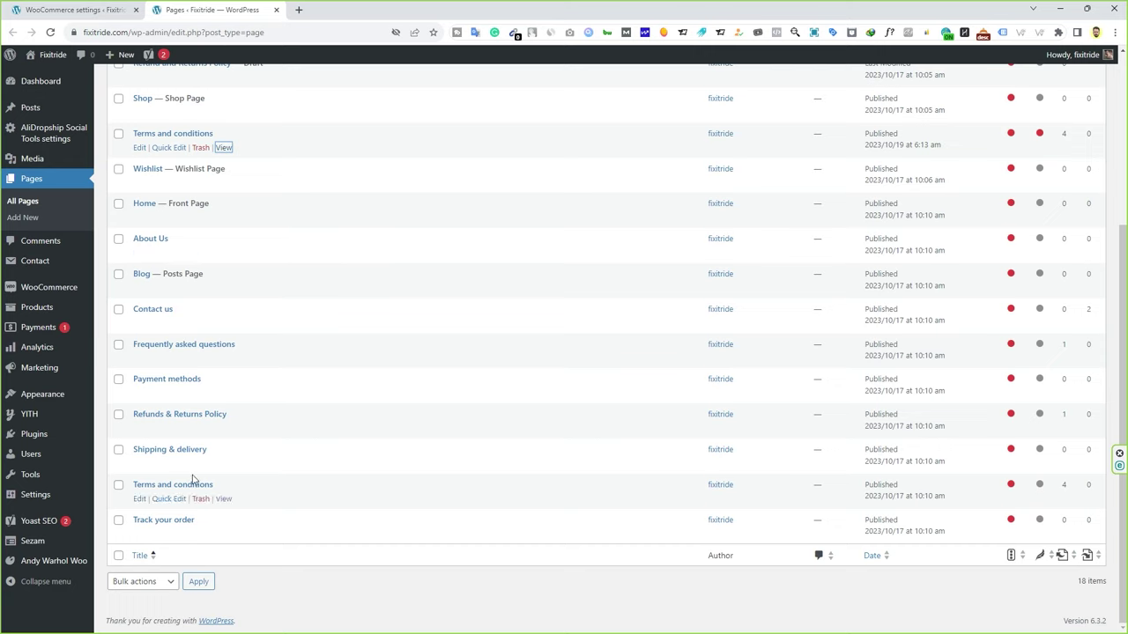
Trash the older Terms and conditions page, empty the Trash, and close the Pages tab
click(202, 499)
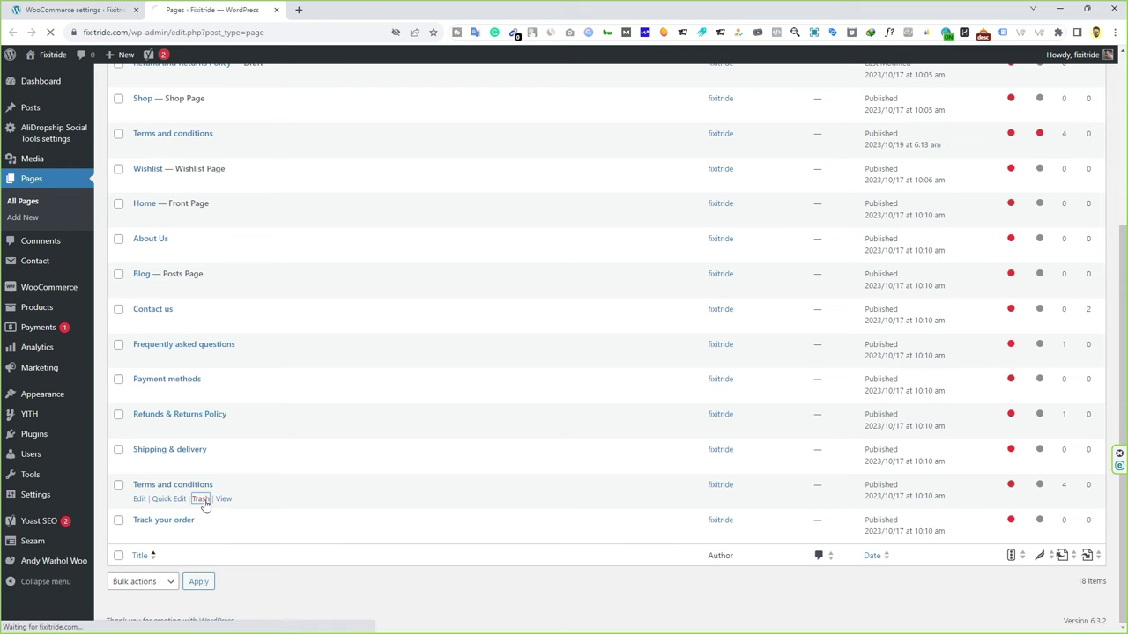
click(245, 252)
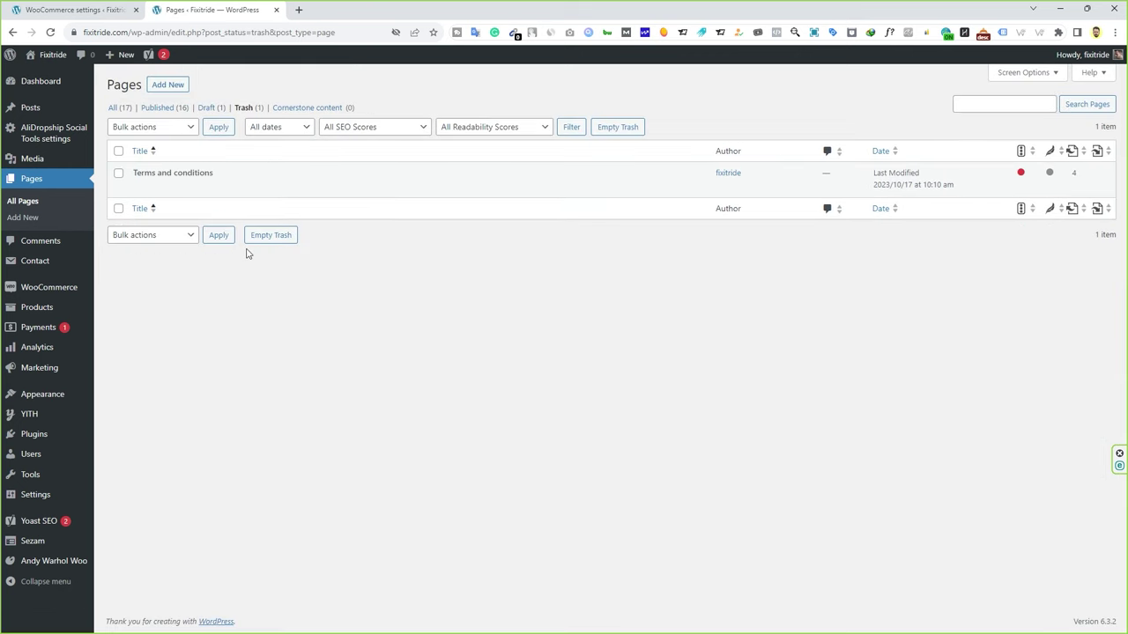
click(607, 130)
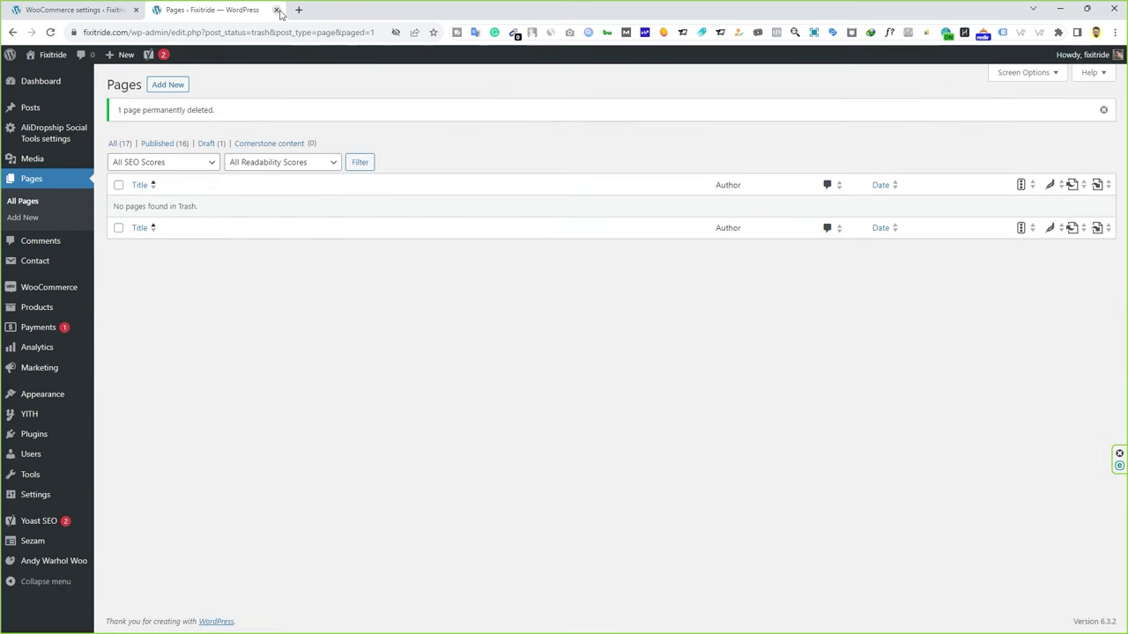
click(276, 9)
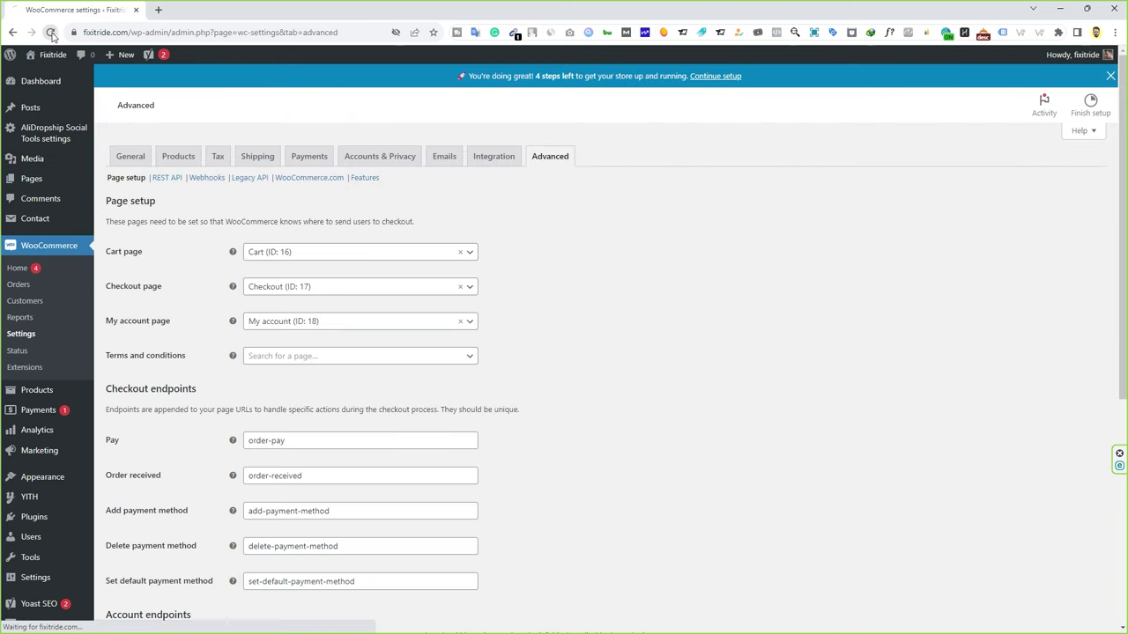
Assign Terms and conditions (ID: 560) as the terms page and save the Advanced page setup
click(272, 336)
text(terms)
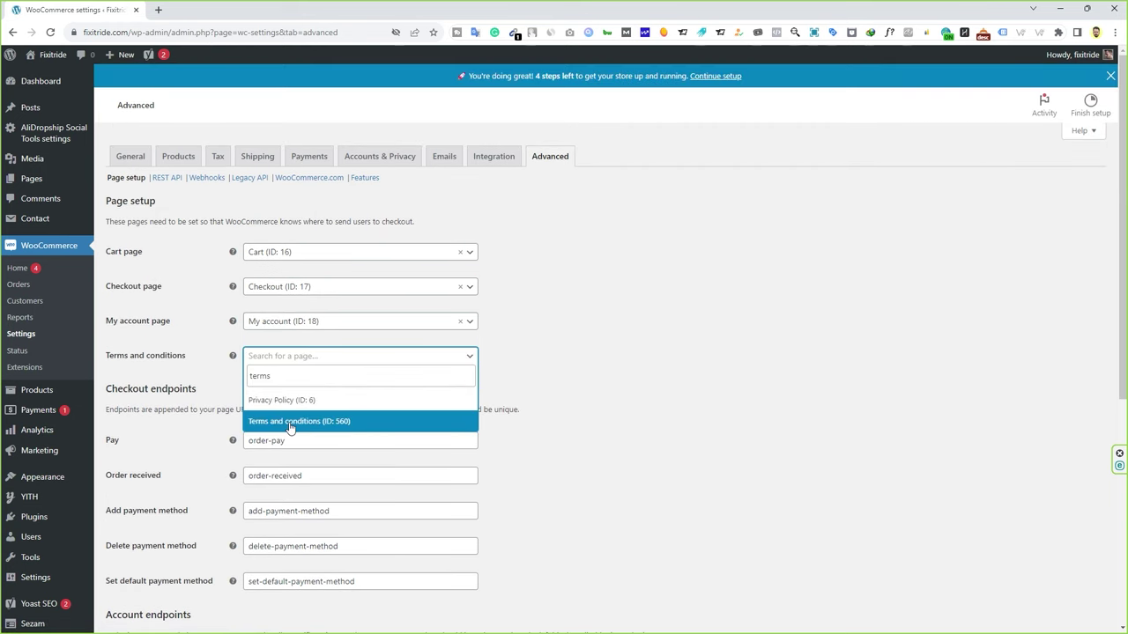
click(307, 424)
scroll(608, 431, down, 3)
scroll(608, 432, down, 2)
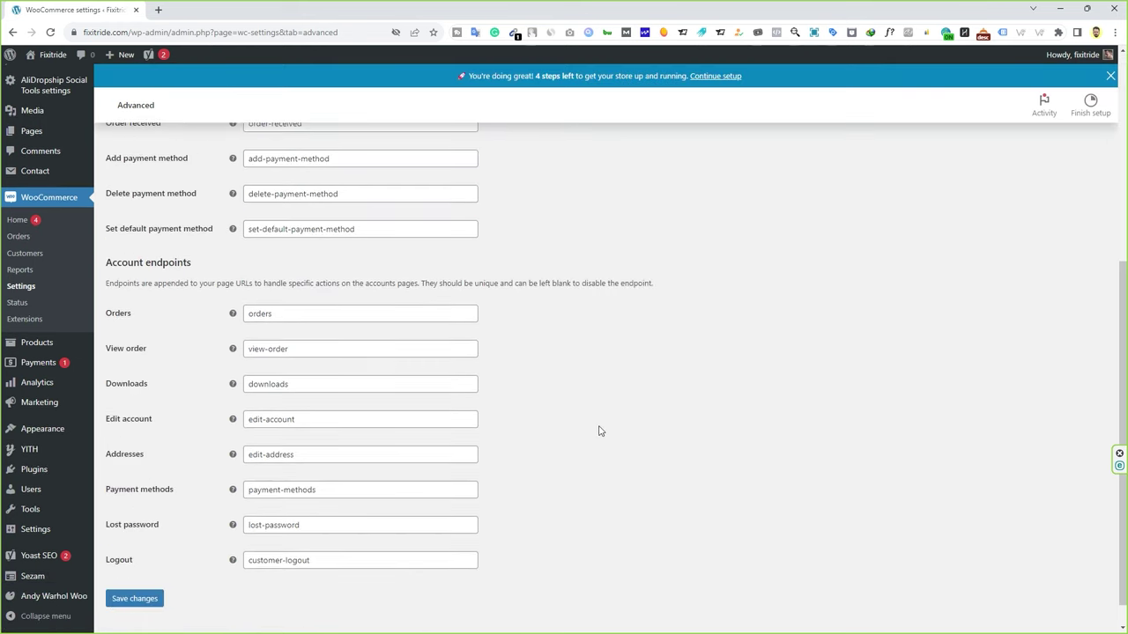
scroll(302, 558, down, 1)
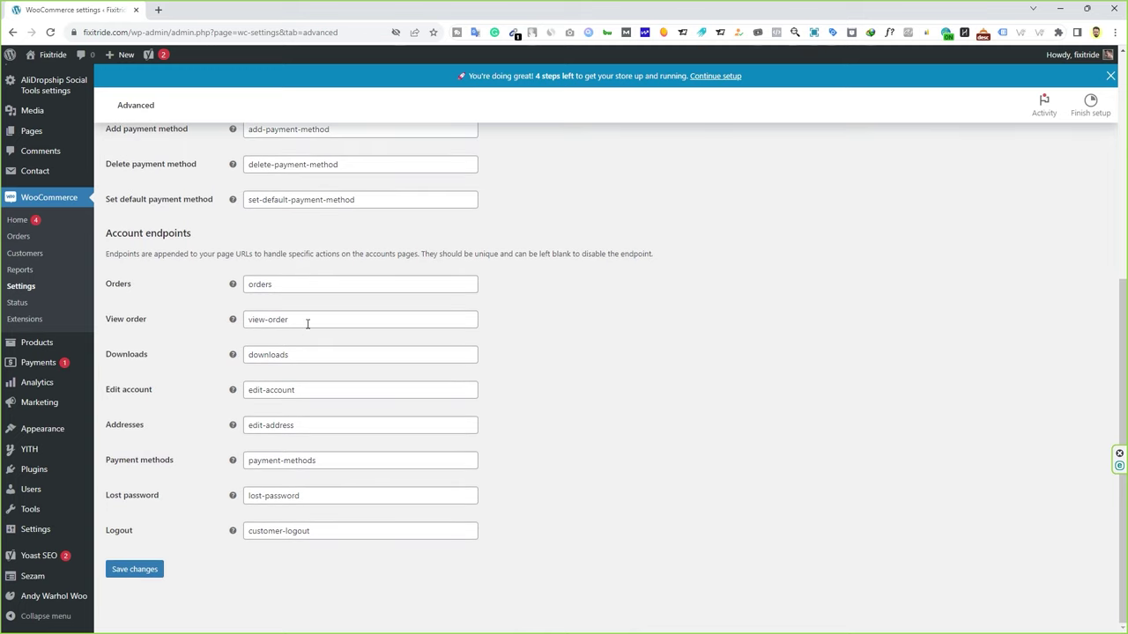
drag(307, 320, 238, 326)
drag(302, 355, 246, 356)
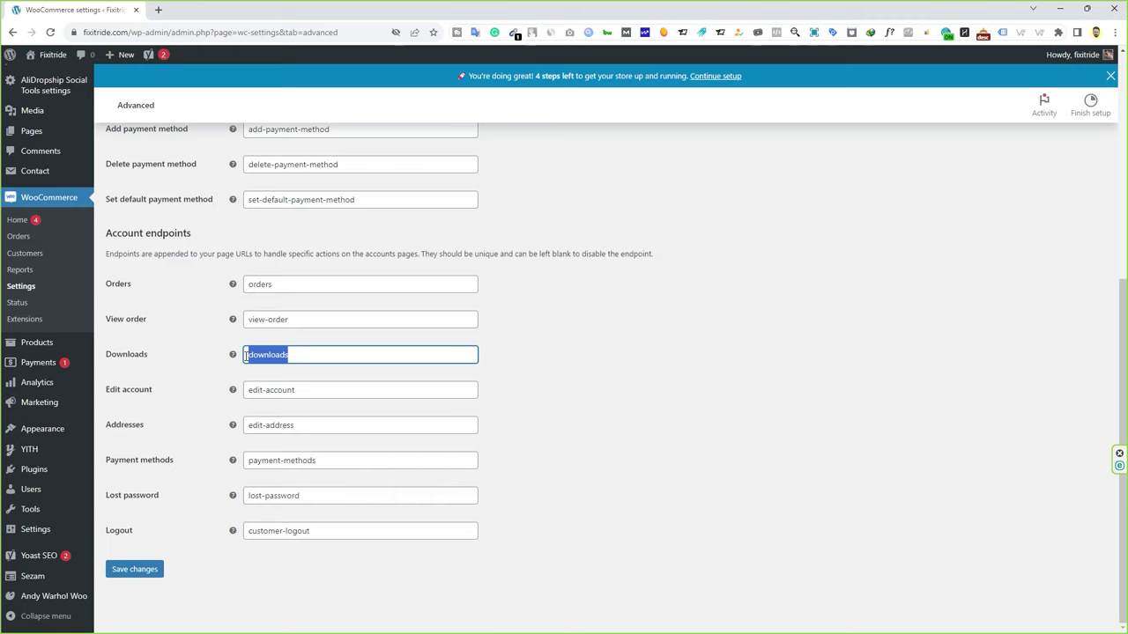
click(326, 355)
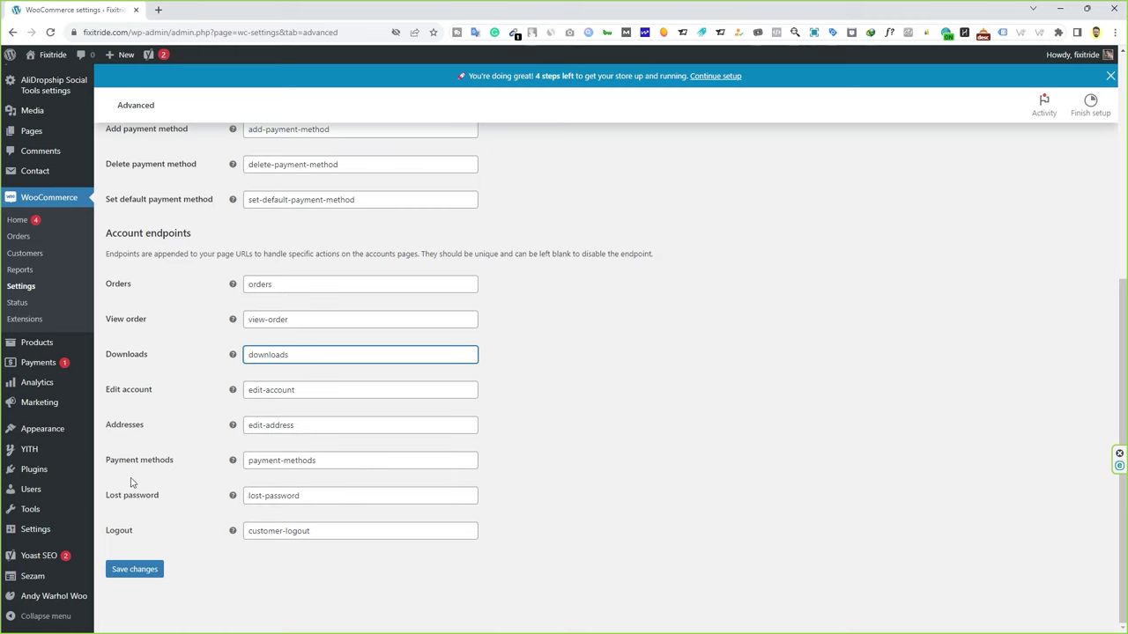
click(159, 564)
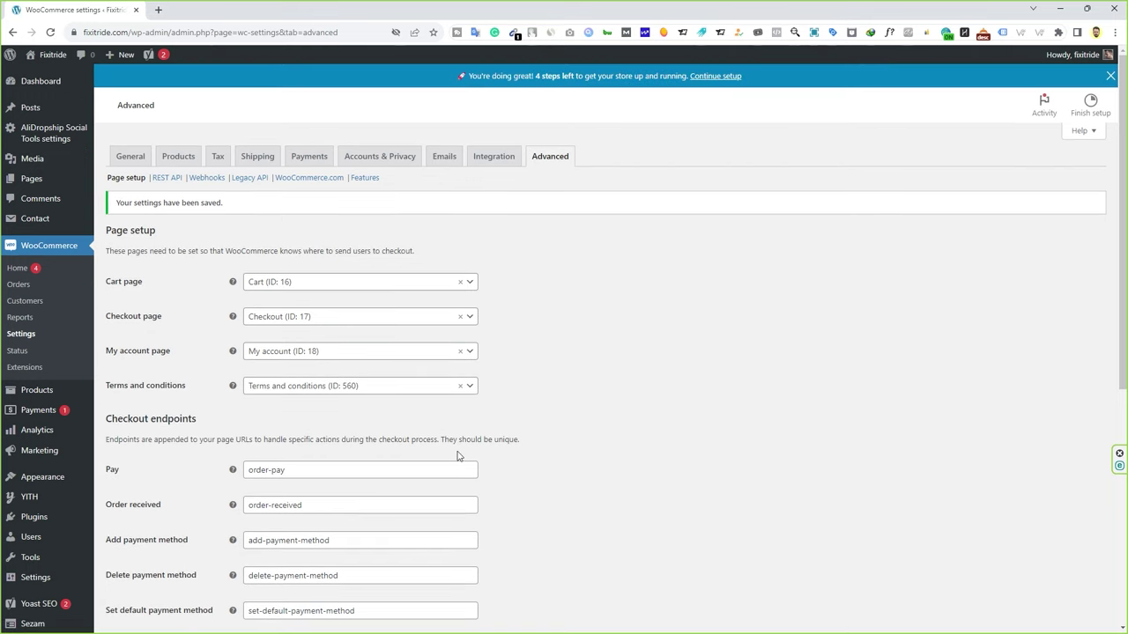
click(313, 159)
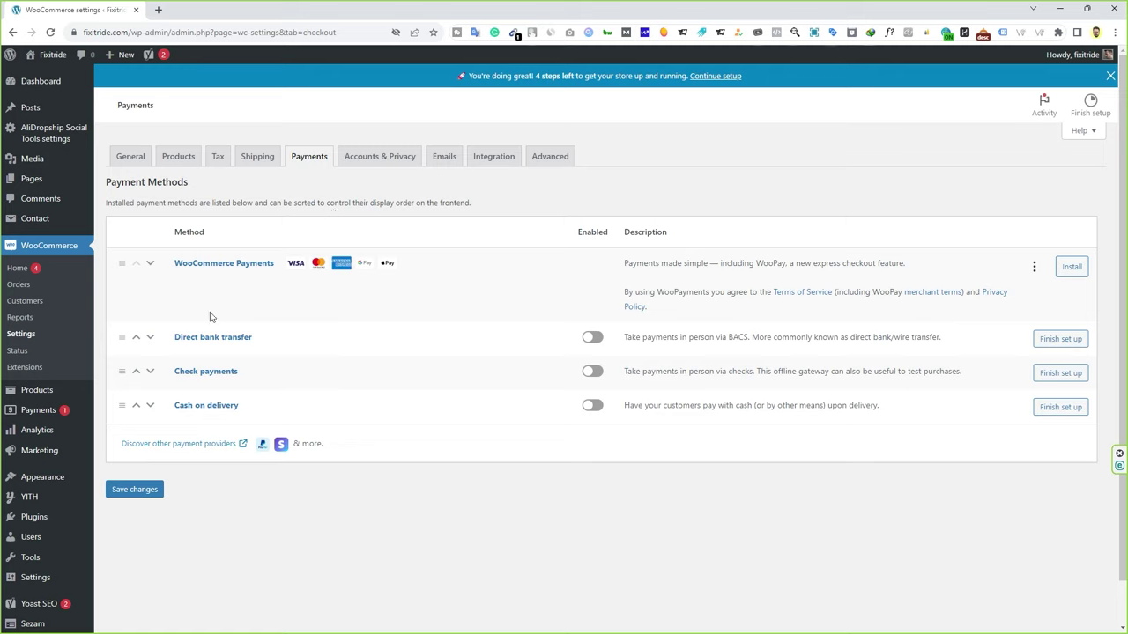
Open Plugins > Add New in a new browser tab
mouse_move(37, 520)
right_click(132, 538)
click(181, 413)
click(221, 6)
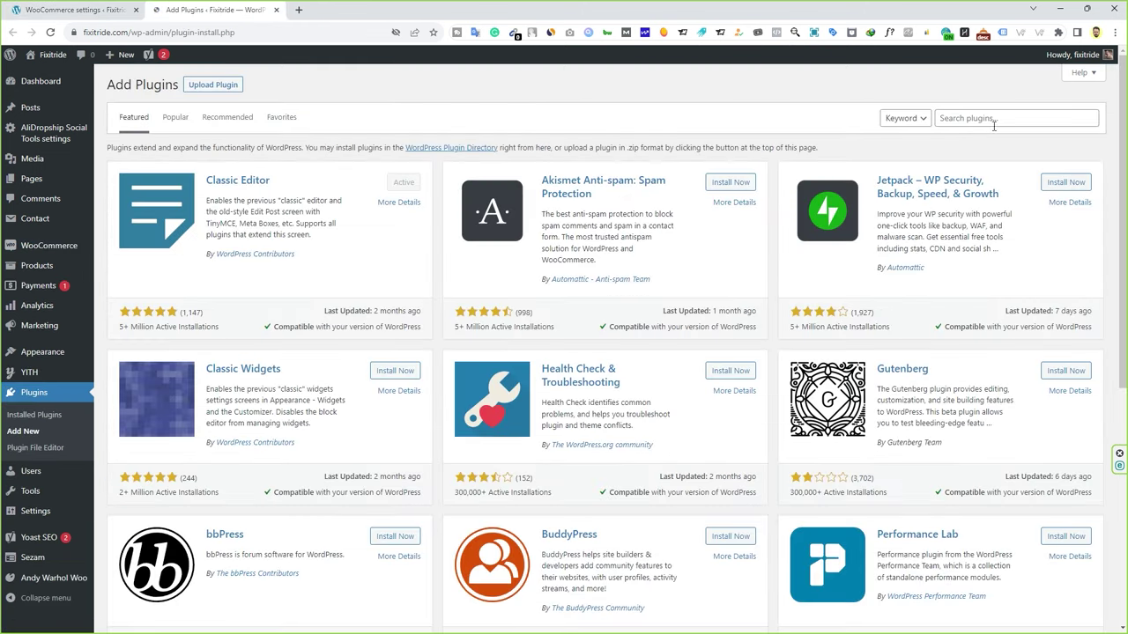
Search 'paypal', install and activate Payment Plugins for PayPal WooCommerce, then close that tab
click(994, 118)
click(958, 229)
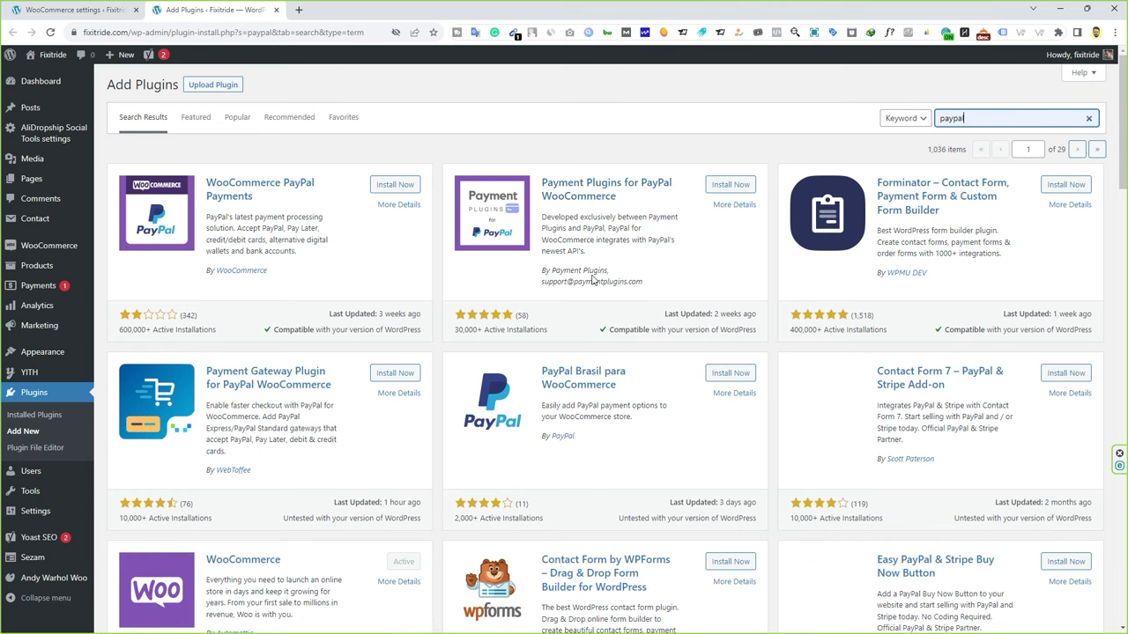
click(730, 187)
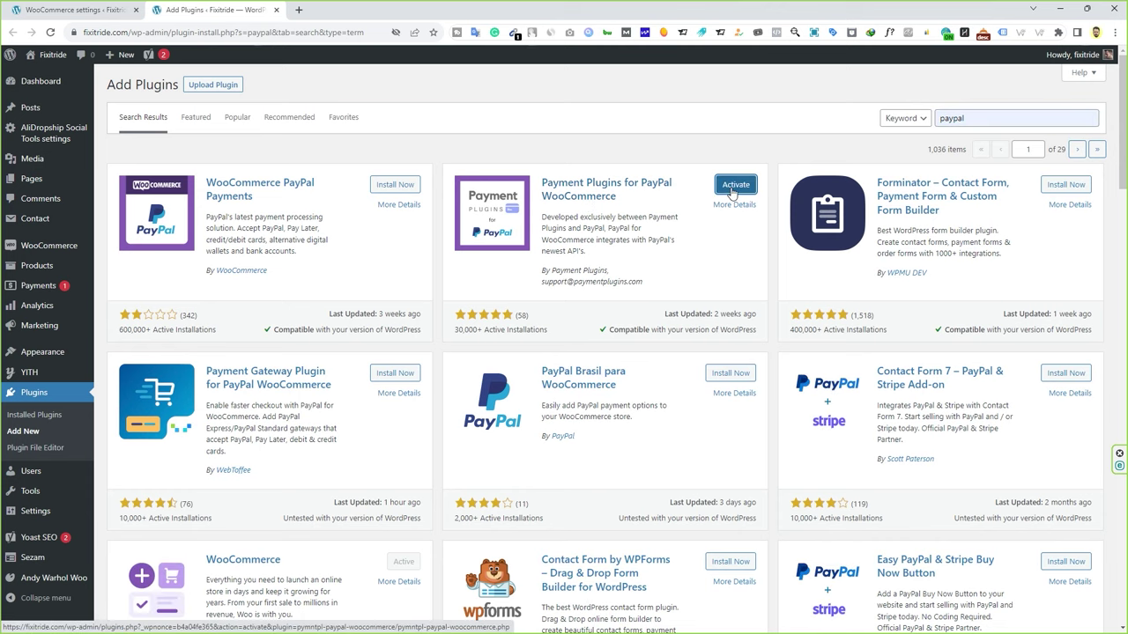
click(728, 186)
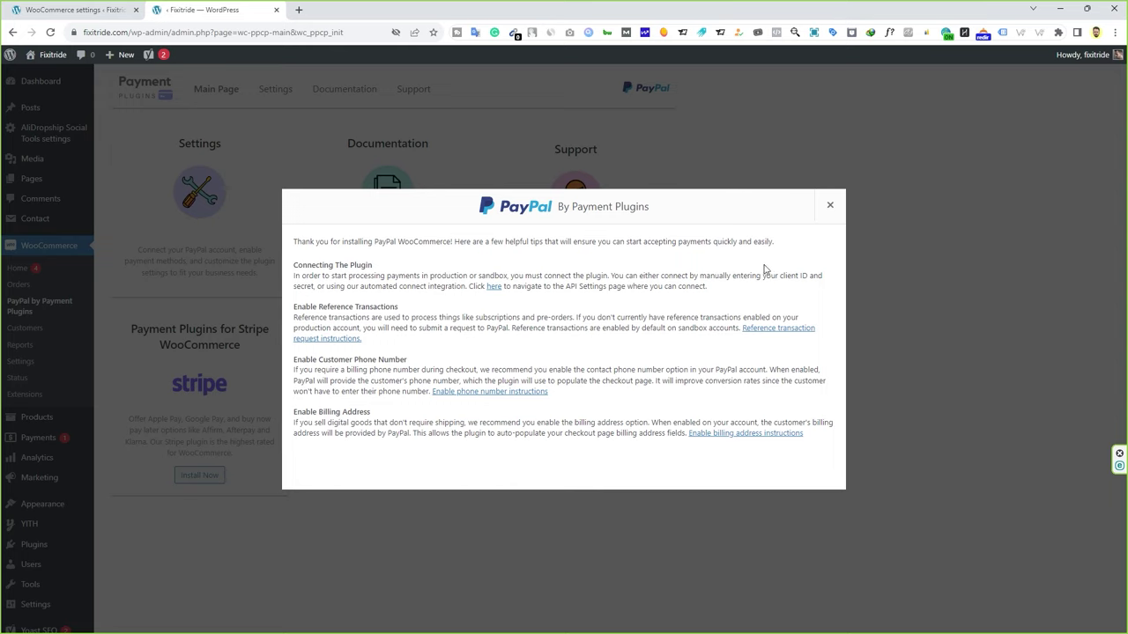
click(832, 208)
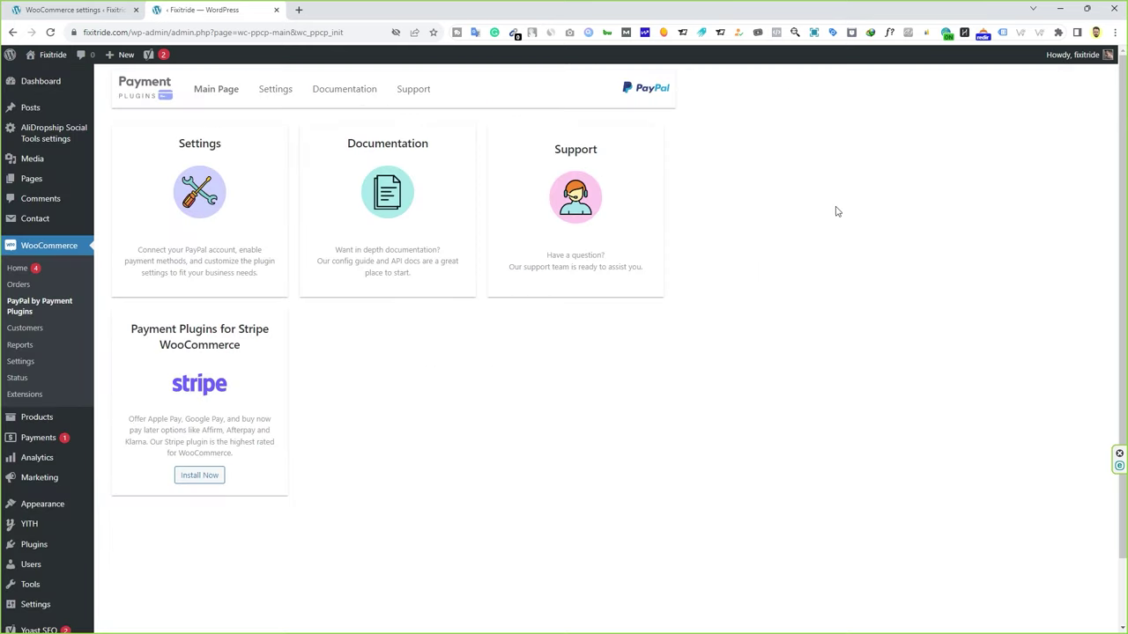
click(277, 9)
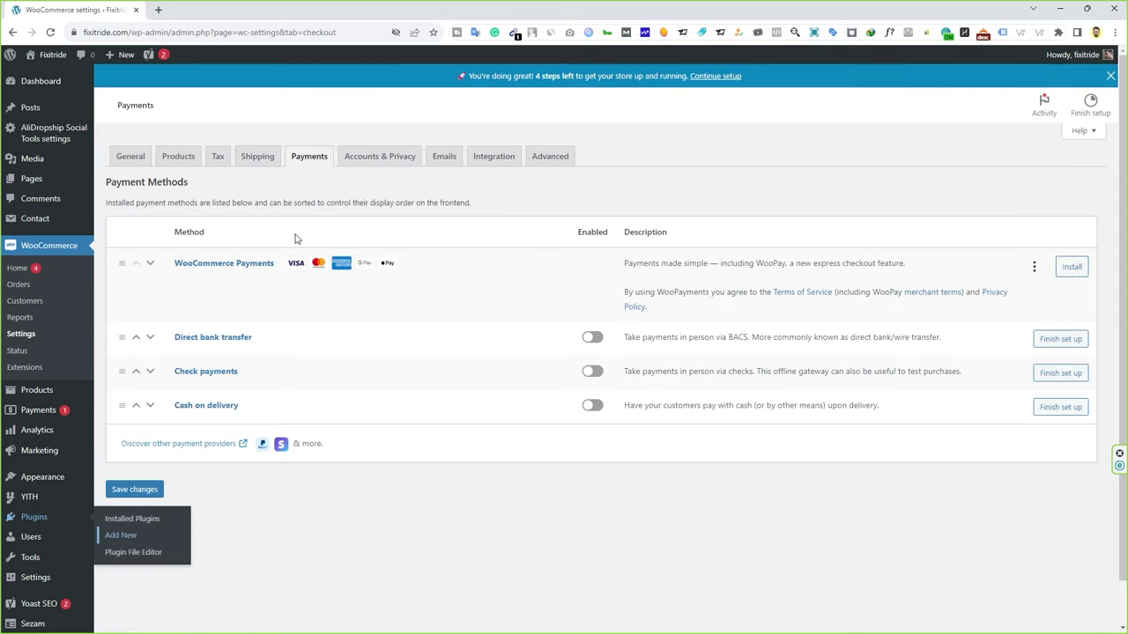
Enable PayPal Gateway By Payment Plugins in the reloaded Payments list, save, and open its settings
click(50, 32)
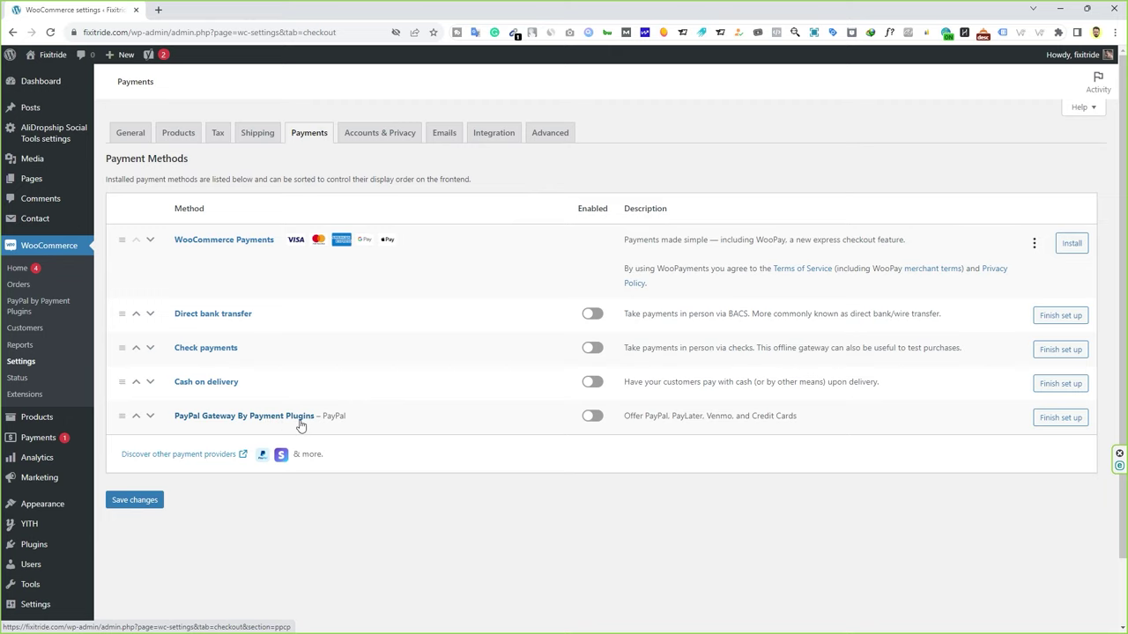
click(594, 420)
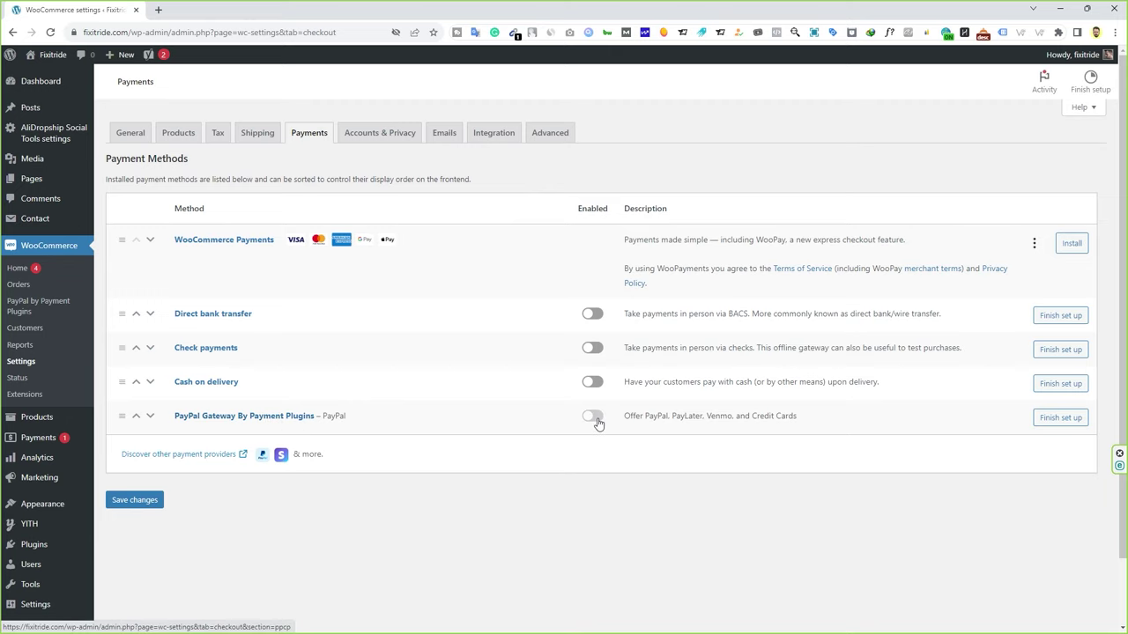
click(148, 526)
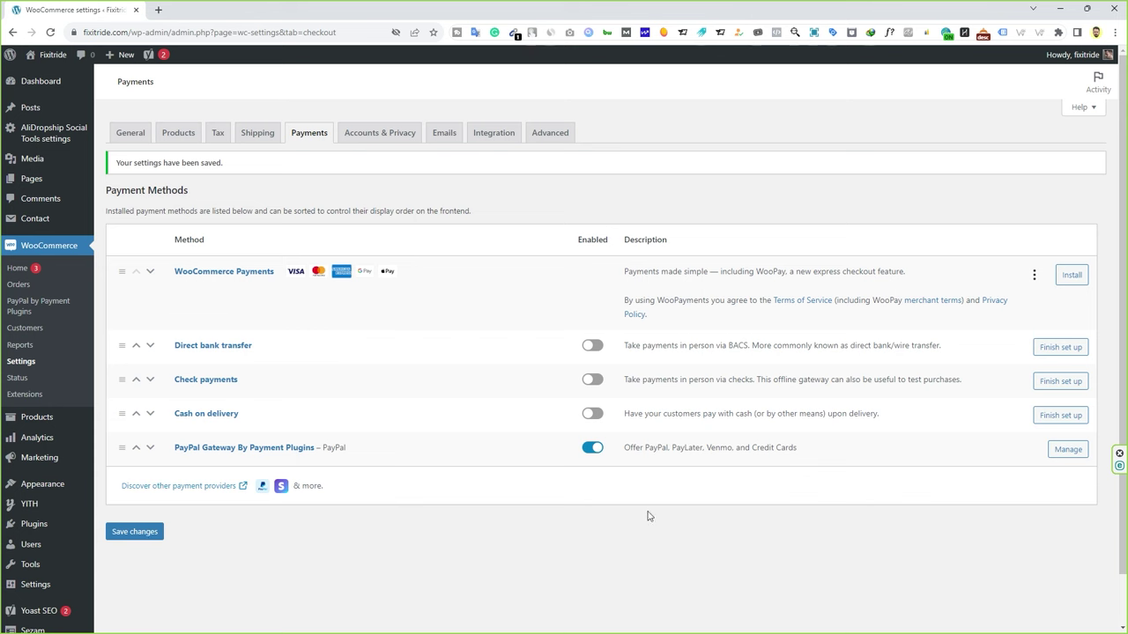
click(1068, 450)
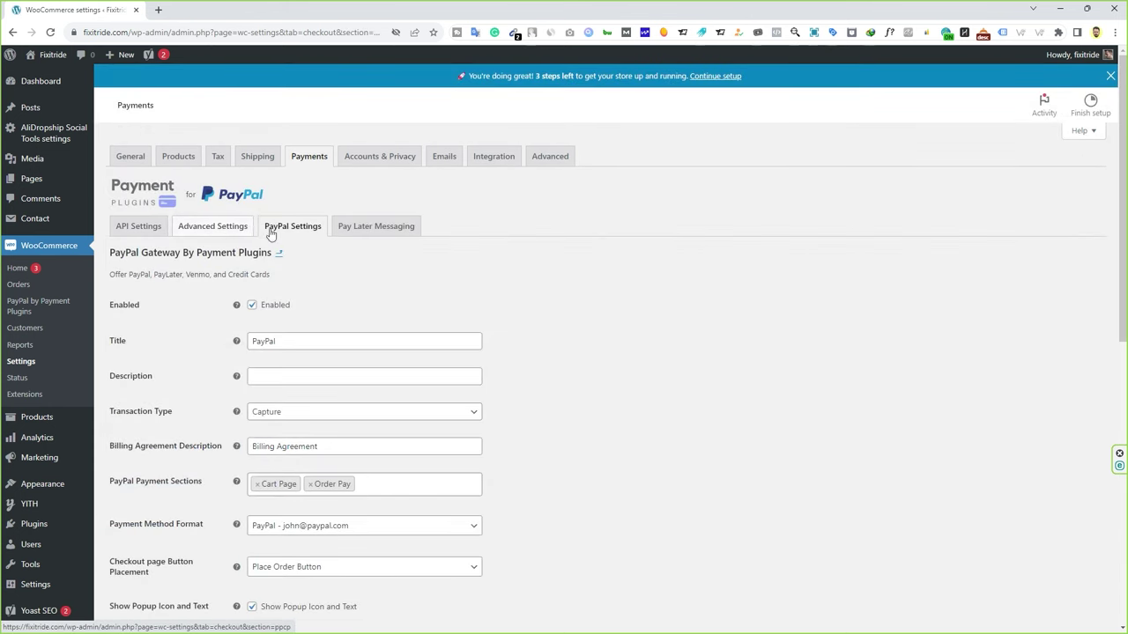
Set the PayPal API Settings environment to sandbox and start the Click to Connect sandbox connection
click(137, 236)
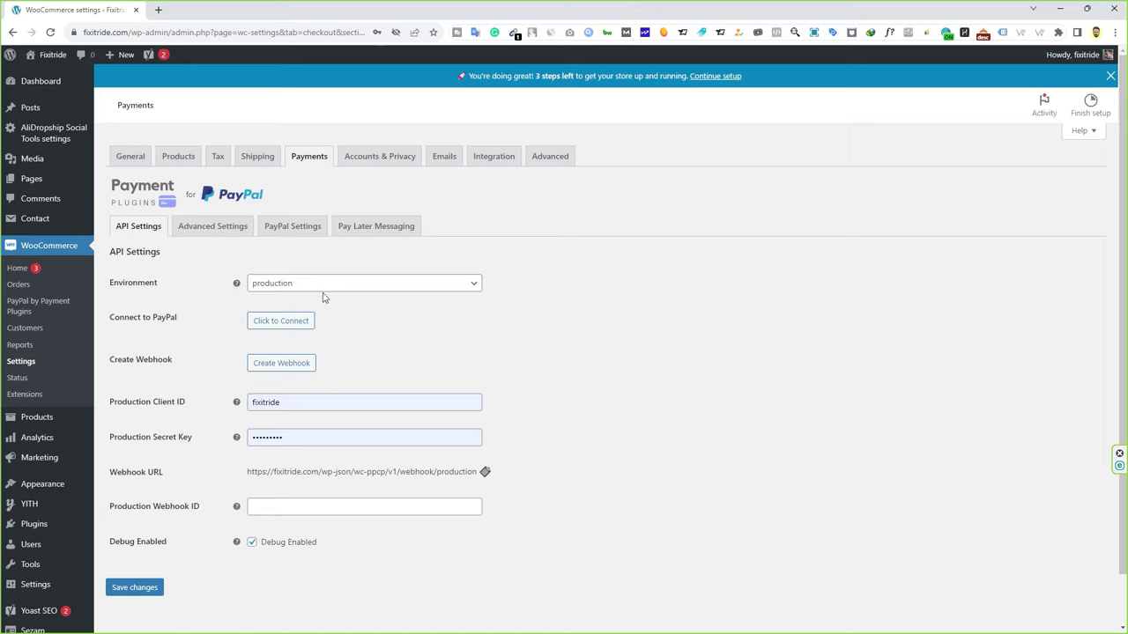
click(340, 285)
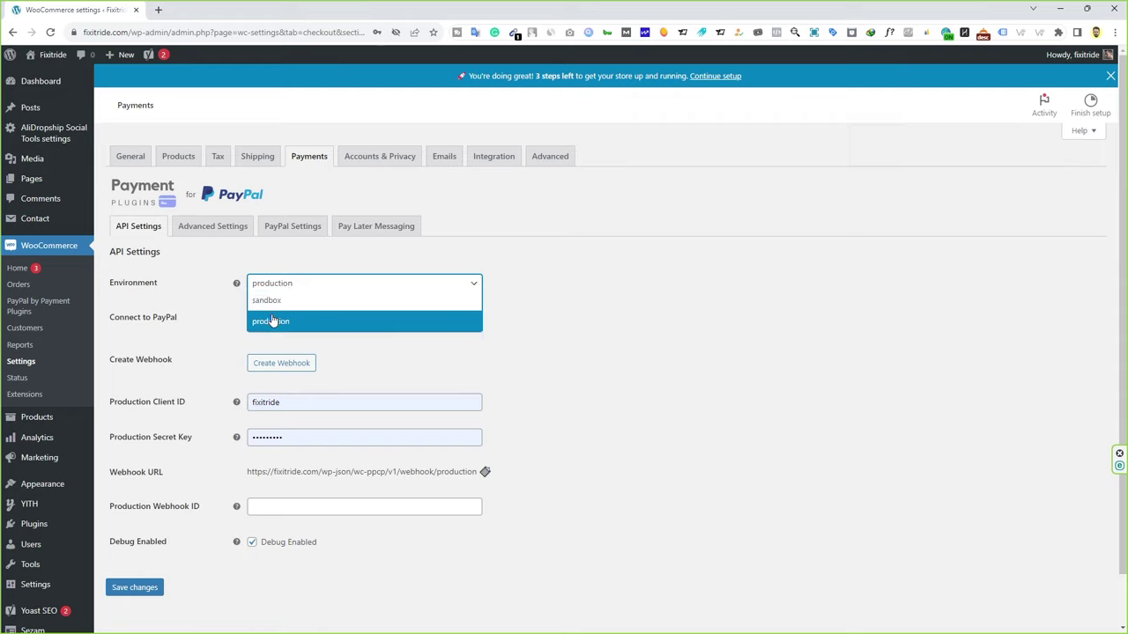
click(256, 300)
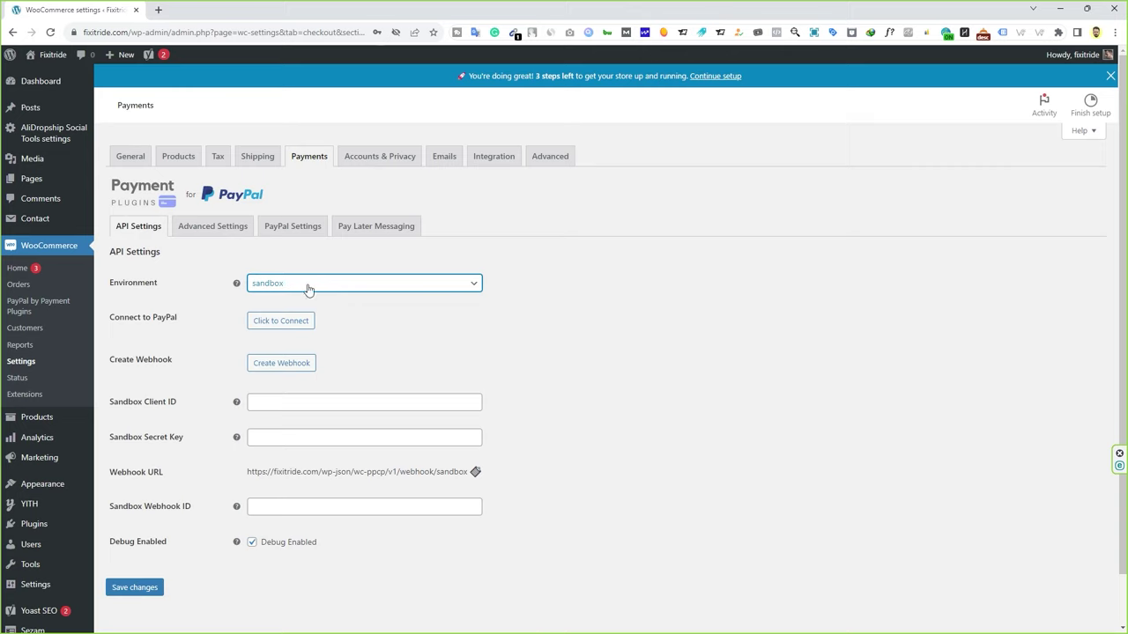
click(303, 285)
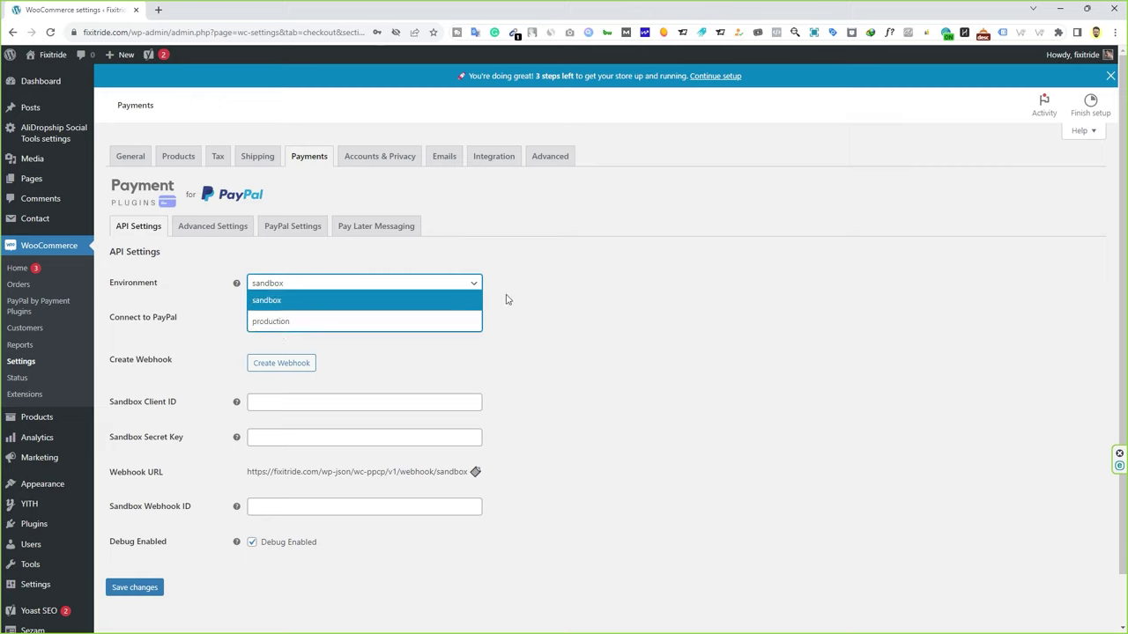
click(428, 301)
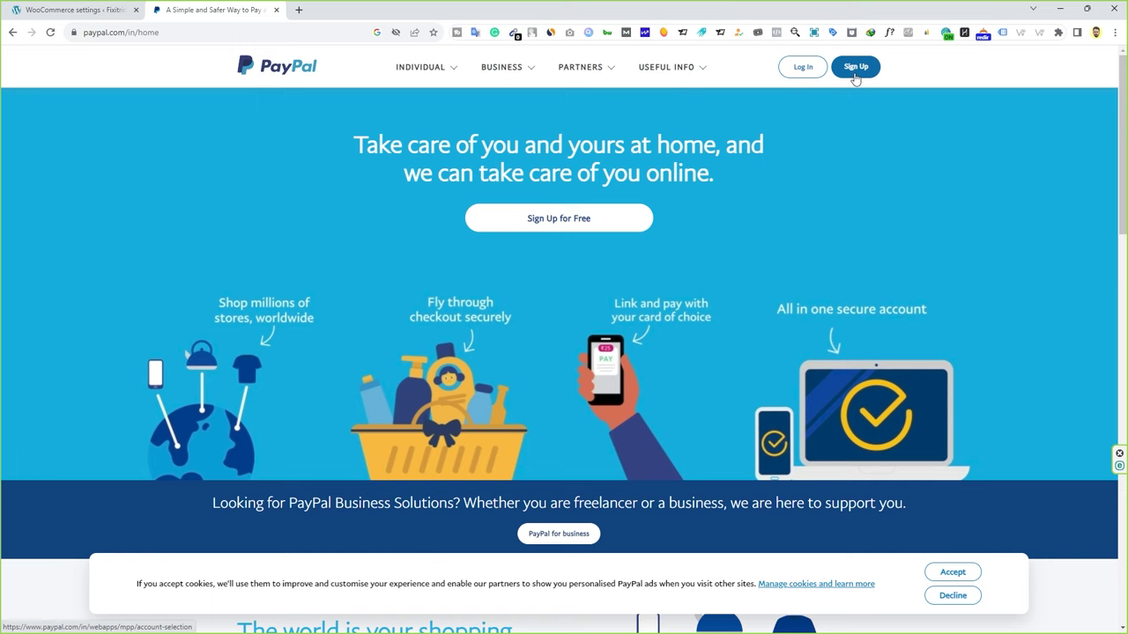
click(84, 10)
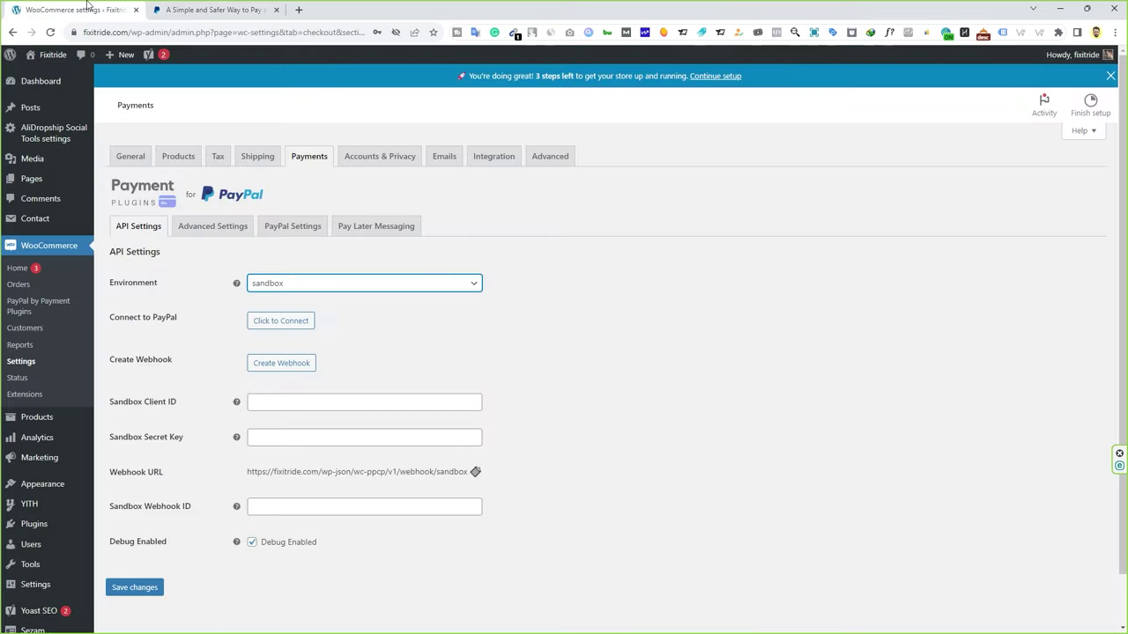
click(287, 321)
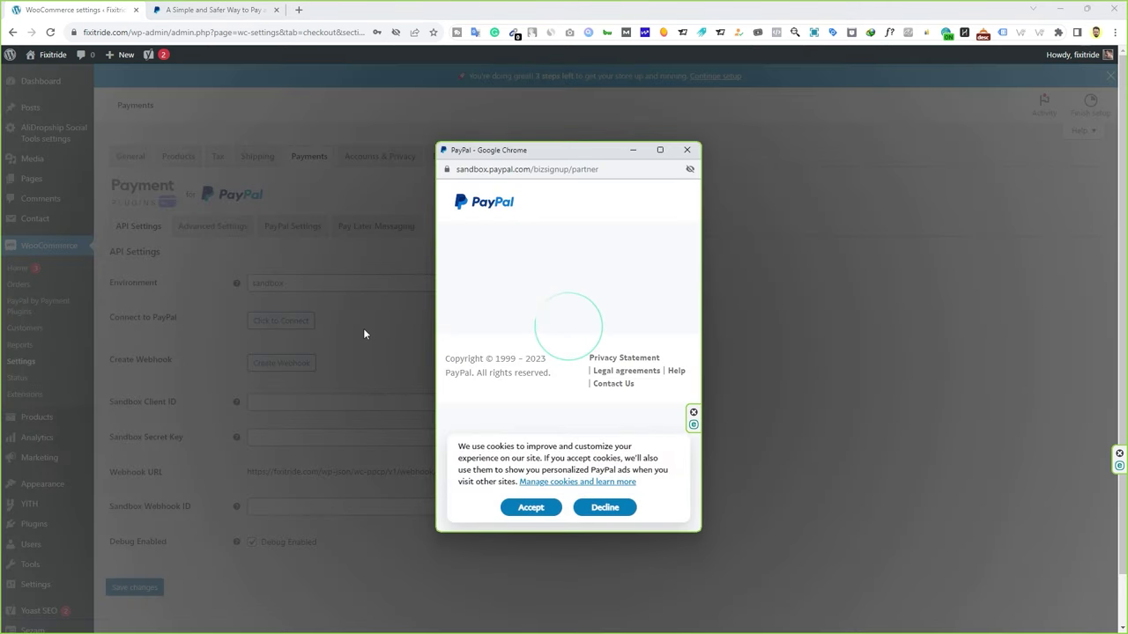
Dismiss the PayPal chat widget and continue sign-up with the saved e-mail address
click(648, 350)
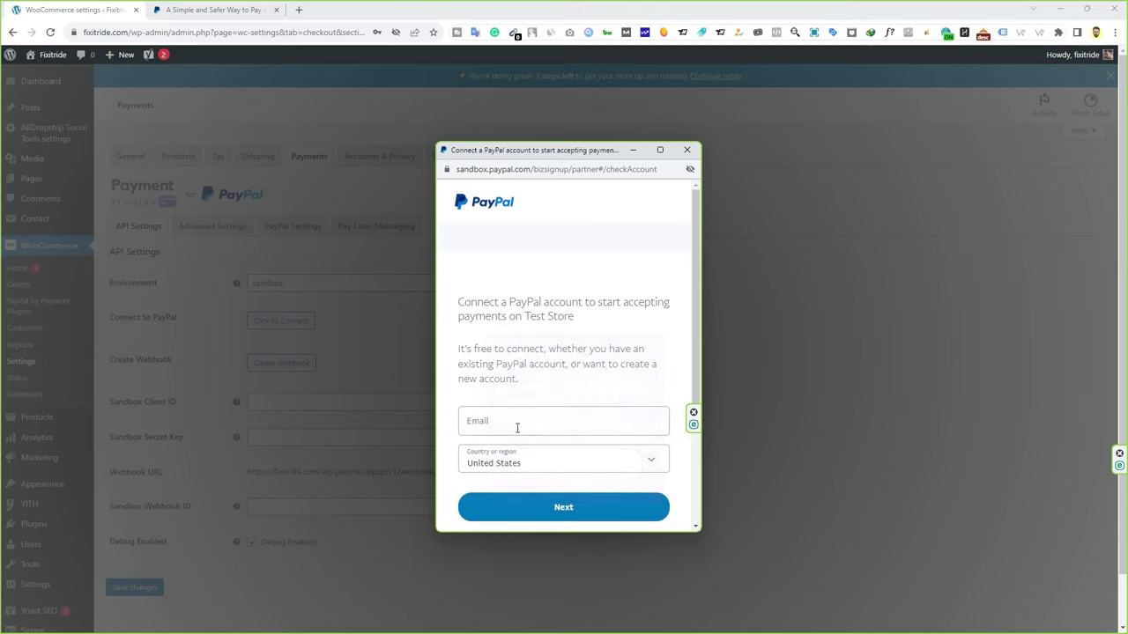
click(516, 421)
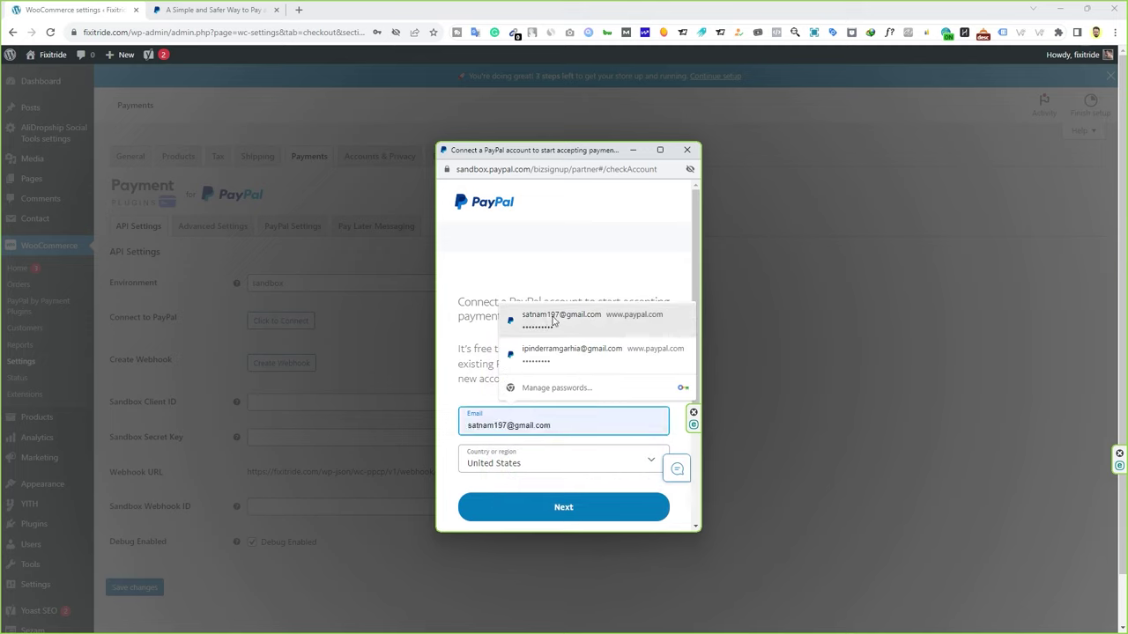
click(521, 315)
scroll(569, 513, down, 3)
click(569, 361)
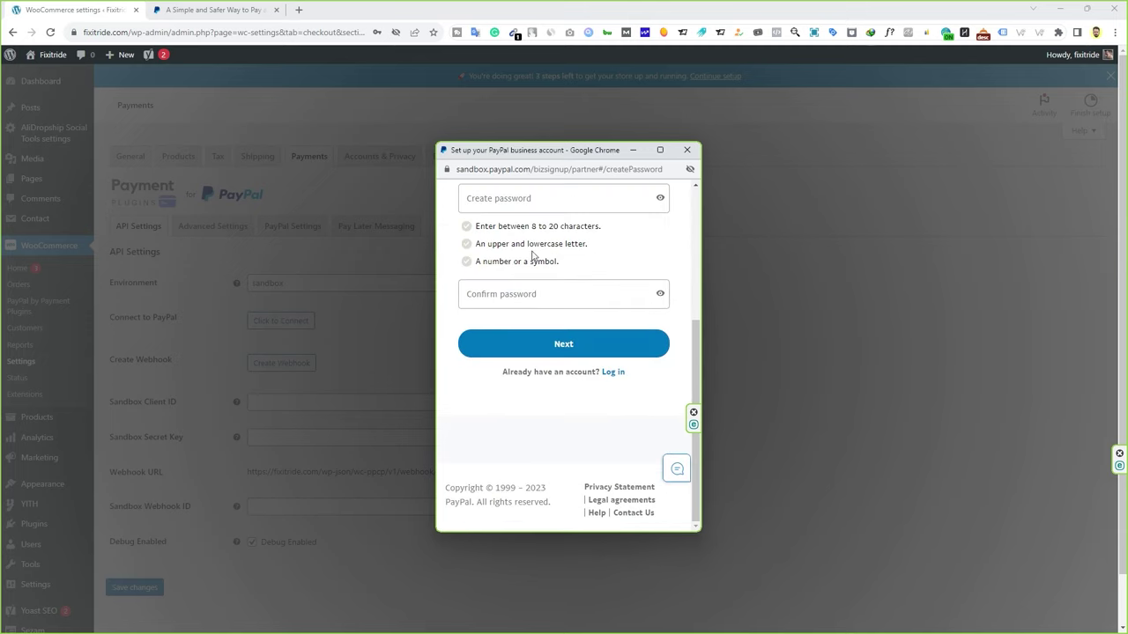
Switch to logging into an existing PayPal sandbox account and submit the saved login e-mail
scroll(548, 306, up, 3)
scroll(594, 297, down, 4)
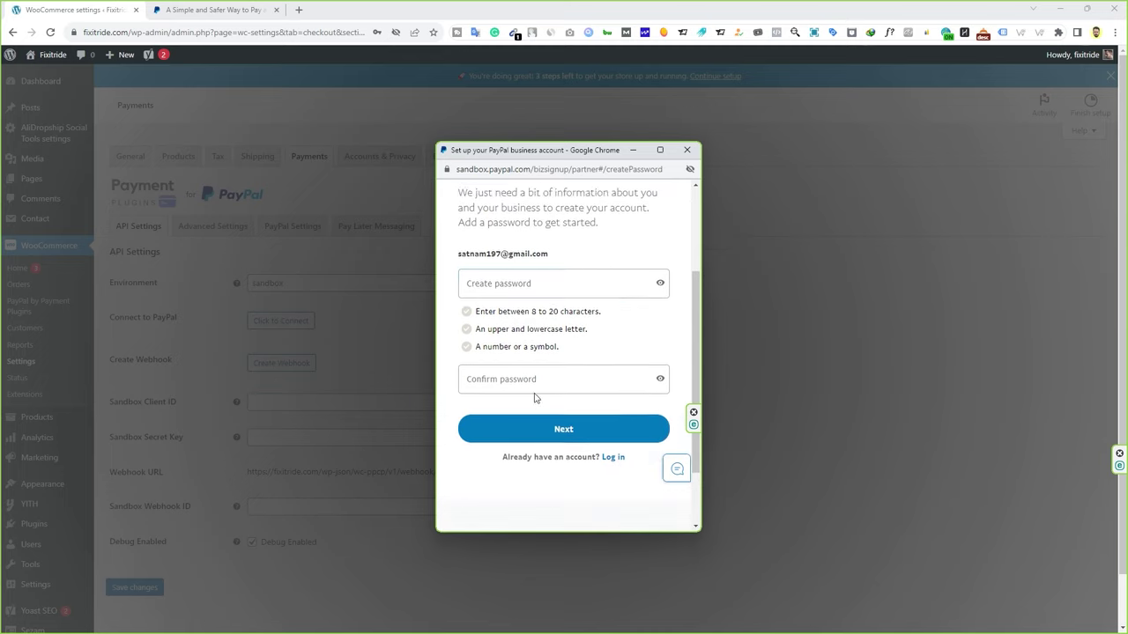
click(613, 372)
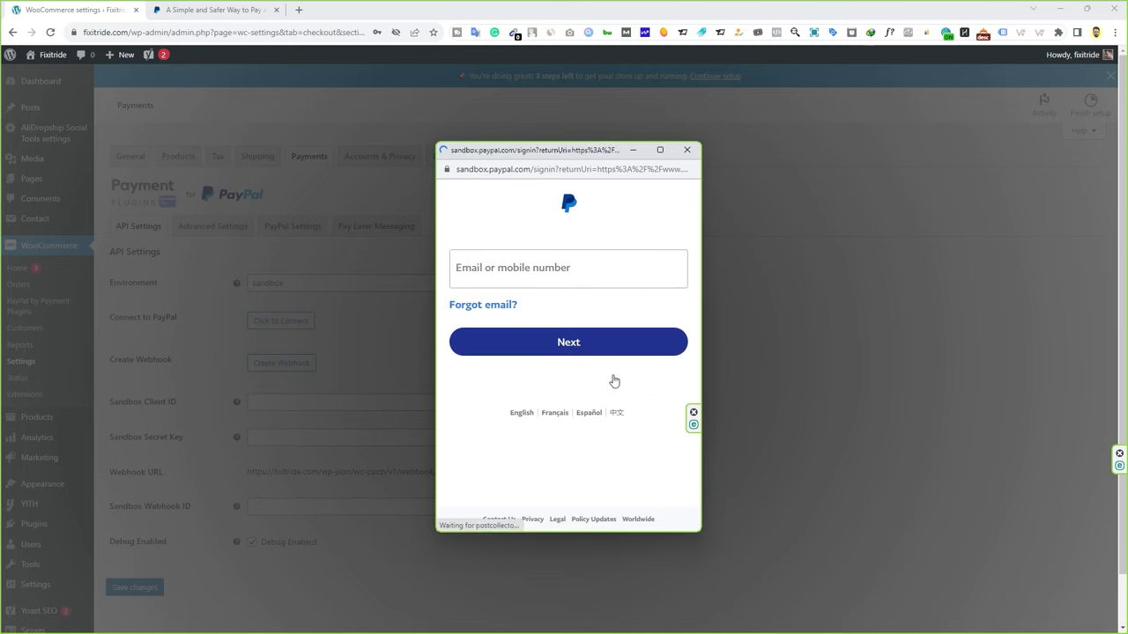
click(511, 272)
click(533, 310)
click(562, 341)
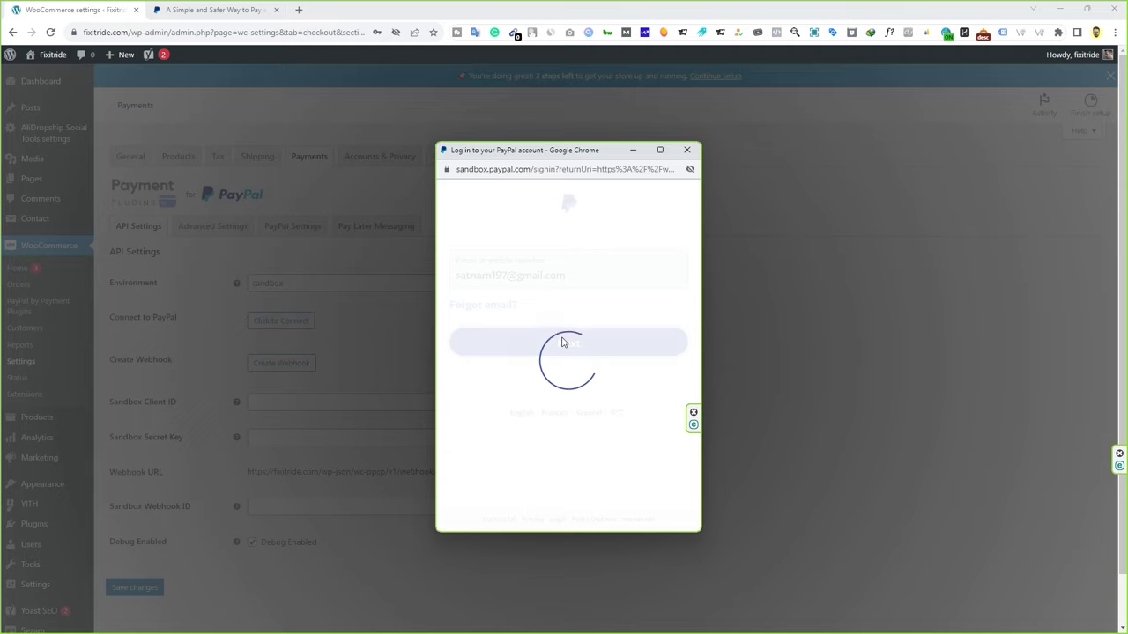
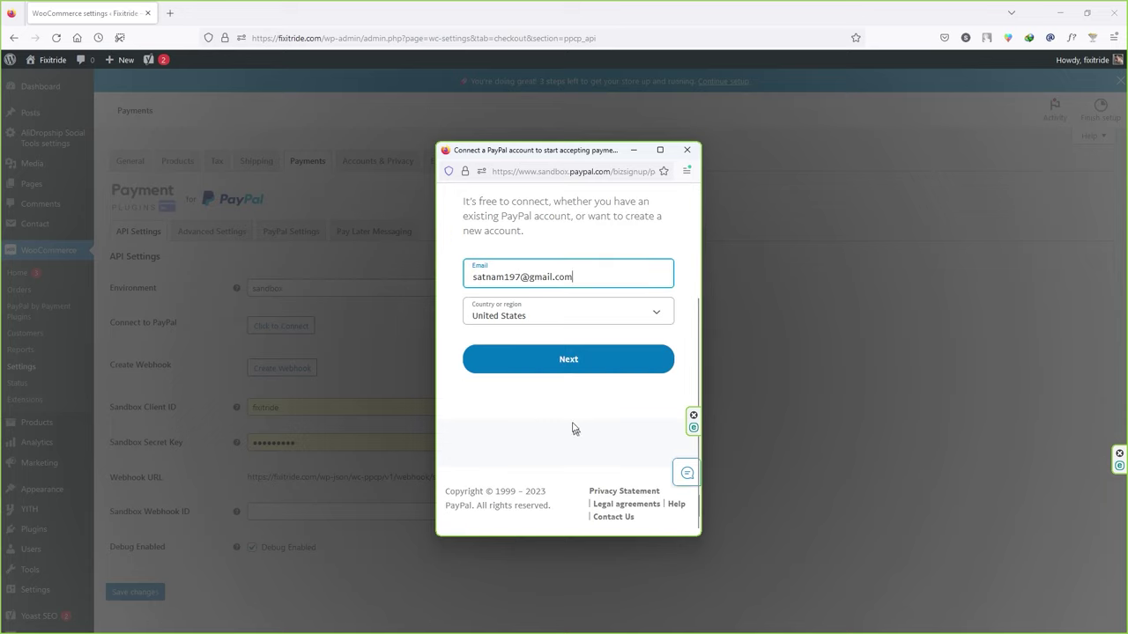
Enter the sandbox account's e-mail address and continue the PayPal sign-in
click(573, 358)
scroll(578, 367, down, 3)
scroll(578, 368, up, 3)
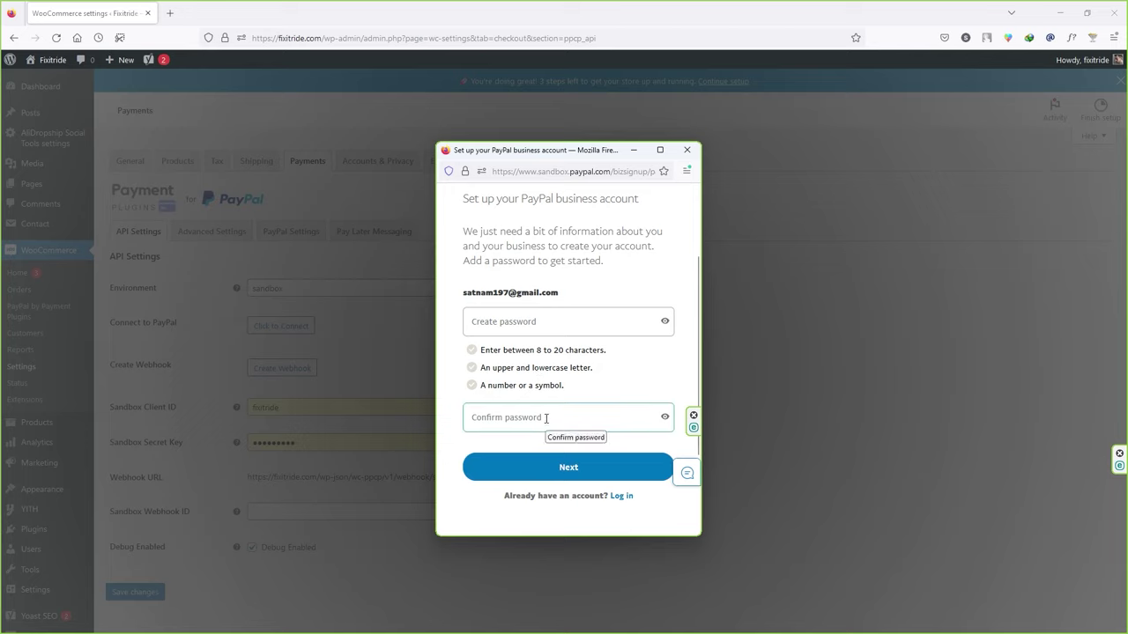
scroll(573, 431, down, 3)
click(622, 376)
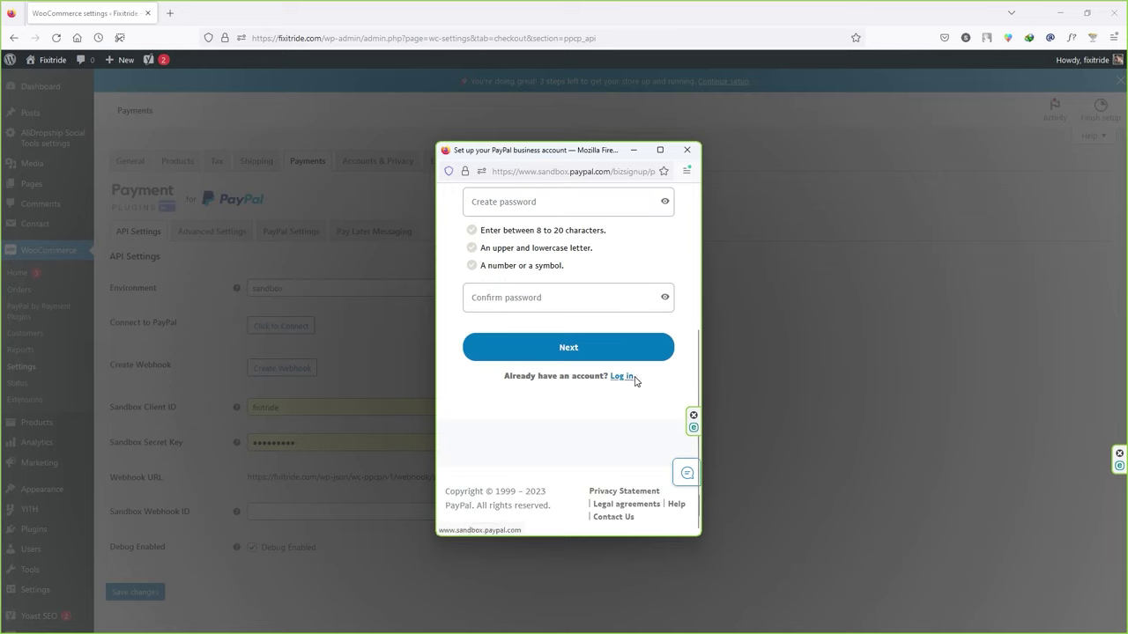
key(ctrl+v)
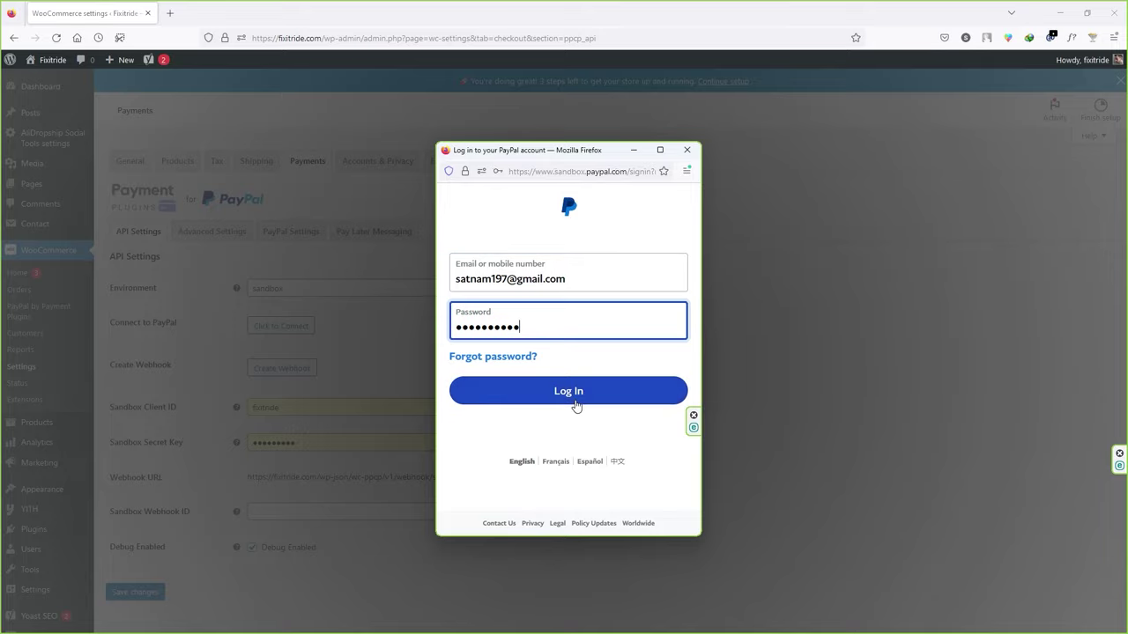
click(577, 391)
click(661, 321)
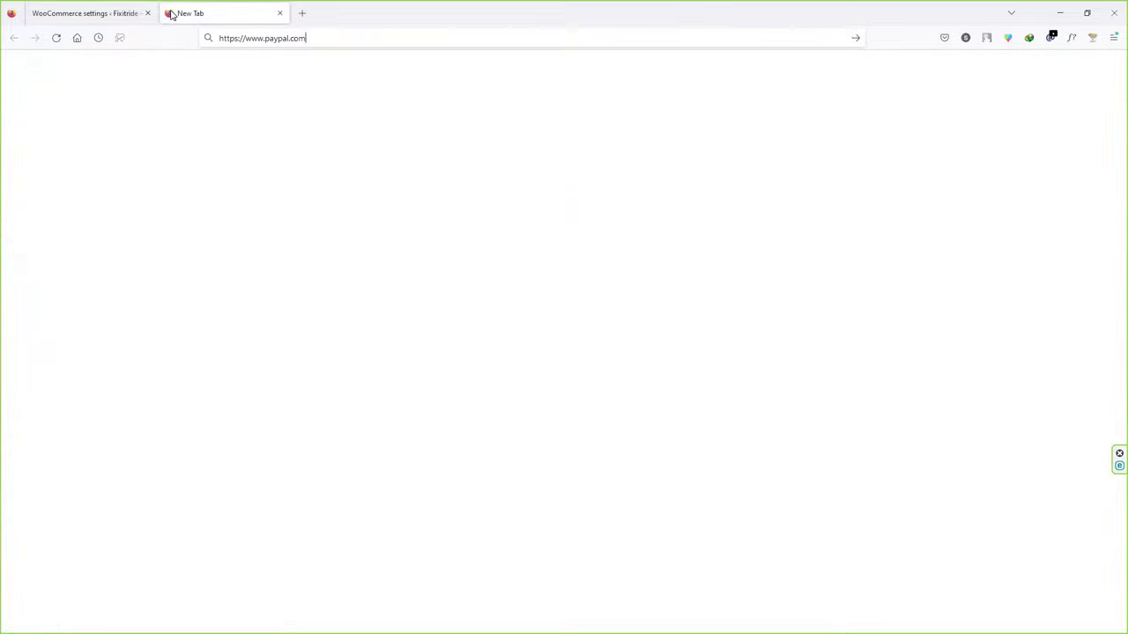
key(Return)
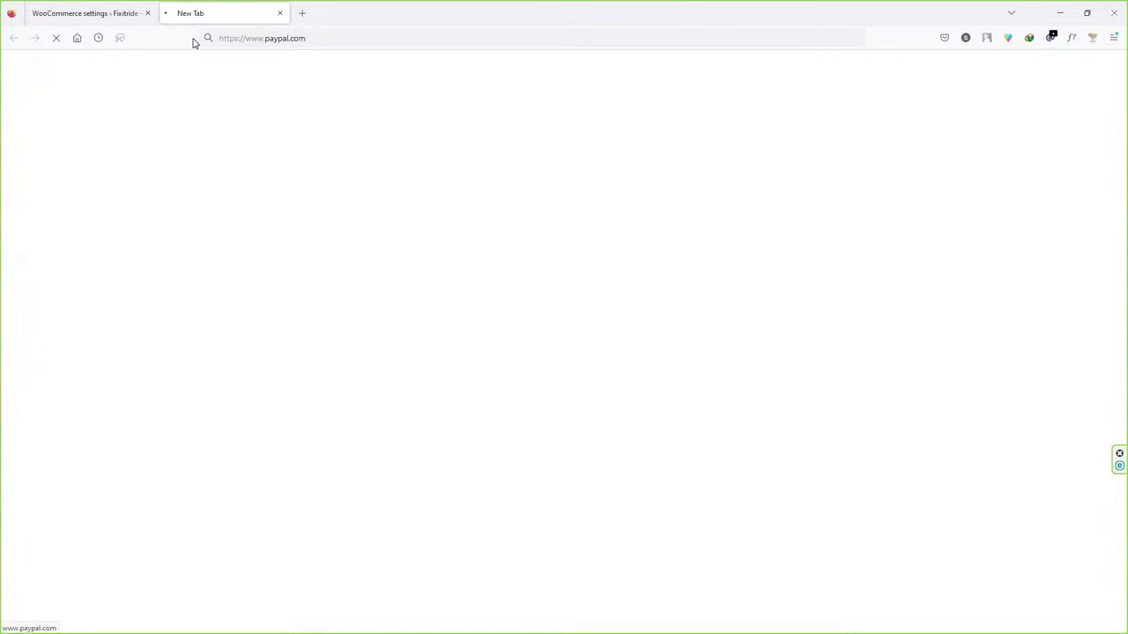
Log in to the live account on paypal.com, then return to the WooCommerce settings tab
click(831, 106)
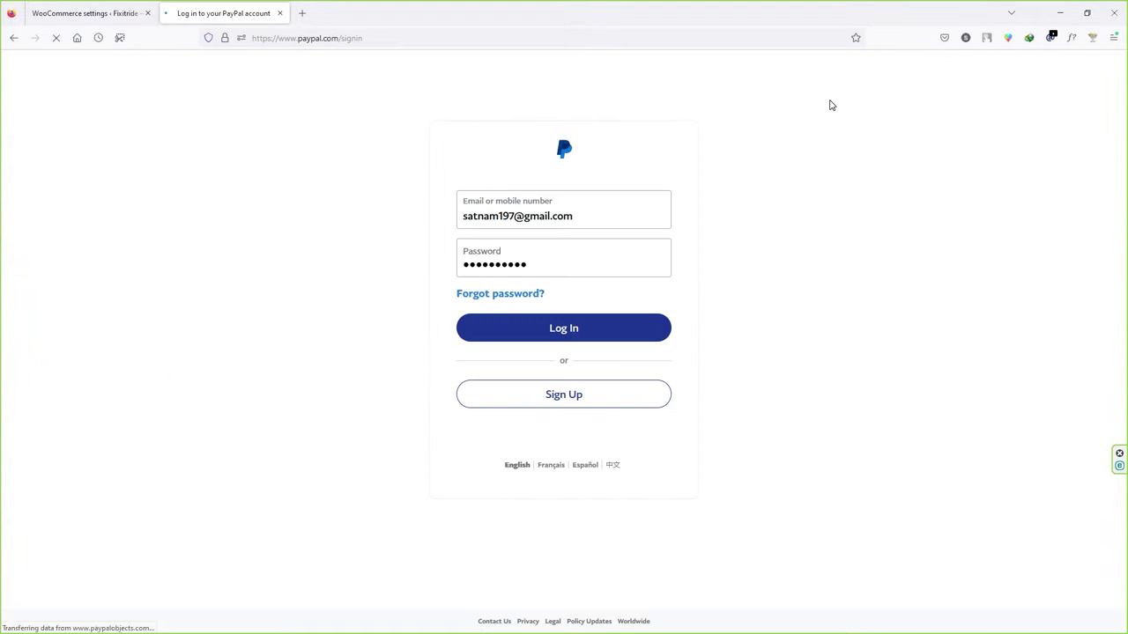
click(564, 327)
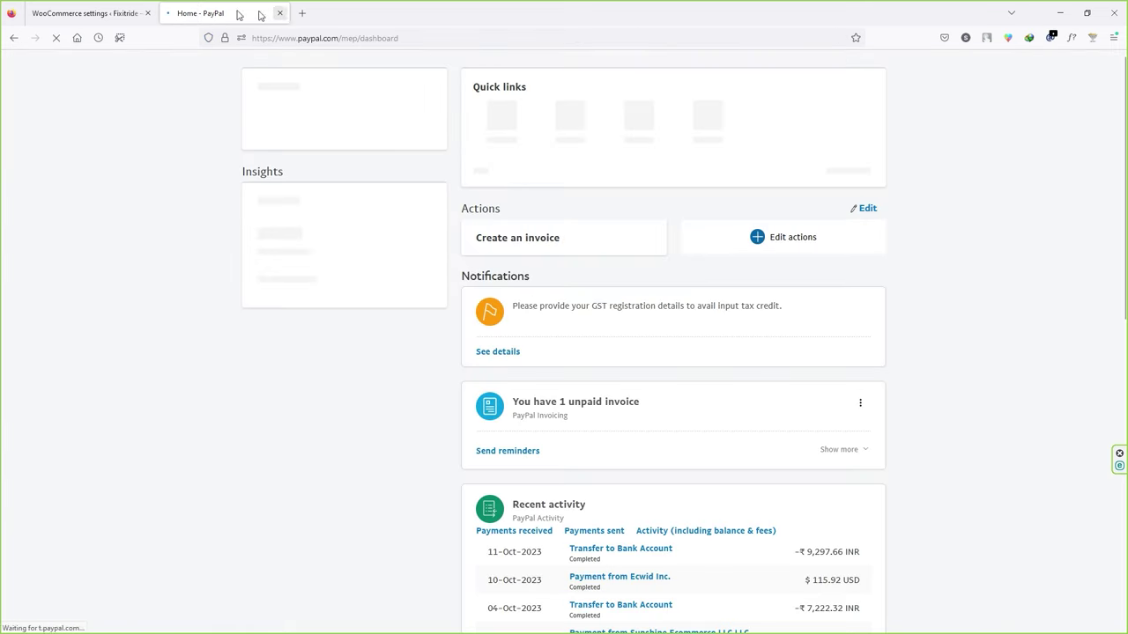
click(83, 14)
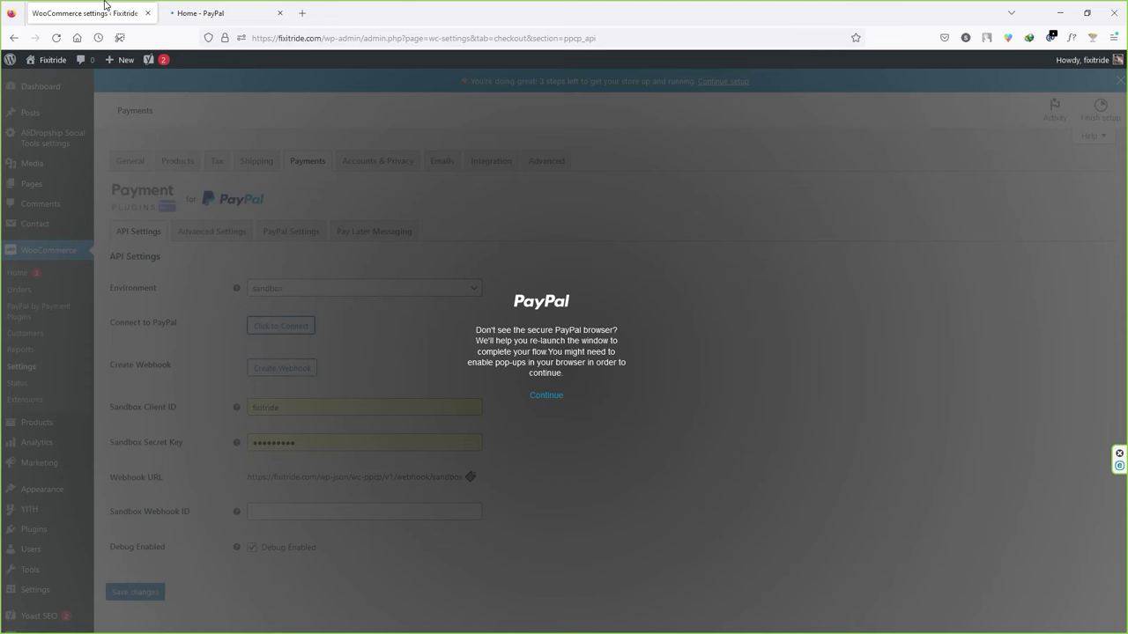
Close the stuck PayPal popup and relaunch the PayPal connect window
click(533, 602)
click(679, 148)
click(293, 325)
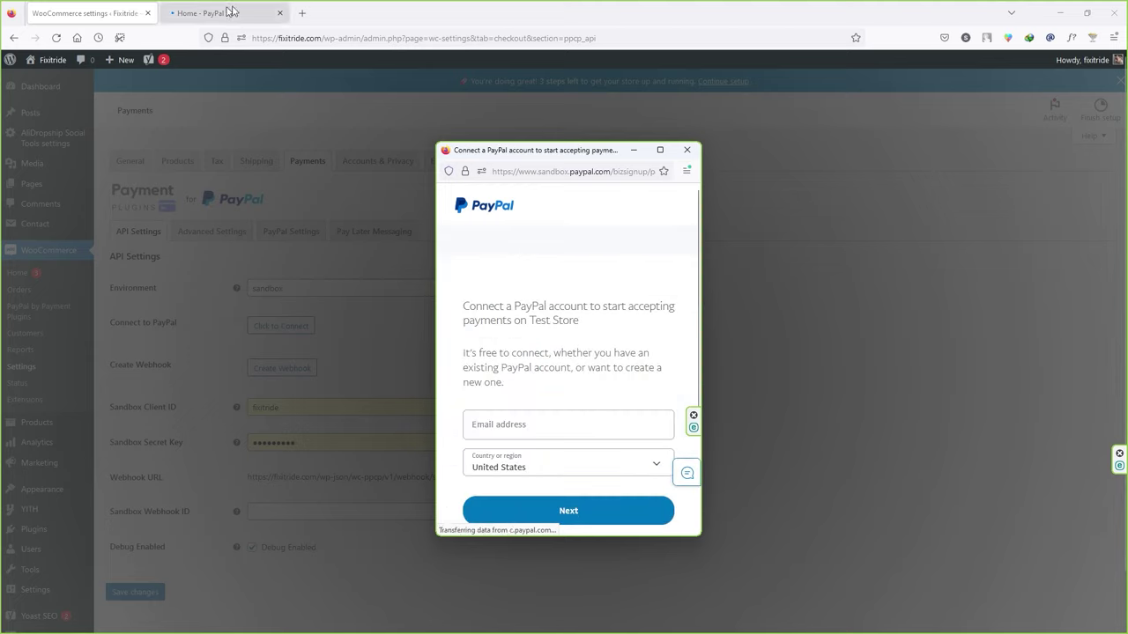
scroll(509, 262, down, 2)
scroll(541, 283, up, 2)
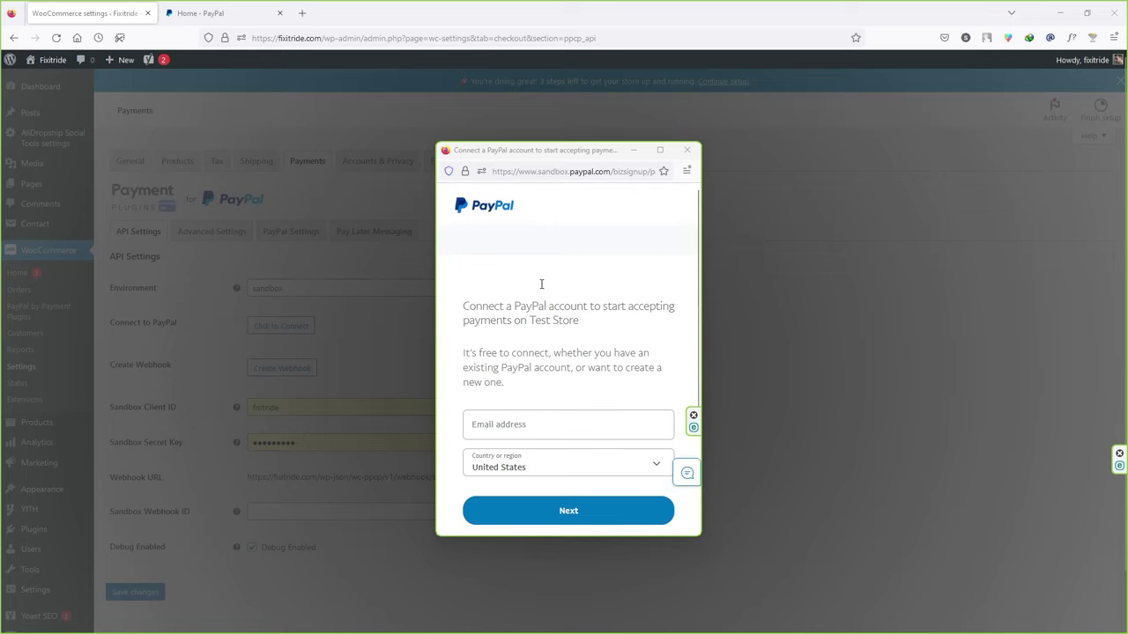
scroll(544, 280, down, 2)
scroll(549, 284, up, 1)
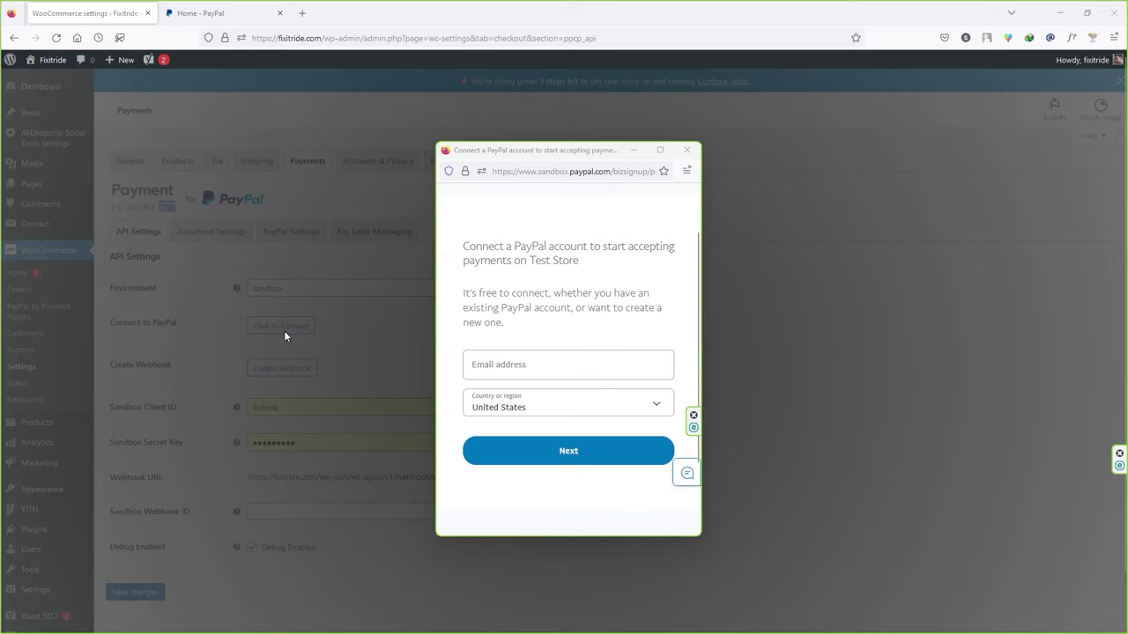
Enter the account e-mail, choose India as the country, and submit
click(513, 364)
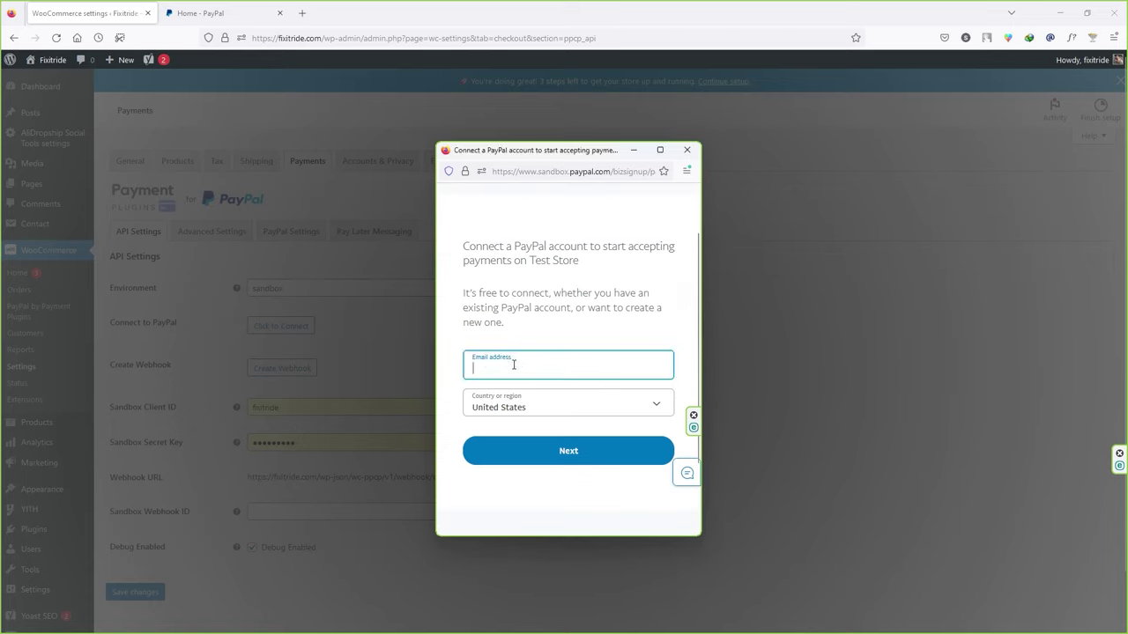
key(ctrl+v)
click(515, 407)
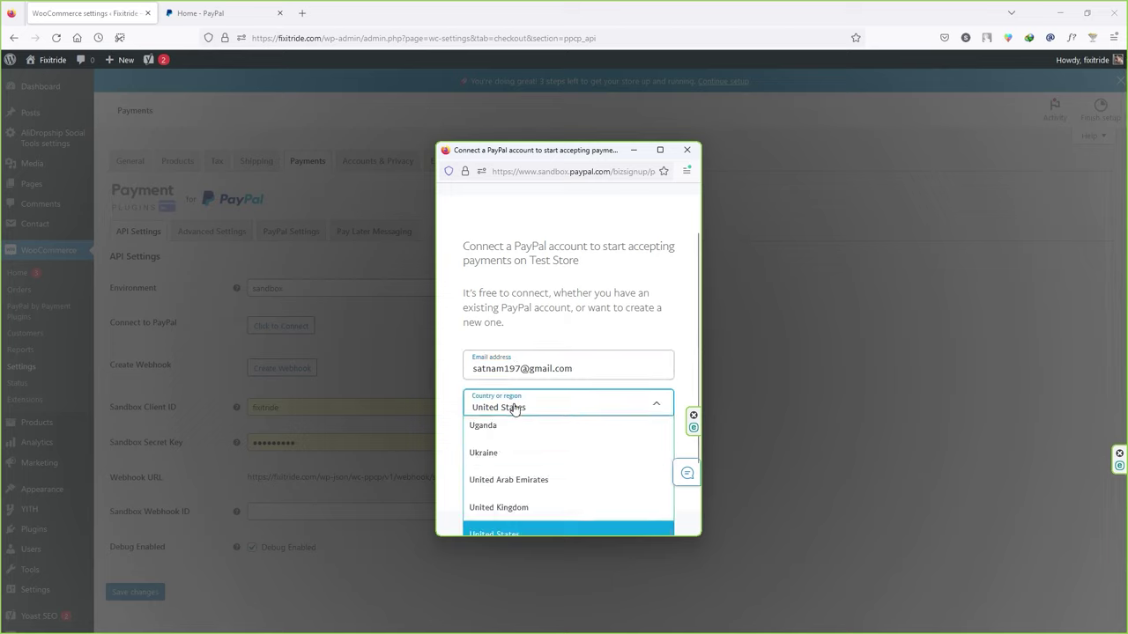
key(i)
click(478, 451)
click(553, 455)
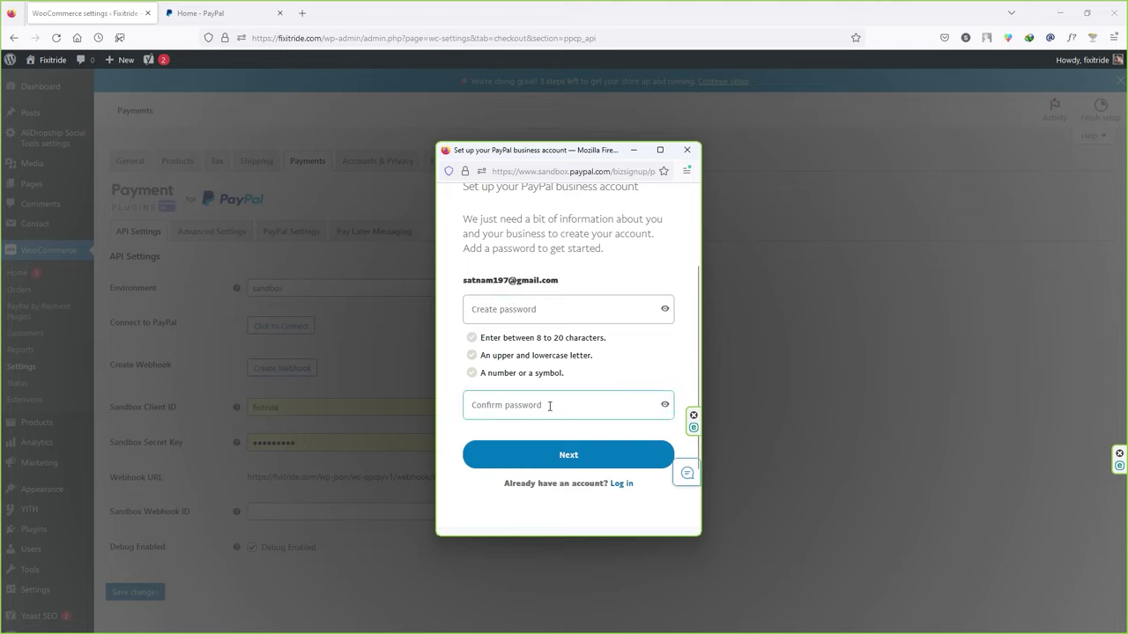
scroll(551, 403, down, 2)
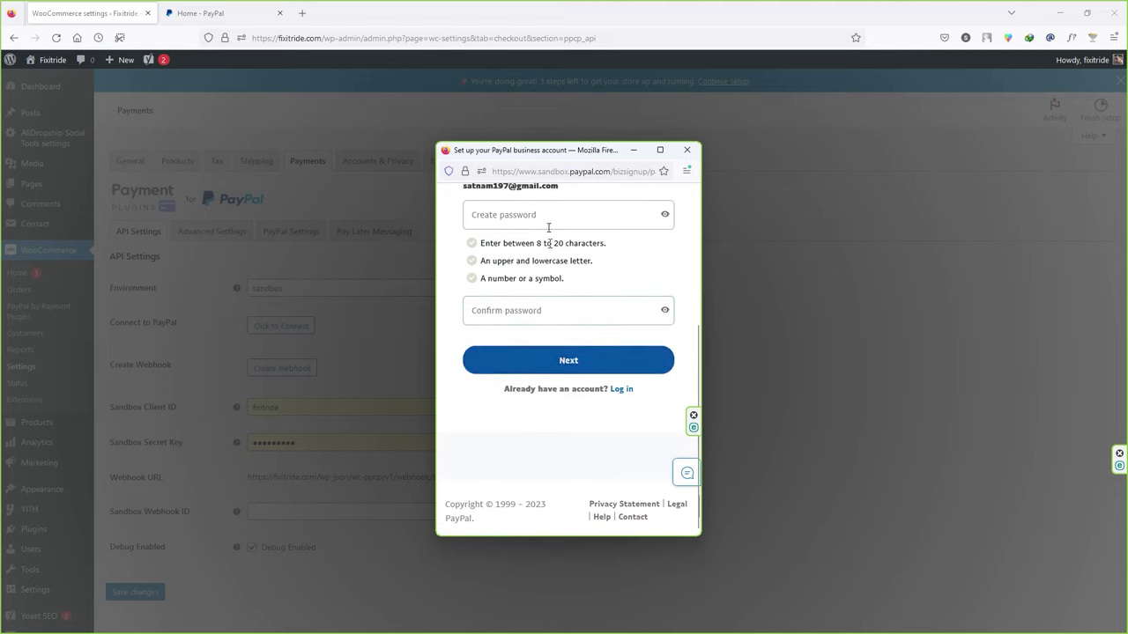
Log in to the sandbox account with the saved password and resubmit after rejection
click(606, 394)
click(594, 277)
click(551, 299)
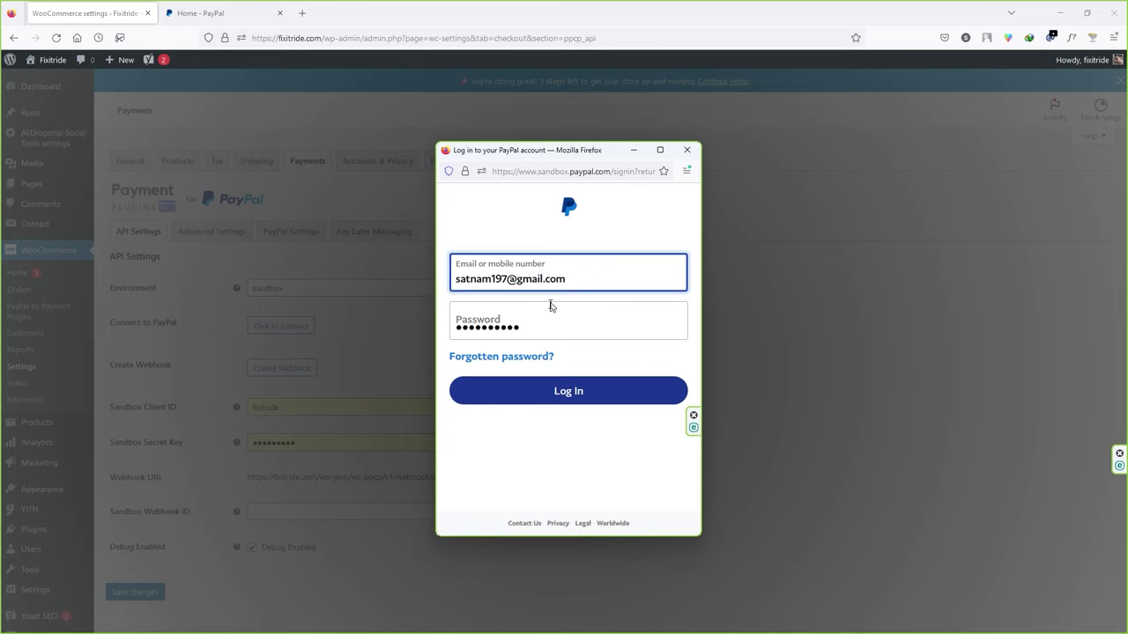
click(574, 393)
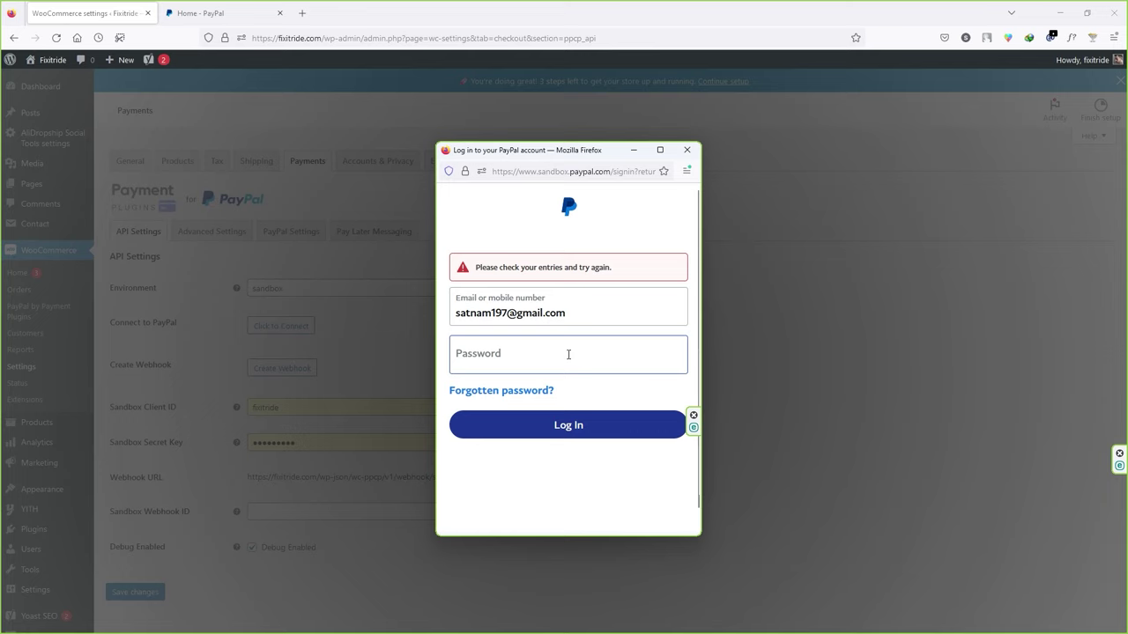
click(568, 354)
key(ctrl+v)
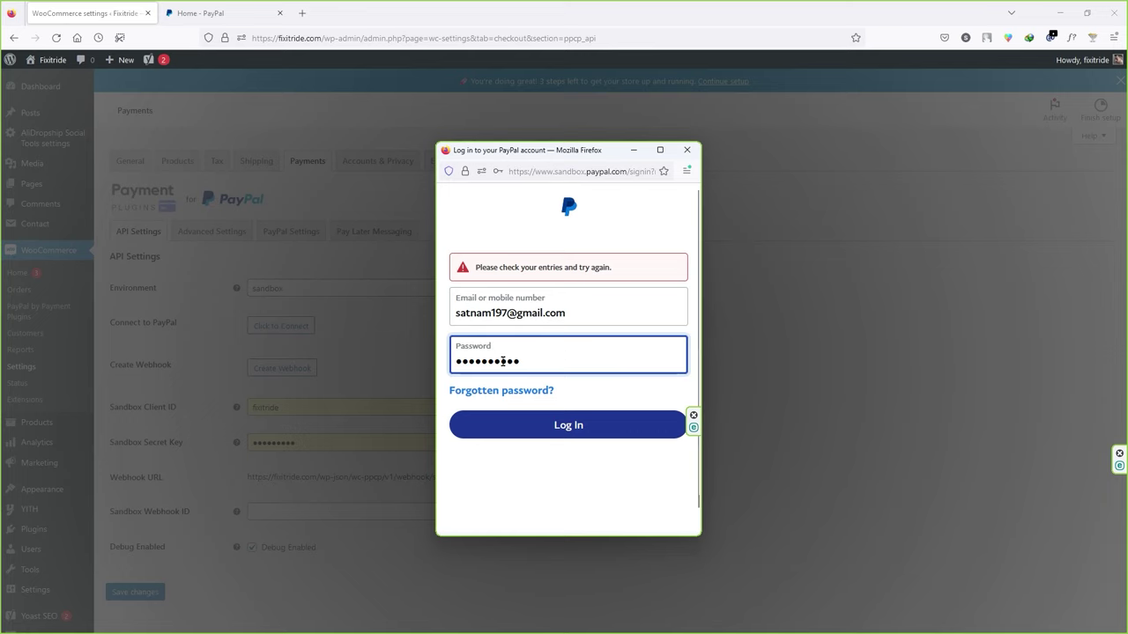
click(527, 425)
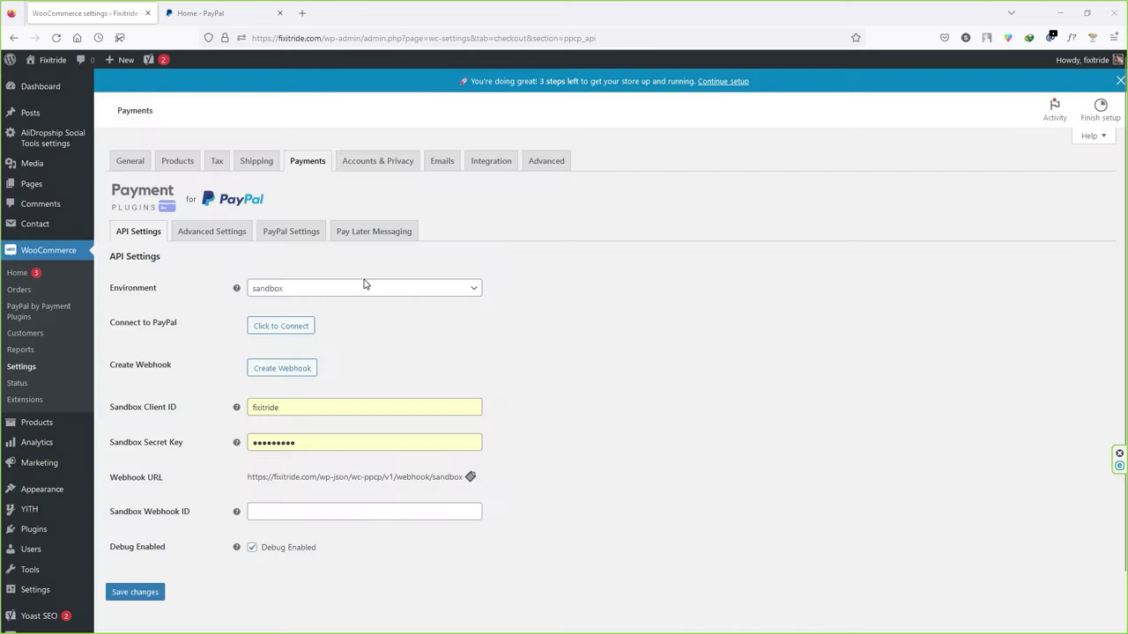
Switch Environment to production, attempt the PayPal connect login, and close the two-step verification popup
click(361, 287)
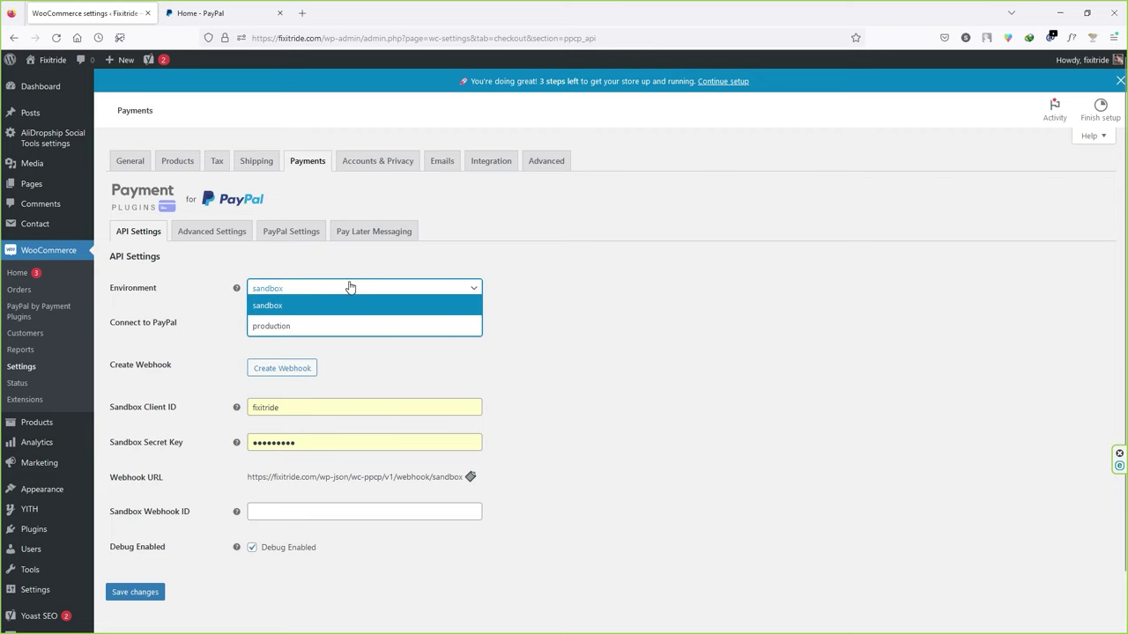
click(273, 323)
click(288, 329)
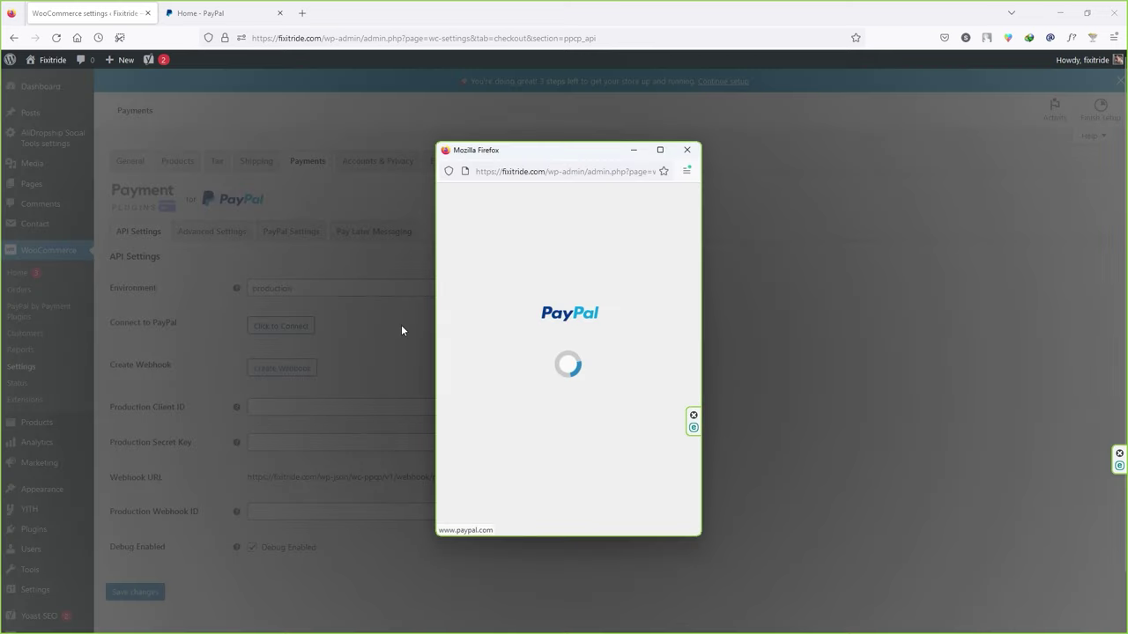
click(567, 361)
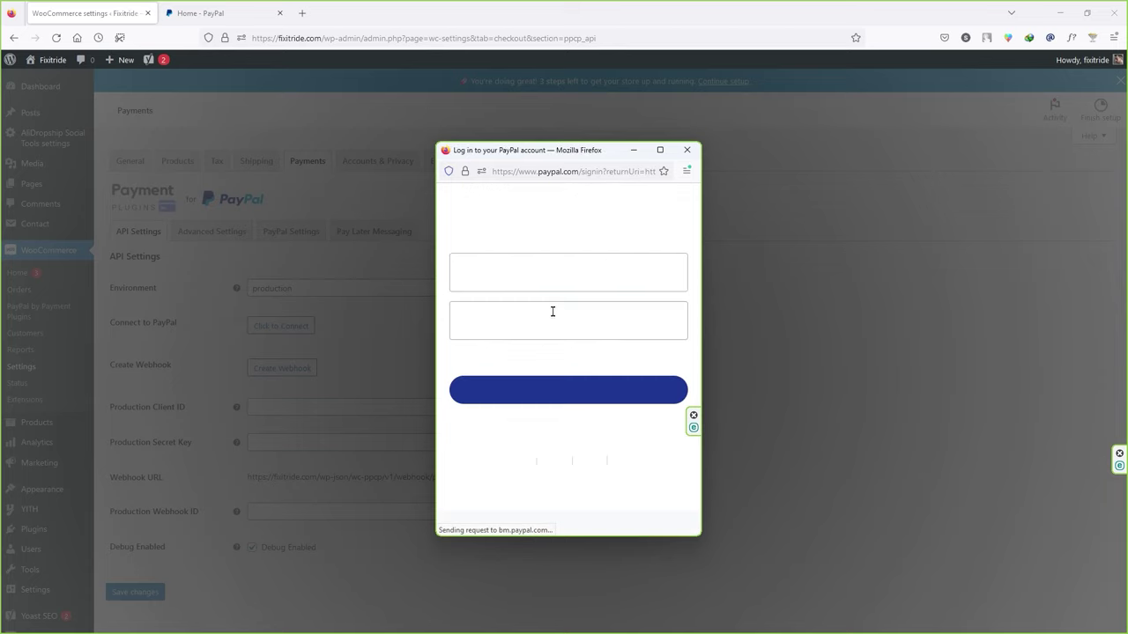
click(590, 400)
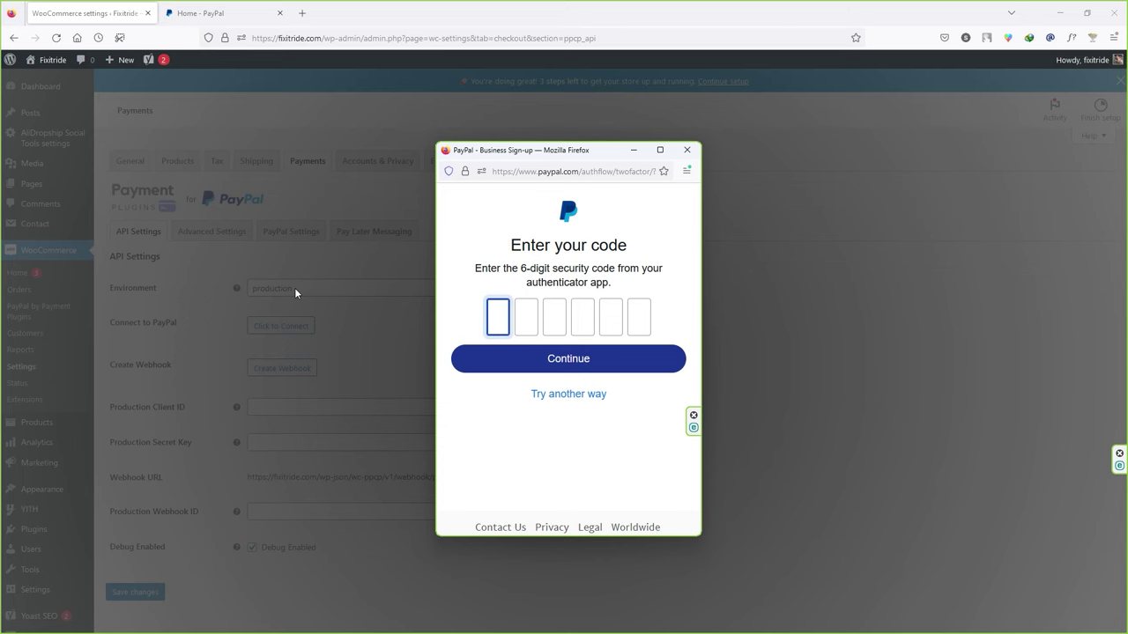
click(687, 150)
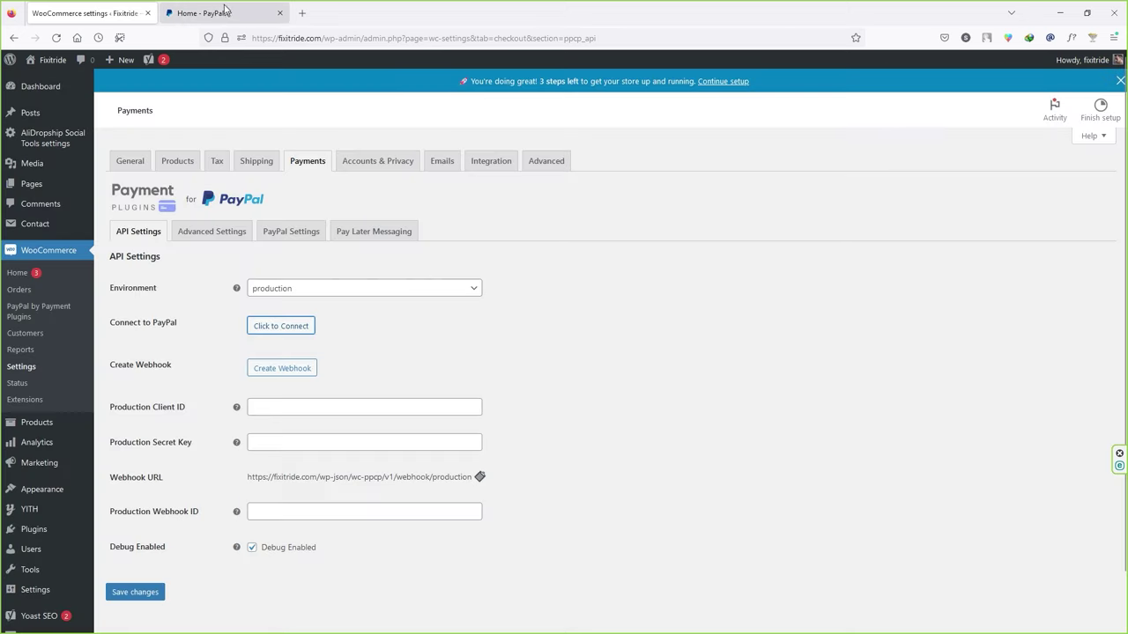
scroll(247, 281, down, 1)
Set Environment back to sandbox and switch to the PayPal dashboard tab
click(295, 231)
click(291, 246)
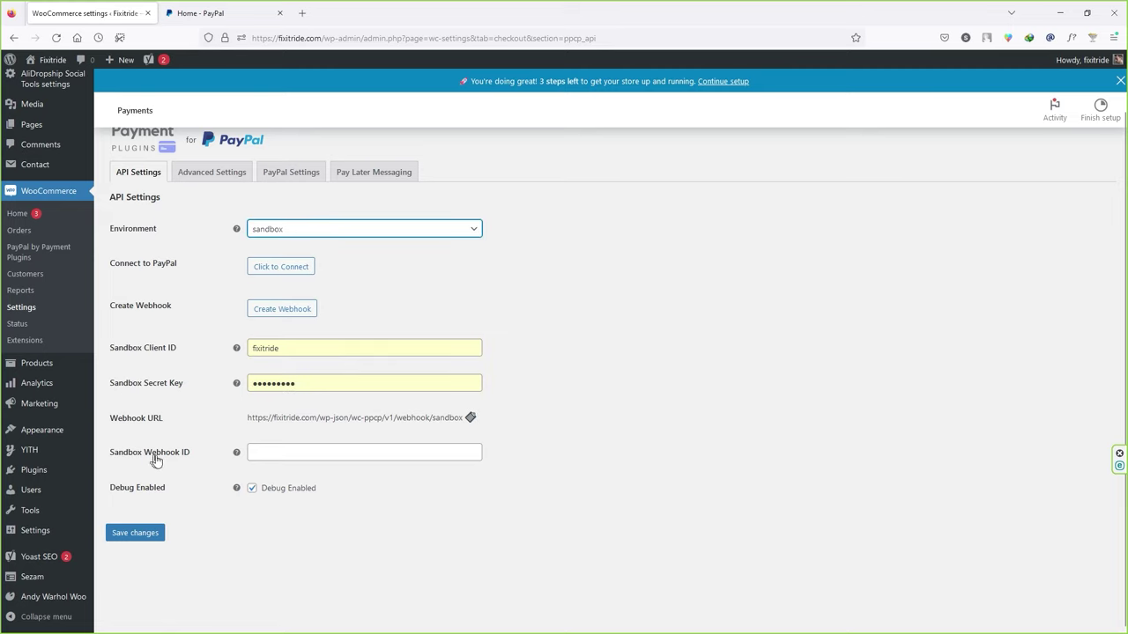
key(ctrl+Tab)
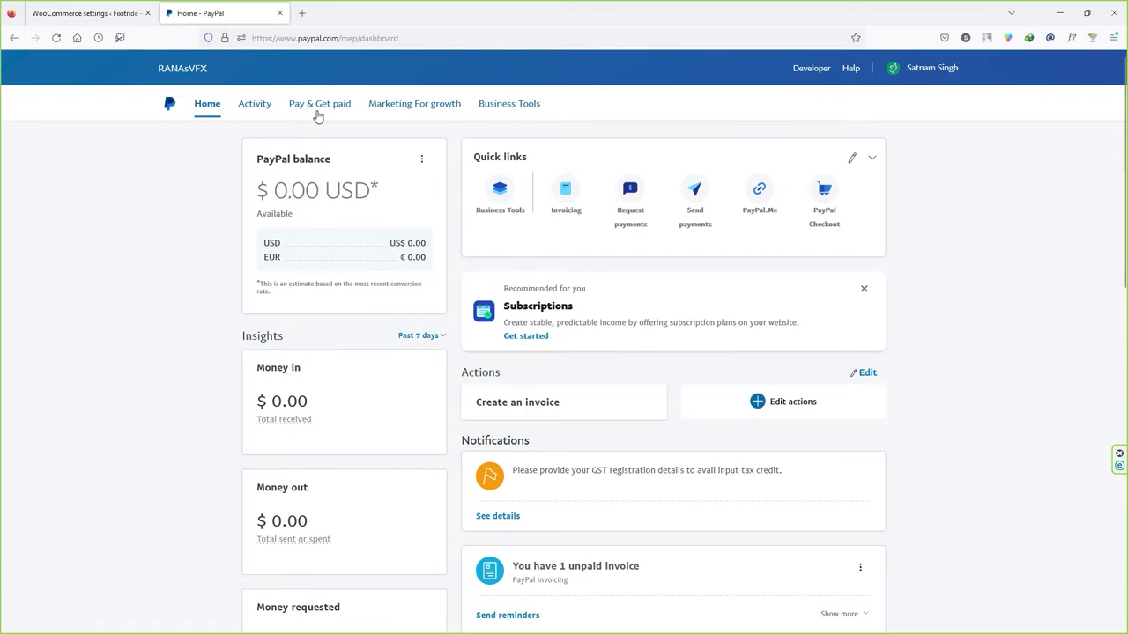
Finish signing in to PayPal with the two-factor security code
click(515, 106)
click(555, 329)
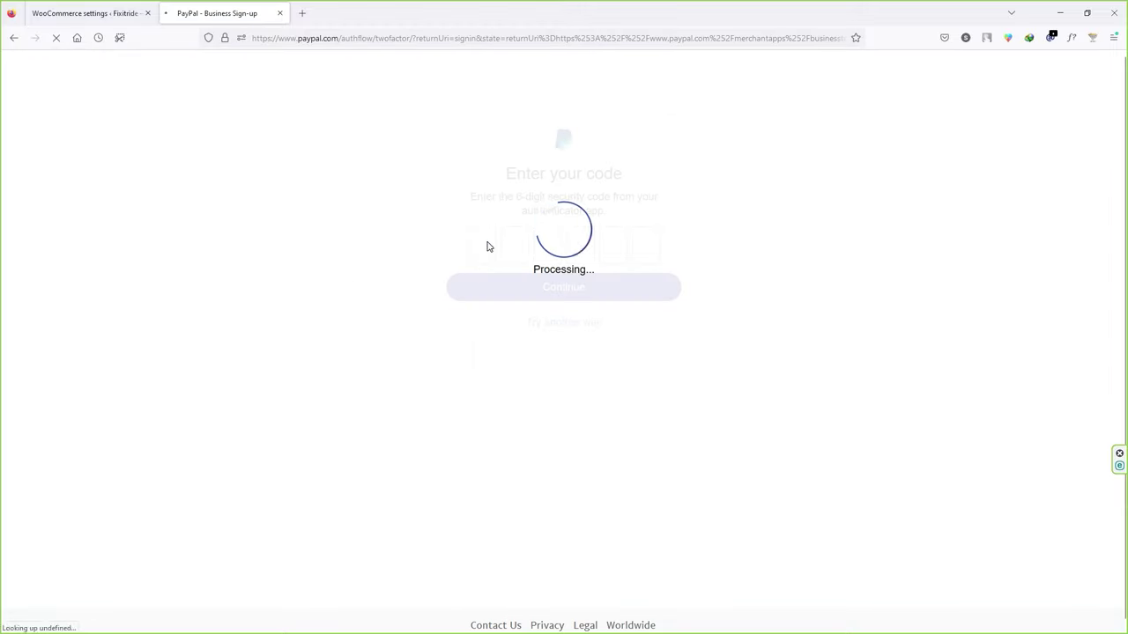
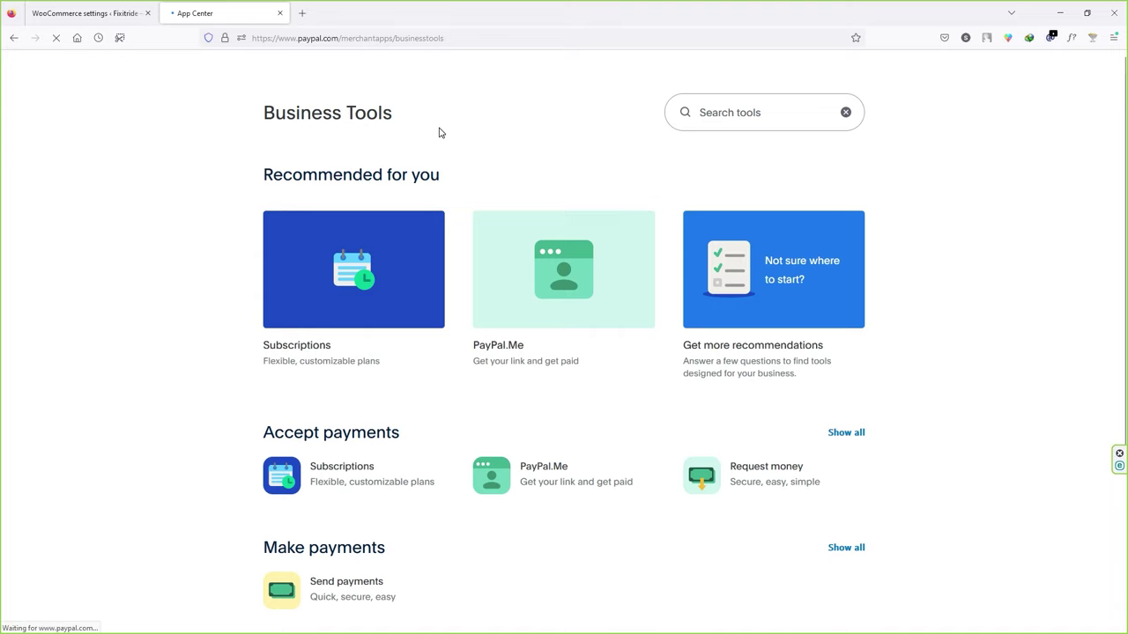
Search Business Tools for 'api', open API credentials, and open the developer link in a new tab
click(775, 103)
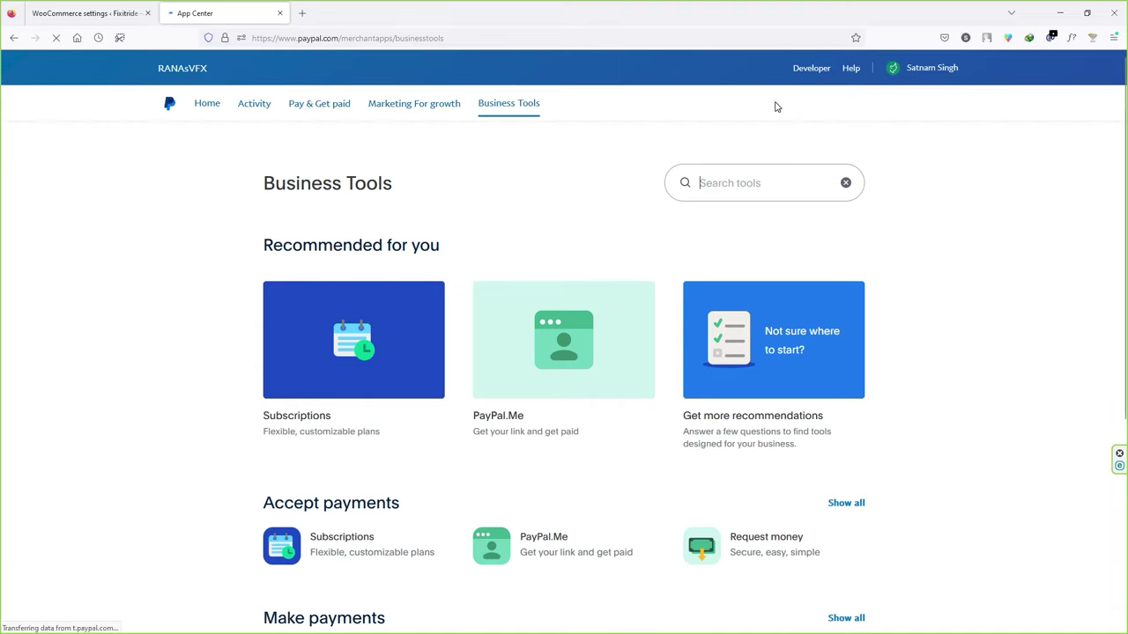
text(api)
click(378, 267)
click(847, 255)
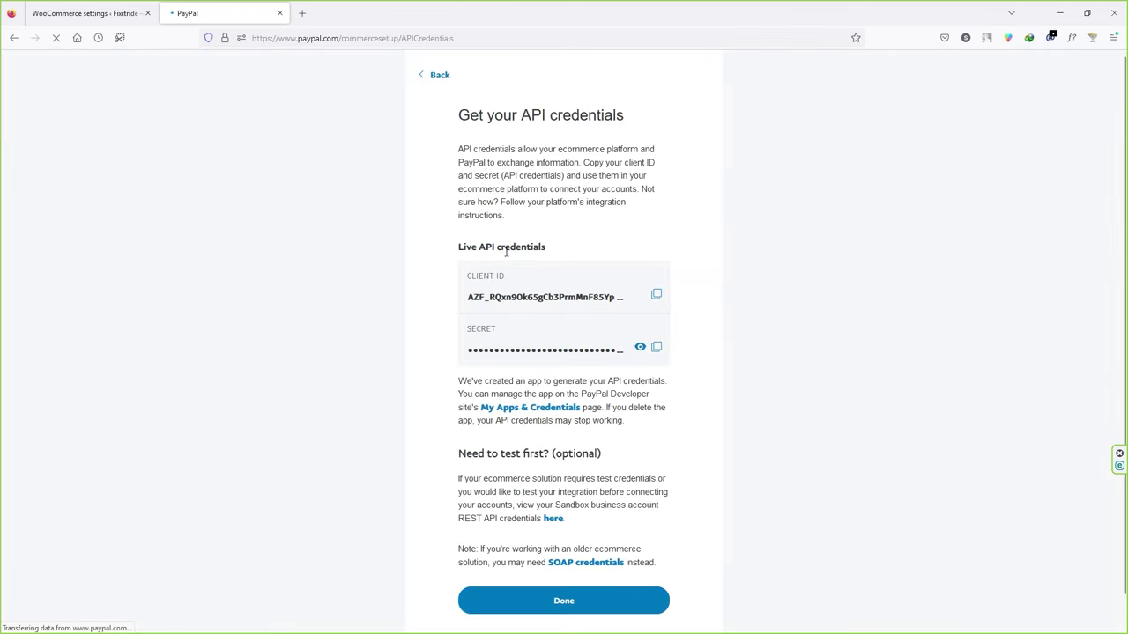
scroll(505, 253, down, 1)
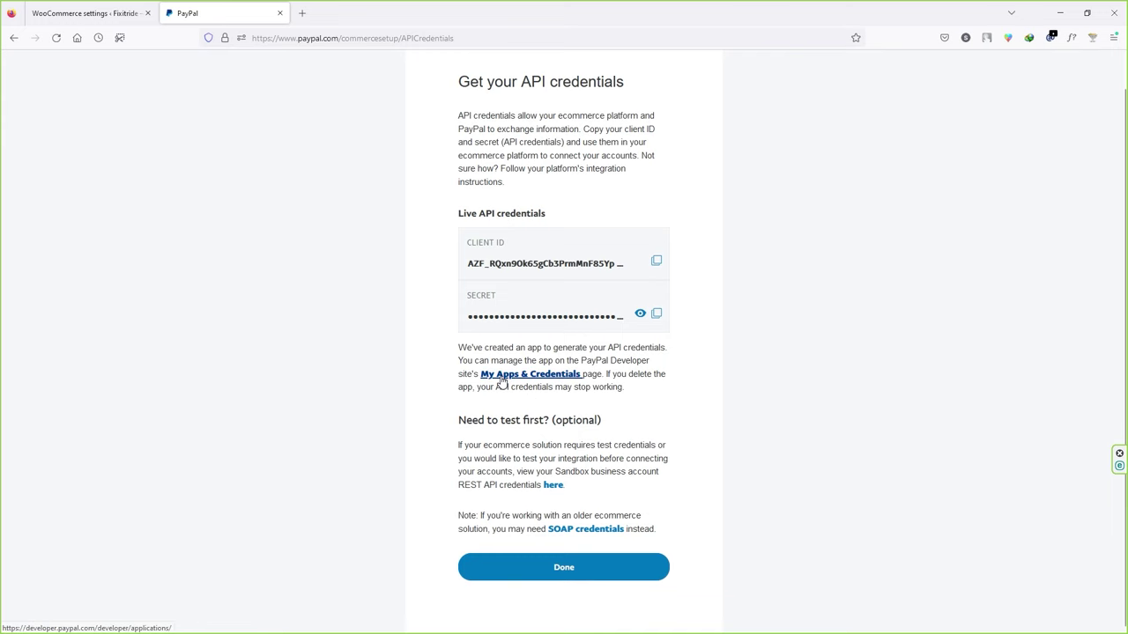
right_click(584, 536)
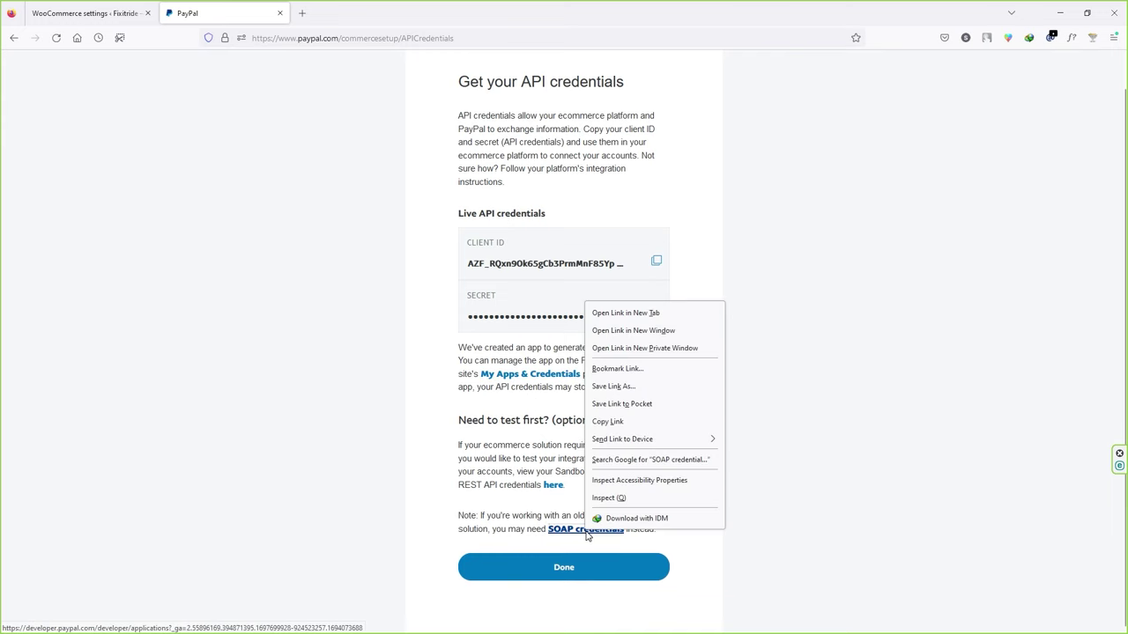
click(617, 311)
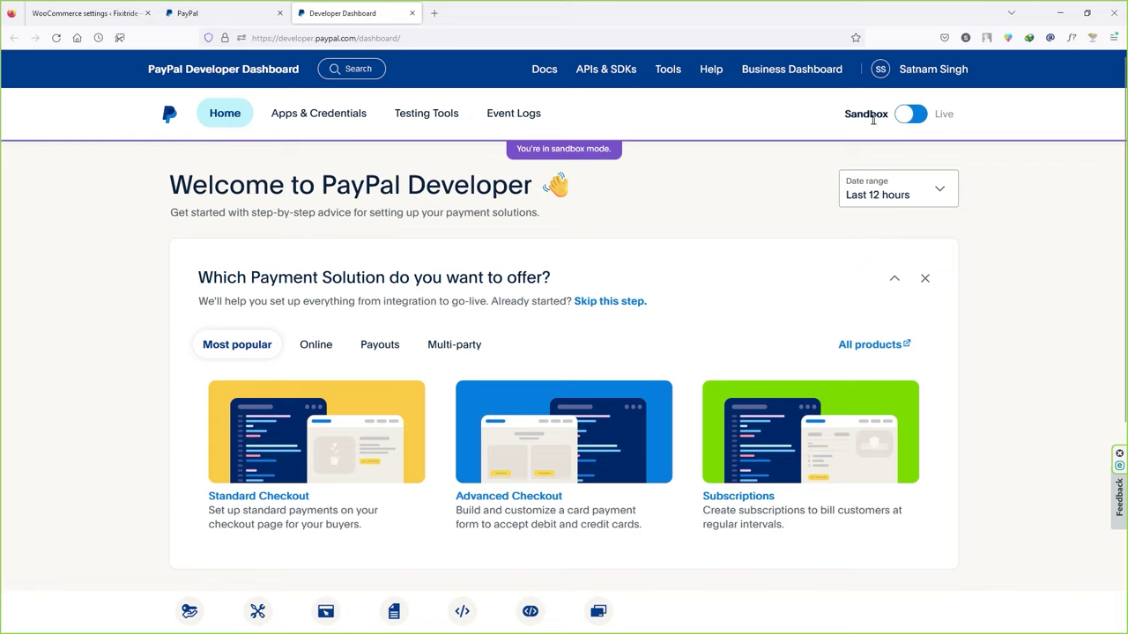
Put the Developer Dashboard in sandbox mode and open the API apps list
click(916, 114)
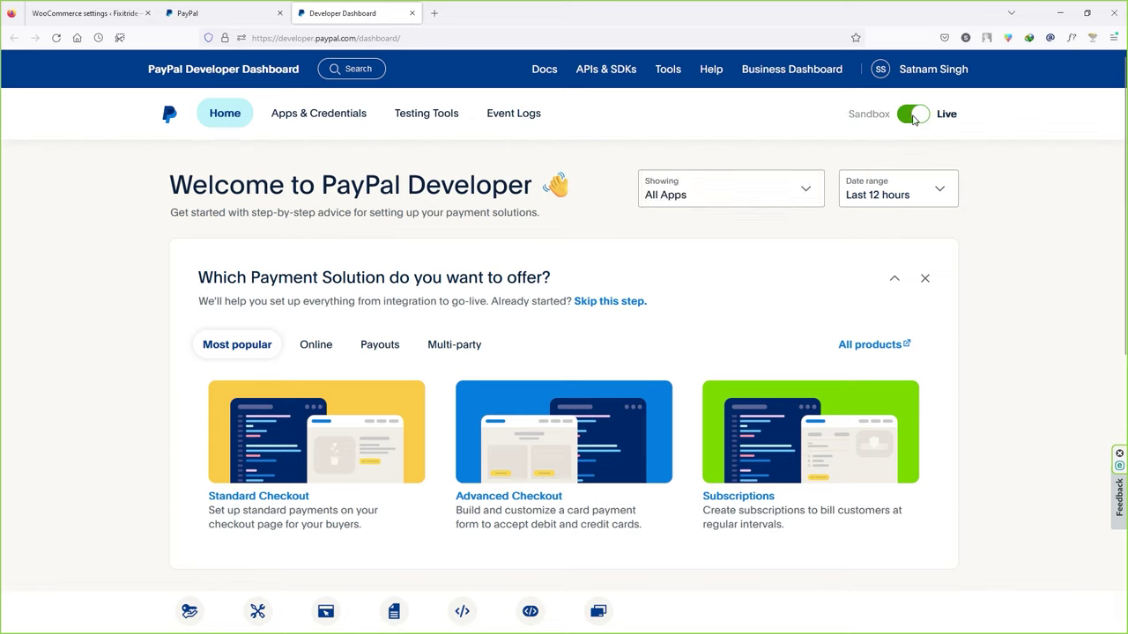
click(913, 117)
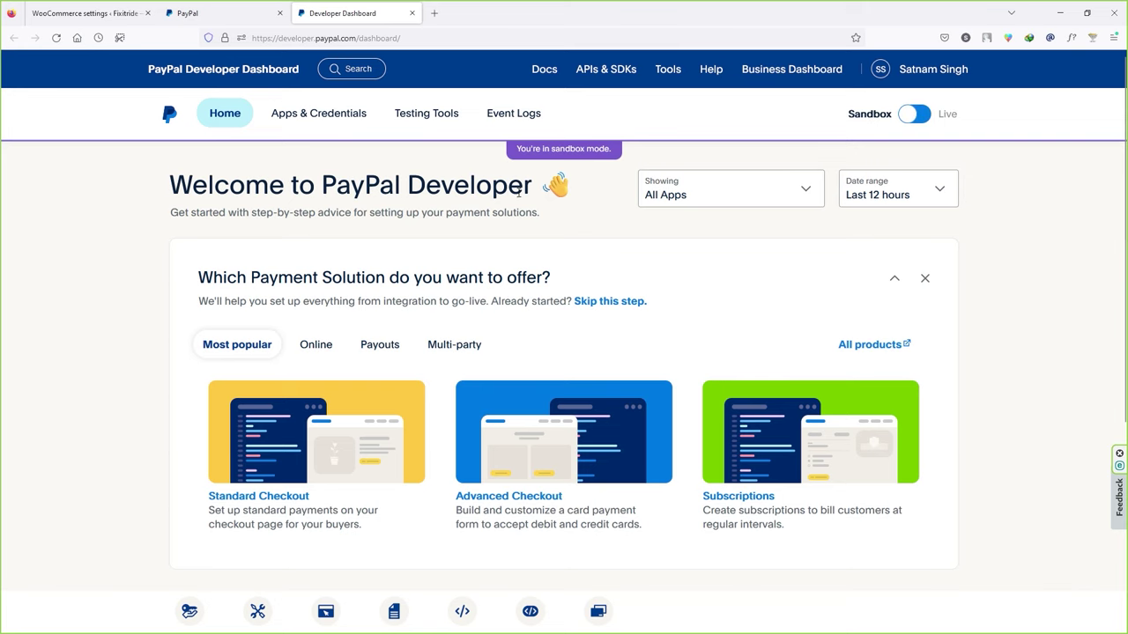
scroll(518, 192, down, 4)
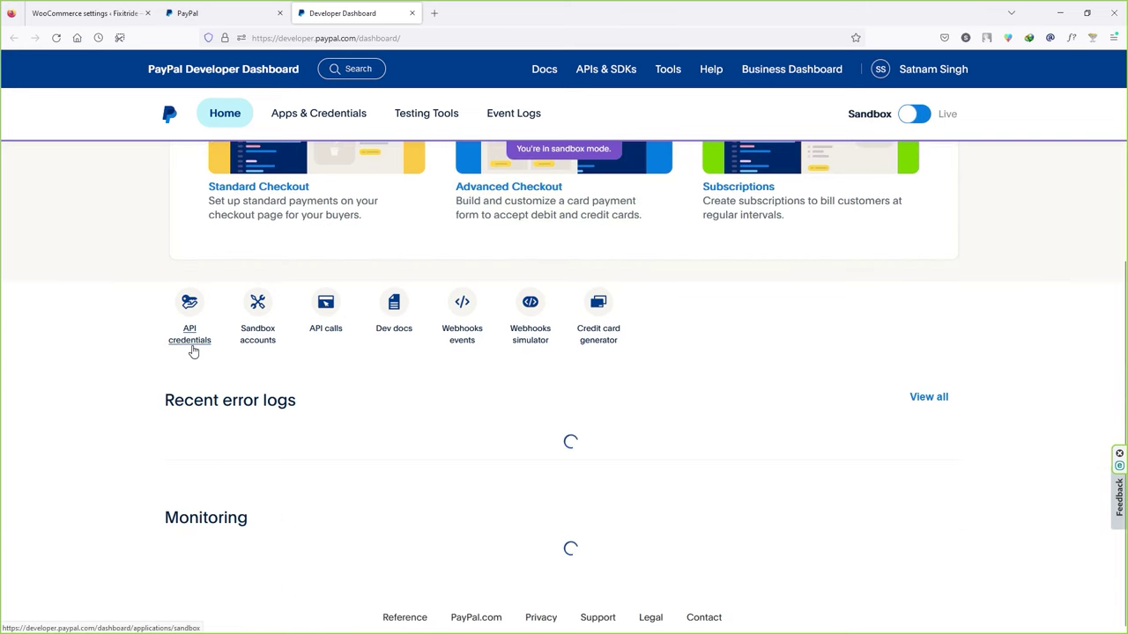
click(191, 339)
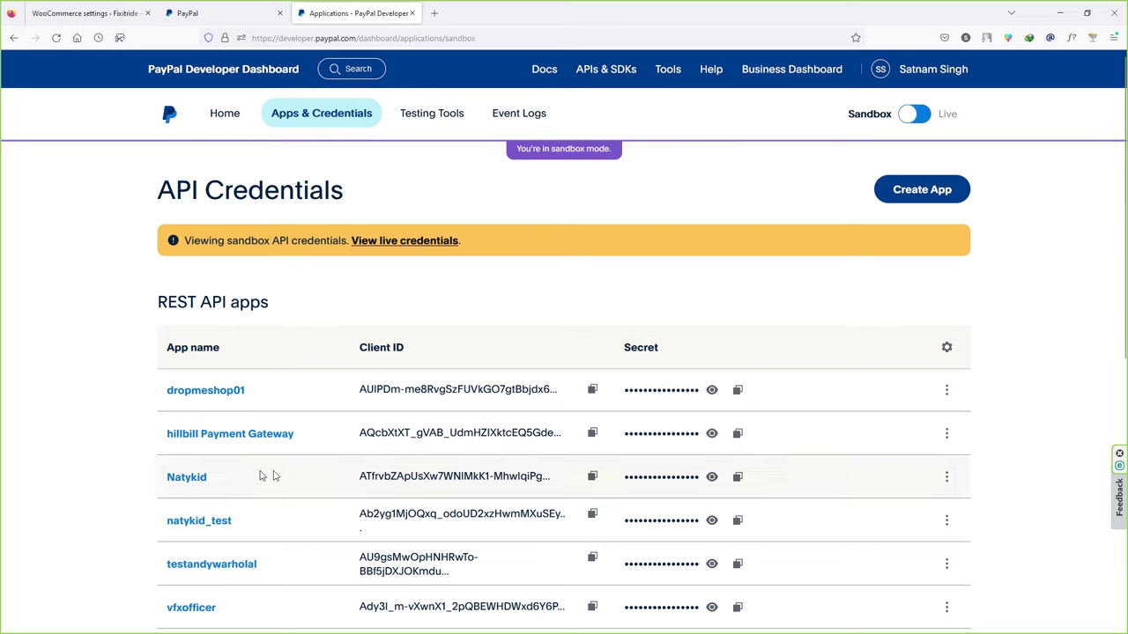
Create the app 'fixitride' under the existing sandbox business account and copy its Client ID
click(932, 194)
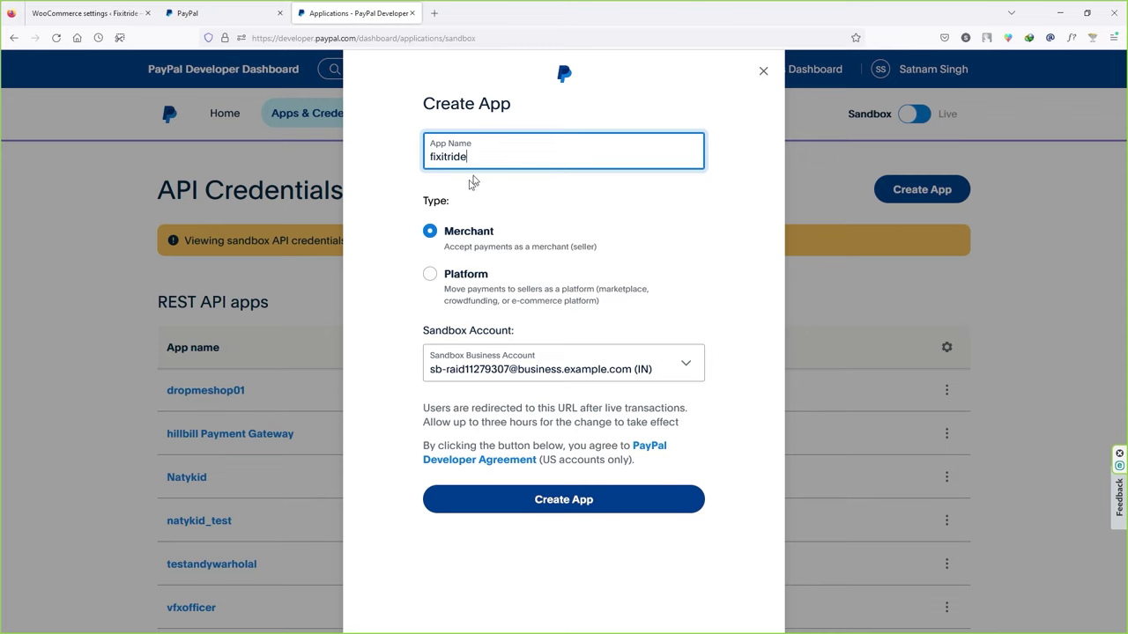
click(470, 354)
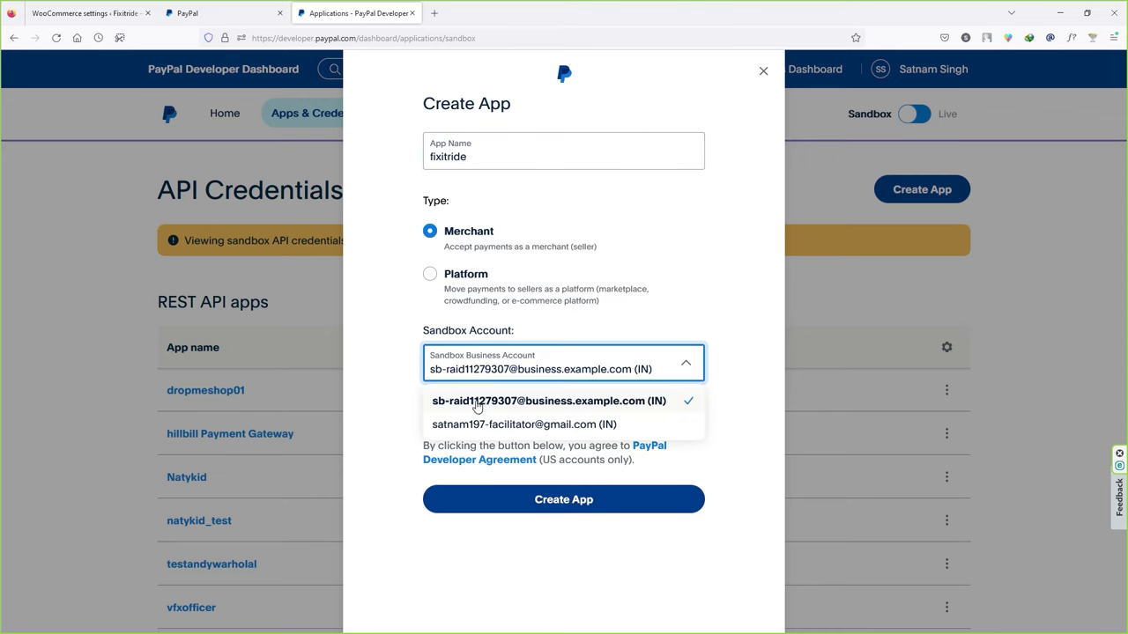
click(517, 403)
click(570, 507)
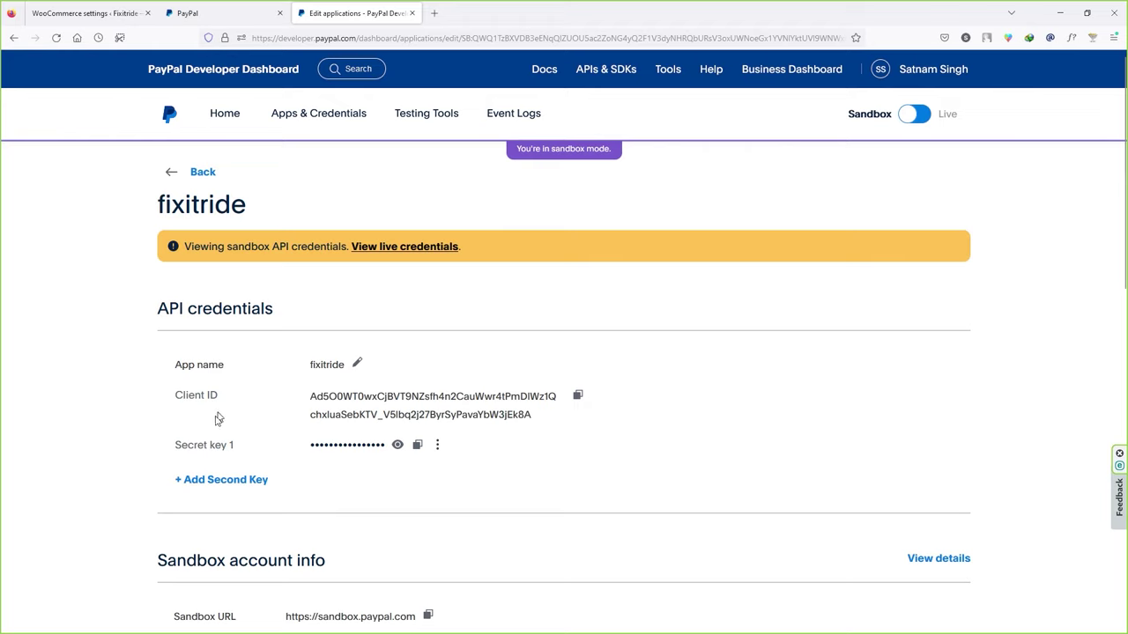
click(578, 398)
Replace the Sandbox Client ID in WooCommerce with the copied fixitride Client ID
click(85, 13)
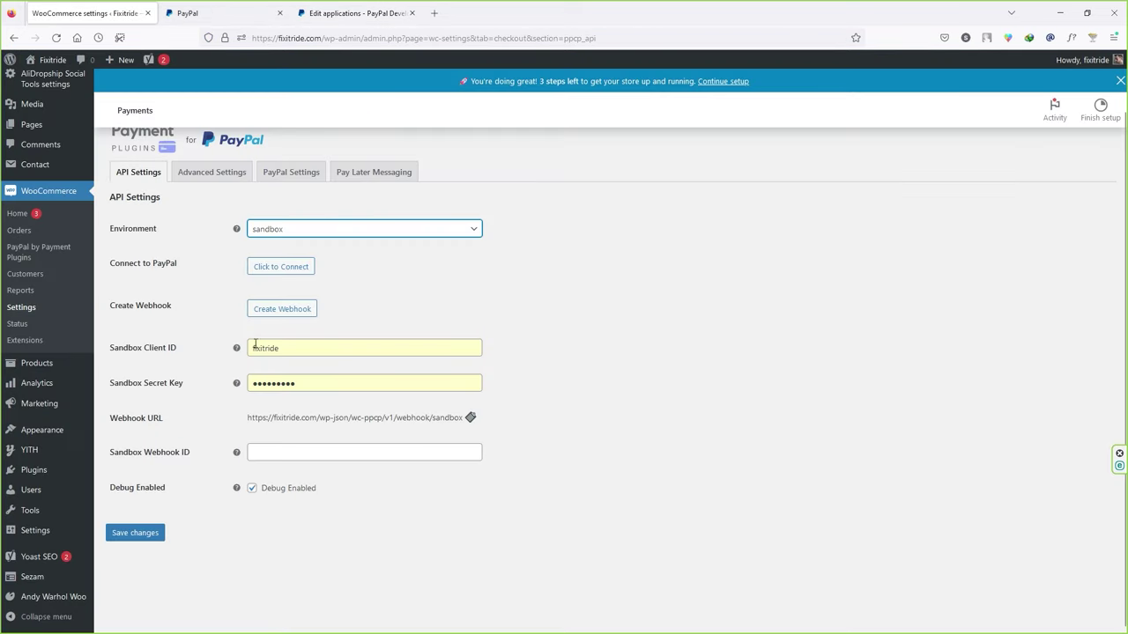
double_click(294, 347)
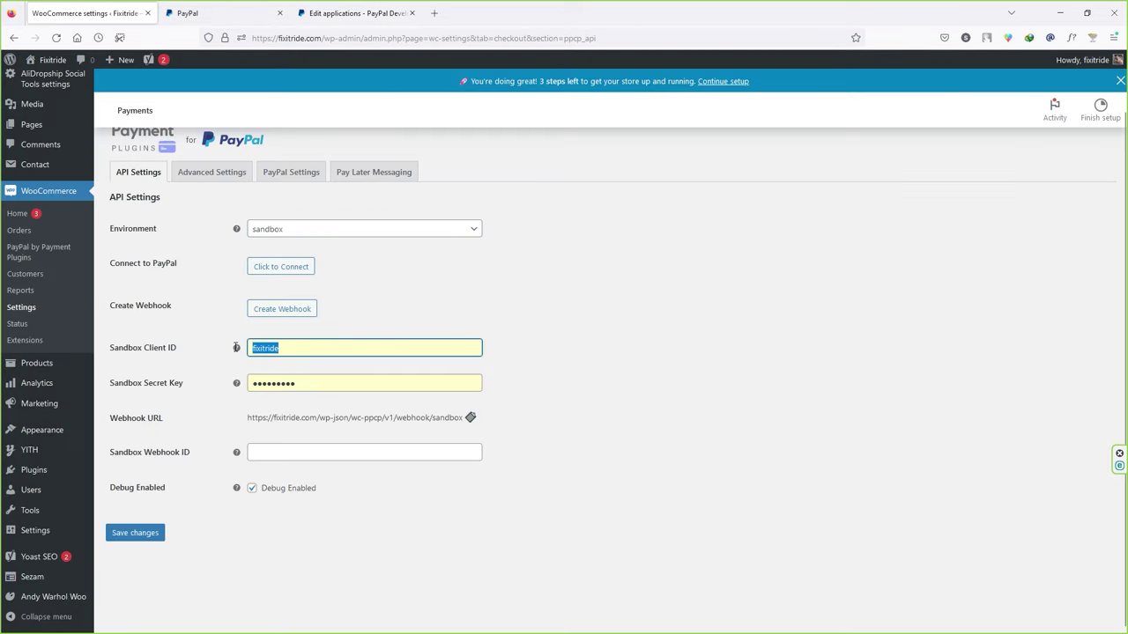
key(ctrl+v)
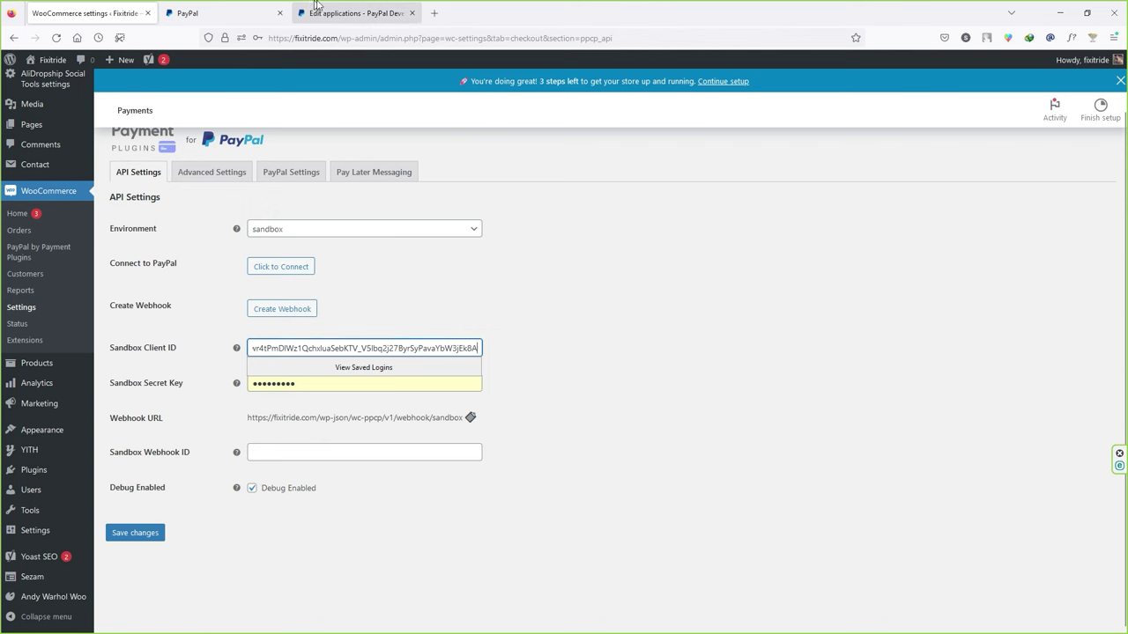
Paste the fixitride secret into Sandbox Secret Key and save the PayPal settings
click(354, 9)
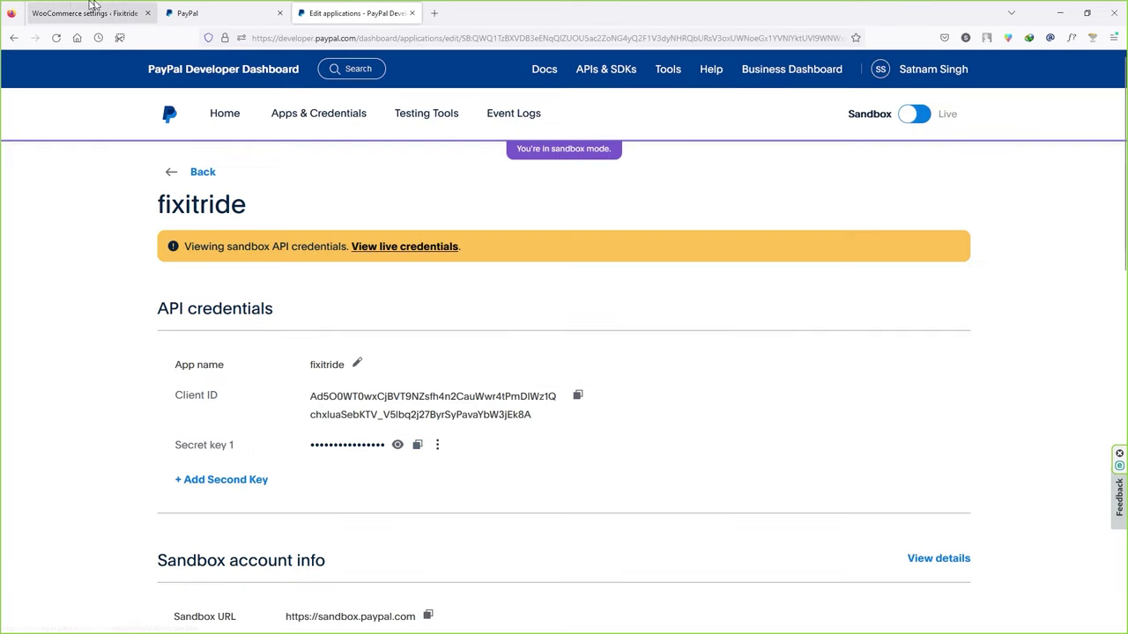
click(88, 12)
click(301, 386)
key(ctrl+v)
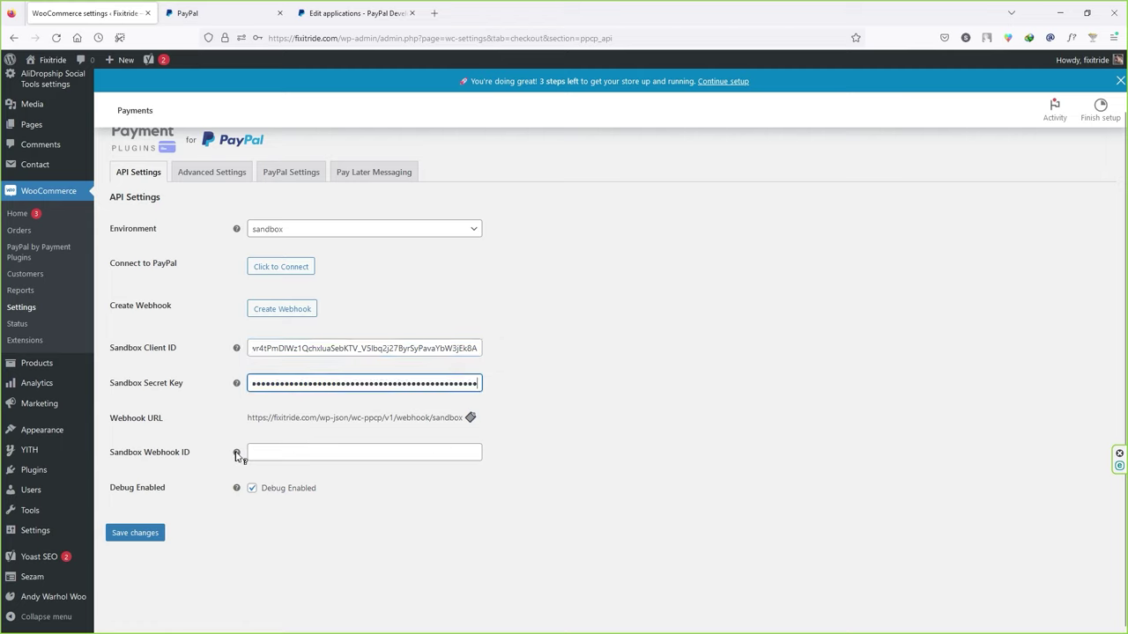
click(588, 453)
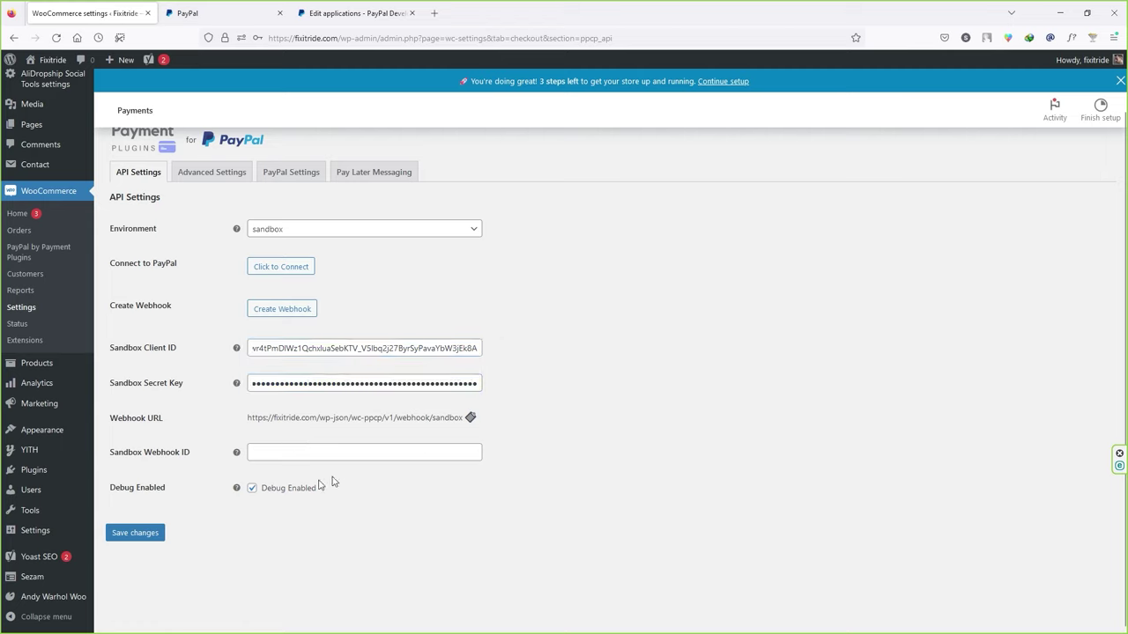
click(148, 534)
click(429, 185)
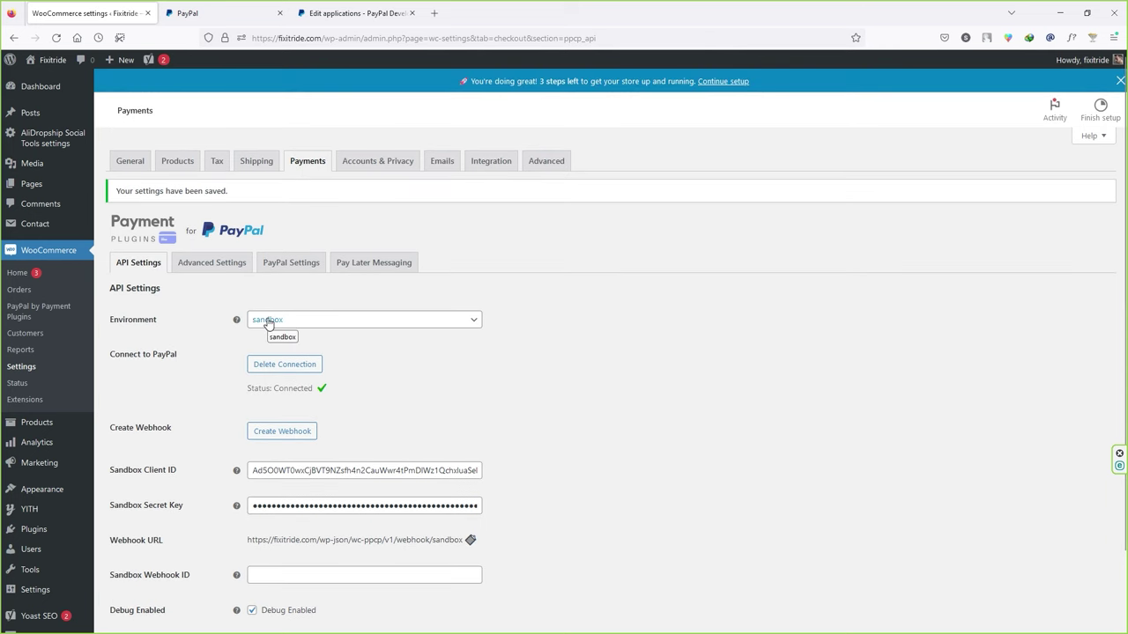
Copy the sandbox account's e-mail from the fixitride app details
click(370, 16)
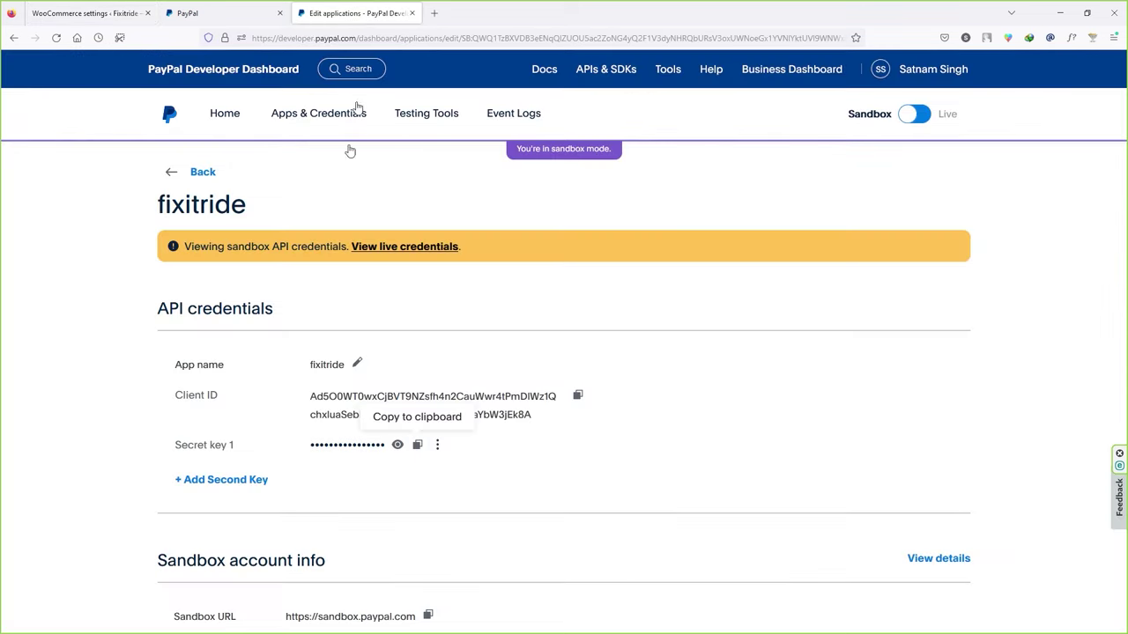
scroll(317, 343, down, 1)
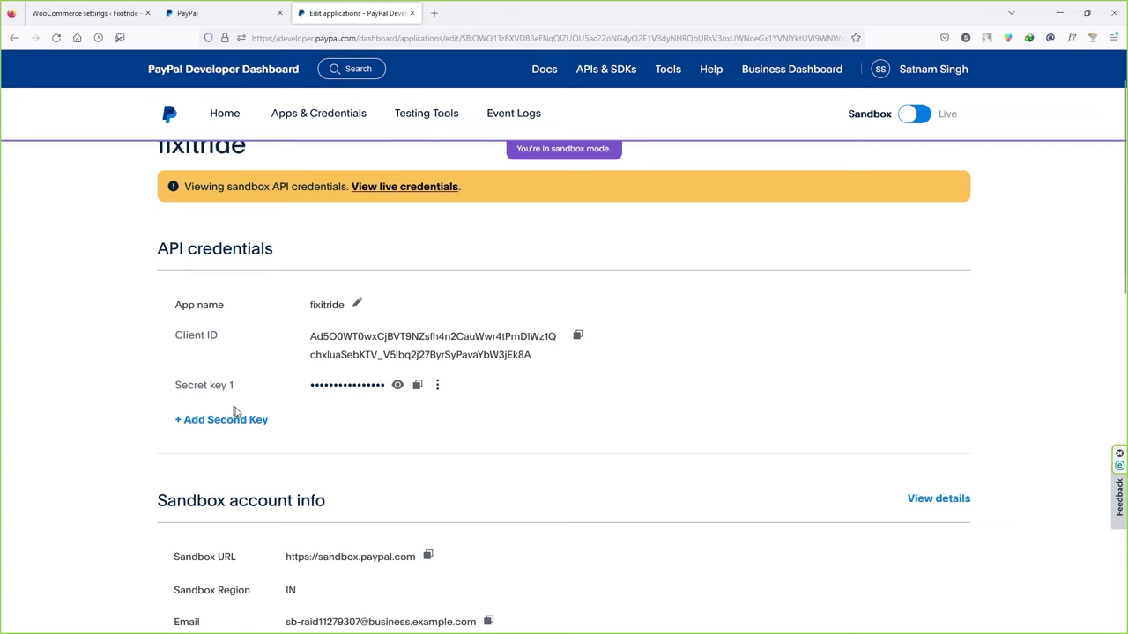
scroll(323, 368, down, 3)
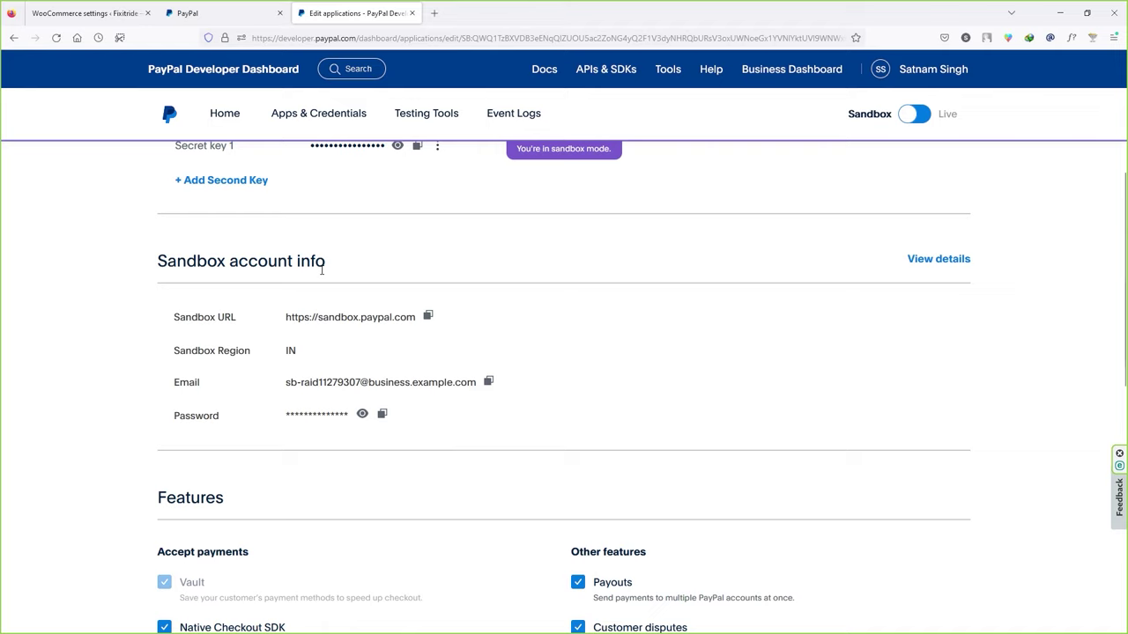
click(487, 385)
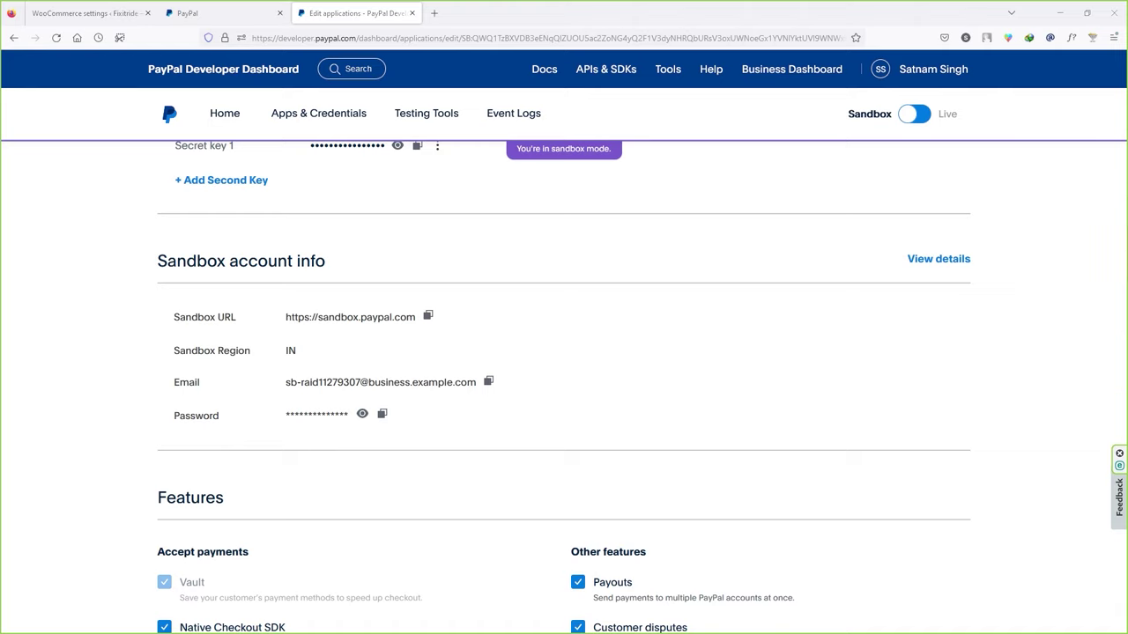
scroll(519, 338, up, 5)
Back in WooCommerce, confirm the Environment dropdown stays on sandbox
click(61, 7)
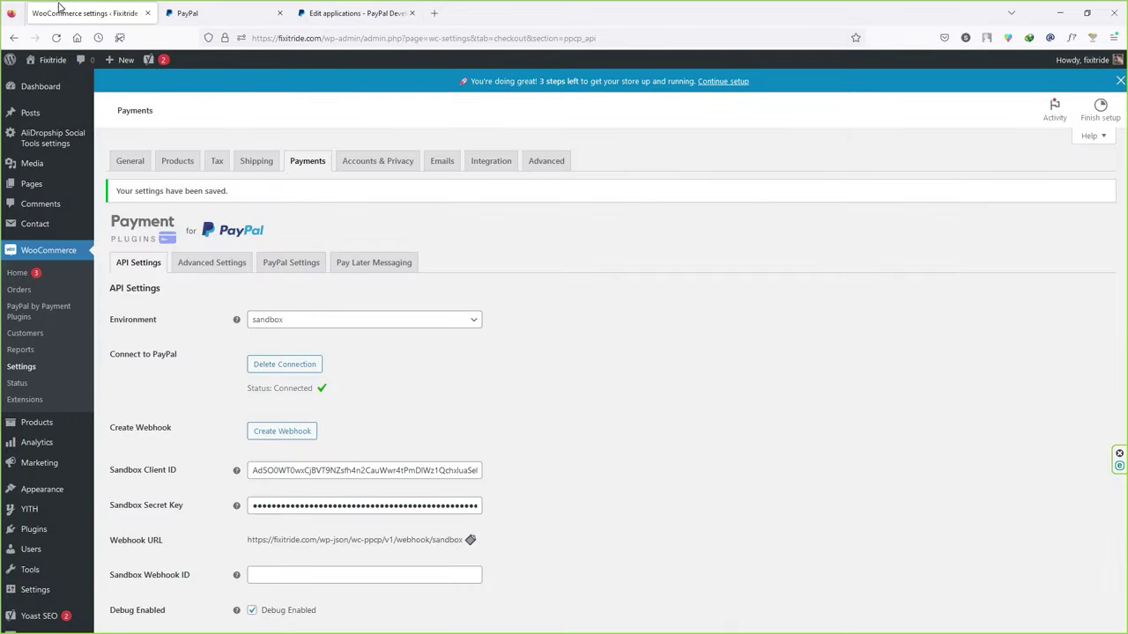
scroll(572, 388, down, 2)
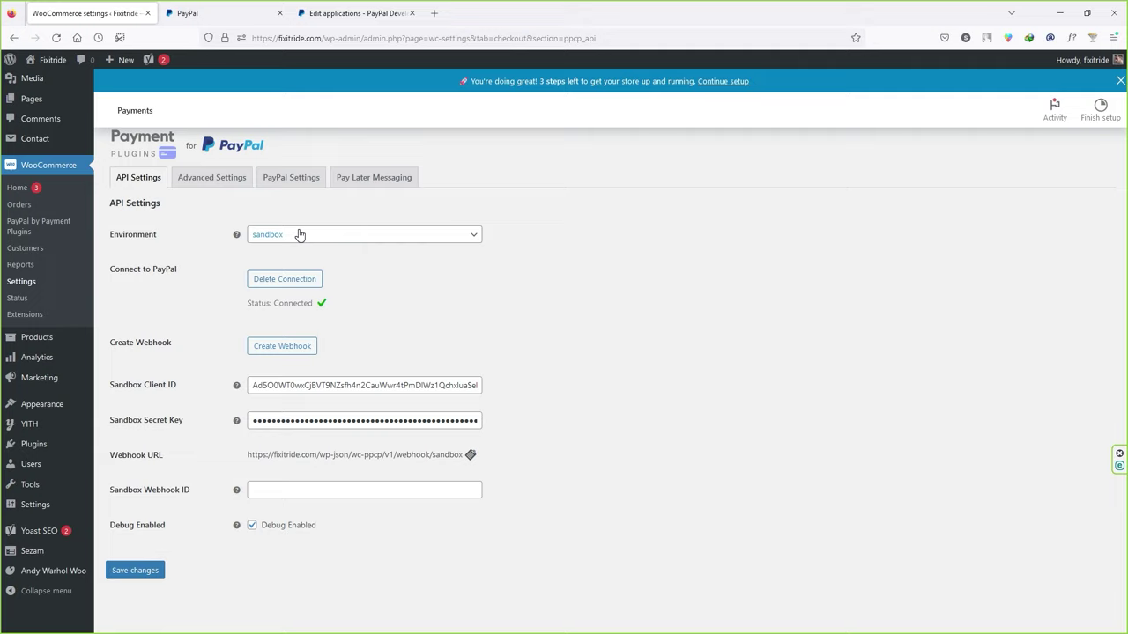
click(300, 234)
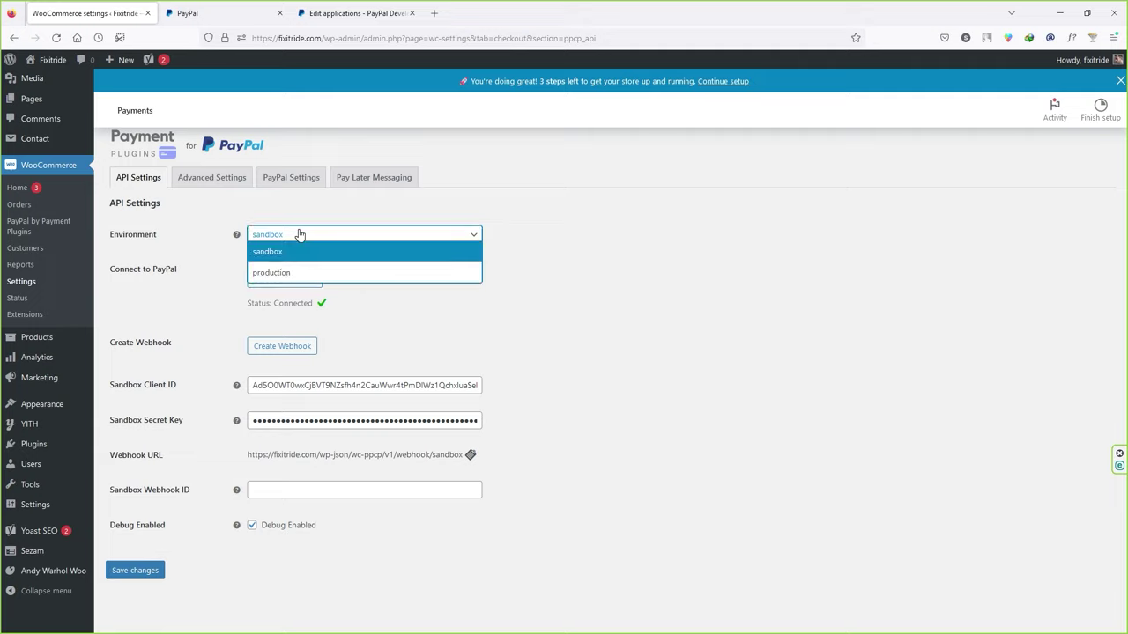
click(596, 259)
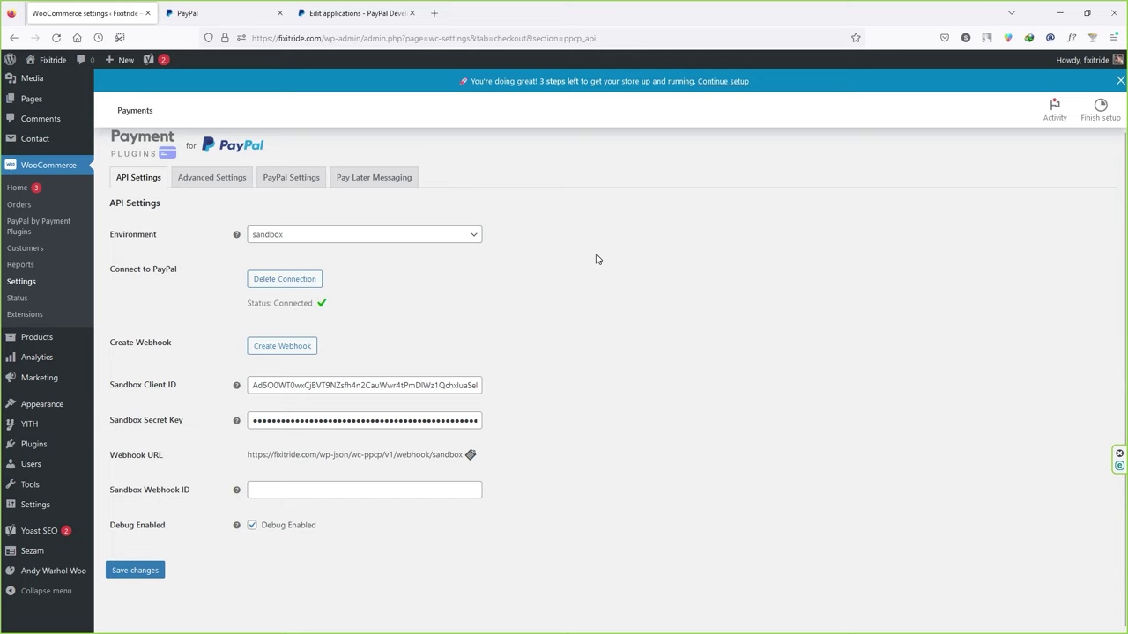
scroll(345, 400, up, 2)
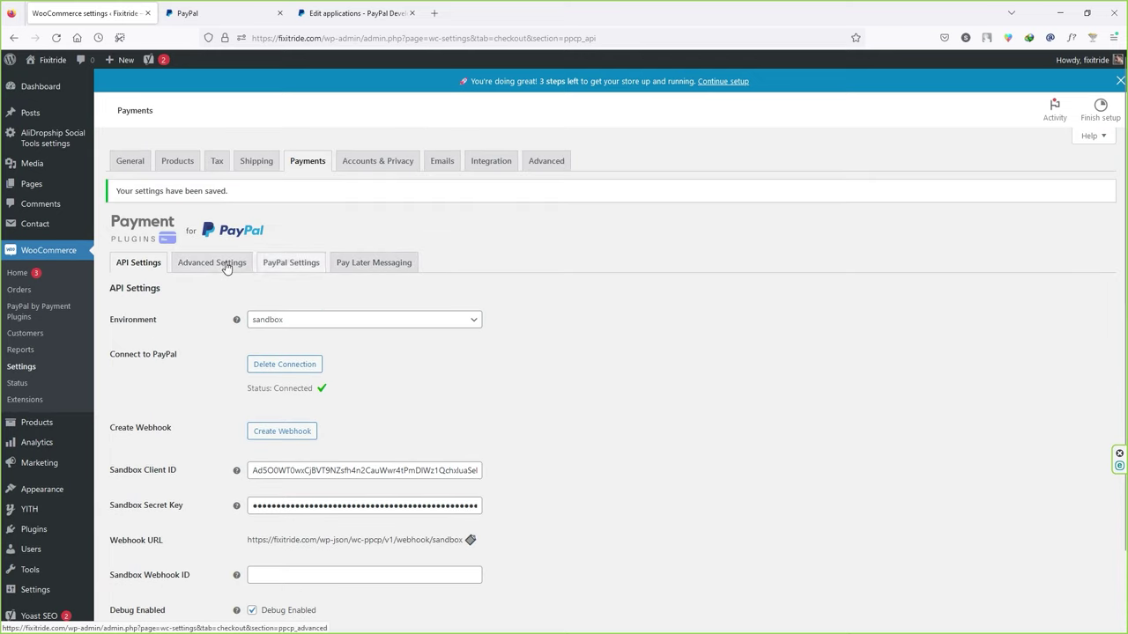
Review the PayPal plugin's Advanced Settings and PayPal Settings pages
click(200, 269)
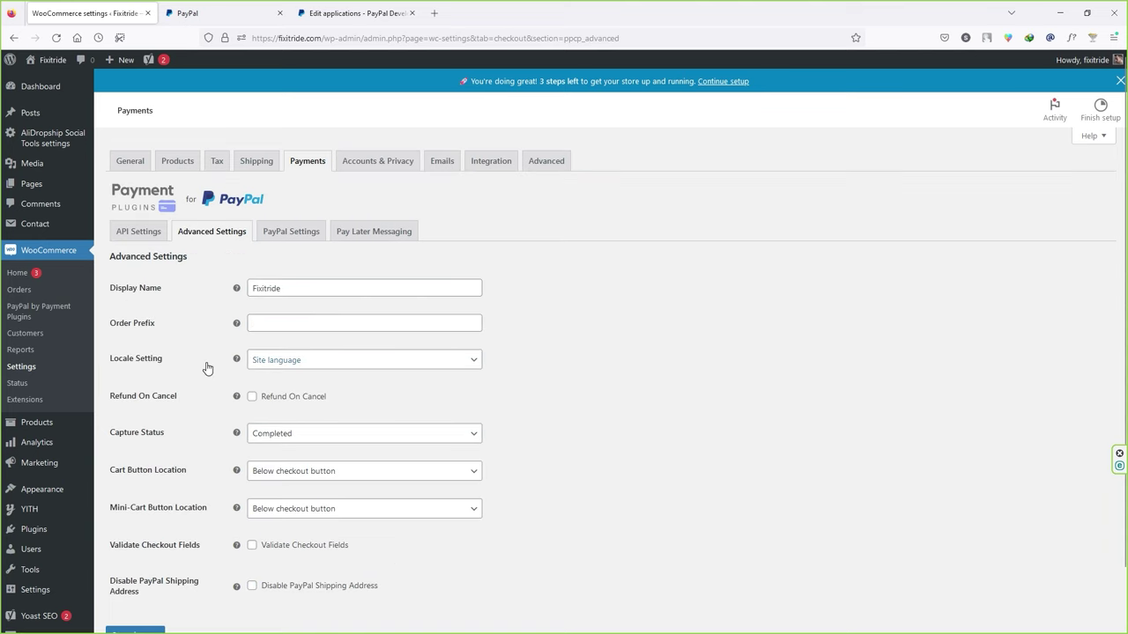
scroll(211, 388, down, 2)
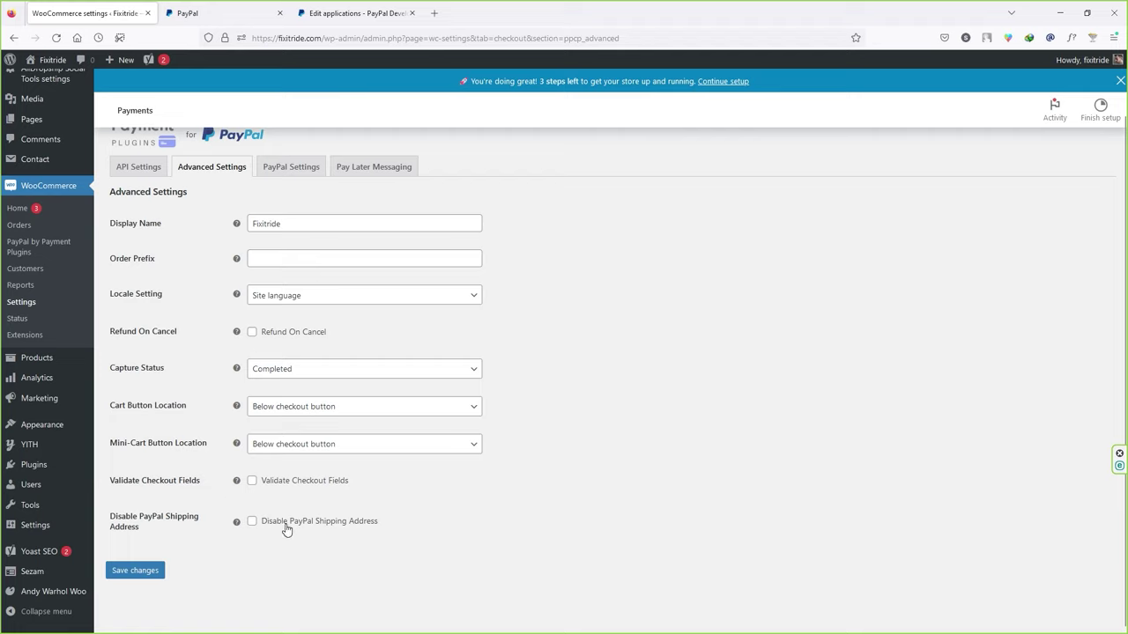
scroll(281, 511, up, 2)
click(307, 233)
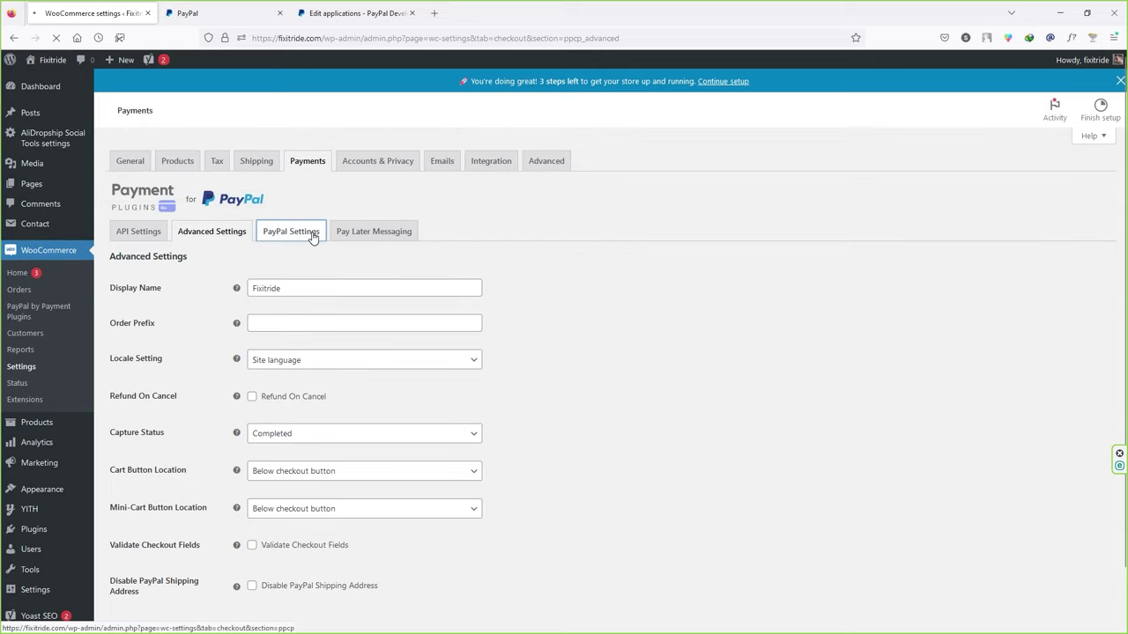
scroll(234, 295, down, 2)
scroll(230, 282, down, 6)
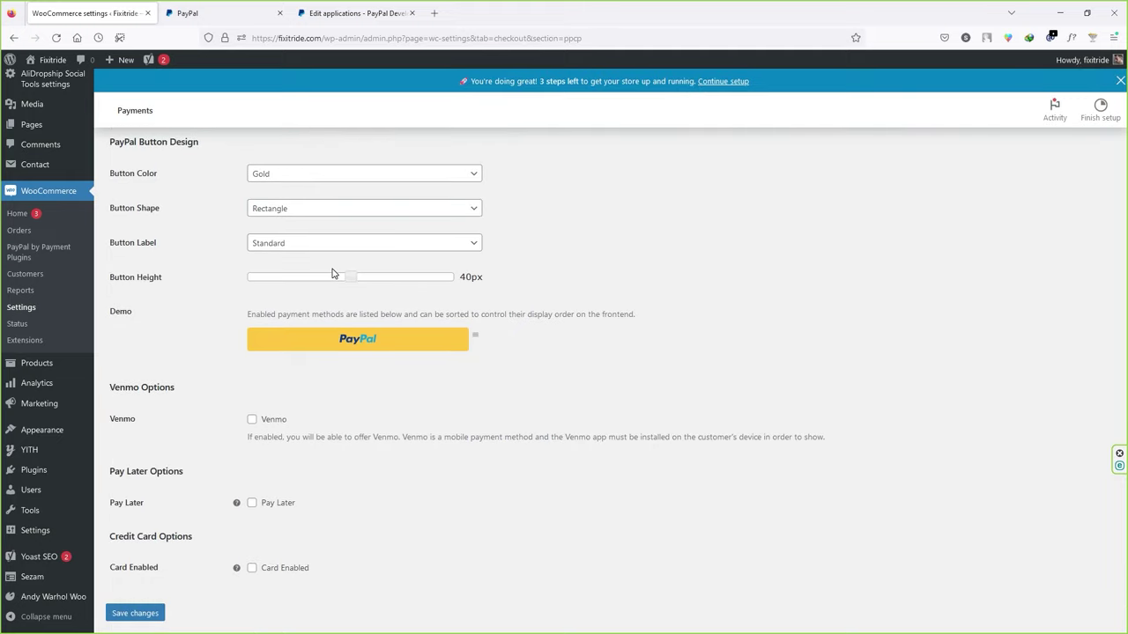
scroll(333, 274, up, 7)
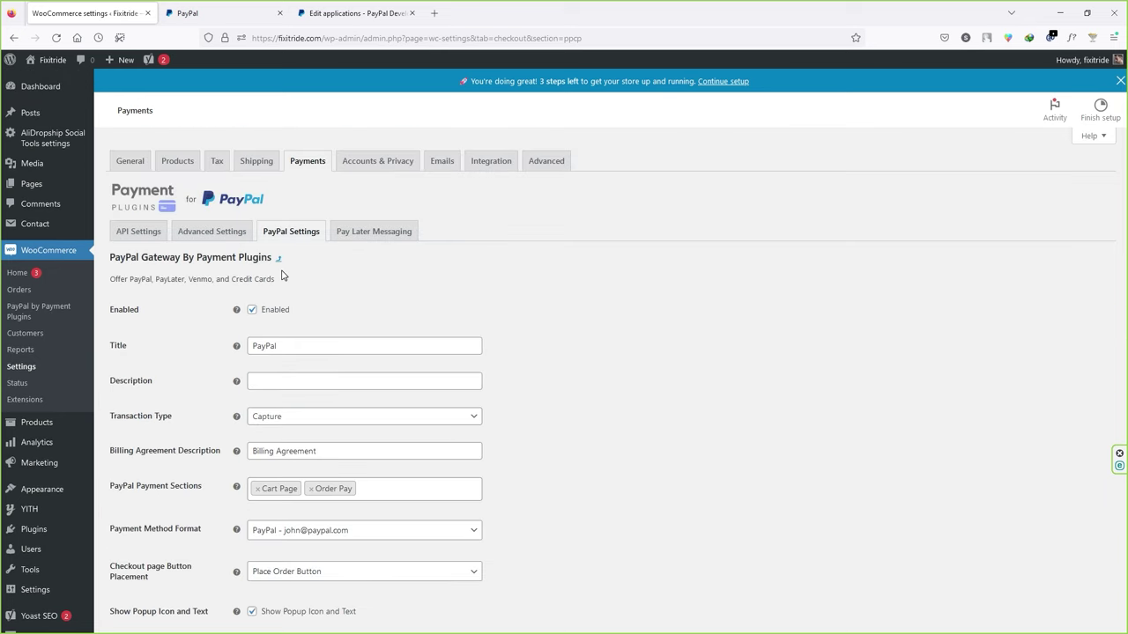
Open Pay Later Messaging and look over its checkout and cart messaging options
click(371, 244)
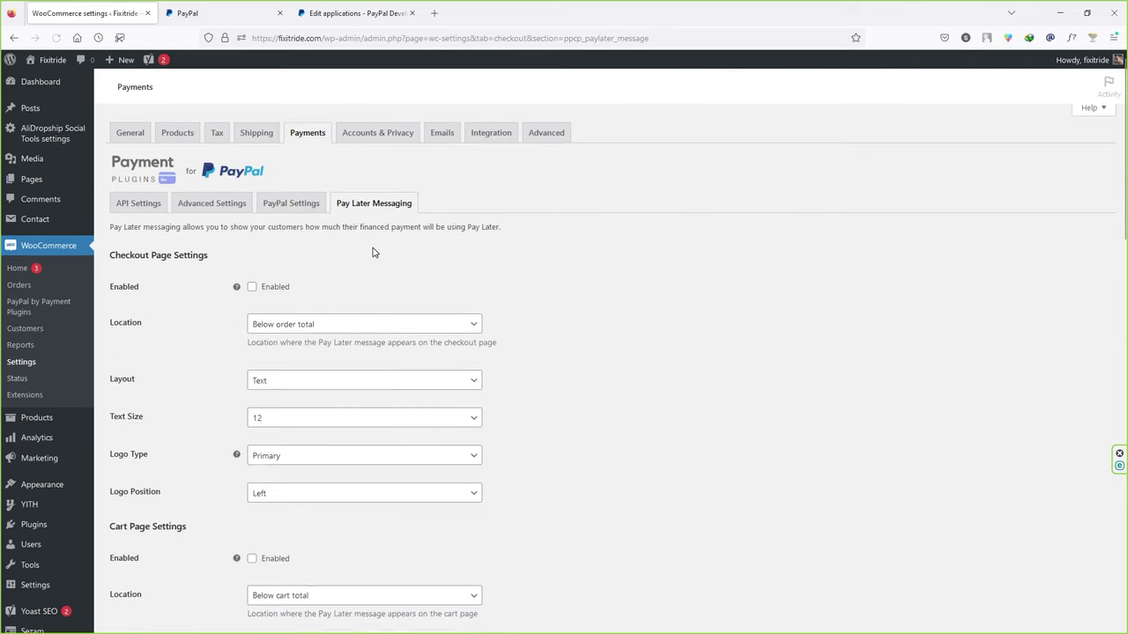
scroll(340, 307, down, 5)
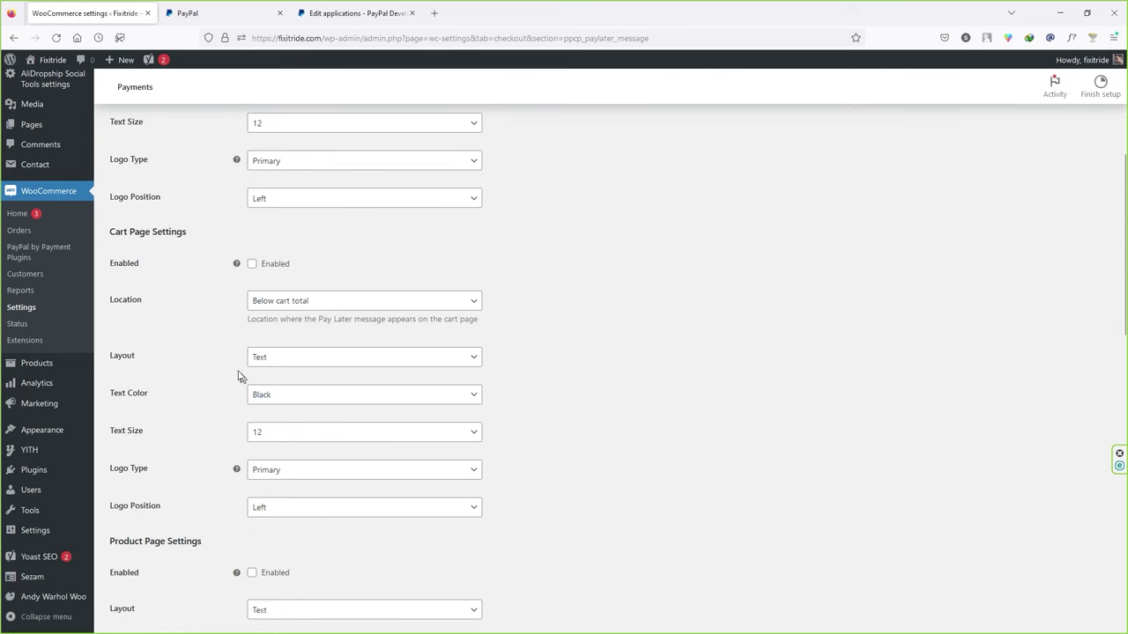
scroll(224, 317, up, 3)
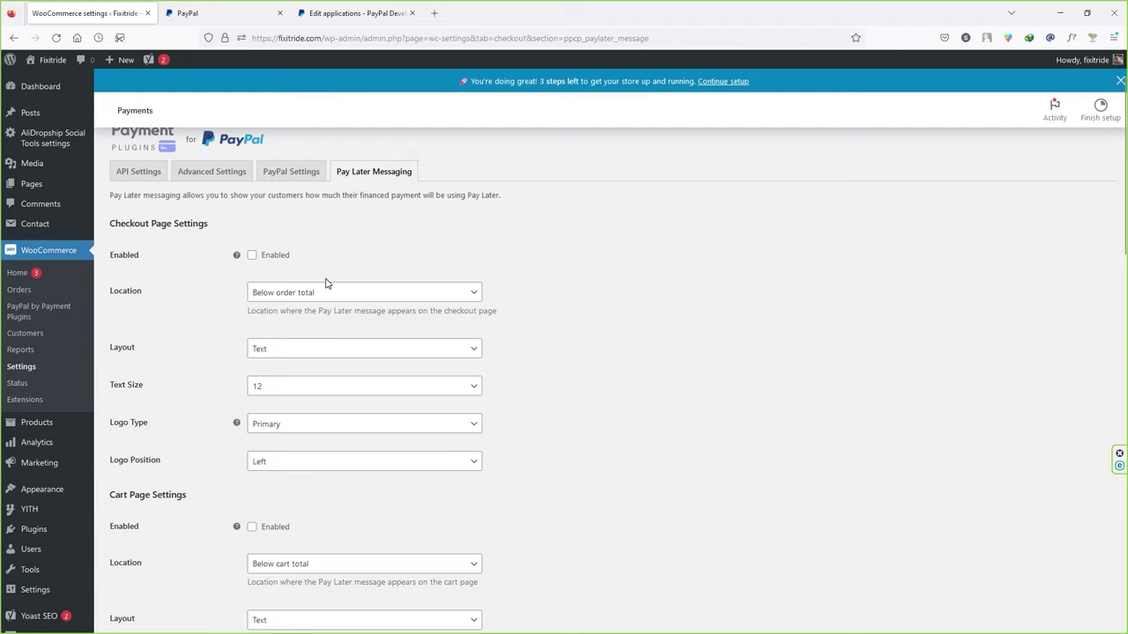
scroll(309, 277, up, 2)
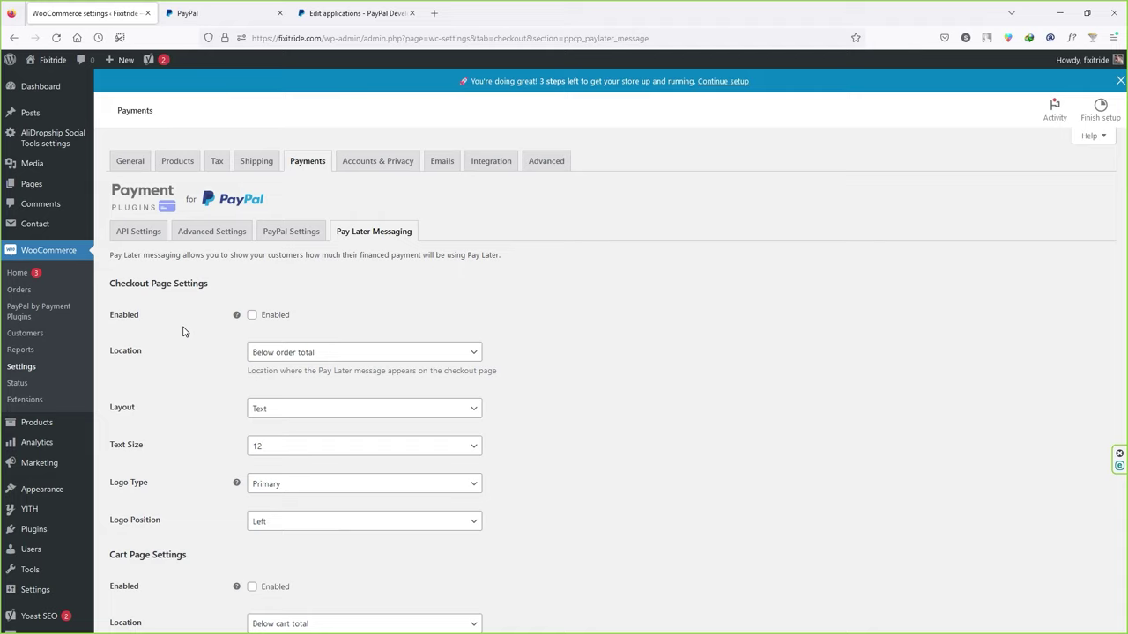
Visit the WordPress dashboard, then return to the sandbox REST API apps list and reload it
click(26, 85)
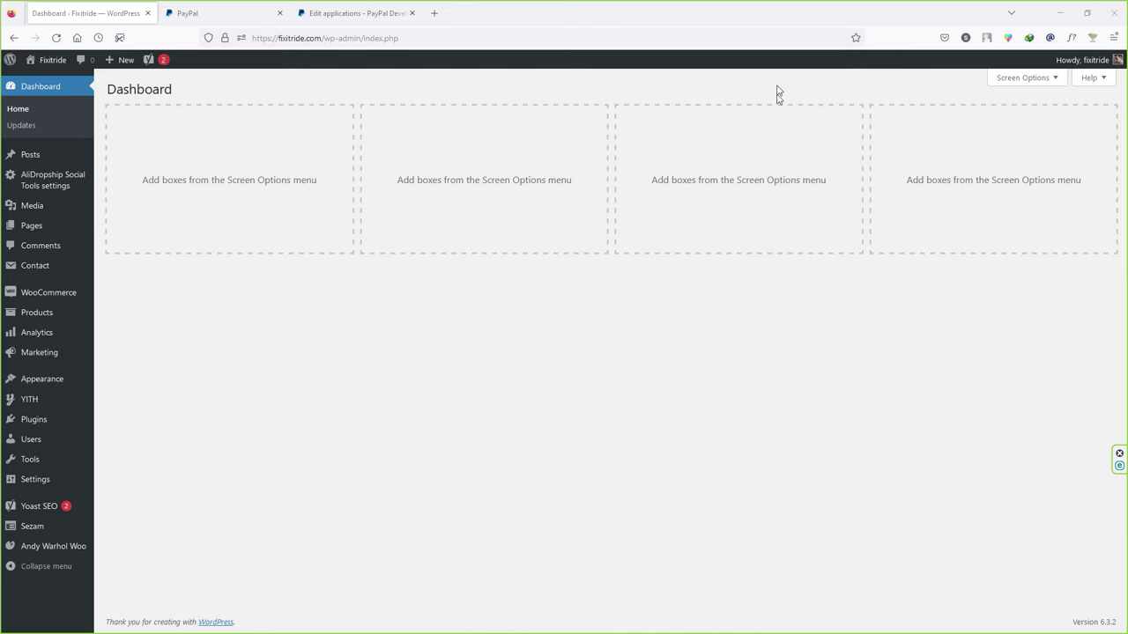
click(246, 11)
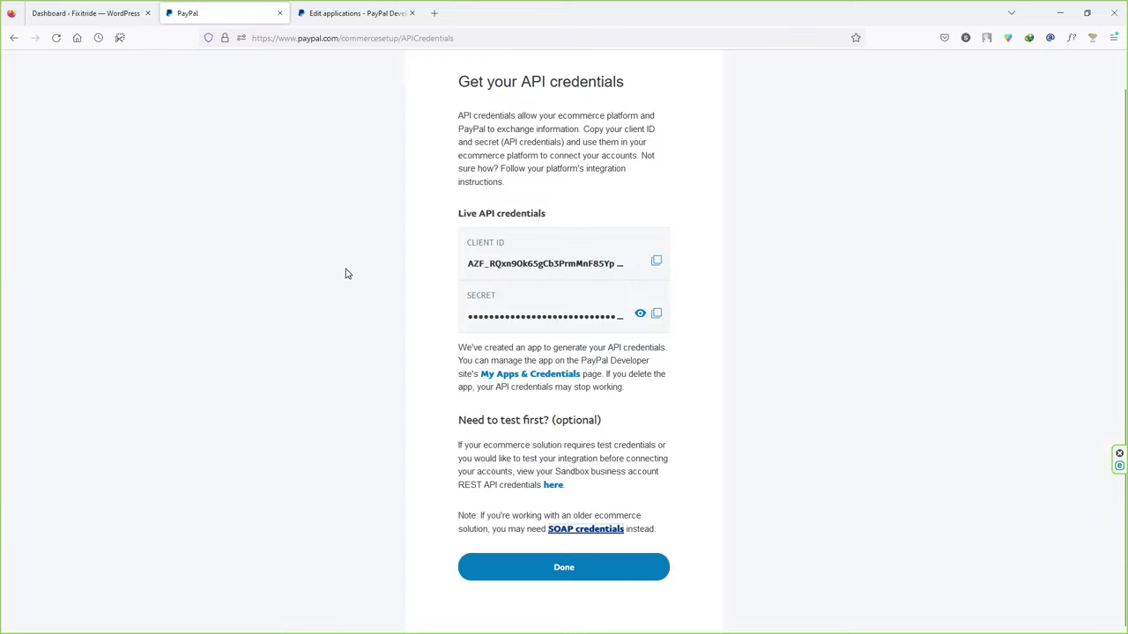
click(351, 7)
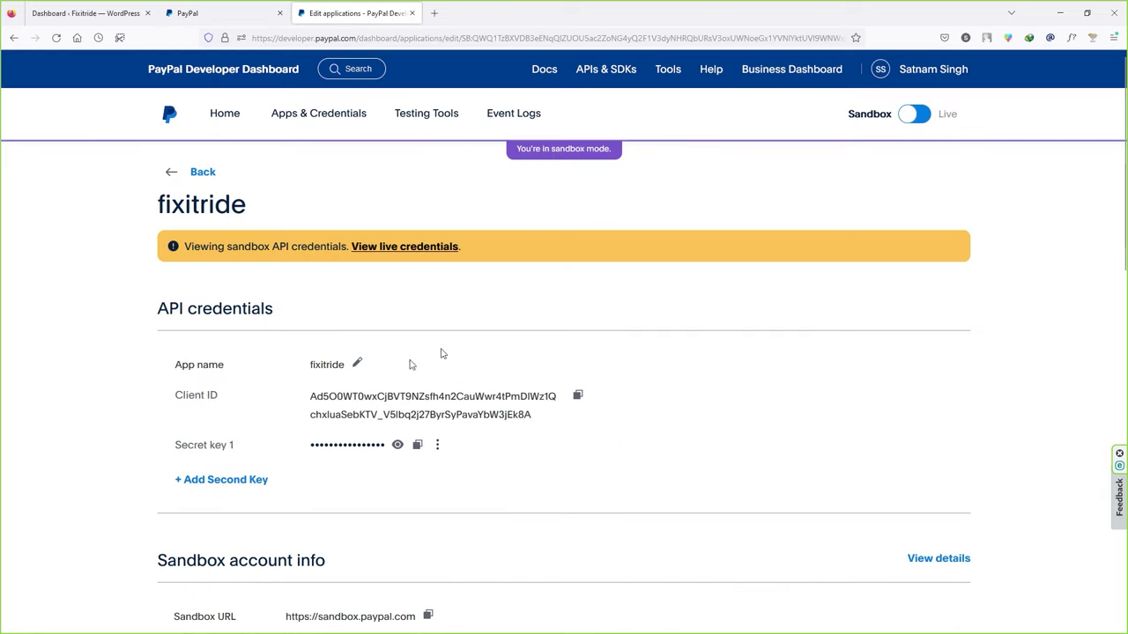
click(172, 172)
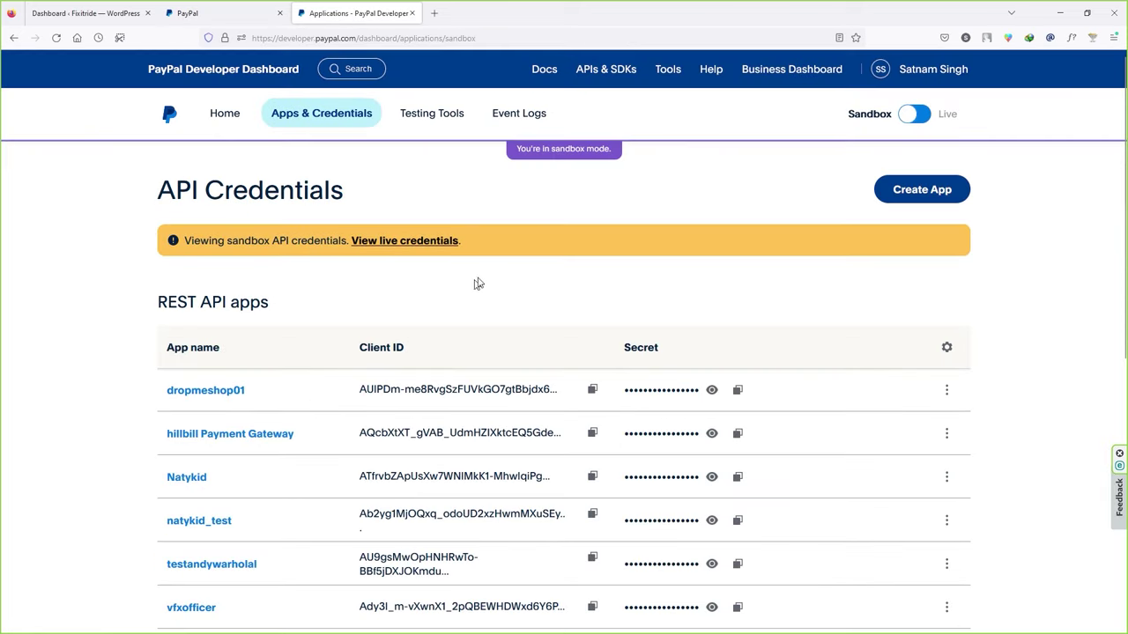
click(898, 189)
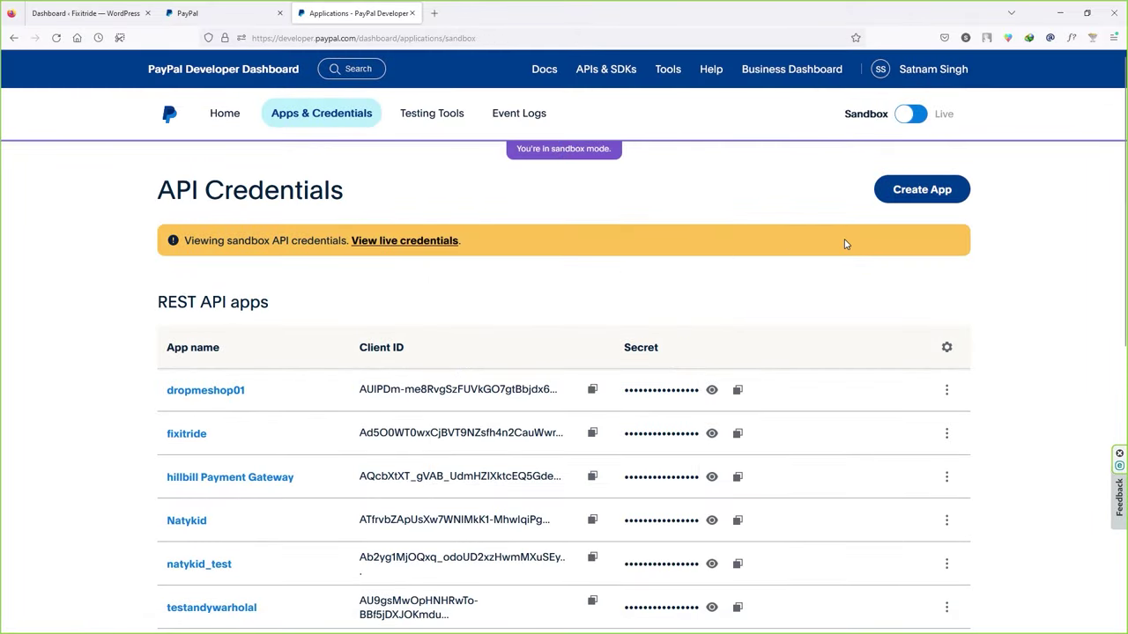
Start a new sandbox app, cancel it, and go to the developer dashboard home
click(920, 199)
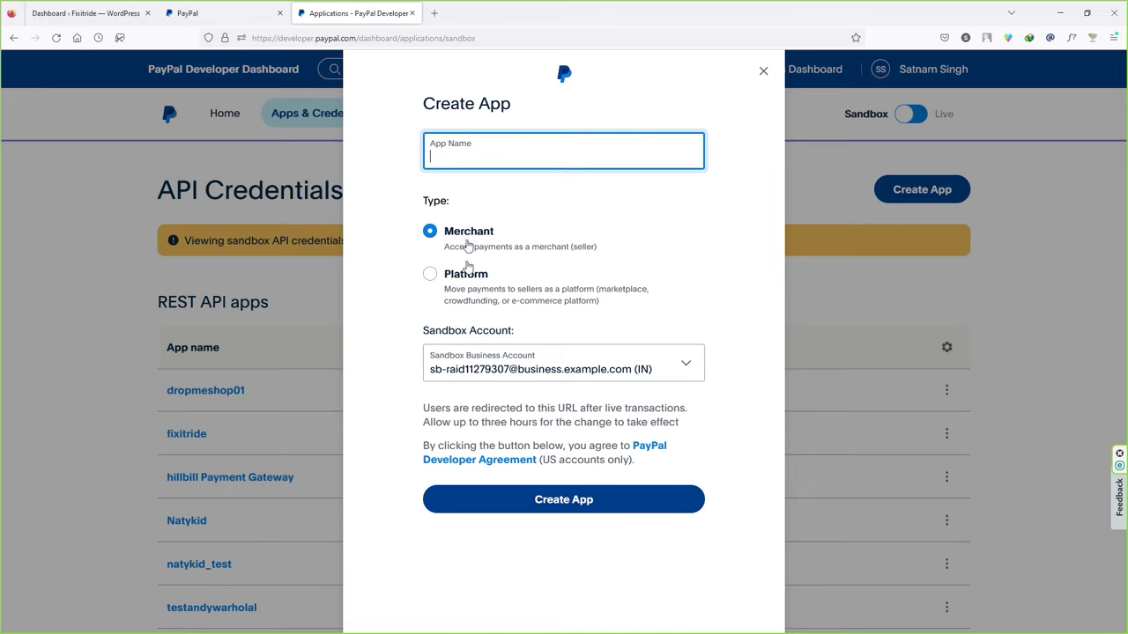
click(449, 374)
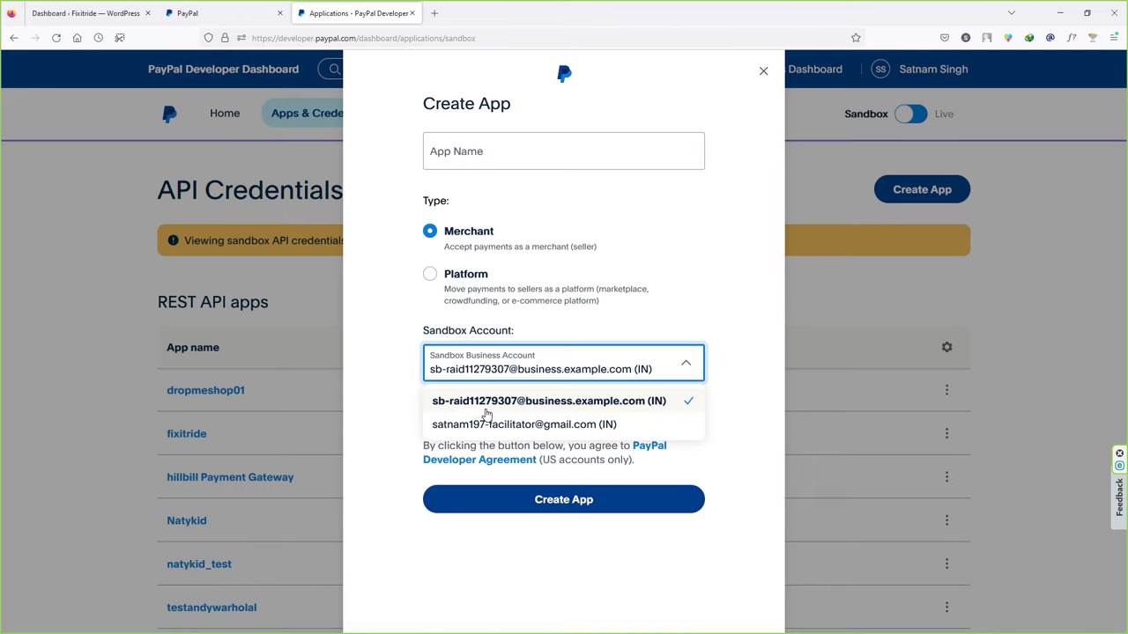
click(382, 394)
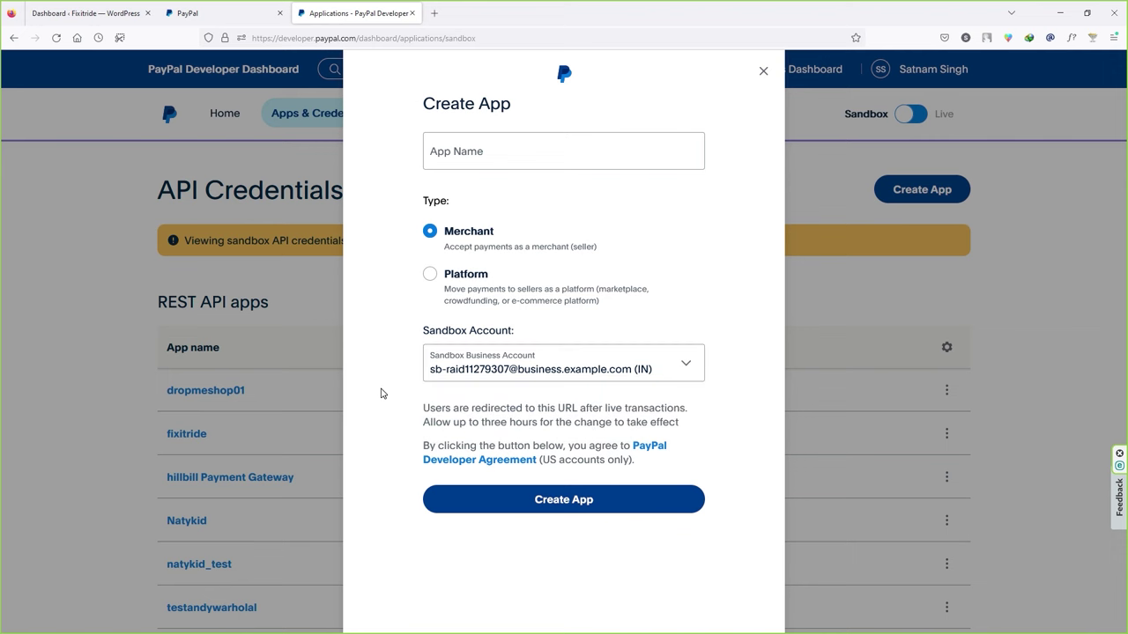
click(762, 75)
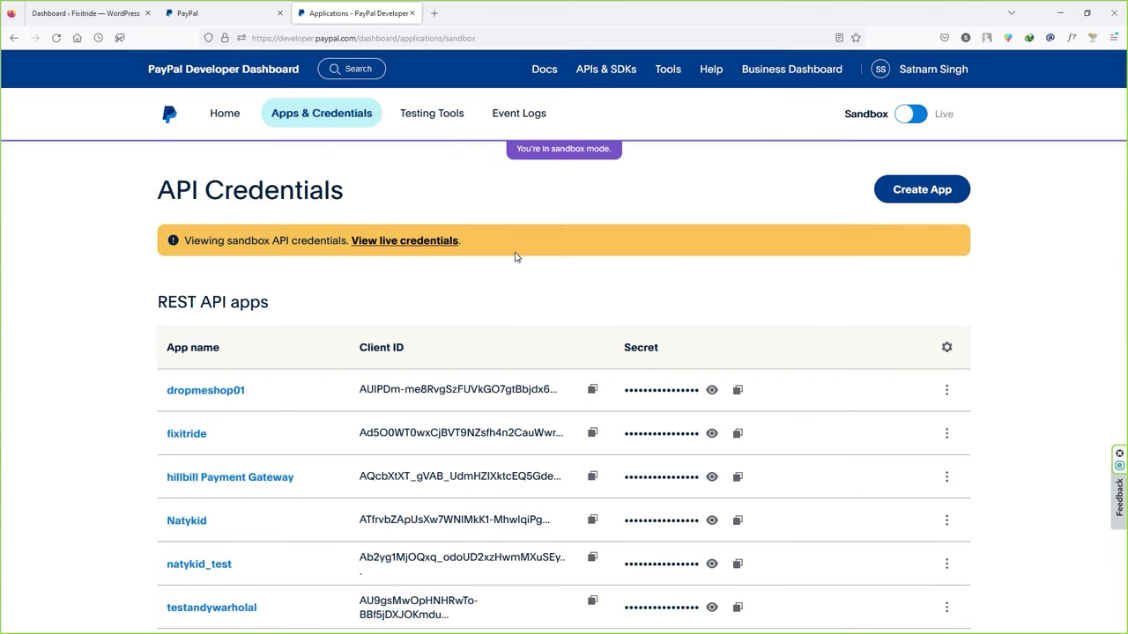
click(229, 114)
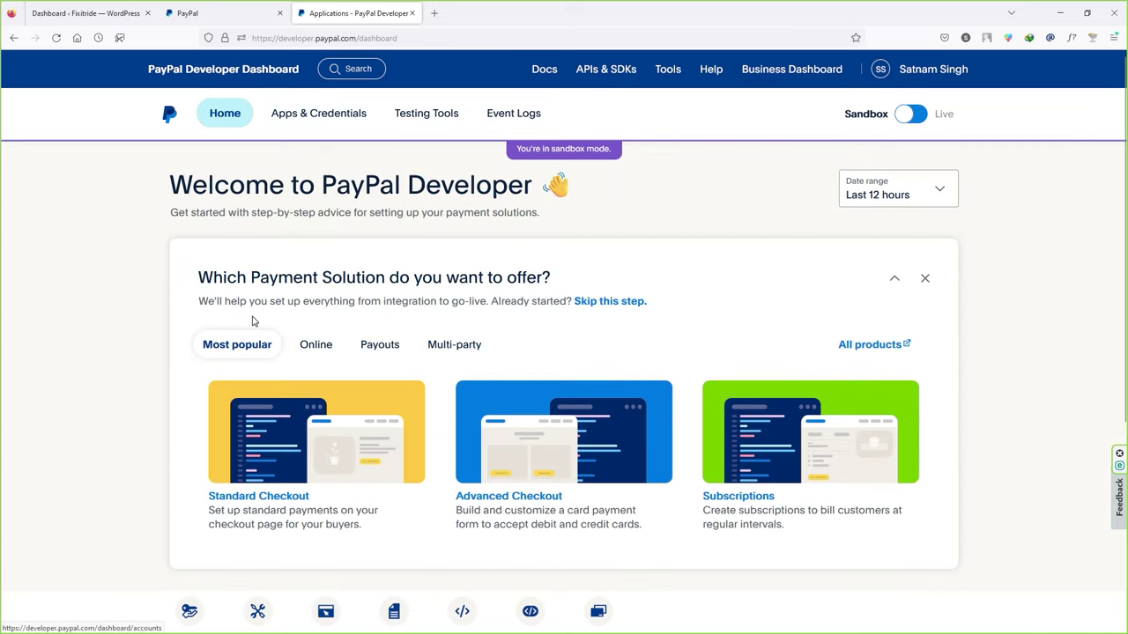
Review the sandbox test accounts, then start a new account with country India and cancel it
scroll(255, 370, down, 2)
click(259, 474)
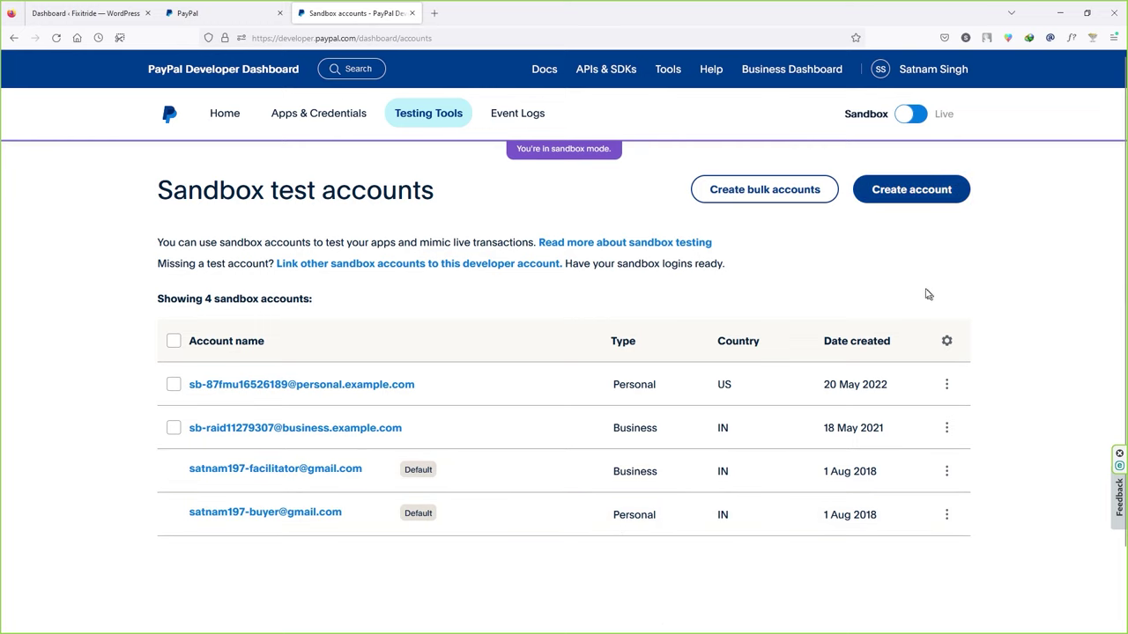
click(910, 193)
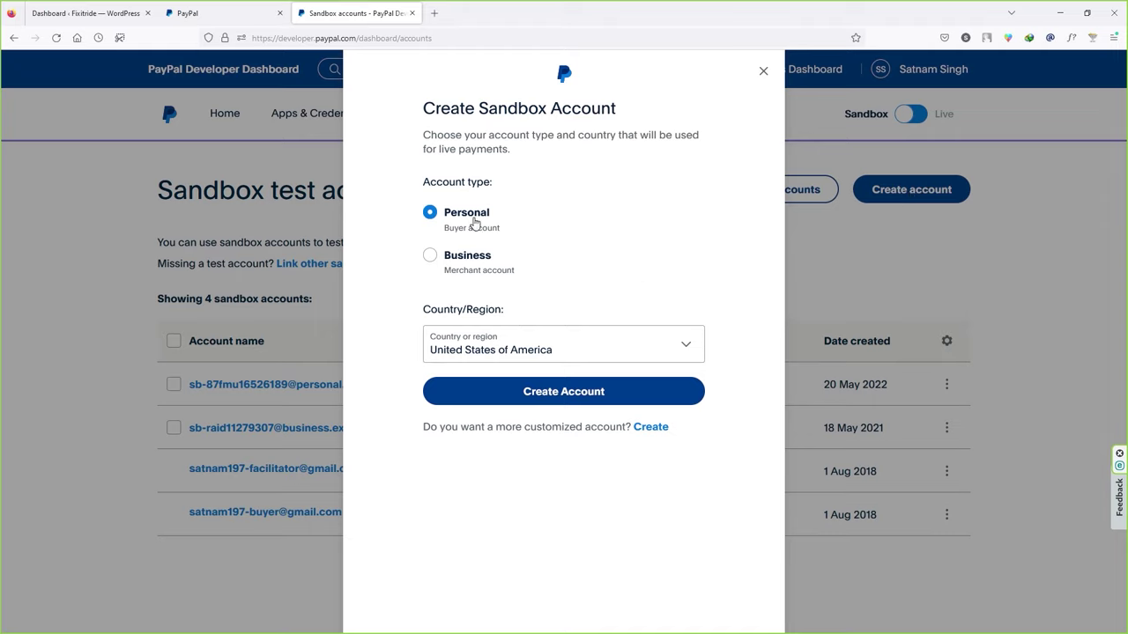
click(457, 350)
scroll(535, 382, down, 10)
click(536, 377)
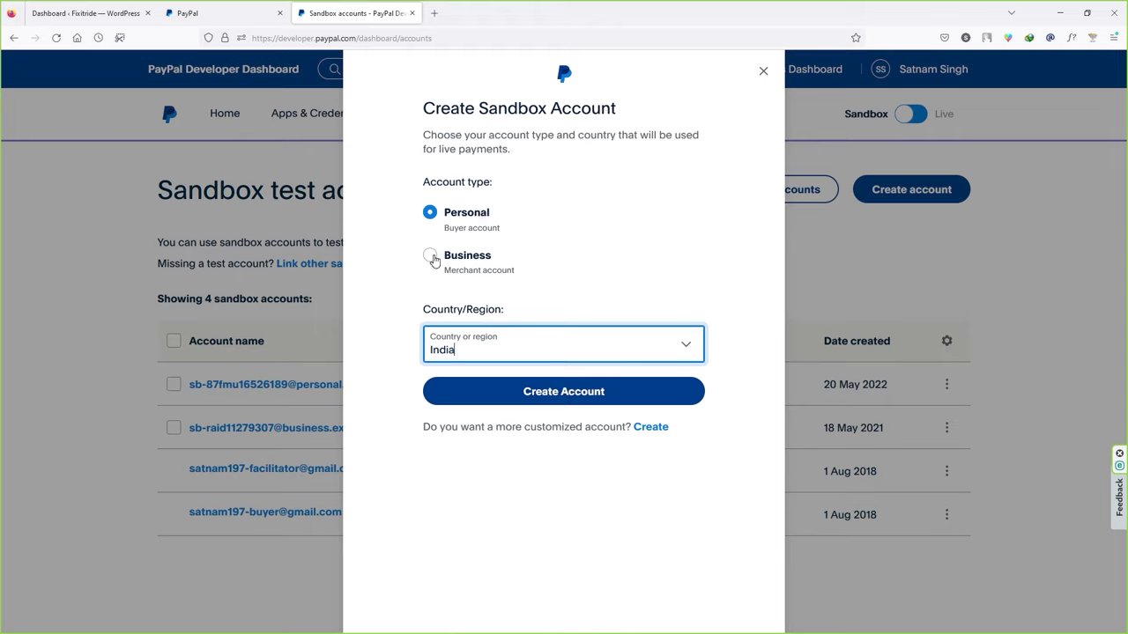
key(Escape)
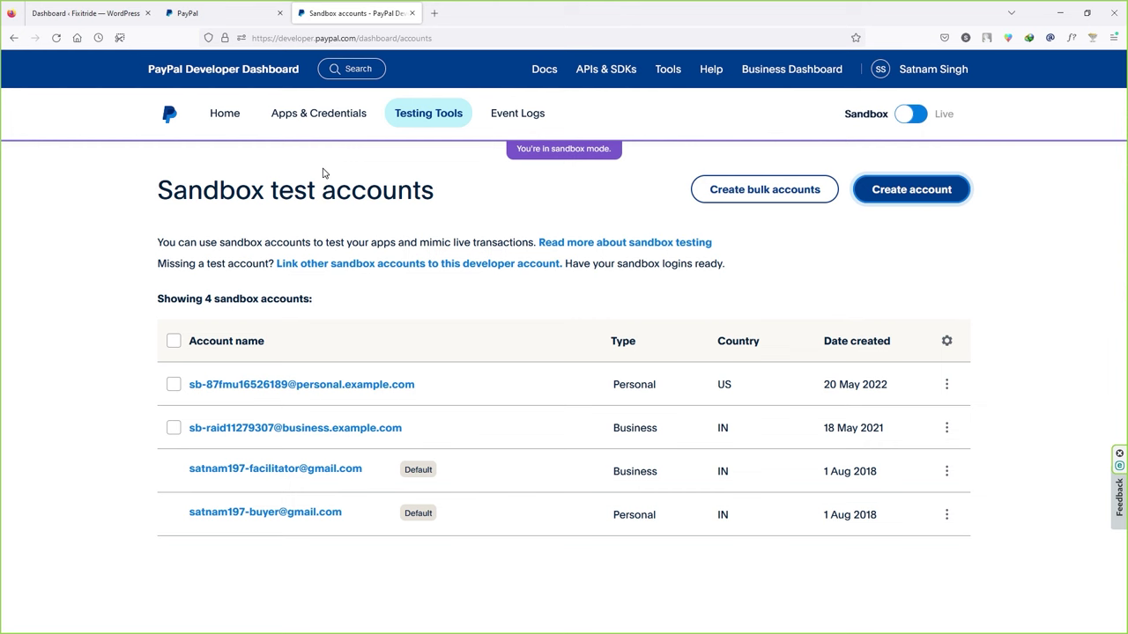
Close the new-app form on Apps & Credentials without creating an app, and return to WordPress
click(307, 121)
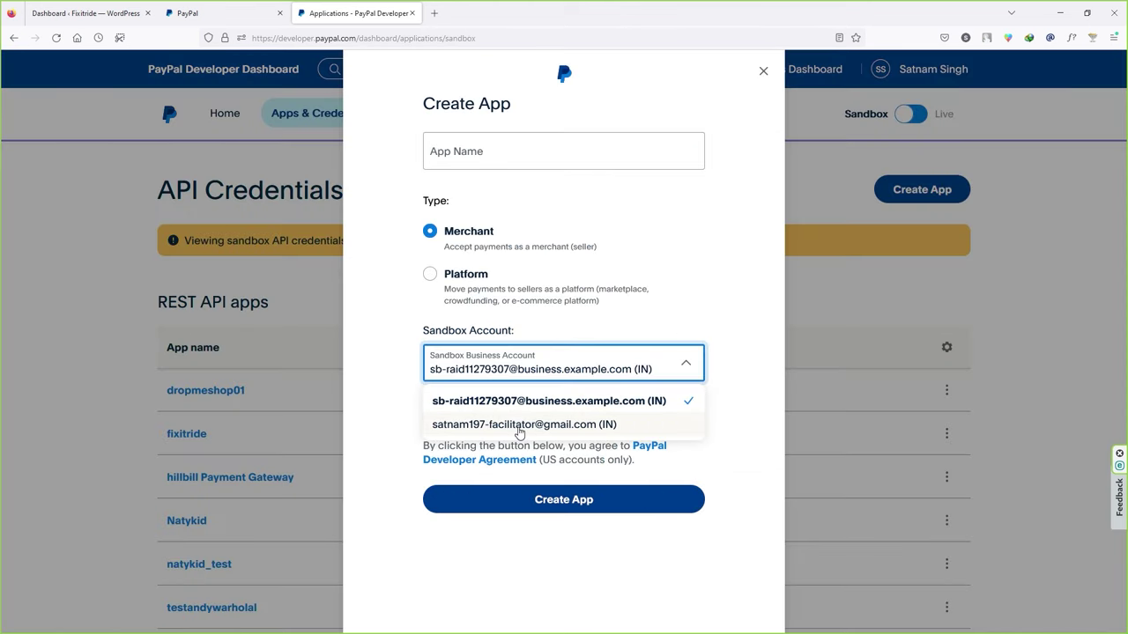
key(Escape)
key(Escape)
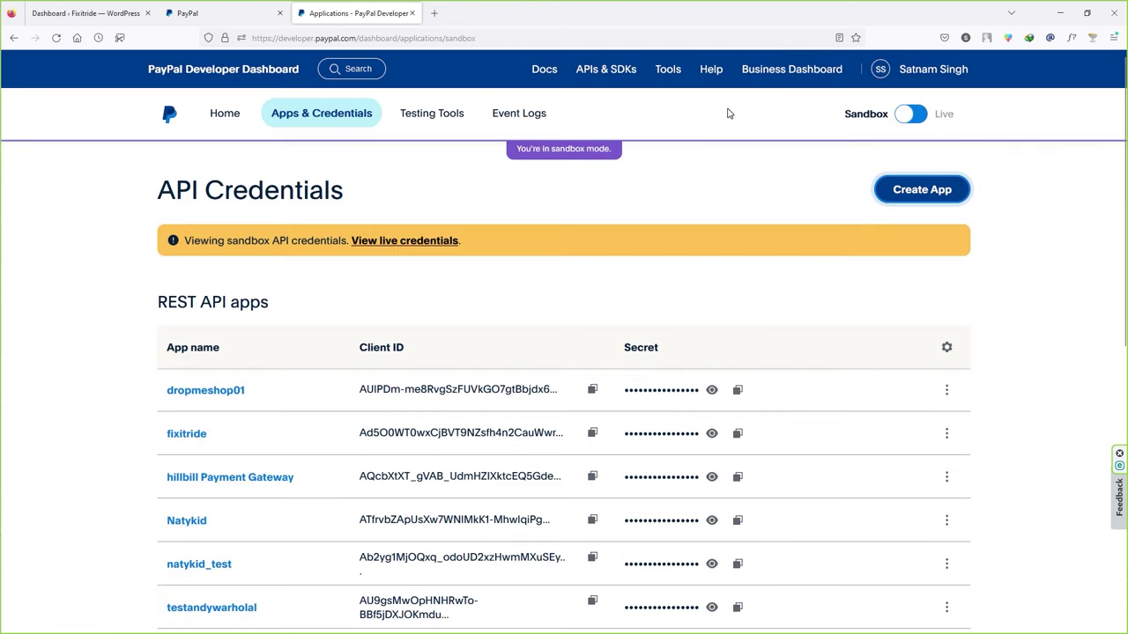
click(86, 12)
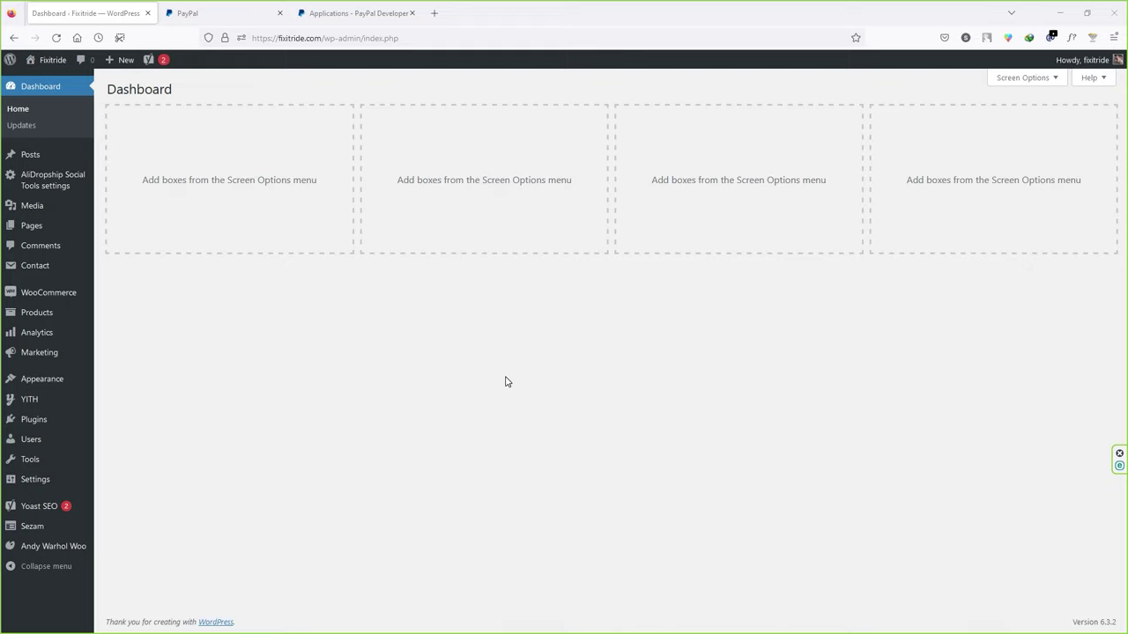
From All Products, open the Universal Sunroof starry sky film product for editing
mouse_move(45, 314)
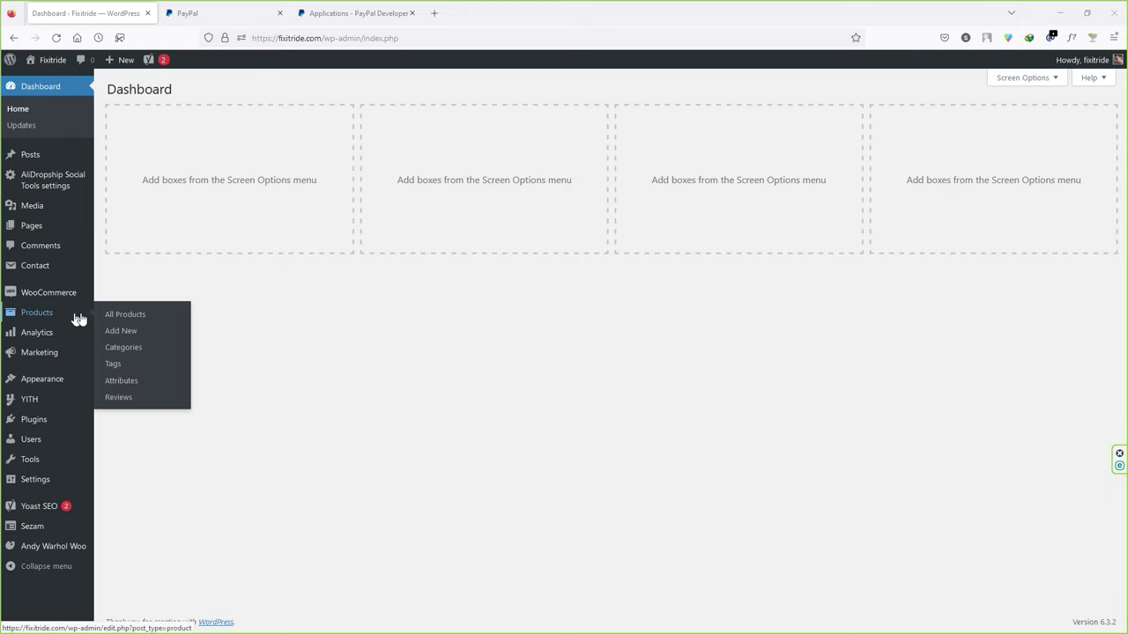
click(134, 315)
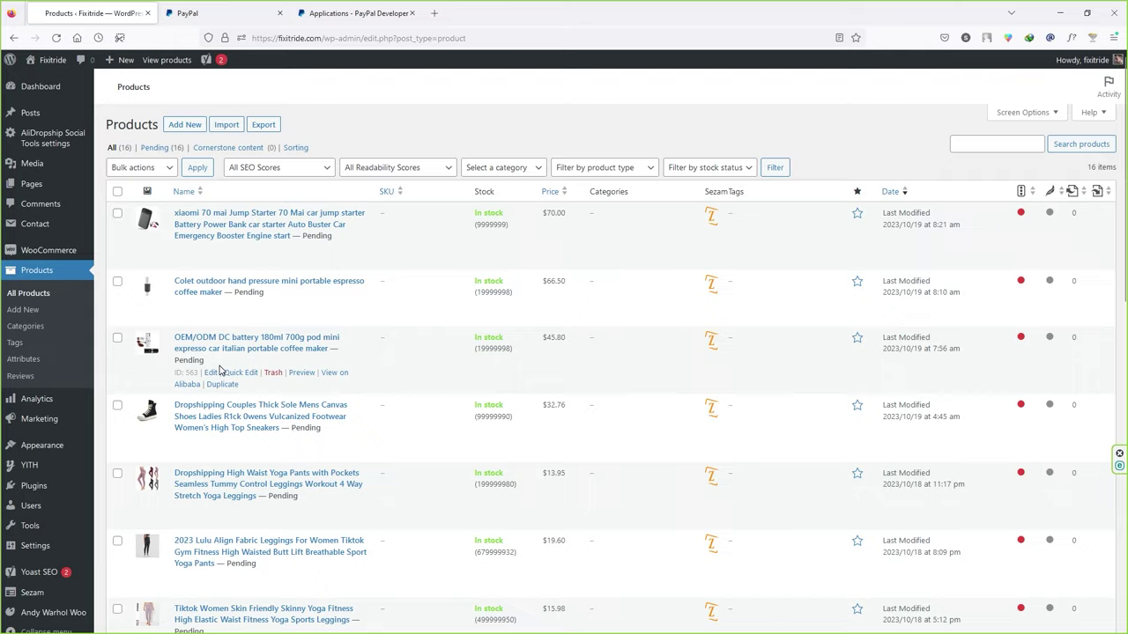
scroll(220, 371, down, 3)
scroll(297, 364, down, 3)
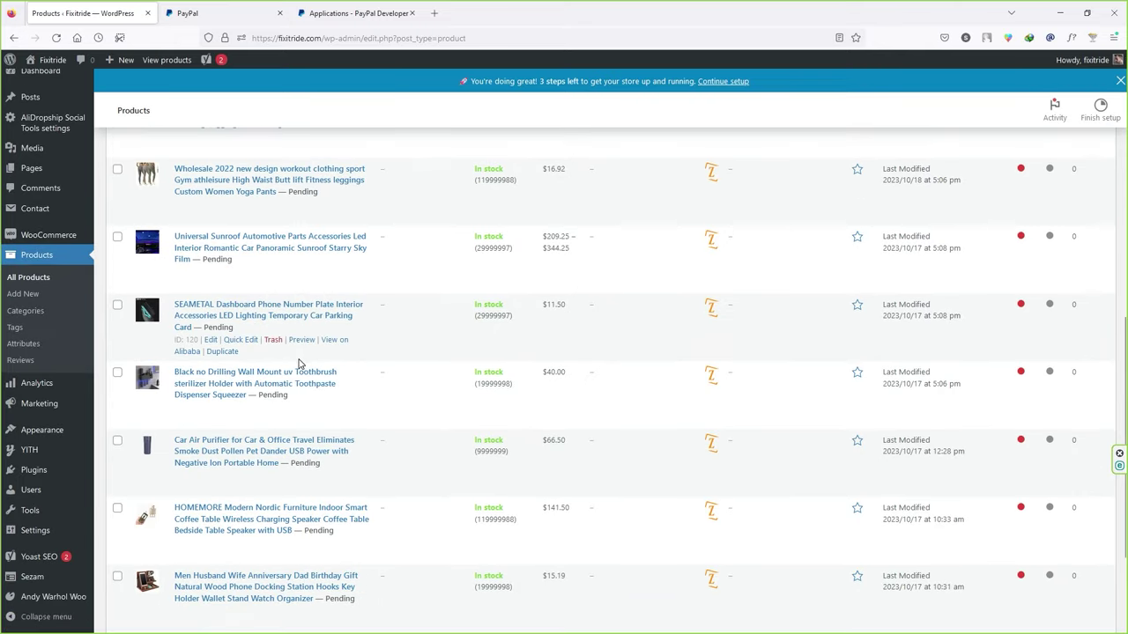
scroll(297, 364, down, 3)
scroll(911, 470, up, 15)
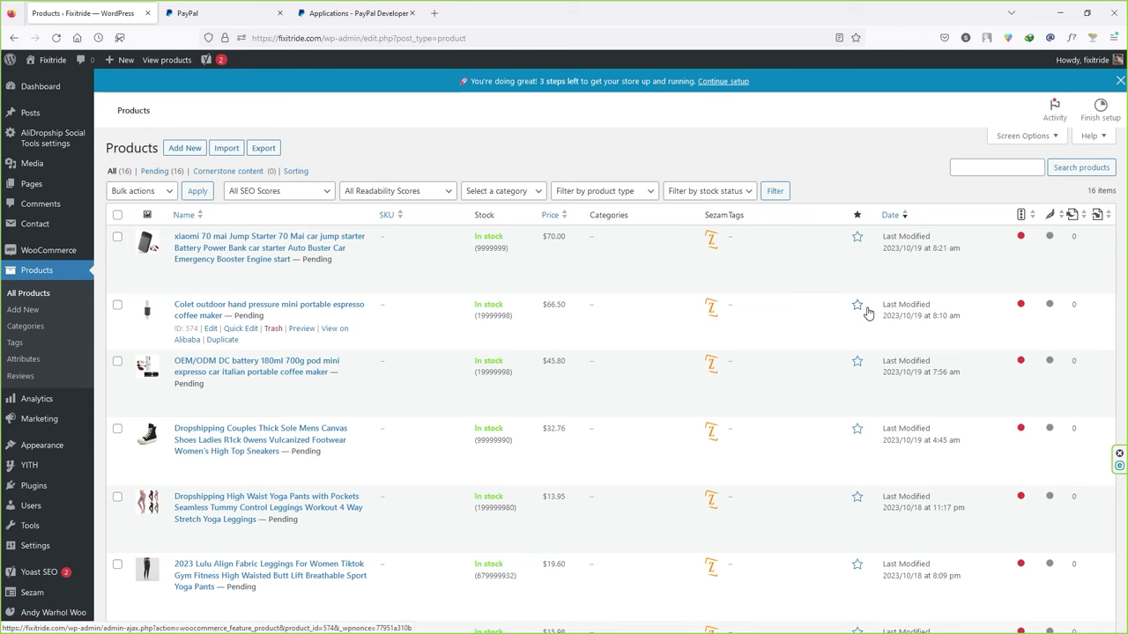
scroll(210, 398, down, 5)
click(210, 393)
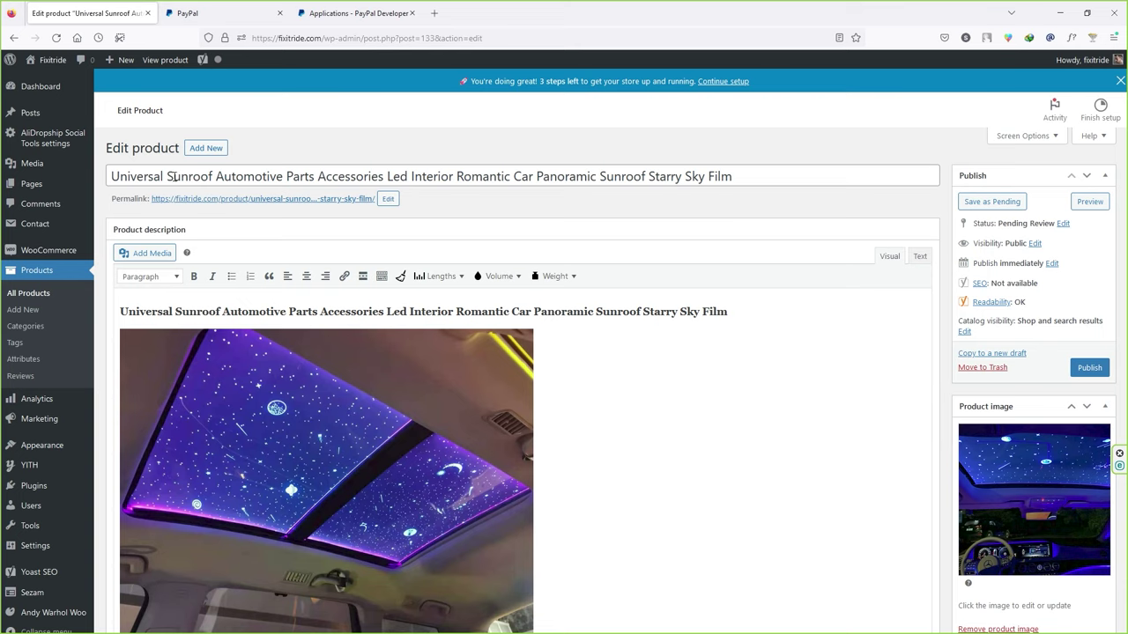
Load ChatGPT in a new browser tab and copy the long product title from the editor
click(434, 13)
text(chat.openai.com/)
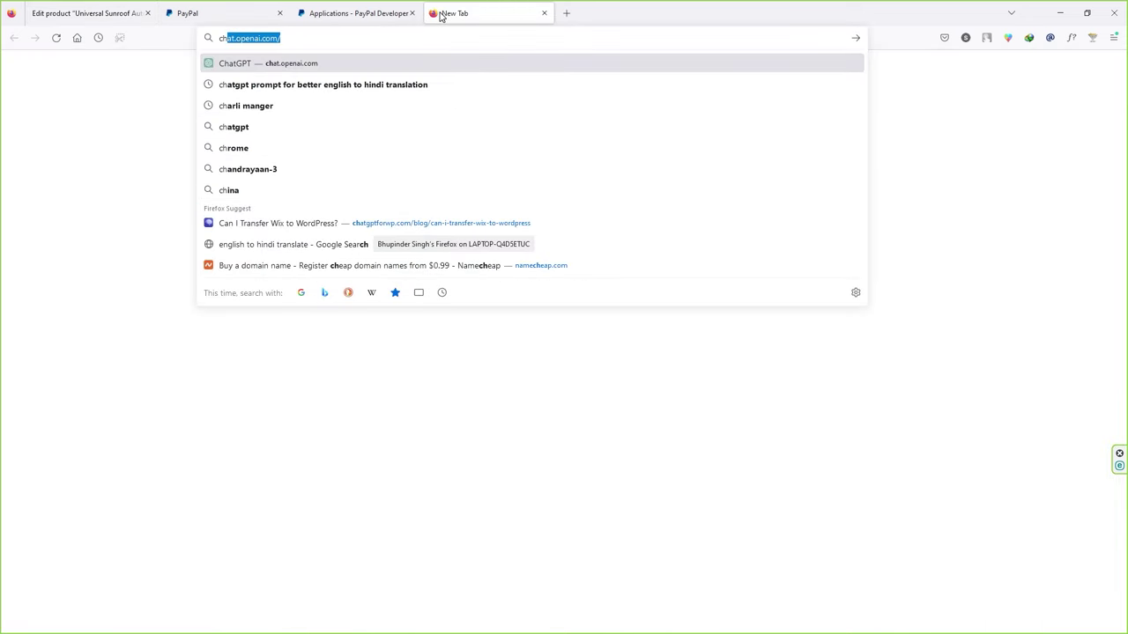
key(Return)
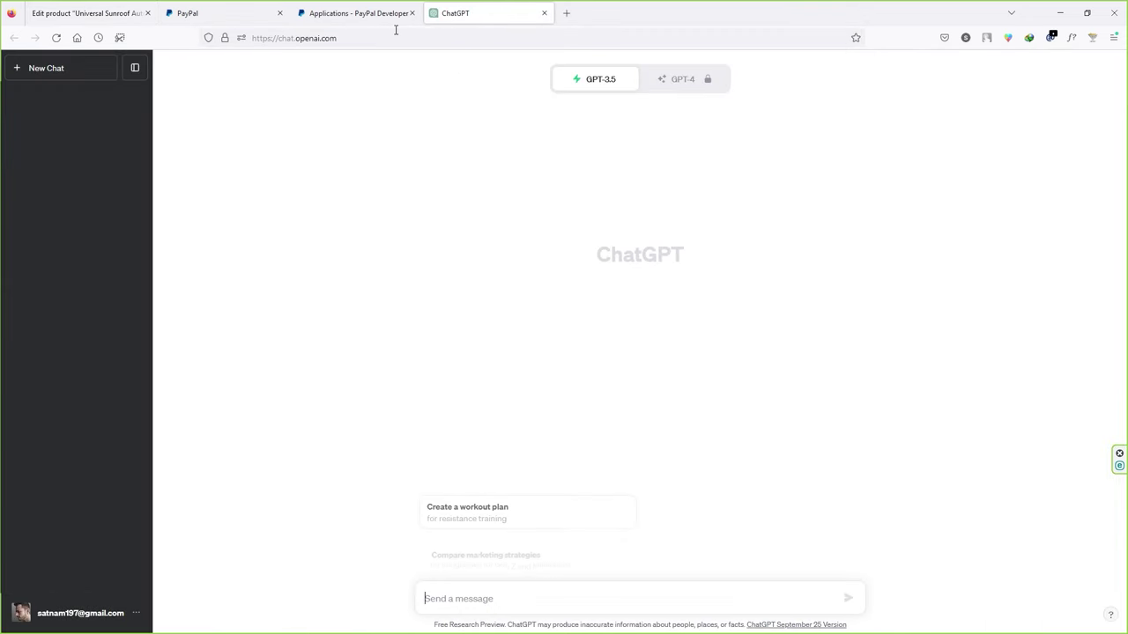
click(84, 12)
click(267, 176)
key(ctrl+a)
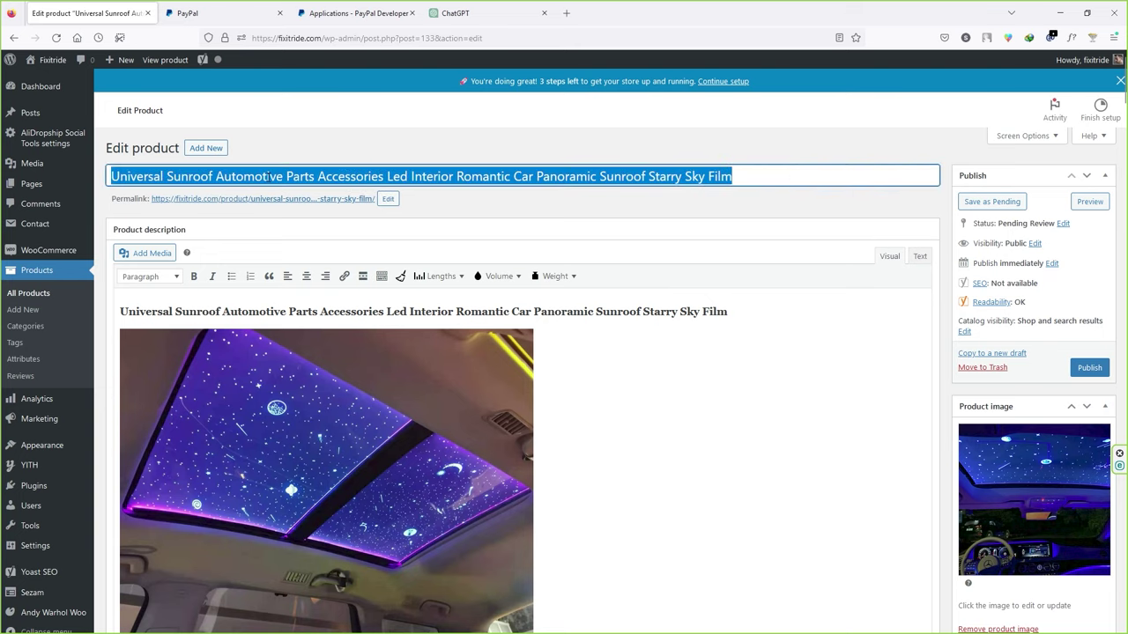
key(ctrl+c)
Ask ChatGPT: 'please shorten the following product title:-' with the long title pasted in
click(473, 13)
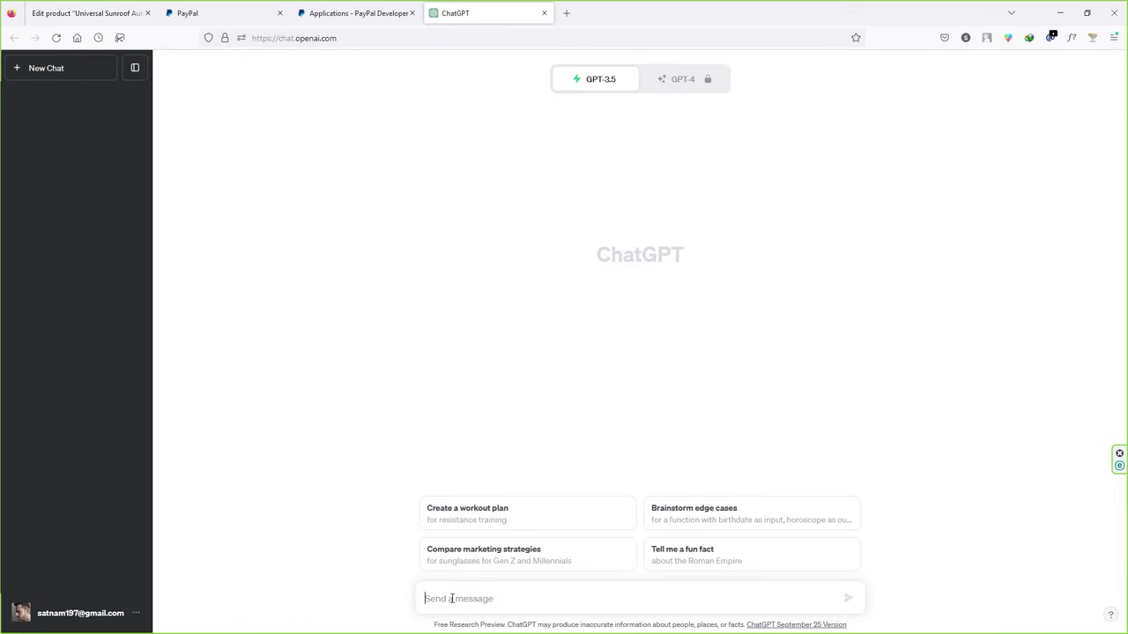
text(please shorten the following product title:-)
key(ctrl+v)
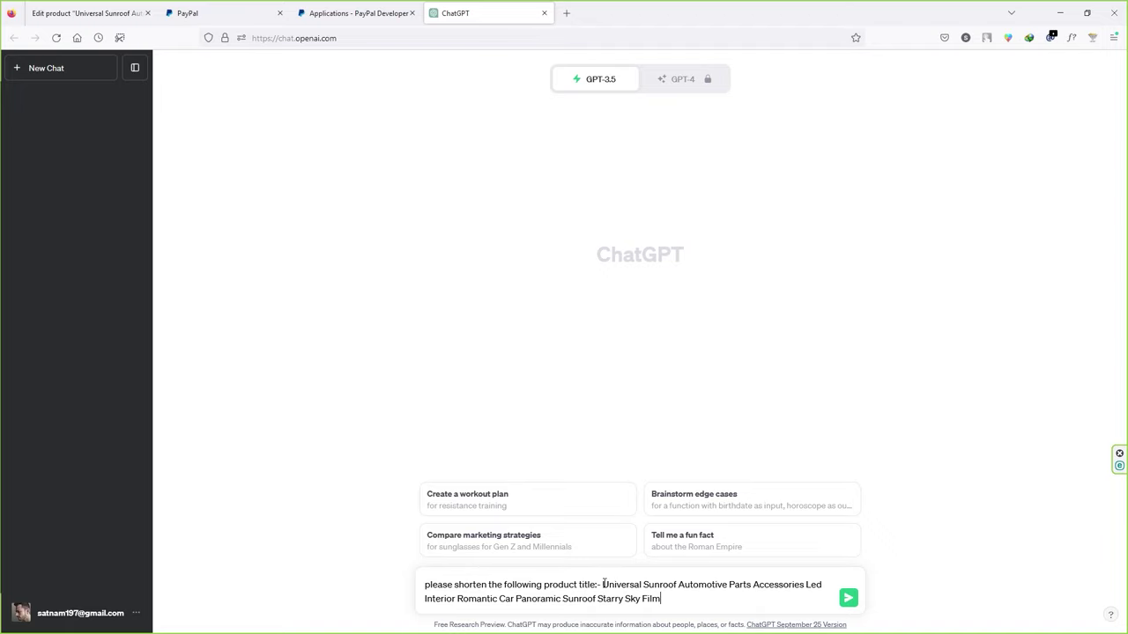
drag(603, 584, 664, 609)
click(666, 605)
key(Return)
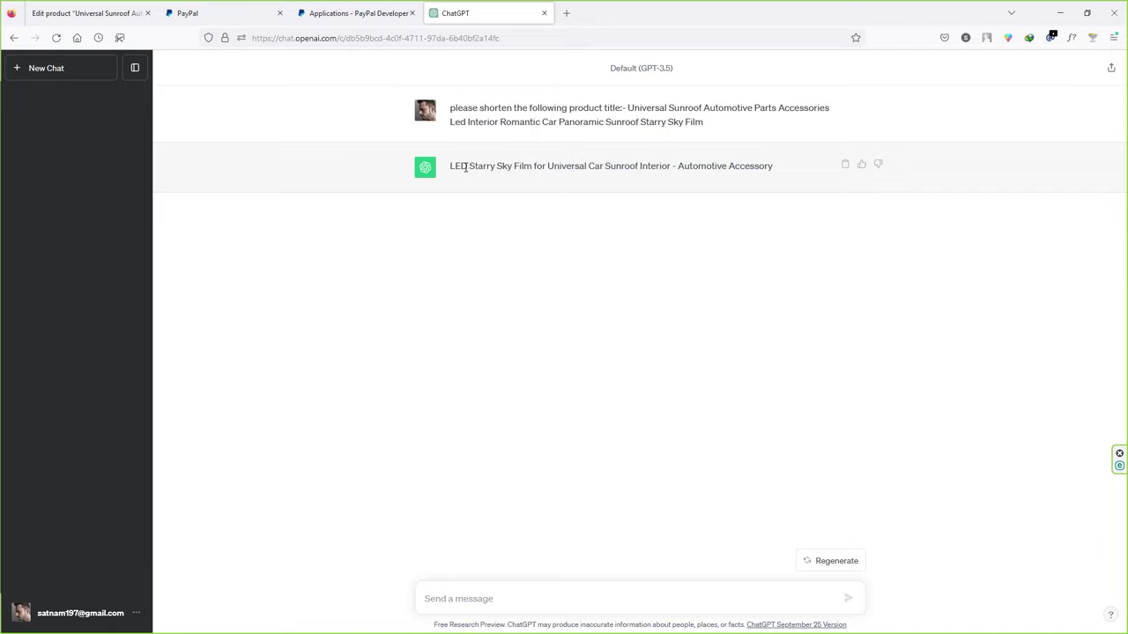
Request a shorter version and paste 'Universal Car Sunroof LED Starry Sky Film' as the product title
drag(466, 167, 685, 166)
click(718, 166)
text(please make a more short)
key(Return)
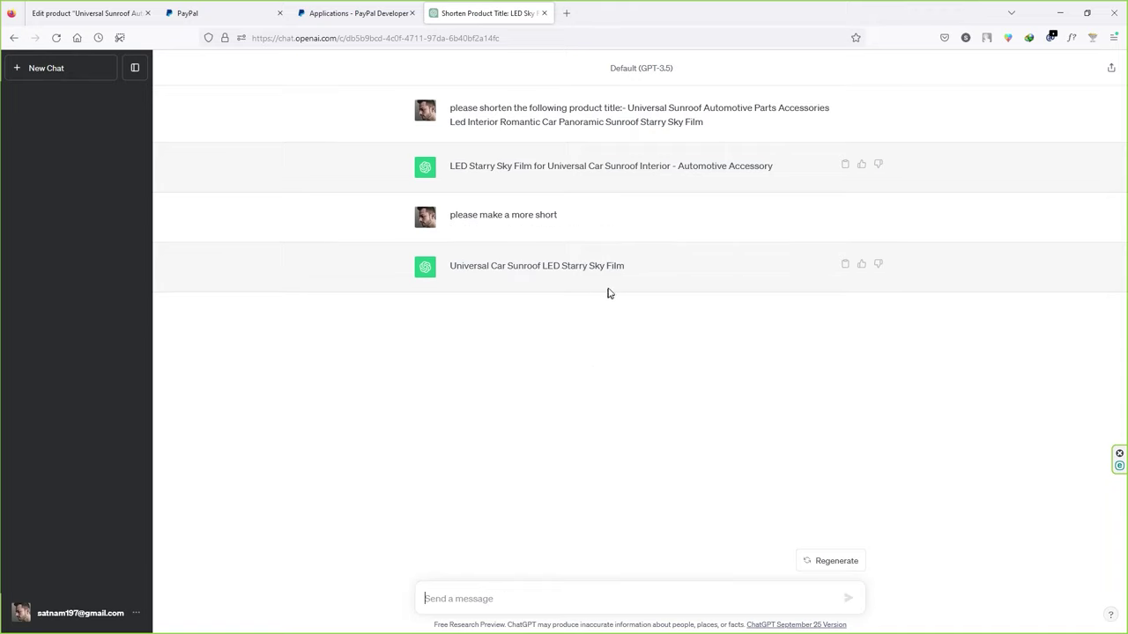
drag(609, 265, 449, 267)
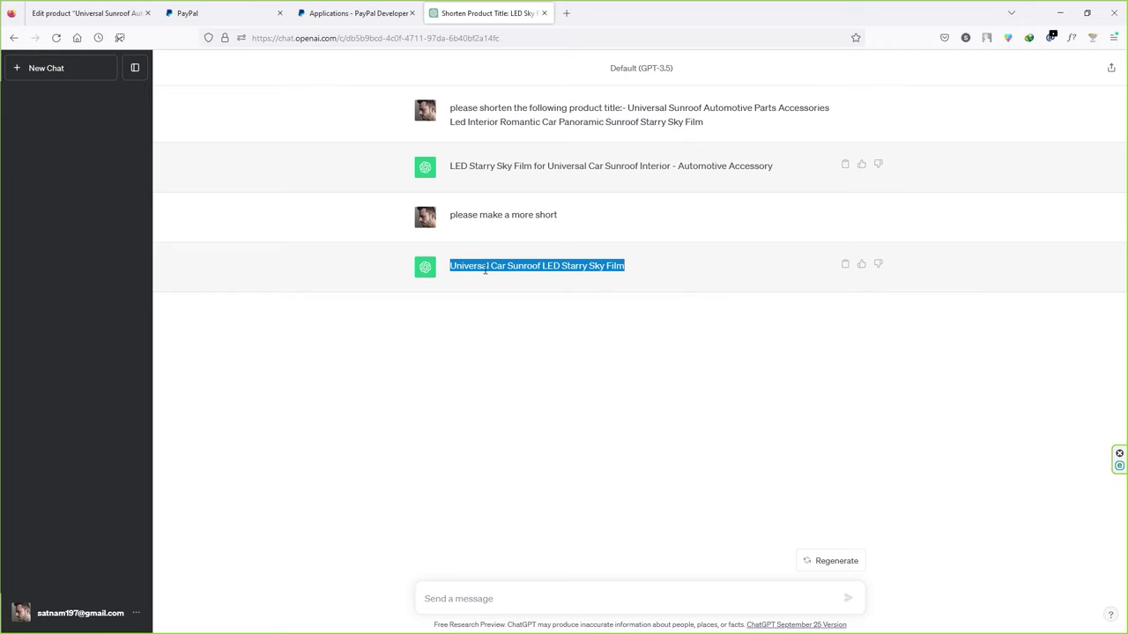
click(88, 12)
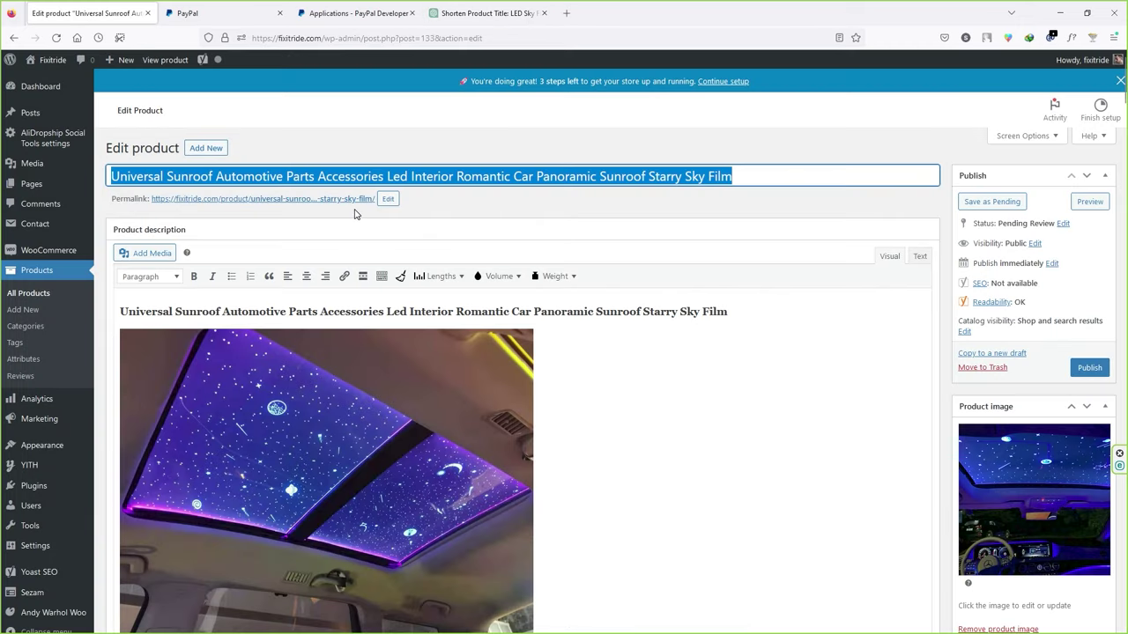
key(ctrl+v)
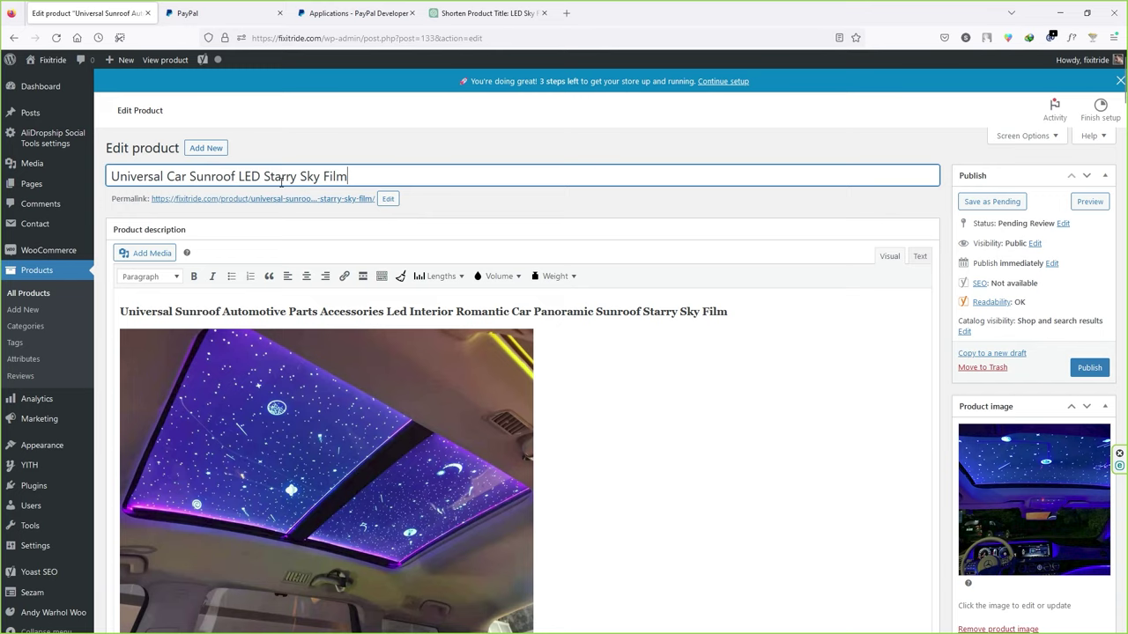
click(224, 176)
Ask ChatGPT to write a product description for the short title
click(501, 13)
click(478, 585)
text(p)
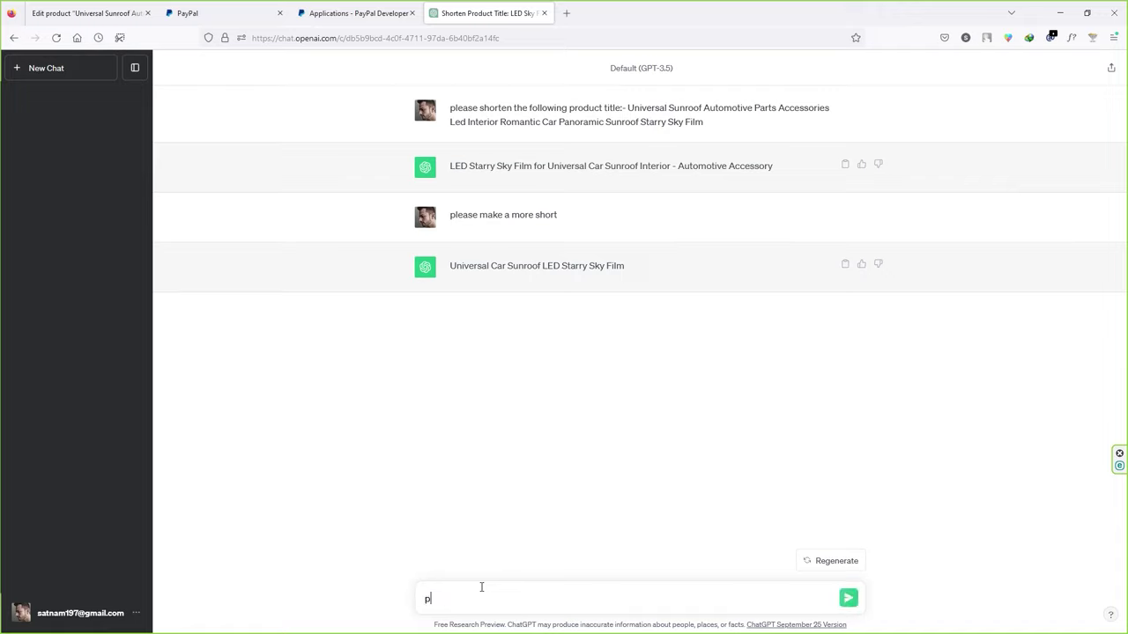
text(lease write product description on this title:-)
key(ctrl+v)
key(Return)
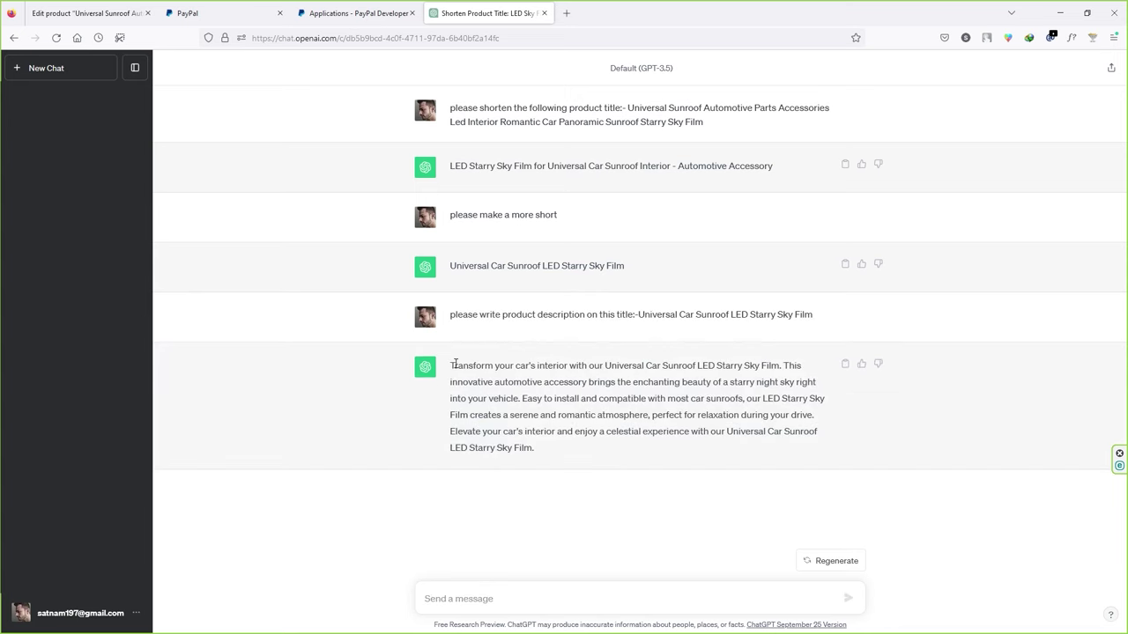
drag(451, 365, 539, 453)
click(537, 453)
Request a 300-word description and select the whole reply for copying
click(500, 599)
text(4)
key(BackSpace)
text(write 300)
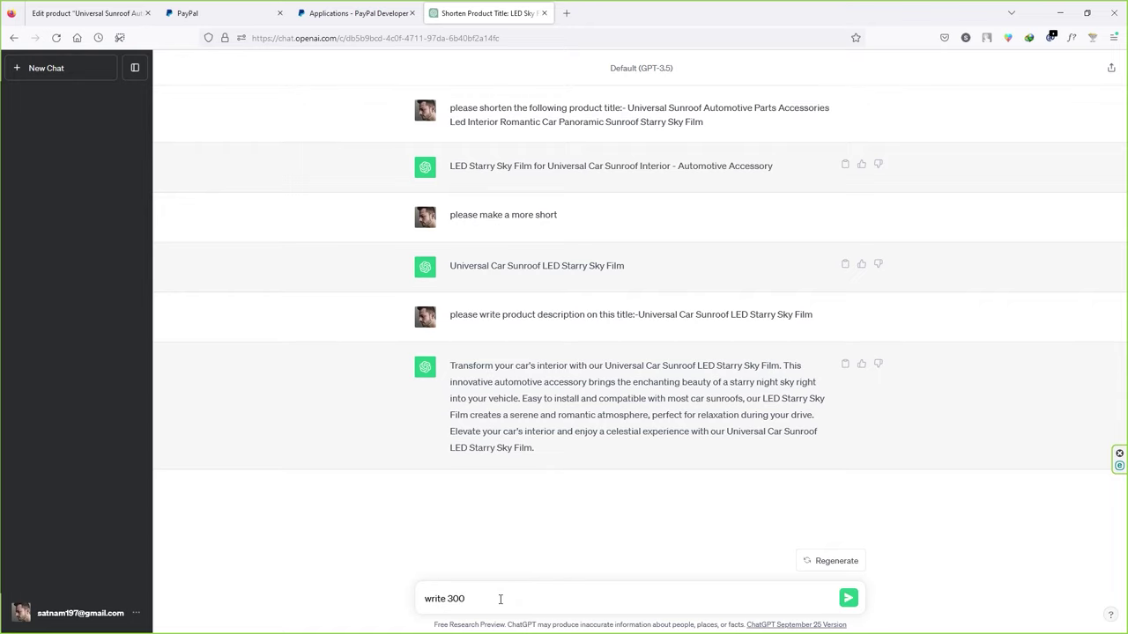
text( words descripti)
text(on)
key(Return)
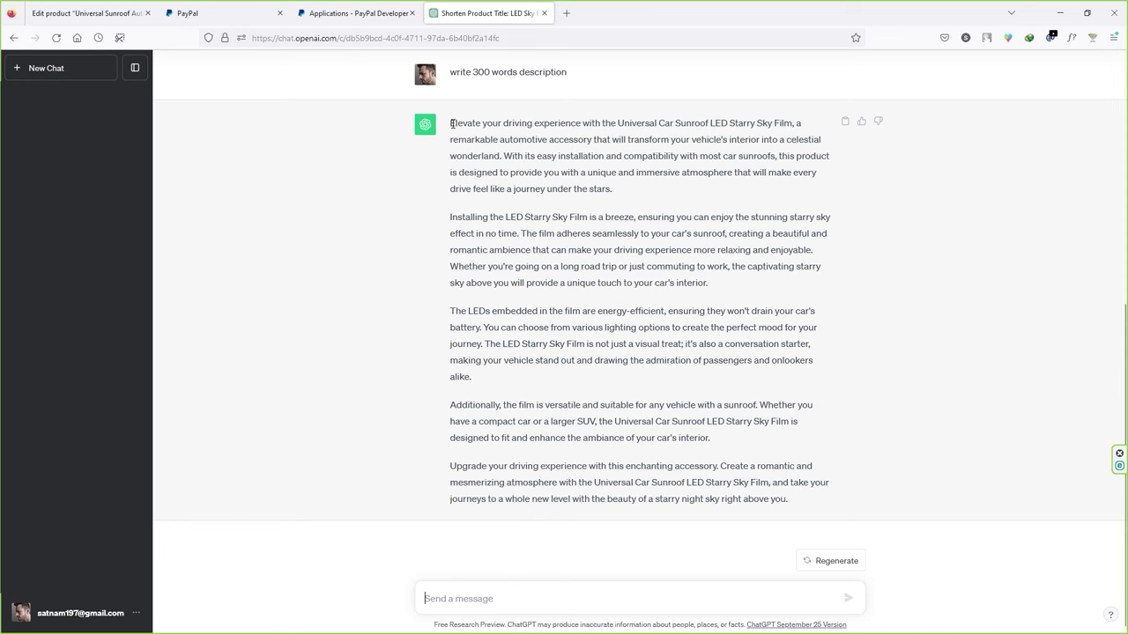
drag(450, 123, 799, 511)
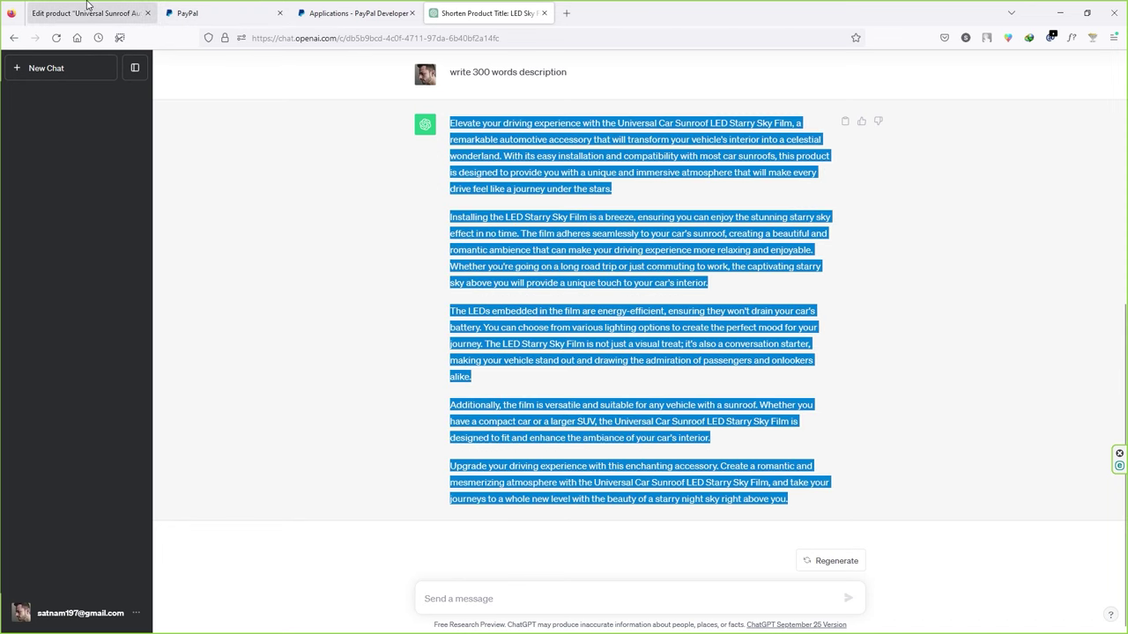
Replace the old title heading in the description with ChatGPT's five-paragraph text, then select 'Universal Car Sunroof LED' in the title
click(86, 13)
drag(756, 328, 113, 316)
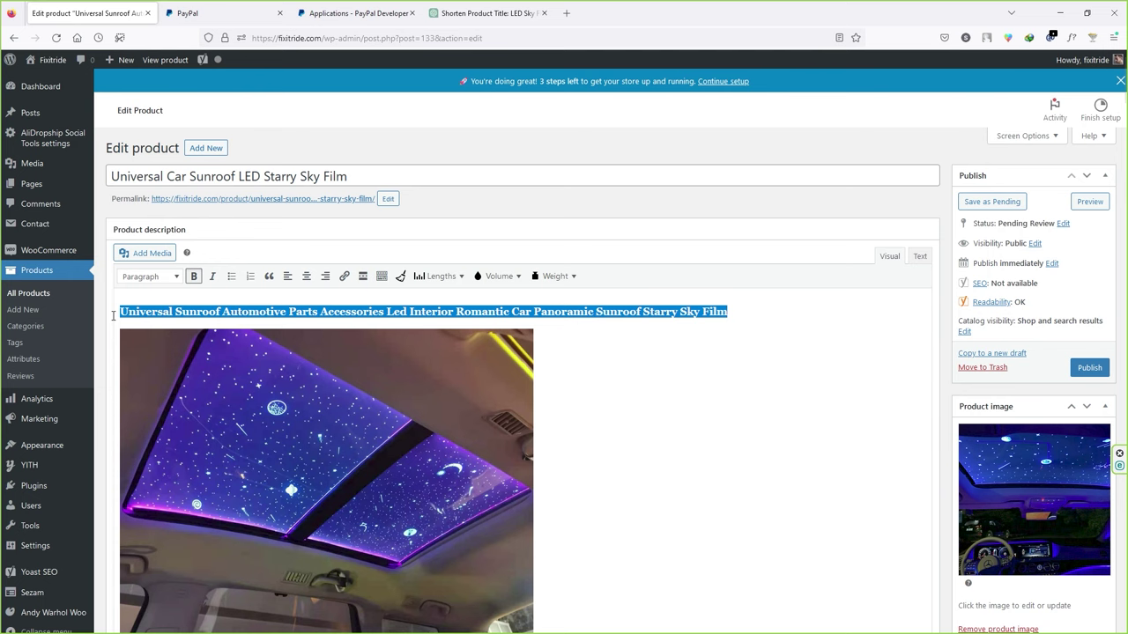
key(BackSpace)
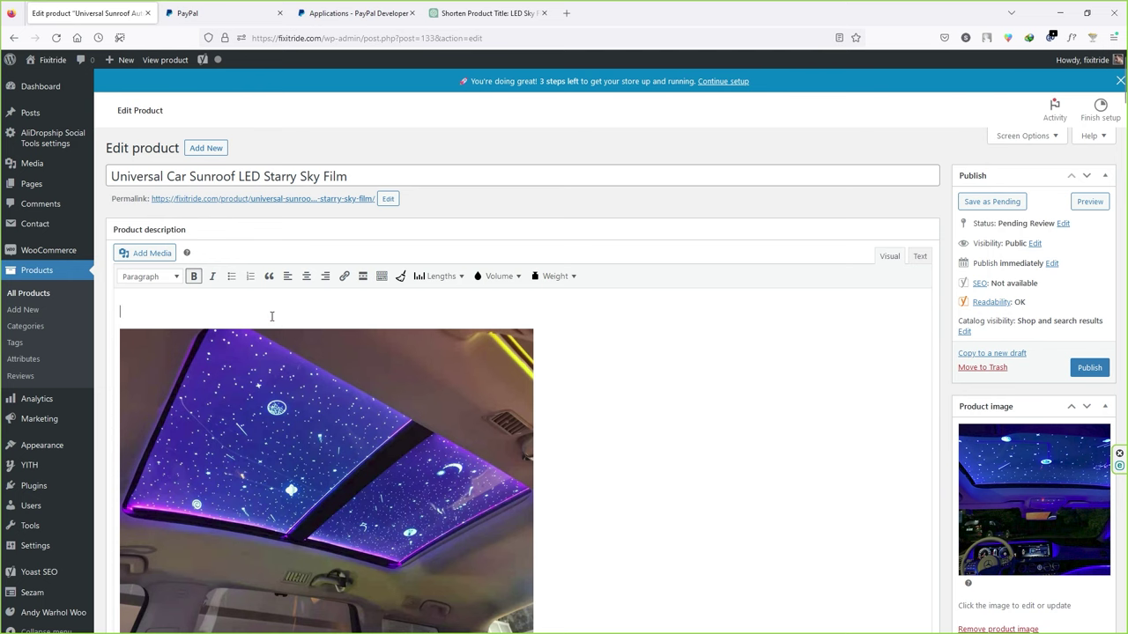
key(ctrl+v)
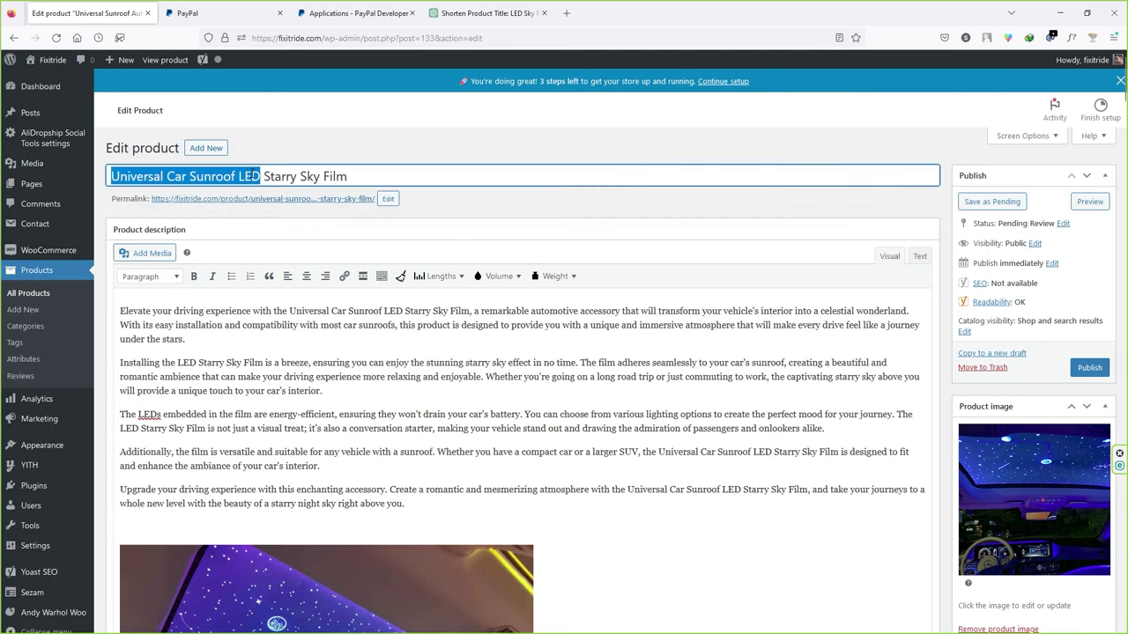
click(140, 178)
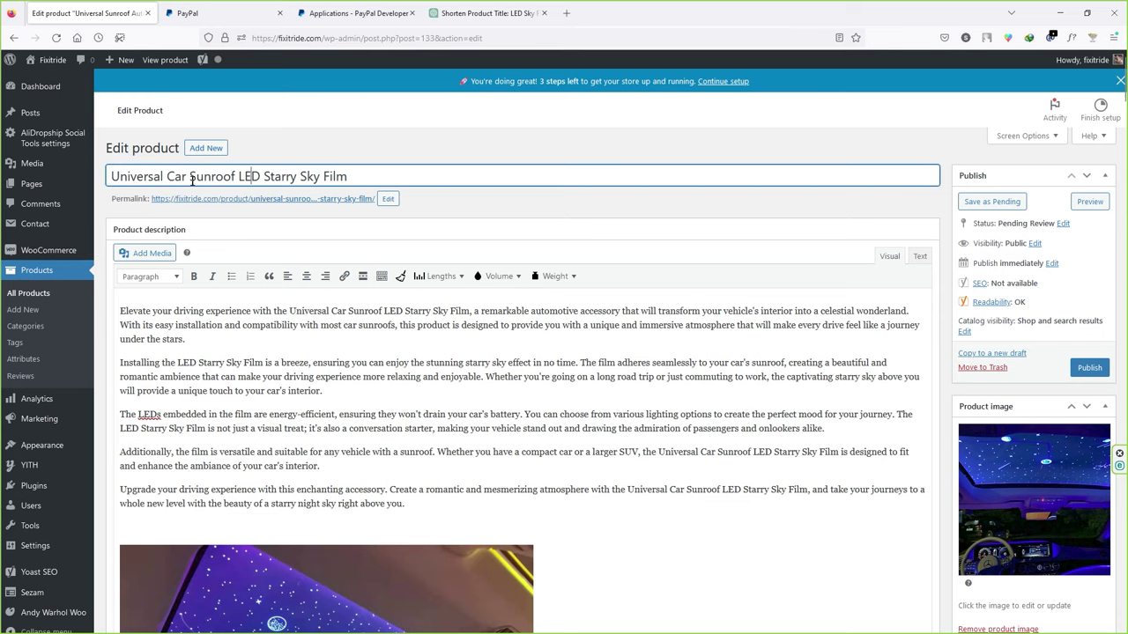
drag(260, 176, 102, 176)
key(ctrl+c)
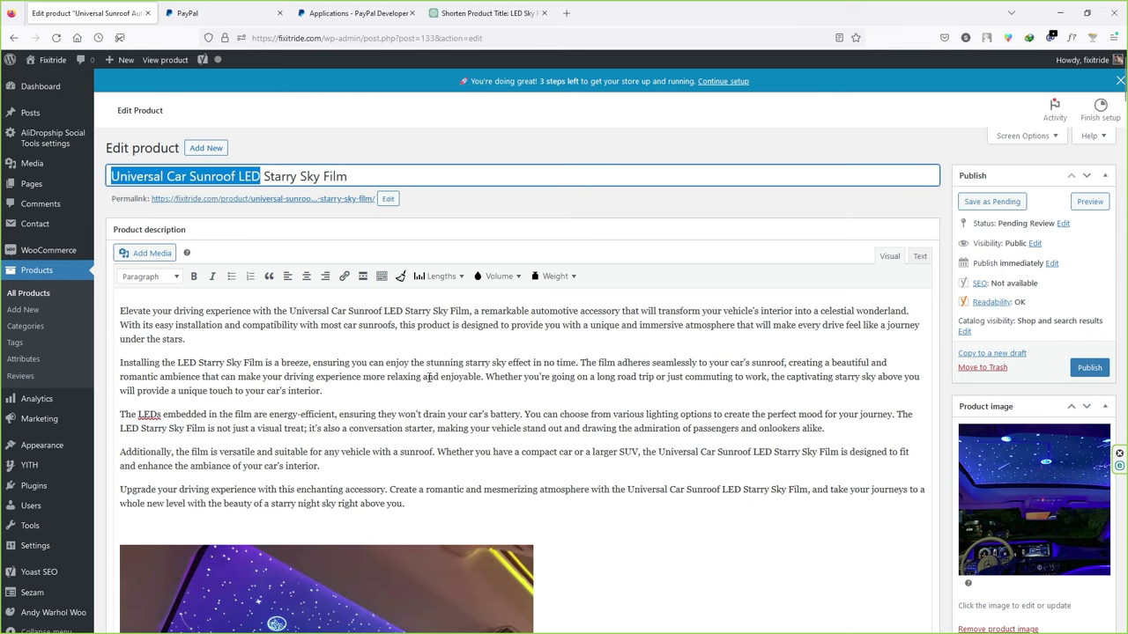
Set the Yoast focus keyphrase to 'Universal Car Sunroof LED'
scroll(429, 377, down, 20)
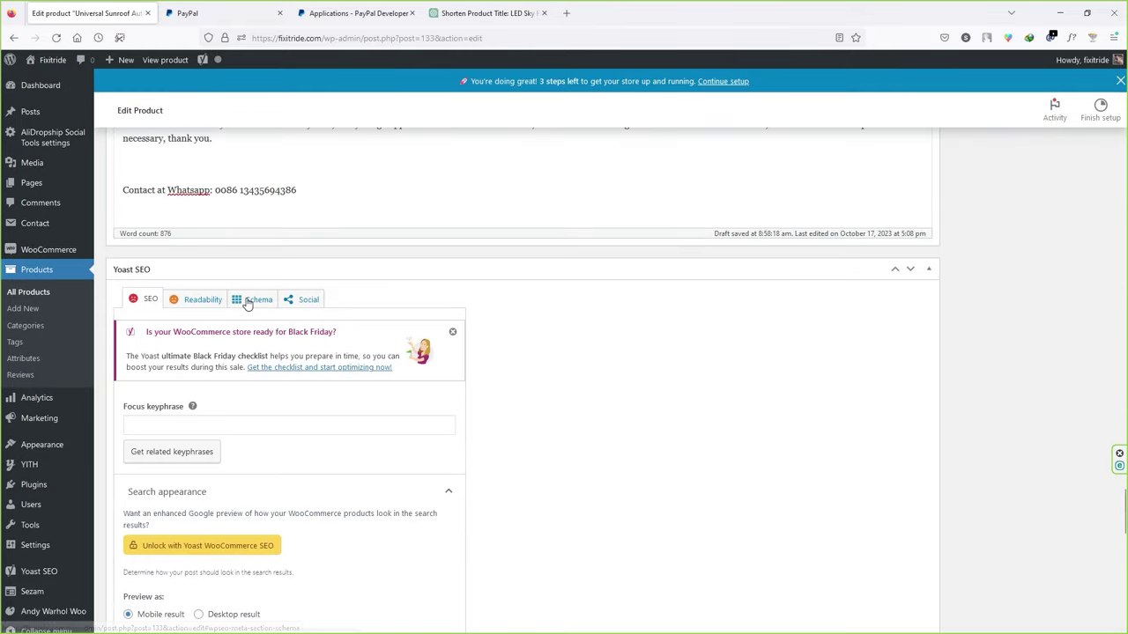
scroll(147, 272, down, 1)
click(194, 379)
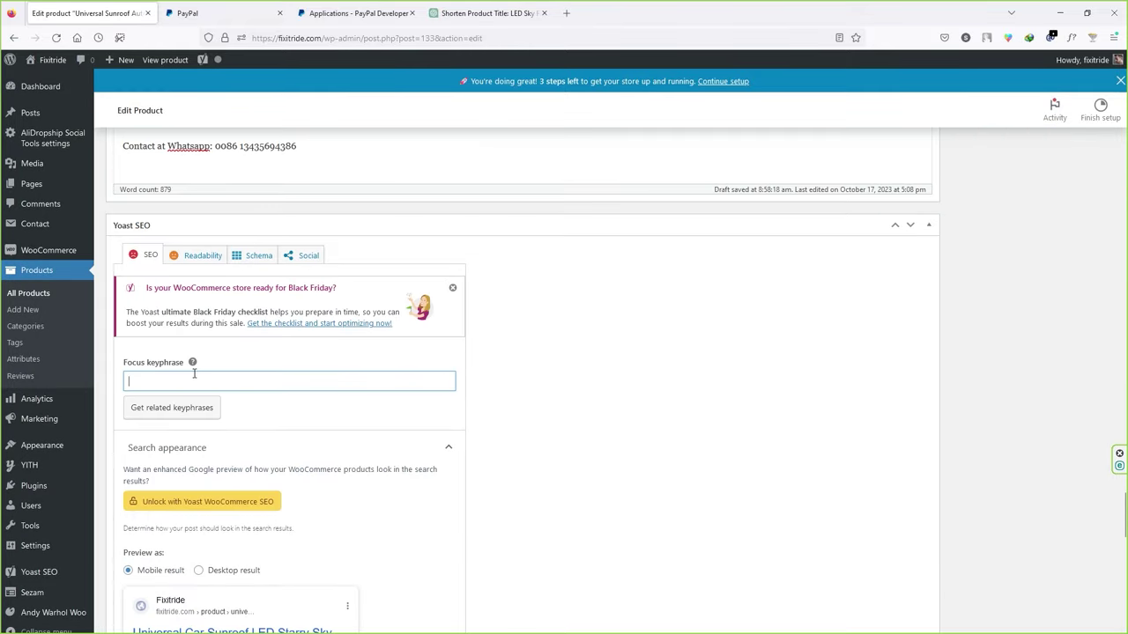
key(ctrl+v)
Replace the default SEO title variables with 'Universal Car Sunroof LED'
scroll(270, 387, down, 1)
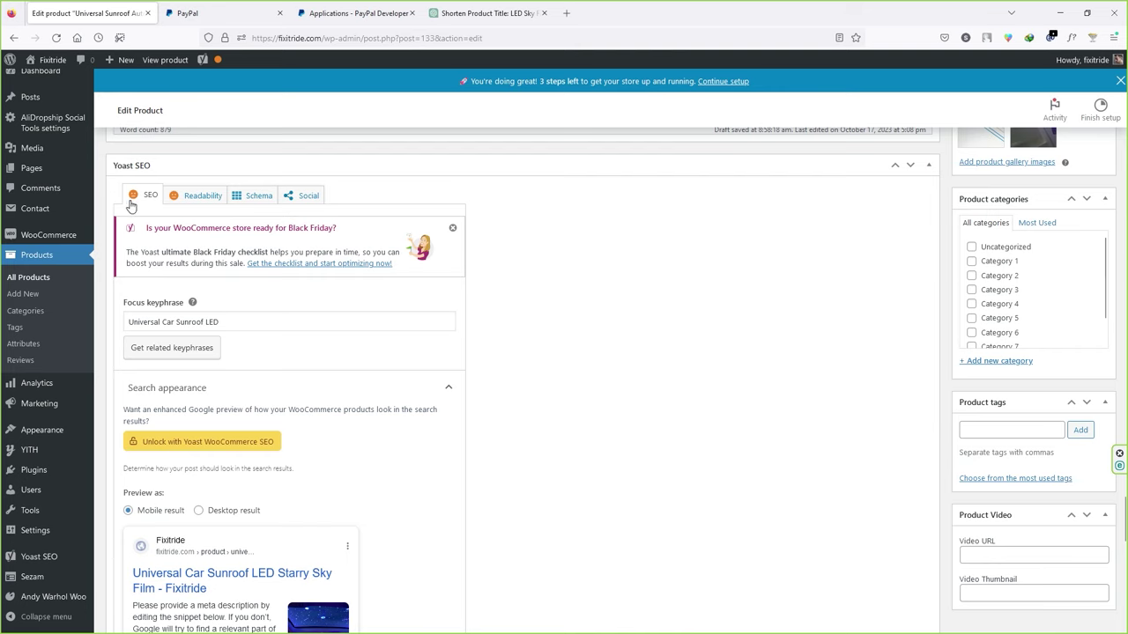
scroll(265, 391, down, 3)
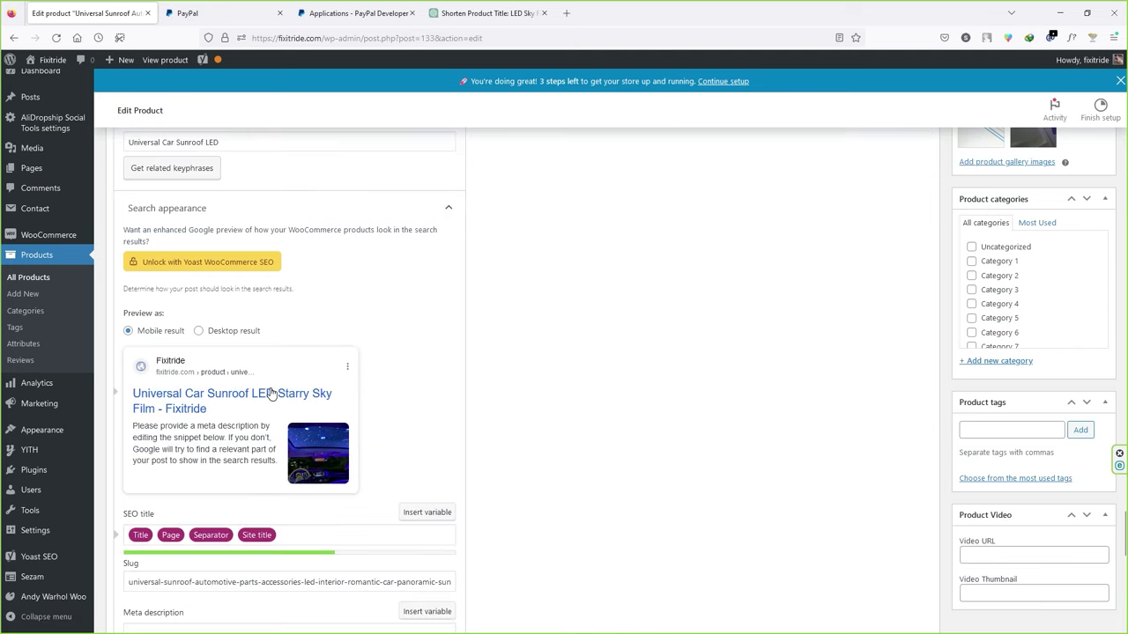
scroll(271, 393, down, 4)
click(331, 295)
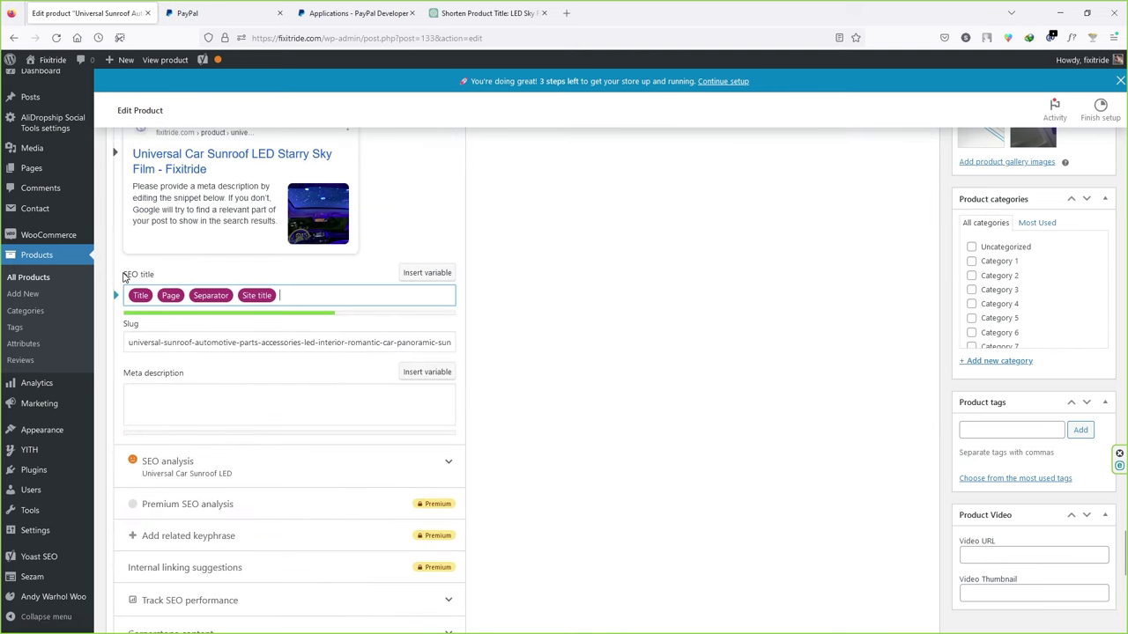
key(BackSpace)
key(BackSpace)
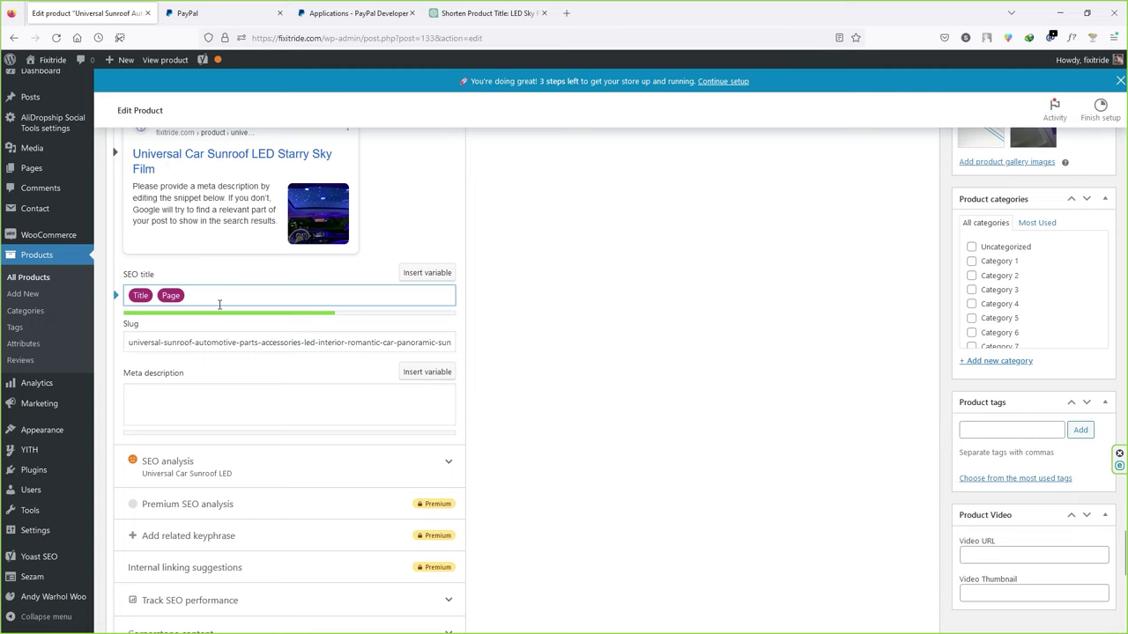
key(BackSpace)
key(BackSpace)
key(ctrl+v)
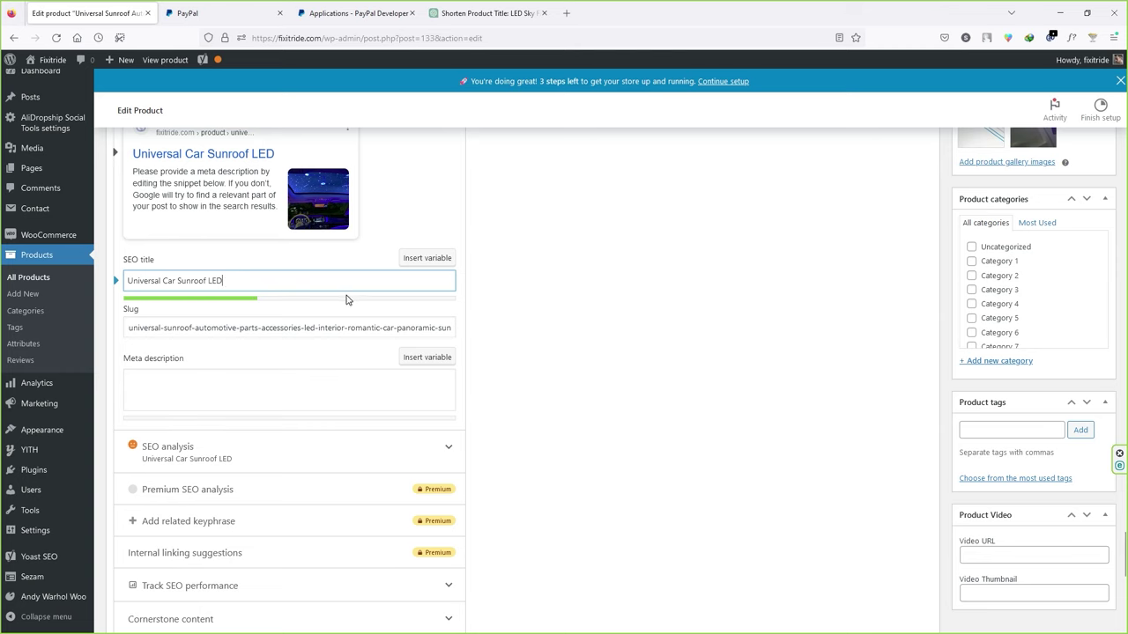
Shorten the product slug to universal-car-sunroof-led
scroll(212, 334, up, 2)
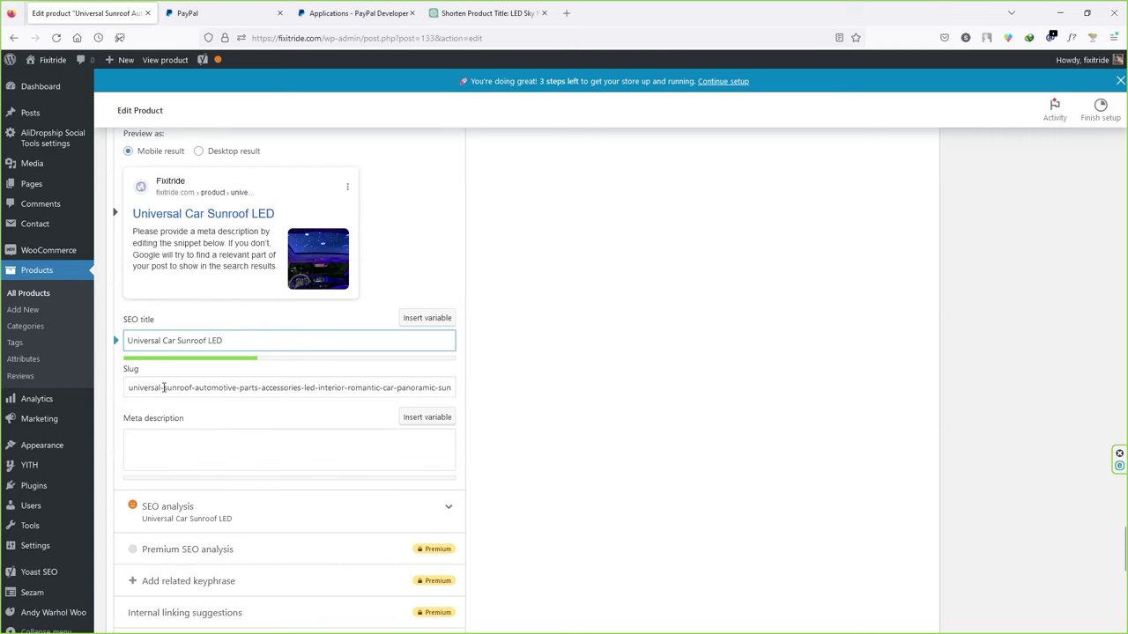
click(163, 388)
key(ctrl+a)
text(universal-car-panoramic-sunroof-starry-sky-film)
key(BackSpace)
drag(178, 387, 262, 388)
text(led)
key(Tab)
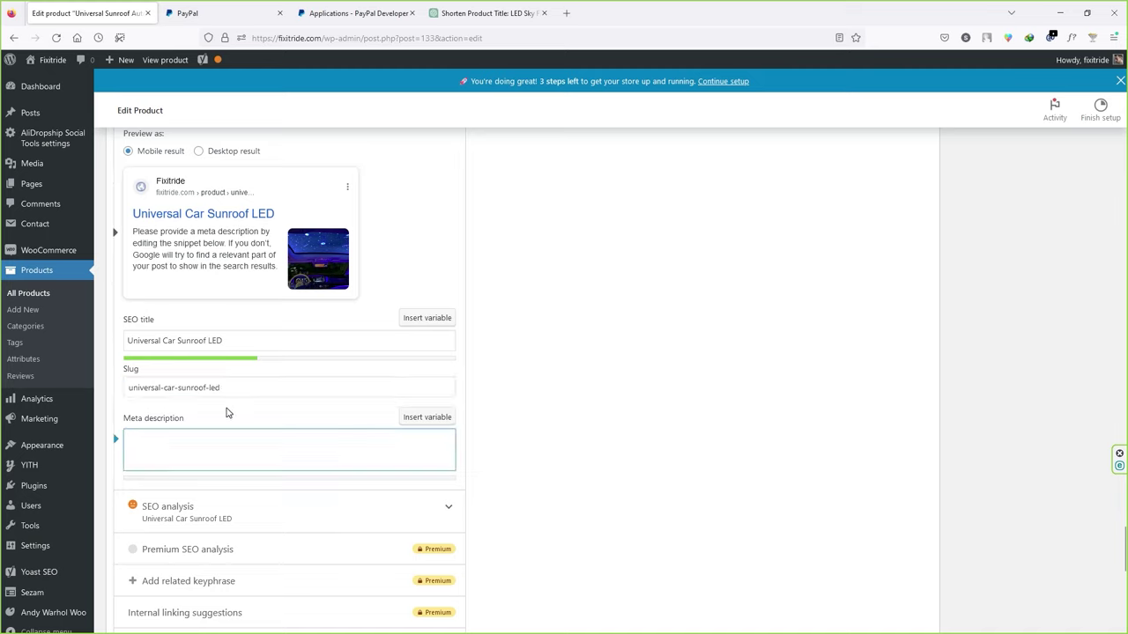
Fill the meta description with the product name plus the installation sentence from the description
key(ctrl+v)
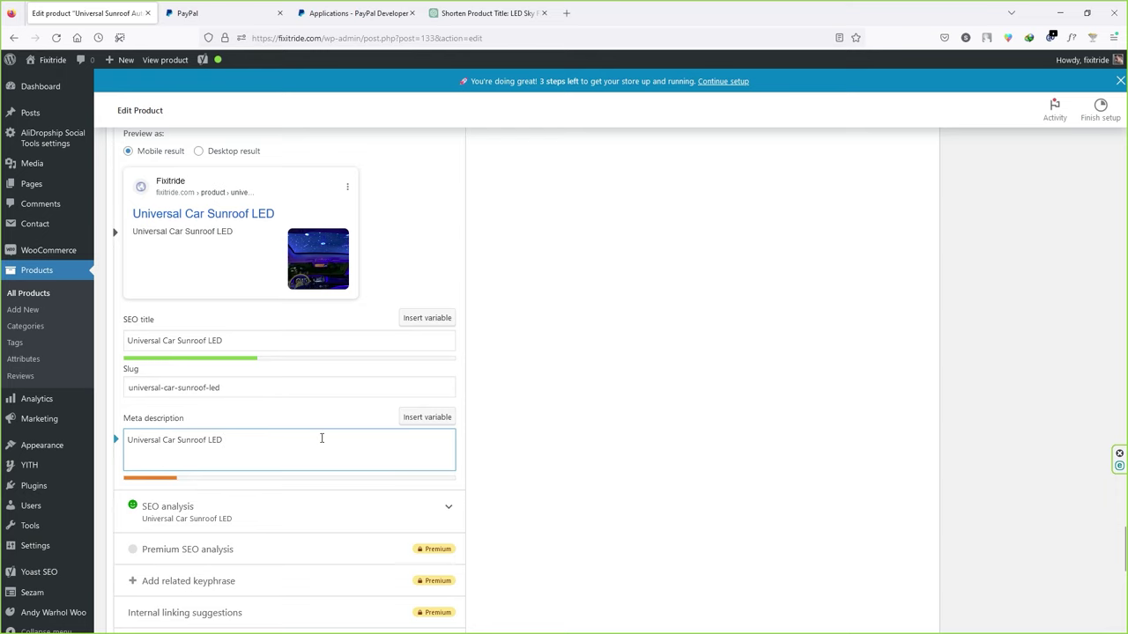
scroll(1049, 453, up, 5)
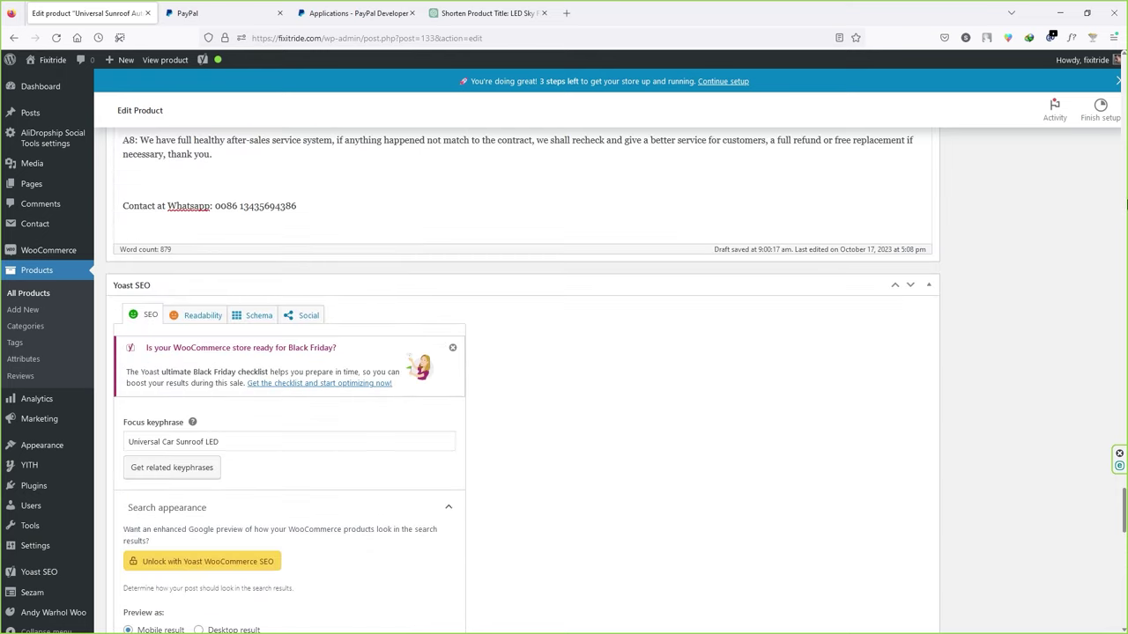
scroll(1014, 340, up, 10)
scroll(308, 327, up, 8)
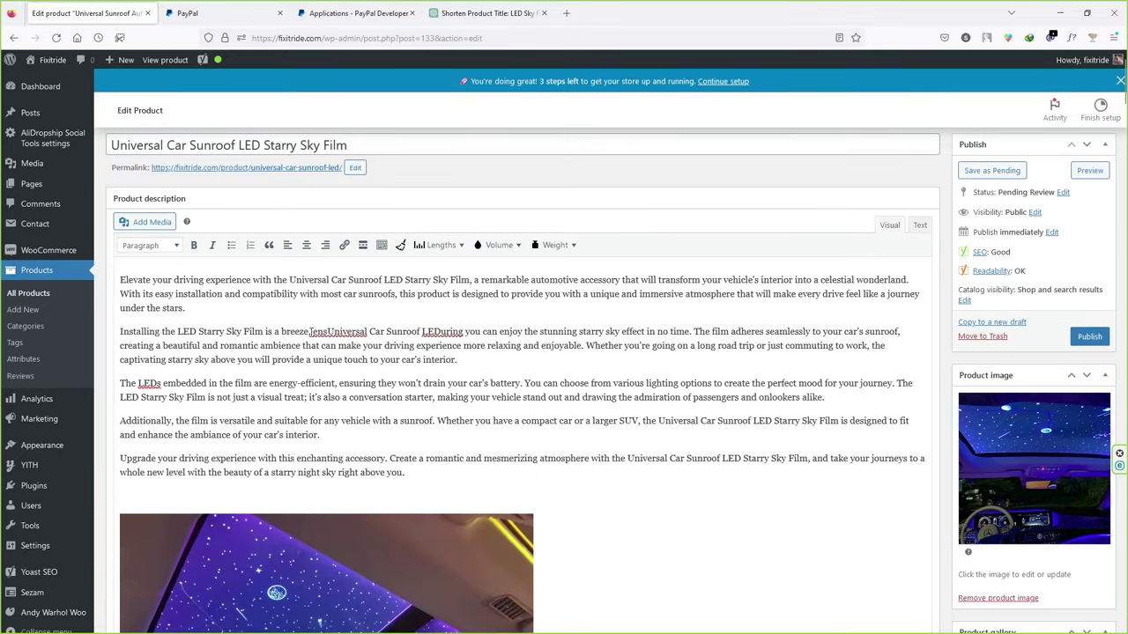
drag(120, 331, 692, 332)
scroll(262, 398, down, 15)
click(306, 380)
text(is a breeze, ensUniversal Car Sunroof LEDuring you can enjoy the stunning starry sky effect in no time.)
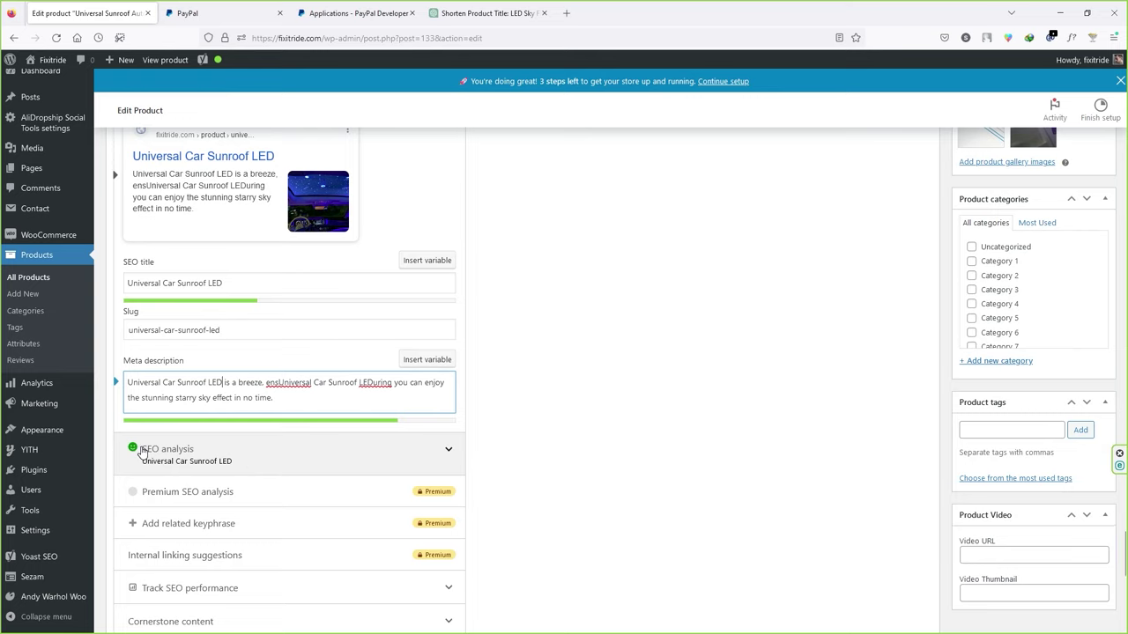
scroll(559, 453, up, 15)
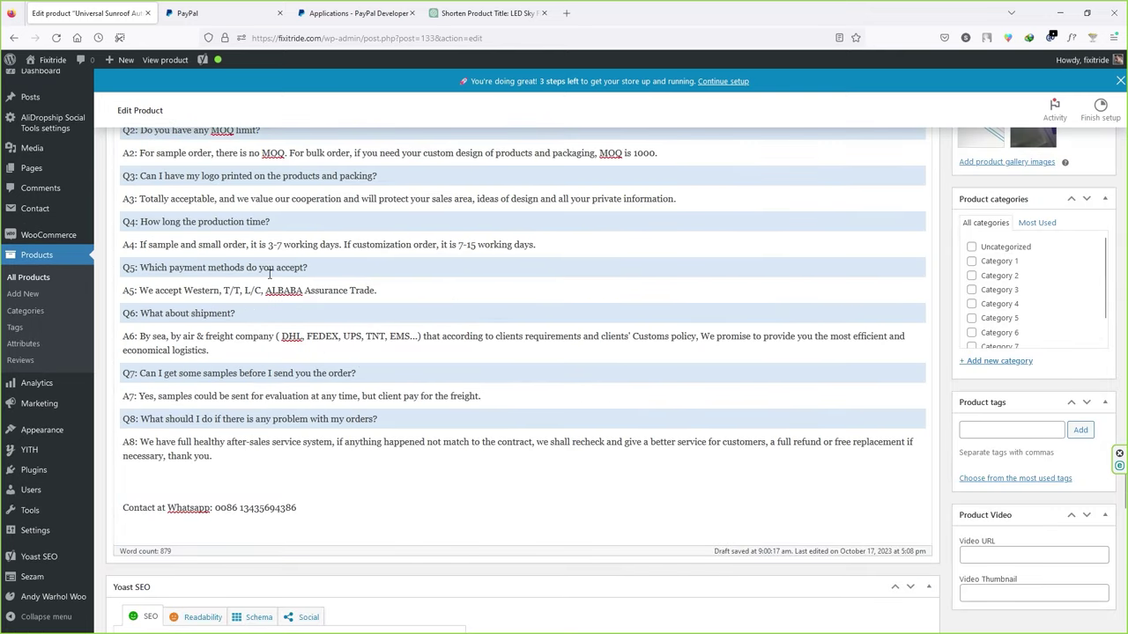
Remove the 2017 exhibitor photo from the product description
scroll(268, 274, up, 3)
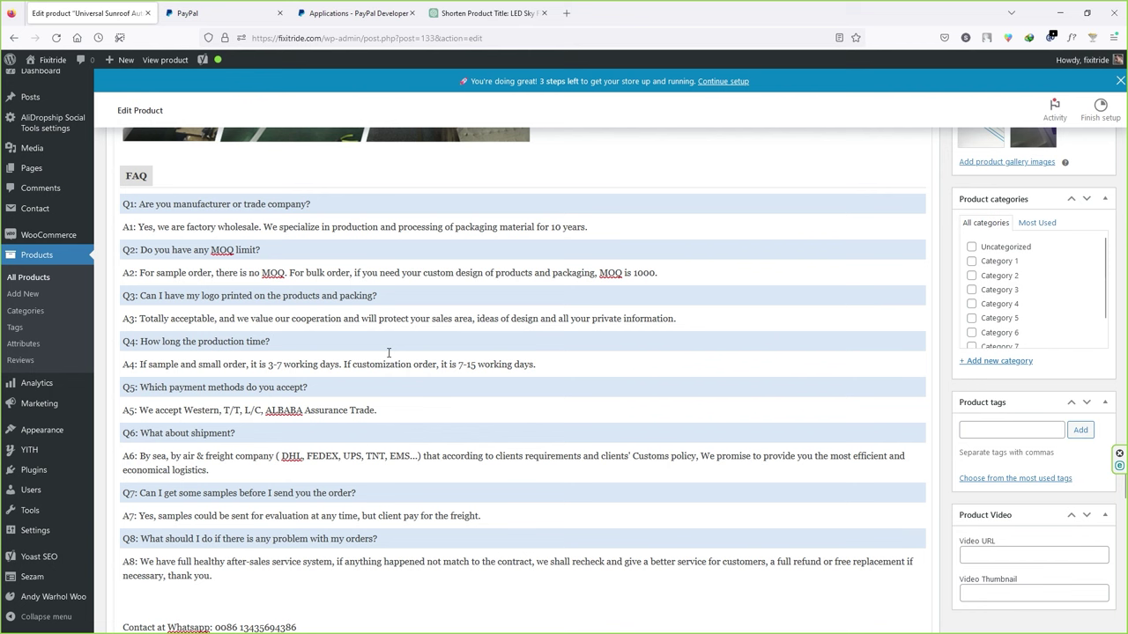
scroll(389, 352, up, 7)
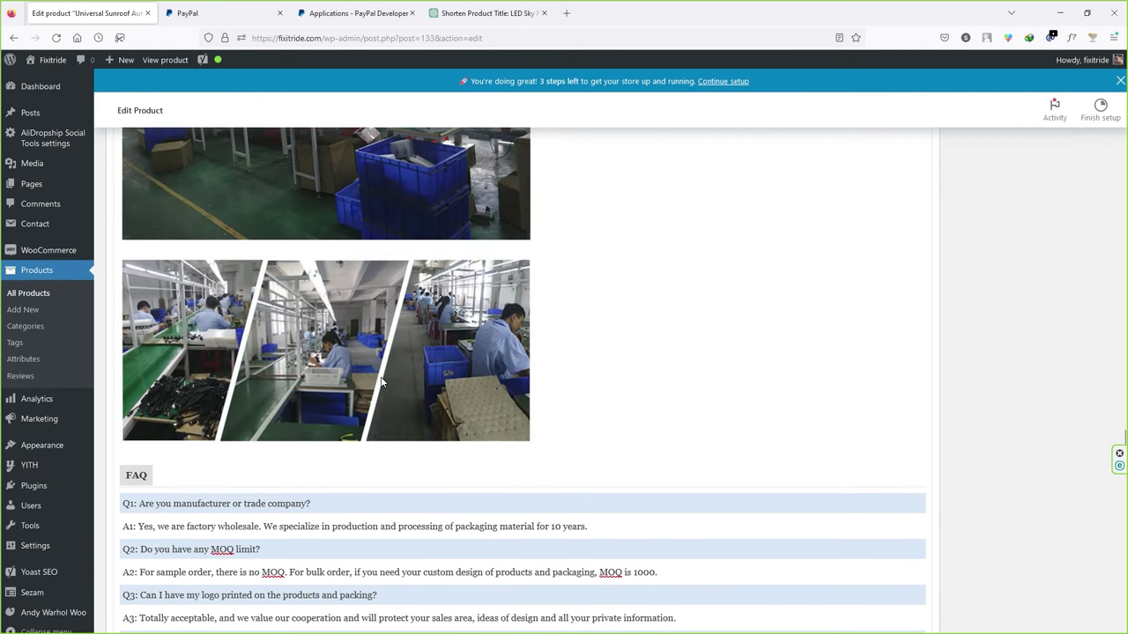
scroll(382, 381, down, 3)
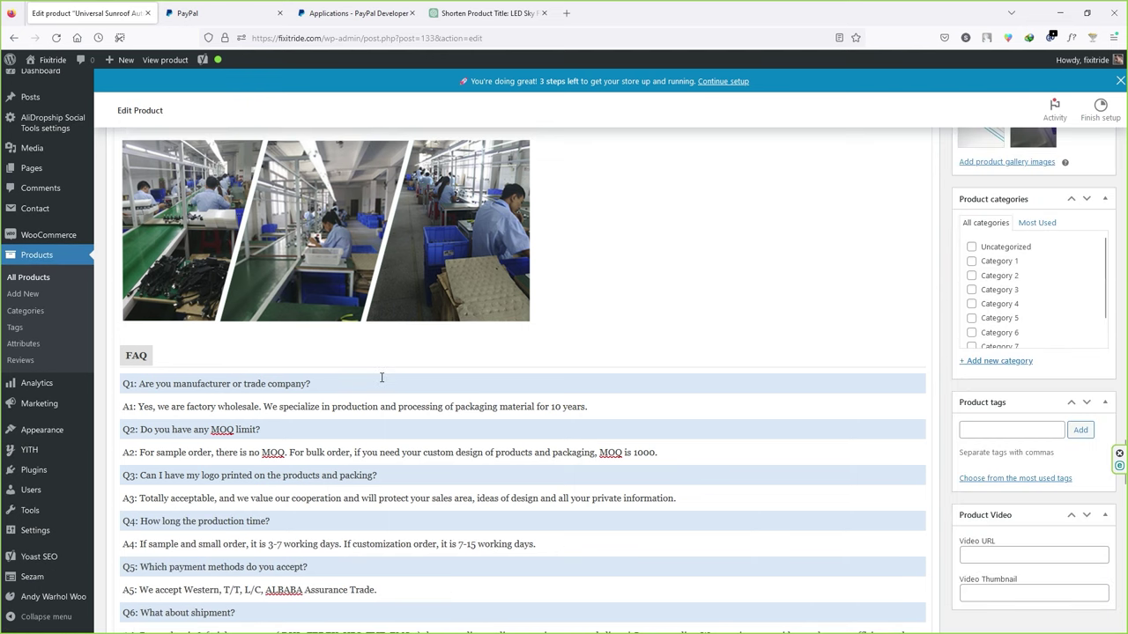
scroll(351, 438, down, 3)
scroll(351, 438, up, 6)
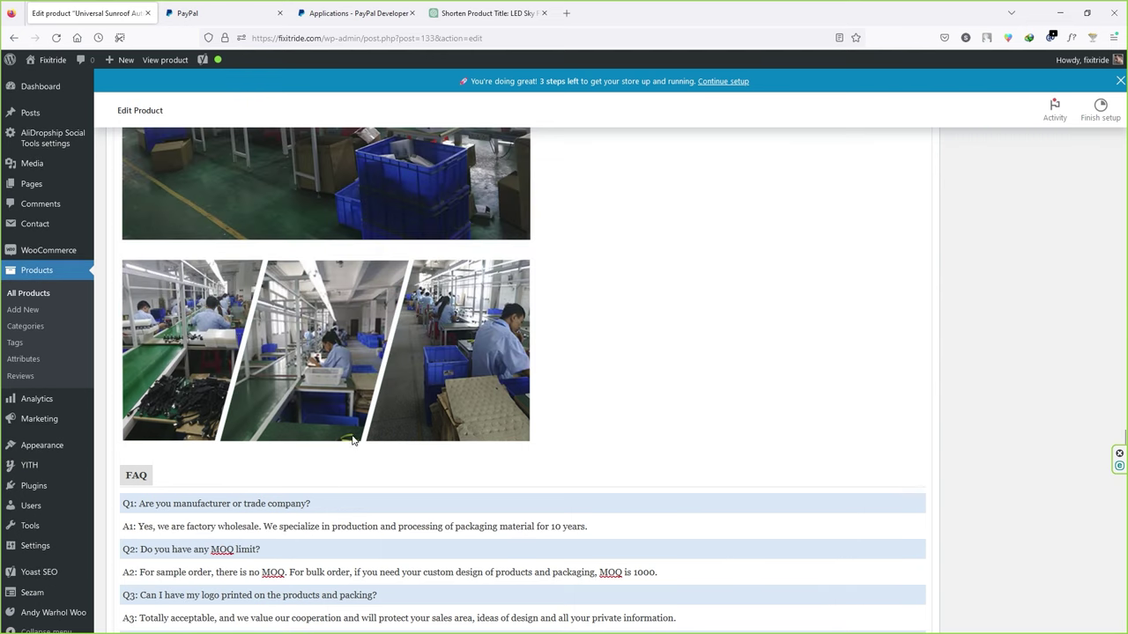
scroll(174, 358, down, 4)
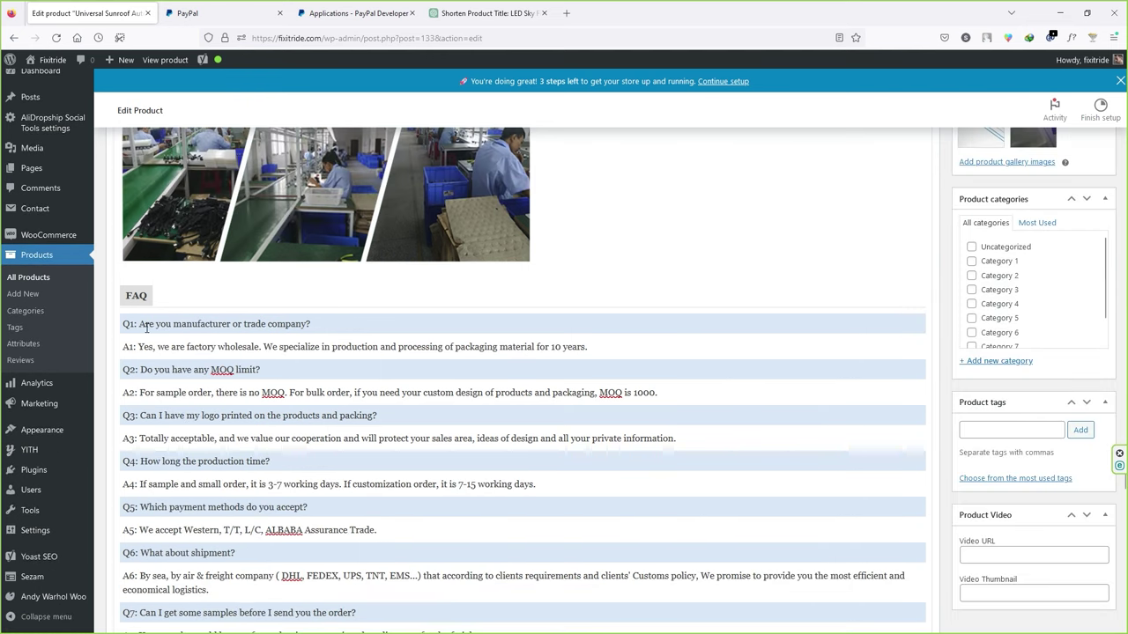
scroll(177, 346, down, 3)
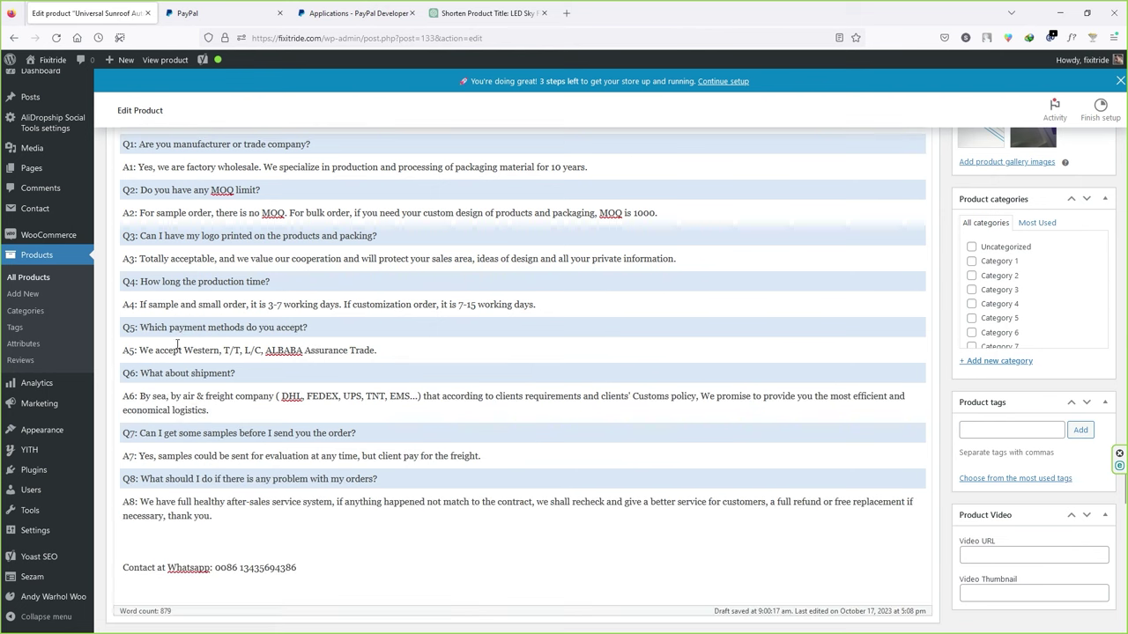
scroll(367, 352, up, 12)
click(460, 302)
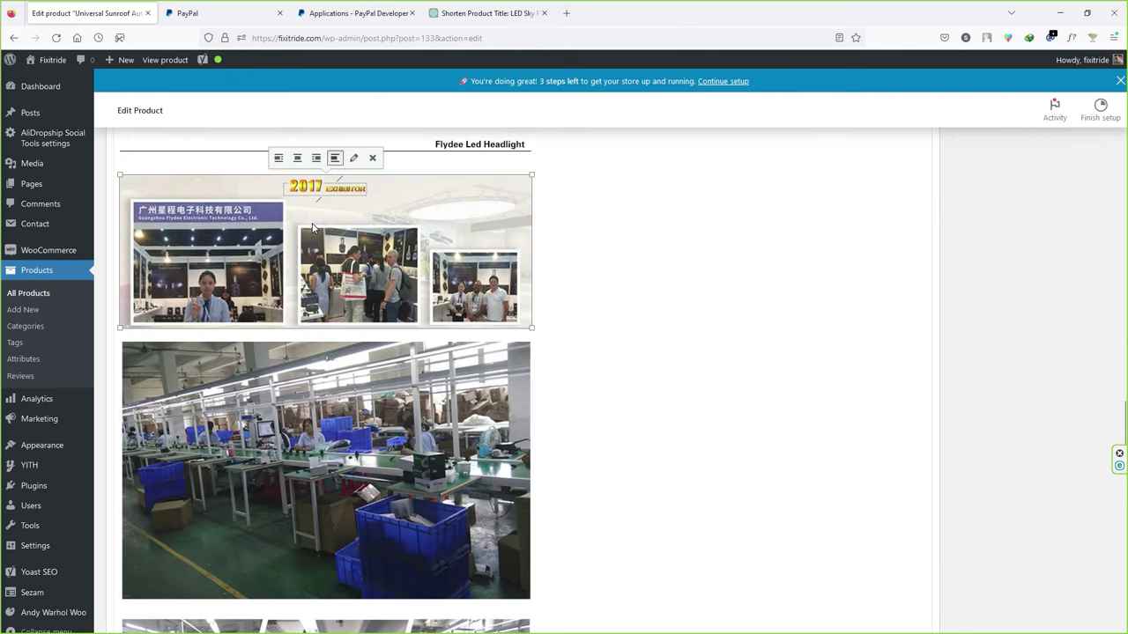
scroll(460, 302, up, 1)
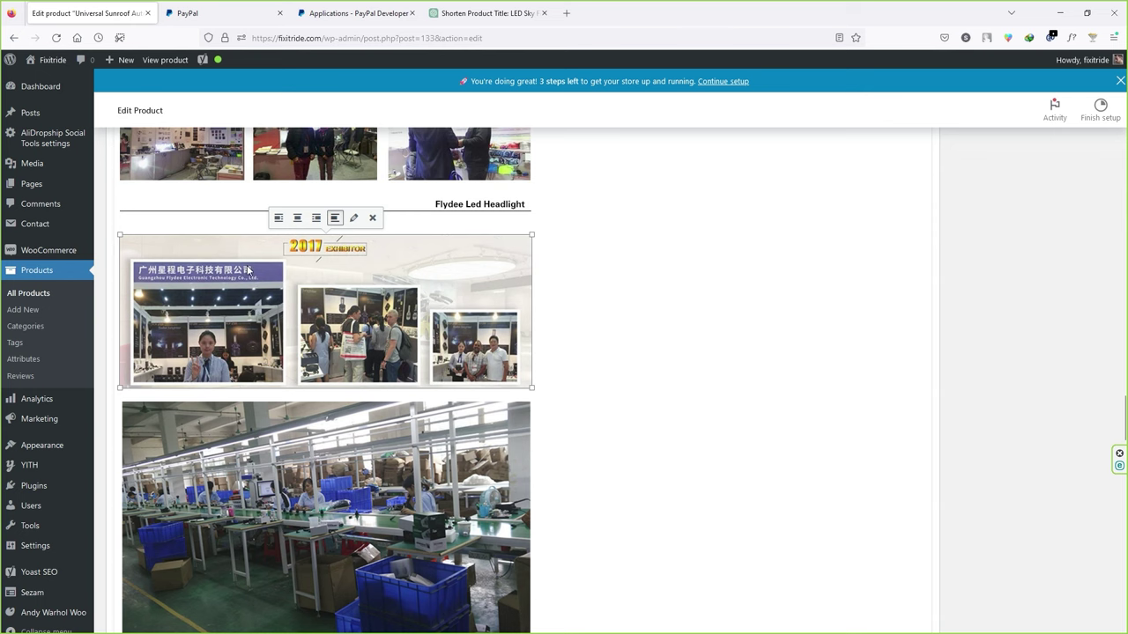
click(372, 218)
Delete the factory photos under the Flydee Led Headlight heading
key(Delete)
key(Delete)
scroll(435, 433, up, 10)
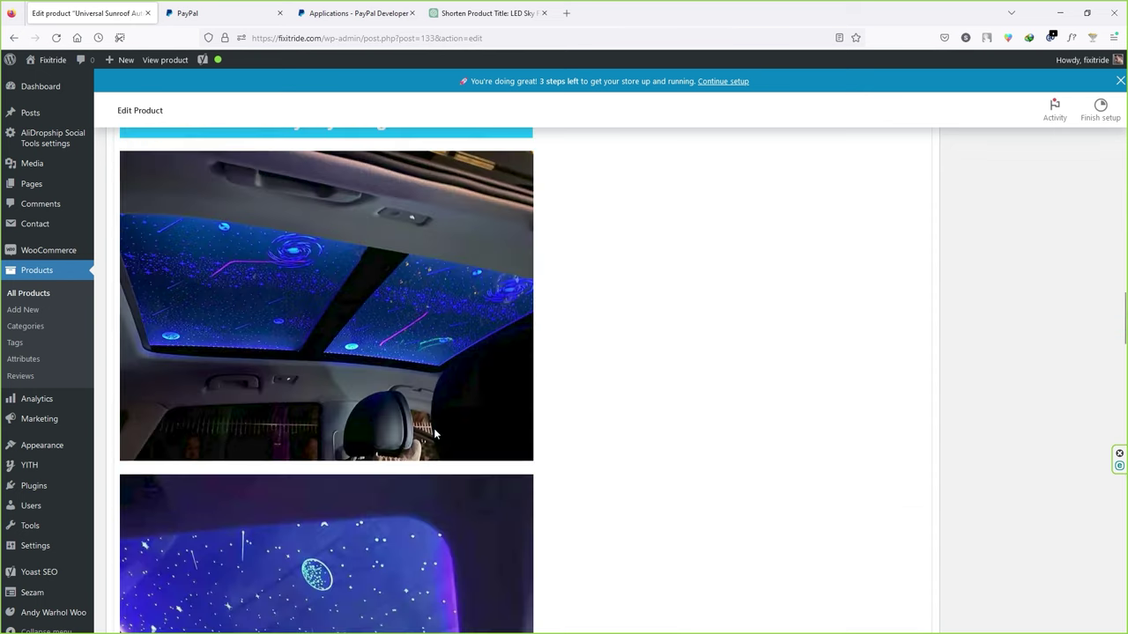
scroll(437, 436, up, 5)
scroll(414, 370, down, 4)
click(326, 234)
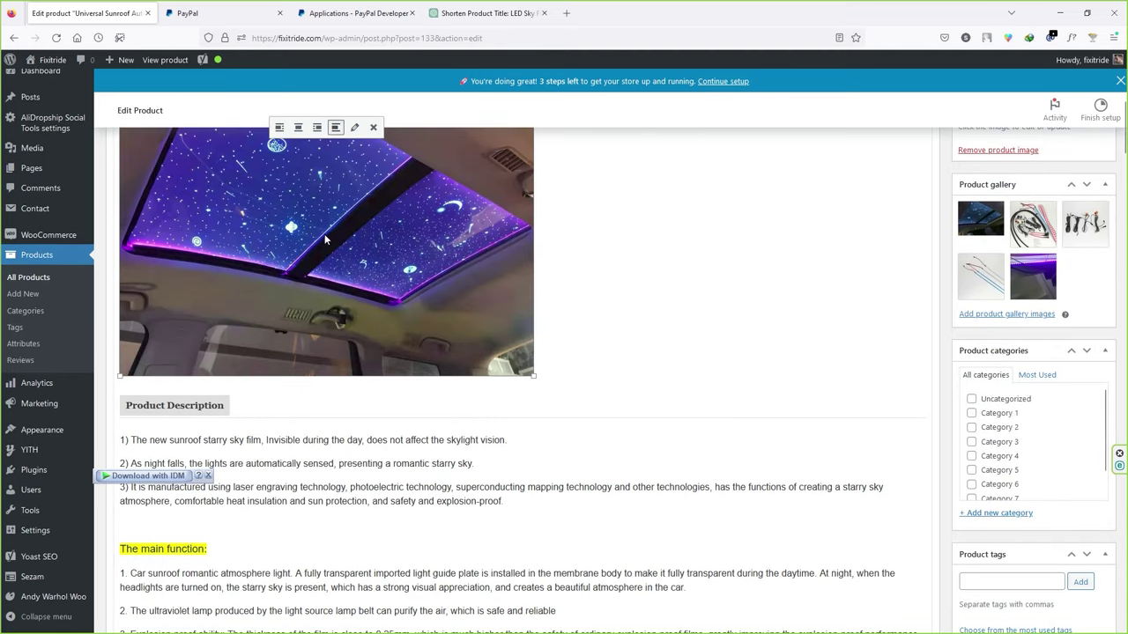
Set the first starry sunroof image's alternative text to 'Universal Car Sunroof LED'
click(354, 127)
triple_click(368, 124)
key(BackSpace)
key(super+v)
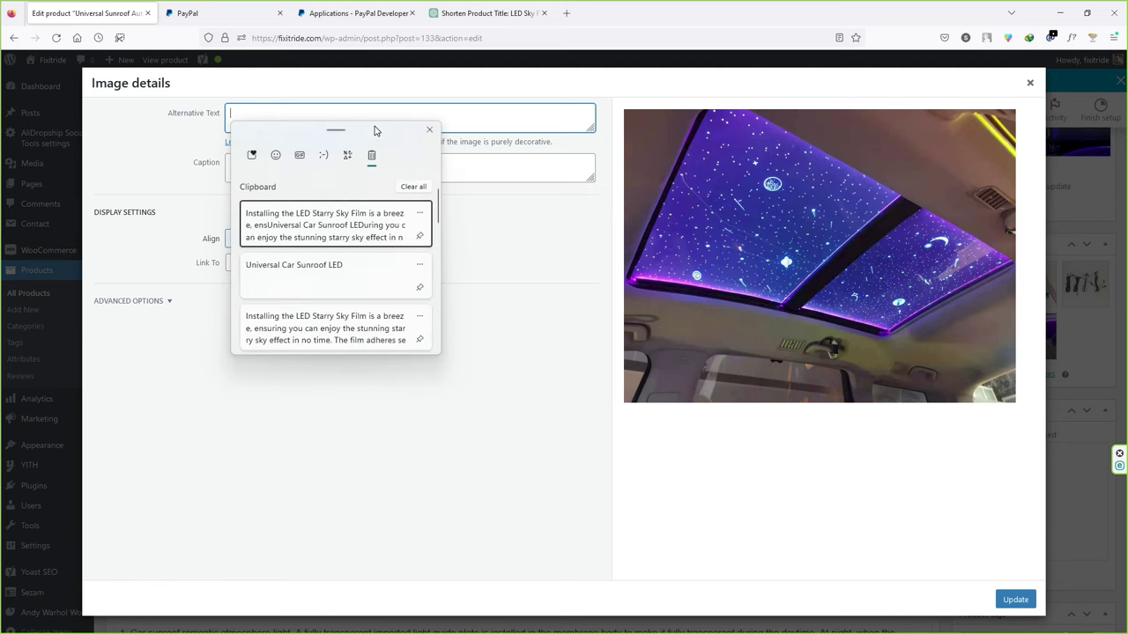
key(Down)
key(Return)
drag(323, 126, 233, 128)
key(ctrl+c)
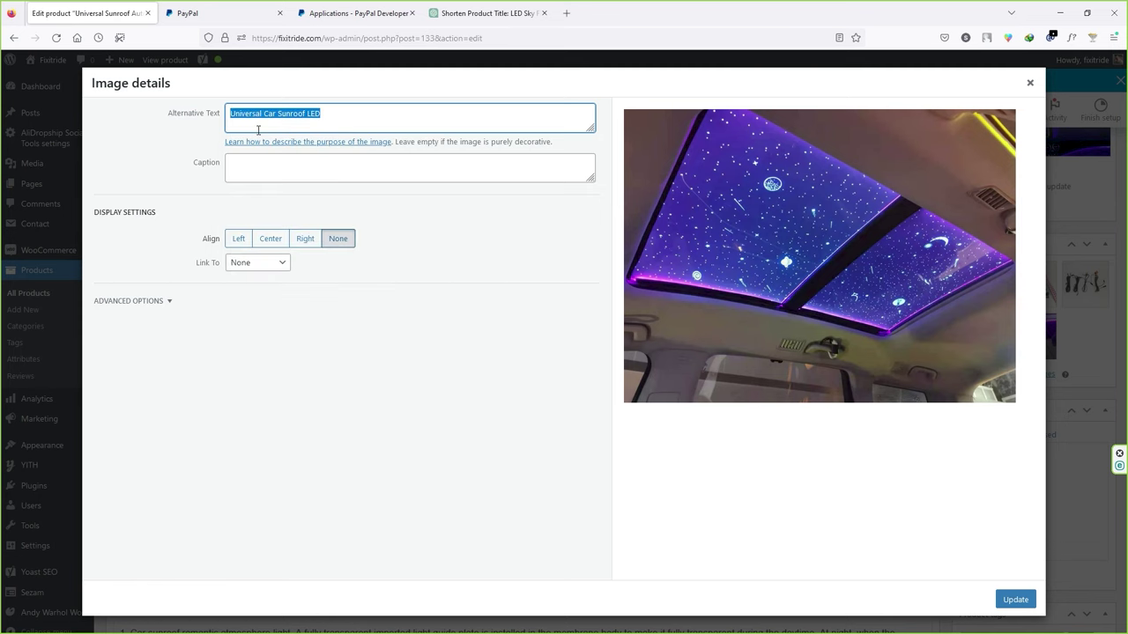
click(1015, 599)
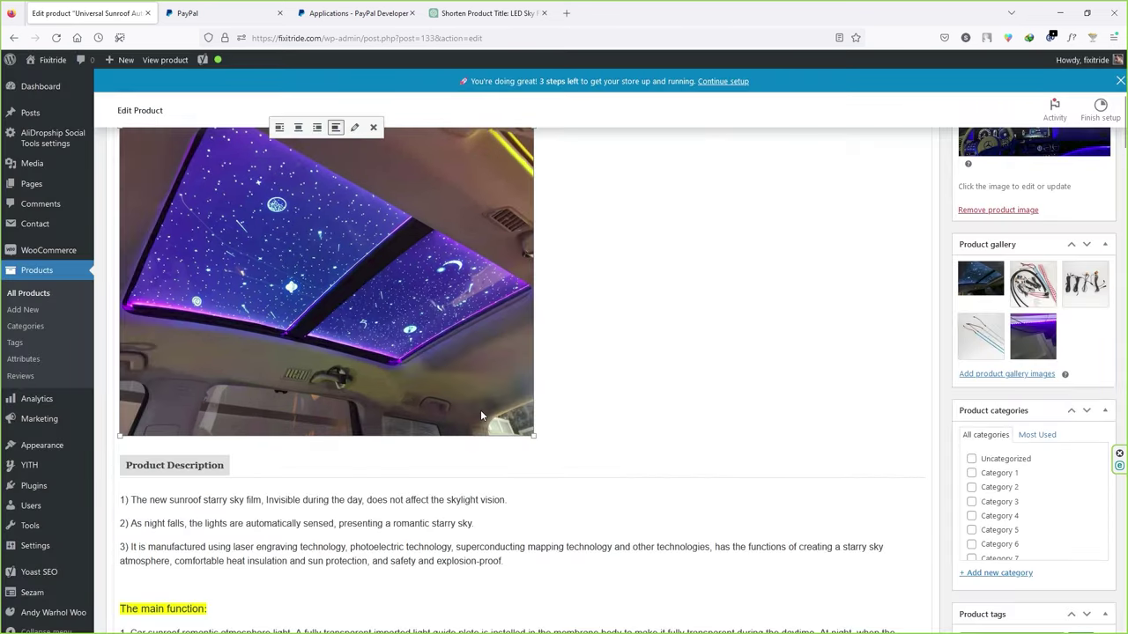
Give the next starry sunroof image the same alt text, 'Universal Car Sunroof LED'
scroll(481, 414, up, 4)
scroll(440, 405, down, 15)
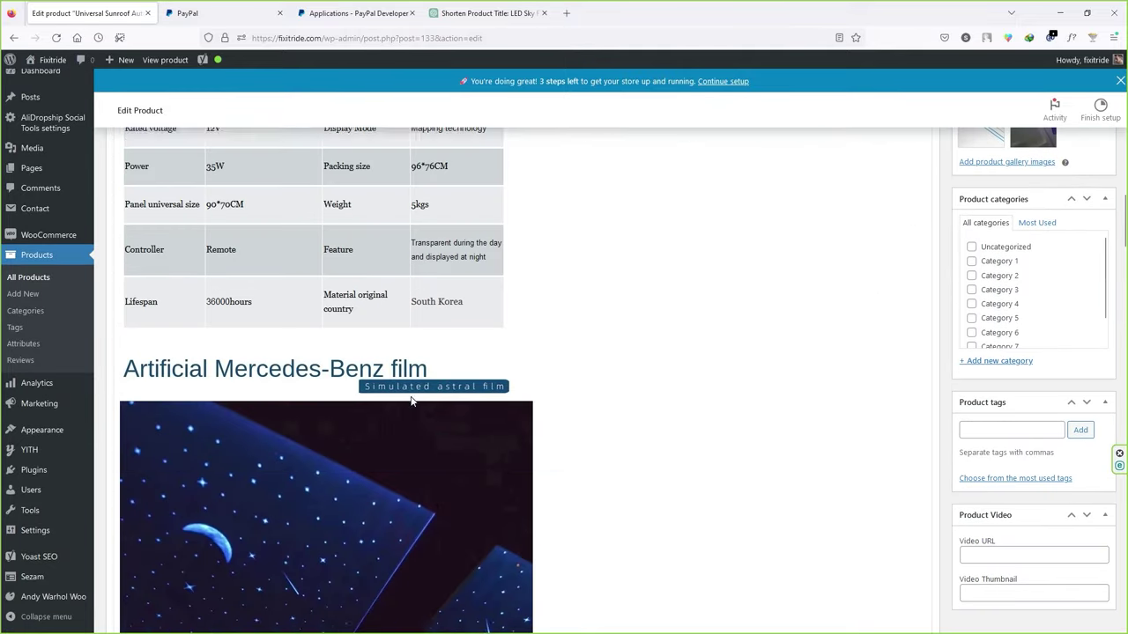
scroll(411, 400, down, 3)
click(326, 341)
click(355, 126)
key(ctrl+v)
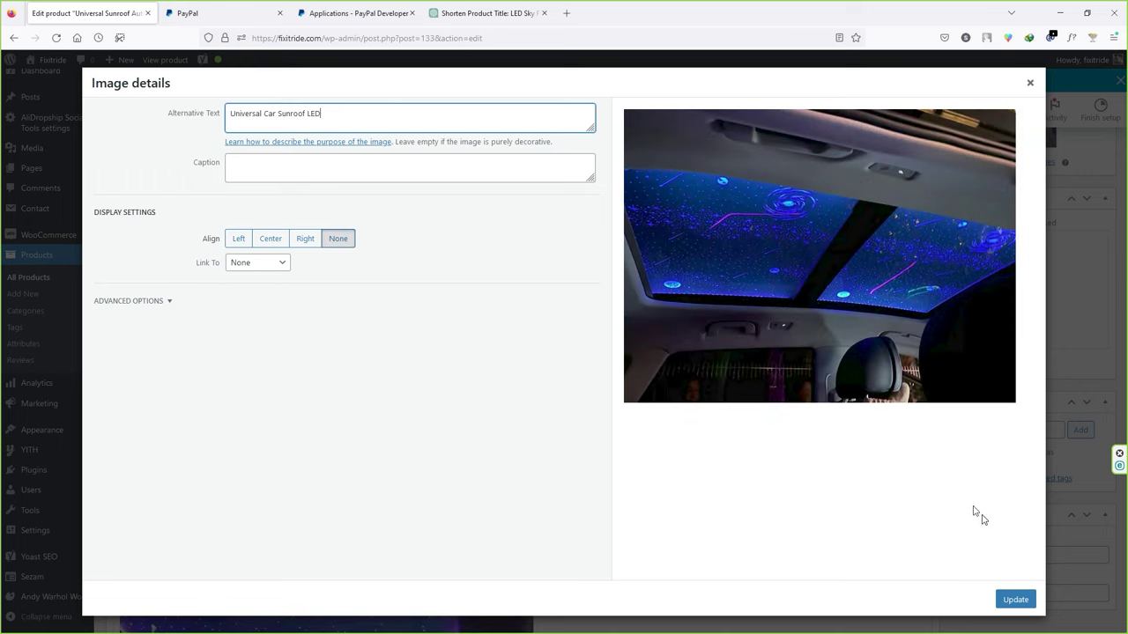
click(1014, 600)
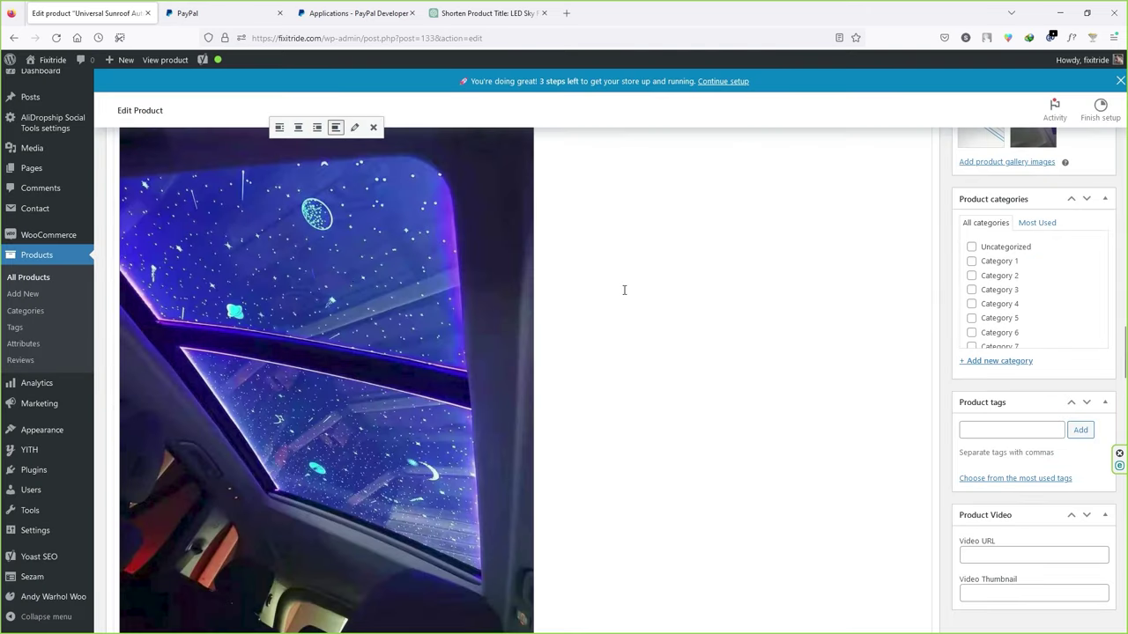
scroll(795, 337, up, 3)
scroll(792, 344, down, 10)
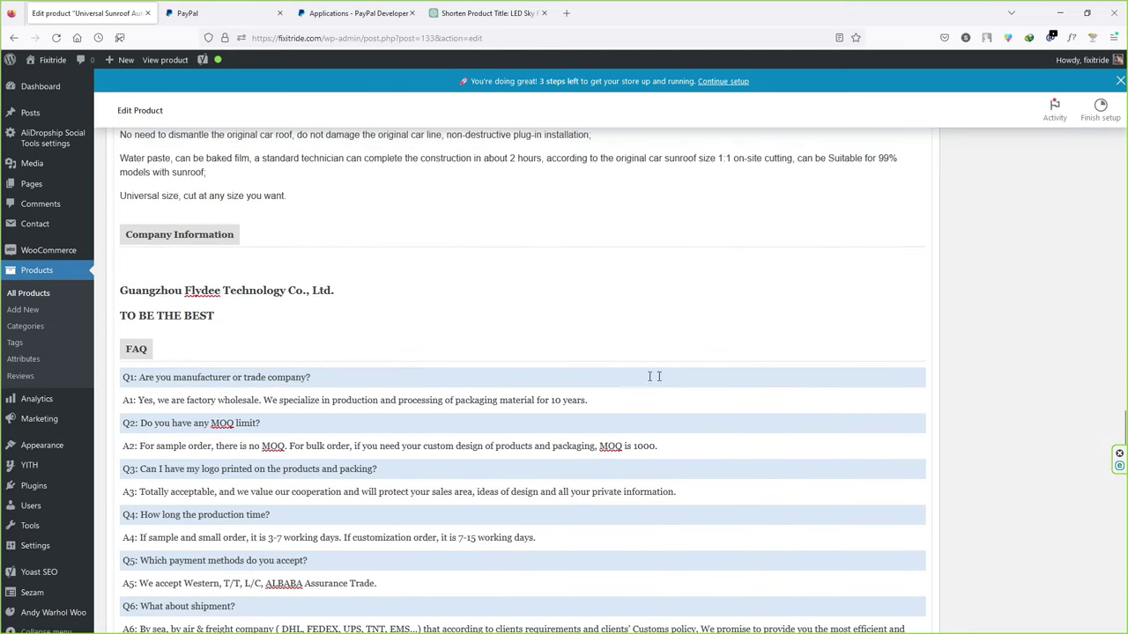
drag(1123, 436, 1122, 133)
scroll(986, 338, down, 10)
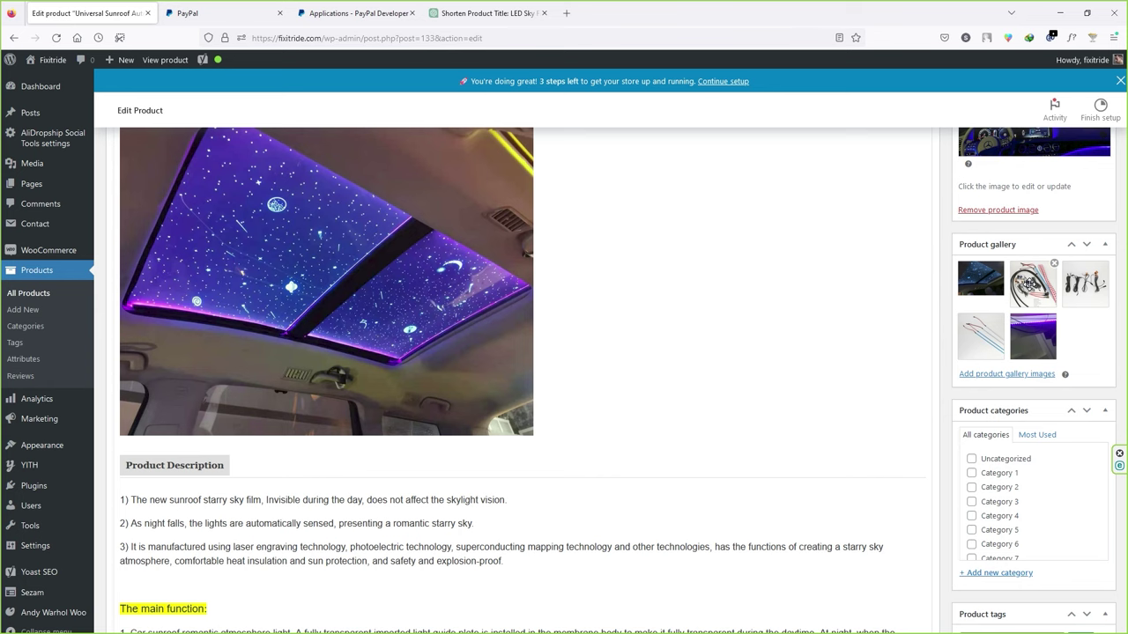
scroll(1031, 284, down, 2)
scroll(1001, 357, down, 2)
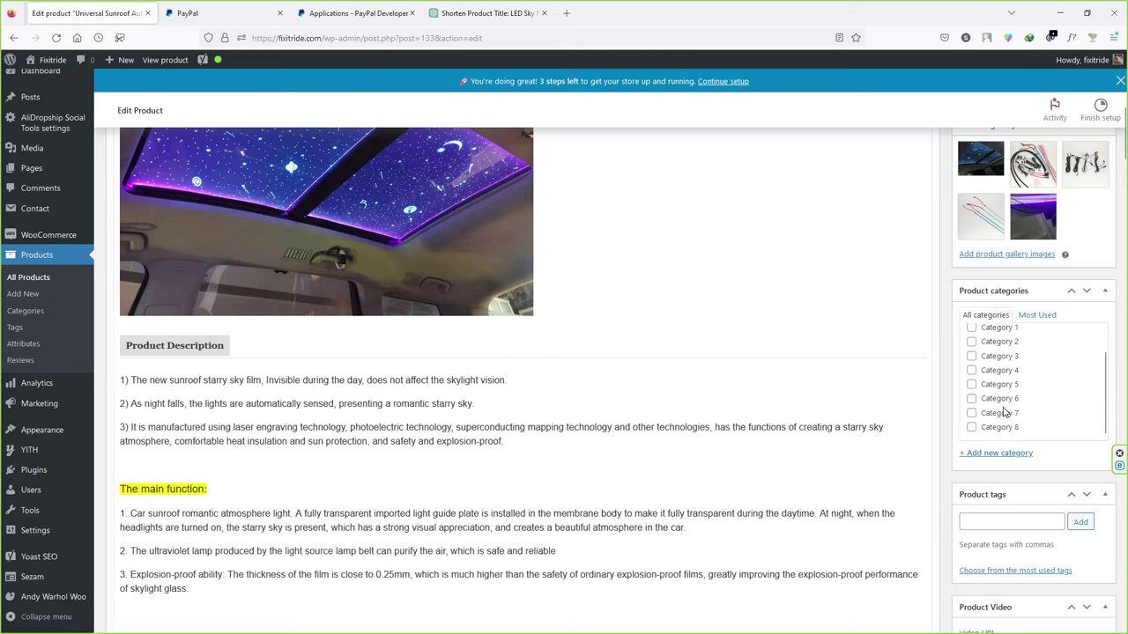
scroll(1004, 411, up, 2)
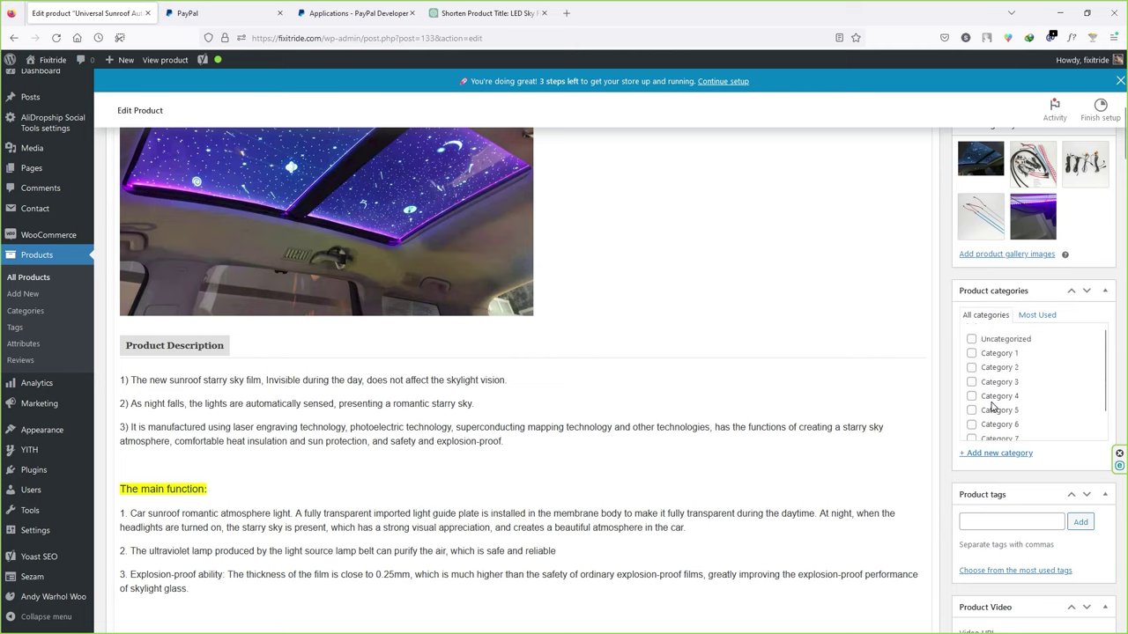
scroll(995, 409, down, 2)
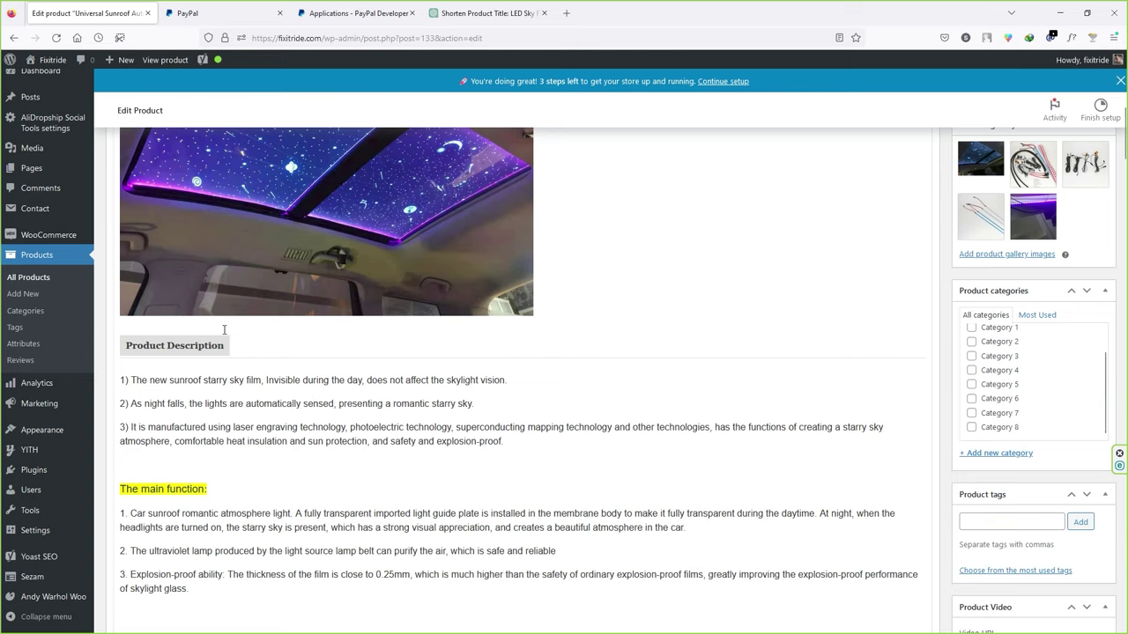
Bulk-delete all placeholder product categories, leaving only Uncategorized
middle_click(24, 311)
click(210, 11)
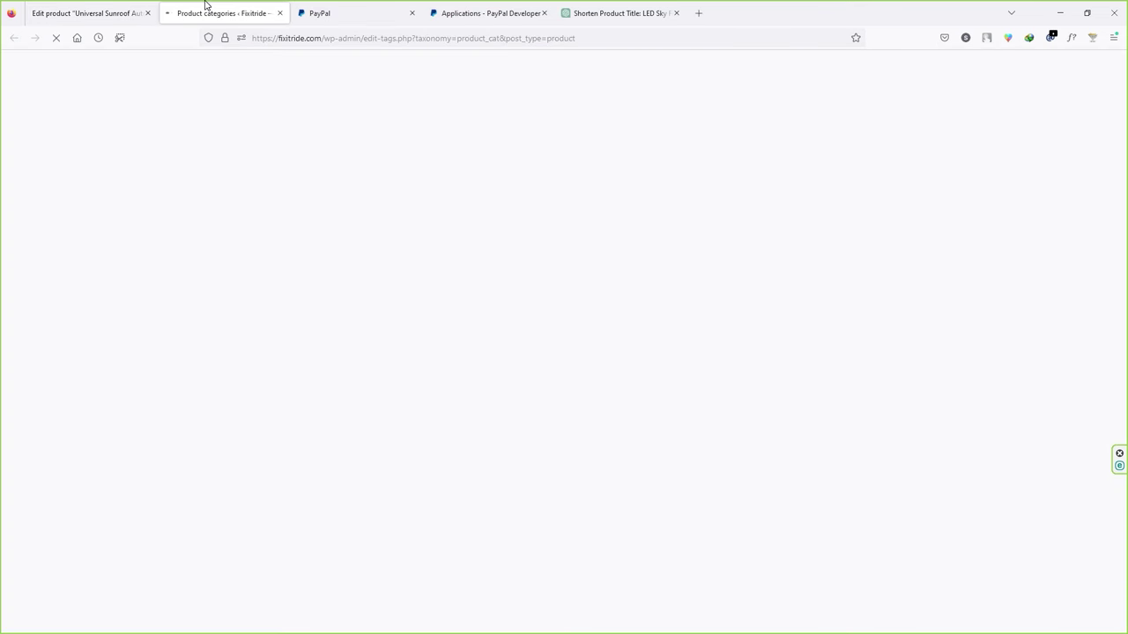
scroll(581, 379, down, 2)
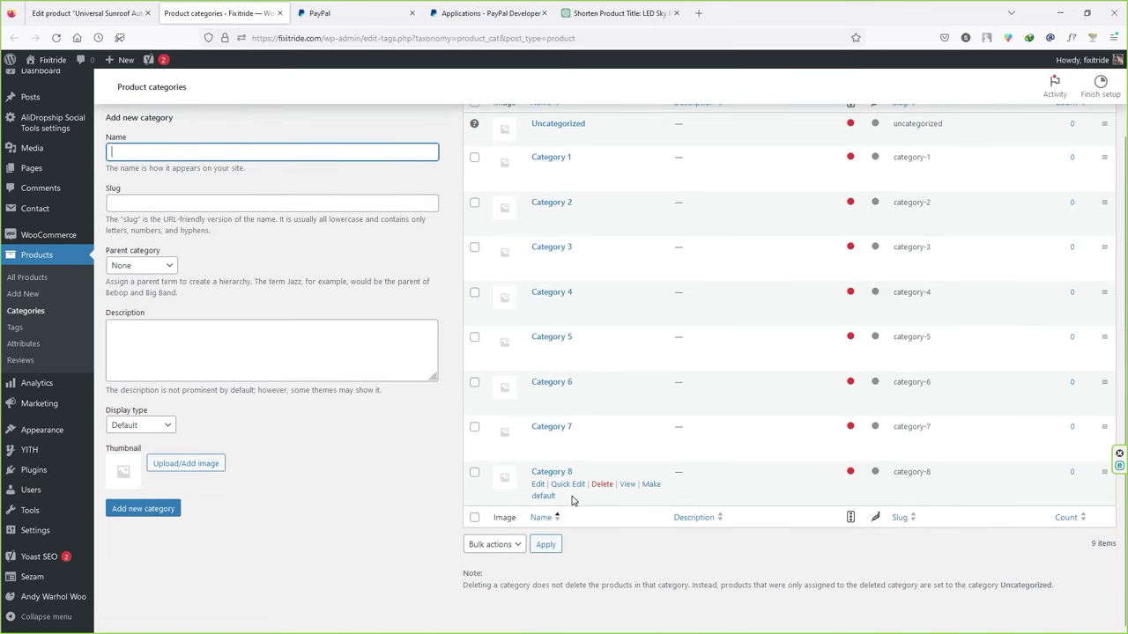
scroll(571, 499, up, 2)
click(474, 216)
click(490, 194)
click(485, 230)
click(546, 192)
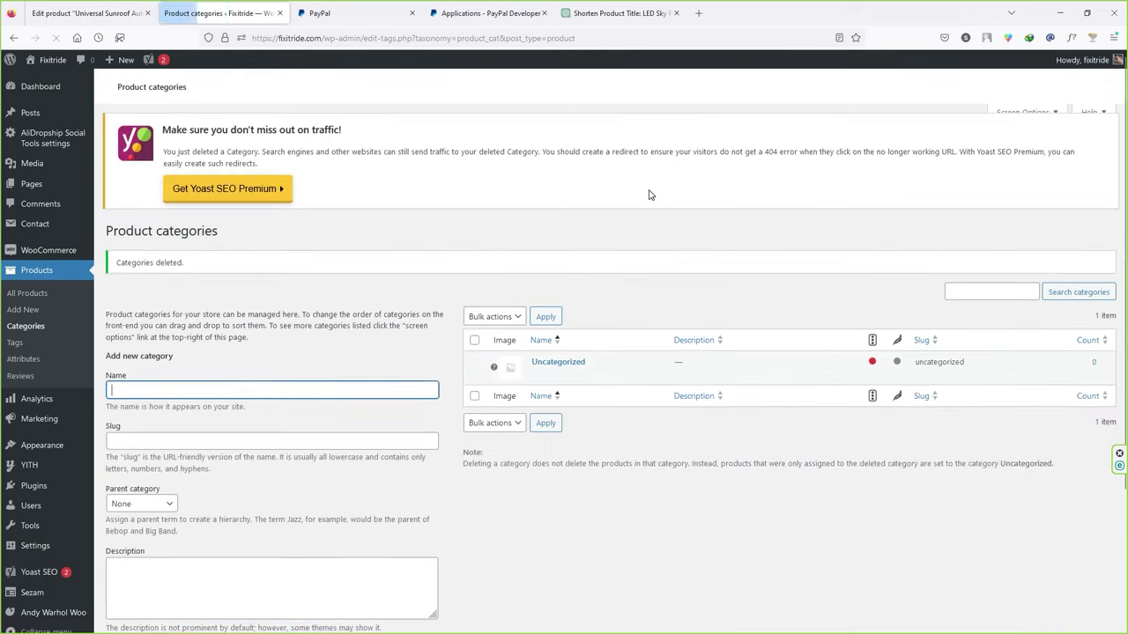
Focus the new category name field, then return to the product editor
mouse_move(539, 368)
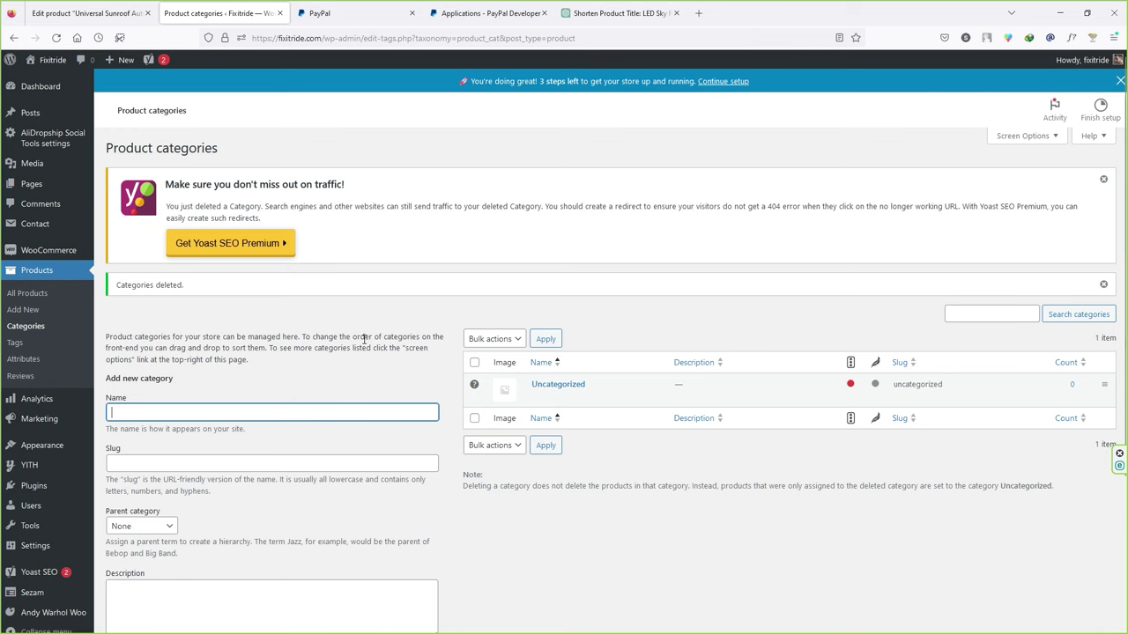
scroll(284, 350, down, 3)
click(159, 233)
click(267, 196)
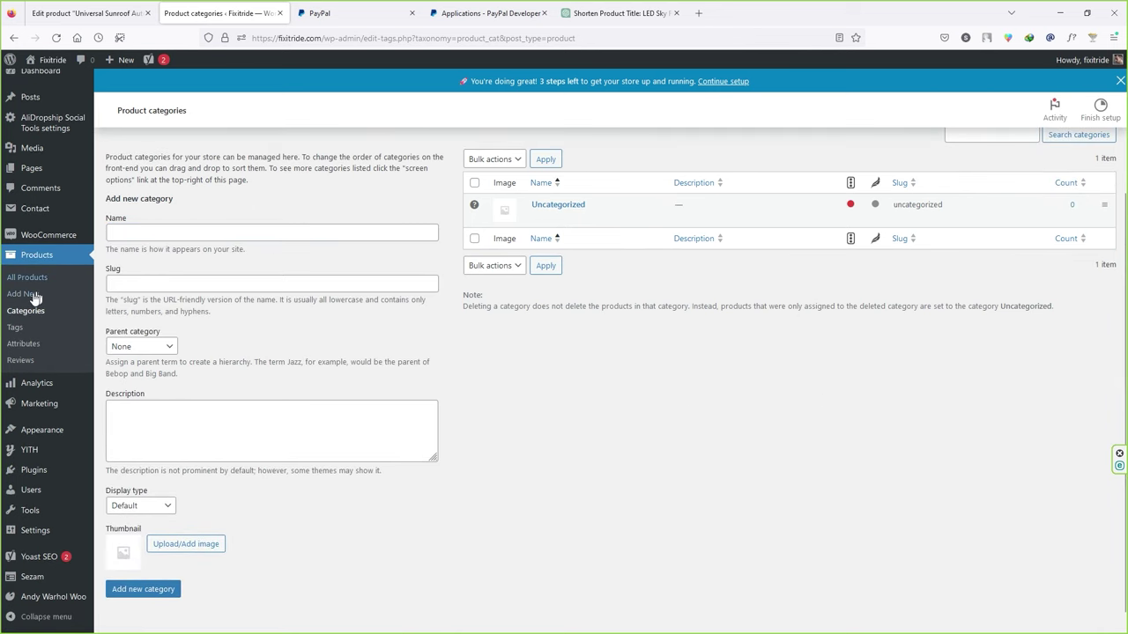
click(137, 233)
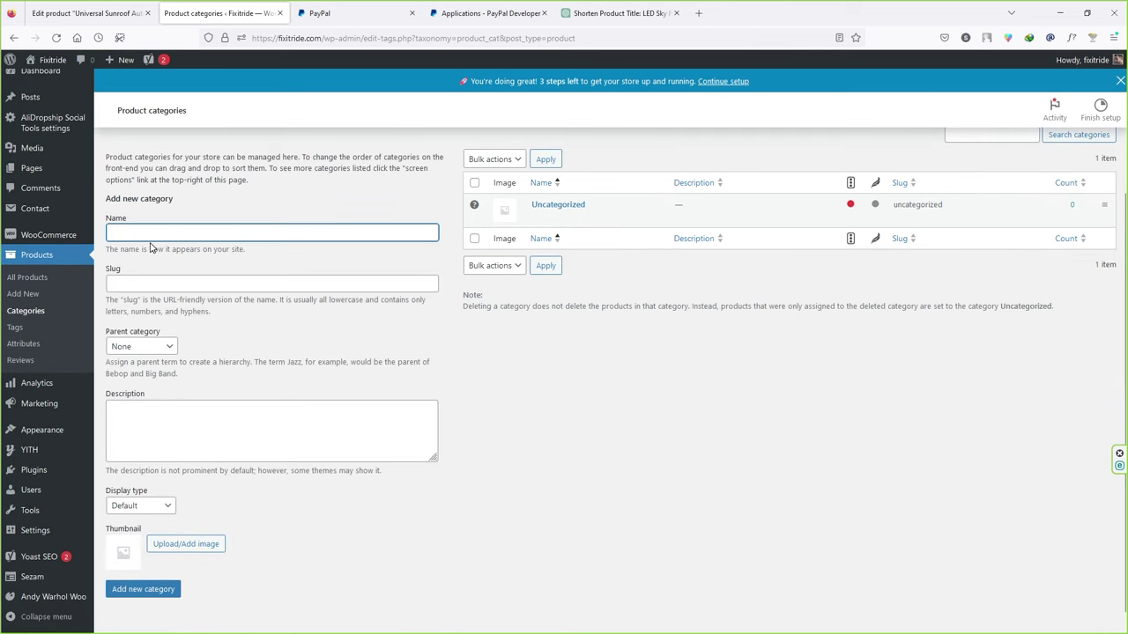
click(83, 13)
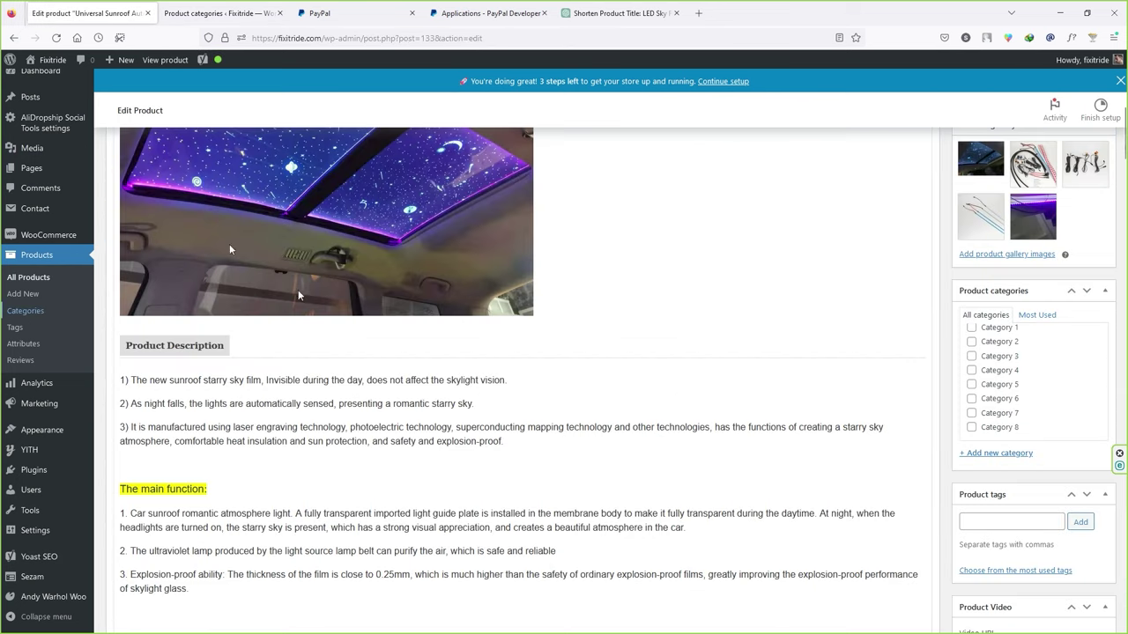
Create a new 'Car Accessories' product category
click(983, 454)
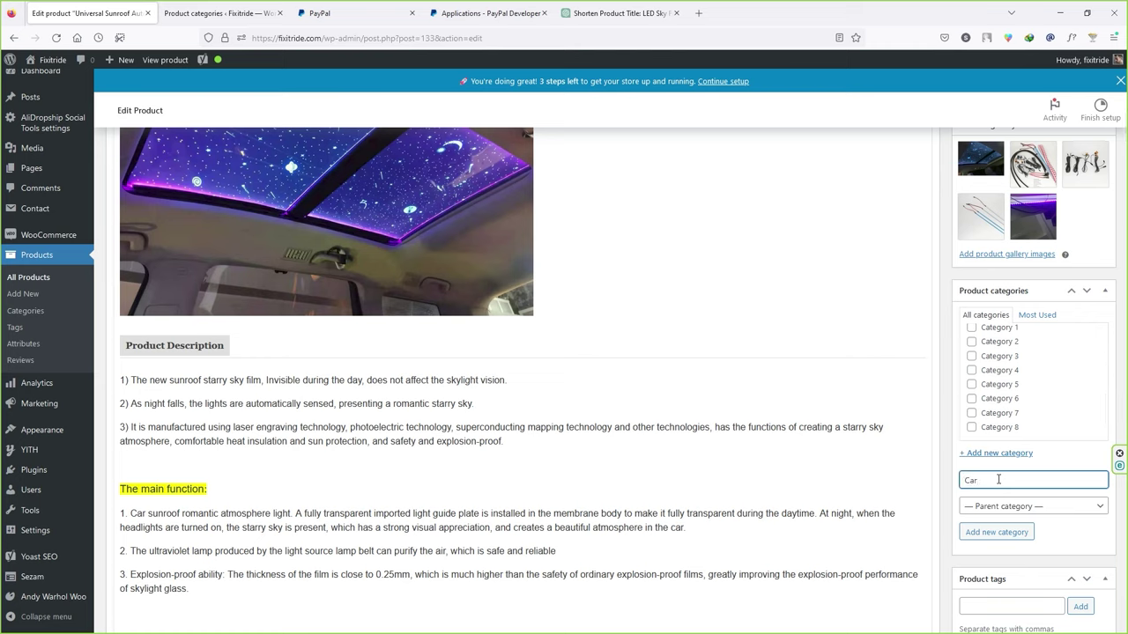
text(Car Accessories)
click(996, 534)
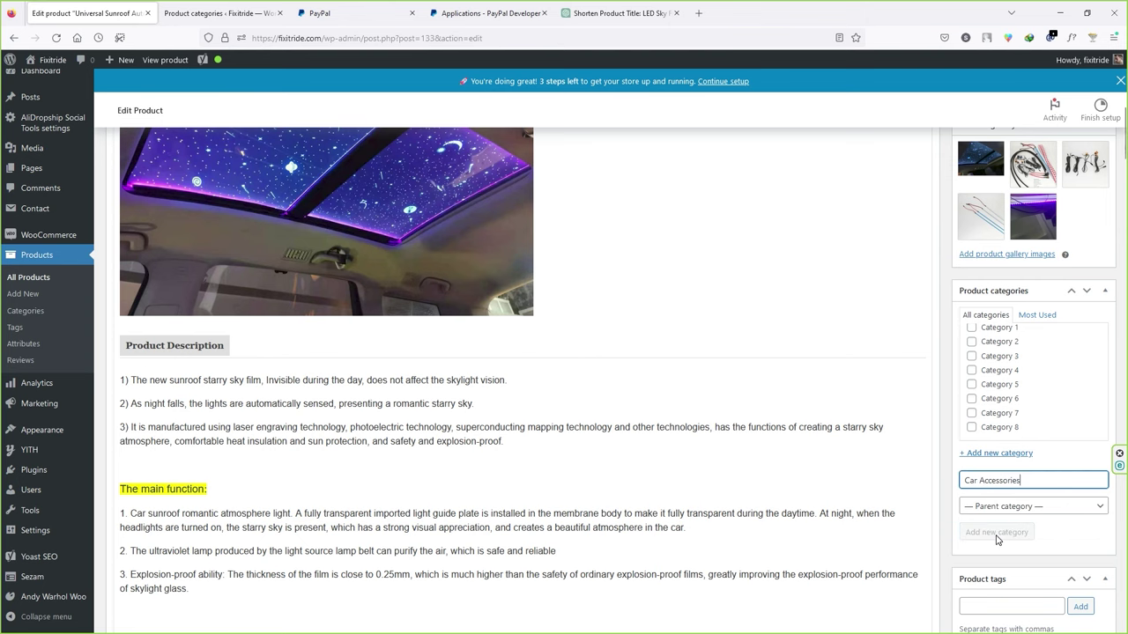
scroll(979, 380, up, 3)
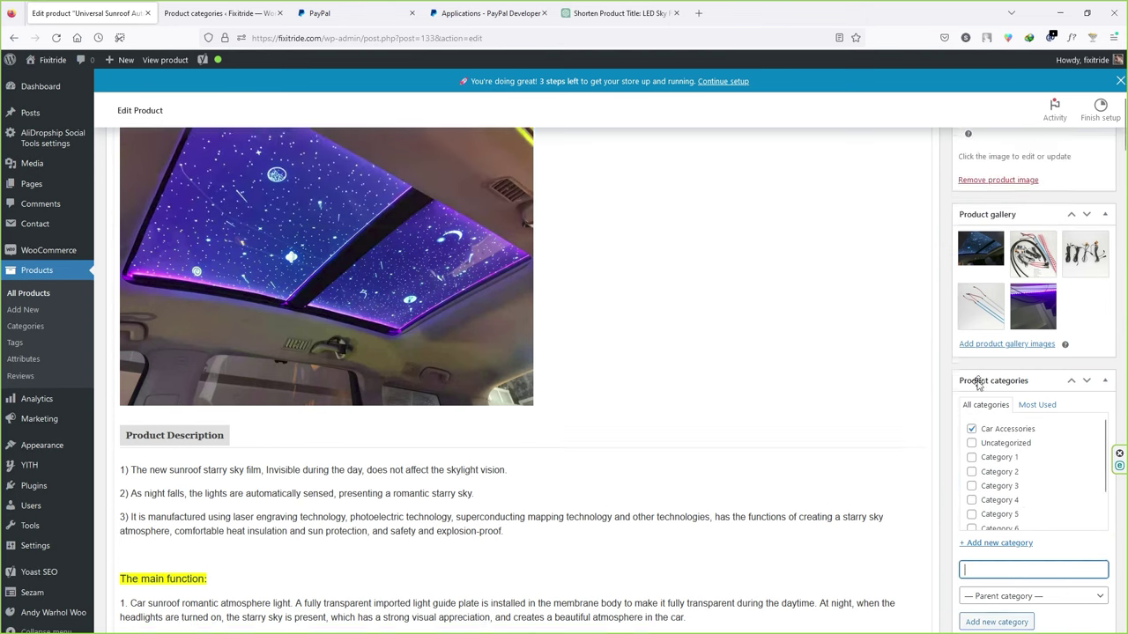
scroll(991, 467, down, 9)
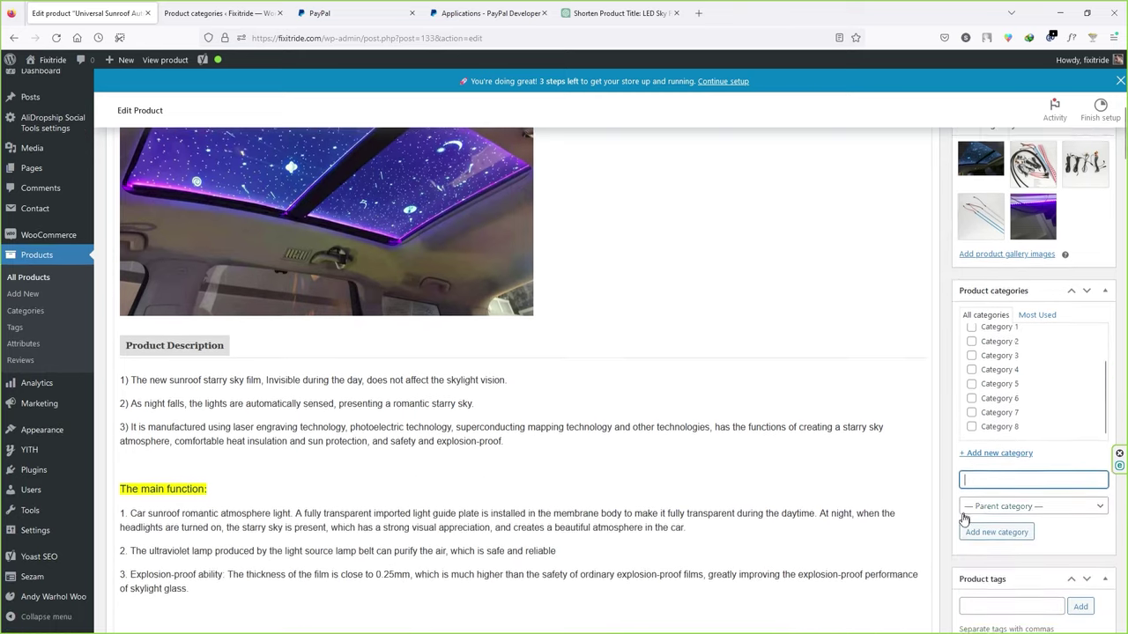
Add the product tags 'car accessories' and 'car gedgets'
click(997, 429)
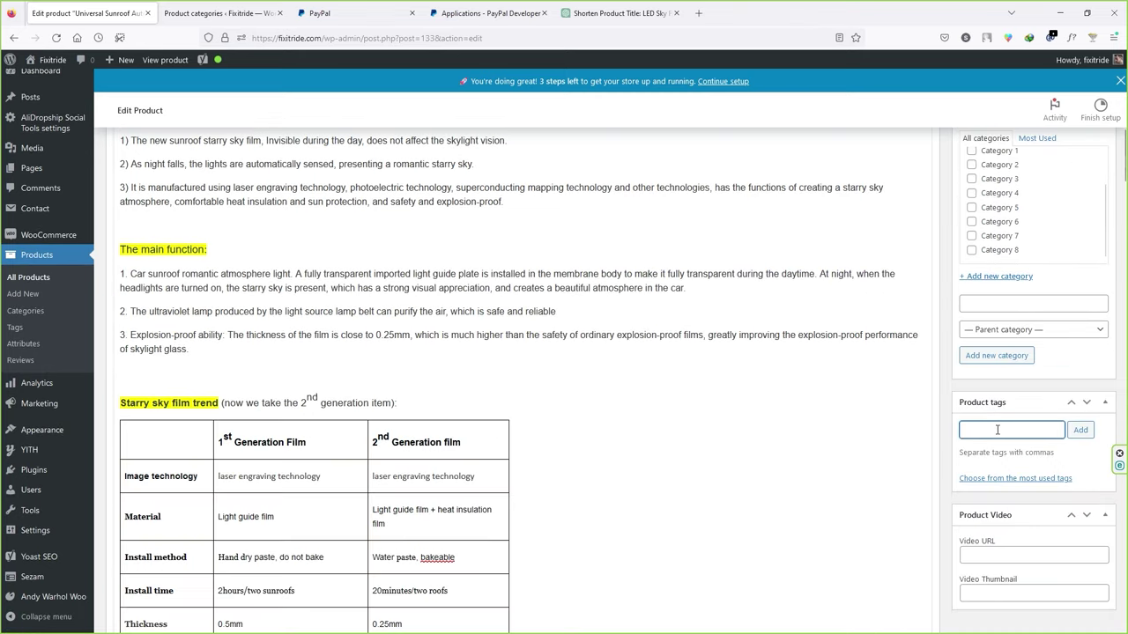
text(car accessories)
click(1080, 430)
text(car gedgets)
key(Return)
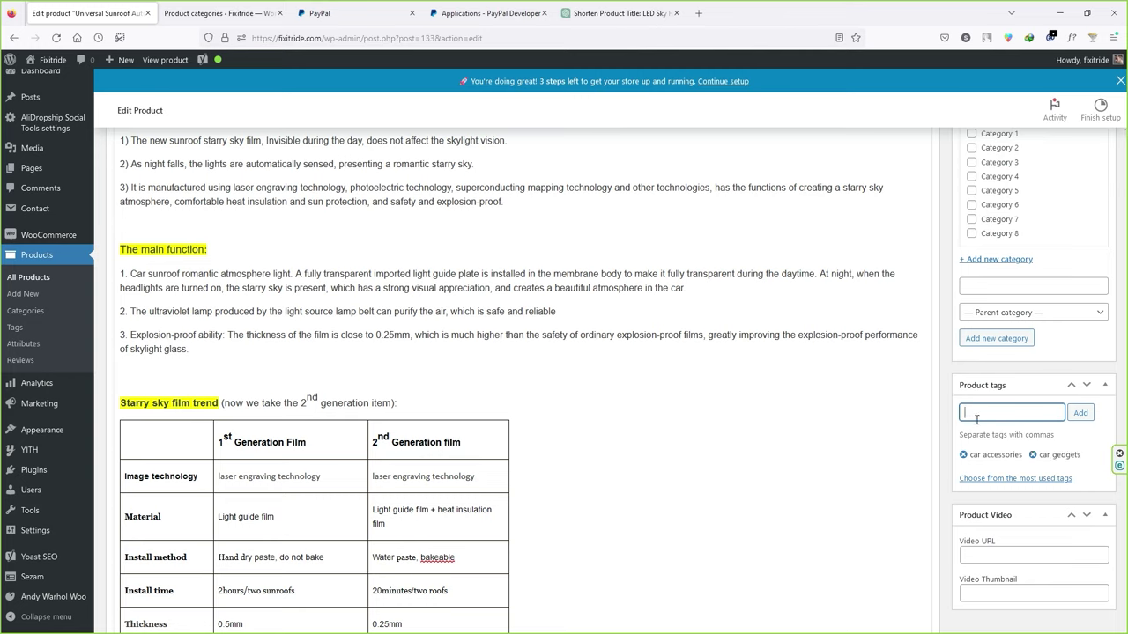
scroll(978, 432, down, 2)
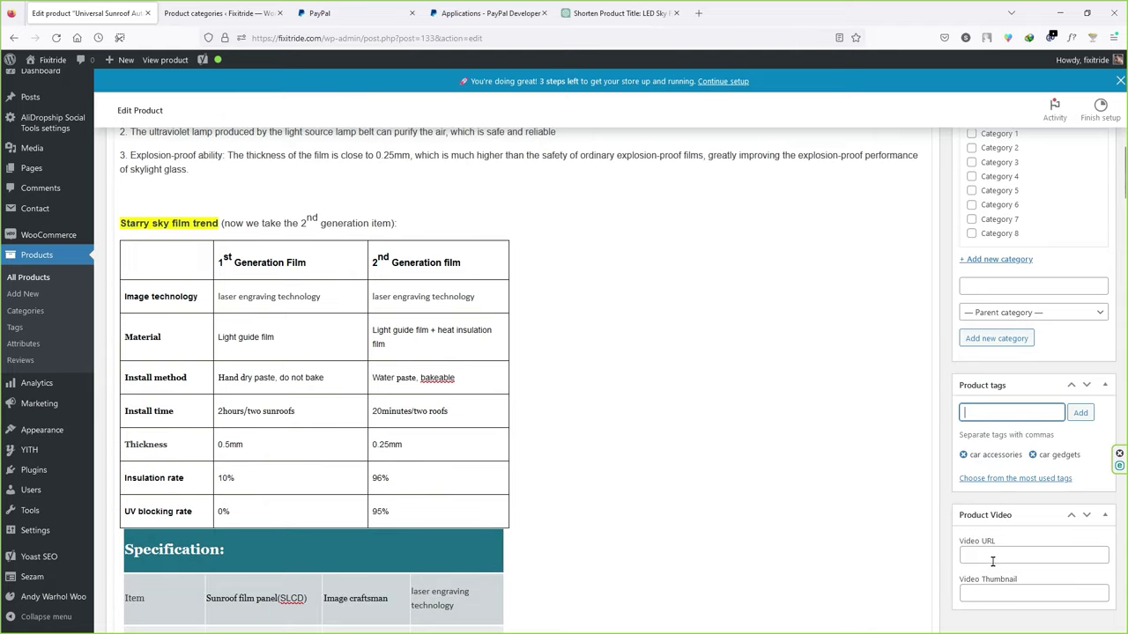
Review the product description and the Yoast Readability analysis
scroll(997, 574, down, 1)
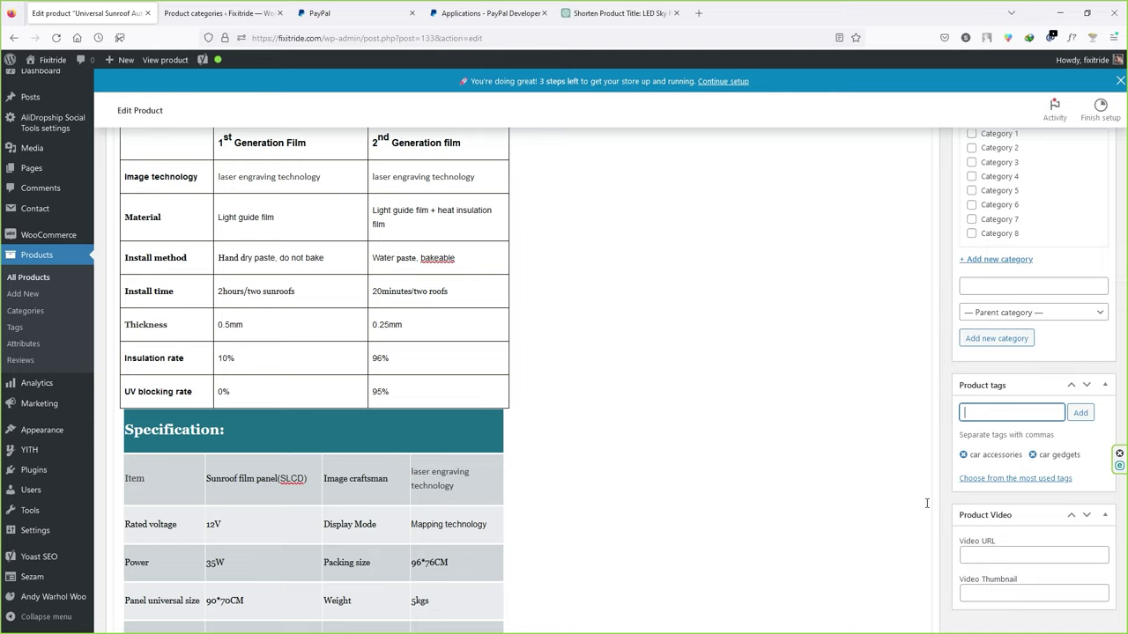
scroll(926, 503, up, 20)
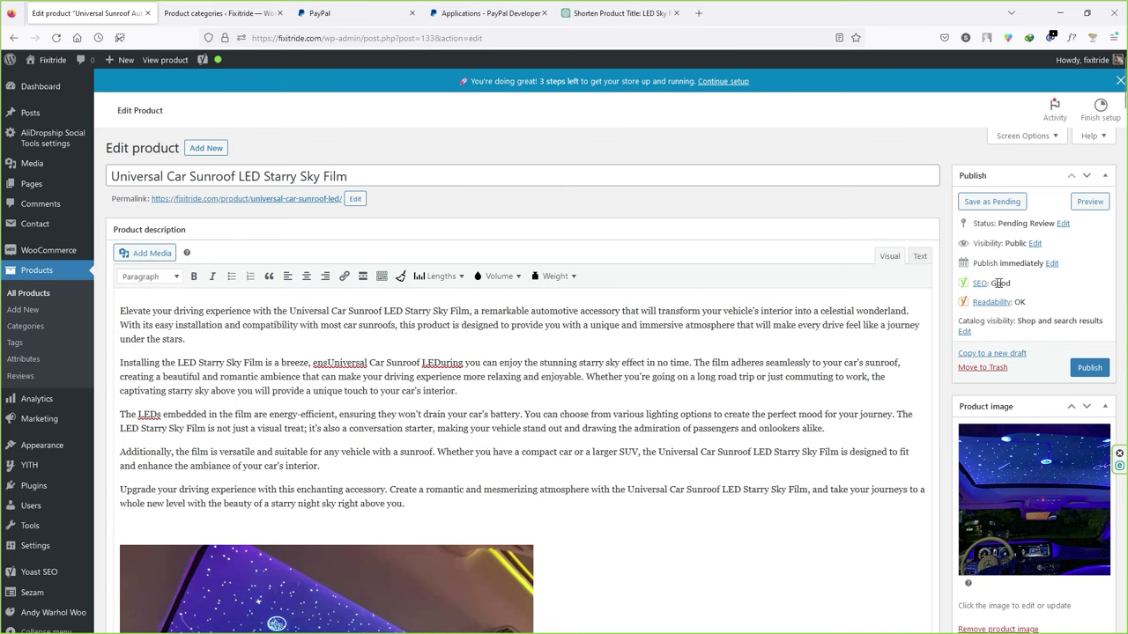
scroll(765, 374, down, 3)
scroll(765, 375, down, 20)
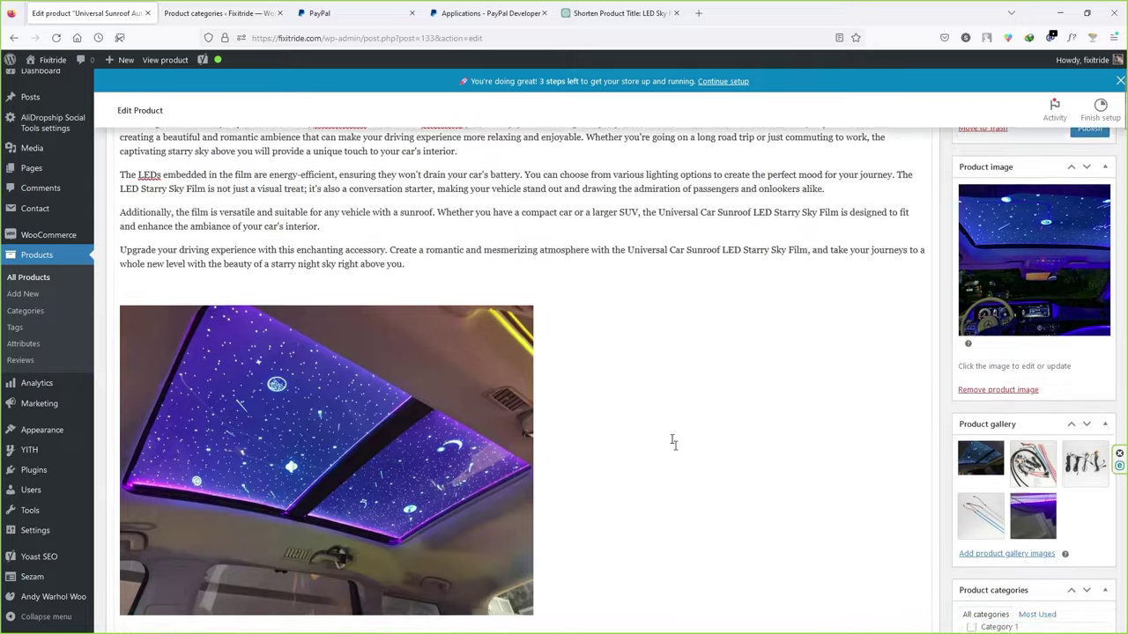
scroll(204, 220, down, 15)
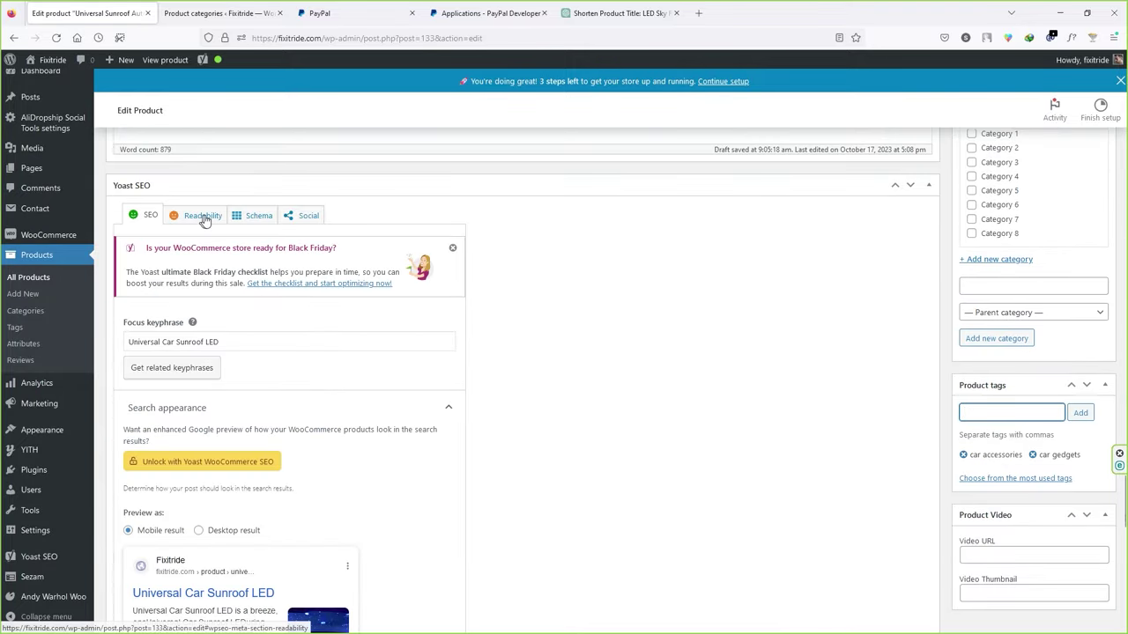
click(204, 220)
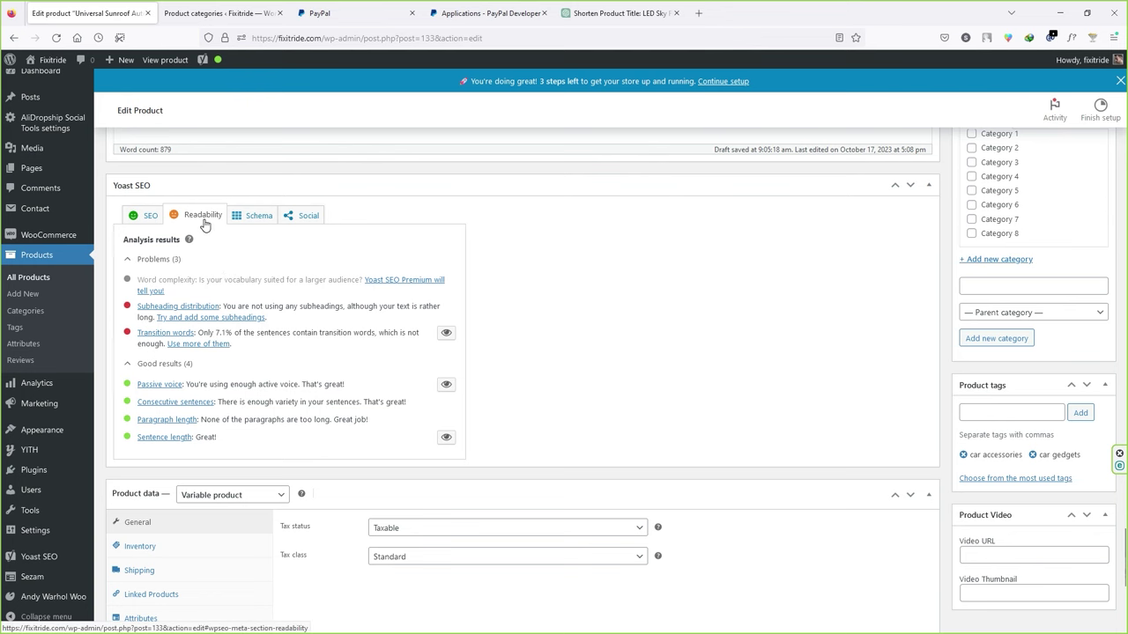
scroll(552, 384, up, 10)
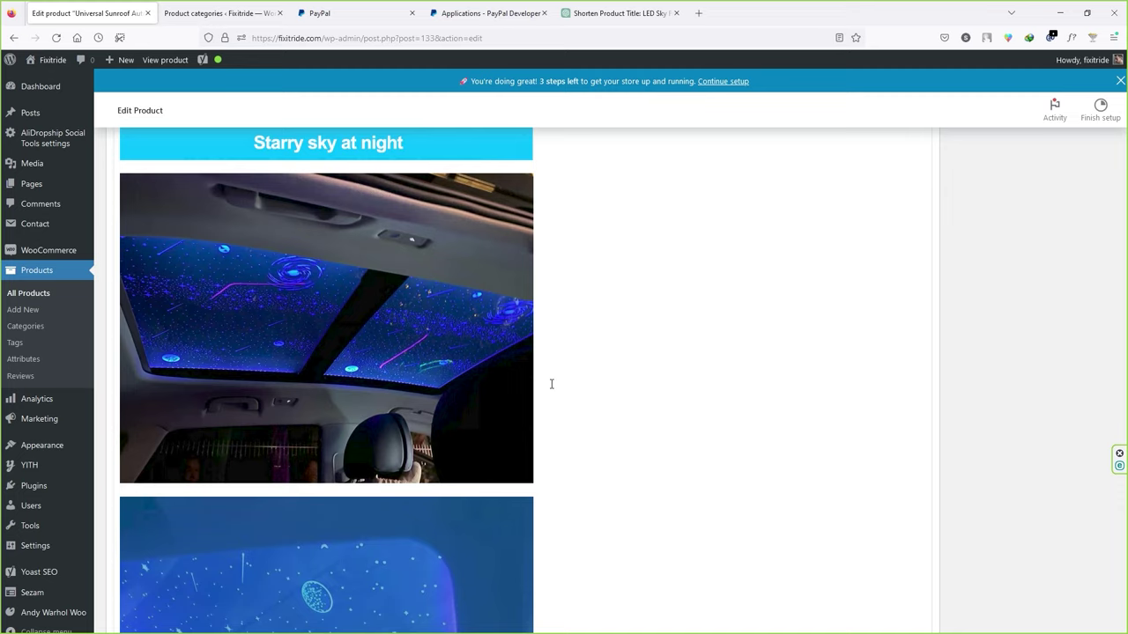
scroll(551, 384, up, 15)
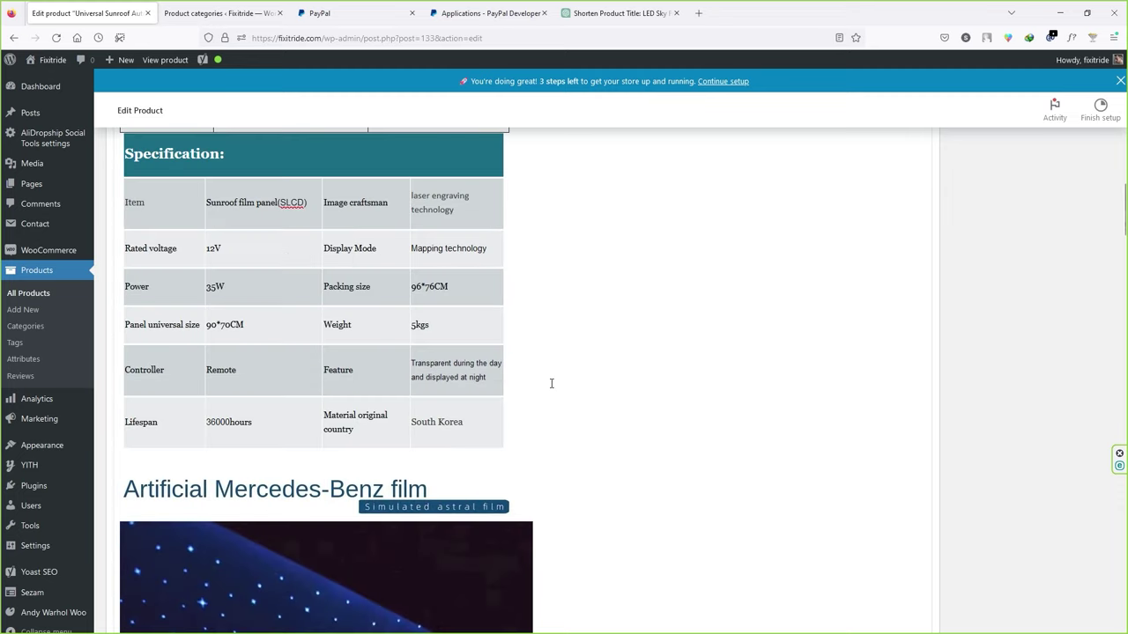
scroll(552, 384, up, 15)
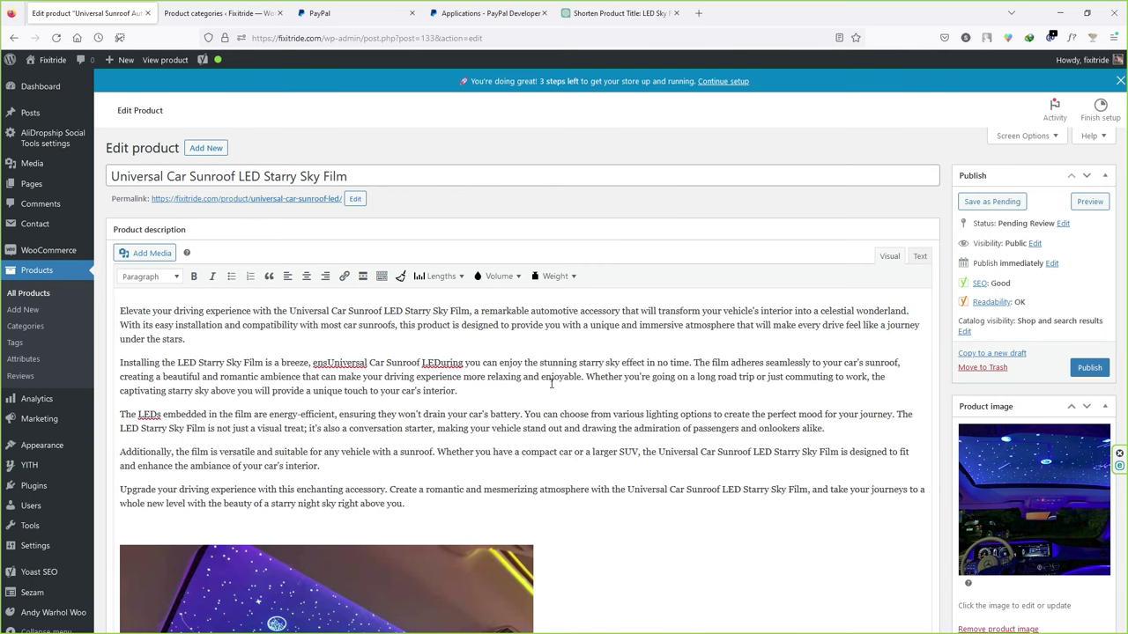
Publish the sunroof film product and open the live site in a new tab
click(1090, 369)
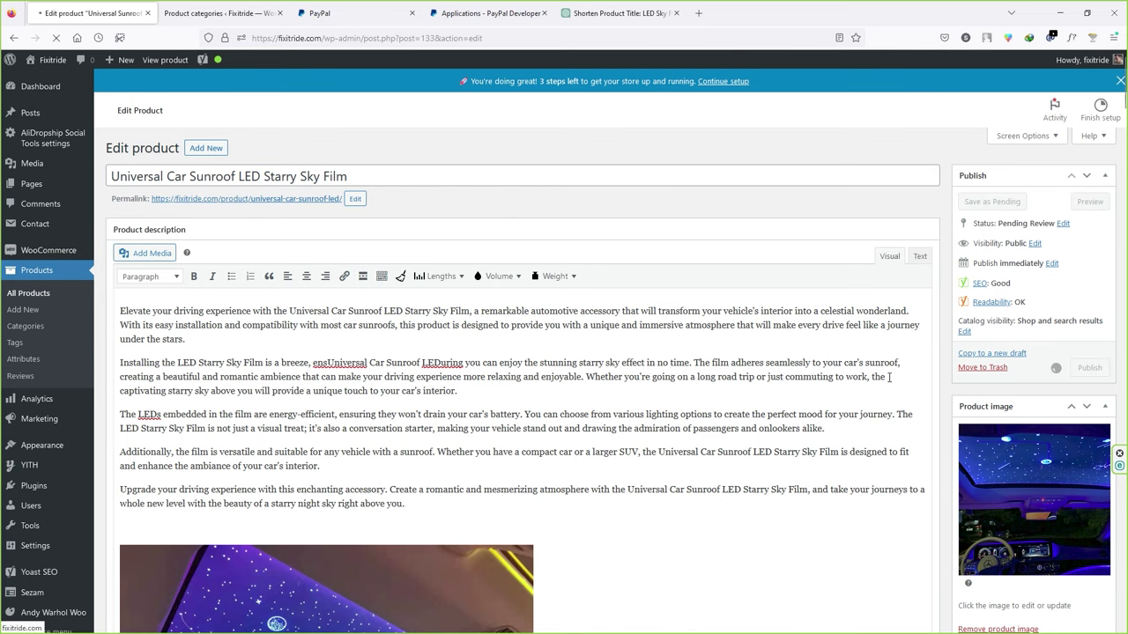
right_click(50, 85)
click(96, 95)
click(180, 14)
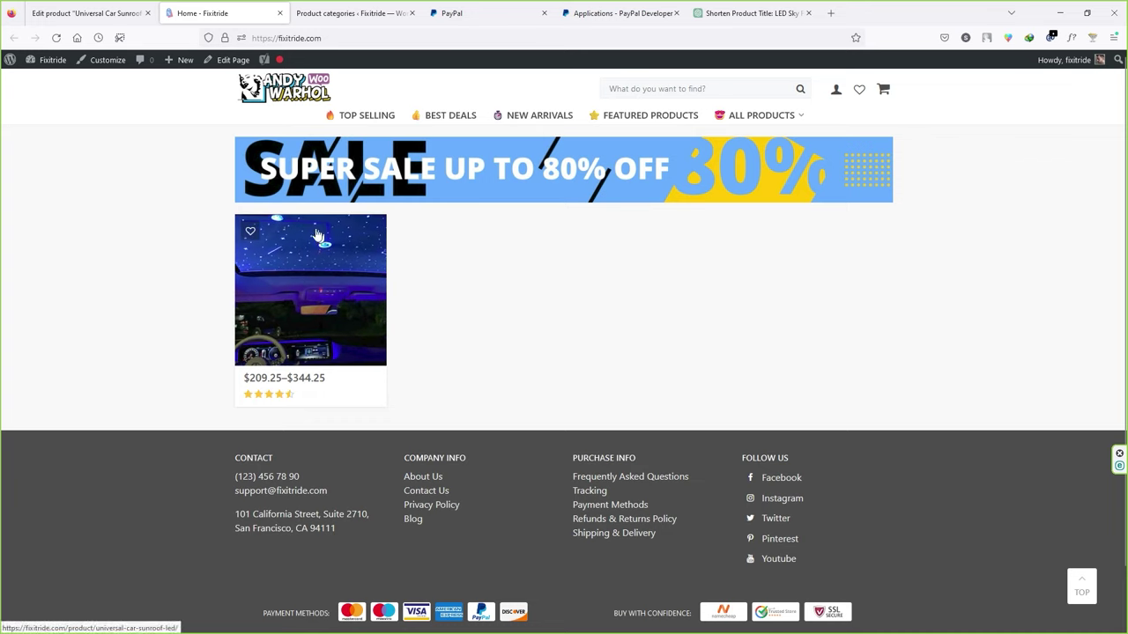
Open the sunroof film product page in a new tab and check its Color and Specification options
right_click(280, 375)
click(304, 385)
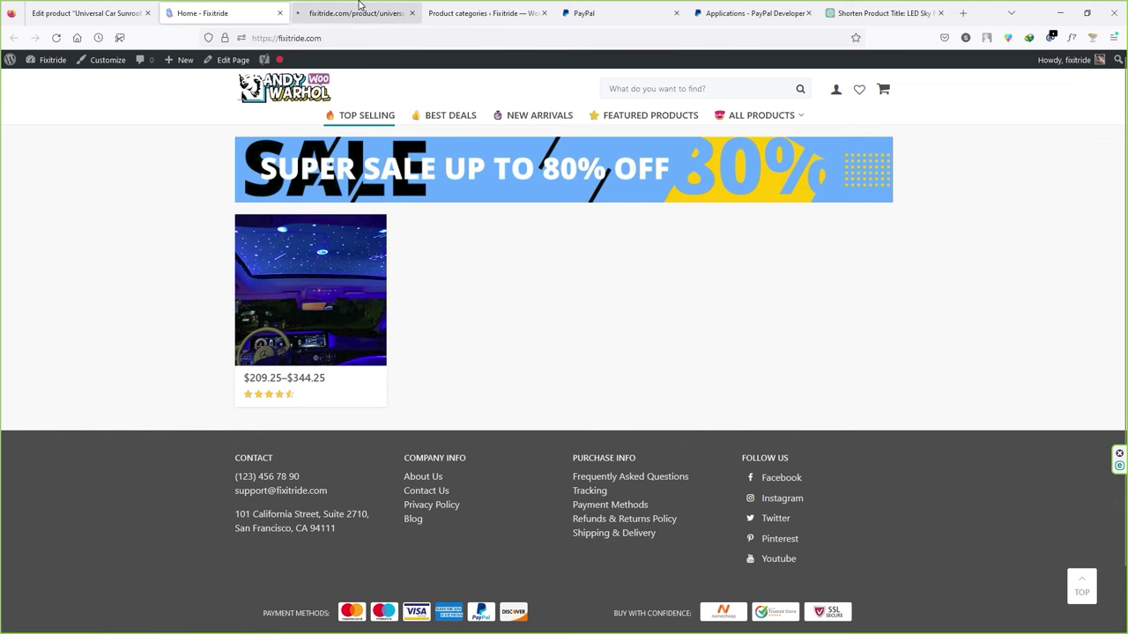
click(357, 11)
scroll(247, 287, down, 1)
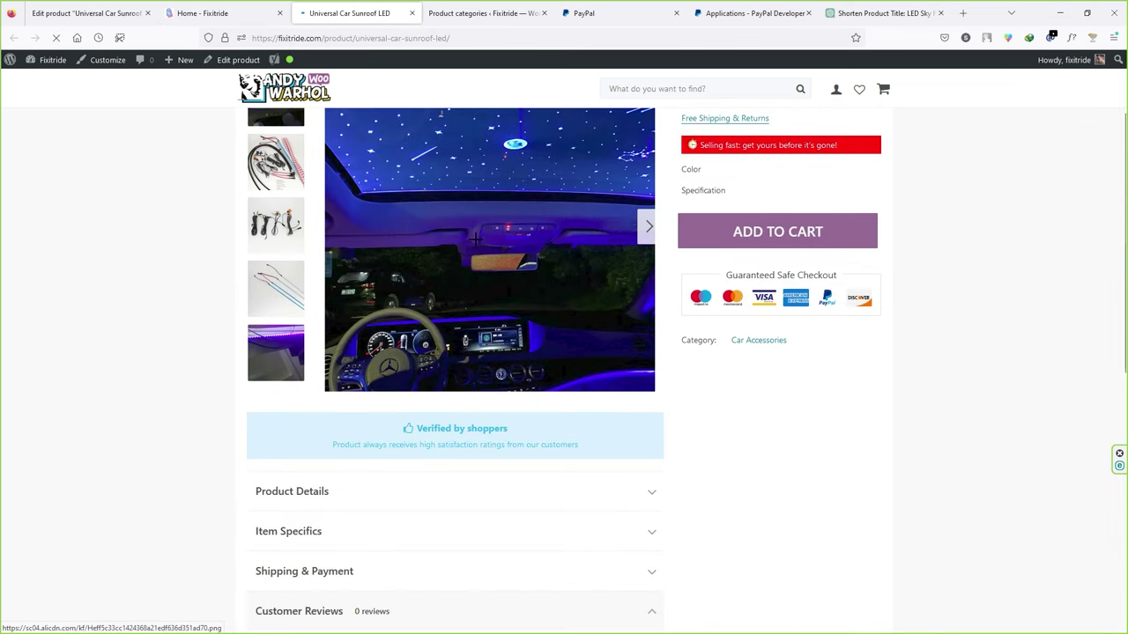
scroll(475, 239, down, 1)
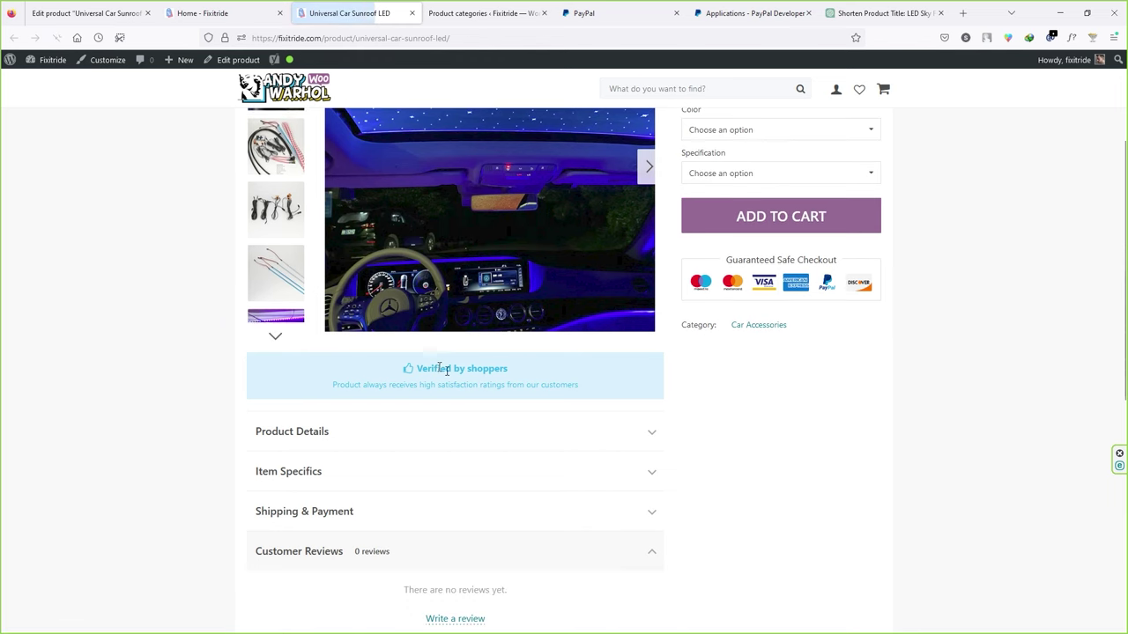
scroll(717, 295, up, 2)
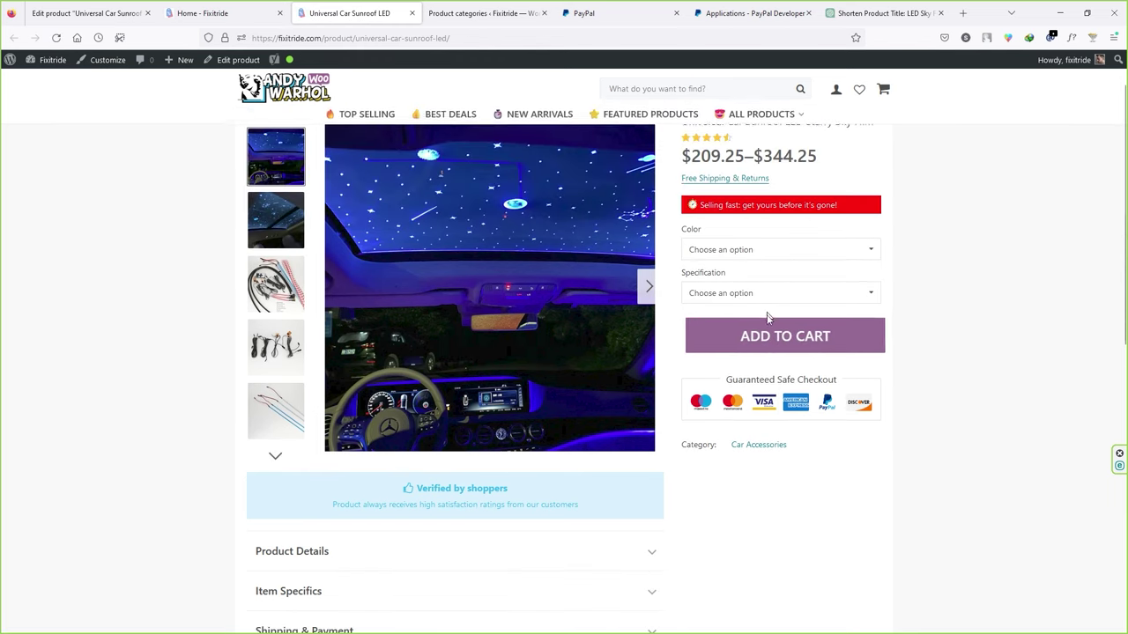
click(728, 249)
click(962, 275)
click(718, 294)
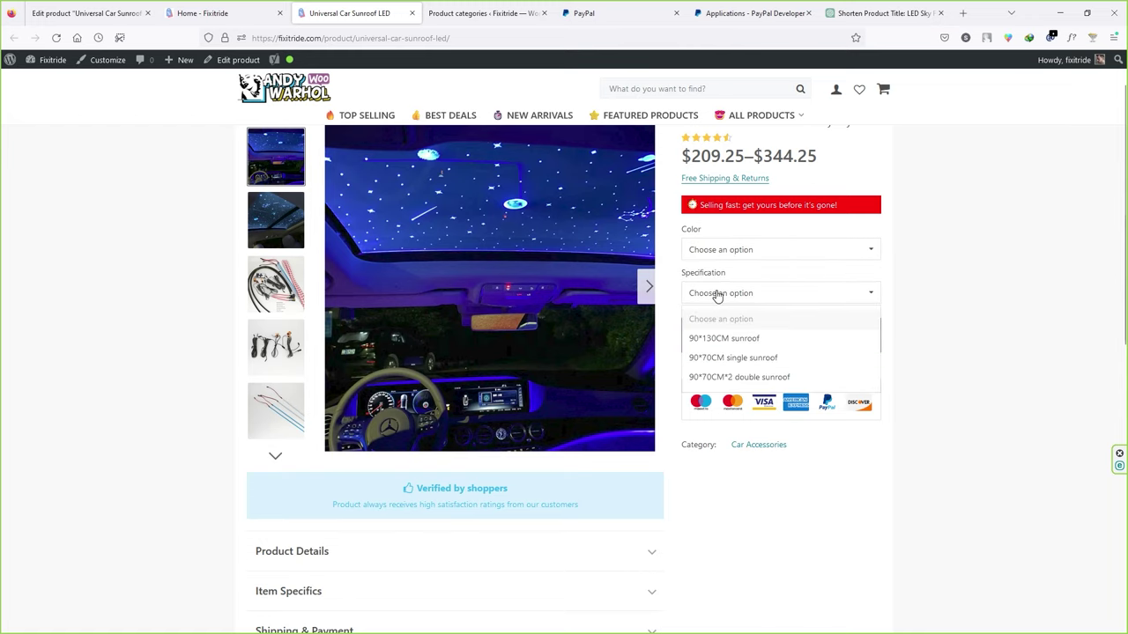
scroll(976, 320, down, 6)
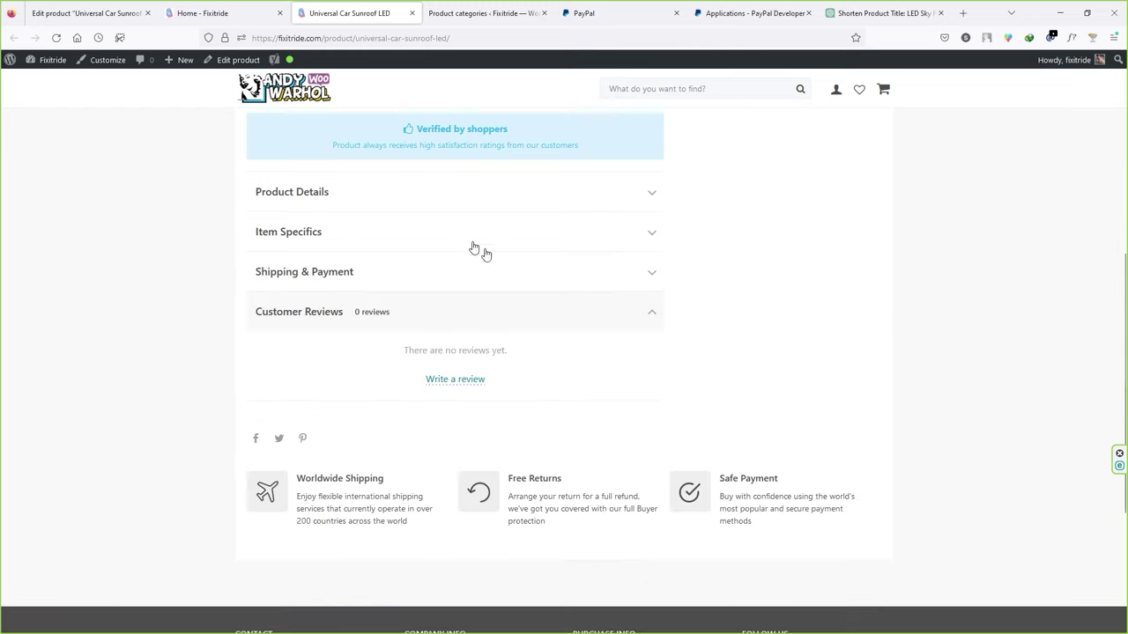
Expand and collapse the Product Details section, then close the product page
click(308, 209)
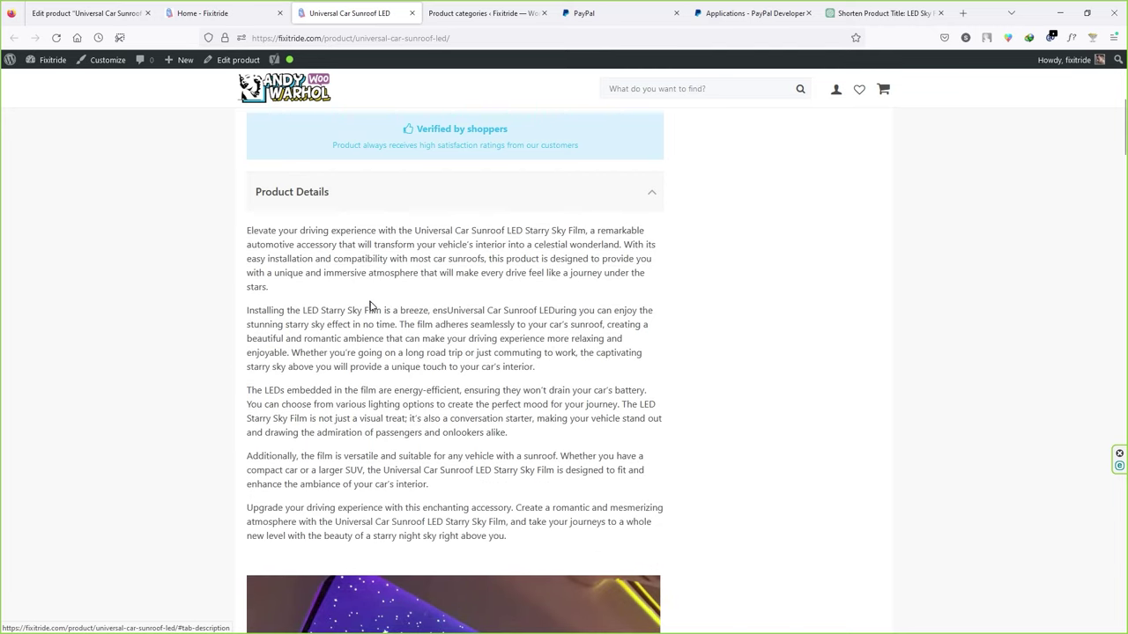
scroll(377, 311, down, 10)
scroll(387, 315, down, 10)
scroll(435, 322, up, 15)
scroll(447, 332, up, 5)
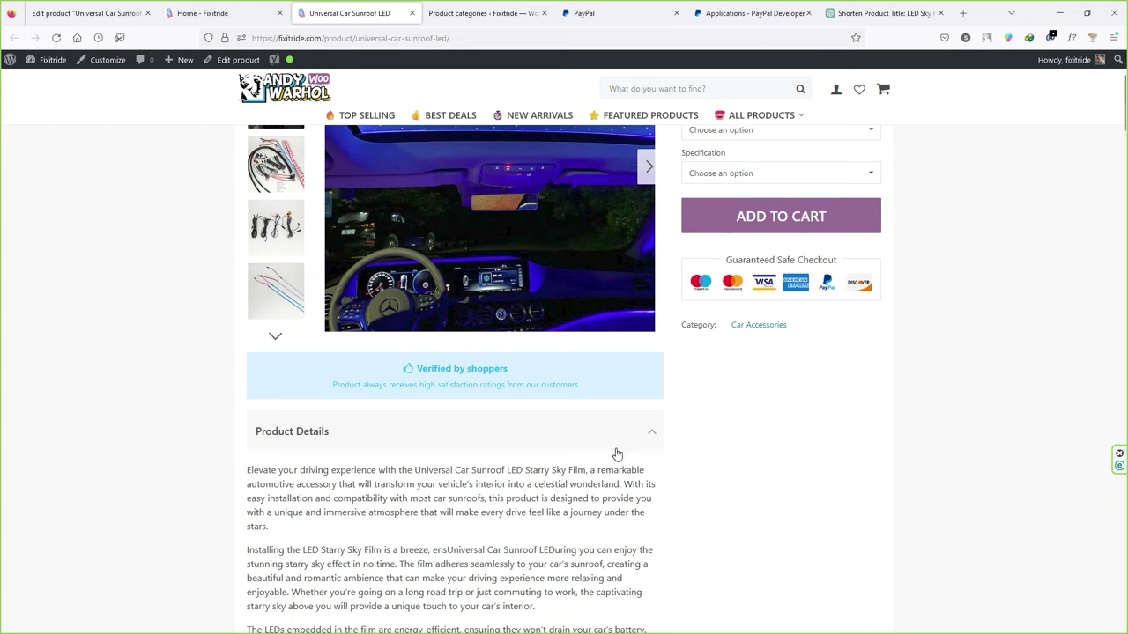
click(589, 431)
scroll(598, 422, up, 3)
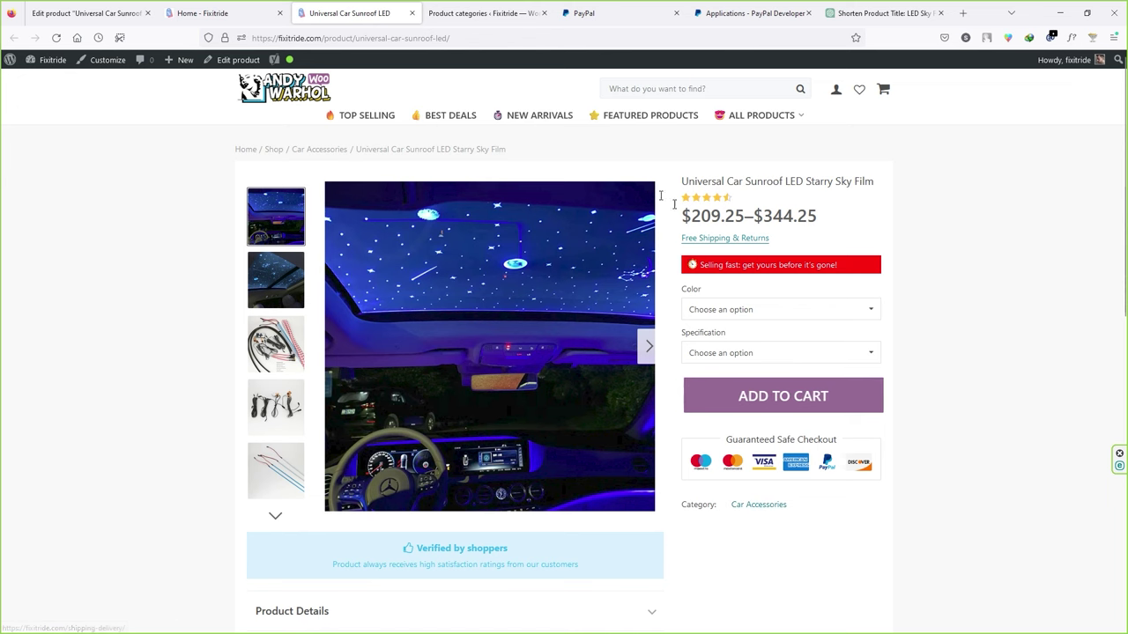
middle_click(401, 13)
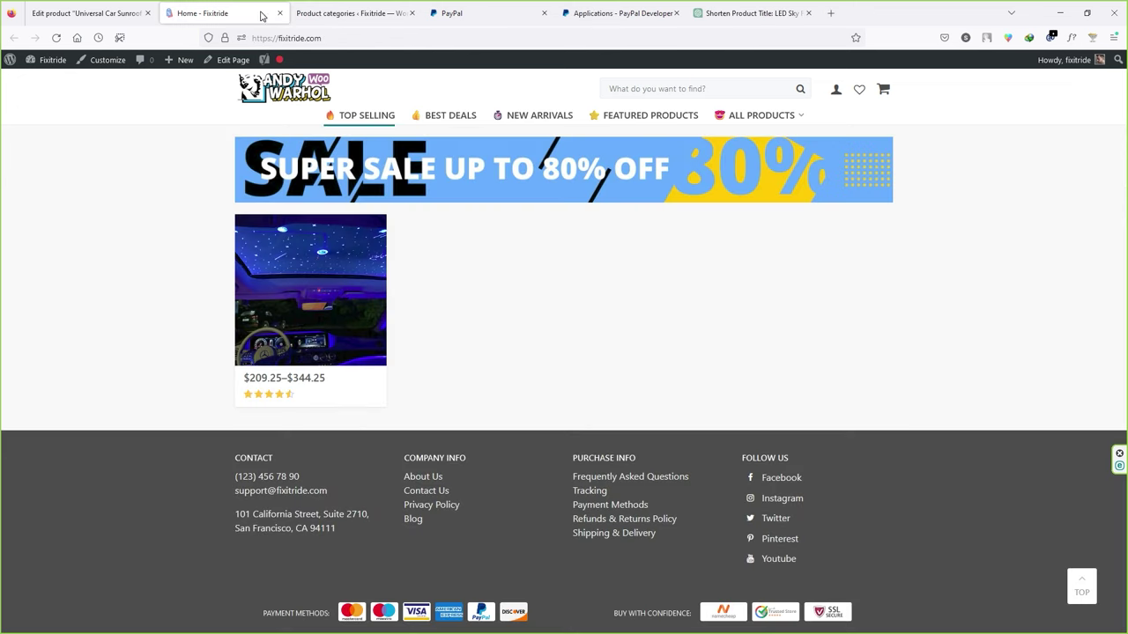
Browse the Fixitride home page product grid, then go back to the WordPress Dashboard
click(280, 14)
click(458, 332)
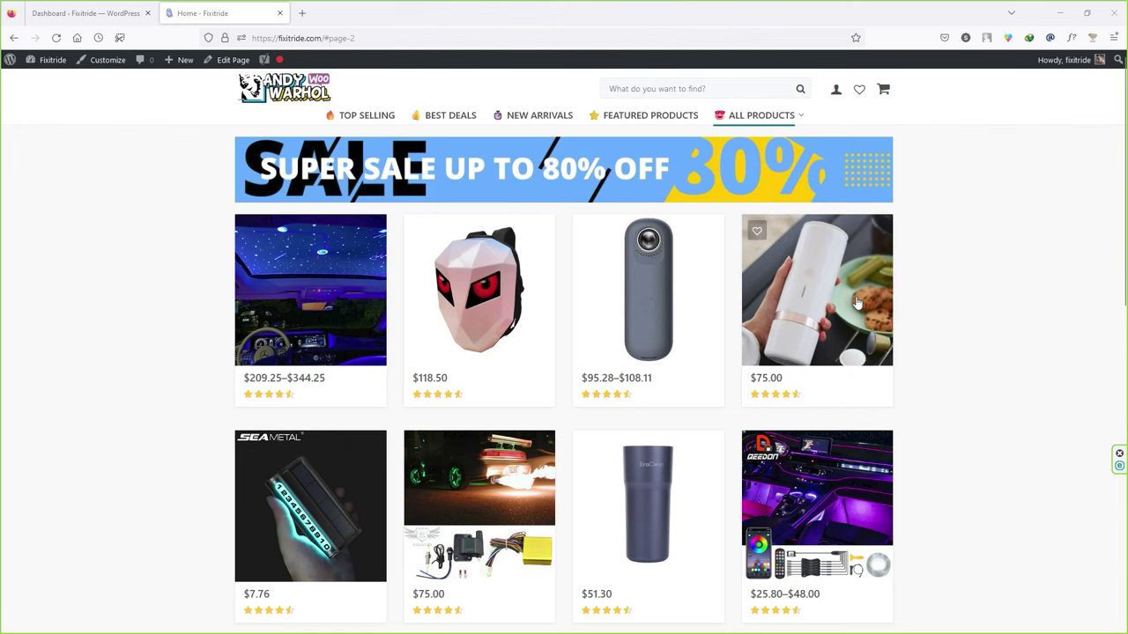
scroll(787, 285, down, 5)
scroll(786, 284, down, 3)
scroll(787, 285, up, 10)
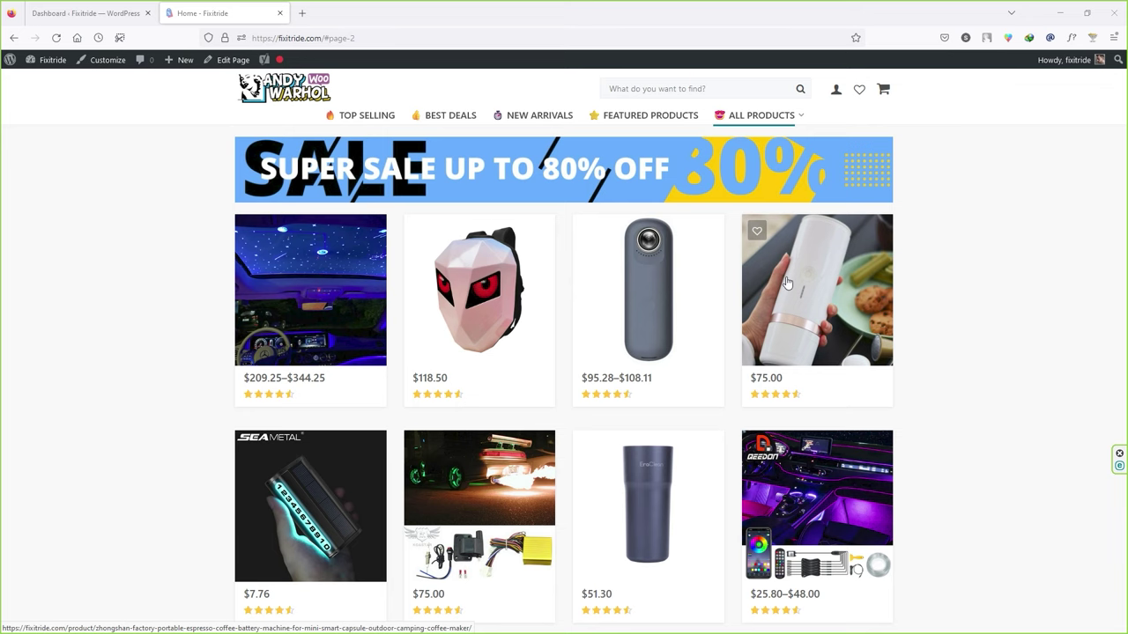
click(74, 7)
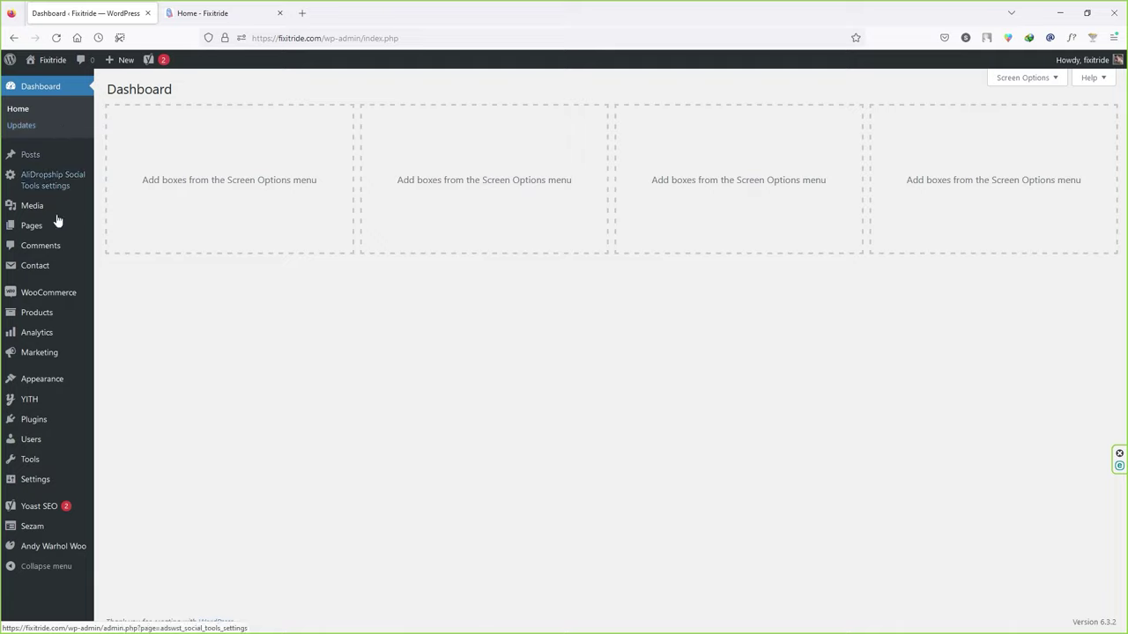
In WooCommerce Settings > Accounts & Privacy, tick 'Allow customers to create an account on the My account page'
mouse_move(45, 293)
click(122, 392)
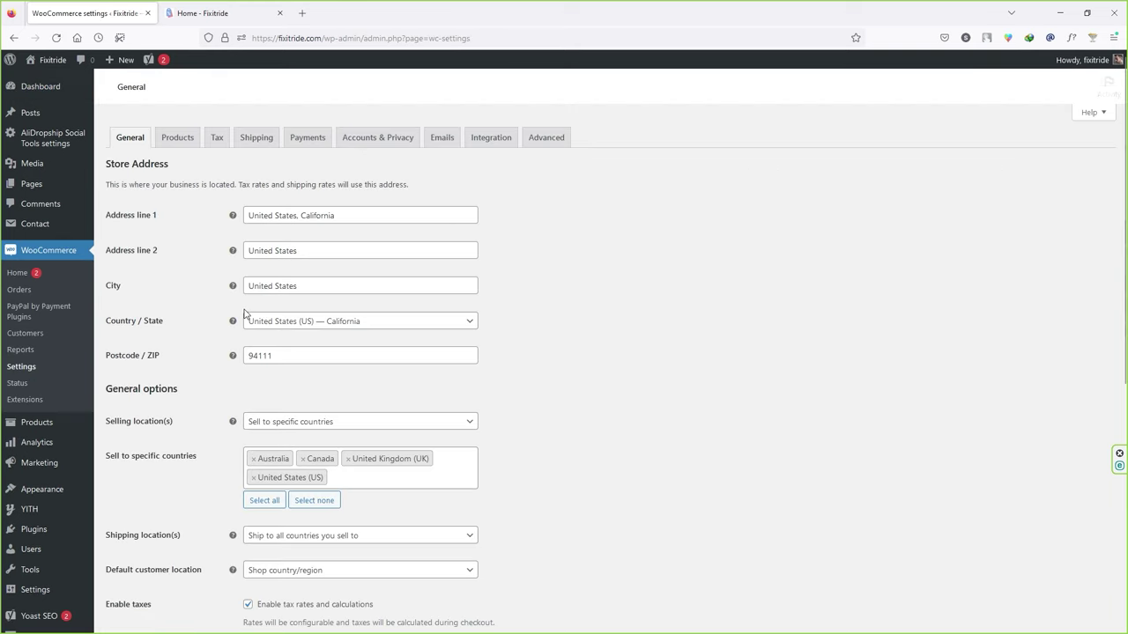
click(379, 141)
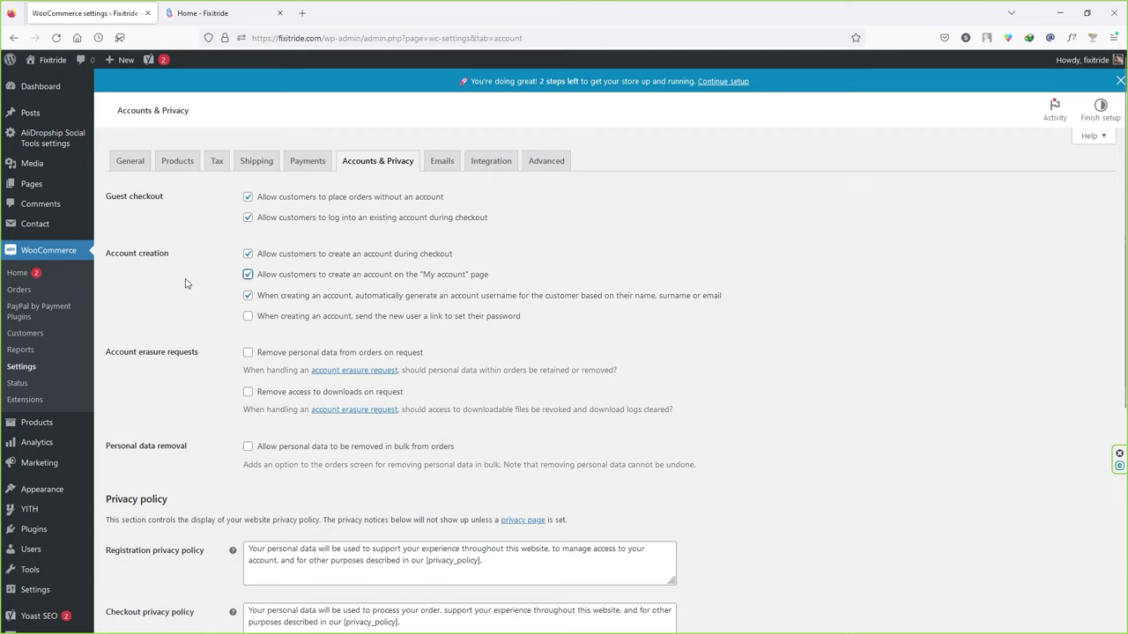
click(249, 275)
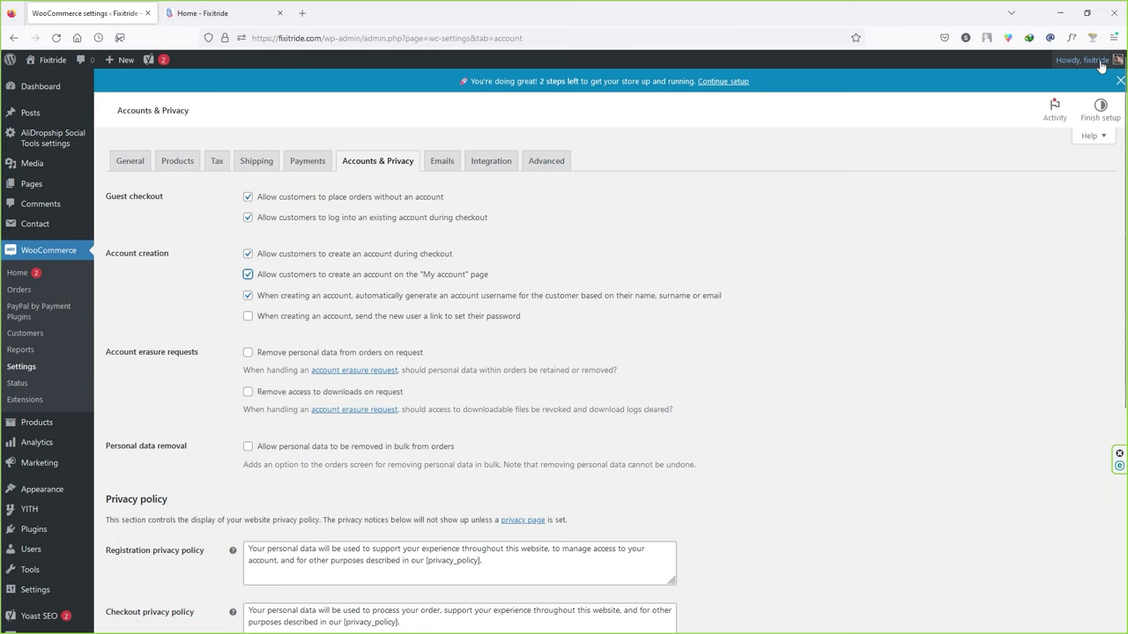
click(1115, 38)
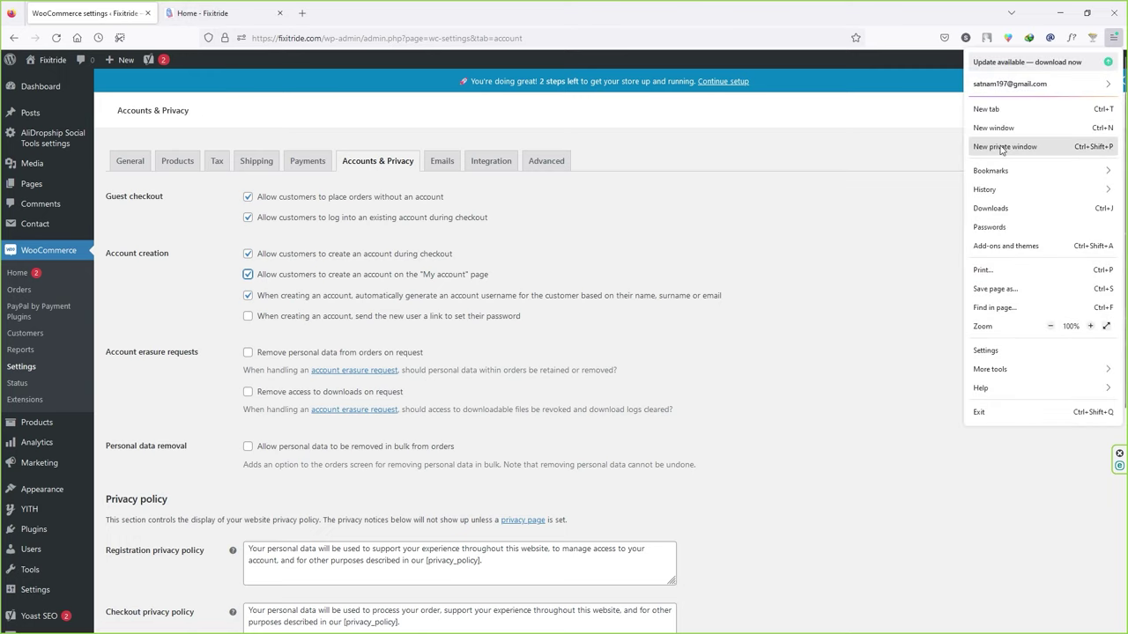
Open the store in a private window and view the My Account page as a guest
click(1001, 149)
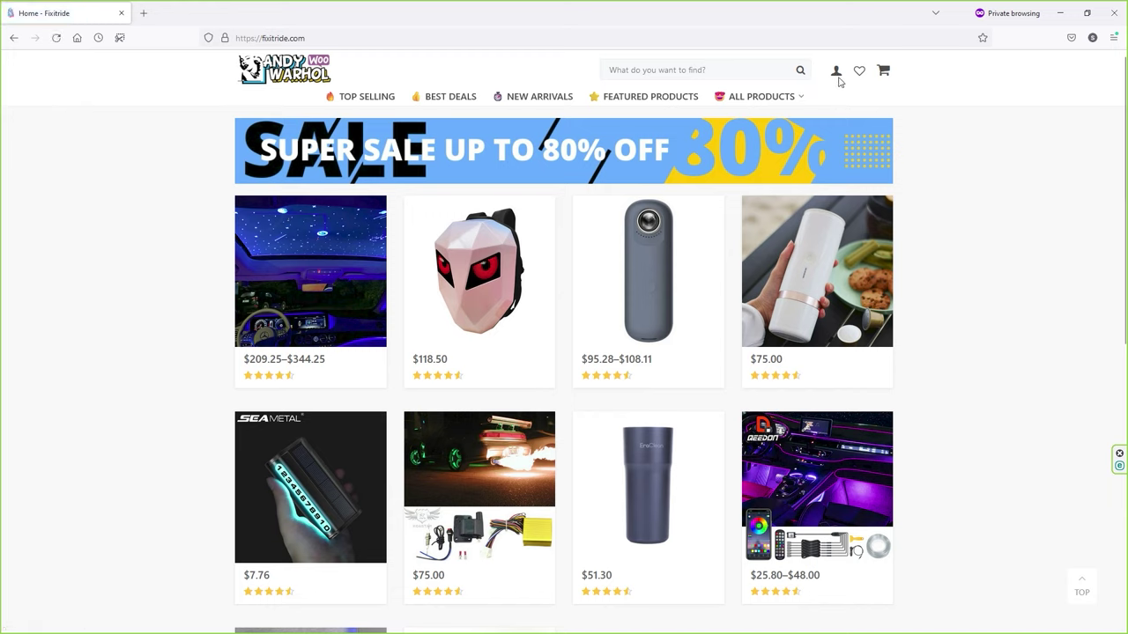
click(837, 75)
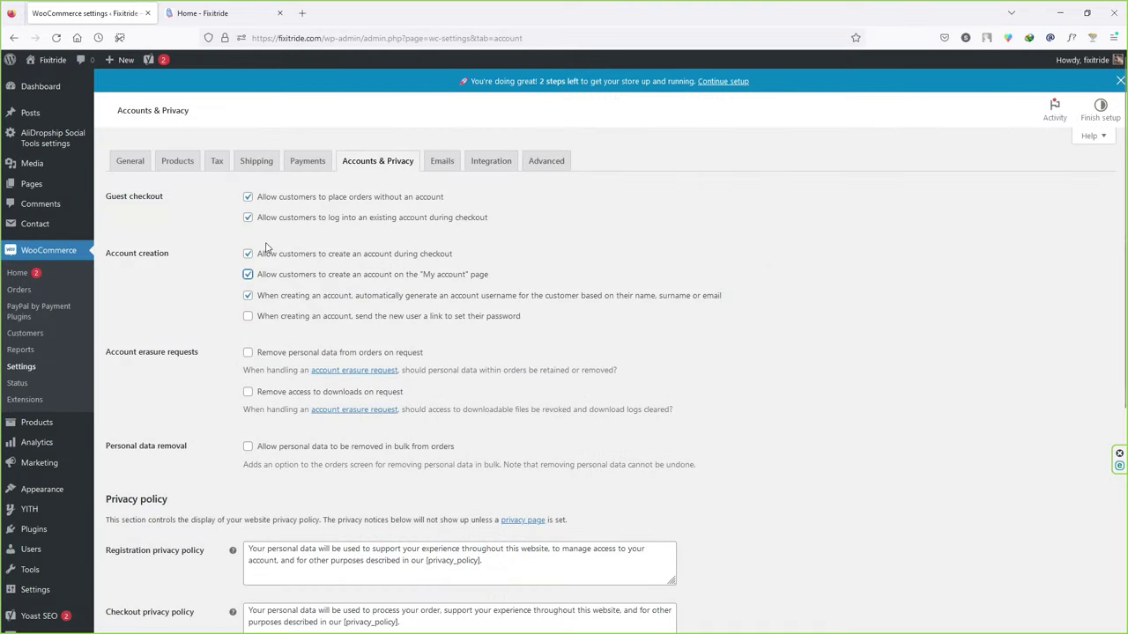
Confirm My account page registration is ticked and save the Accounts & Privacy settings
click(247, 274)
scroll(192, 308, down, 5)
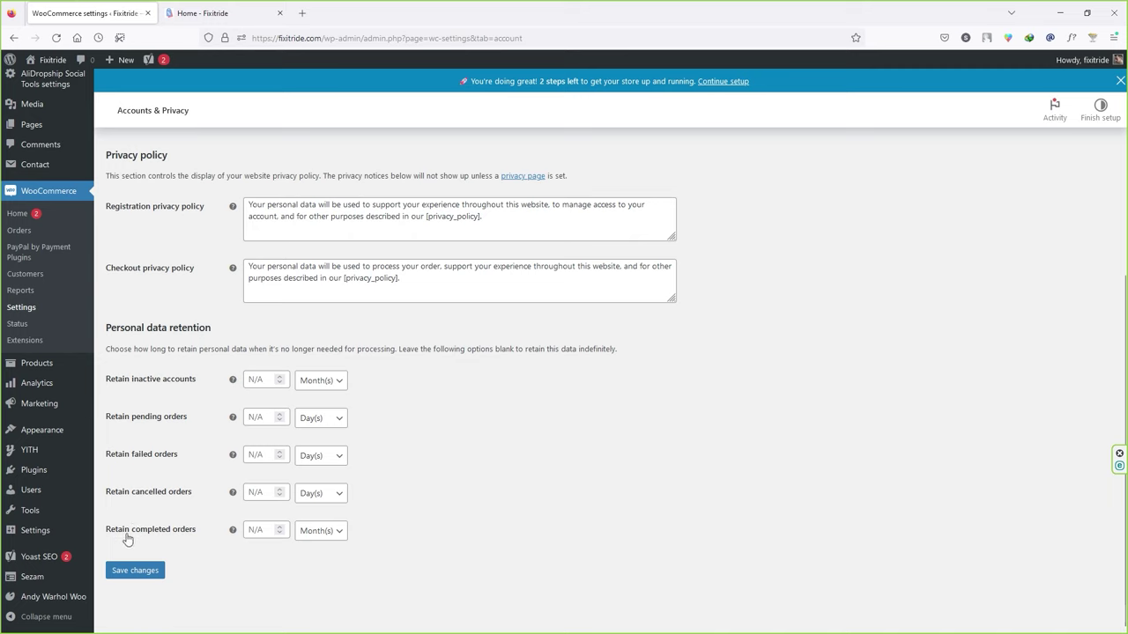
click(150, 573)
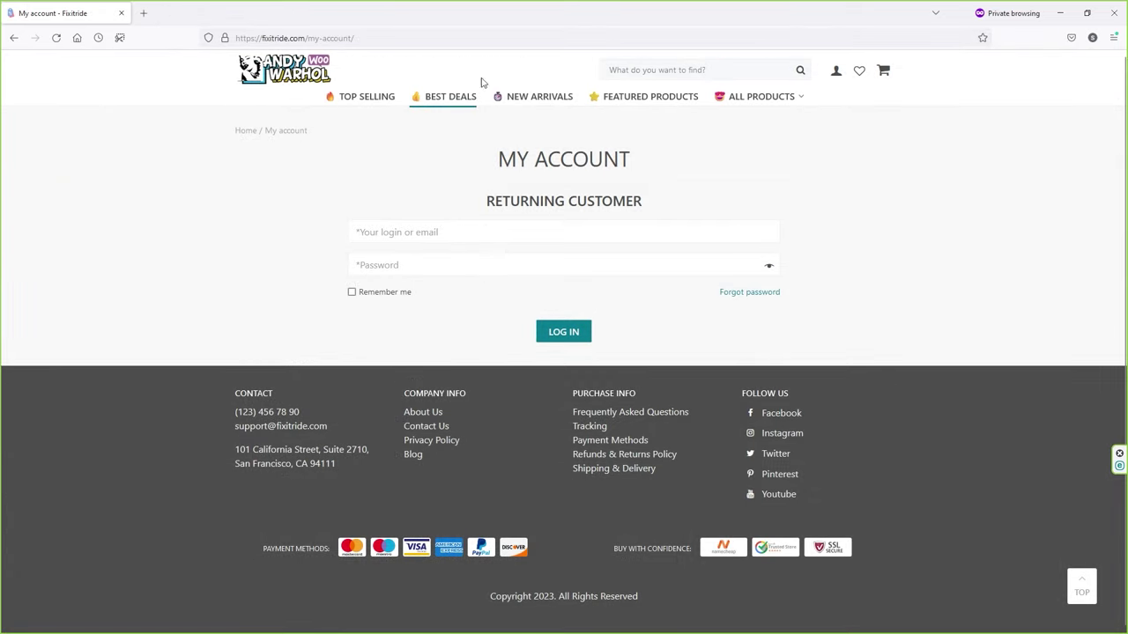
Reload the private-window My Account page and try the new Register email field
click(56, 41)
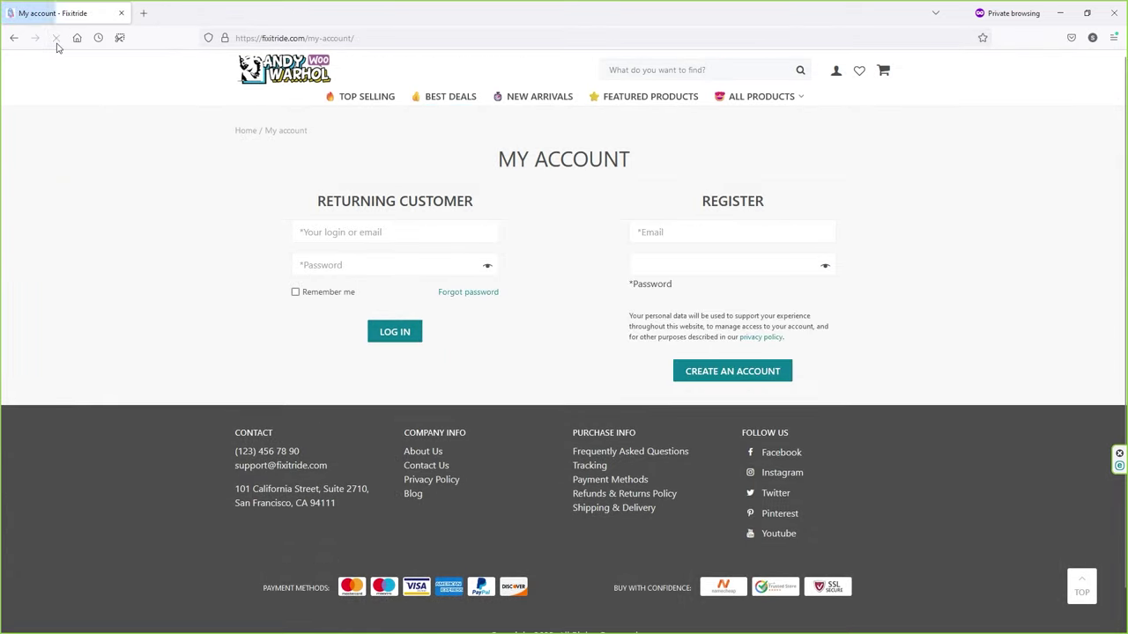
click(695, 229)
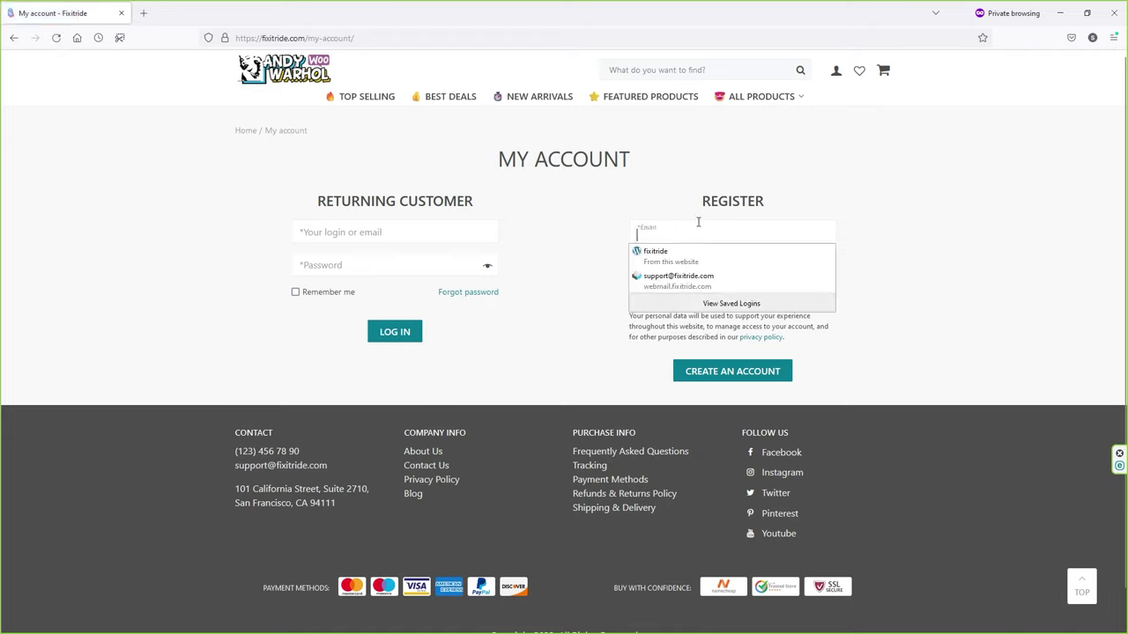
click(574, 230)
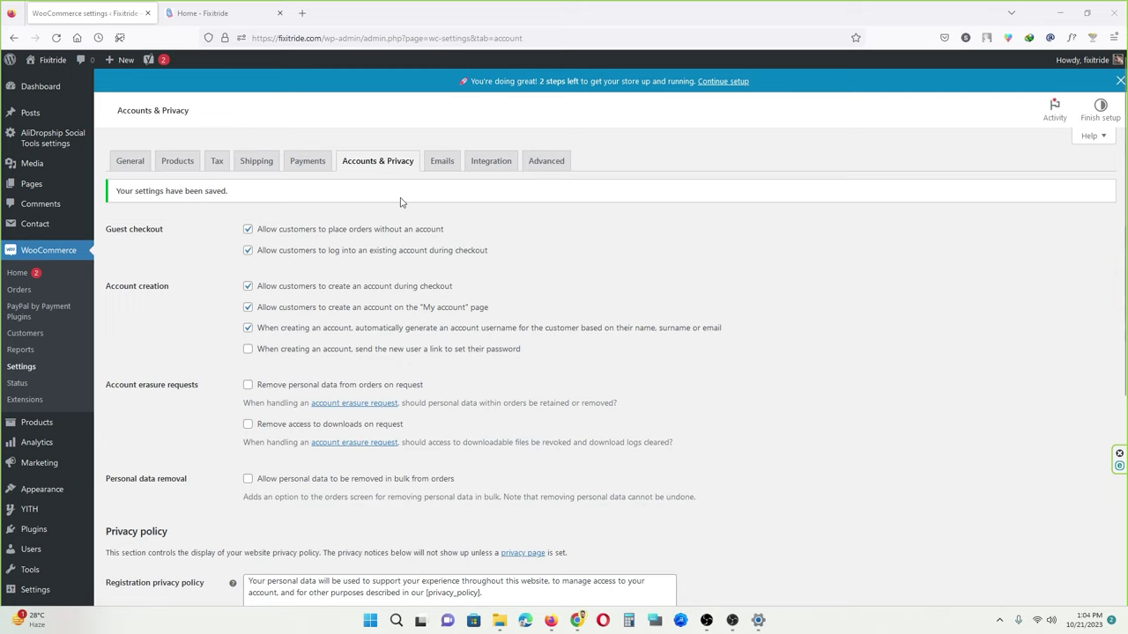
Go from the Dashboard to Andy Warhol Woo General, then its Single Product Page settings
click(41, 86)
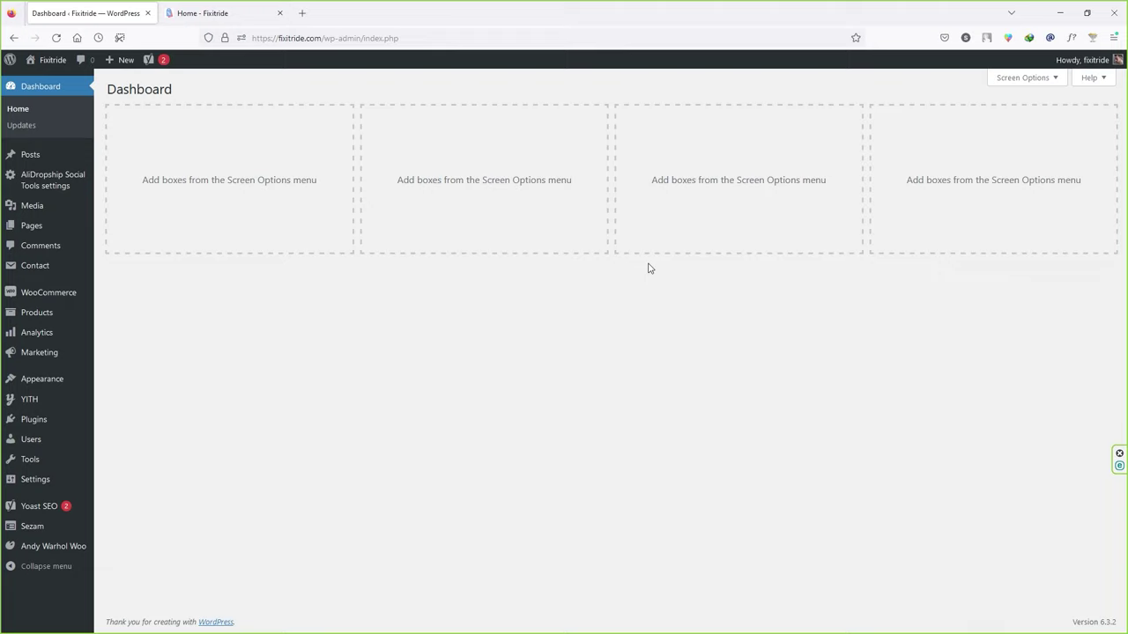
mouse_move(34, 553)
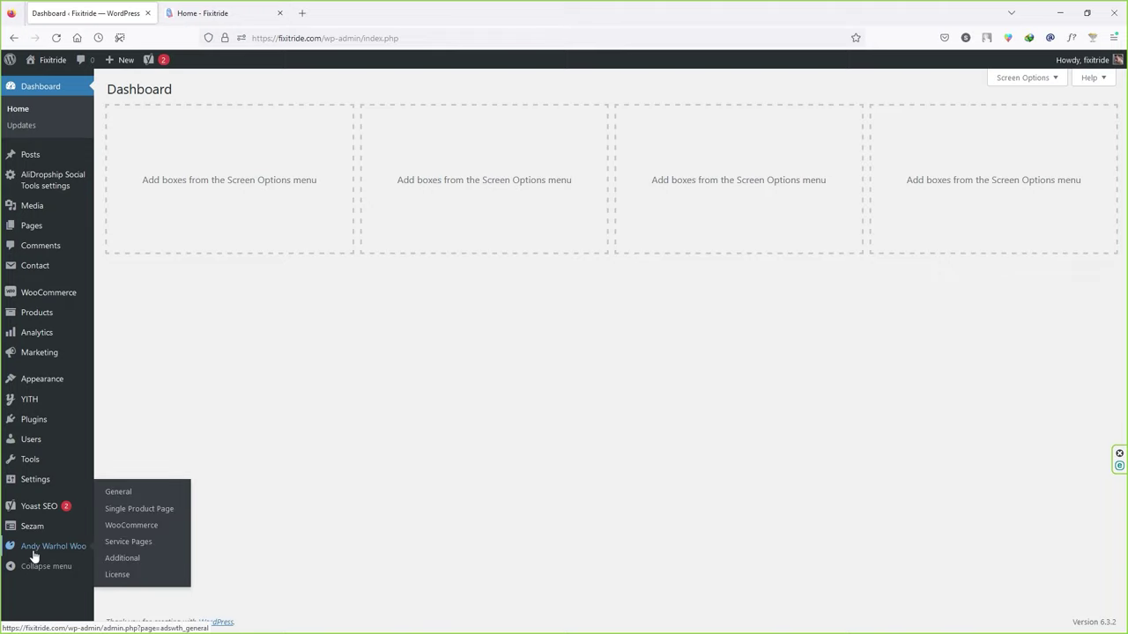
click(124, 494)
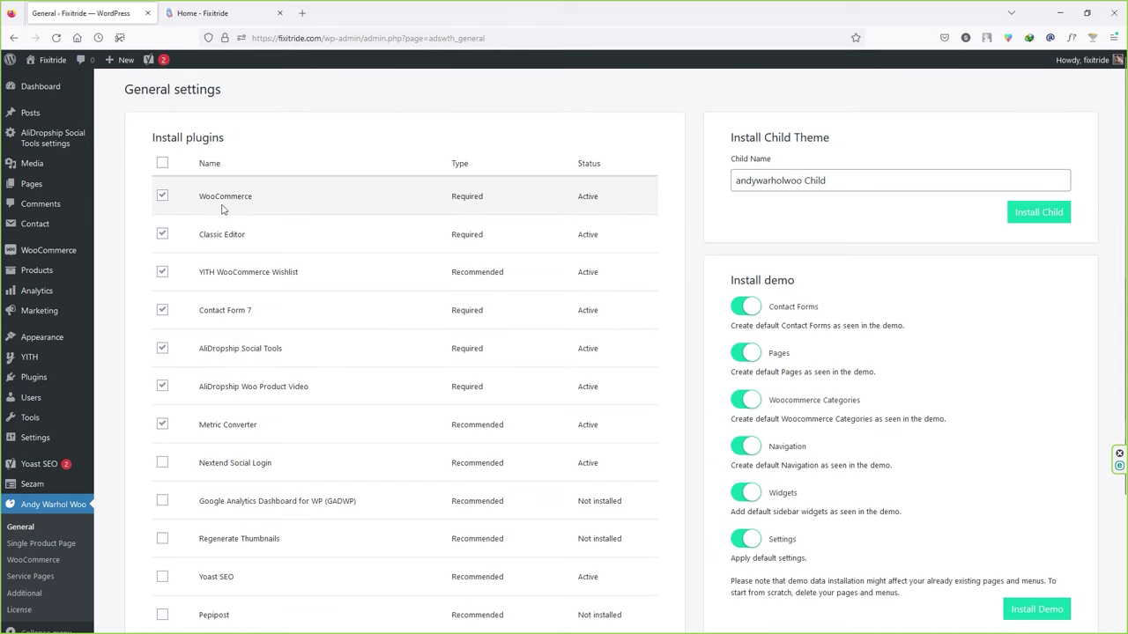
scroll(340, 432, down, 2)
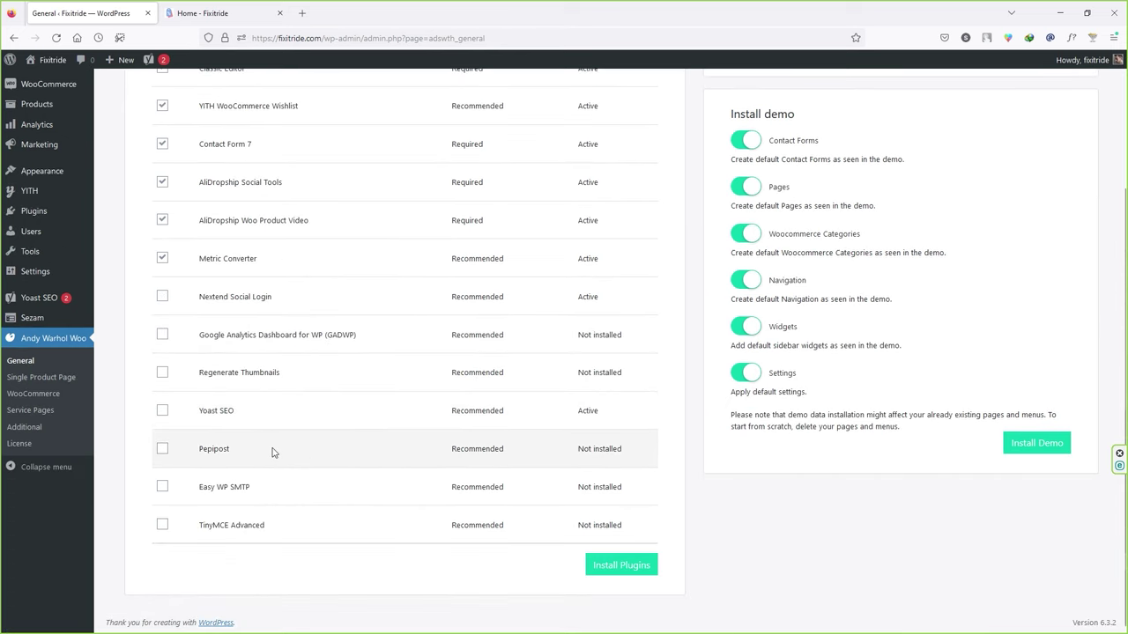
click(50, 379)
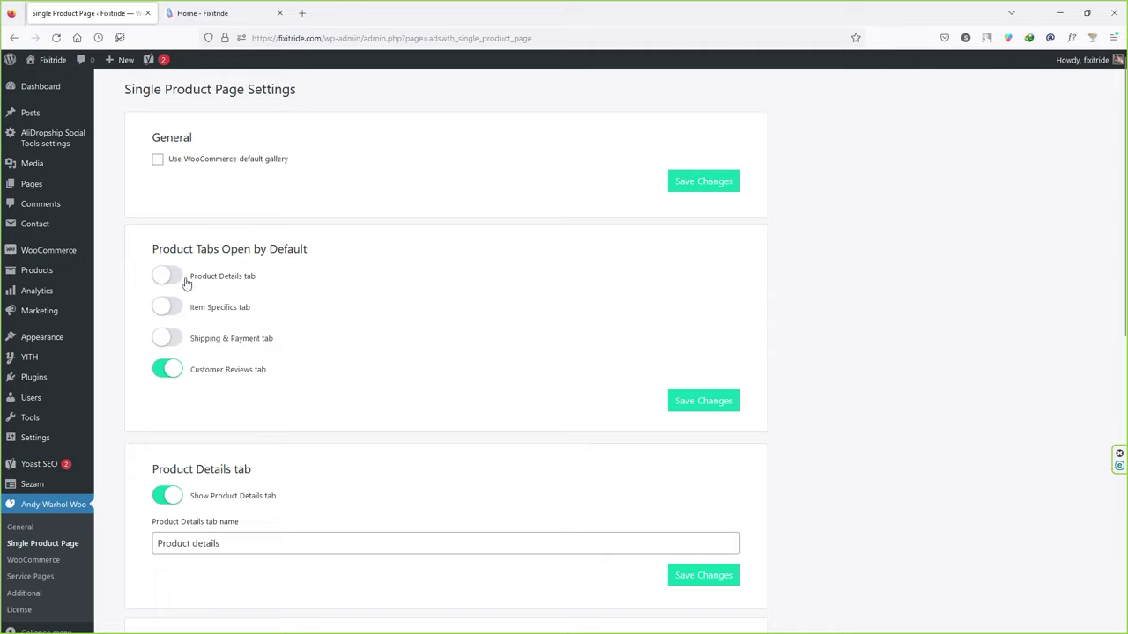
Open the sunroof film product page in a new tab and test the Product Details accordion
click(242, 7)
right_click(287, 385)
click(304, 392)
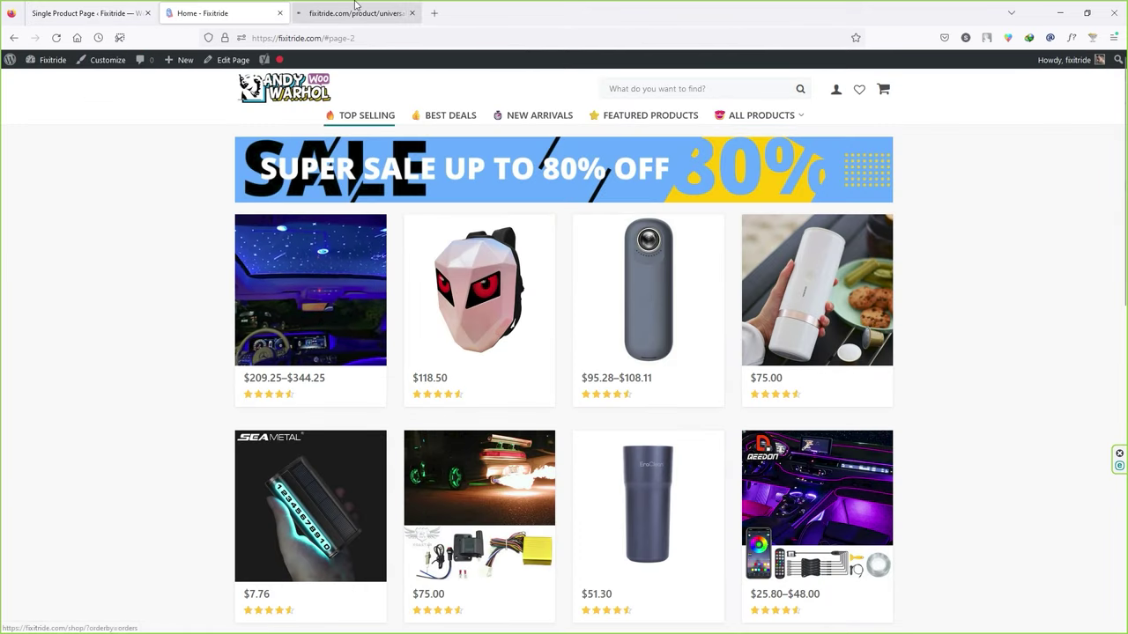
click(355, 5)
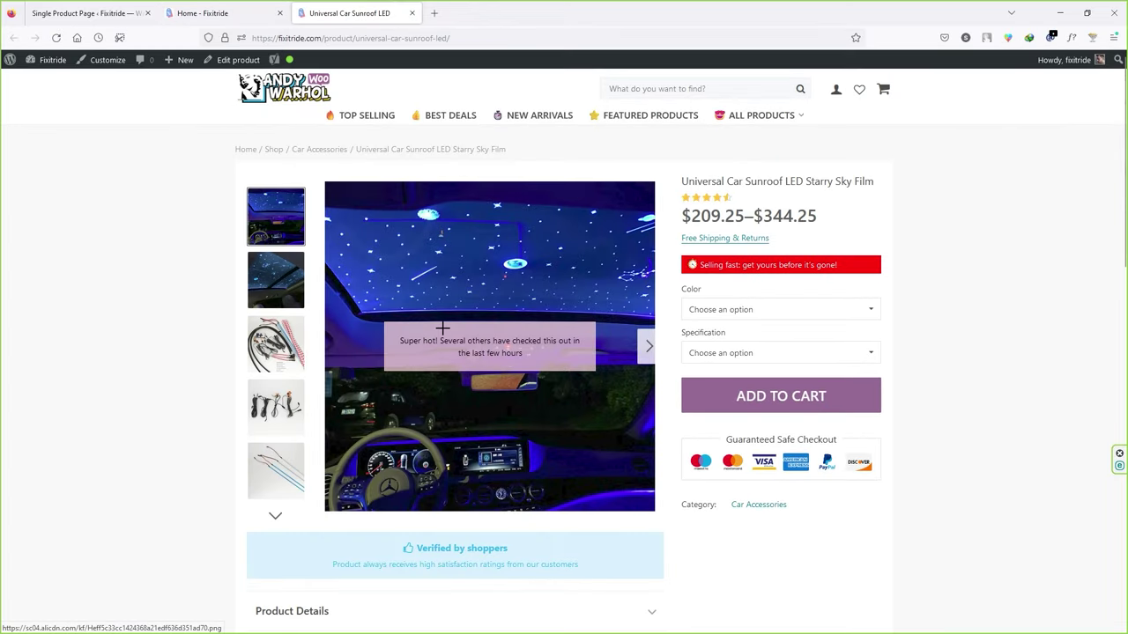
scroll(443, 328, down, 4)
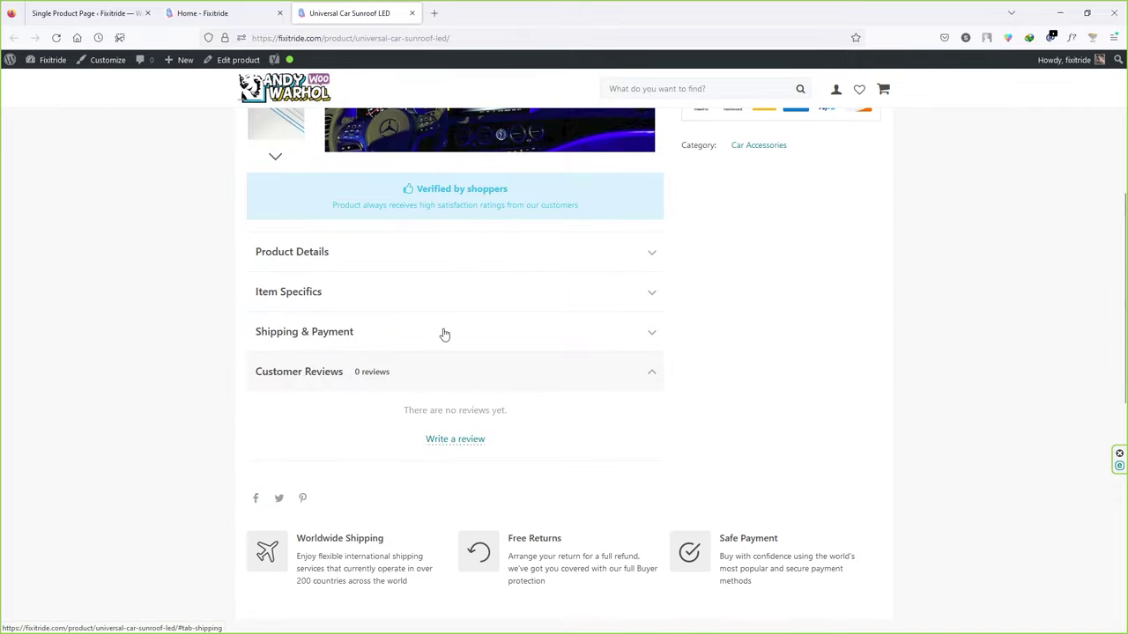
click(636, 255)
click(637, 254)
click(426, 247)
Collapse Product Details, then switch on Product Details tab under Product Tabs Open by Default
scroll(377, 493, up, 3)
scroll(523, 347, down, 6)
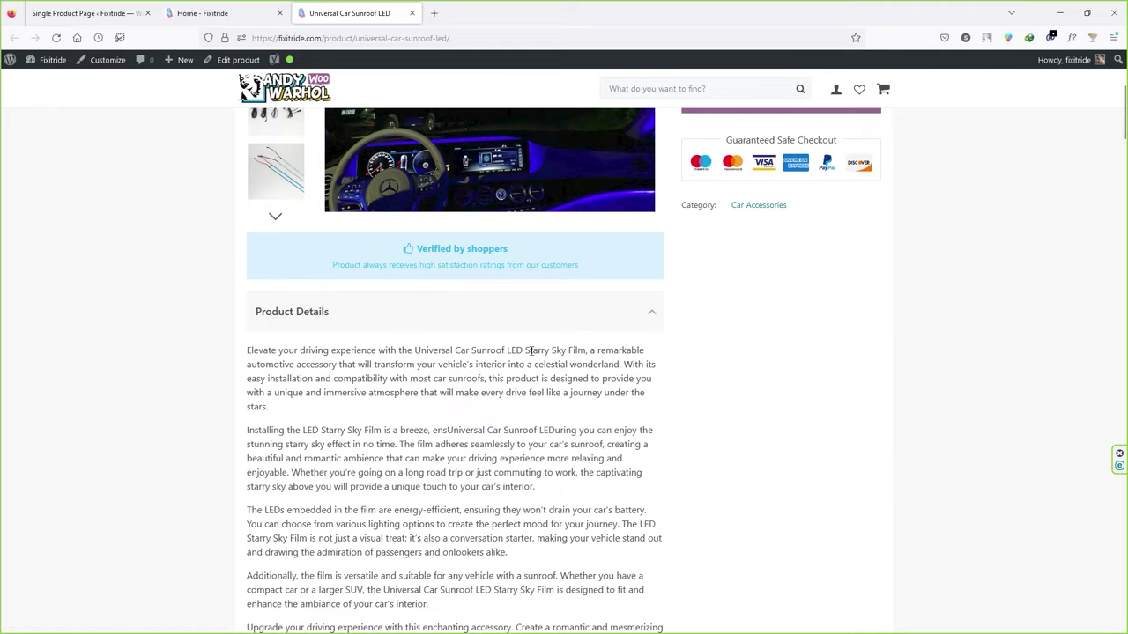
scroll(563, 396, up, 3)
click(574, 317)
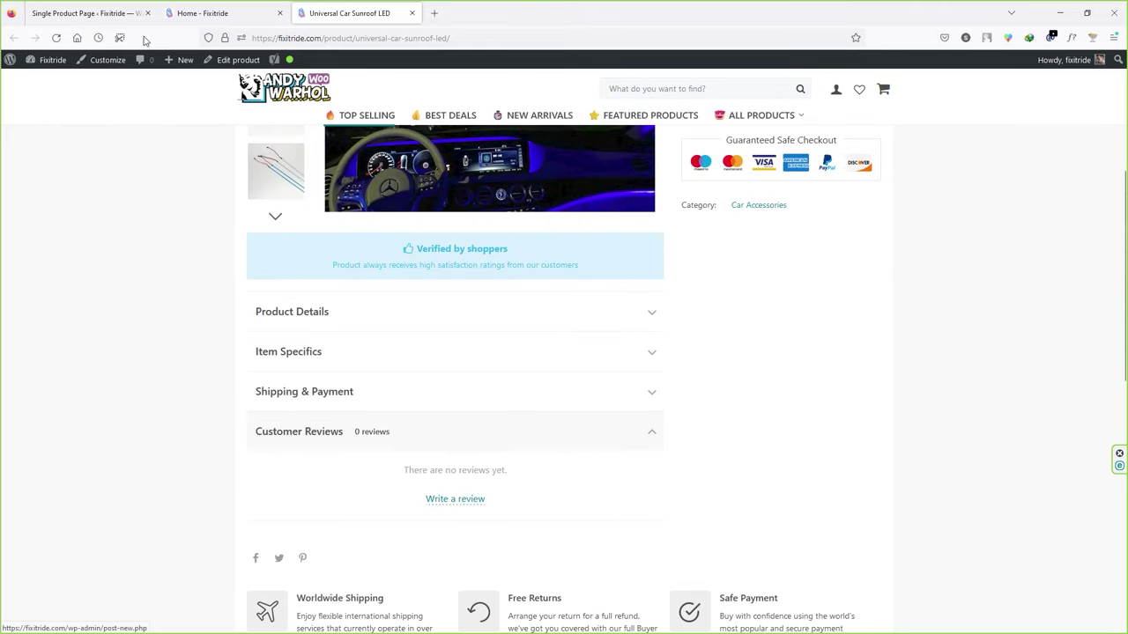
click(106, 13)
click(169, 280)
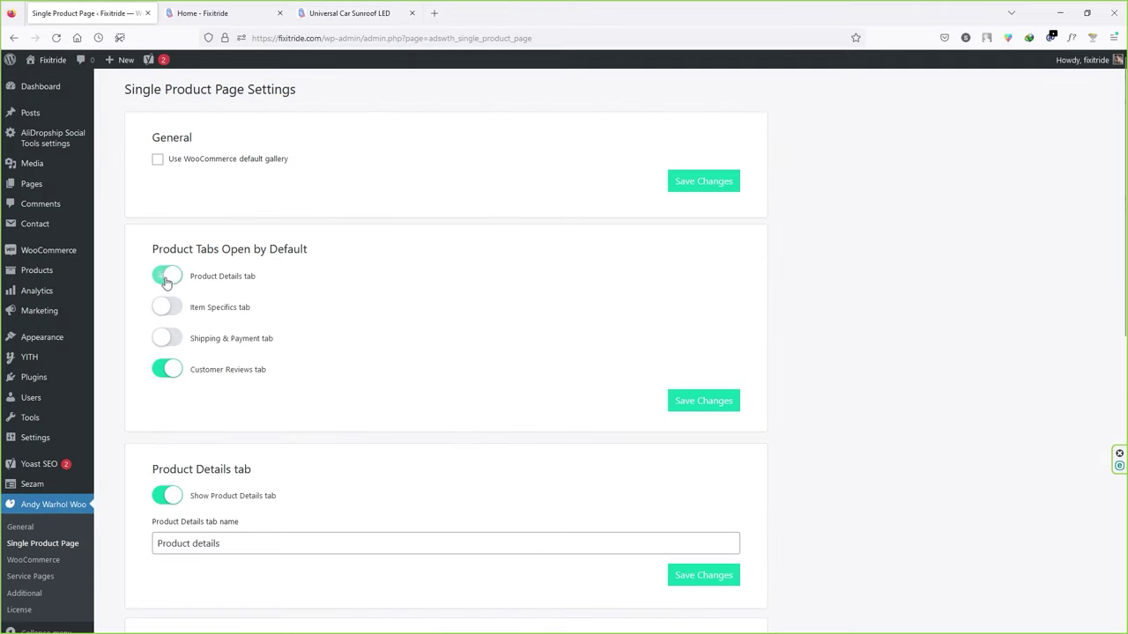
Save the default-open product tab settings and close the old Universal Car Sunroof LED page
click(674, 398)
click(419, 18)
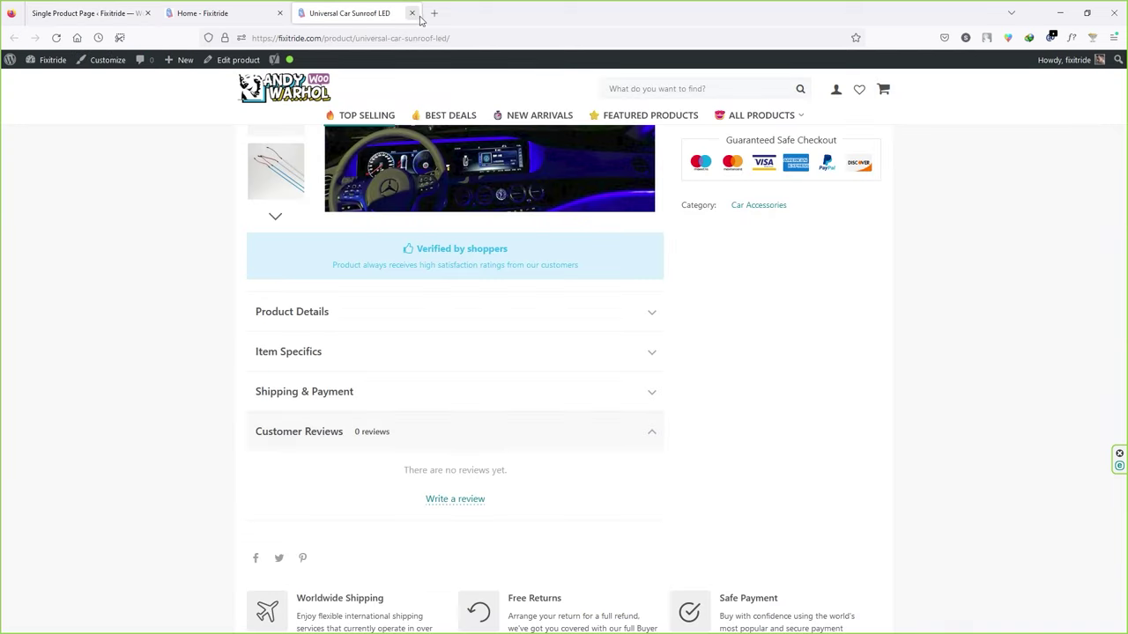
click(412, 14)
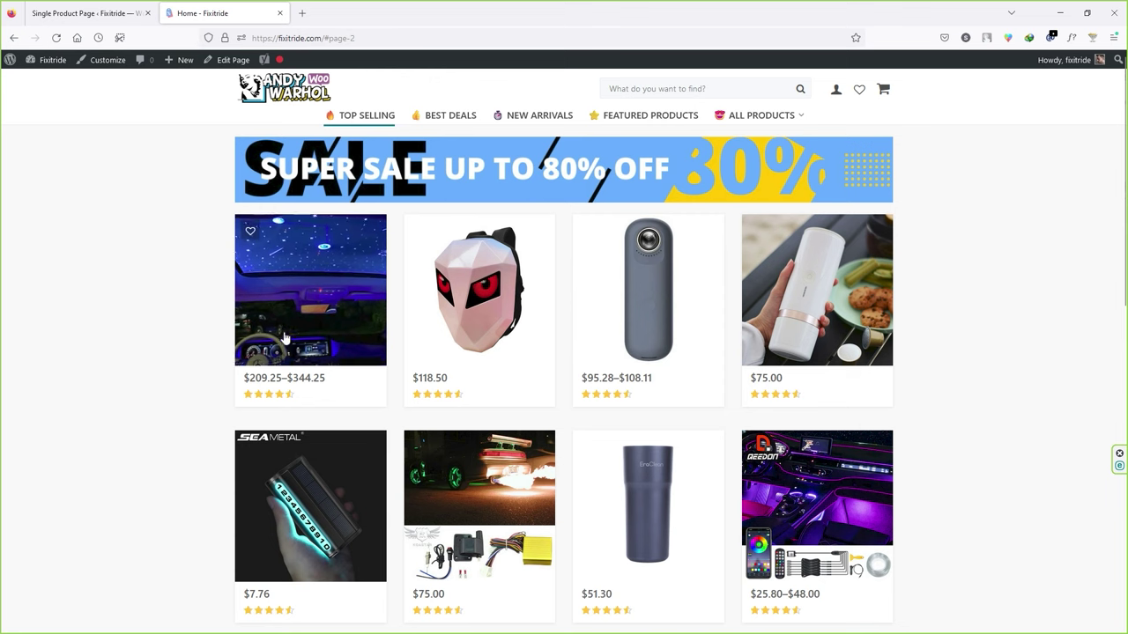
Reopen the Universal Car Sunroof LED product in a new tab and collapse Product Details
right_click(273, 372)
right_click(255, 374)
click(290, 385)
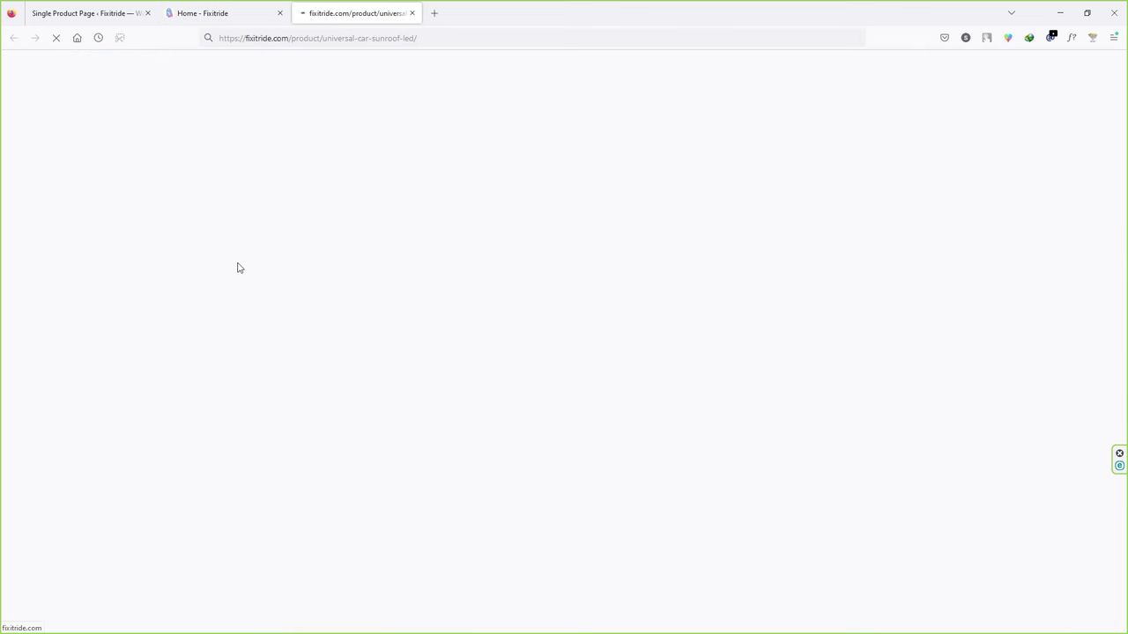
scroll(292, 309, down, 5)
scroll(352, 322, down, 5)
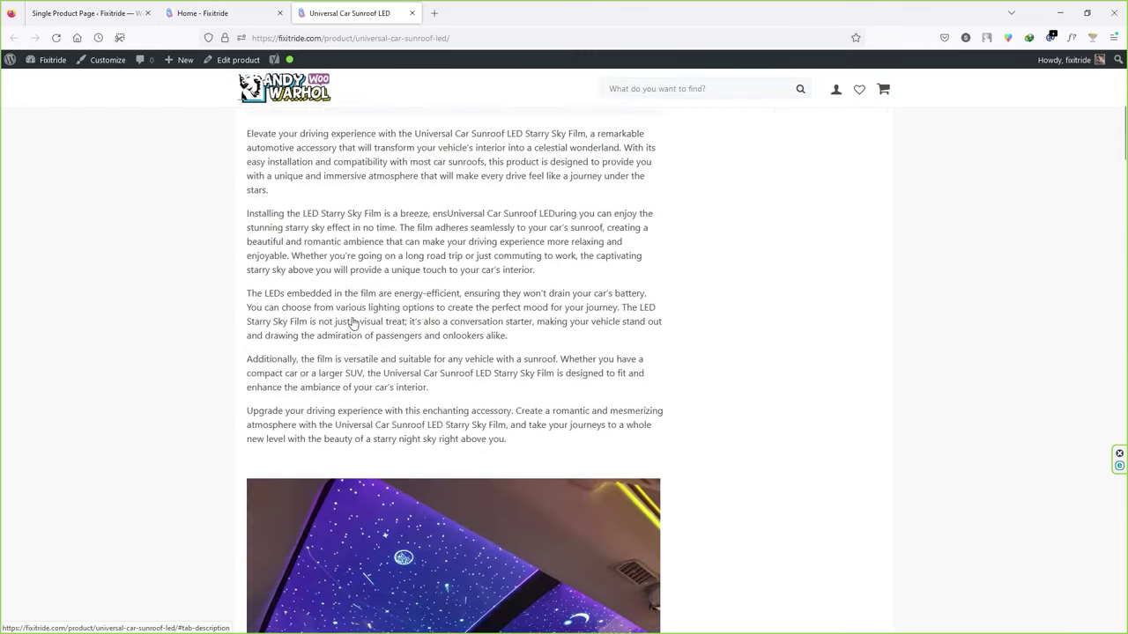
scroll(362, 324, down, 3)
scroll(493, 317, up, 8)
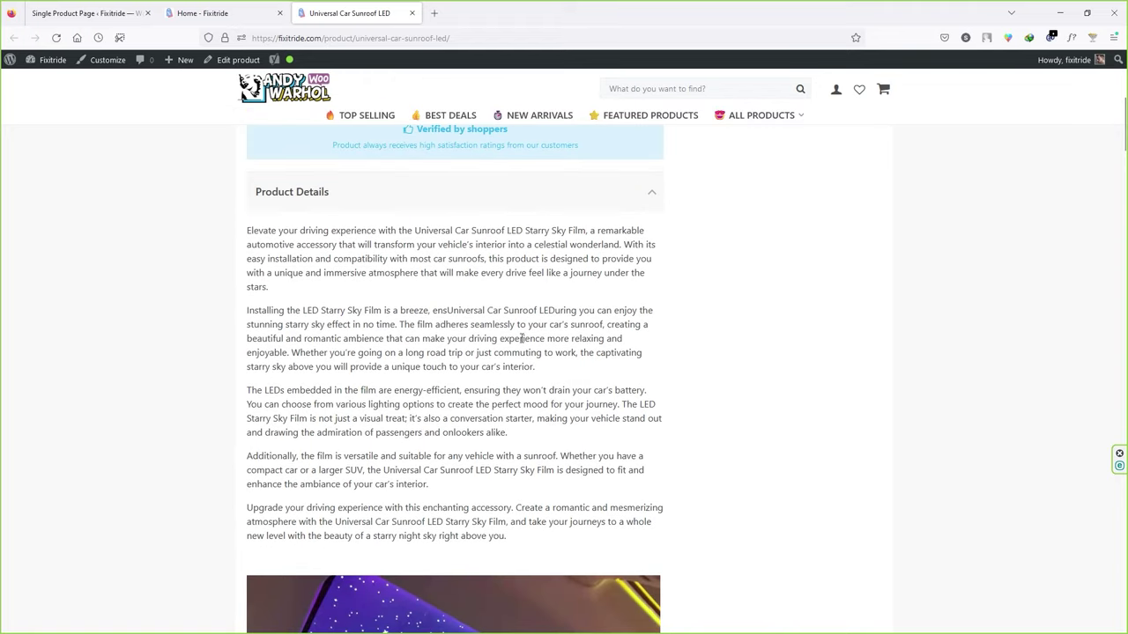
click(653, 313)
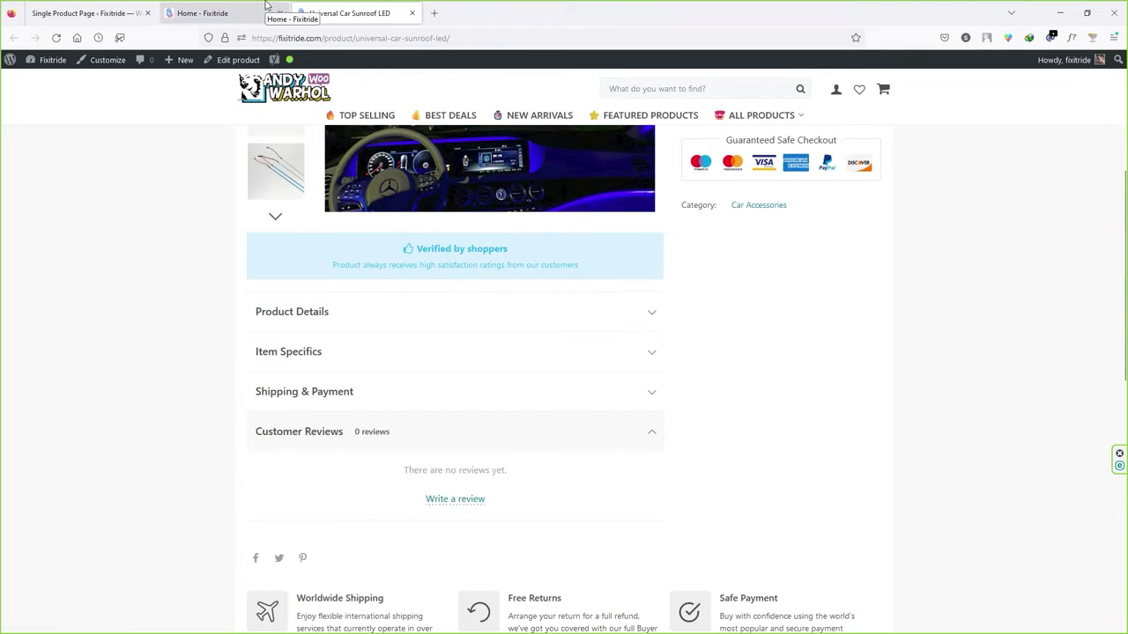
click(105, 12)
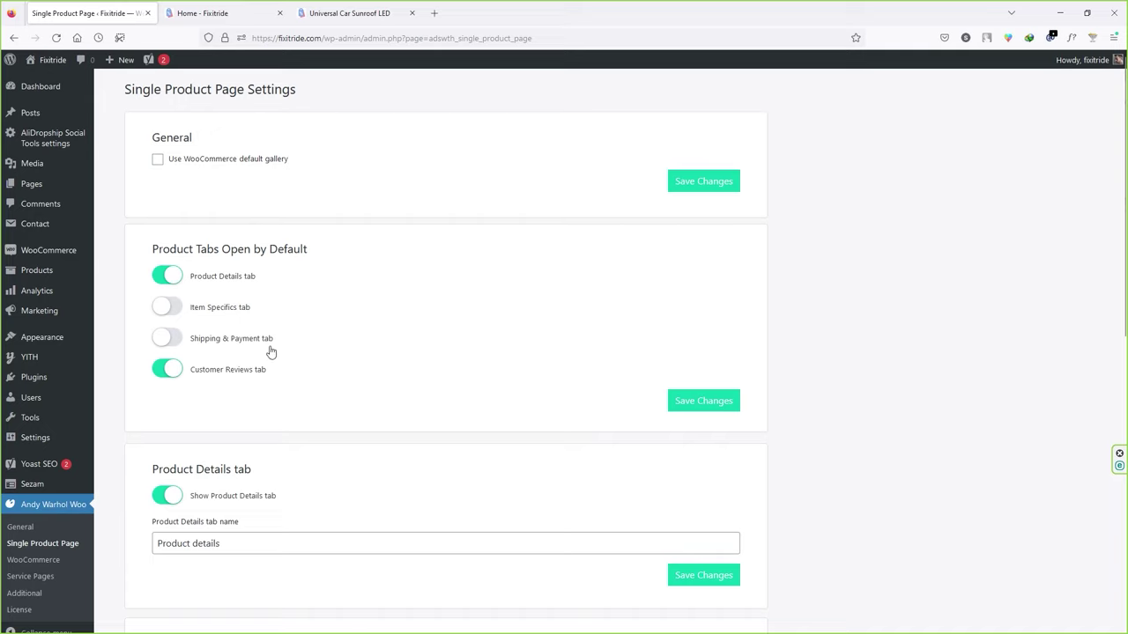
Stop the Product Details tab opening by default and save the change
click(166, 280)
click(705, 400)
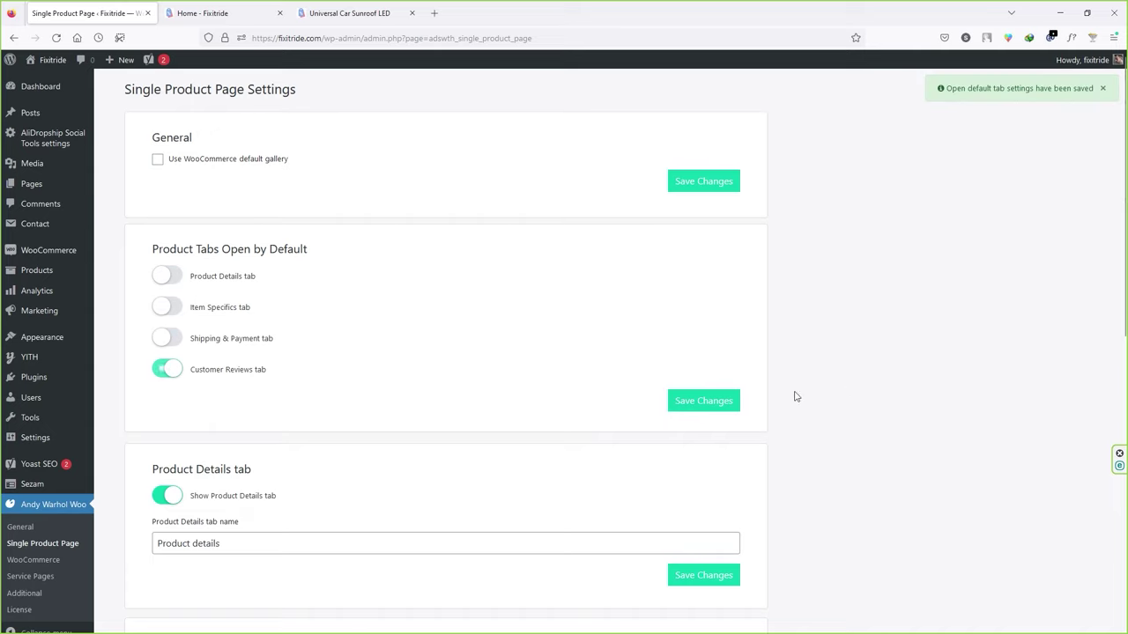
scroll(264, 309, down, 3)
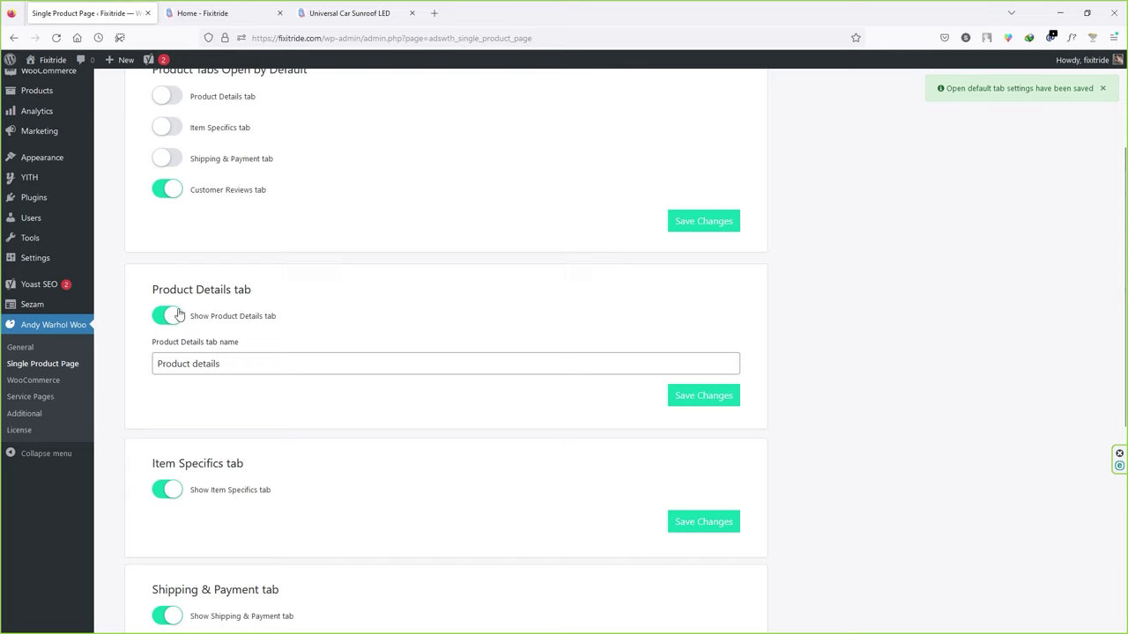
triple_click(213, 363)
click(232, 361)
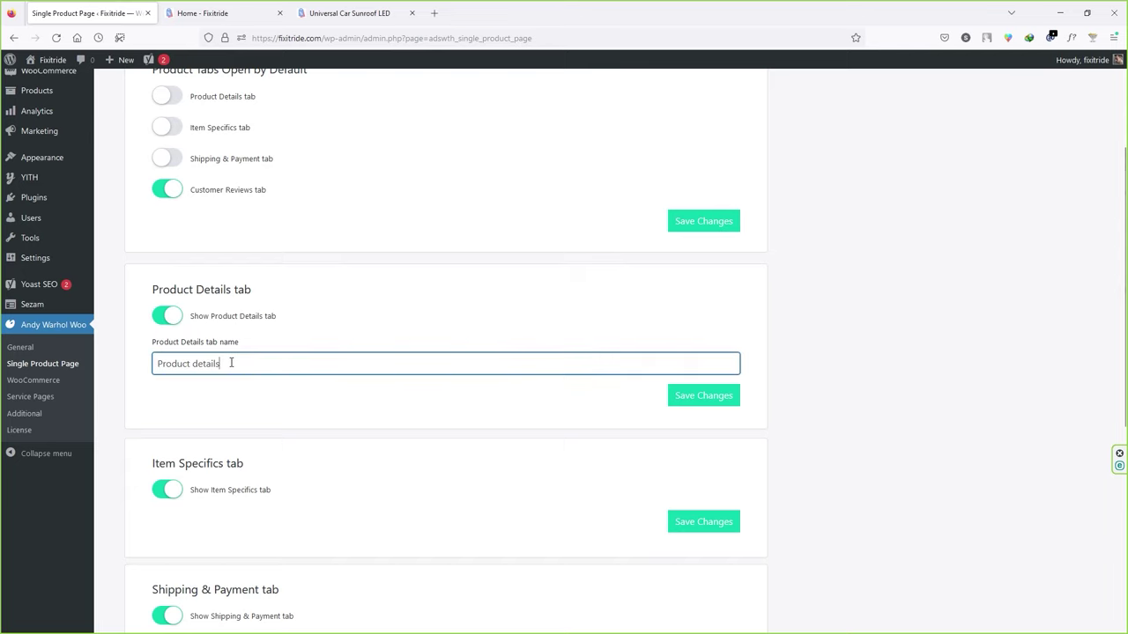
Look over the Shipping & Payment tab name and the remaining product tab settings
scroll(173, 350, down, 2)
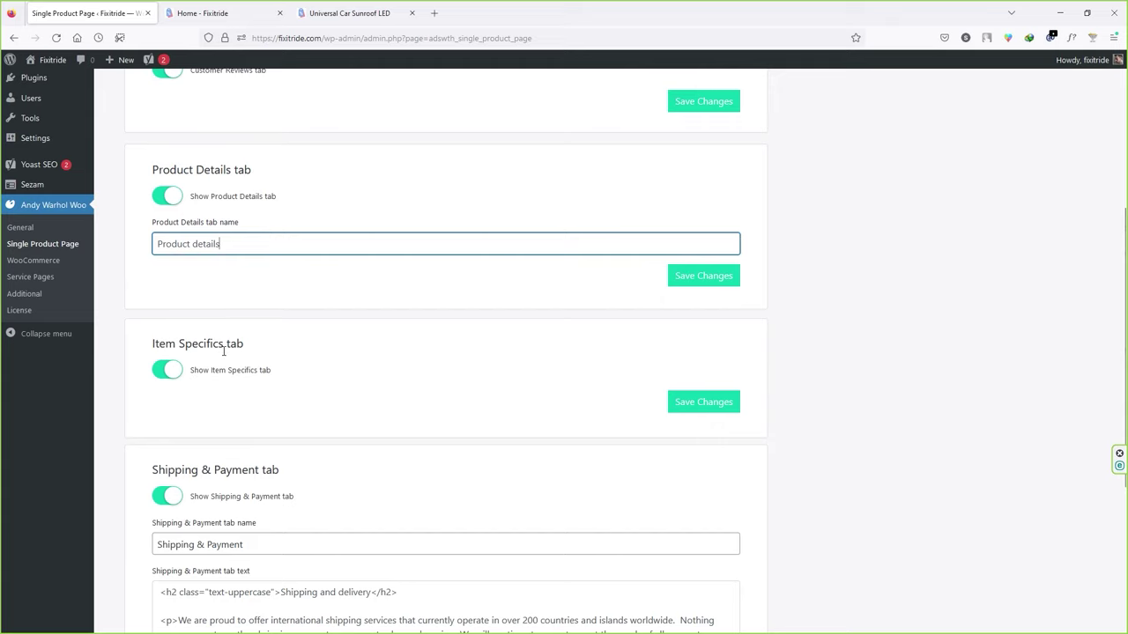
scroll(179, 374, down, 4)
drag(303, 304, 161, 306)
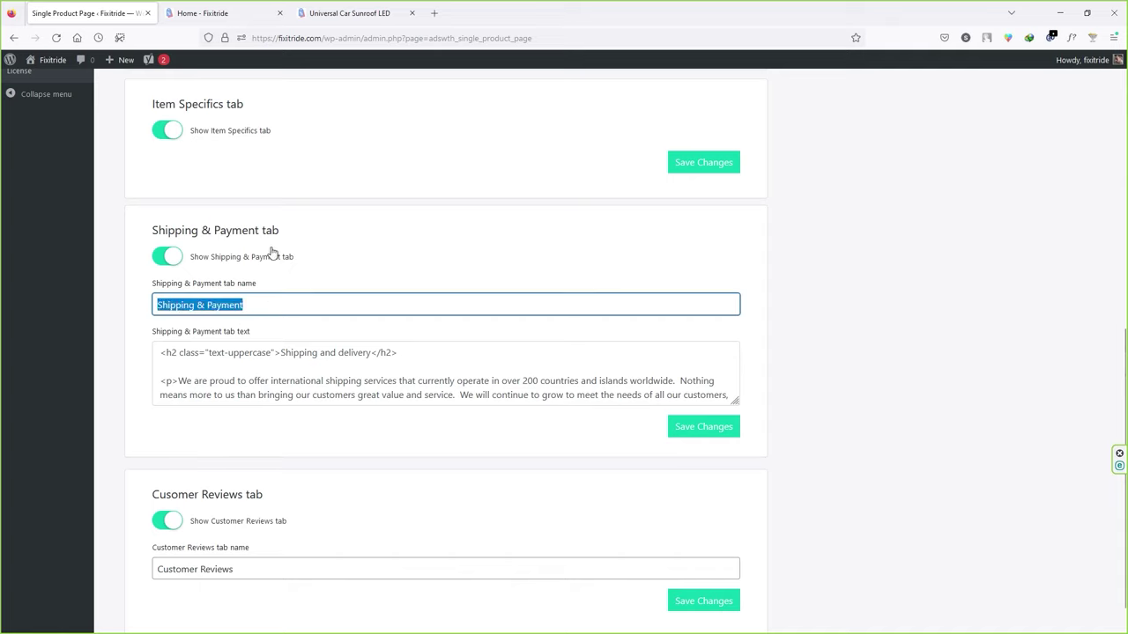
click(272, 305)
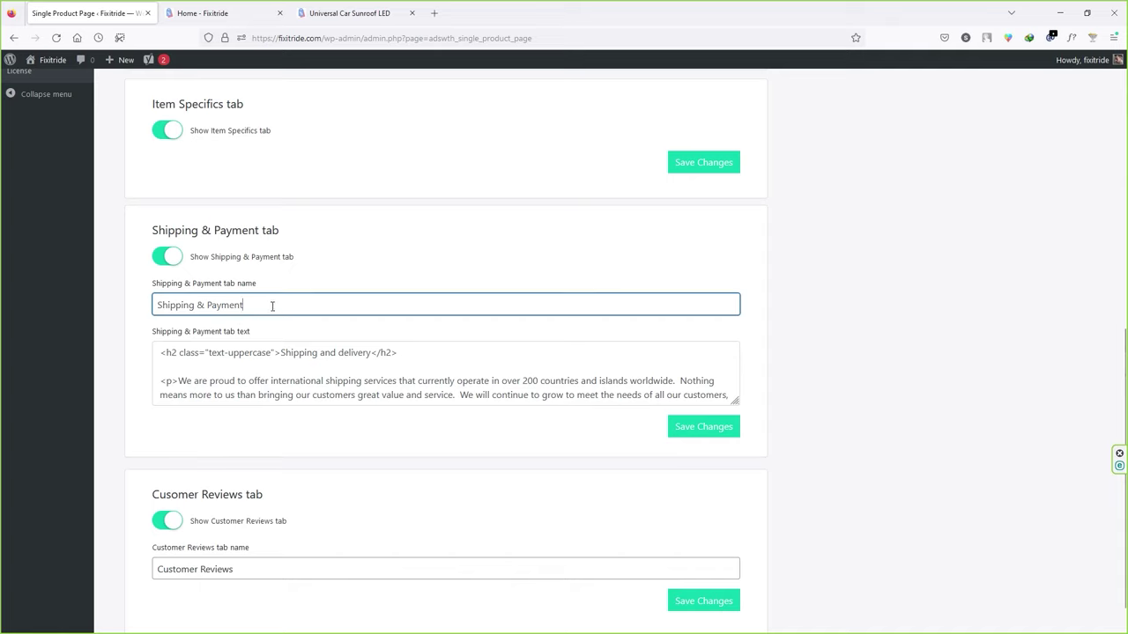
scroll(494, 334, down, 2)
drag(737, 367, 724, 575)
scroll(336, 337, down, 2)
scroll(337, 338, down, 15)
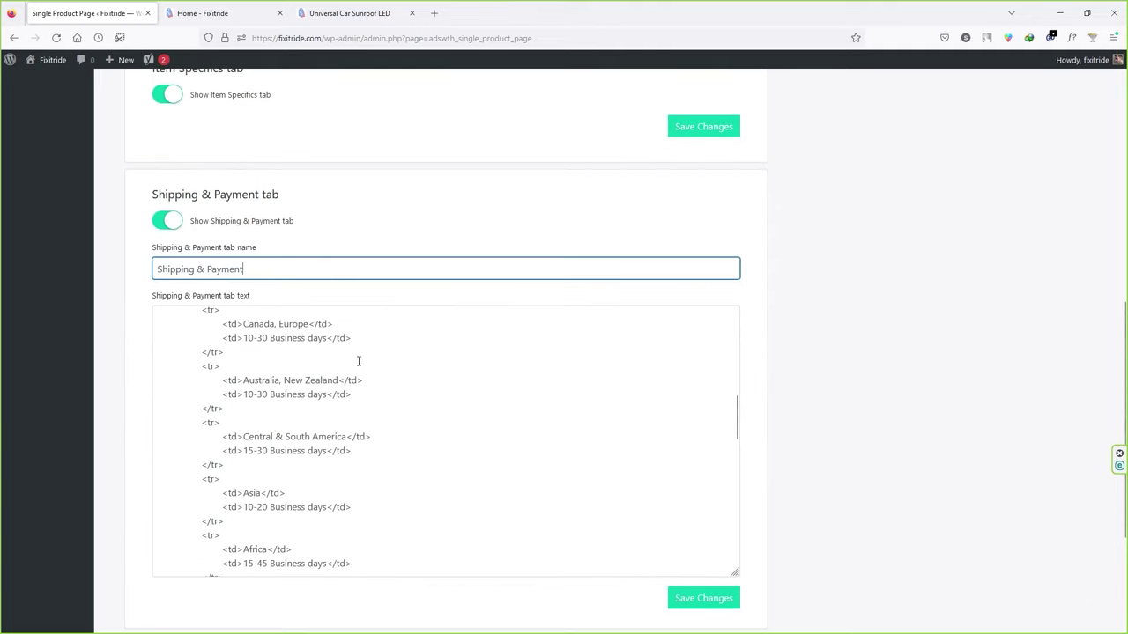
click(356, 9)
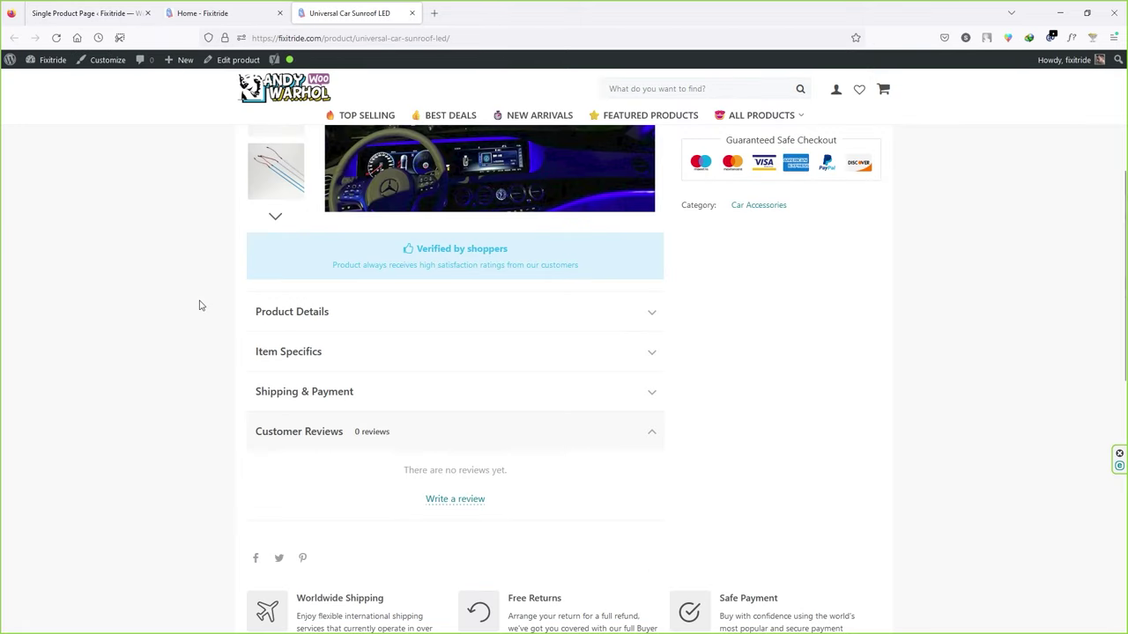
Expand Shipping & Payment on the product page and scroll through its shipping-time table
scroll(216, 320, down, 1)
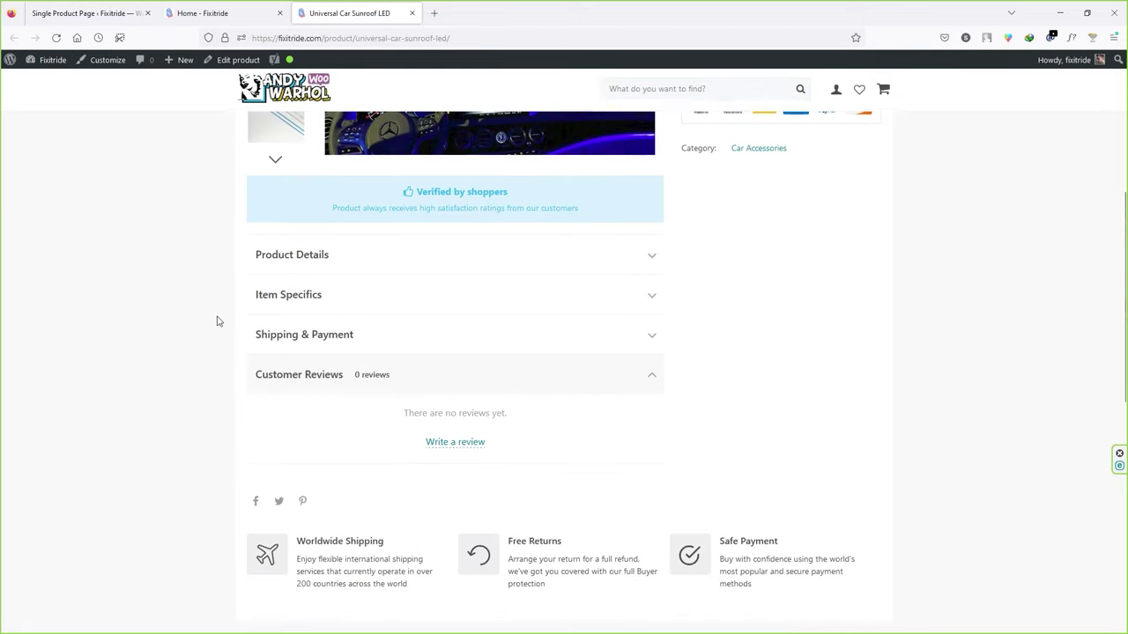
click(479, 333)
scroll(142, 370, down, 2)
scroll(143, 370, down, 5)
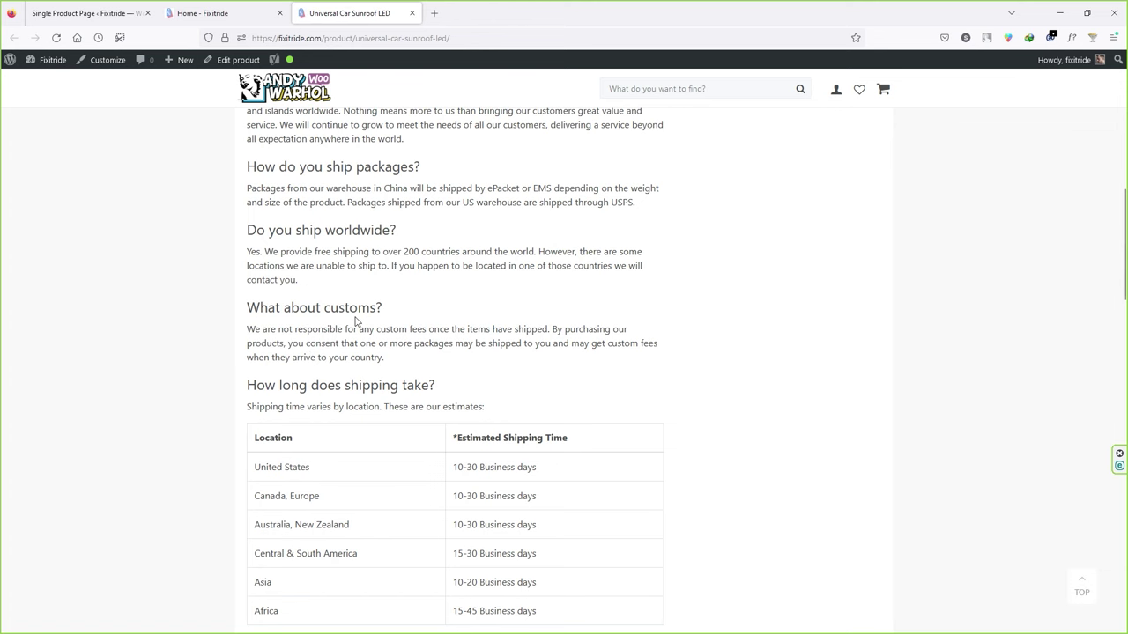
scroll(356, 323, down, 5)
scroll(347, 315, up, 2)
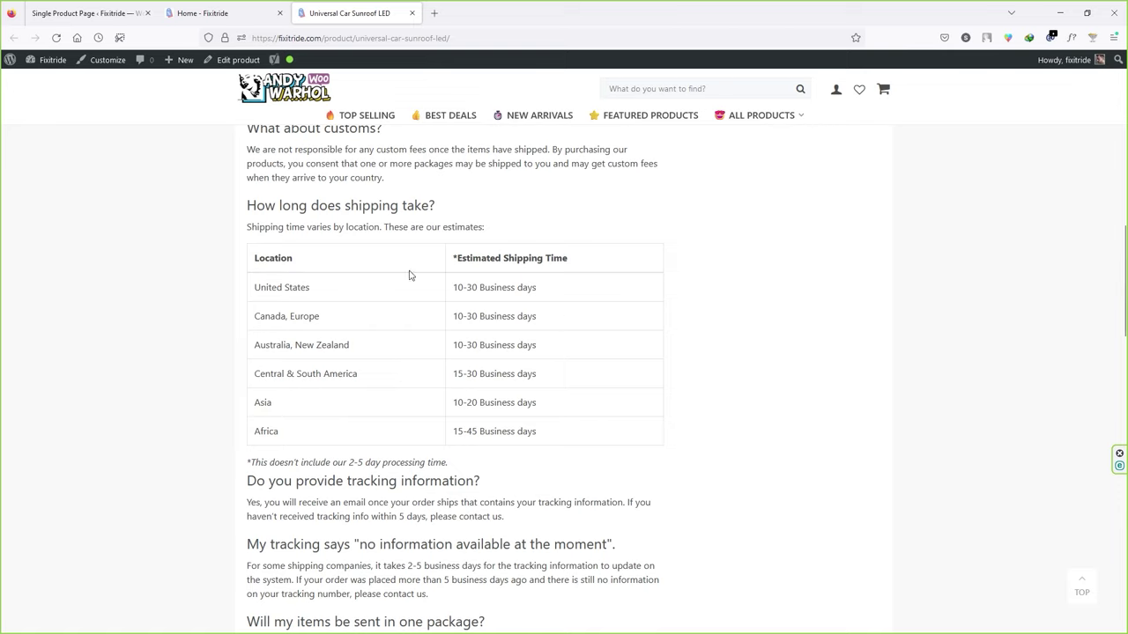
Review the Shipping & Payment tab's HTML shipping-time table in settings, including the Canada row
click(96, 4)
scroll(345, 305, down, 6)
scroll(345, 306, up, 10)
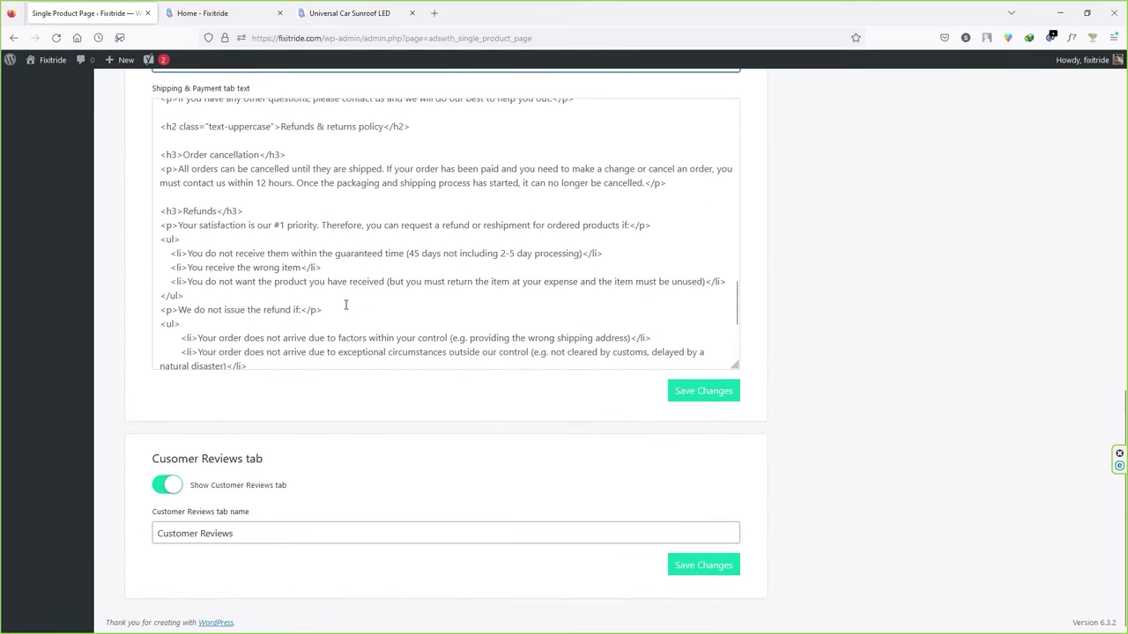
drag(259, 226, 290, 226)
drag(258, 299, 284, 301)
click(292, 300)
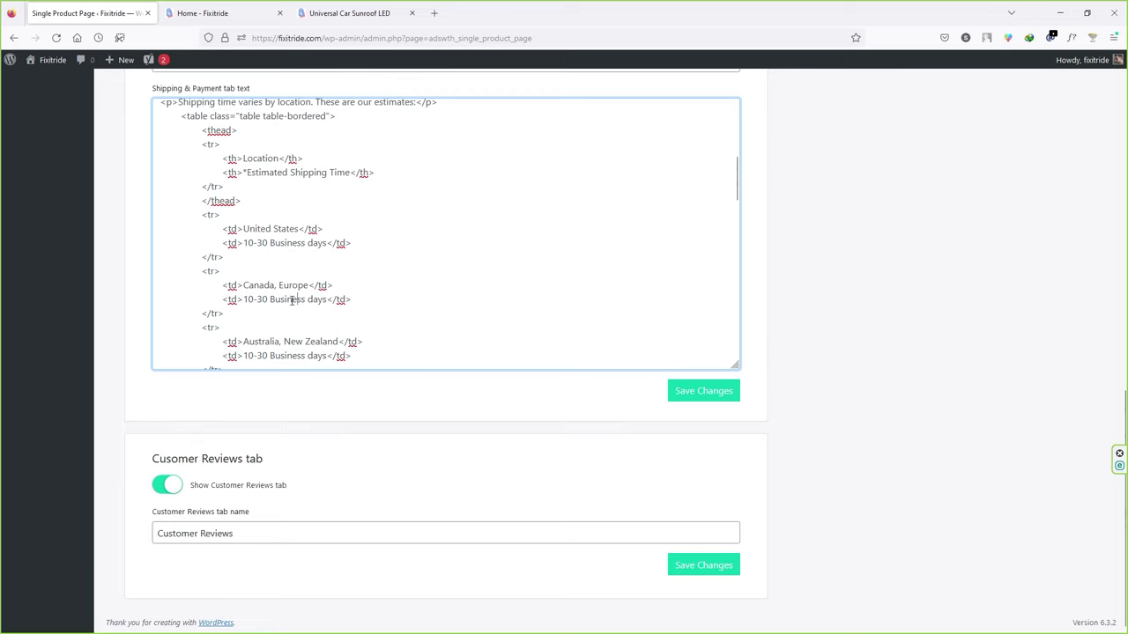
scroll(312, 301, down, 1)
scroll(359, 278, up, 10)
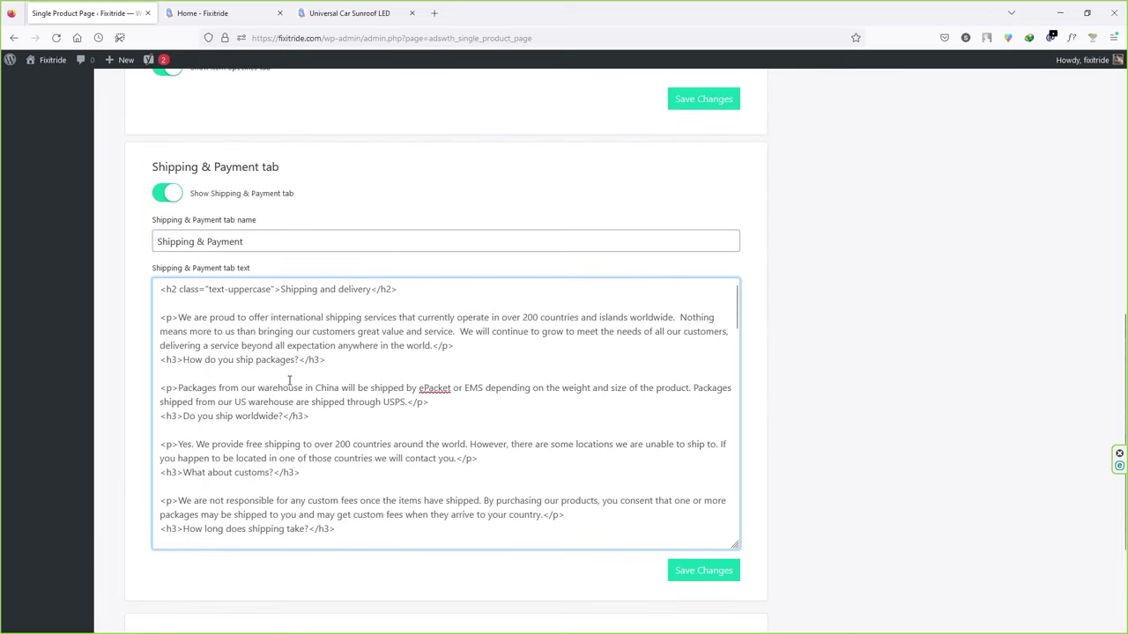
scroll(289, 381, down, 10)
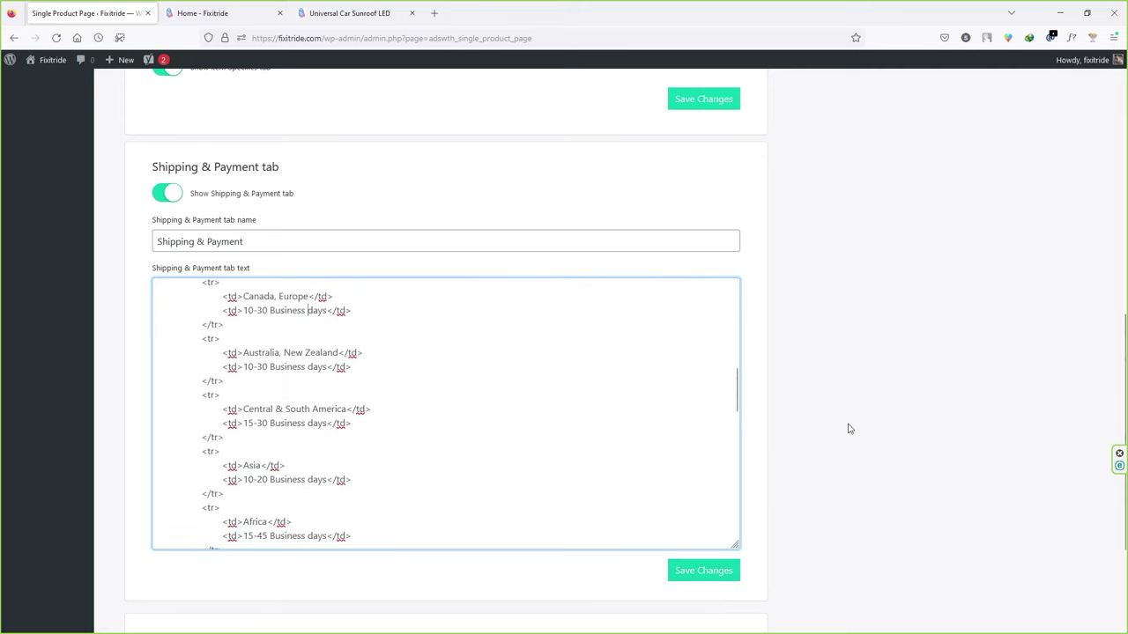
scroll(849, 429, down, 2)
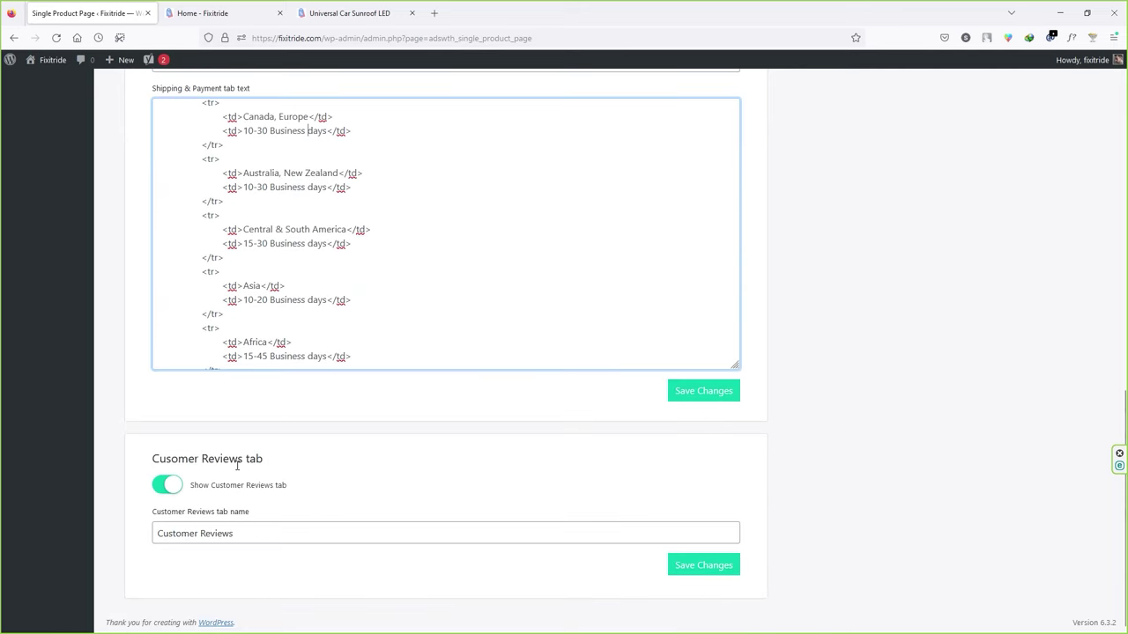
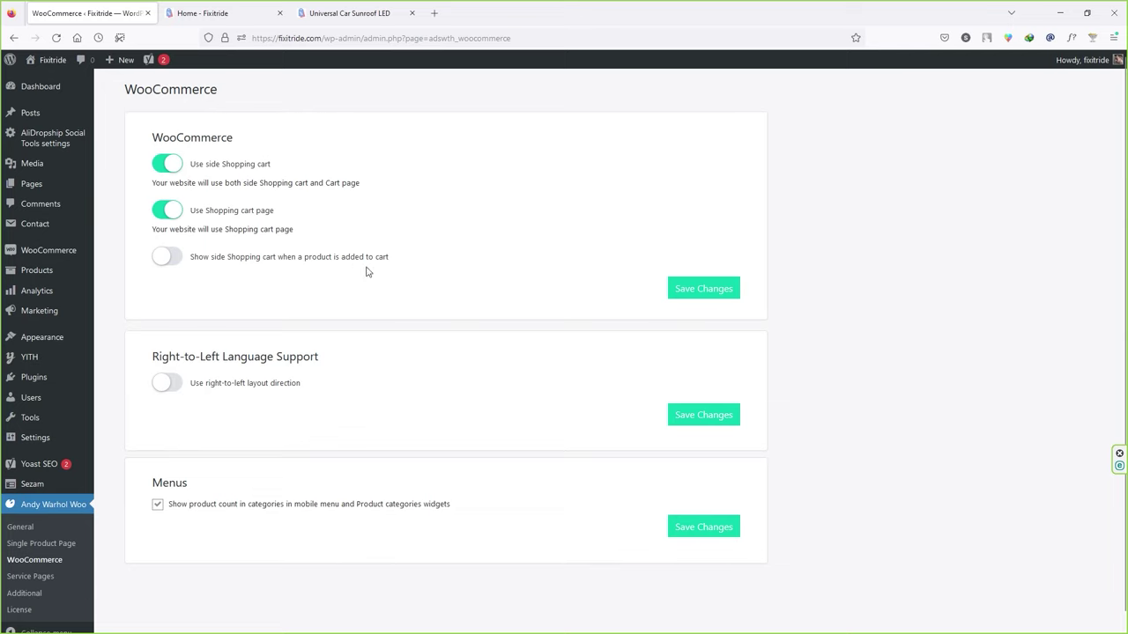
Load the fixitride.com store home page in a new private browsing window
click(363, 11)
scroll(188, 304, up, 10)
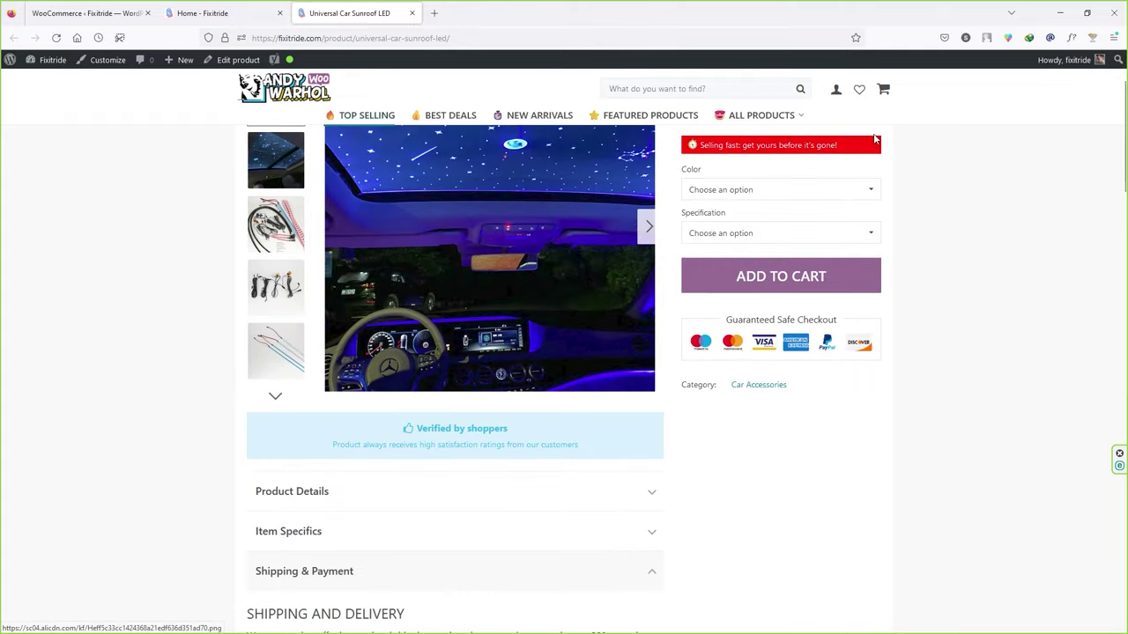
click(1113, 37)
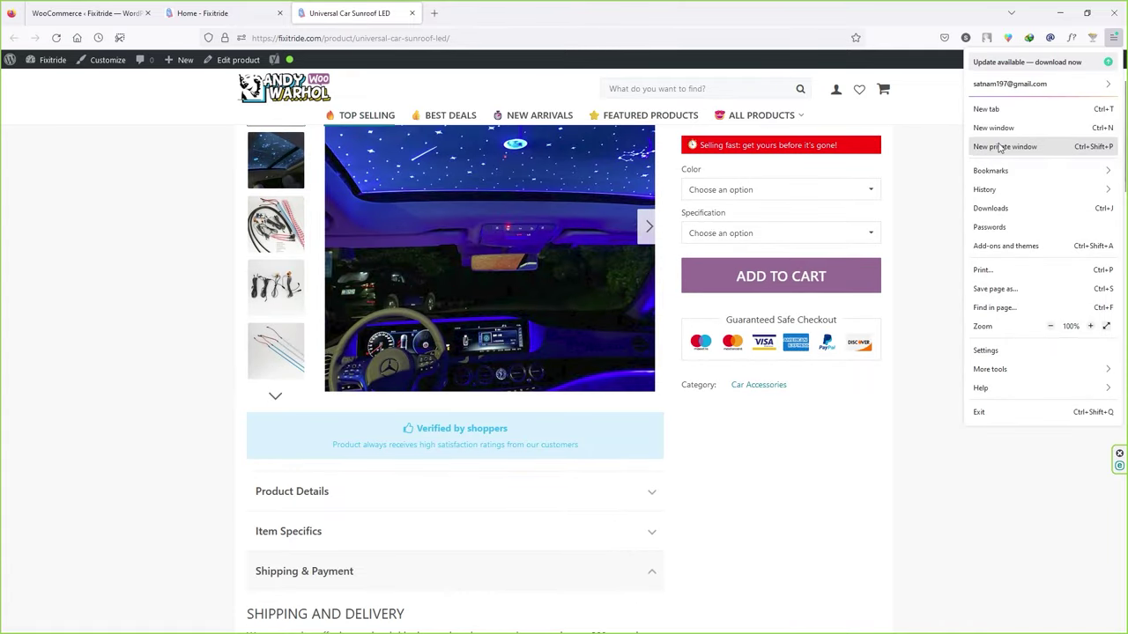
click(1000, 148)
text(fixitride.com)
key(Return)
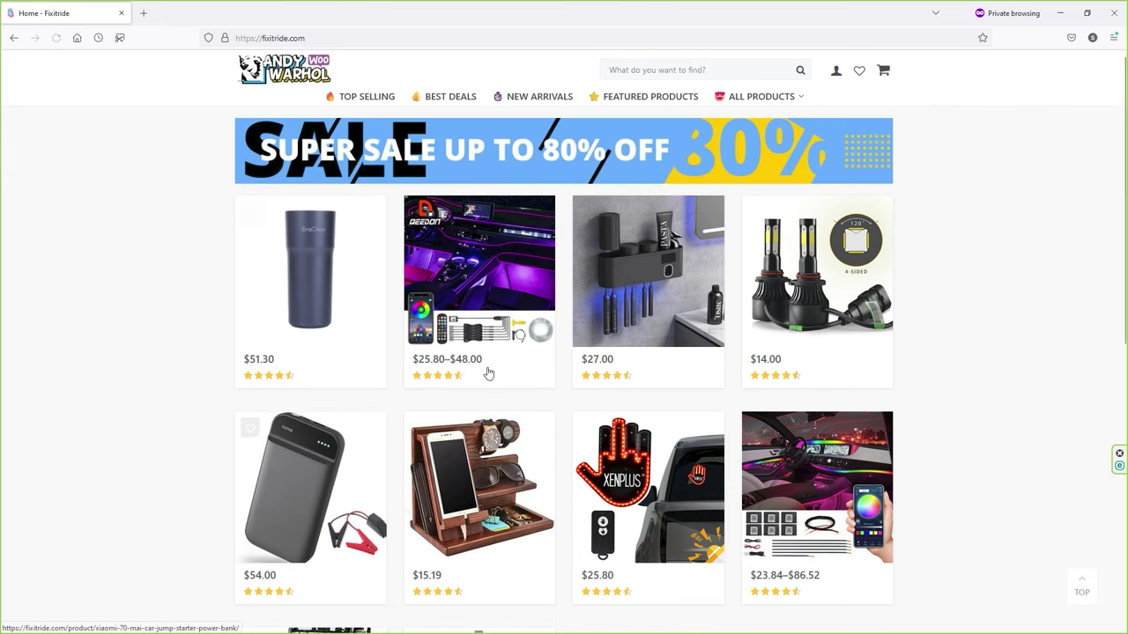
Add the QEEDON kit with 10 in 1 App & remote control to cart; enable the side cart
click(491, 372)
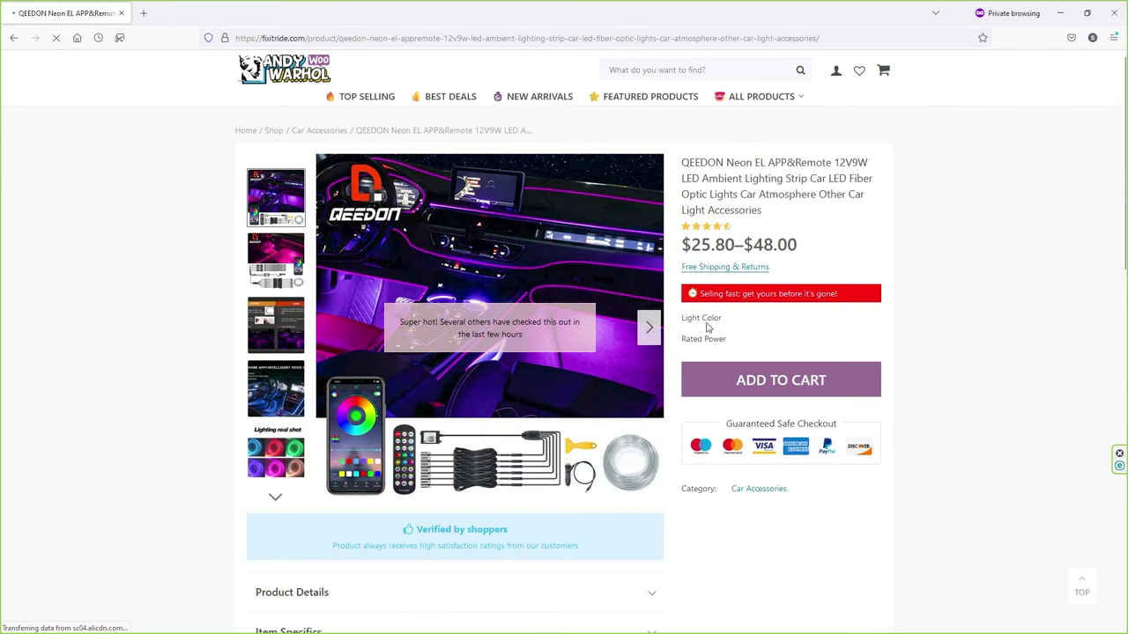
click(730, 337)
click(697, 382)
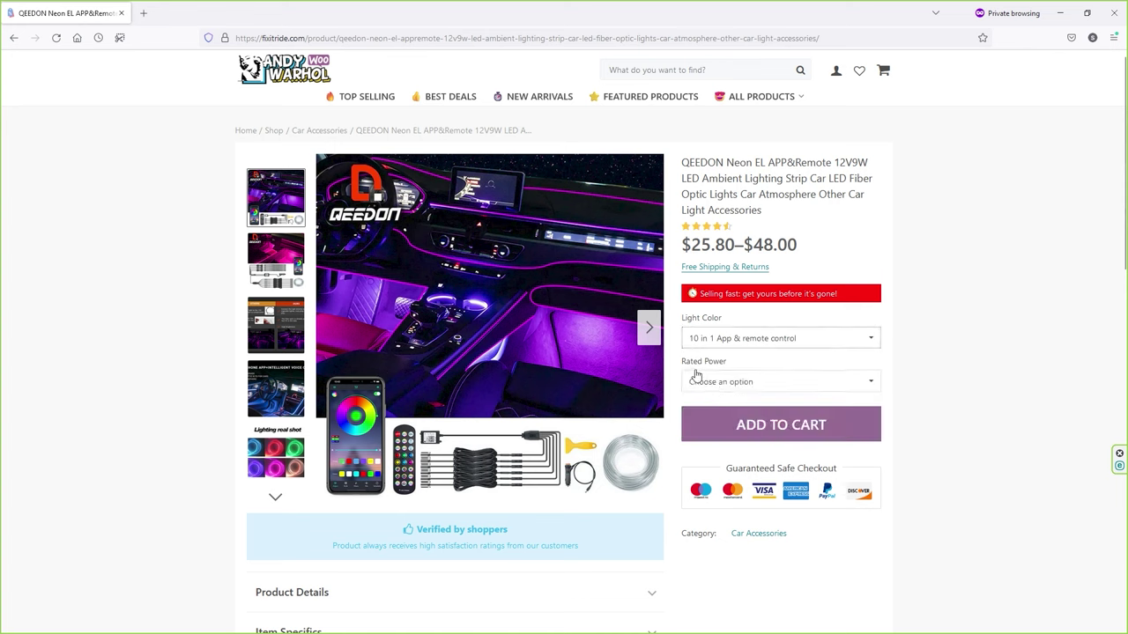
click(752, 484)
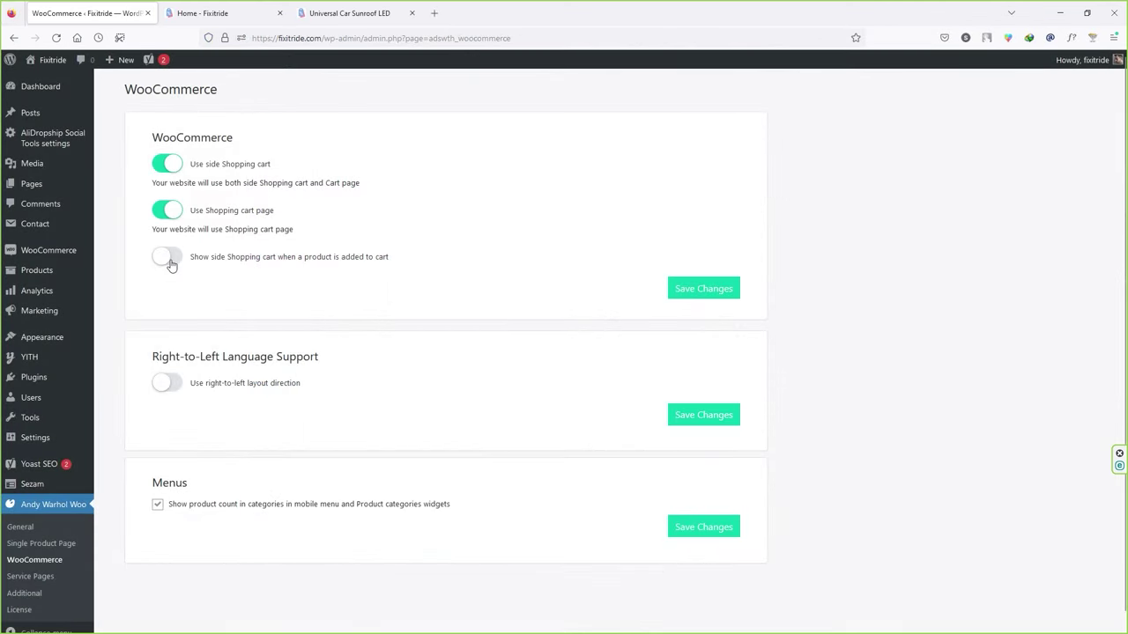
click(170, 257)
Save the side shopping cart setting and start a new private browsing window
click(722, 296)
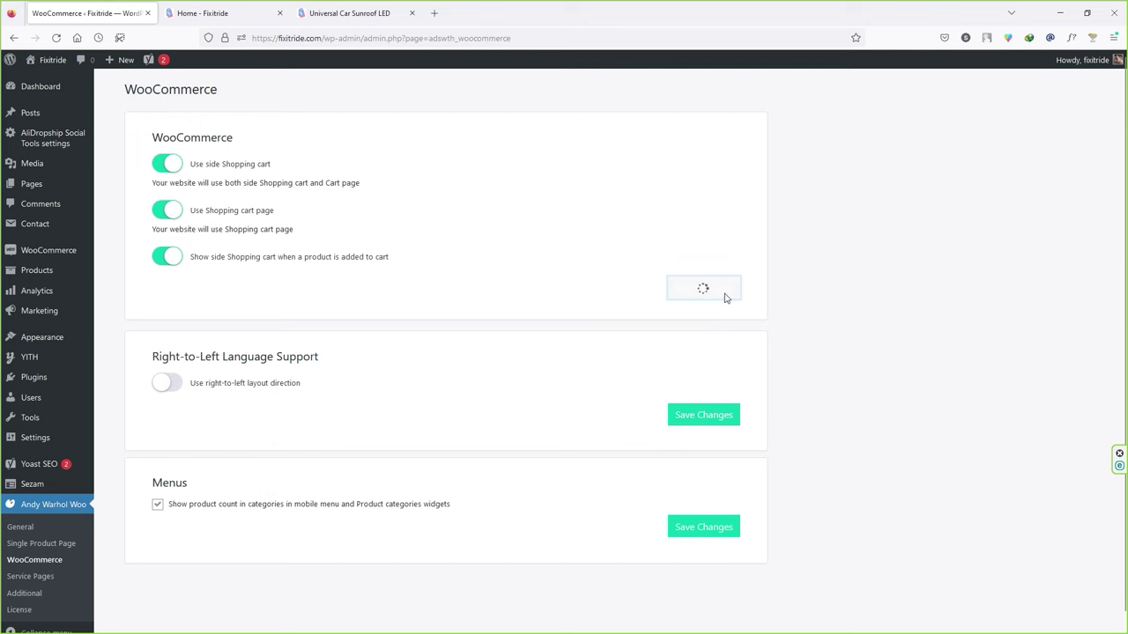
click(1113, 38)
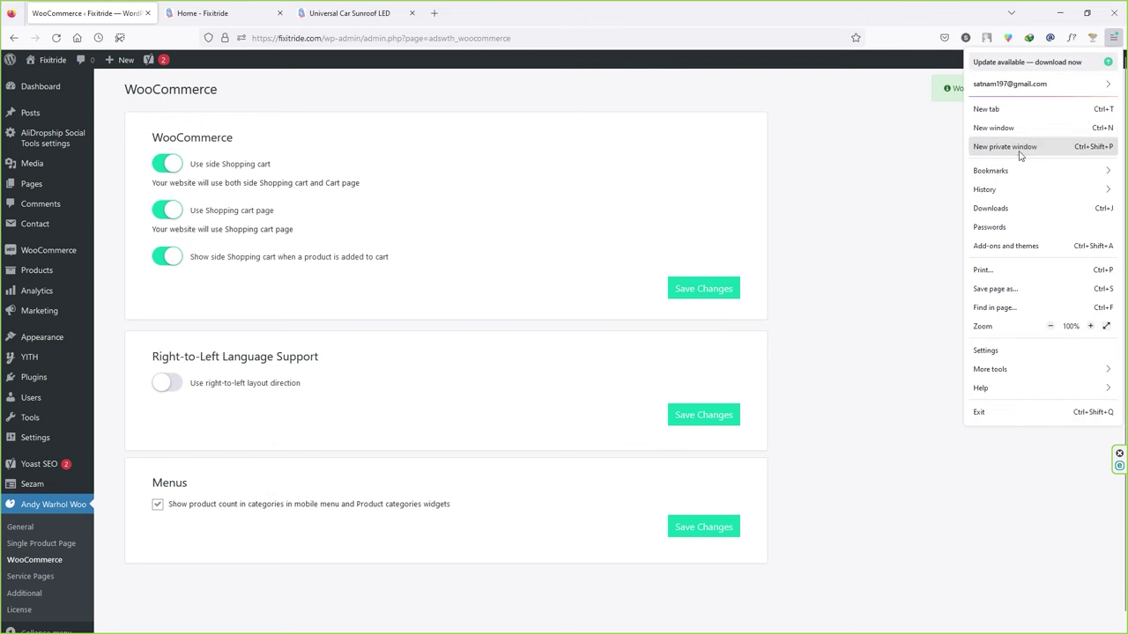
click(1020, 155)
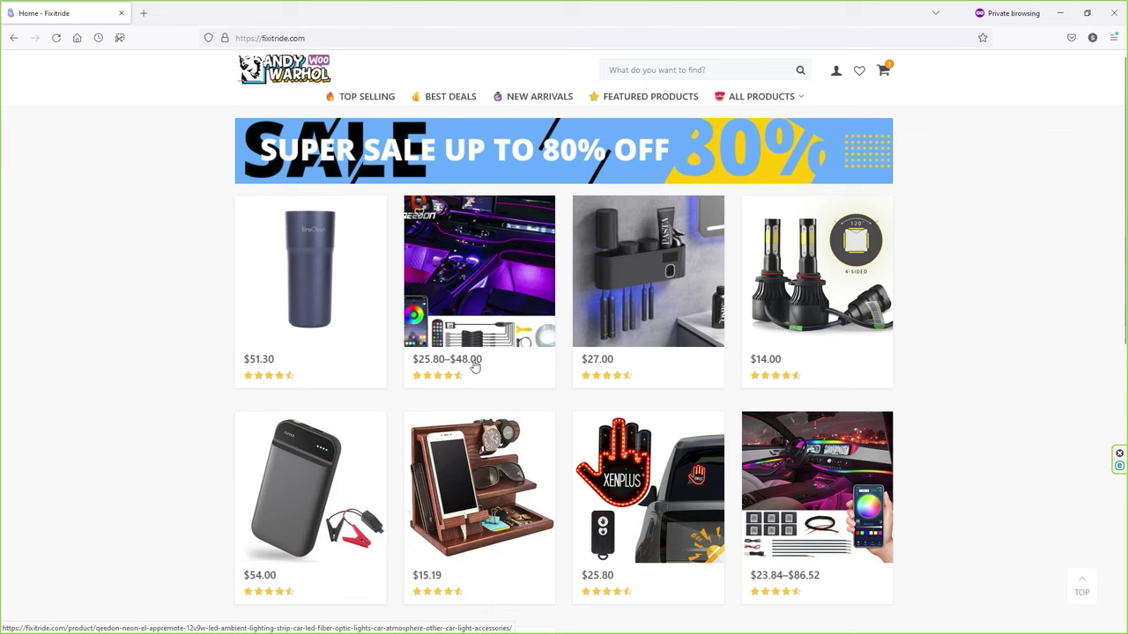
Add the QEEDON 10 in 1 App & remote control kit to cart, reach checkout, then close it
click(473, 357)
click(721, 340)
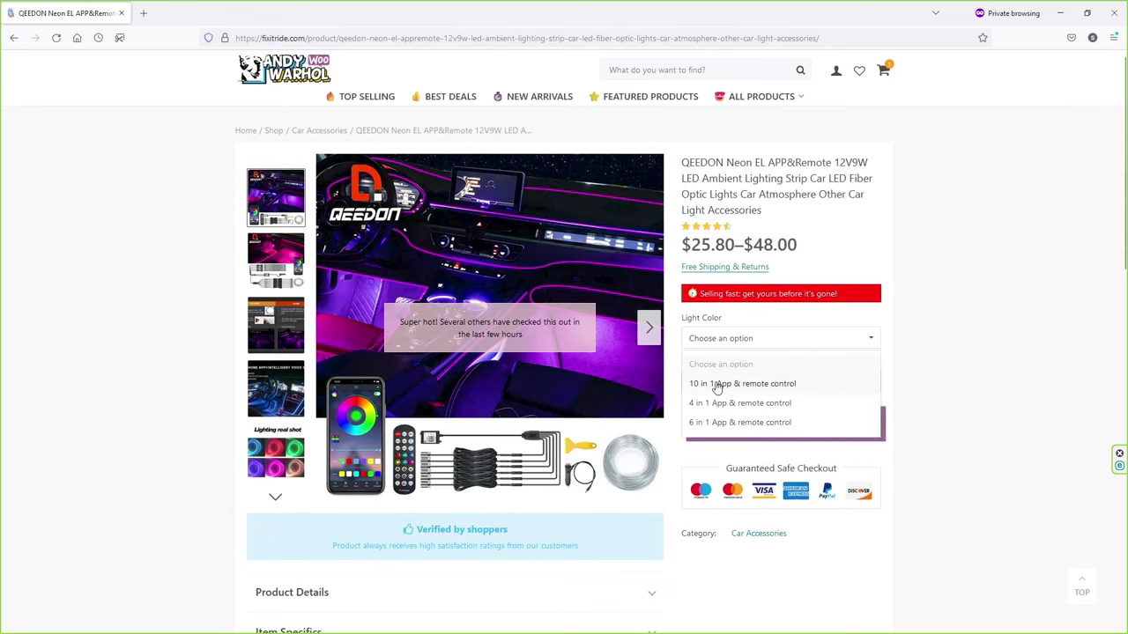
click(718, 384)
click(779, 483)
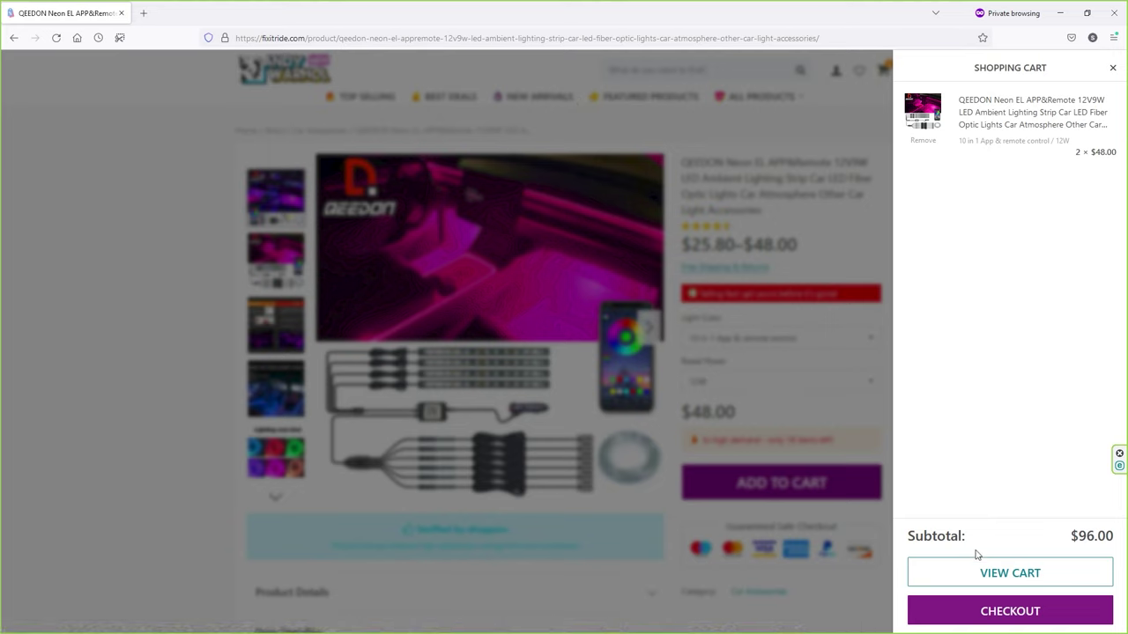
click(1019, 615)
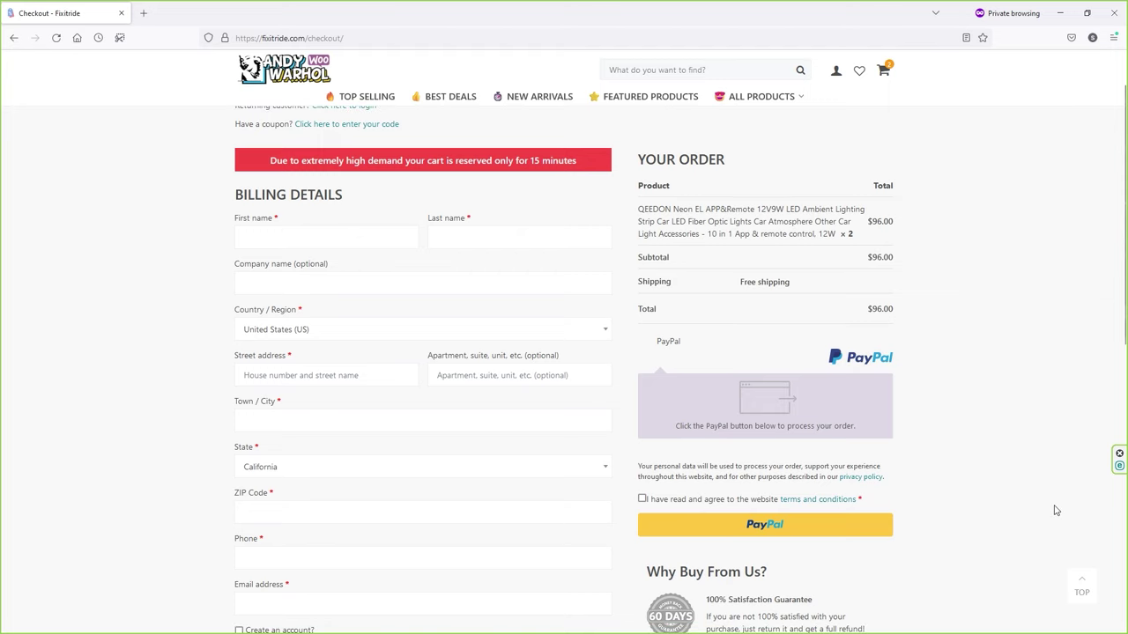
click(121, 13)
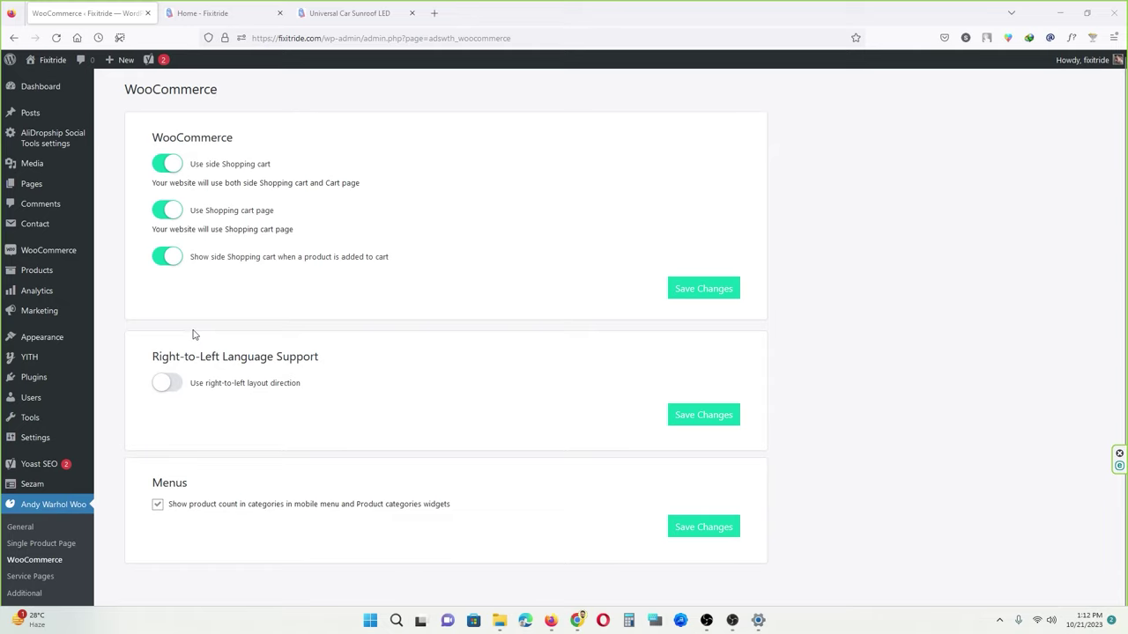
Keep product counts in category menus on, save the Menus settings, and go to Service Pages
scroll(142, 412, down, 1)
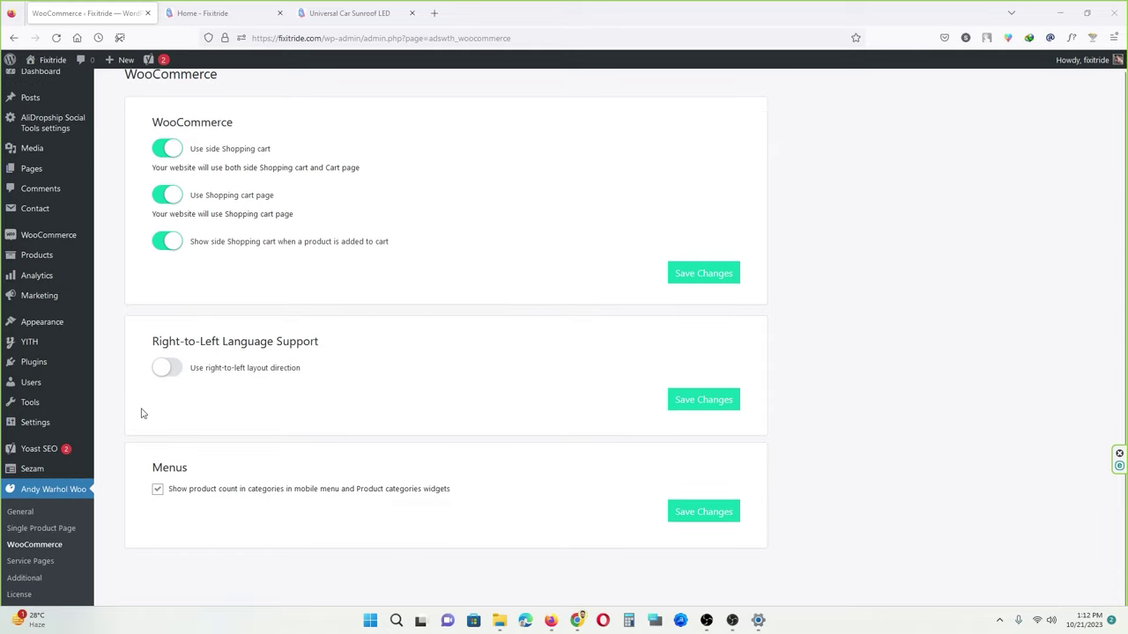
click(158, 488)
click(155, 490)
click(690, 514)
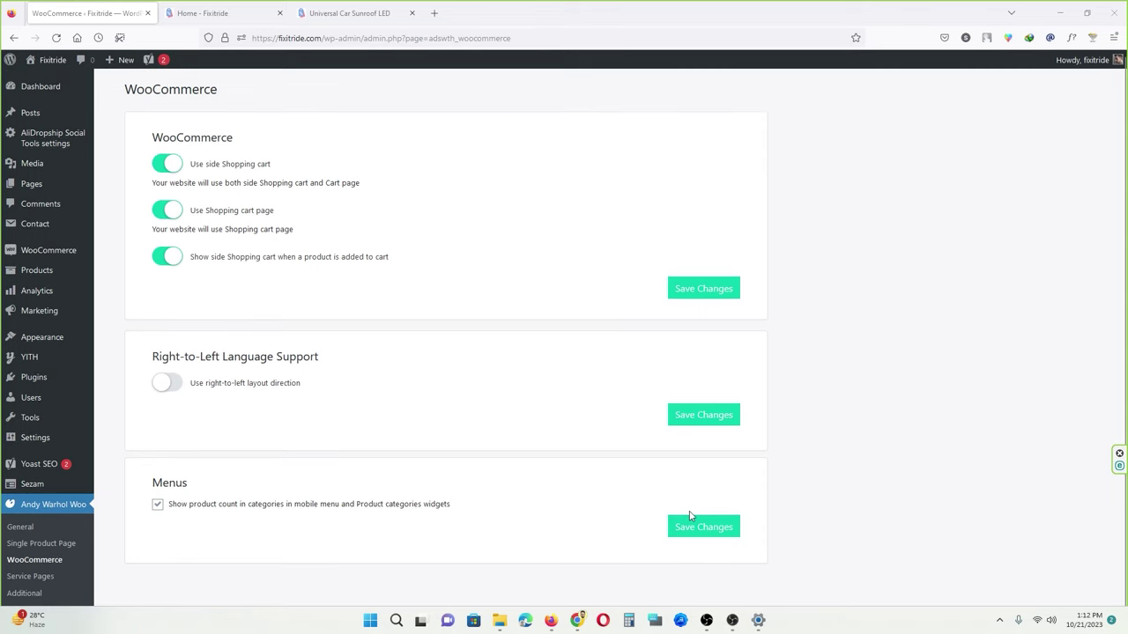
click(34, 565)
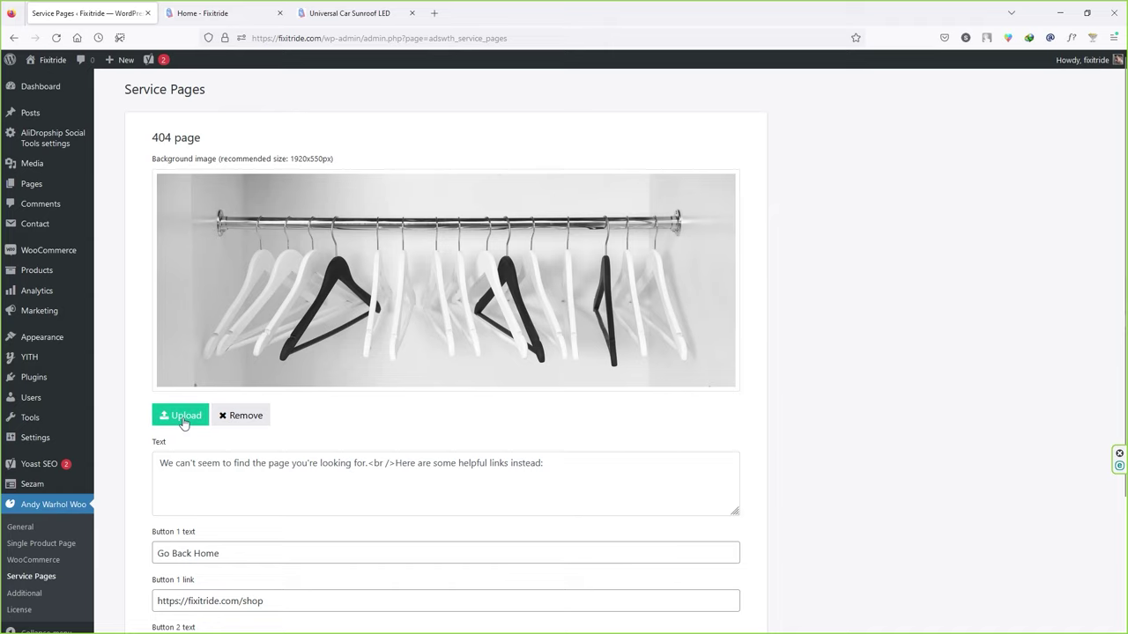
scroll(180, 422, down, 3)
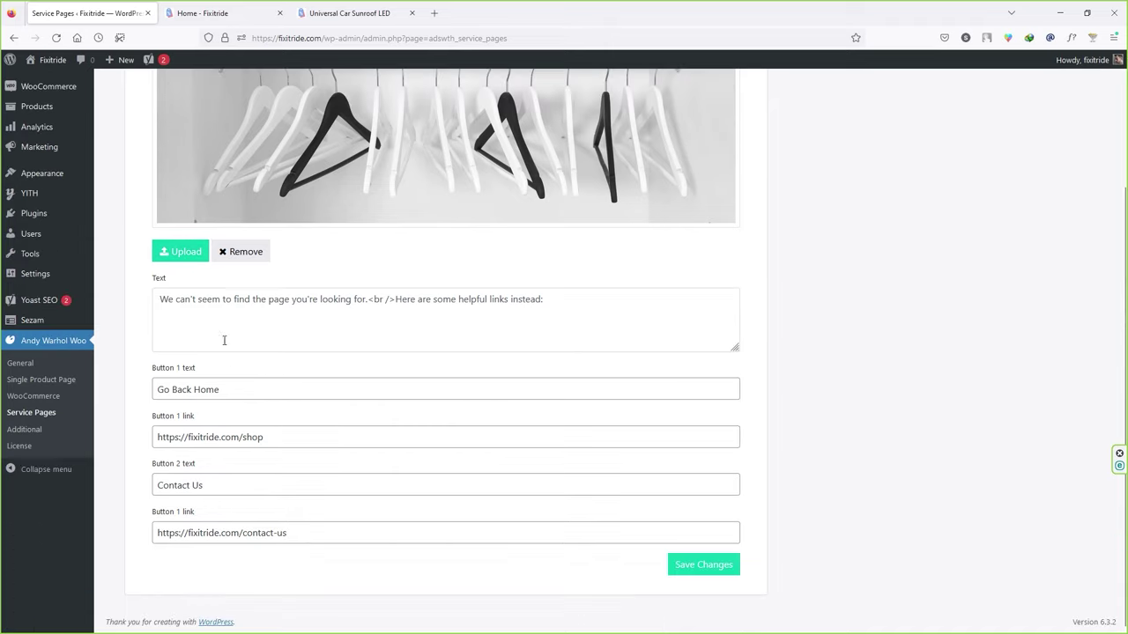
click(310, 304)
drag(310, 304, 366, 300)
click(297, 302)
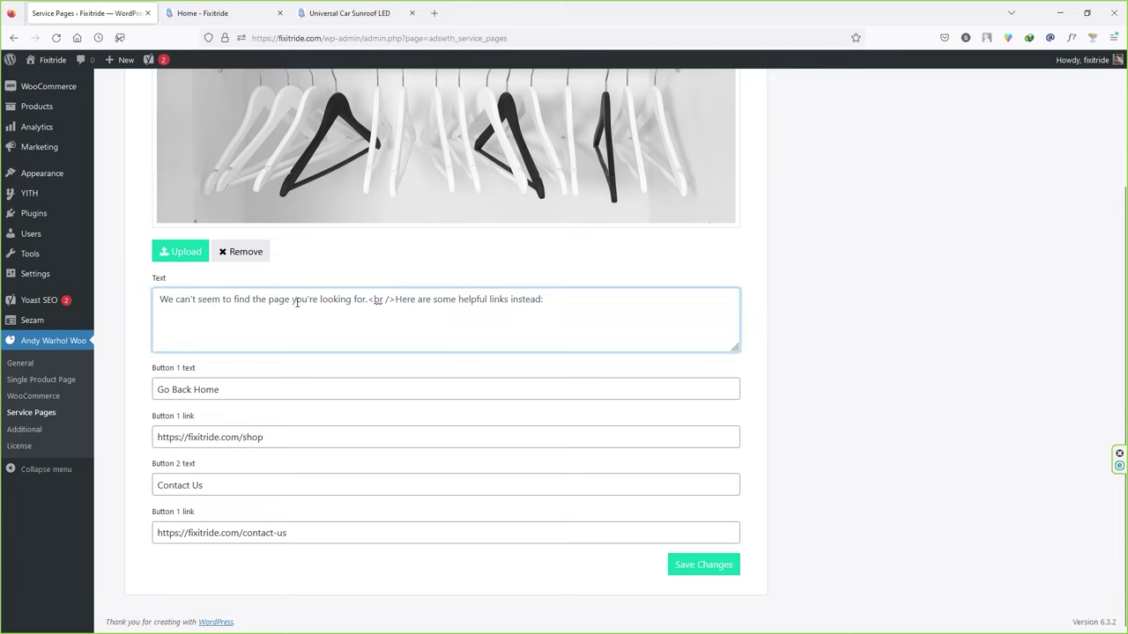
drag(166, 299, 561, 299)
click(561, 300)
drag(168, 391, 243, 392)
click(243, 392)
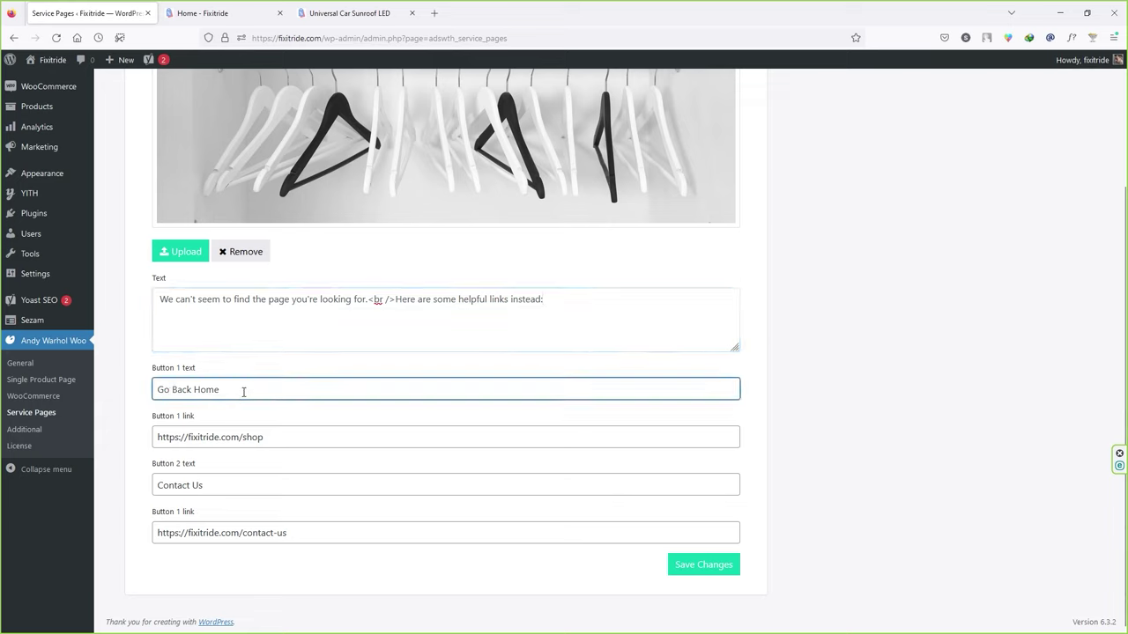
drag(181, 439, 252, 438)
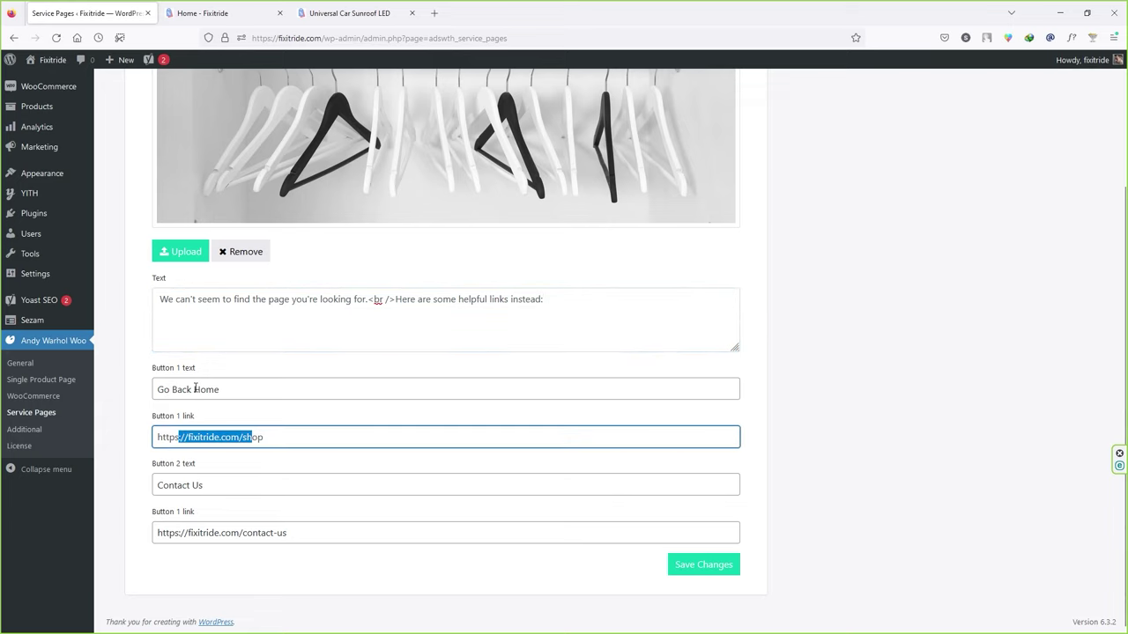
click(217, 390)
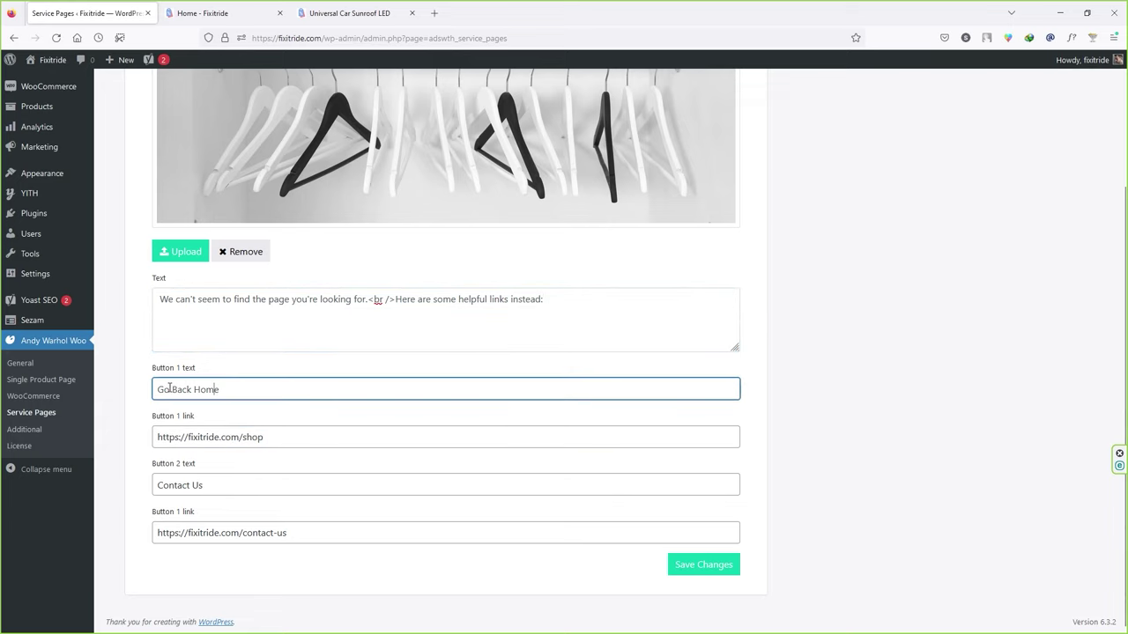
triple_click(191, 437)
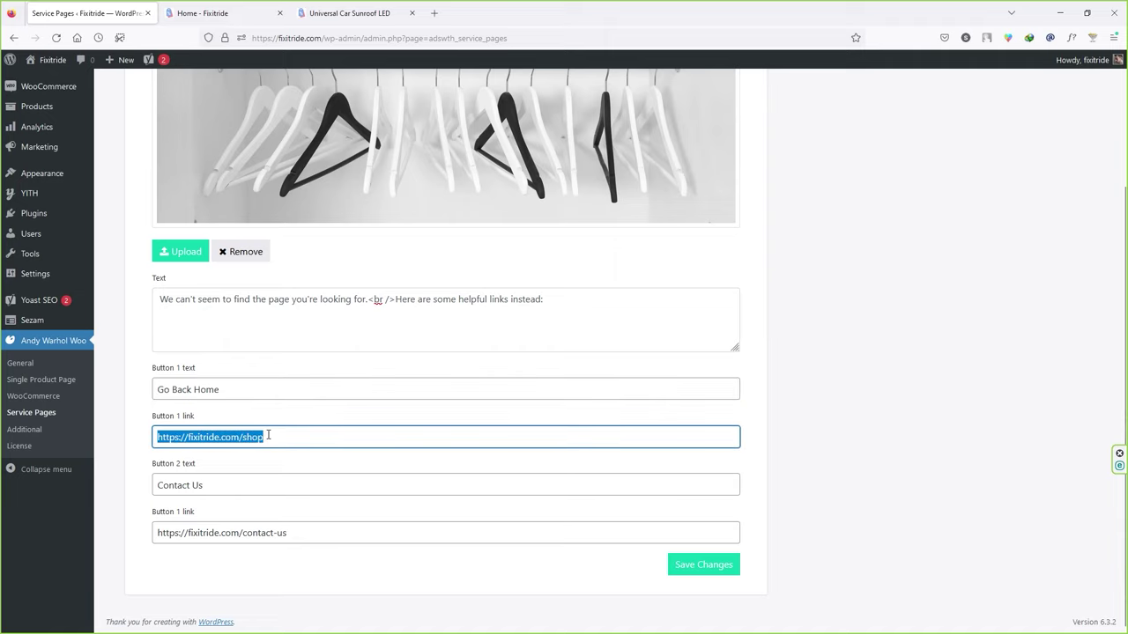
click(269, 436)
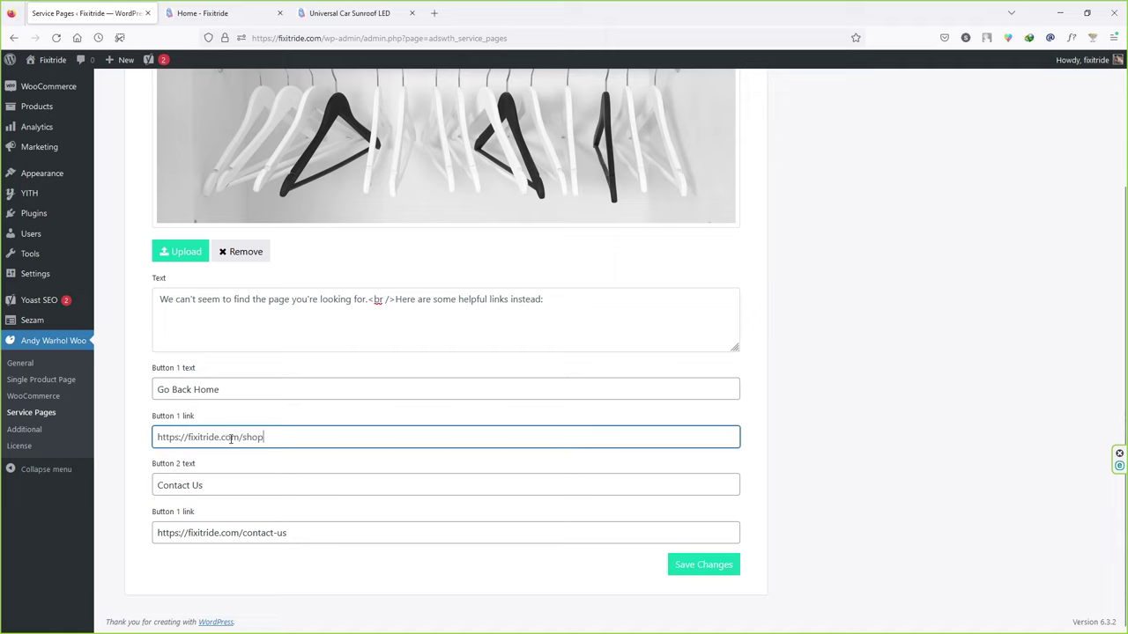
drag(240, 438, 320, 434)
Review the Contact Us button label and its contact-us link, then go to Additional settings
drag(207, 485, 156, 484)
click(211, 485)
scroll(185, 352, up, 3)
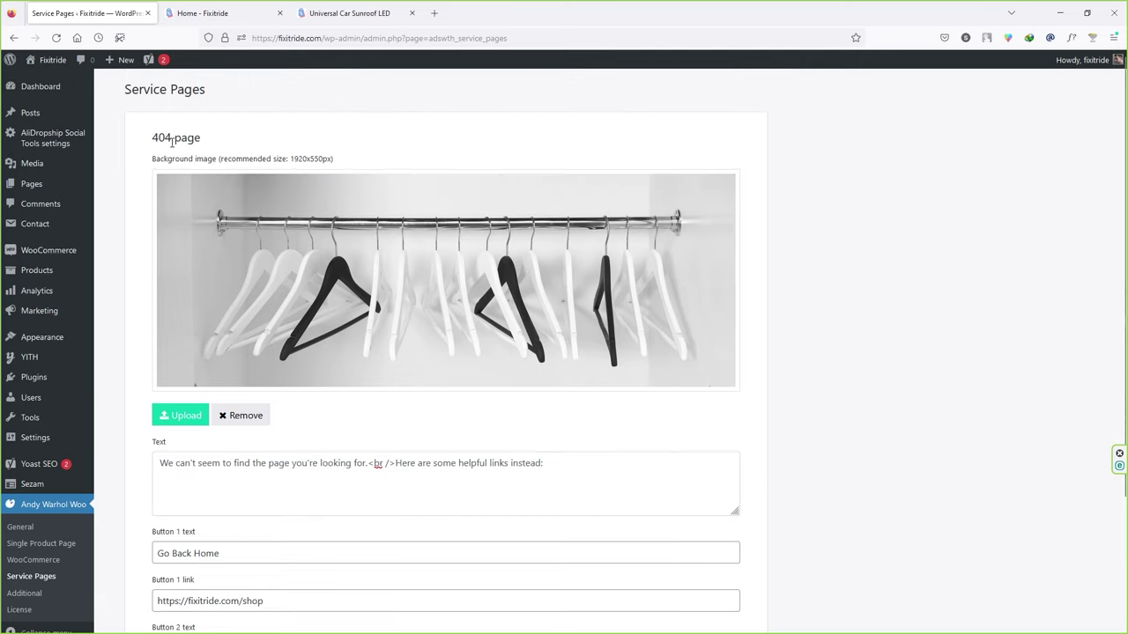
scroll(212, 502, down, 3)
click(211, 487)
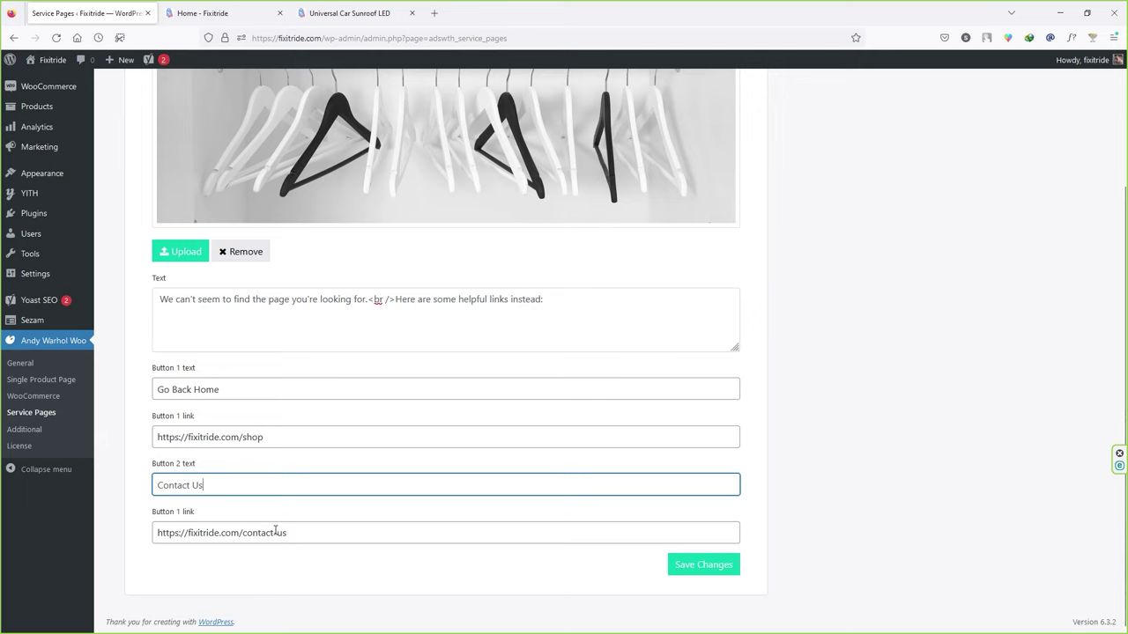
drag(299, 533, 152, 533)
click(316, 530)
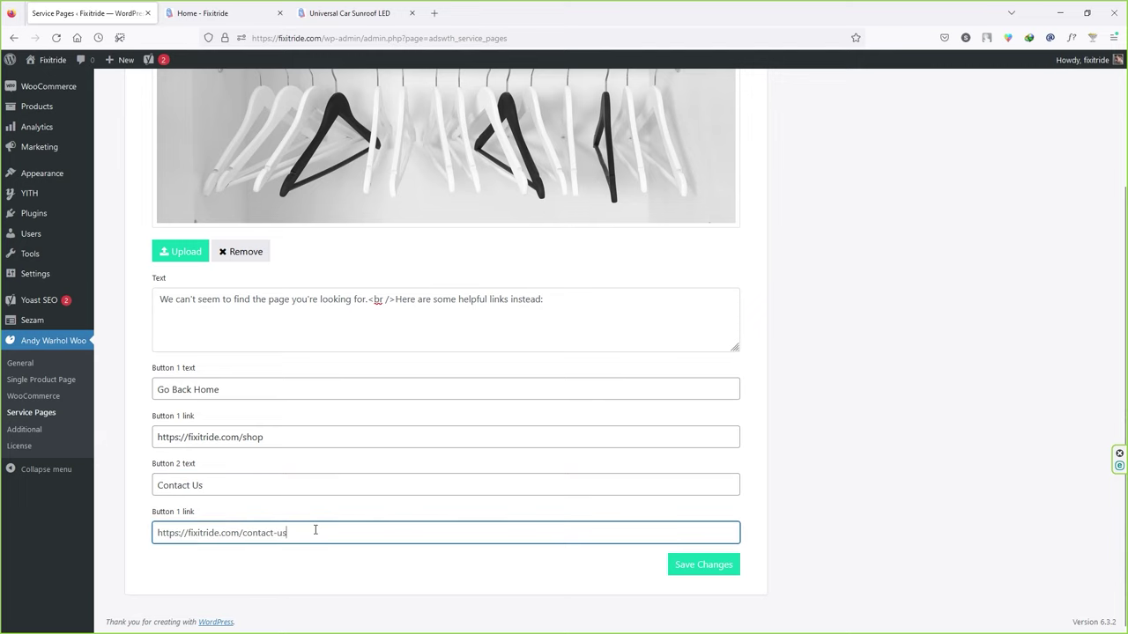
scroll(650, 531, up, 3)
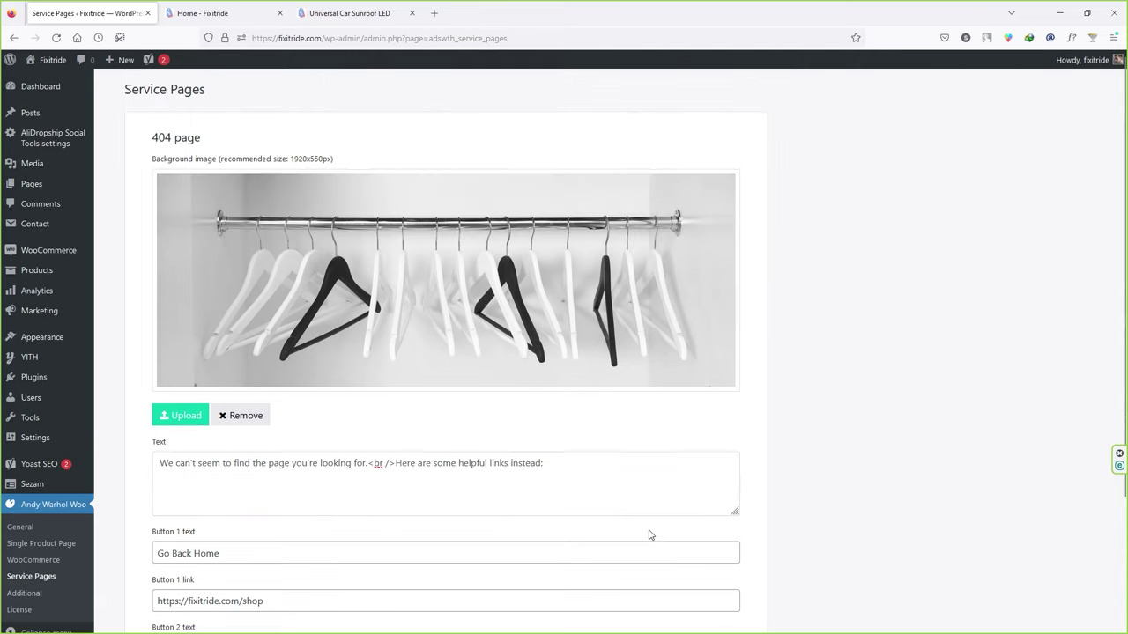
scroll(626, 504, down, 3)
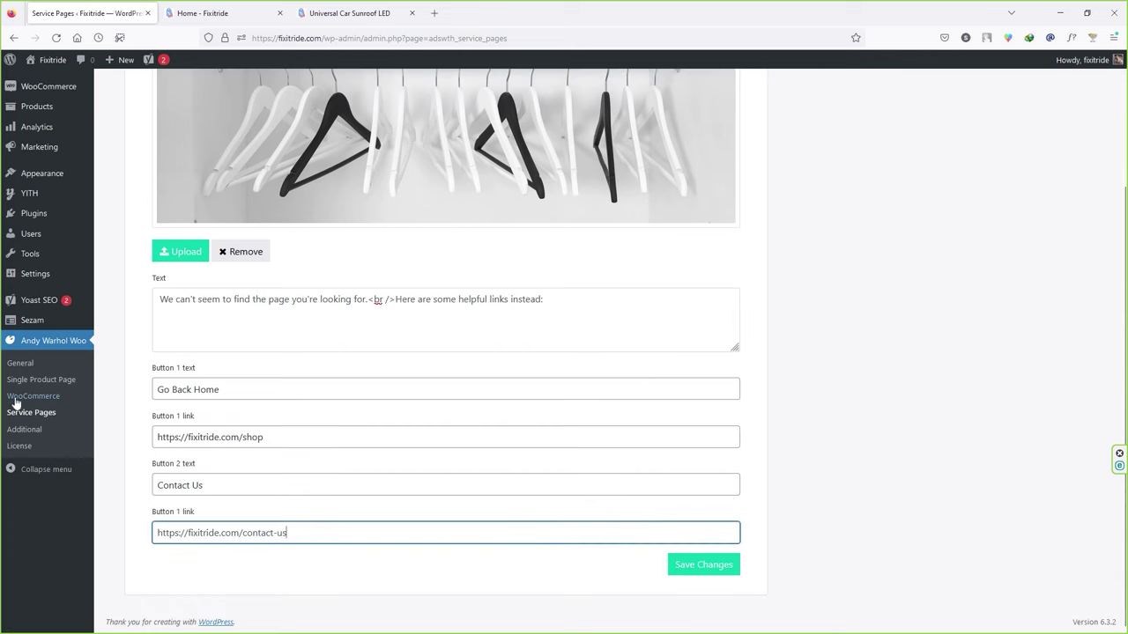
click(40, 436)
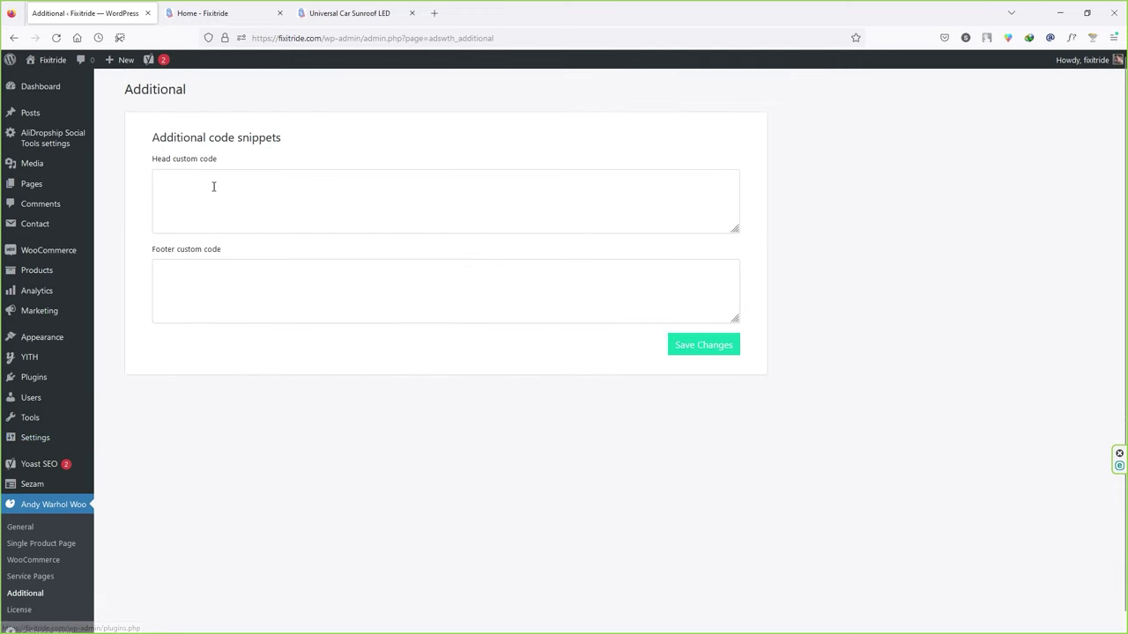
Leave the custom code empty, return to Dashboard, close the sunroof tab, and show Home - Fixitride
click(185, 187)
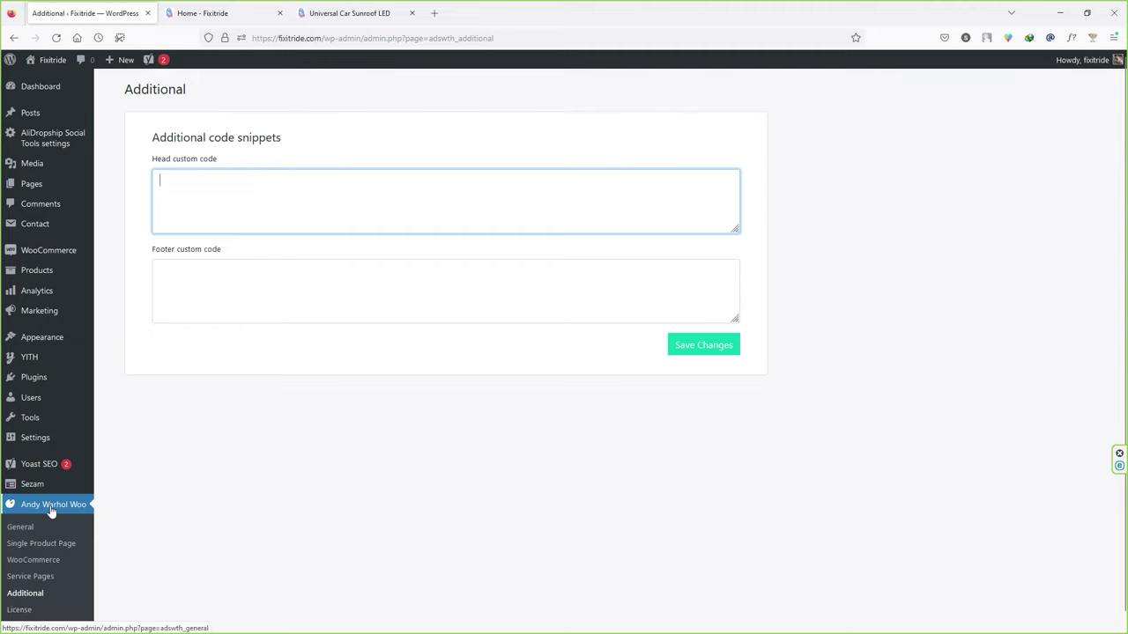
scroll(51, 513, down, 1)
scroll(139, 246, up, 1)
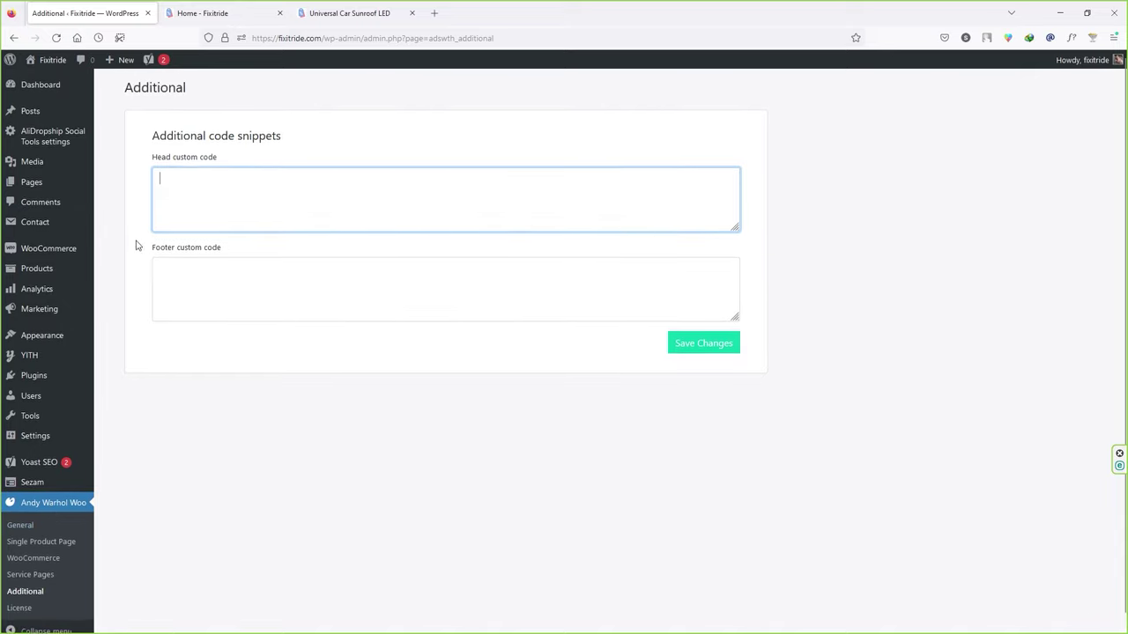
click(63, 92)
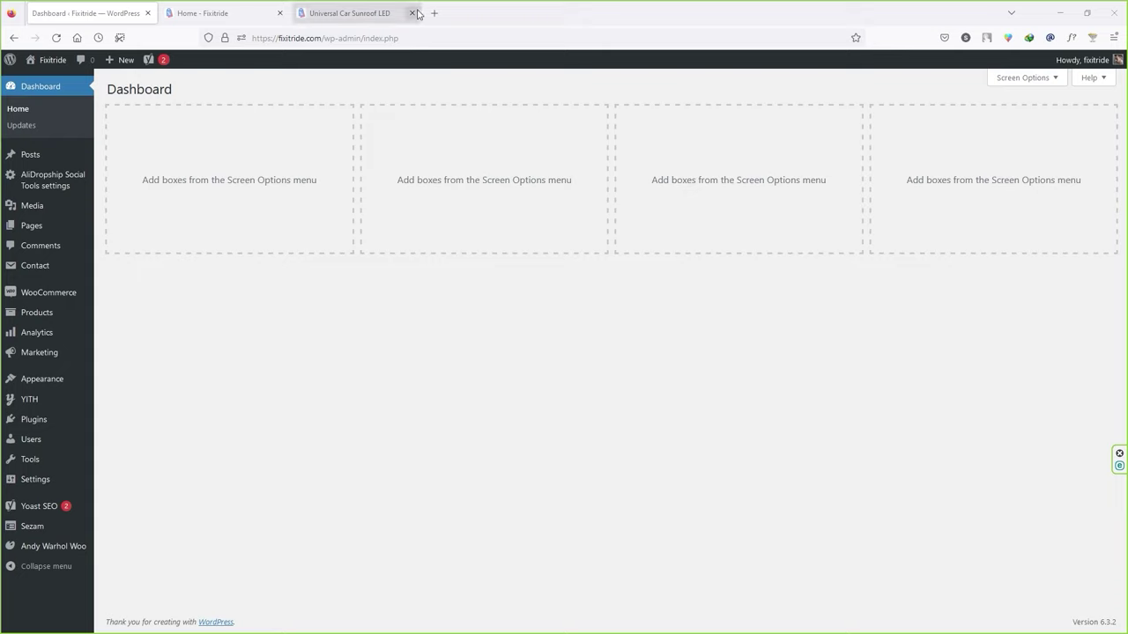
click(411, 13)
click(231, 9)
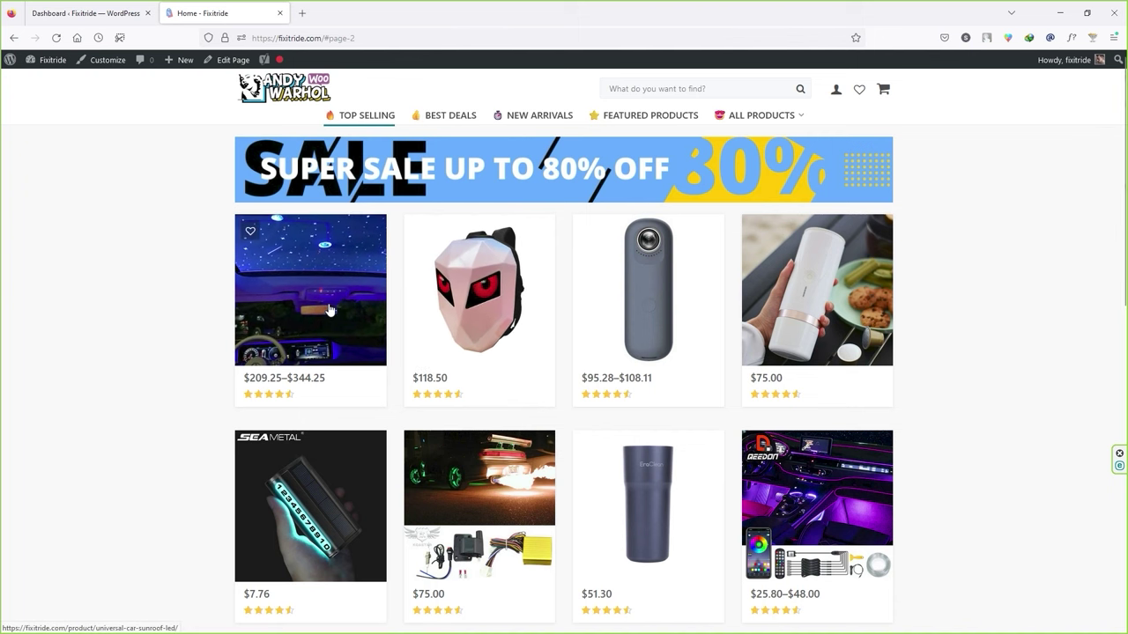
Open the Customizer's Header Settings and check the sticky header choices without changing them
click(111, 62)
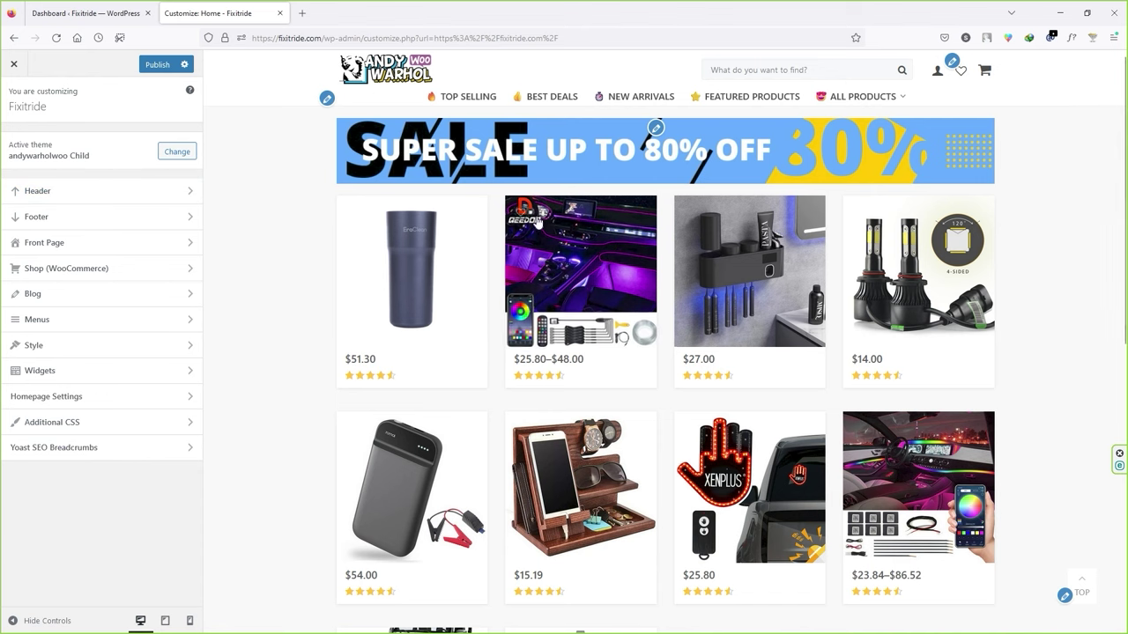
click(113, 193)
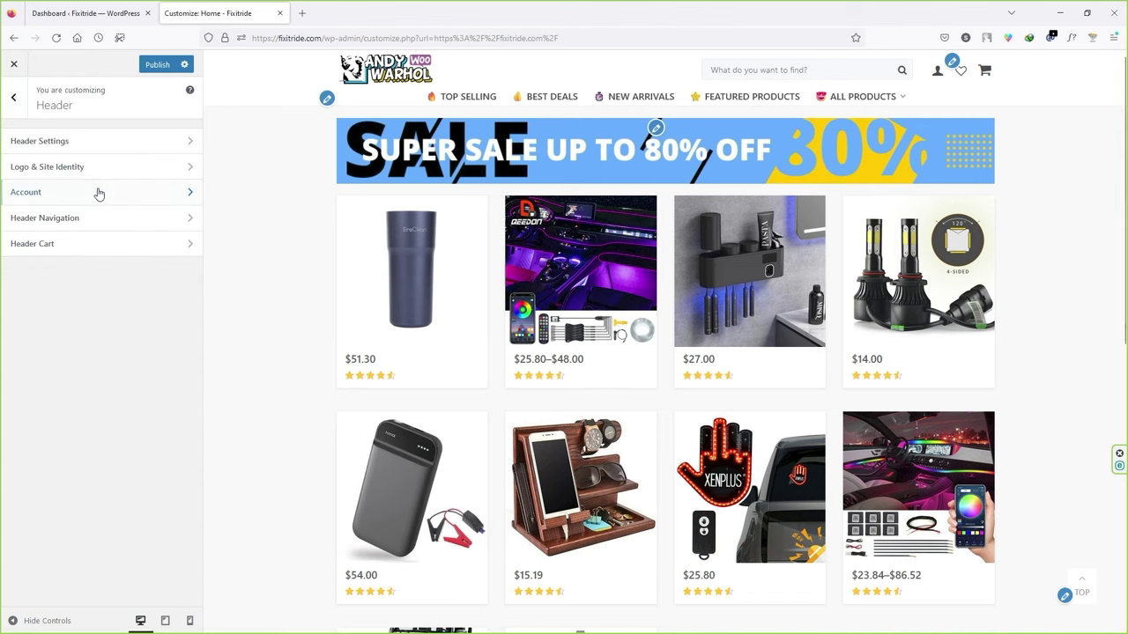
click(77, 146)
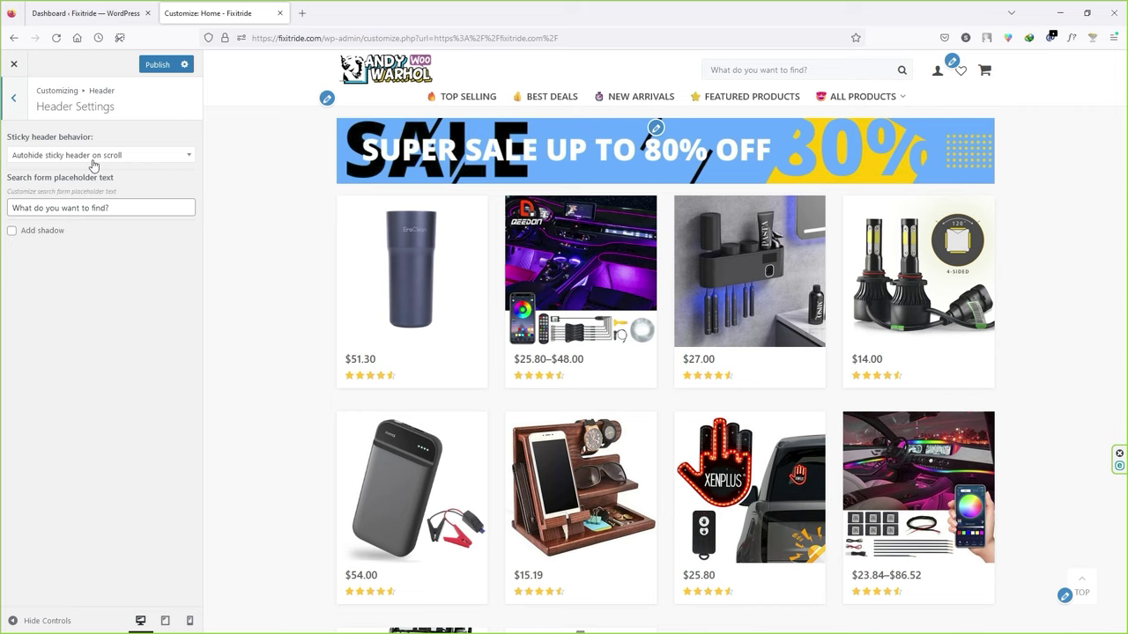
click(113, 159)
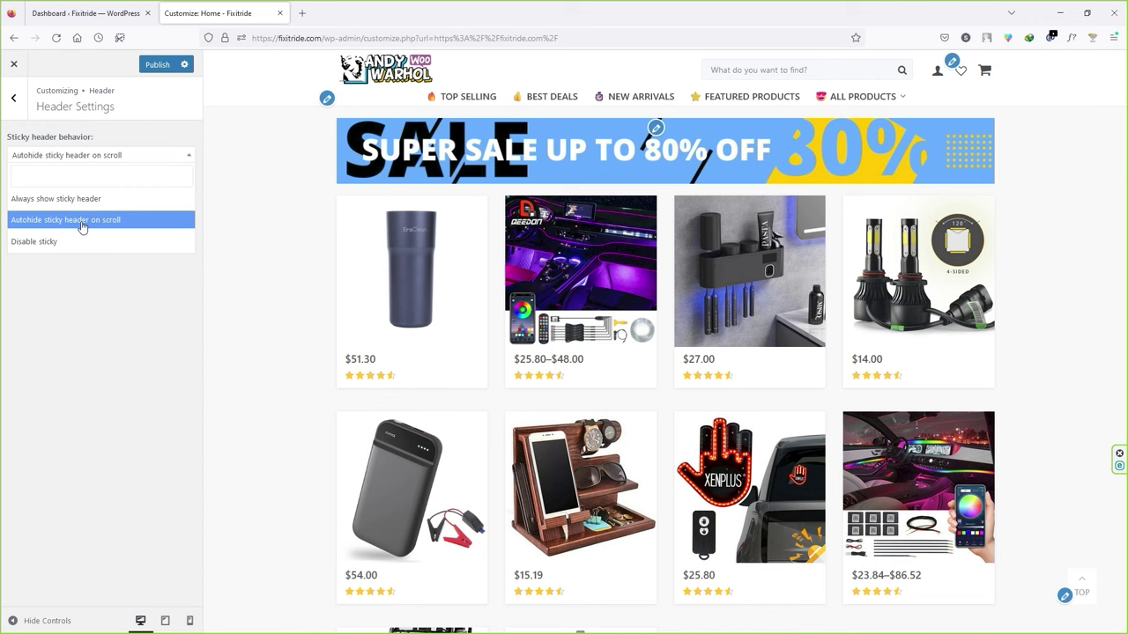
scroll(546, 546, down, 3)
click(136, 249)
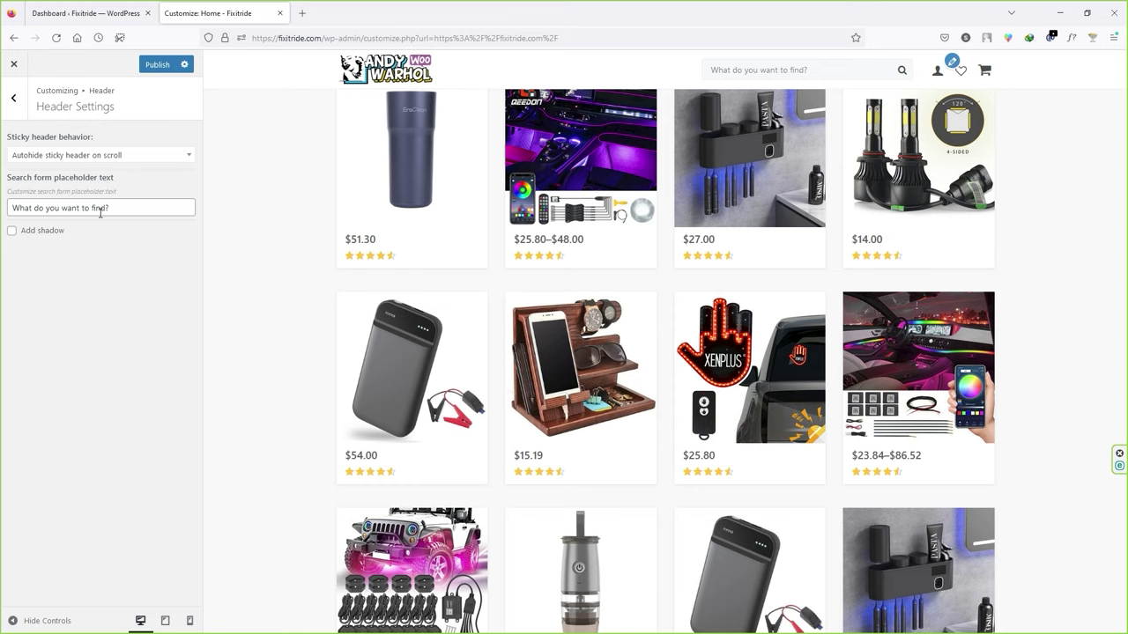
Change the search placeholder to 'Search your products', then restore 'What do you want to find?'
click(129, 210)
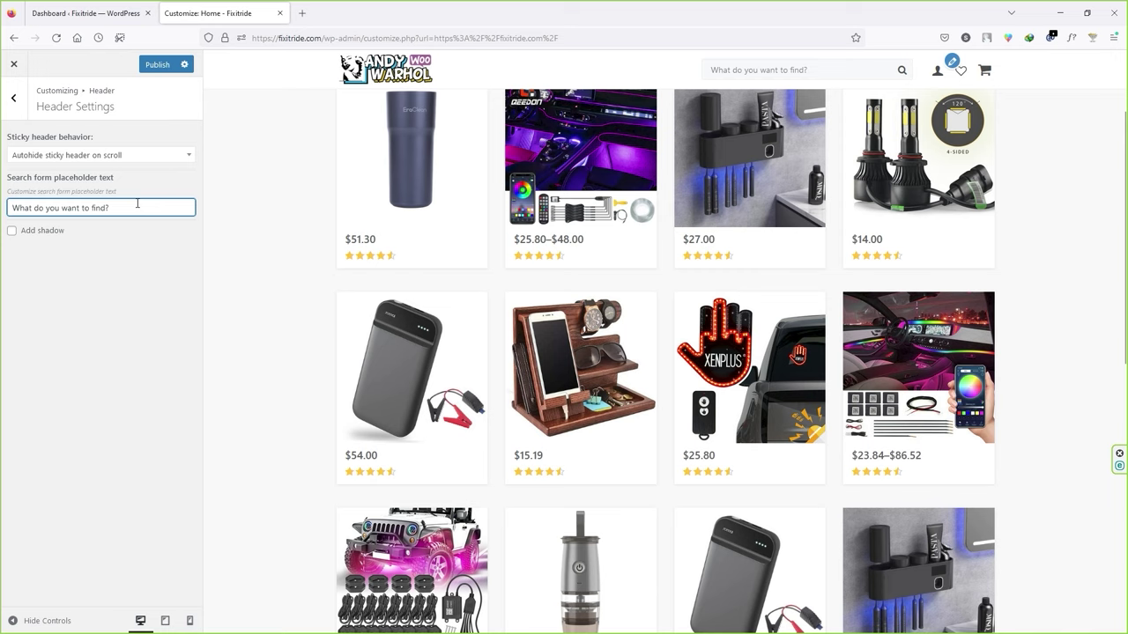
key(ctrl+a)
key(ctrl+c)
text(Search)
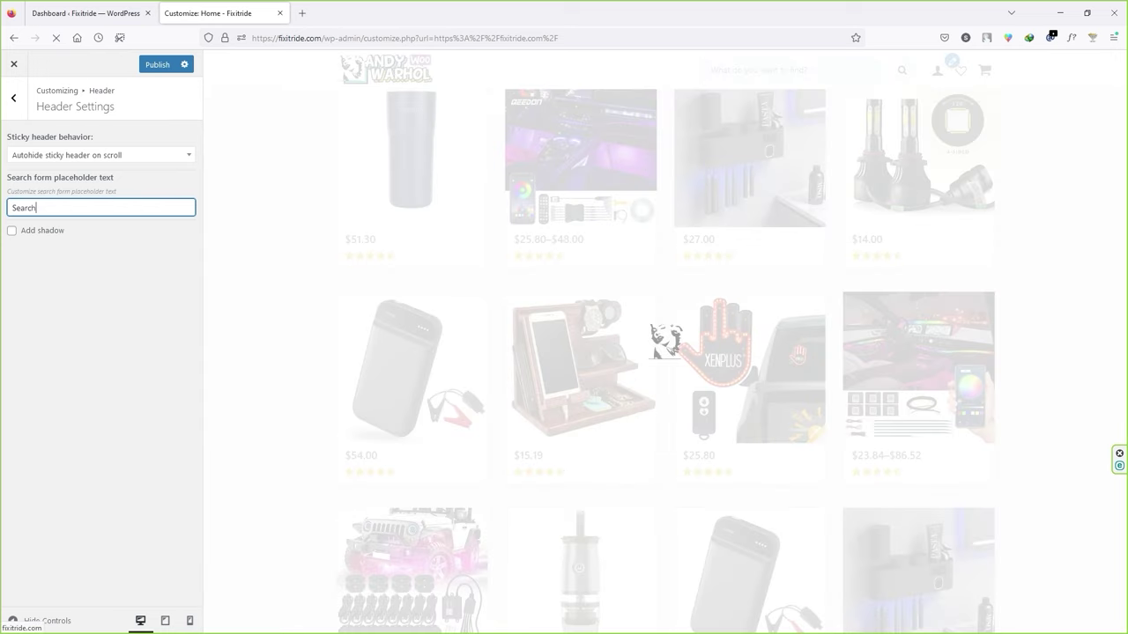
text( your products)
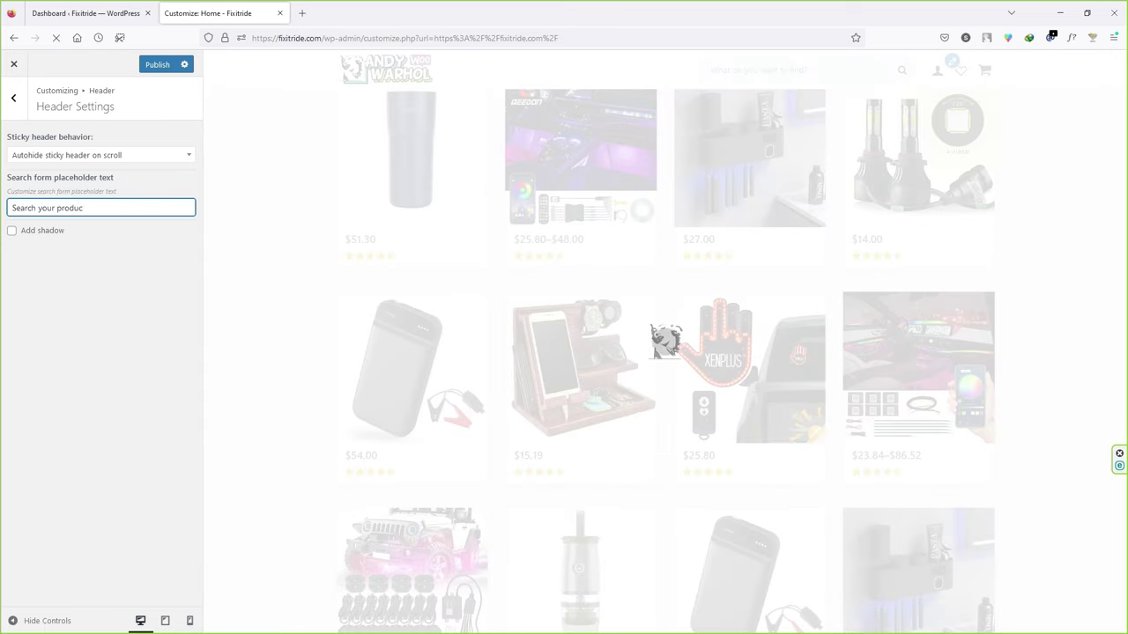
click(126, 324)
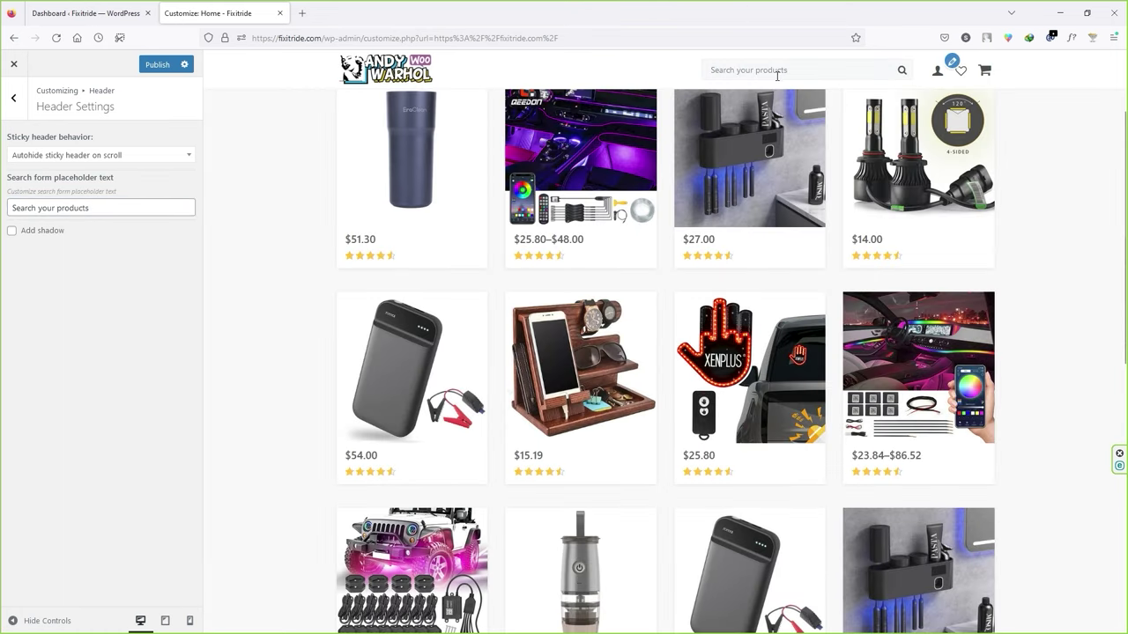
triple_click(97, 208)
key(ctrl+v)
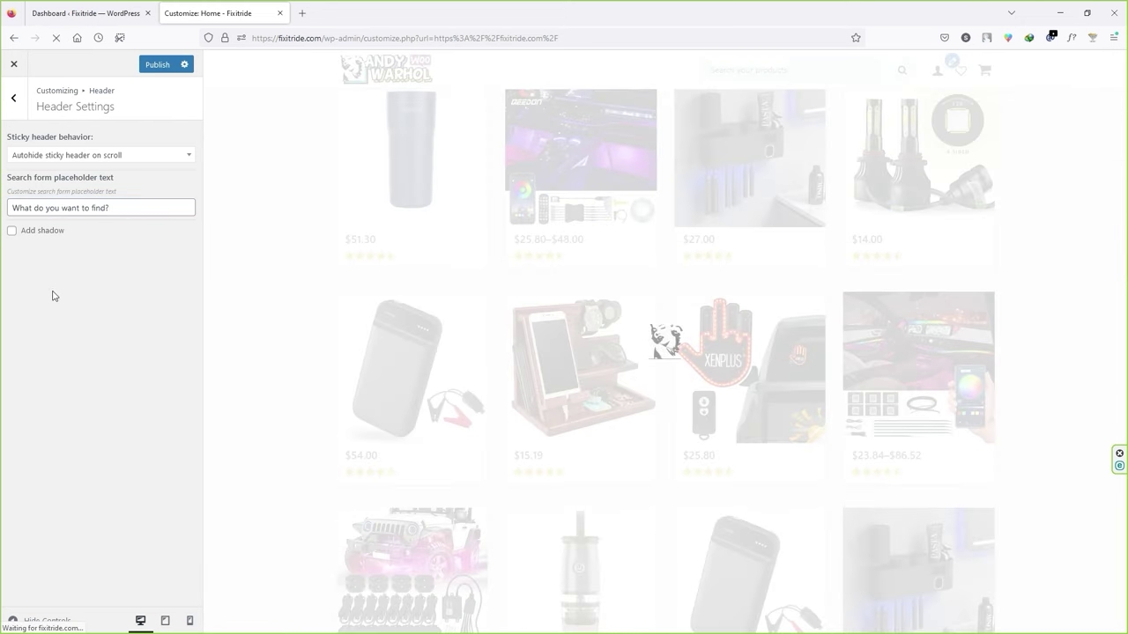
Turn the header shadow on and back off, then publish the Header Settings
click(29, 233)
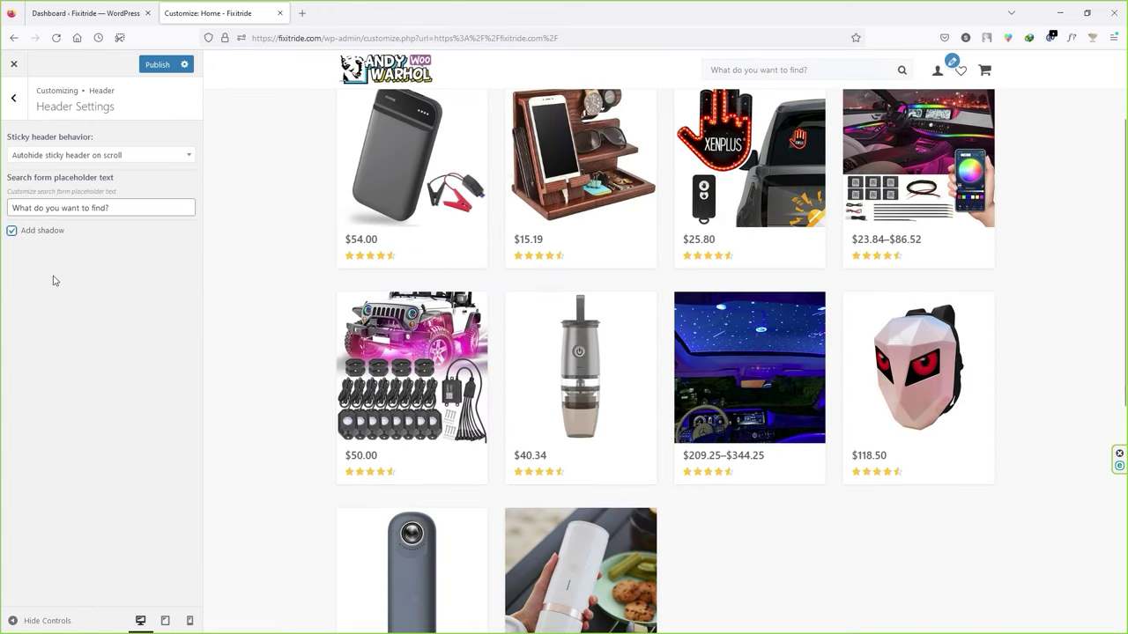
click(11, 230)
drag(35, 88, 117, 268)
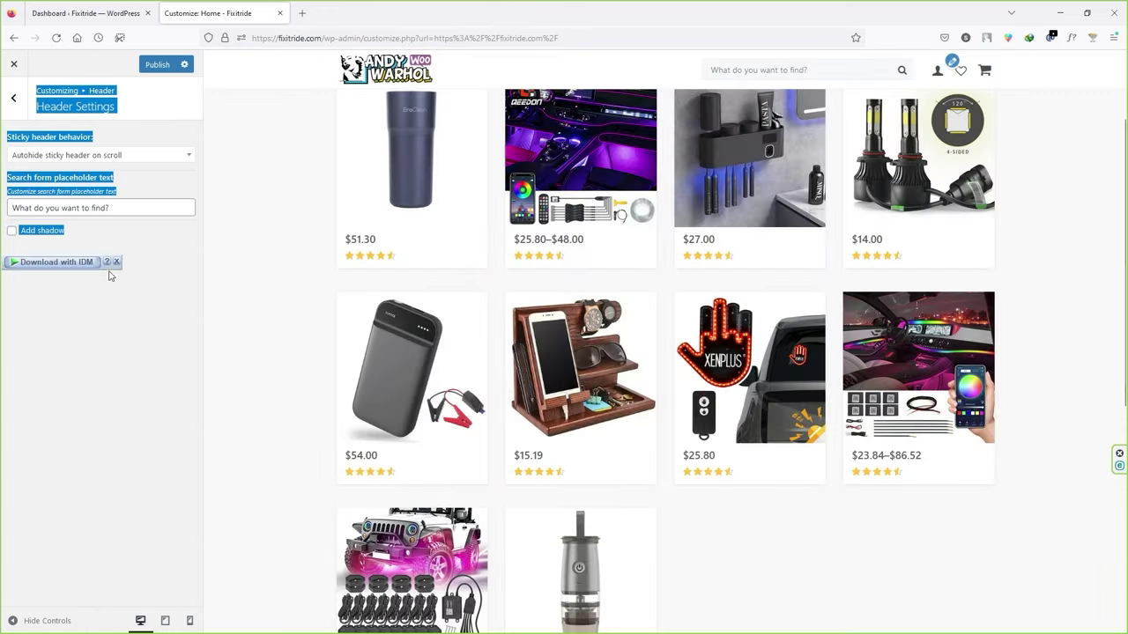
click(117, 262)
click(95, 293)
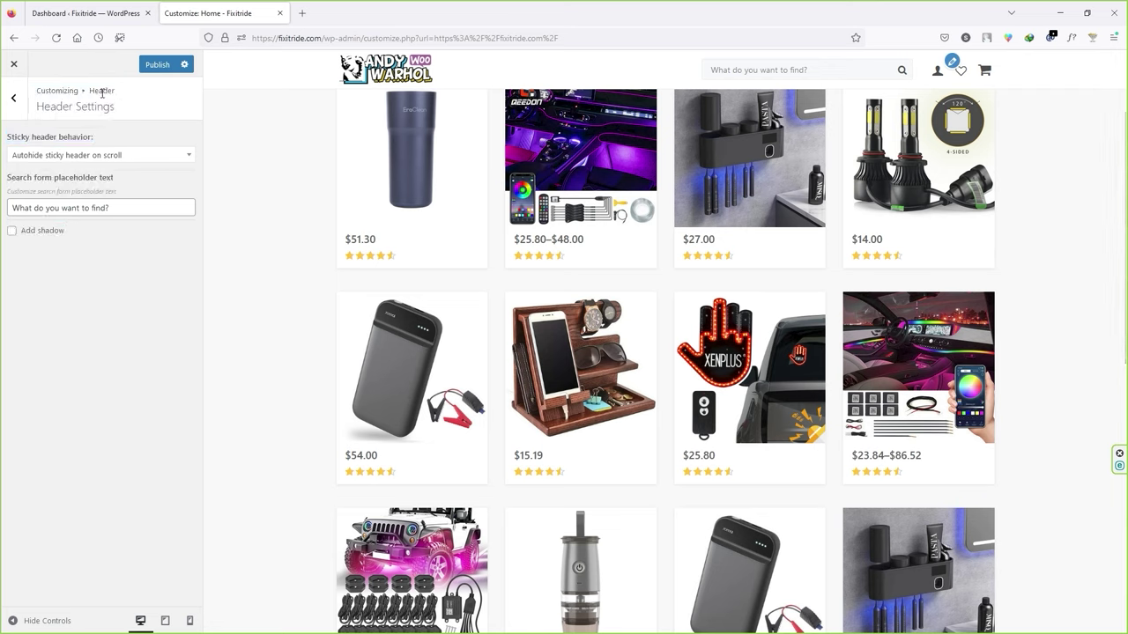
click(159, 64)
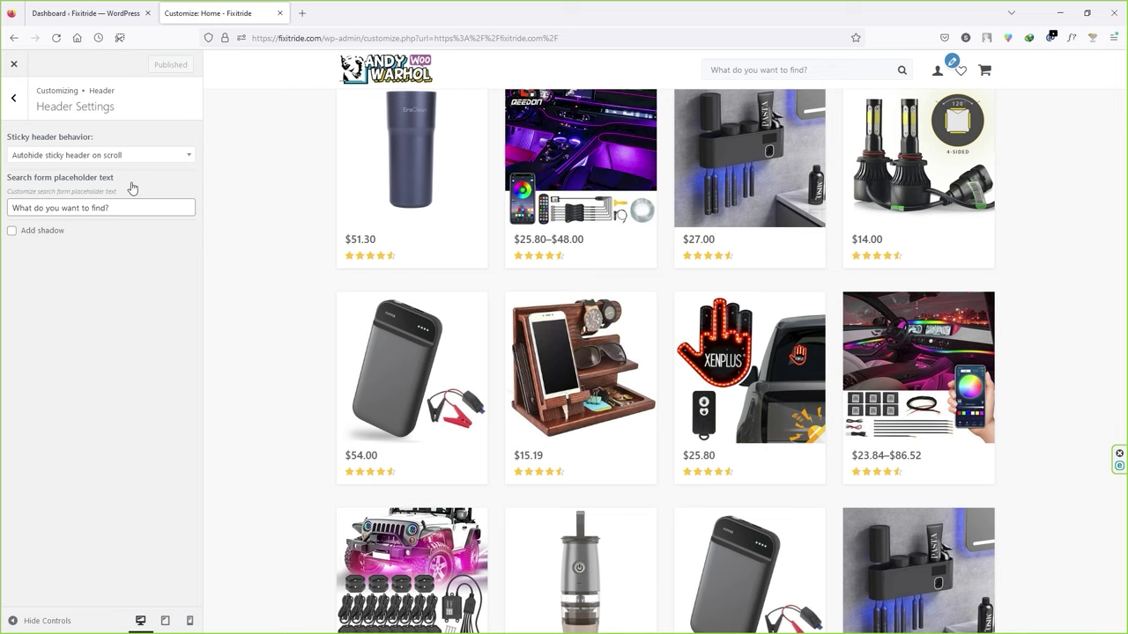
In Logo & Site Identity, check the Site Title and 'Car Gadgets Store' tagline, then select a logo image
click(13, 98)
click(65, 171)
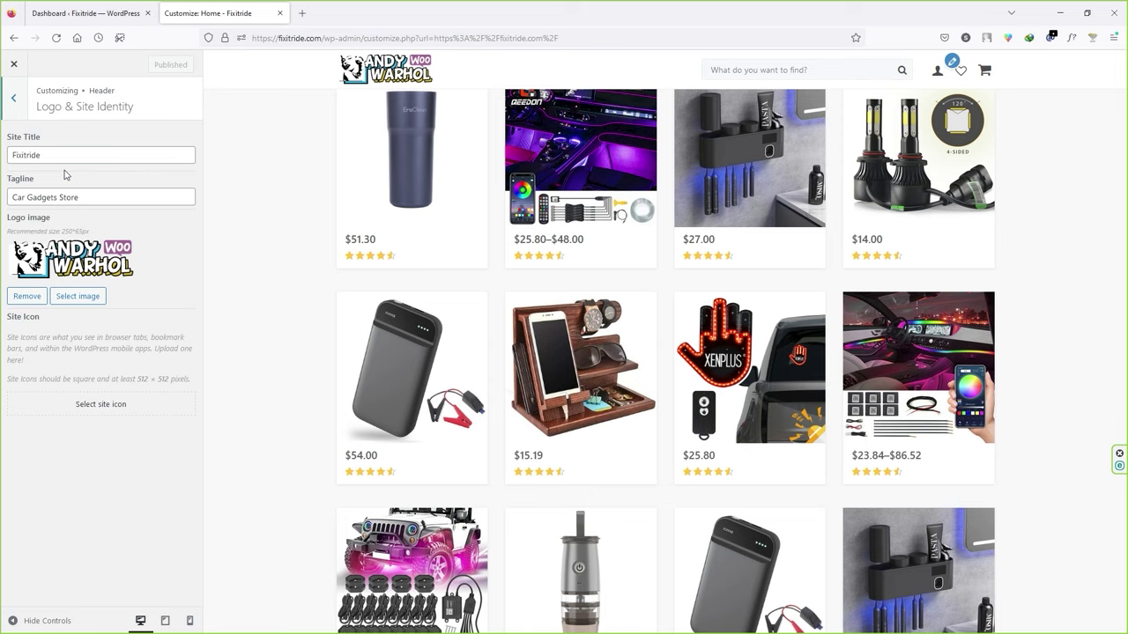
double_click(78, 160)
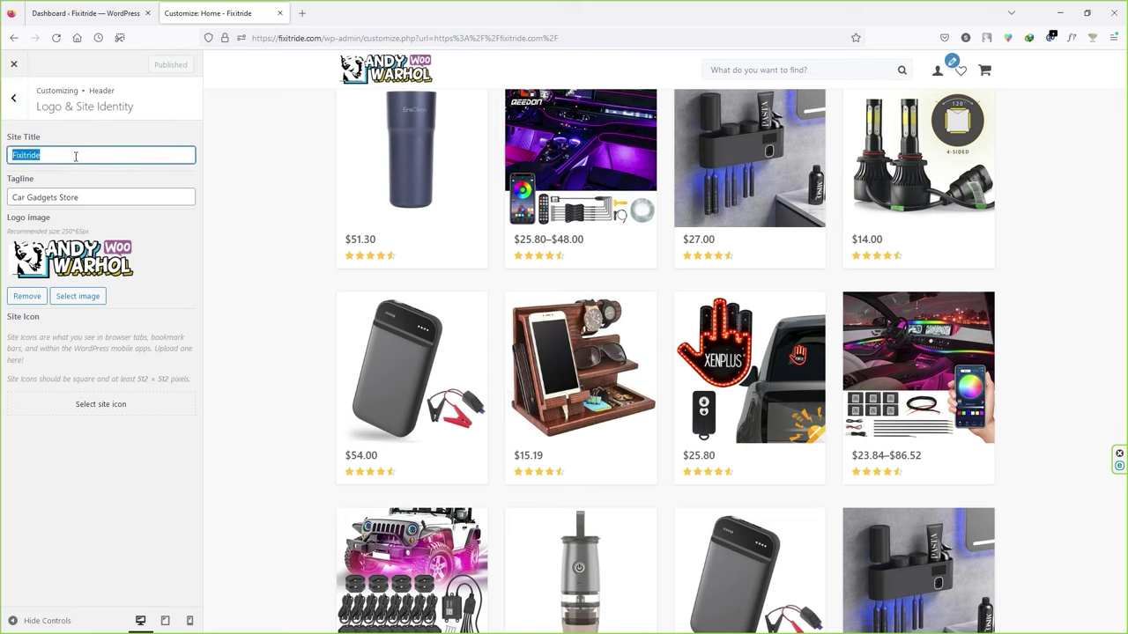
key(Tab)
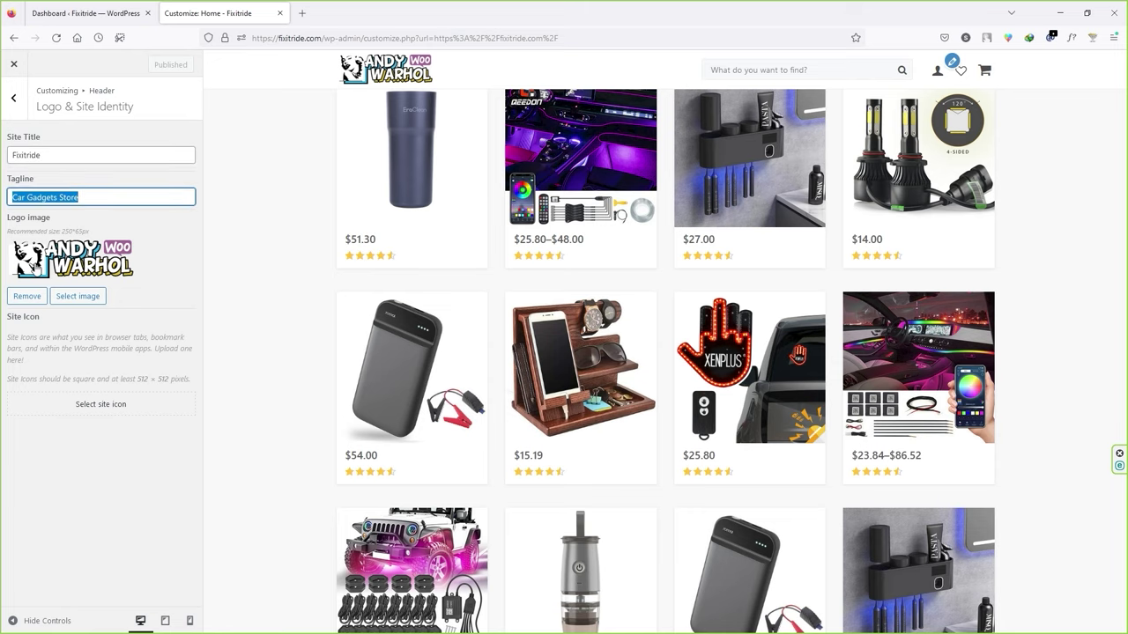
click(78, 296)
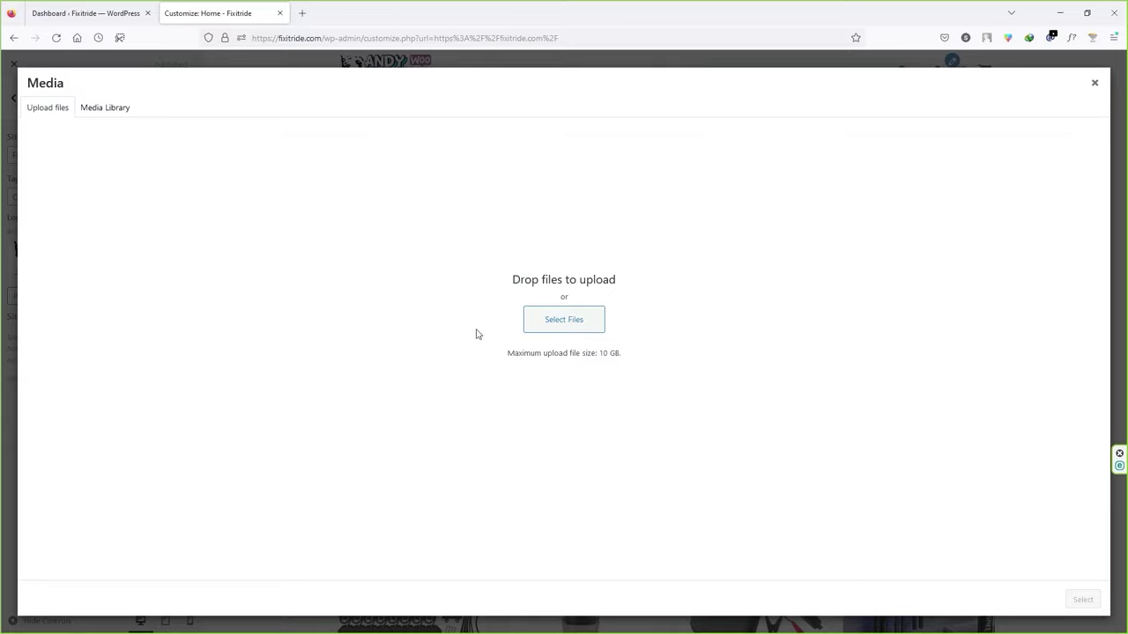
In a new tab, search the ranasvfx YouTube channel for 'logo', then return to the Customize tab
click(302, 13)
text(youtube.com/r)
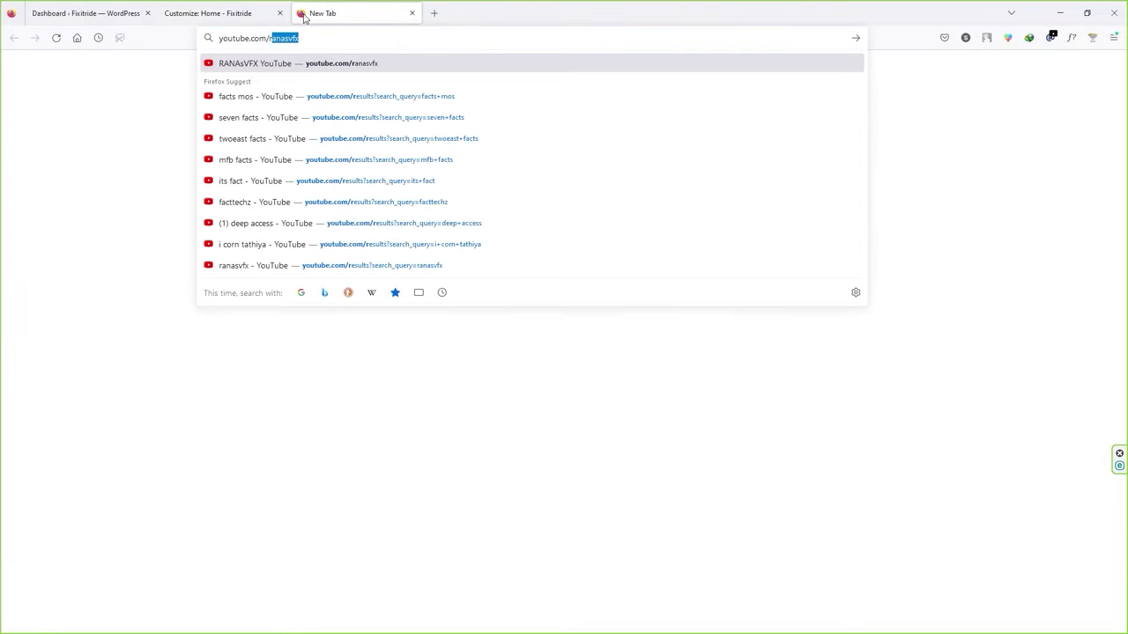
key(Return)
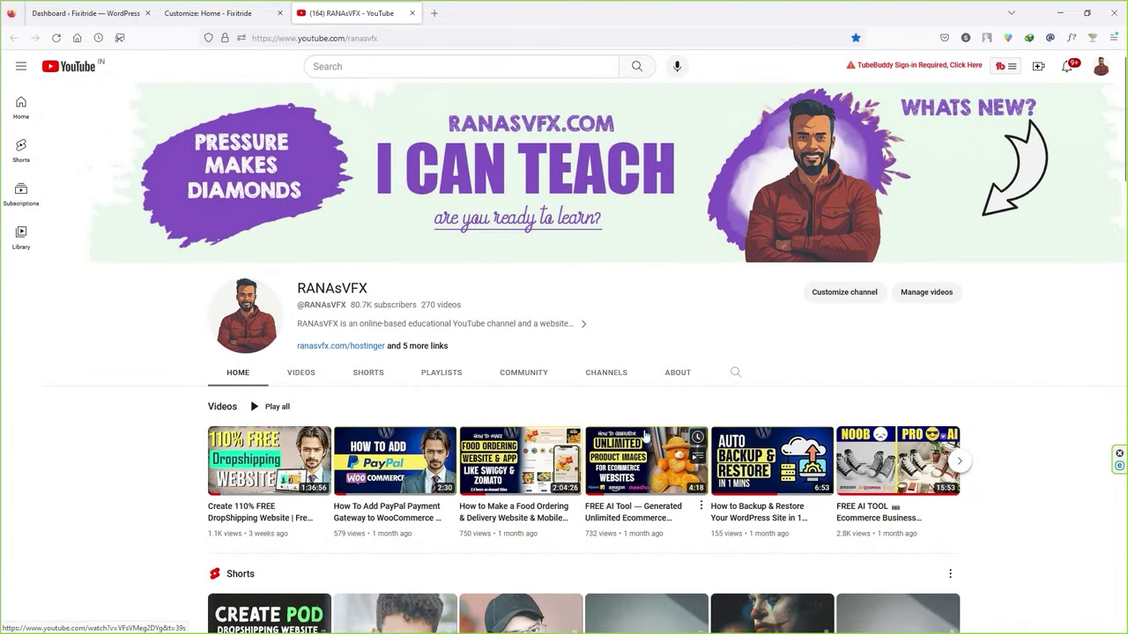
click(735, 373)
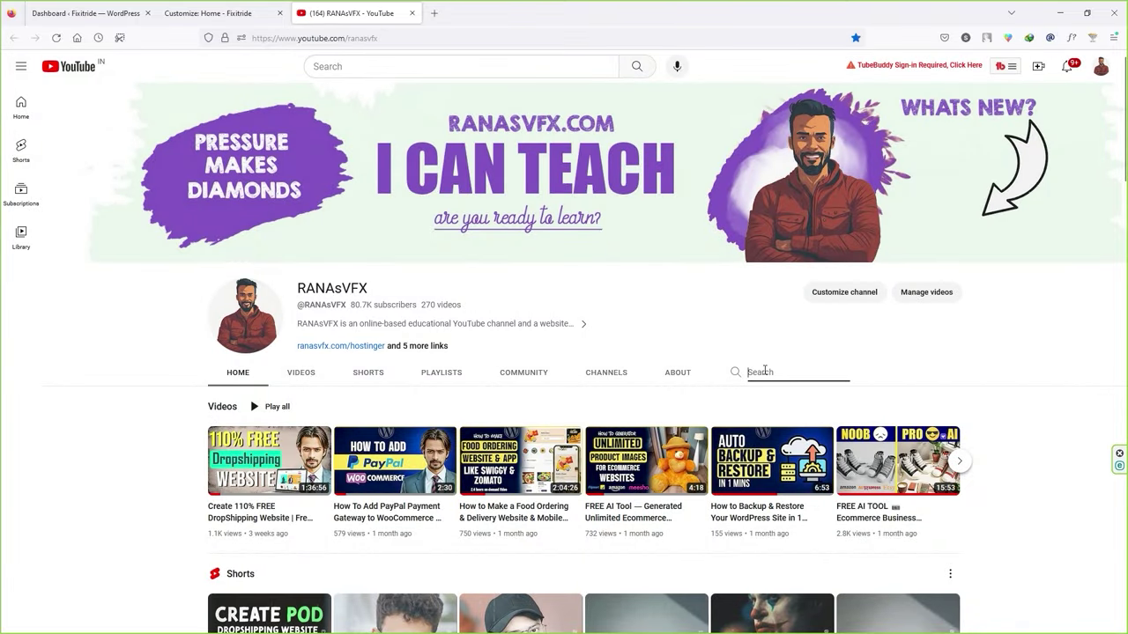
text(c)
text(ogo)
key(Return)
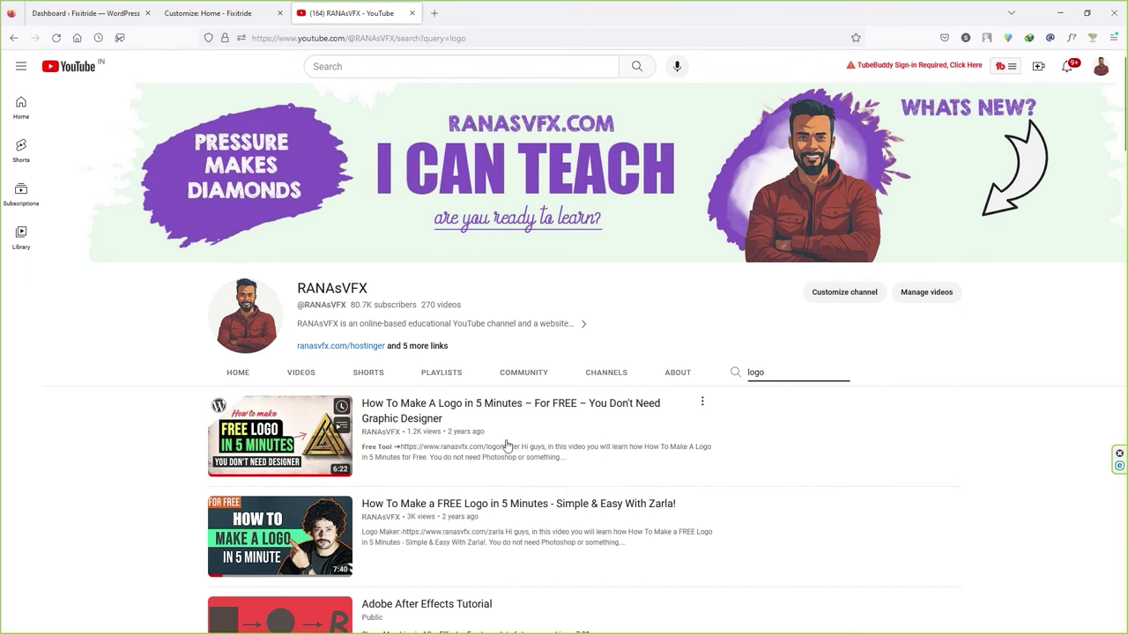
scroll(529, 445, down, 1)
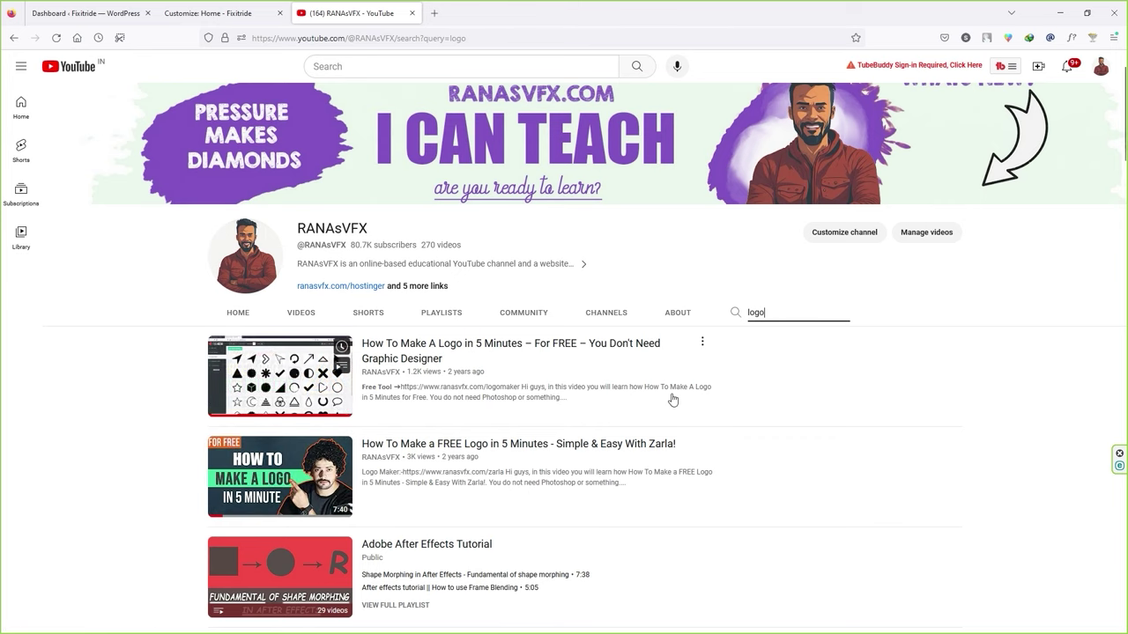
click(229, 5)
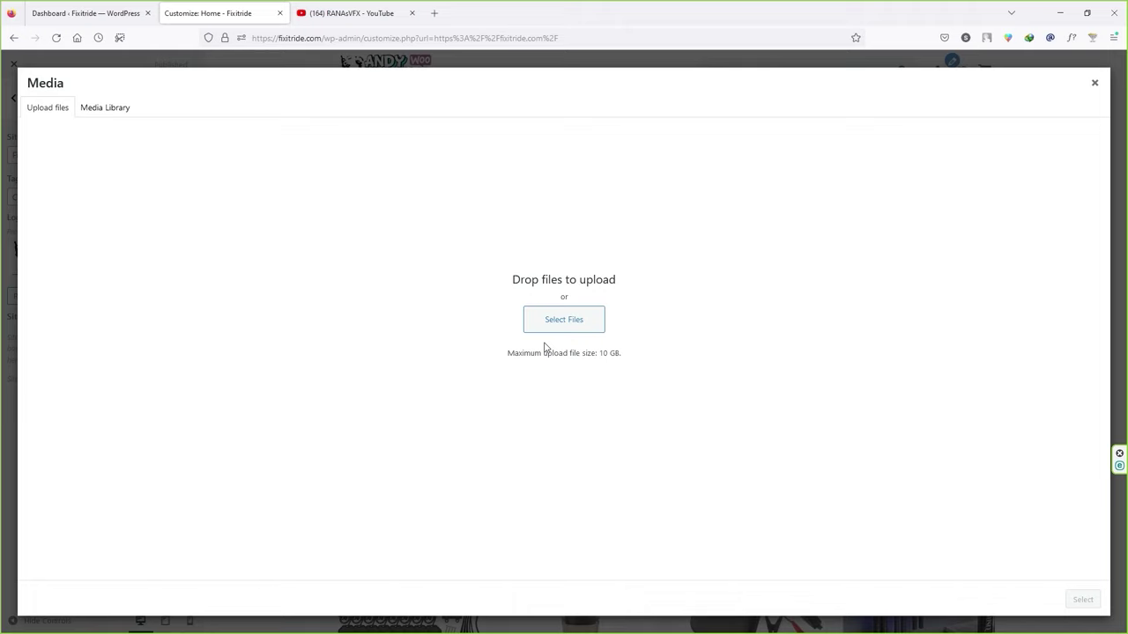
Drag Ranasvfx Logo 2021_color.png from File Explorer into Media and set it as the logo
key(alt+Tab)
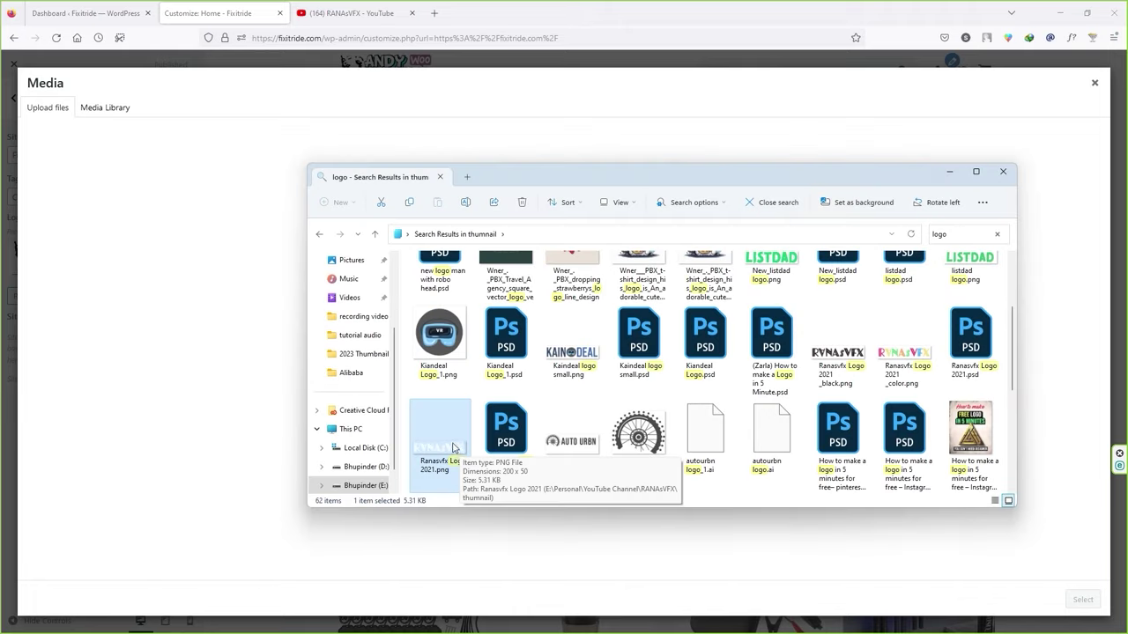
click(904, 350)
drag(904, 350, 265, 432)
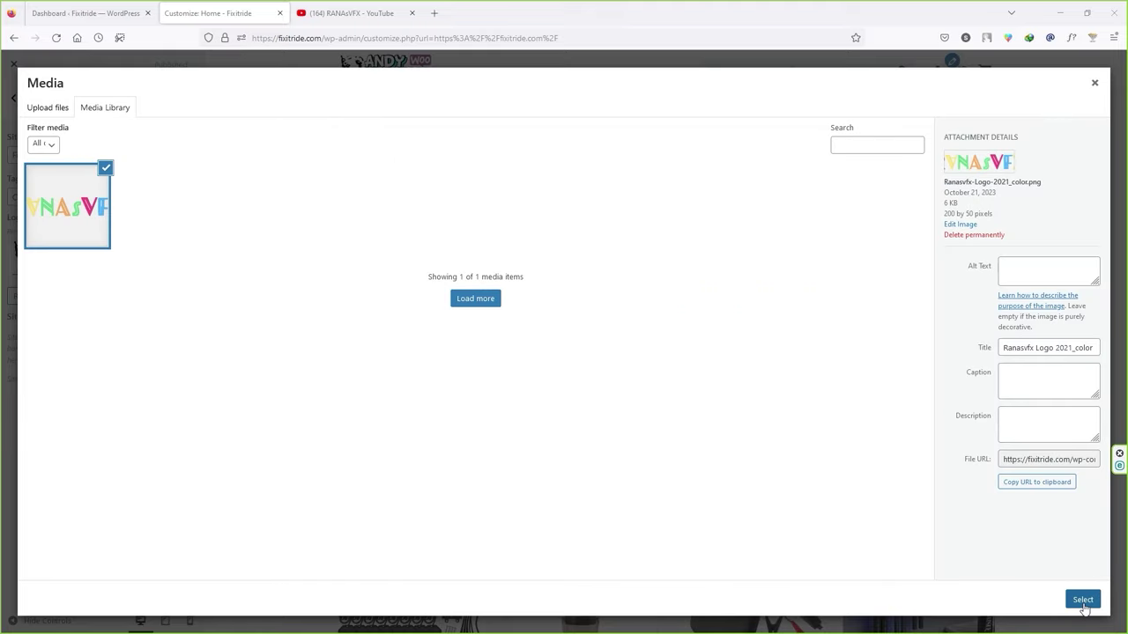
click(1083, 601)
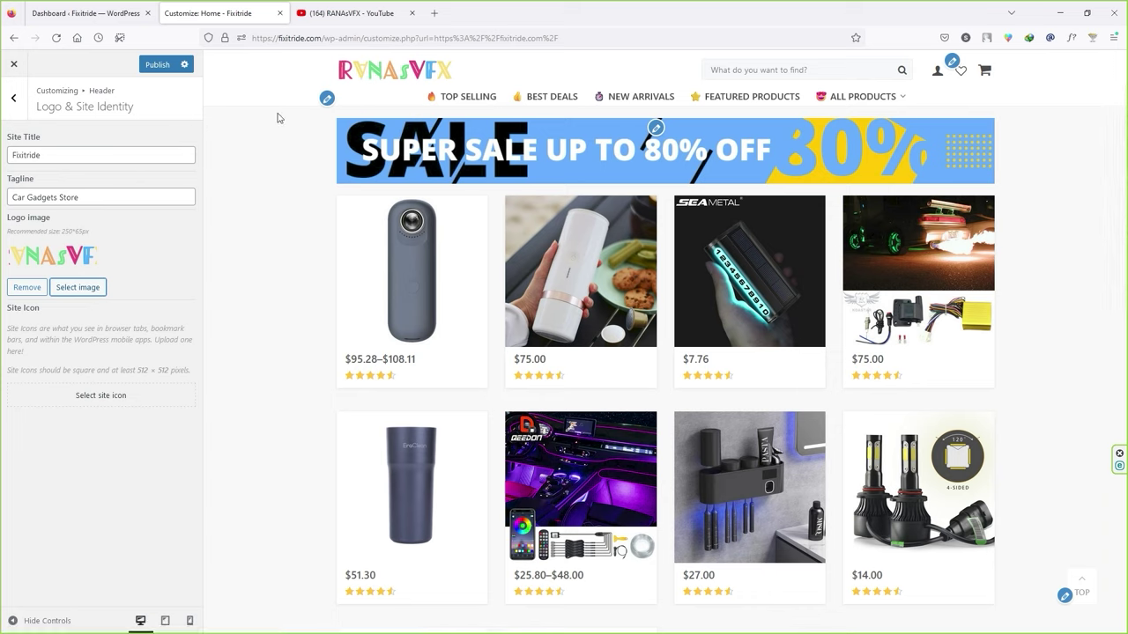
Upload and crop Logo_3.jpg as the site icon, publish, and return to the Header list
click(117, 398)
click(51, 109)
key(alt+Tab)
drag(837, 432, 134, 380)
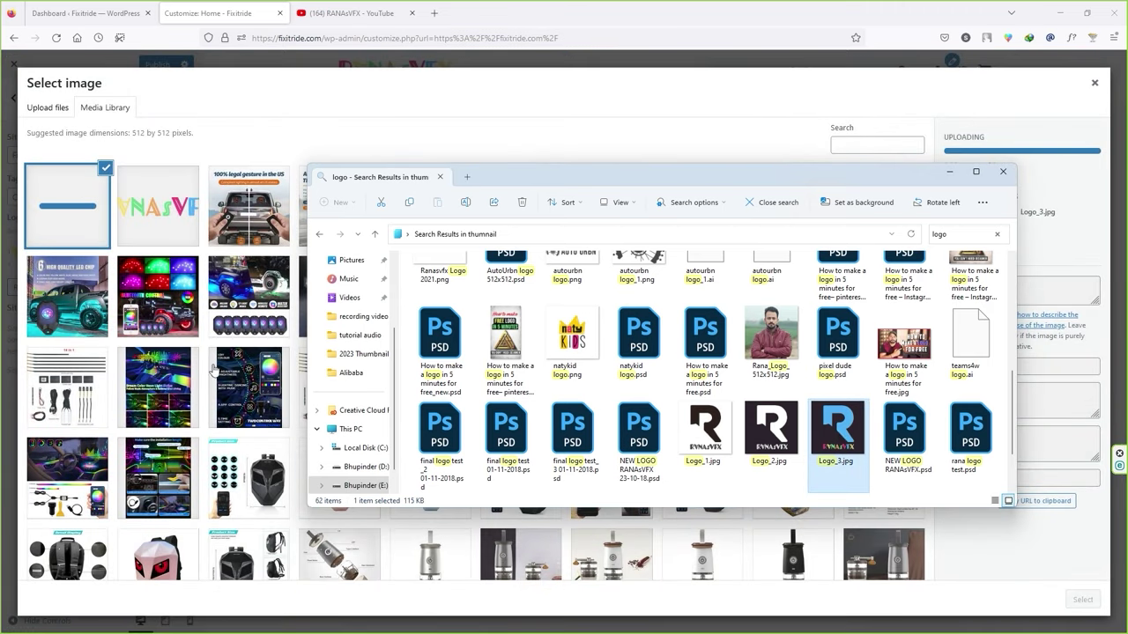
key(alt+Tab)
click(1083, 601)
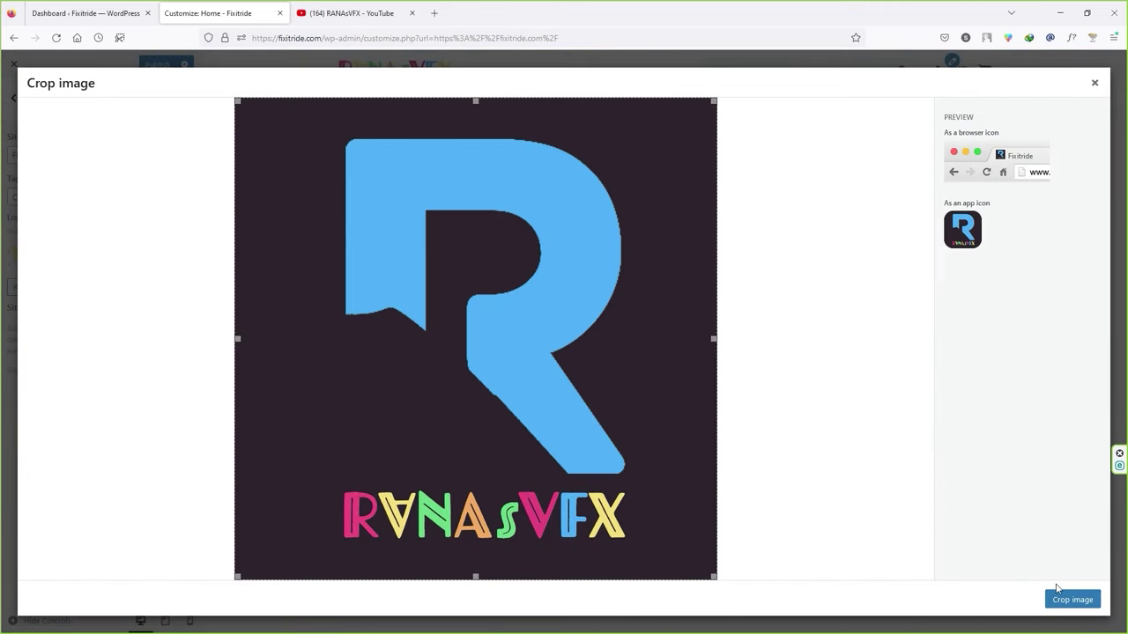
click(1072, 602)
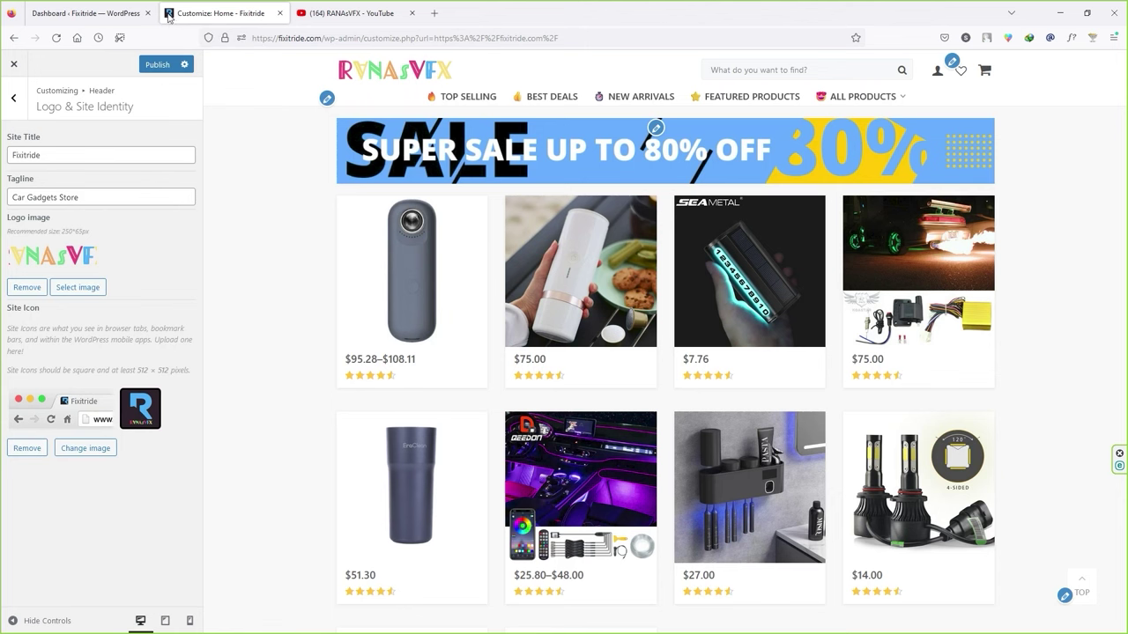
click(154, 65)
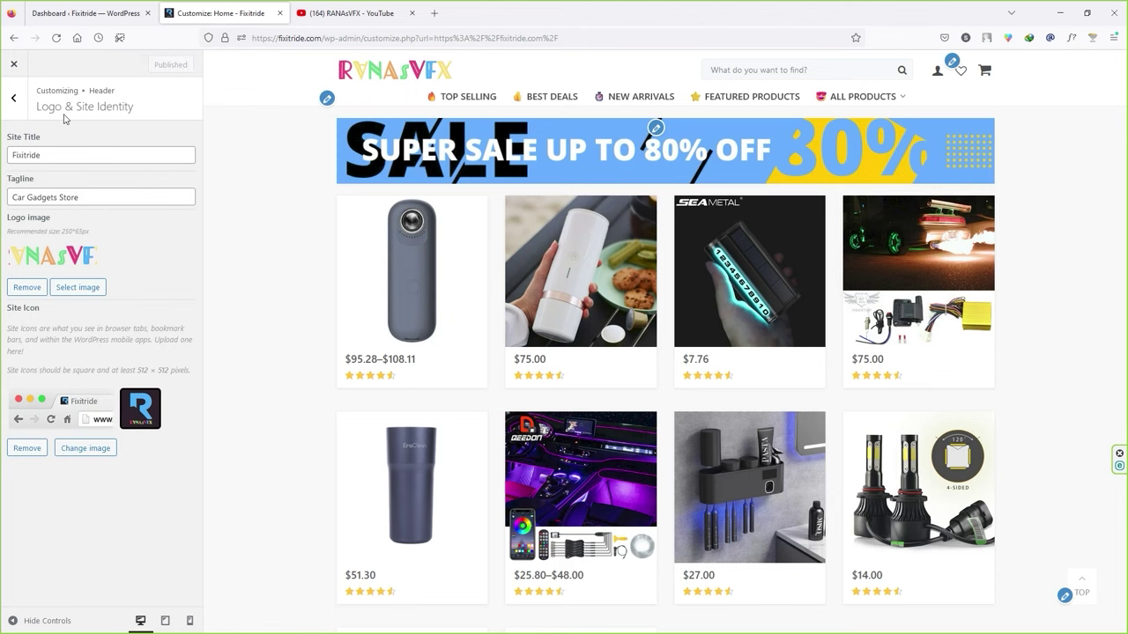
click(18, 108)
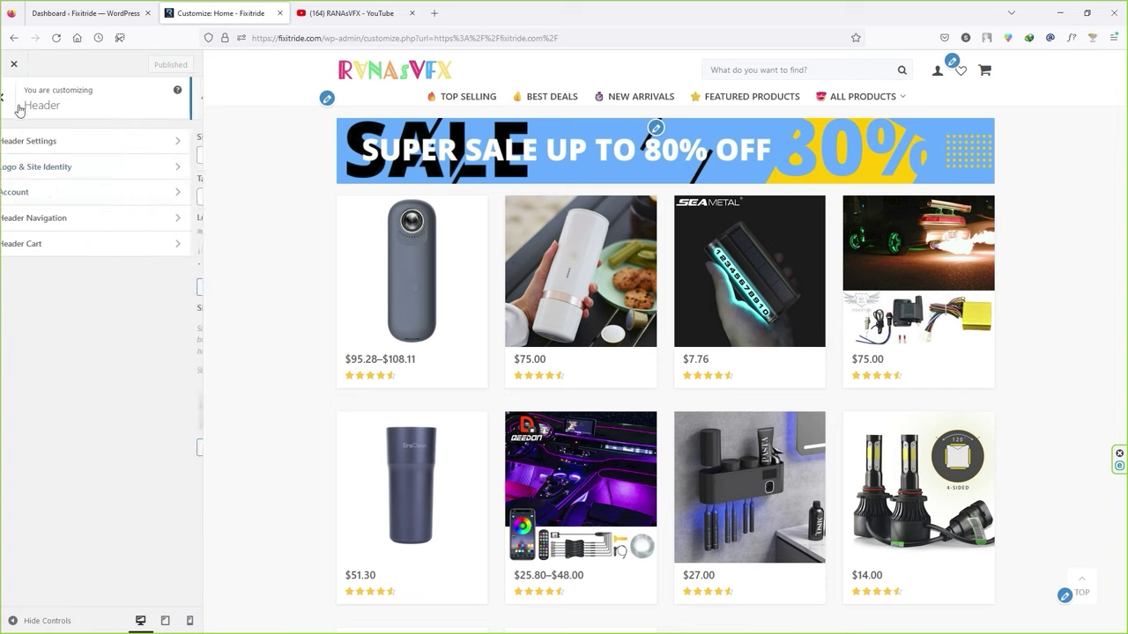
Open Header Navigation, keep the popularity (sales) sort, and scroll down to the three Tab fields
click(81, 191)
click(14, 99)
click(51, 218)
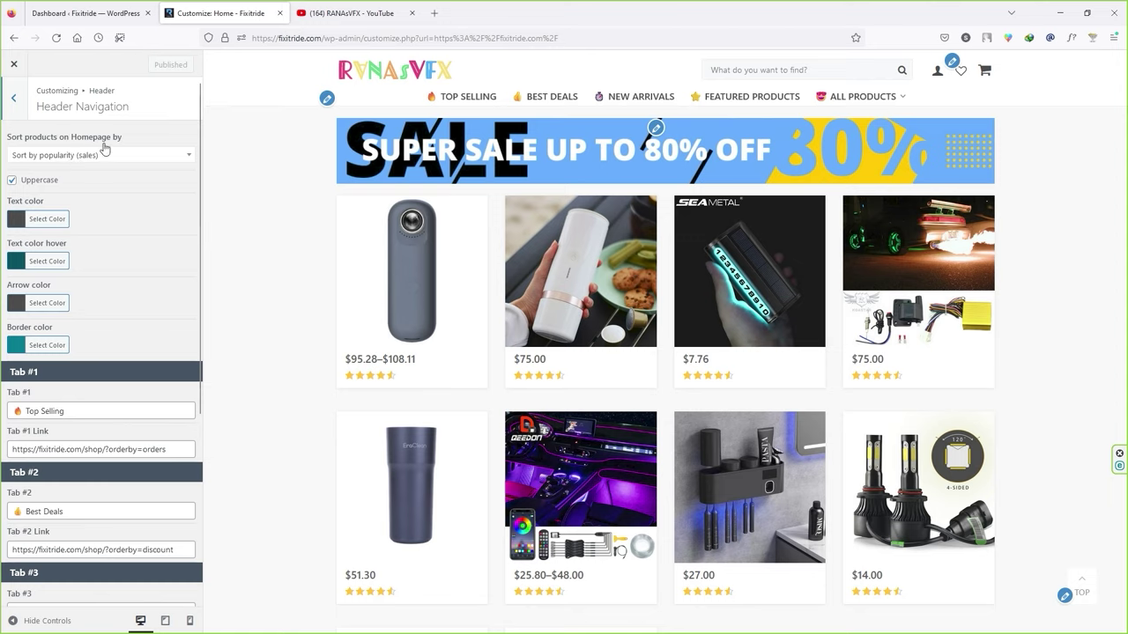
click(24, 162)
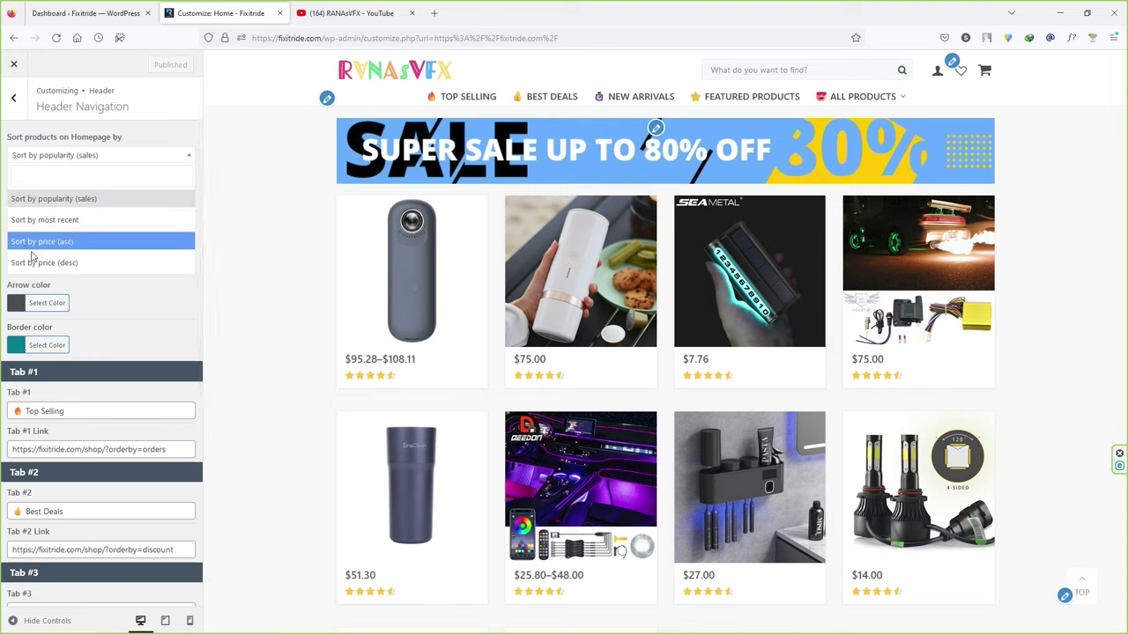
click(154, 141)
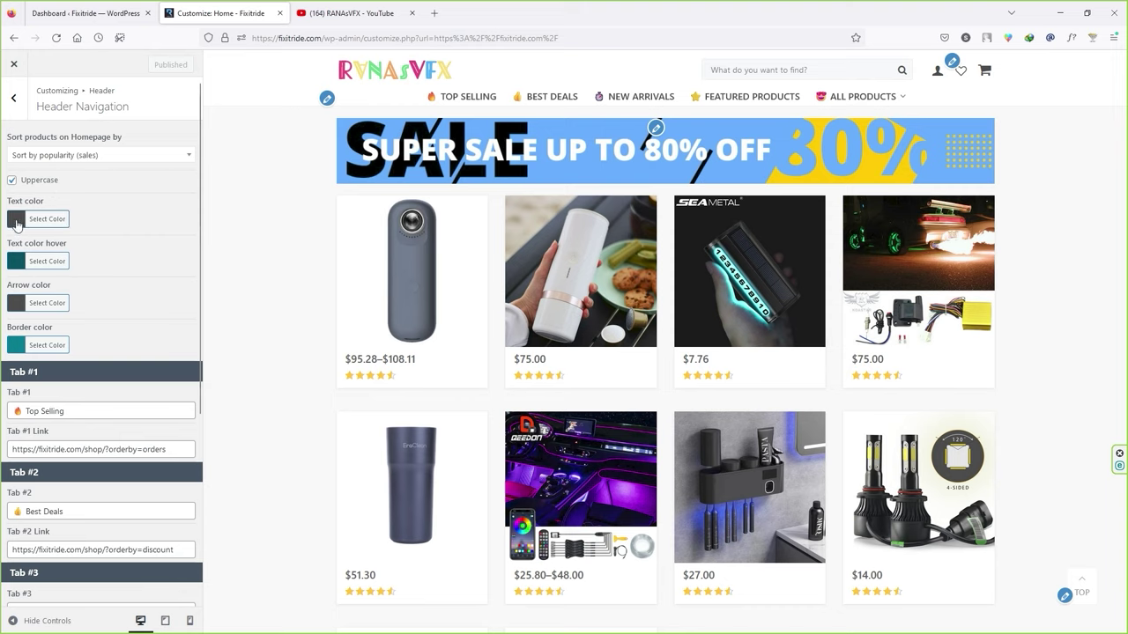
scroll(85, 333, down, 3)
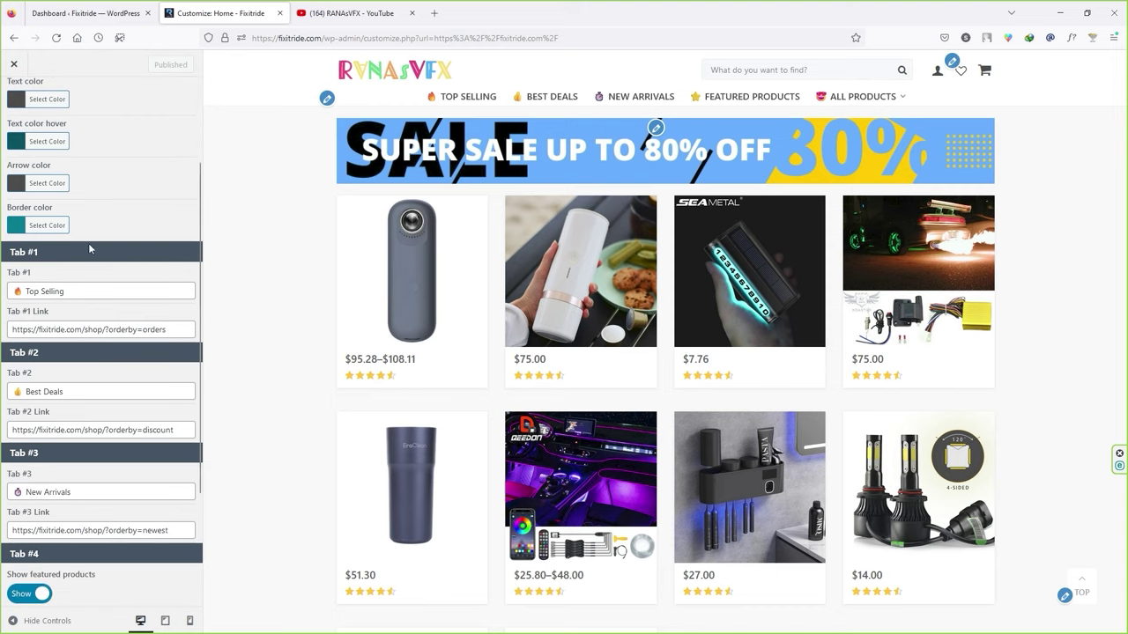
scroll(89, 239, down, 4)
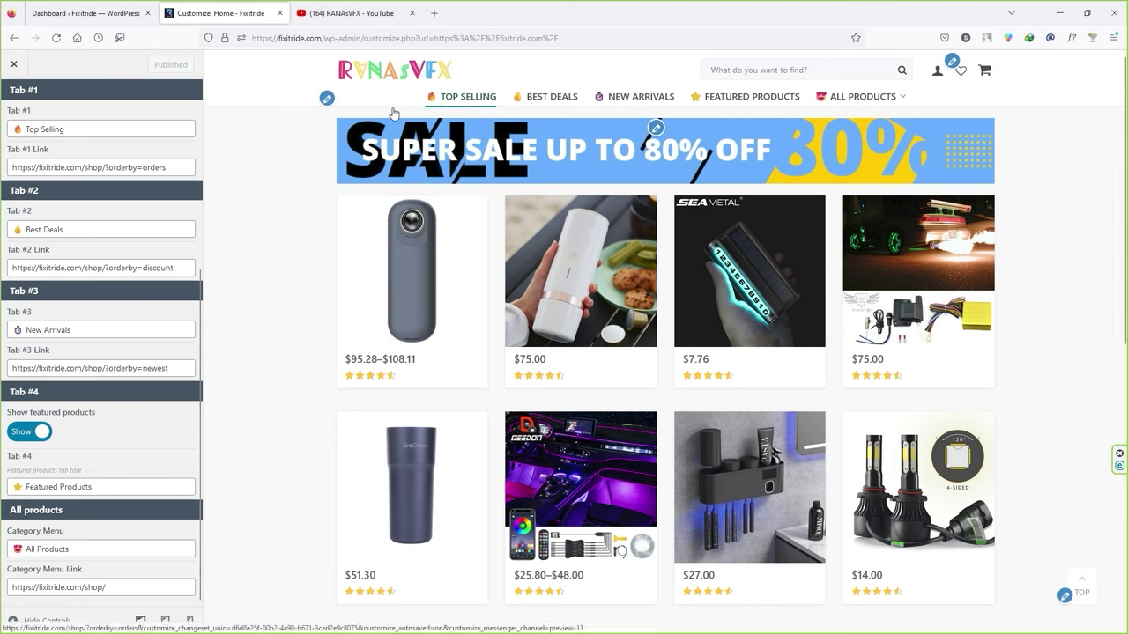
Inspect the header tab fields: Best Deals, Top Selling name and Tab #1 link
click(552, 96)
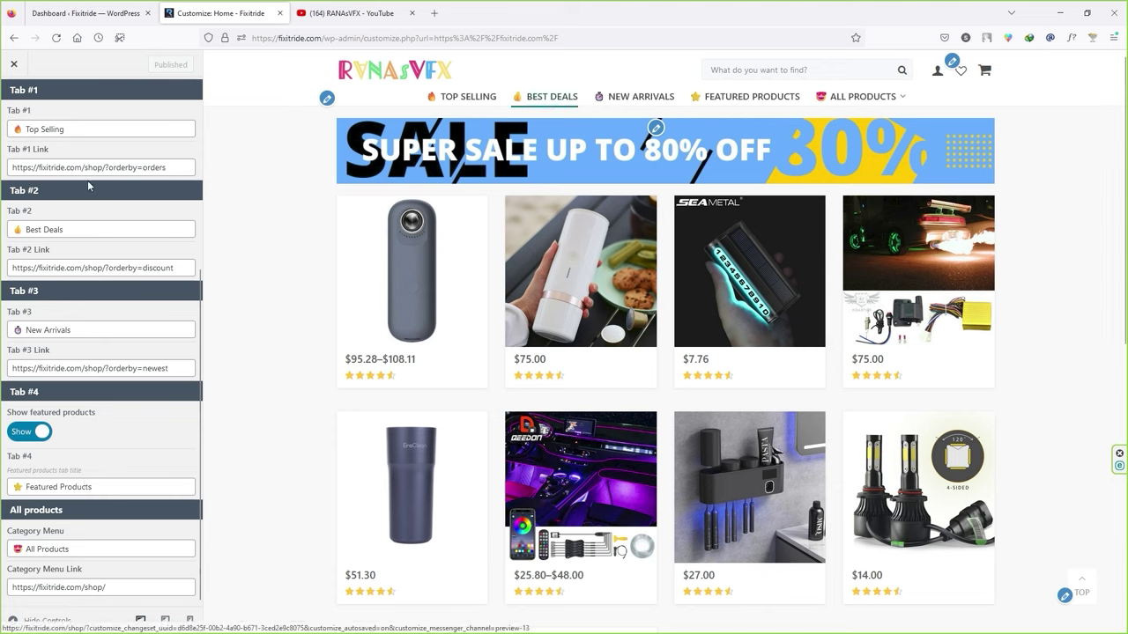
click(693, 99)
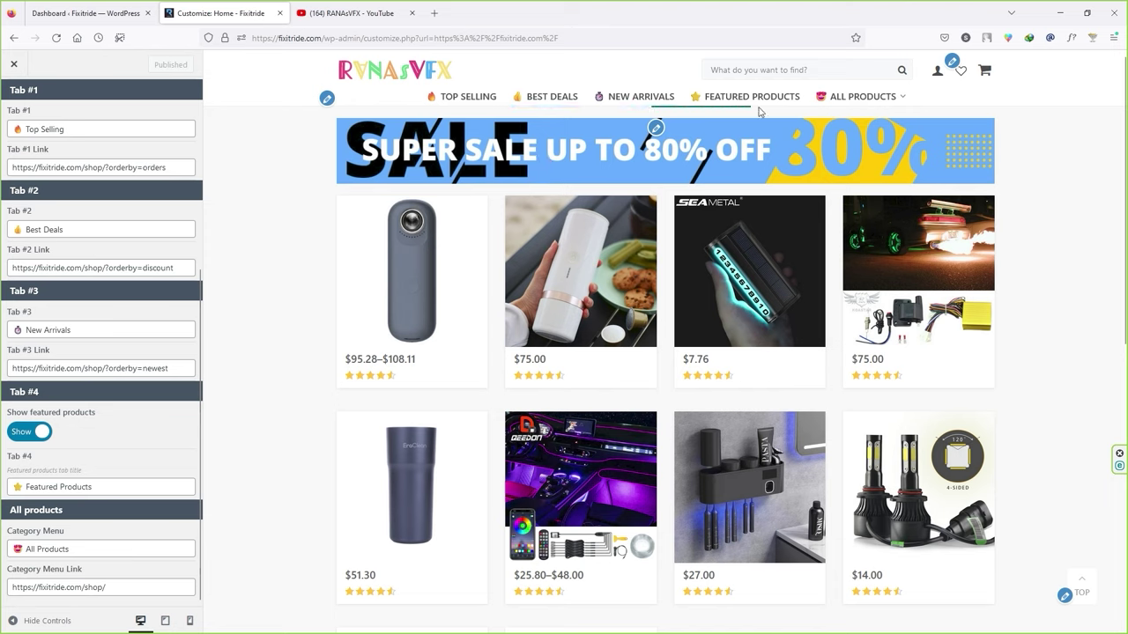
double_click(19, 228)
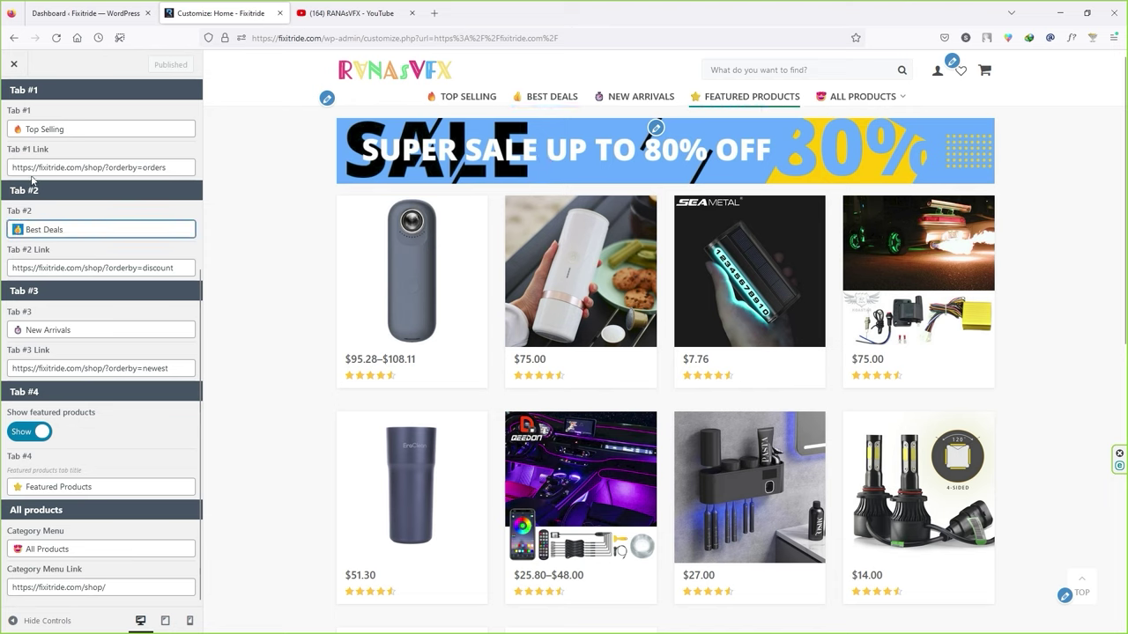
click(25, 128)
drag(25, 129, 88, 126)
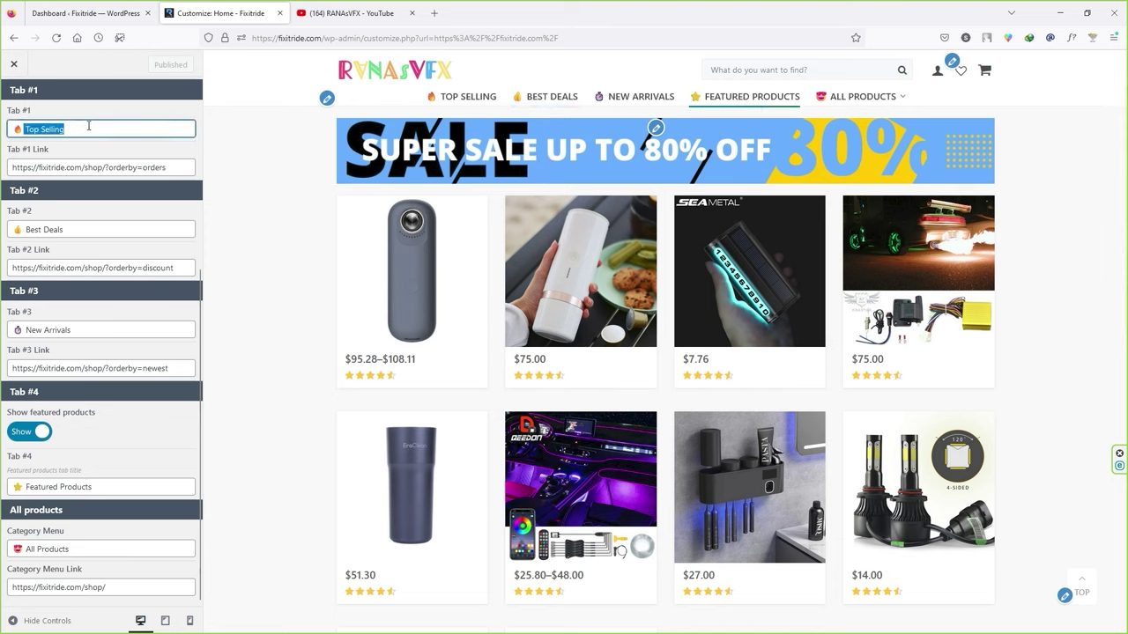
click(88, 126)
key(Tab)
drag(181, 167, 10, 167)
click(103, 268)
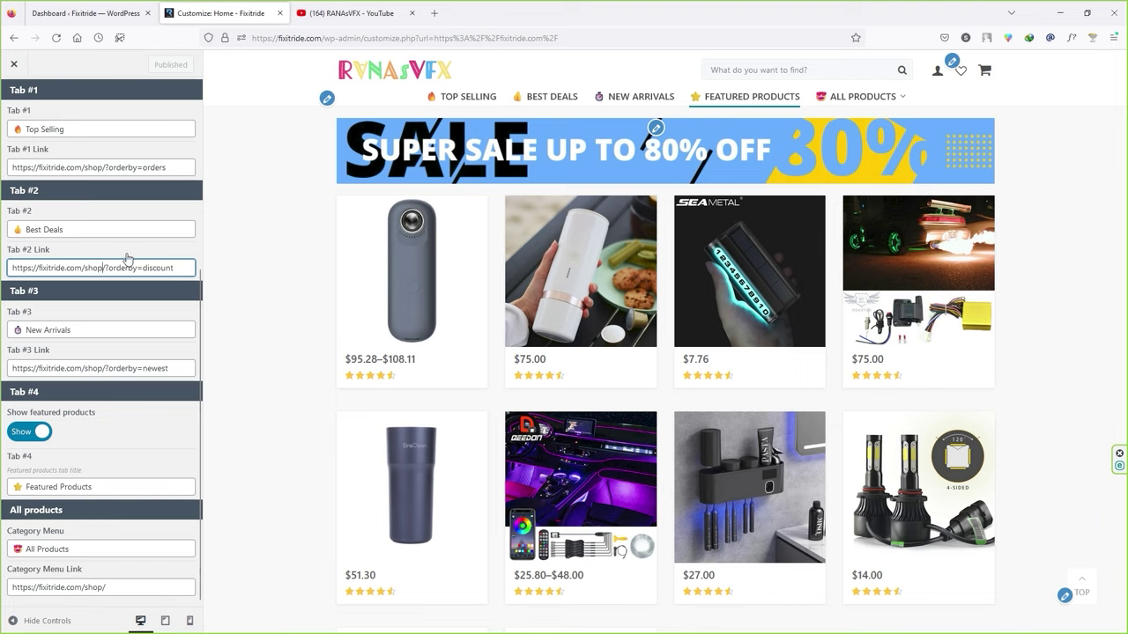
Delete the Top Selling tab name and Tab #1 link, then paste both back
drag(177, 167, 11, 166)
key(BackSpace)
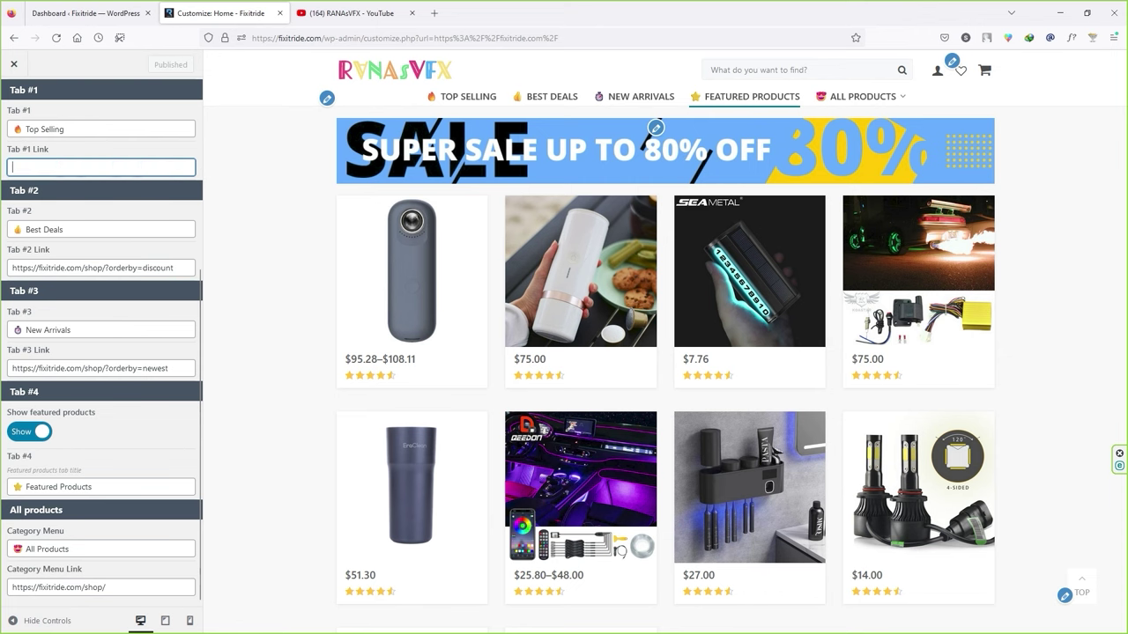
key(shift+Tab)
key(ctrl+c)
key(BackSpace)
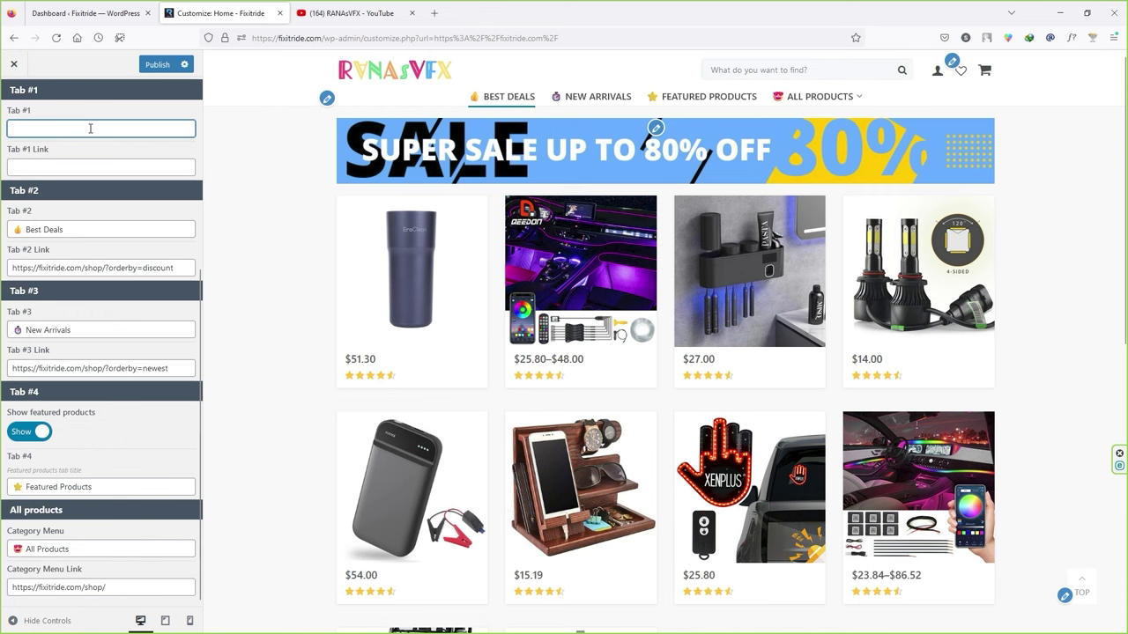
key(ctrl+v)
click(71, 168)
text(https://fixitride.com/shop/?orderby=orders)
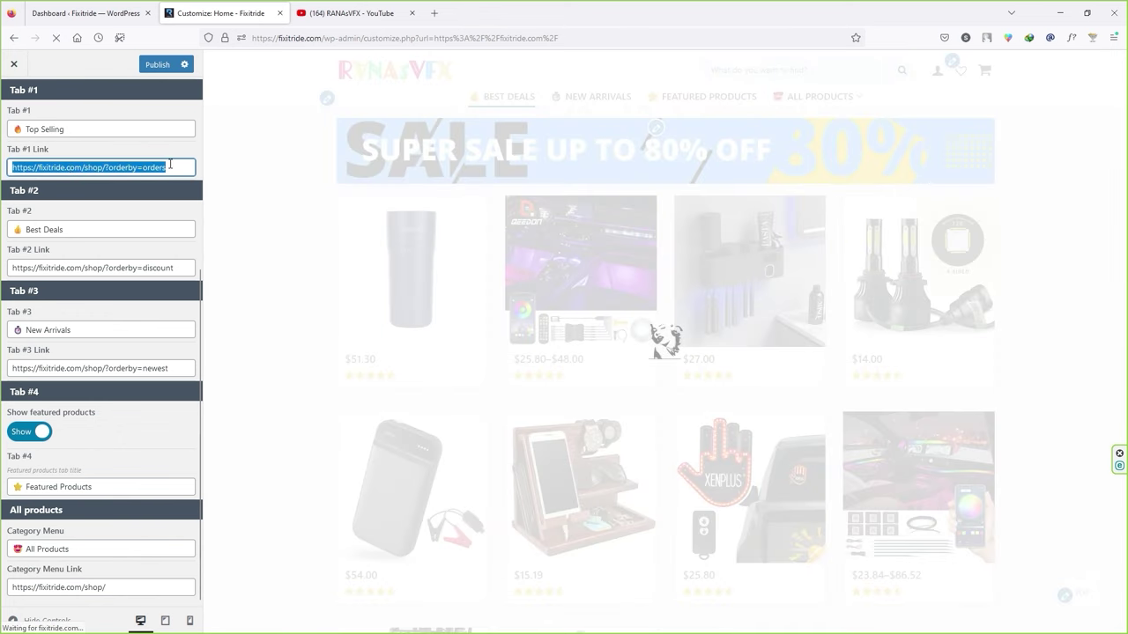
click(170, 165)
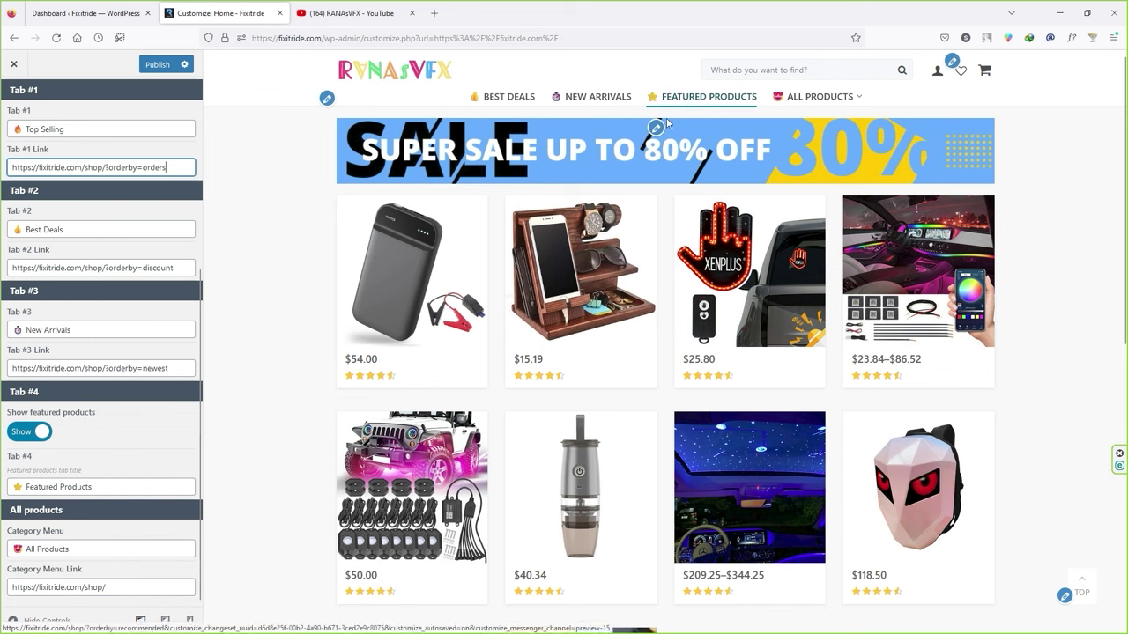
Check the Featured Products tab name and the category menu link URL
drag(121, 487, 12, 487)
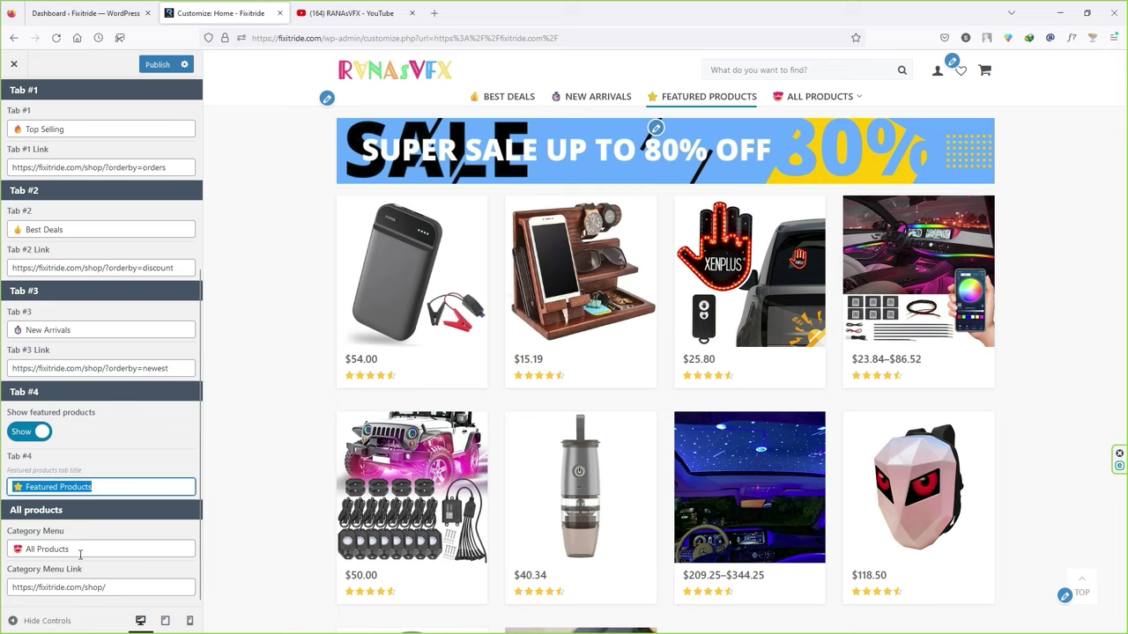
drag(135, 588, 10, 578)
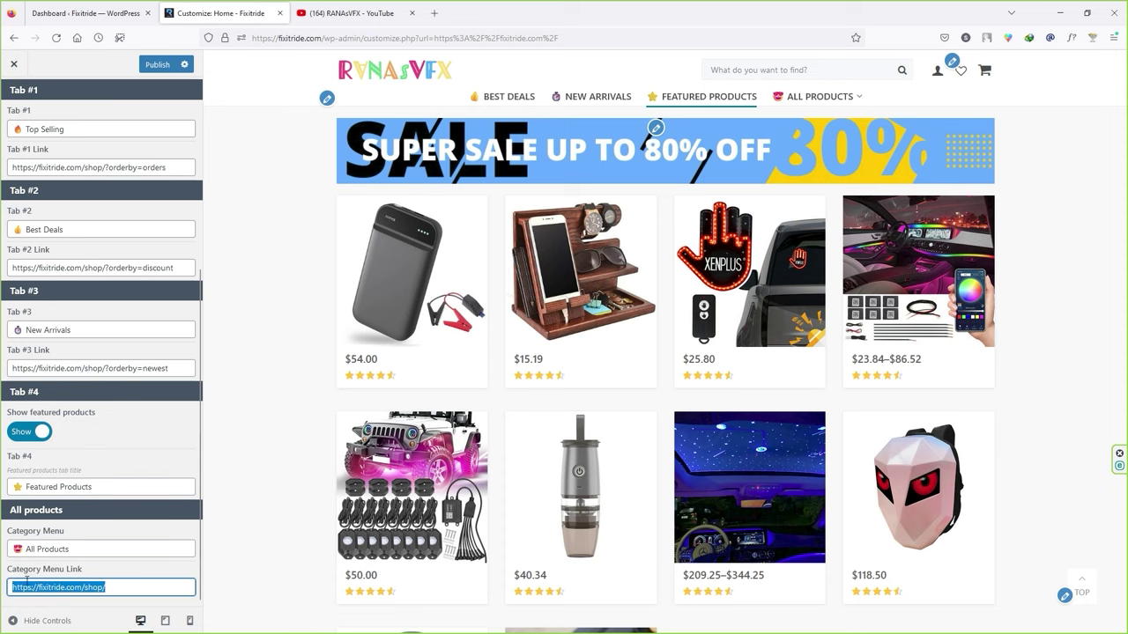
scroll(84, 579, up, 3)
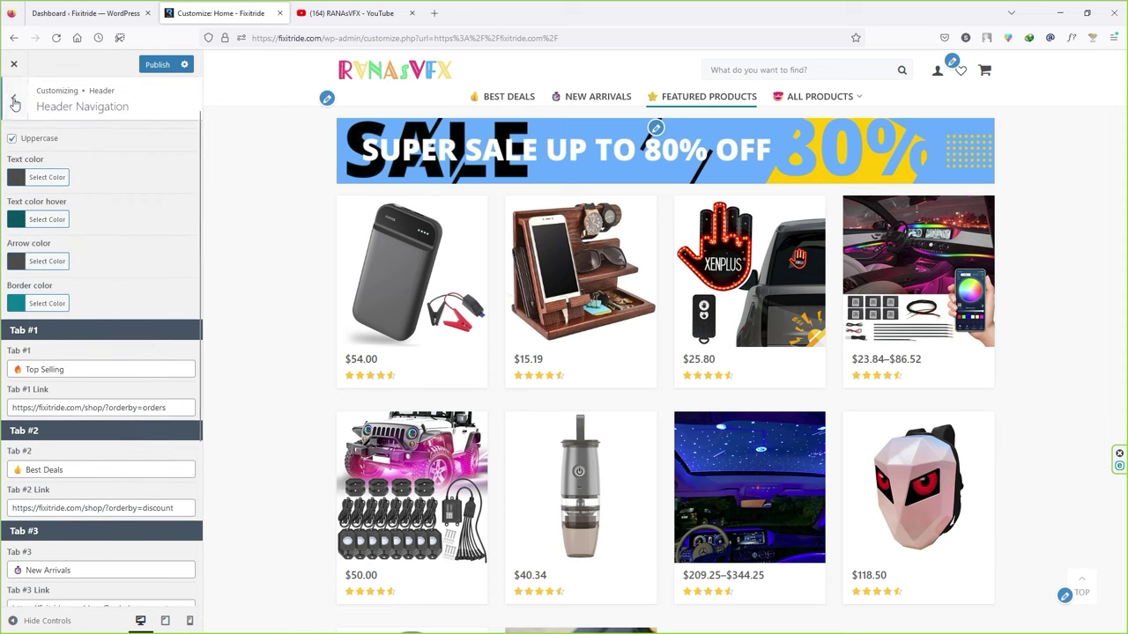
Go back through Header Cart to the main Customizer panel and open Footer settings
click(14, 104)
click(47, 241)
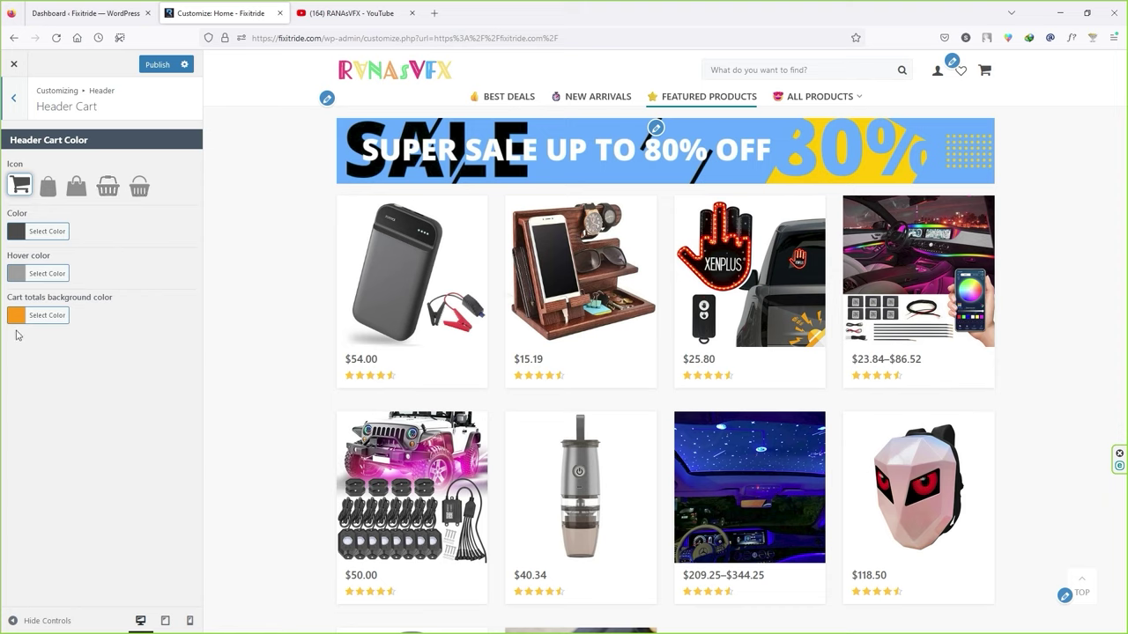
click(22, 99)
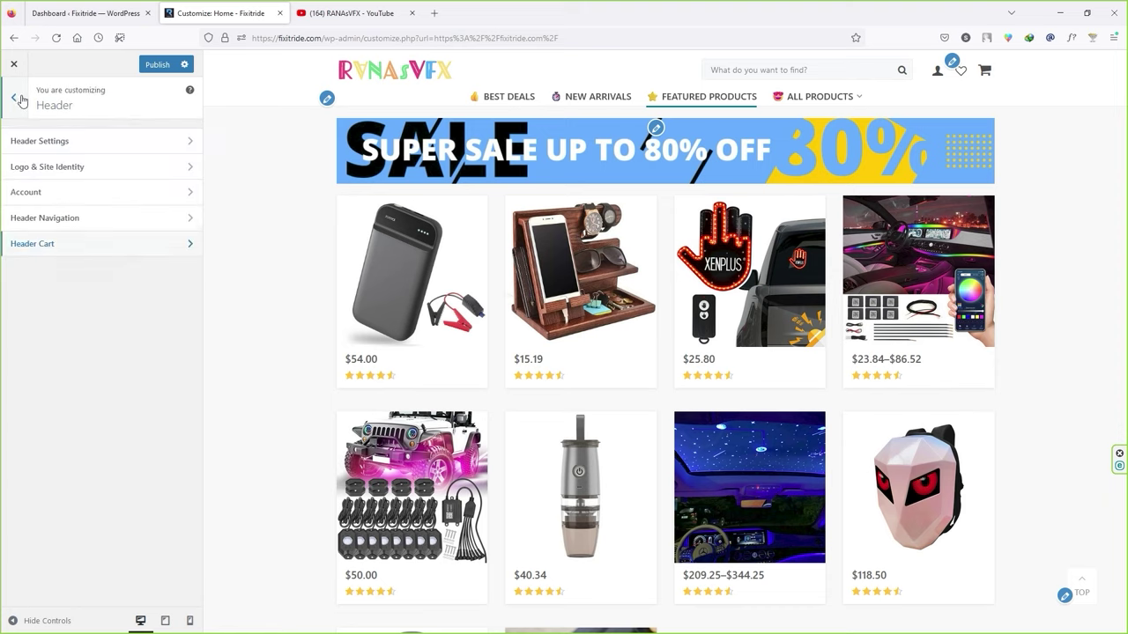
click(22, 99)
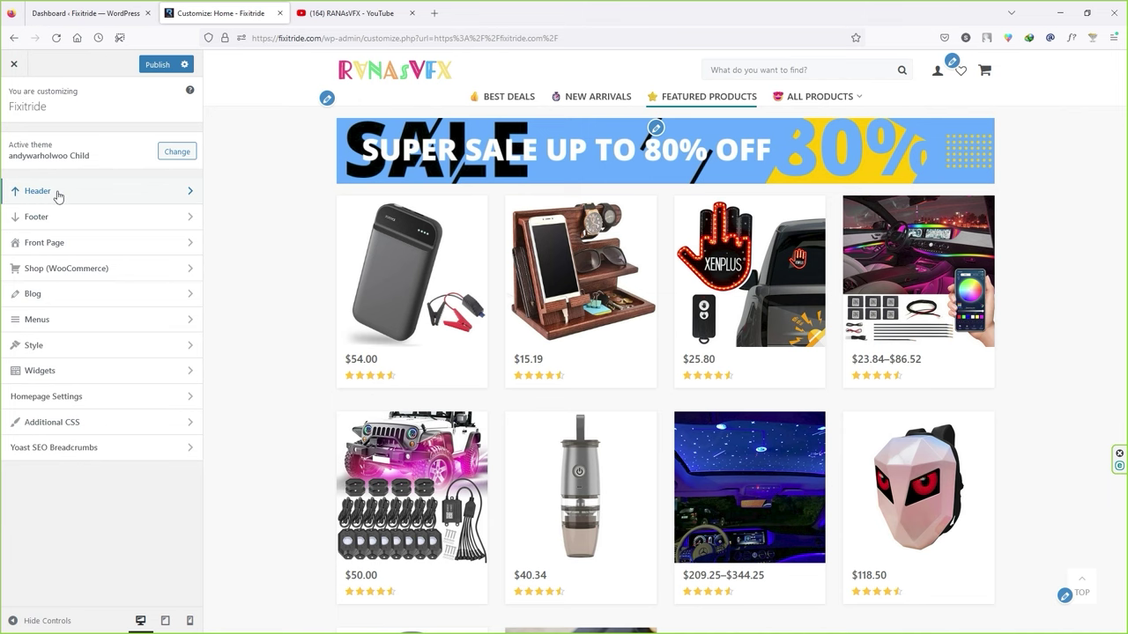
click(56, 217)
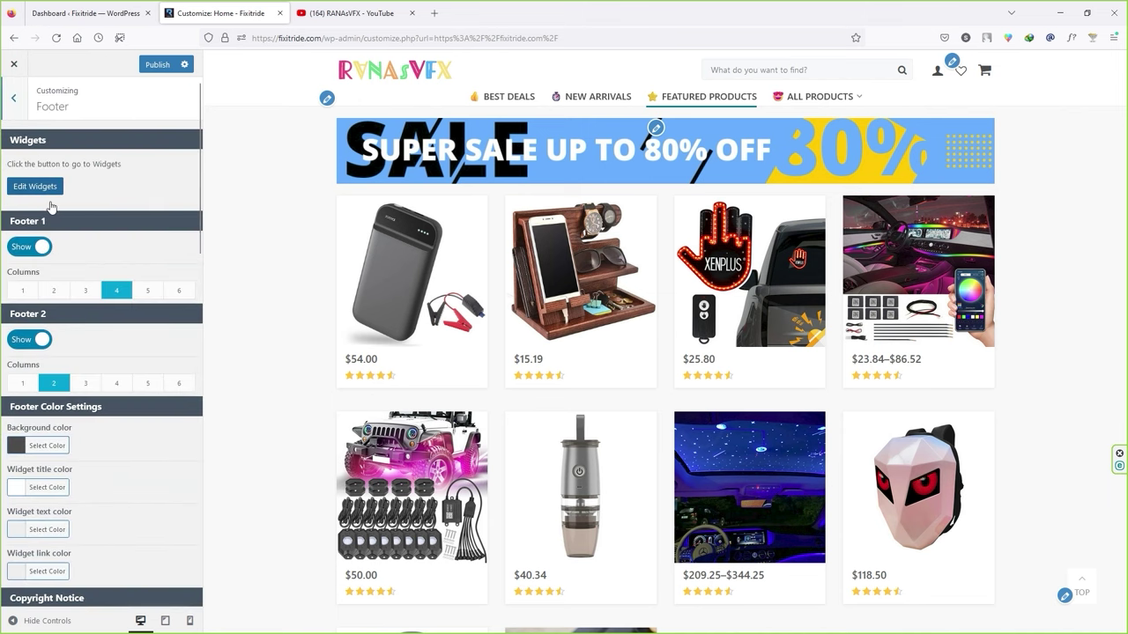
scroll(403, 334, down, 10)
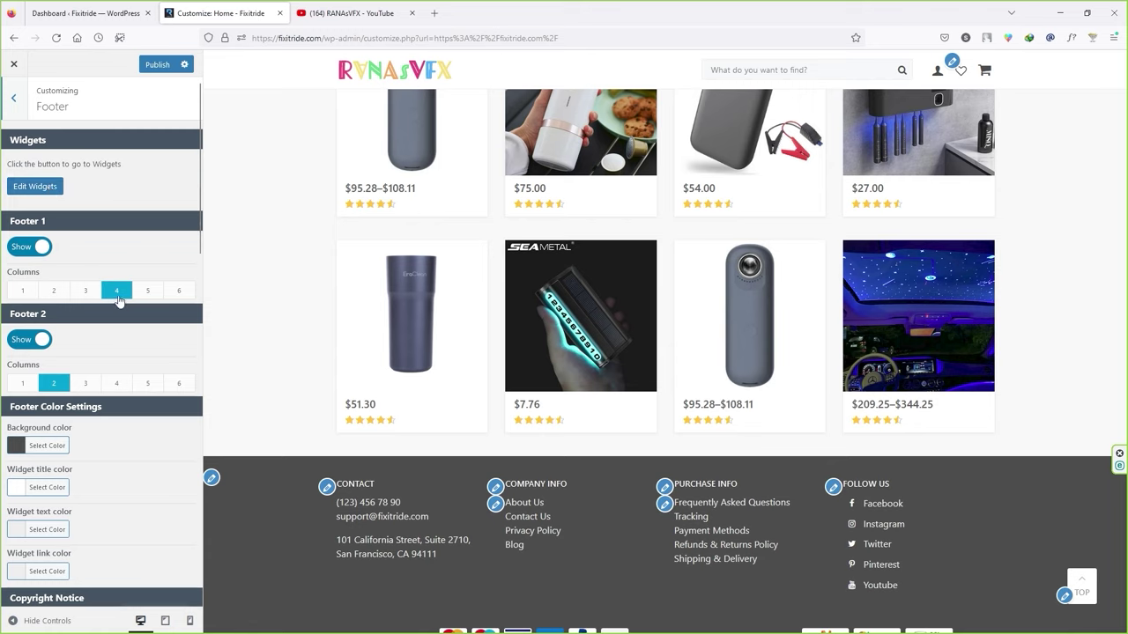
click(39, 186)
click(112, 222)
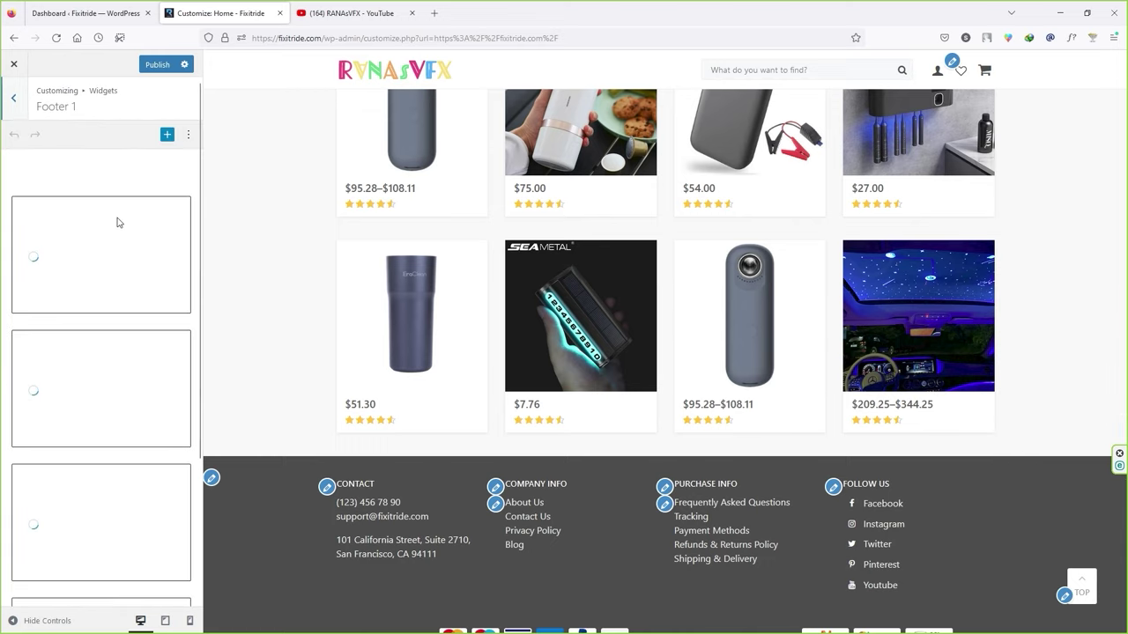
click(95, 209)
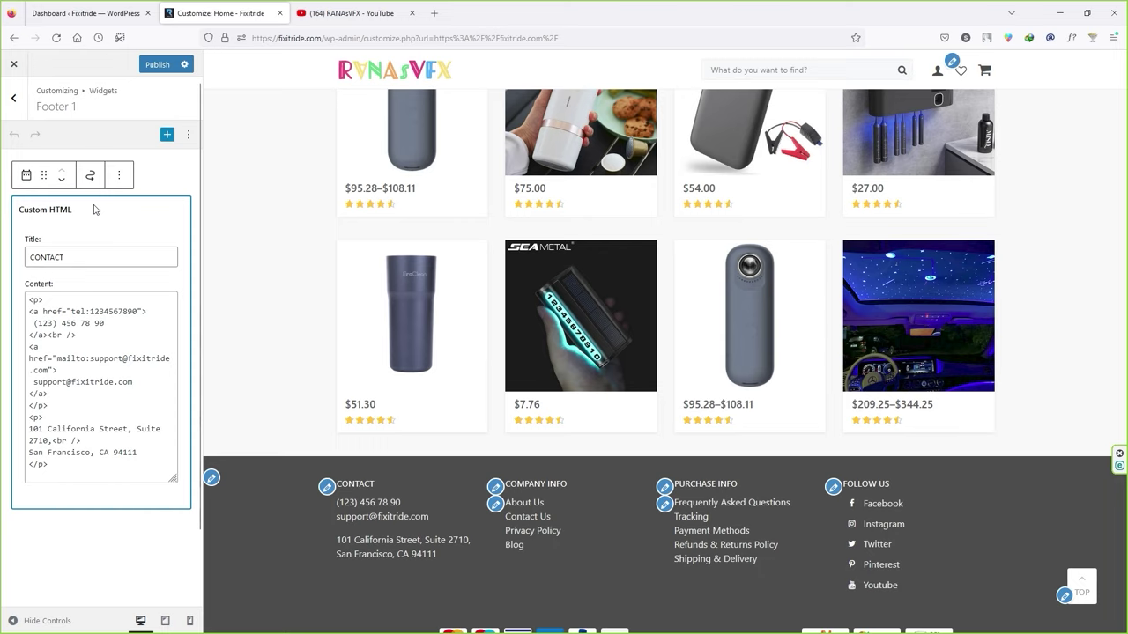
click(83, 257)
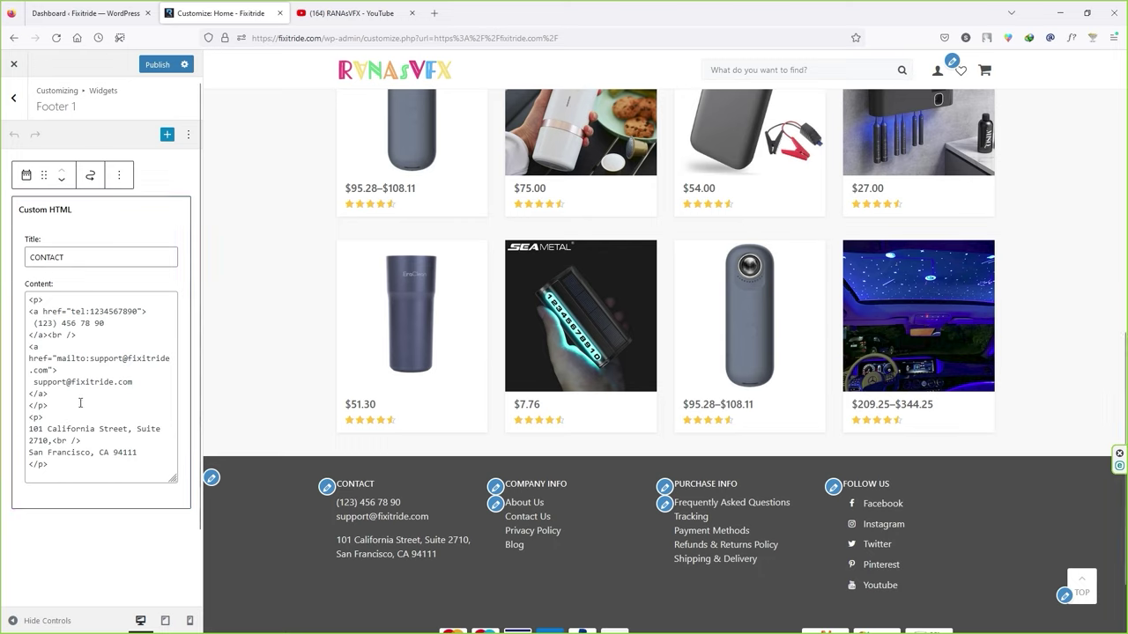
scroll(80, 403, down, 2)
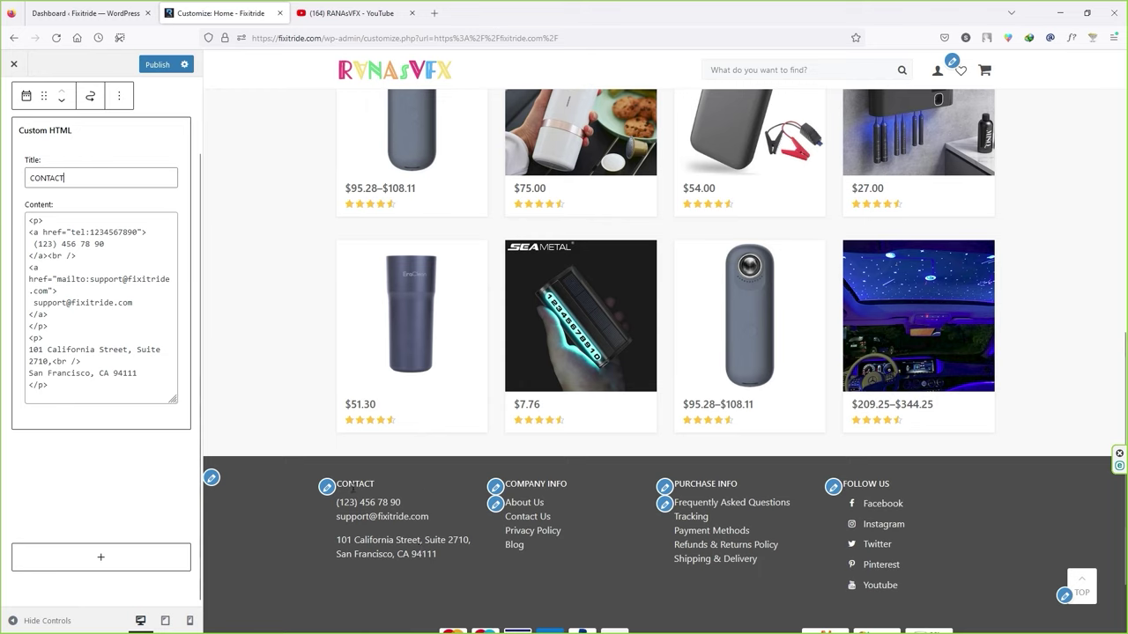
scroll(38, 84, up, 2)
click(38, 86)
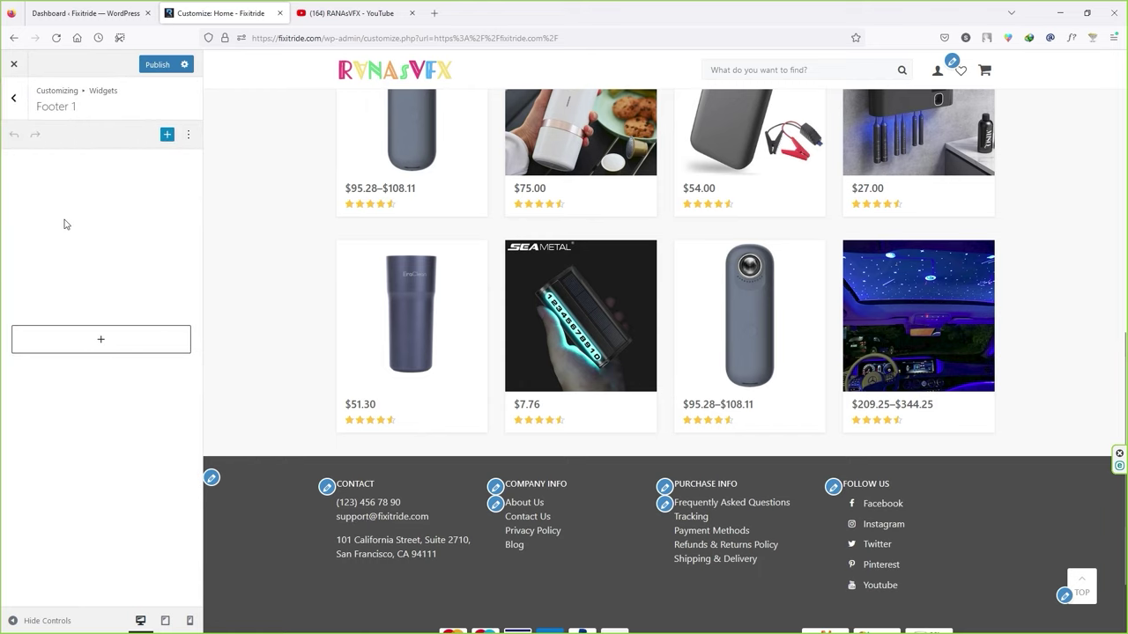
click(77, 244)
click(111, 288)
drag(116, 288, 28, 289)
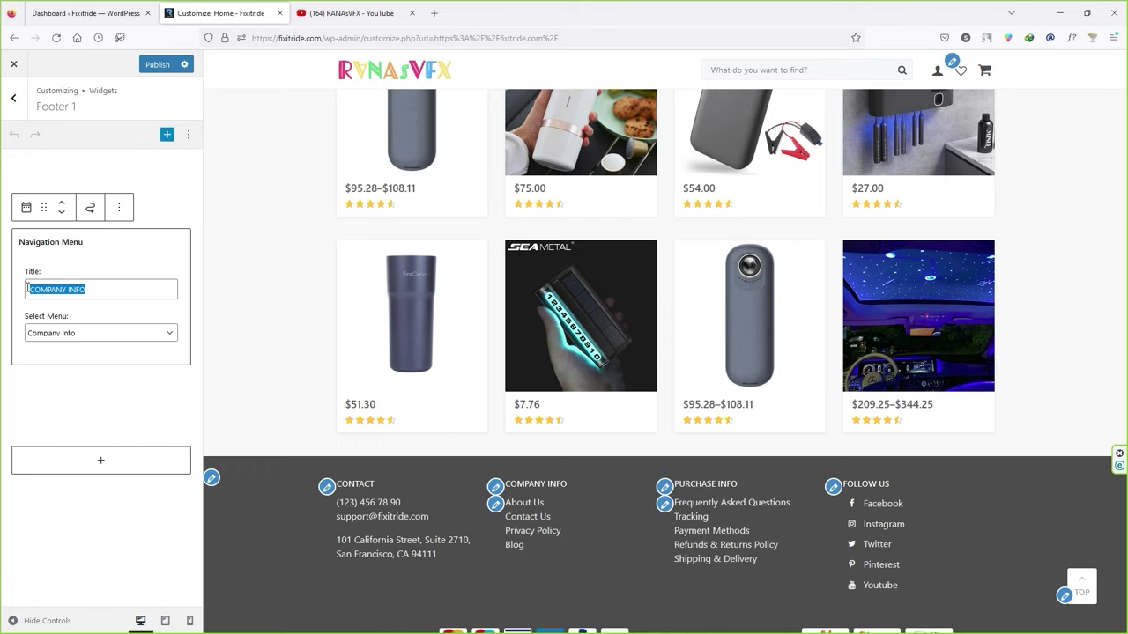
click(132, 335)
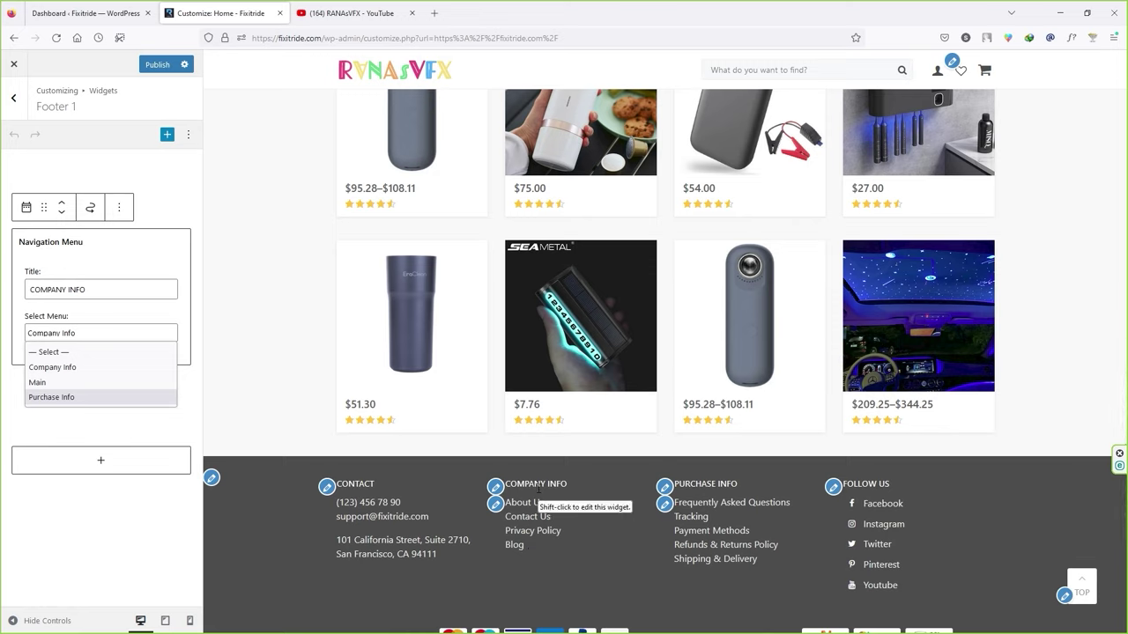
click(460, 477)
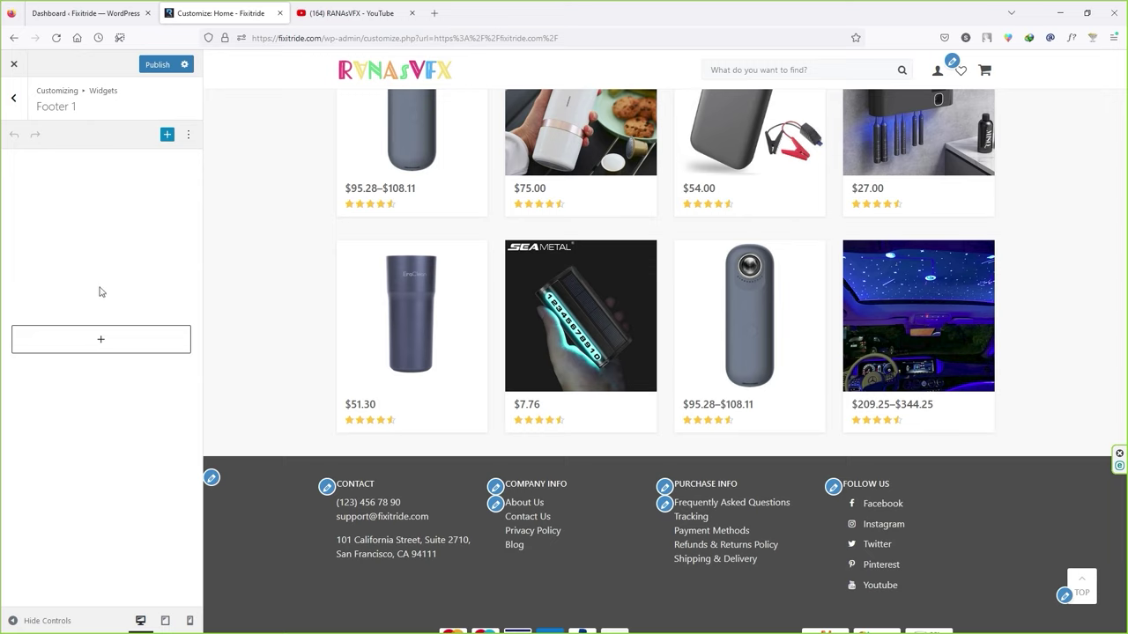
Expand the Follow Us social icons widget and check its FOLLOW US title
click(100, 299)
scroll(88, 353, down, 4)
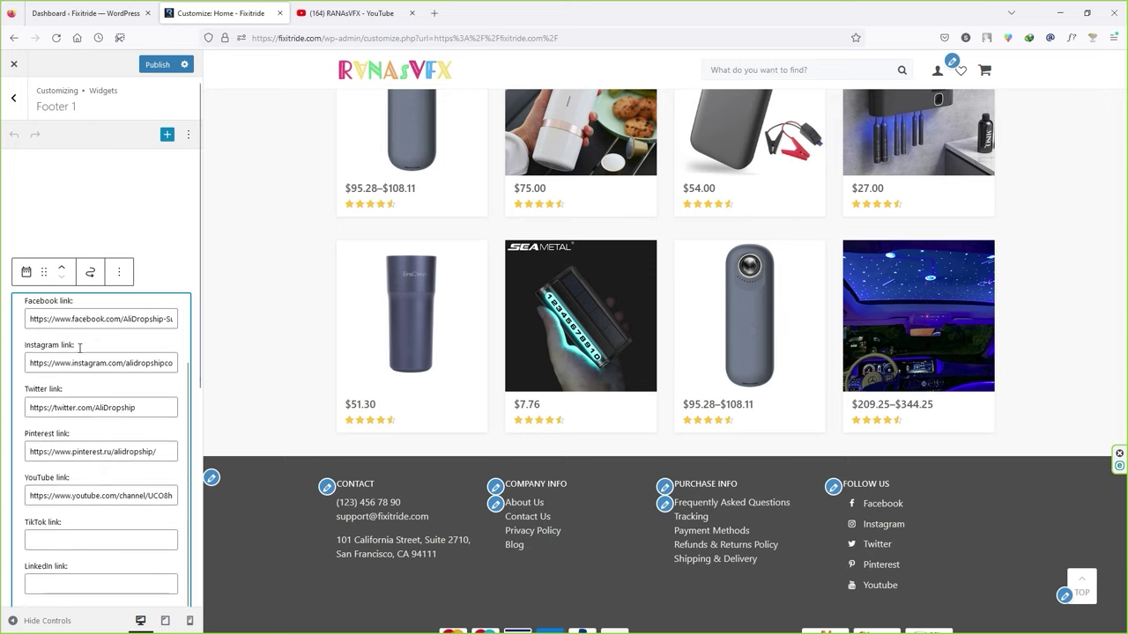
scroll(71, 352, up, 4)
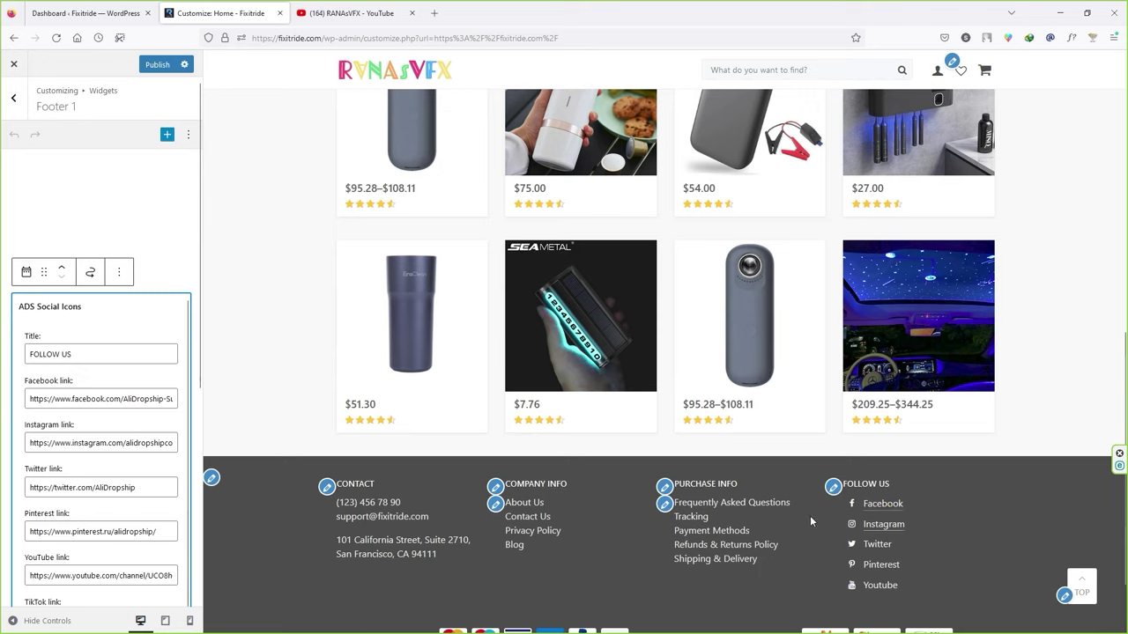
click(145, 362)
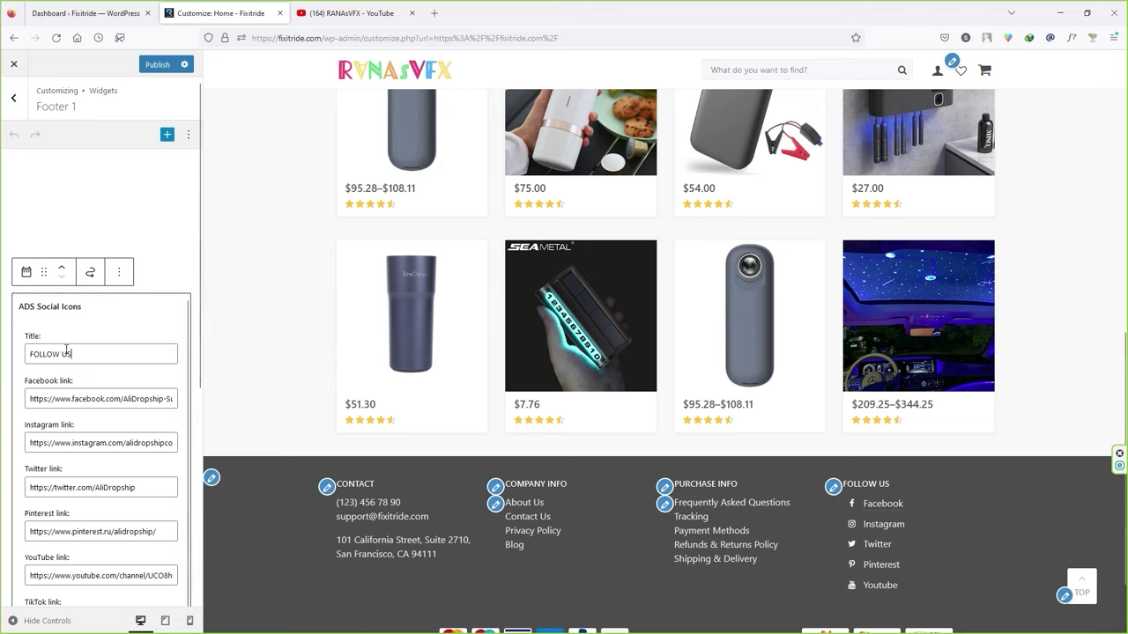
triple_click(89, 353)
scroll(92, 385, down, 3)
scroll(79, 370, up, 3)
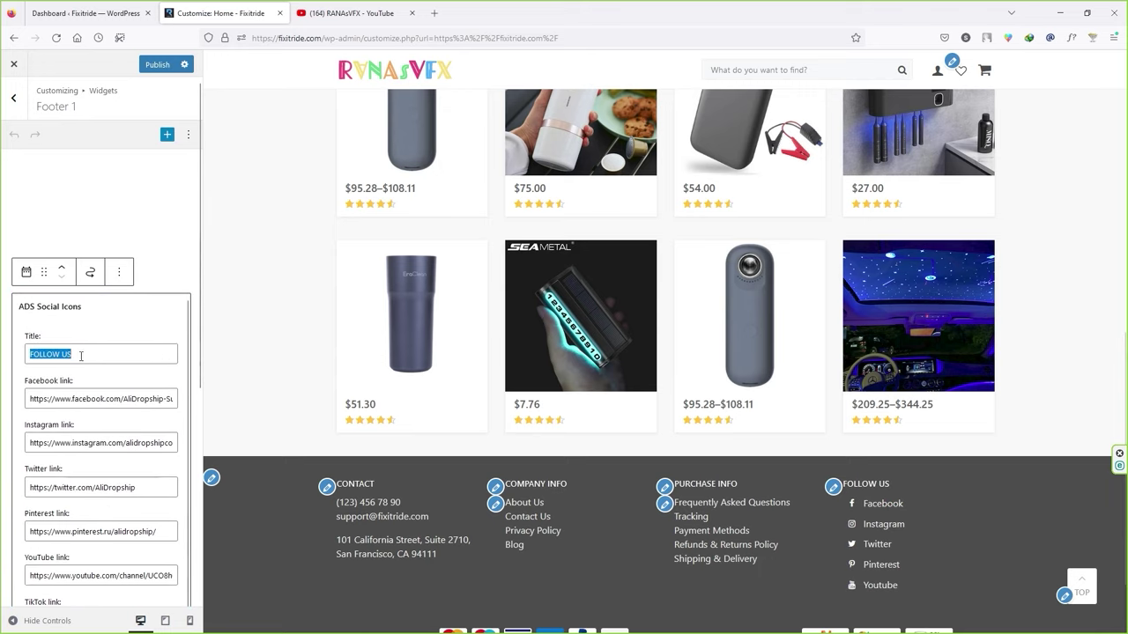
click(83, 350)
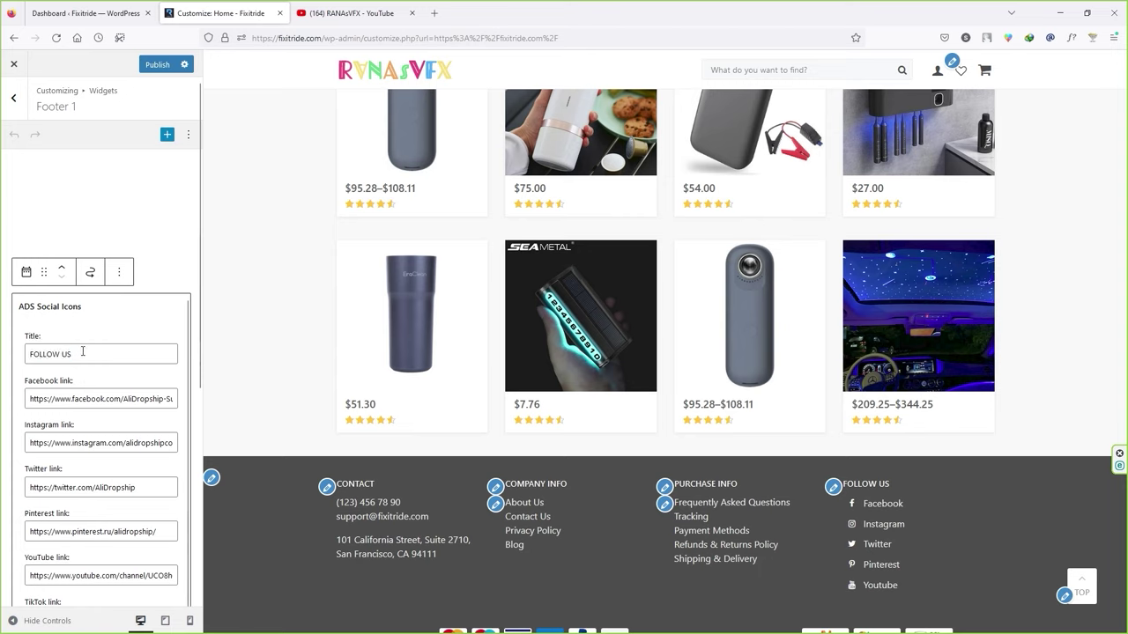
Inspect the Facebook and Twitter link addresses, then return to the main Customizer sections
triple_click(112, 400)
click(142, 399)
drag(70, 442, 176, 443)
drag(139, 487, 159, 533)
scroll(100, 433, down, 3)
scroll(104, 435, up, 3)
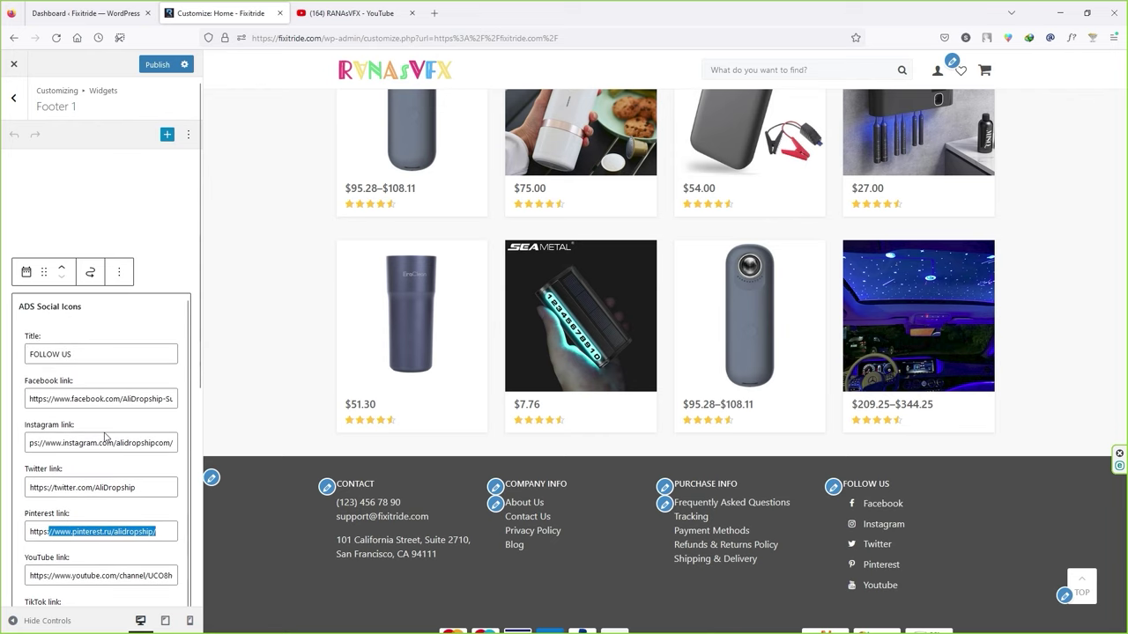
click(14, 99)
click(15, 101)
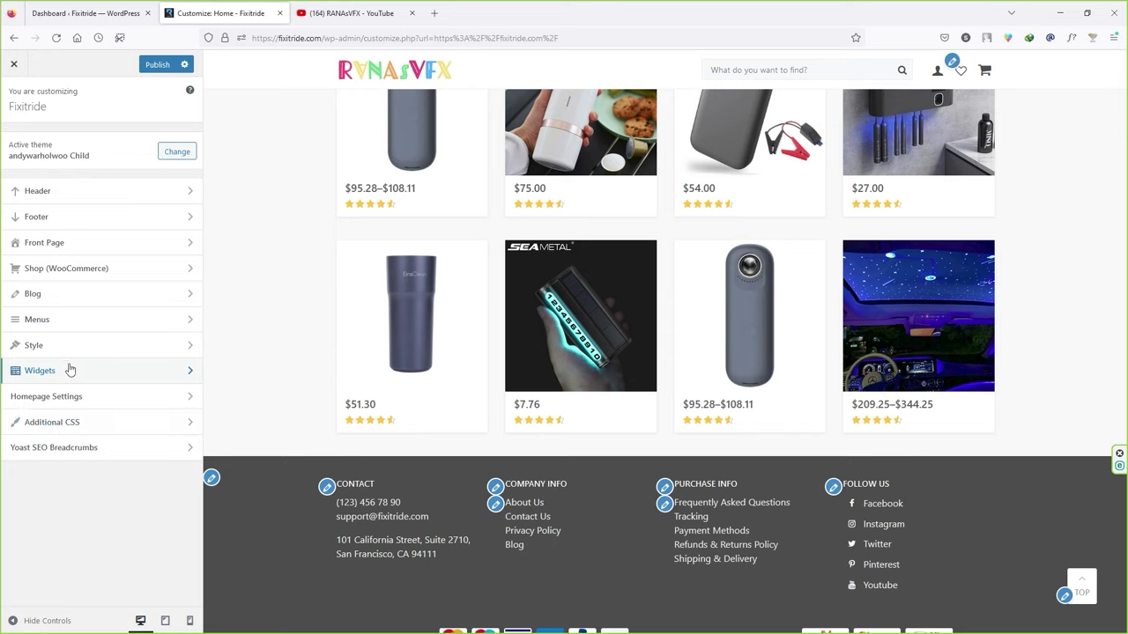
Open Front Page promo banner settings, then Header Navigation and Header Cart settings
click(70, 262)
click(149, 142)
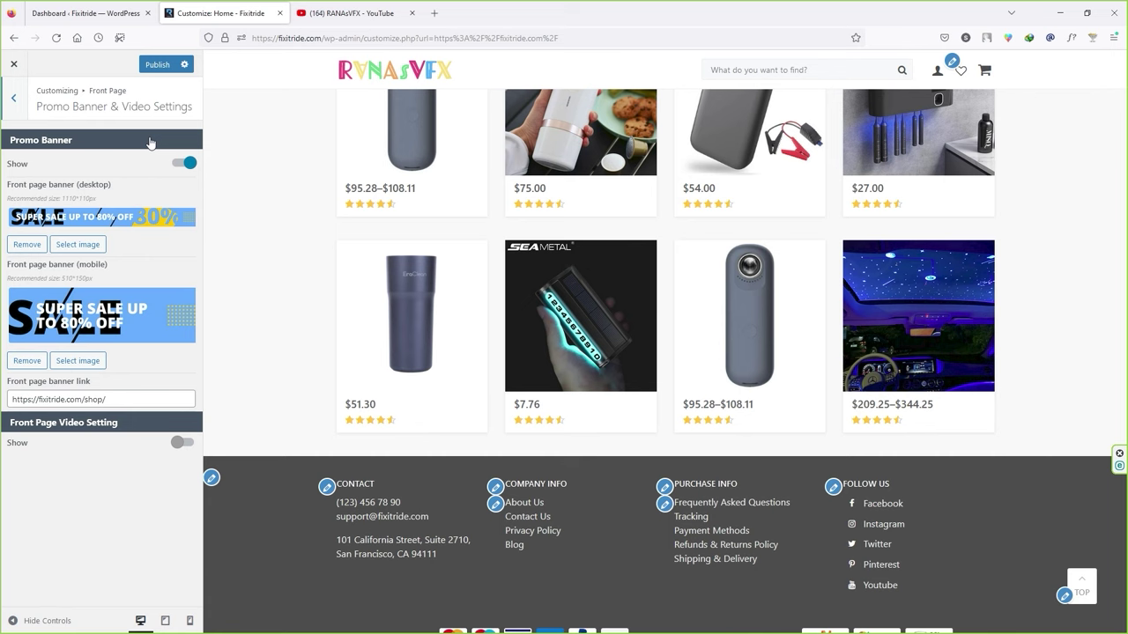
click(22, 105)
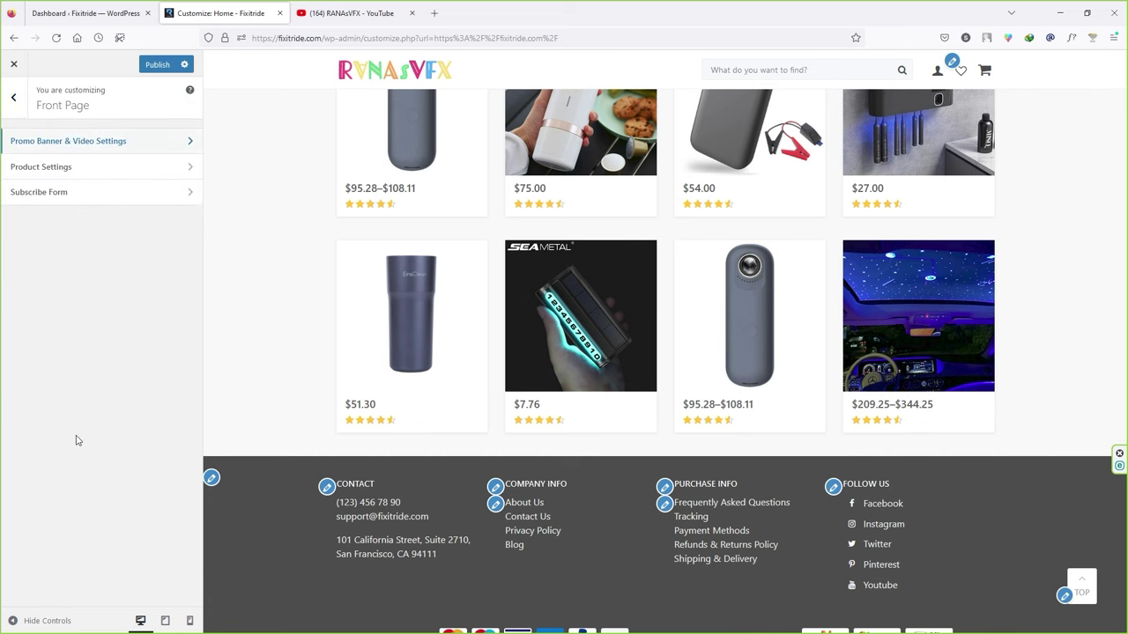
scroll(414, 450, up, 7)
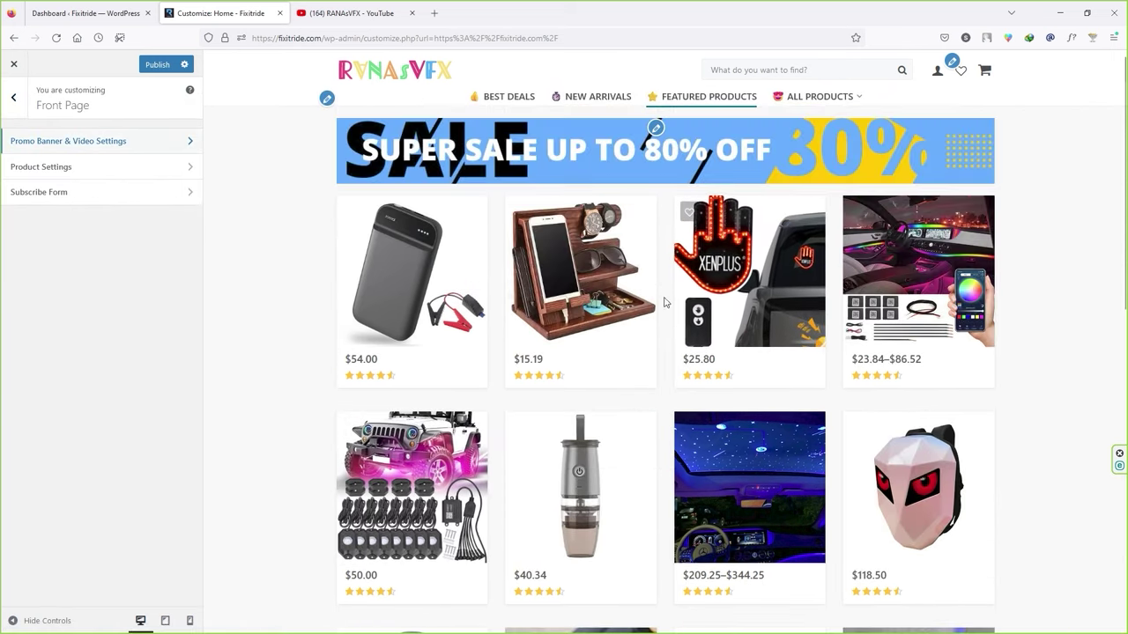
click(327, 102)
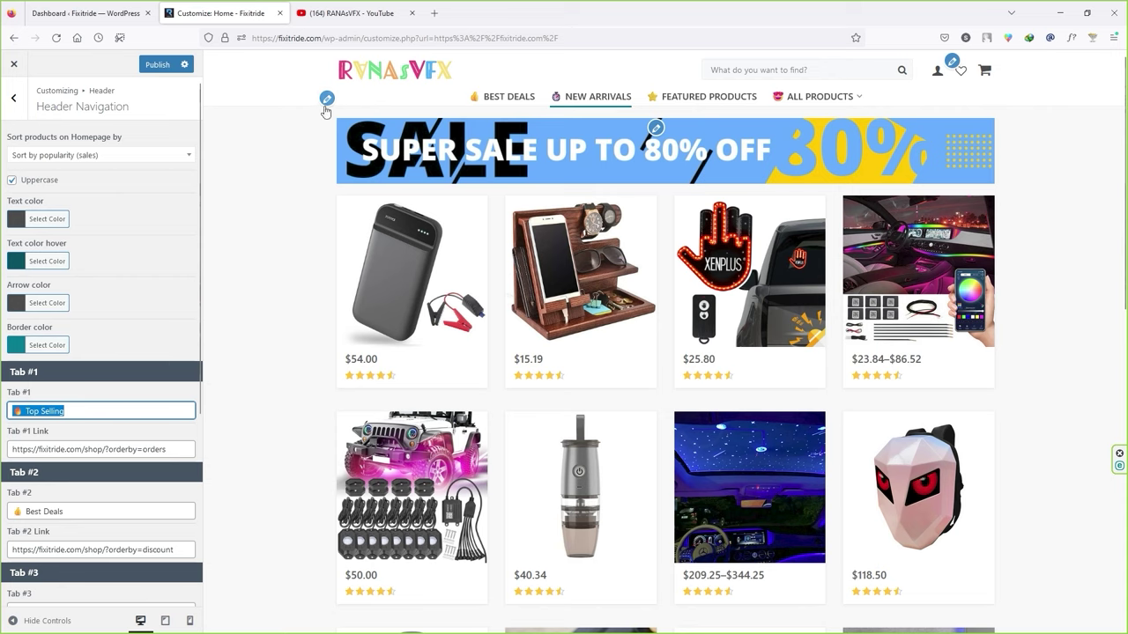
click(953, 63)
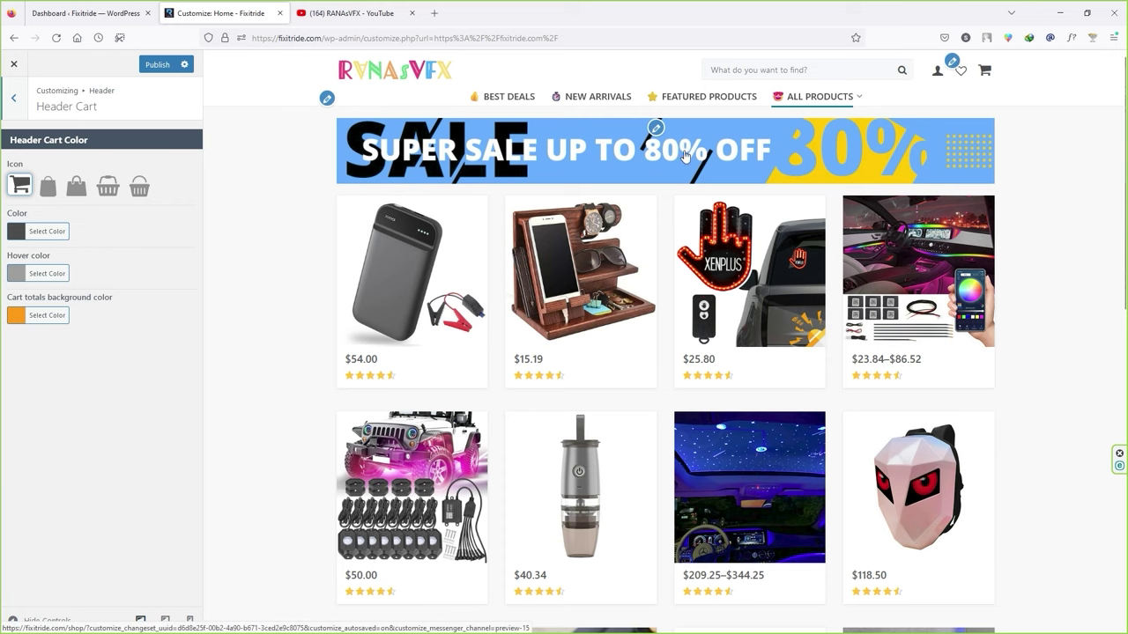
click(656, 128)
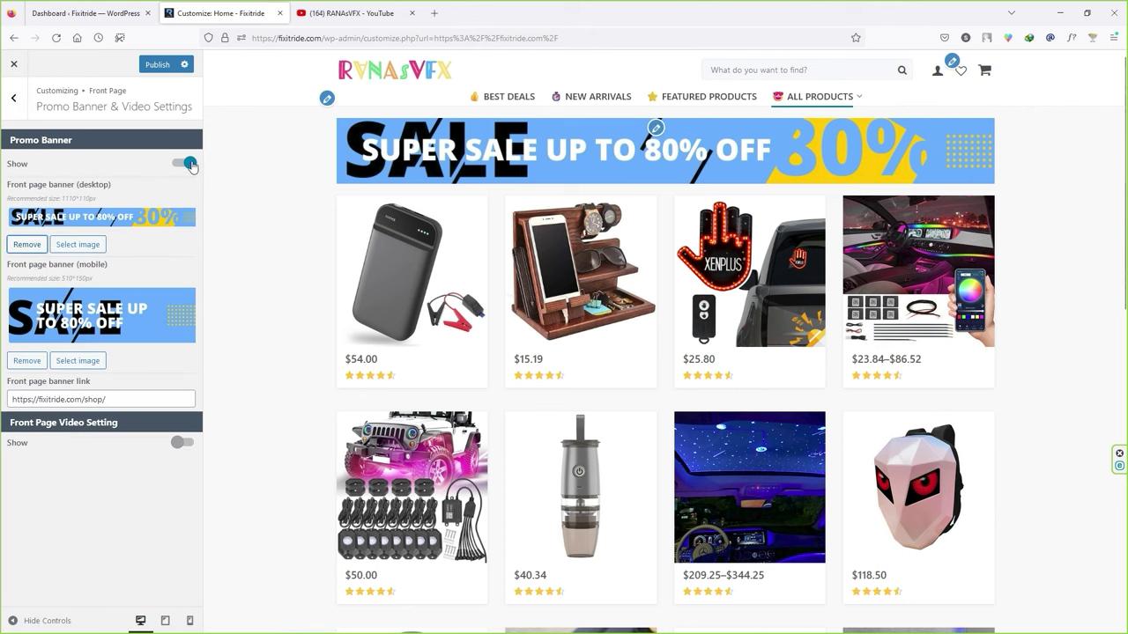
click(182, 164)
click(182, 164)
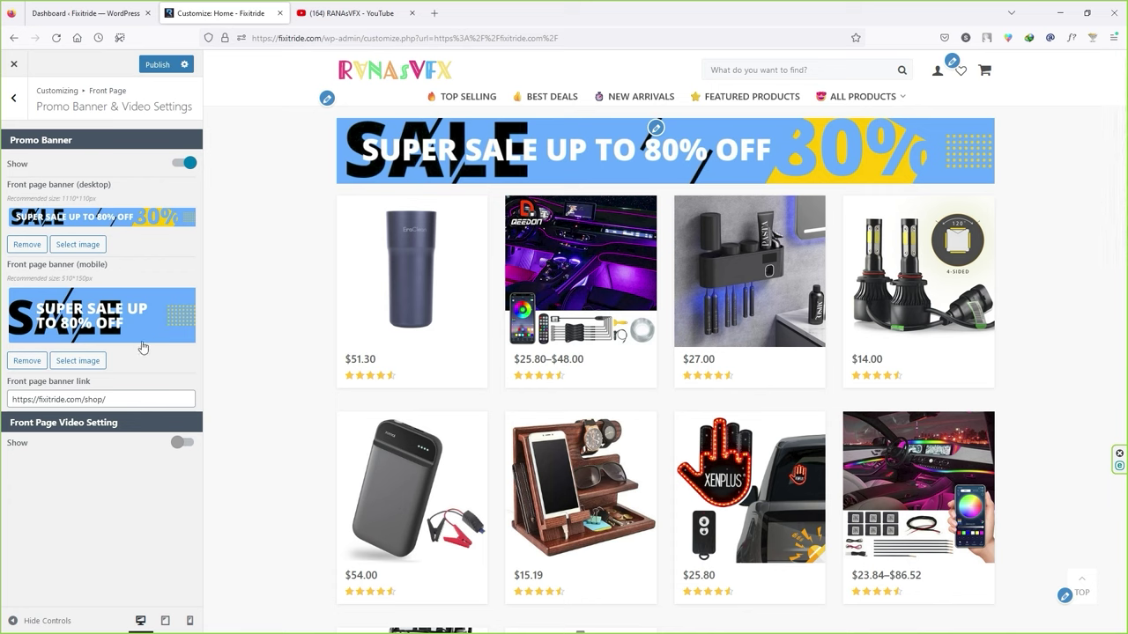
drag(135, 398, 8, 388)
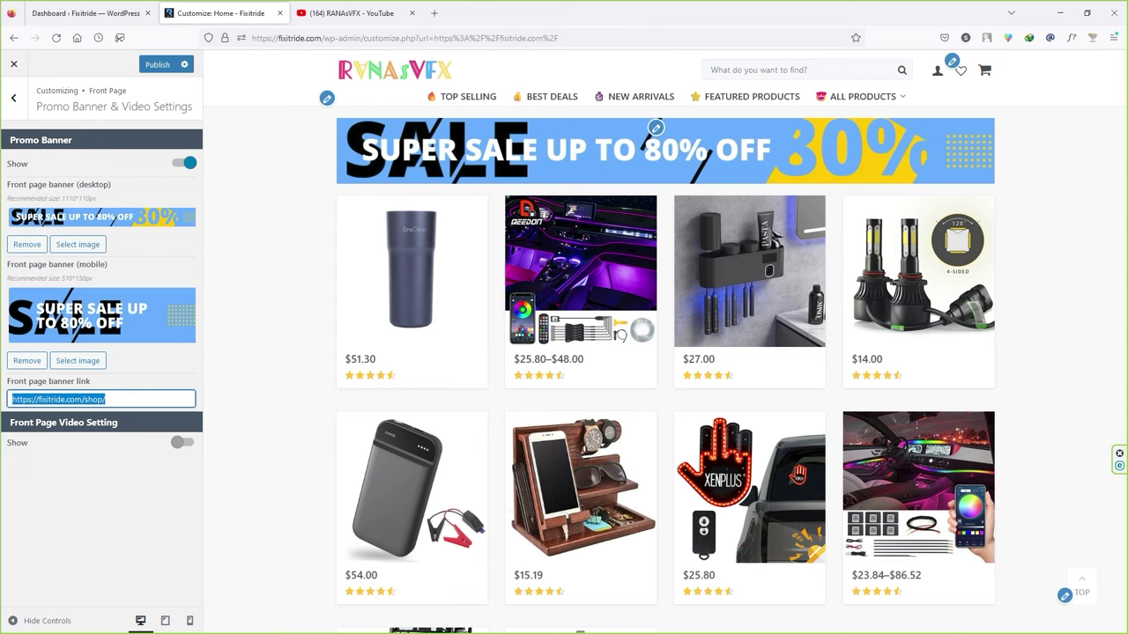
click(88, 398)
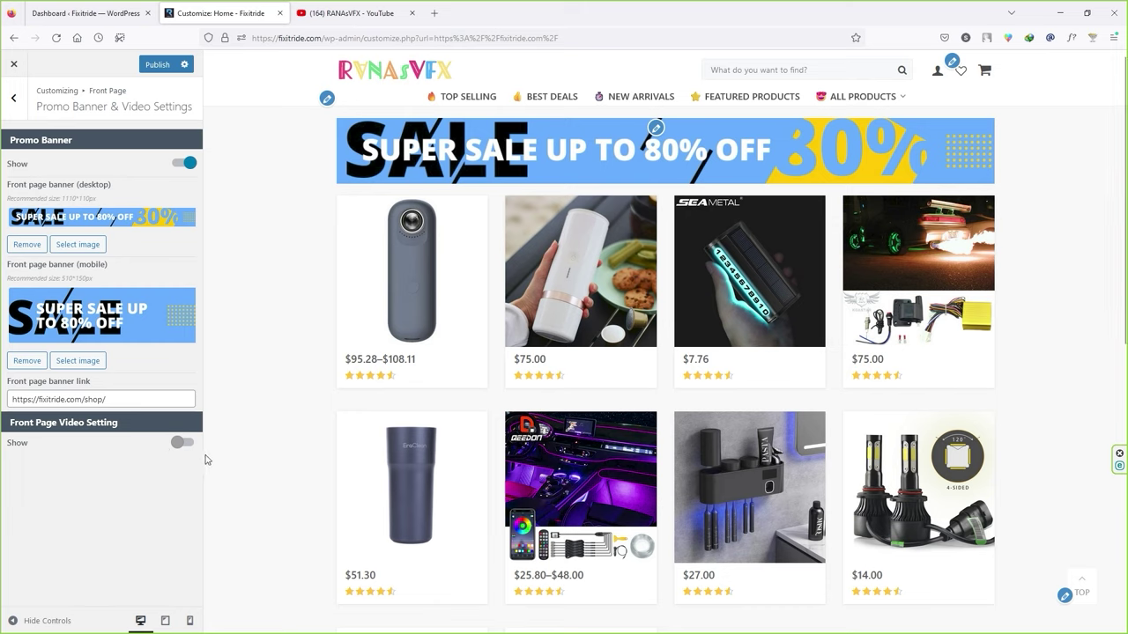
click(13, 97)
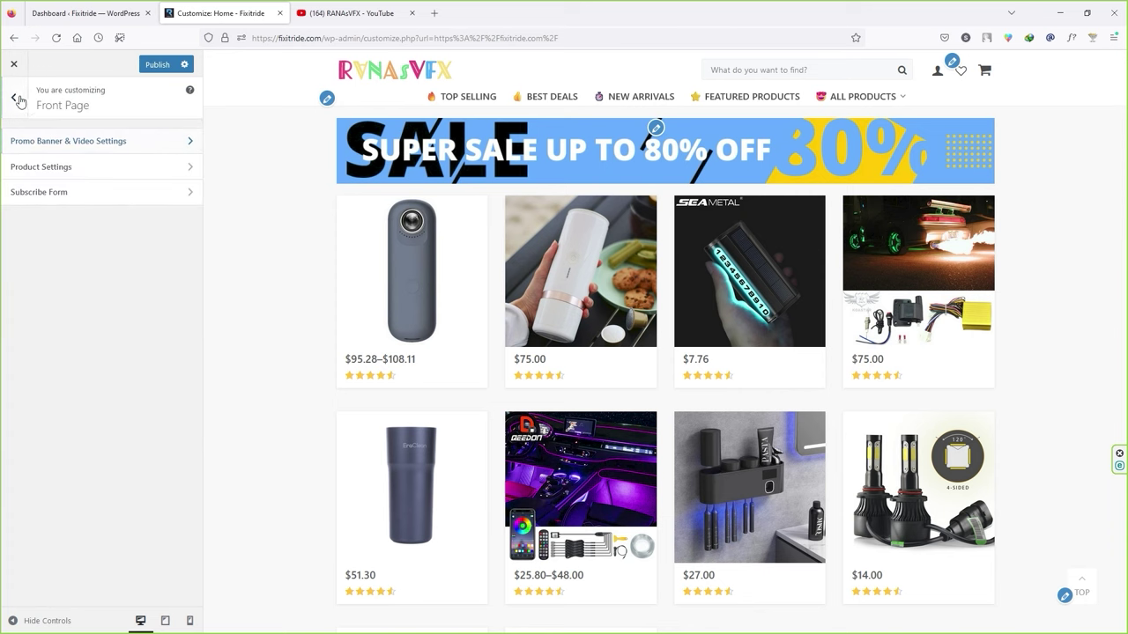
Prefix the footer copyright Bottom Text - Primary with 'Fixitride.com' and publish
scroll(276, 401, down, 8)
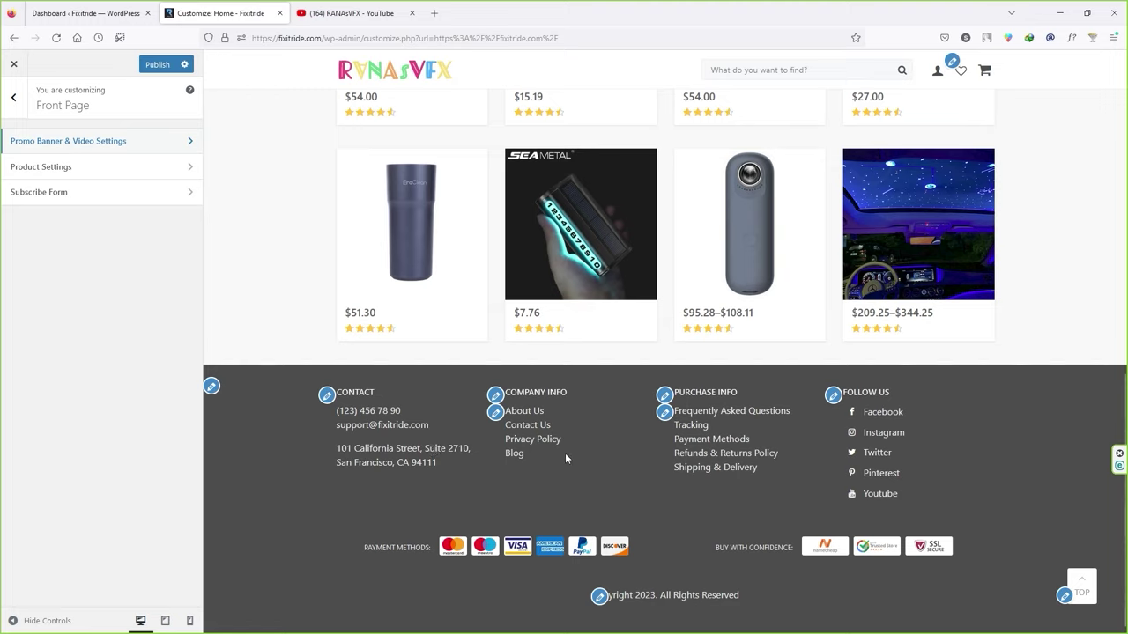
click(599, 597)
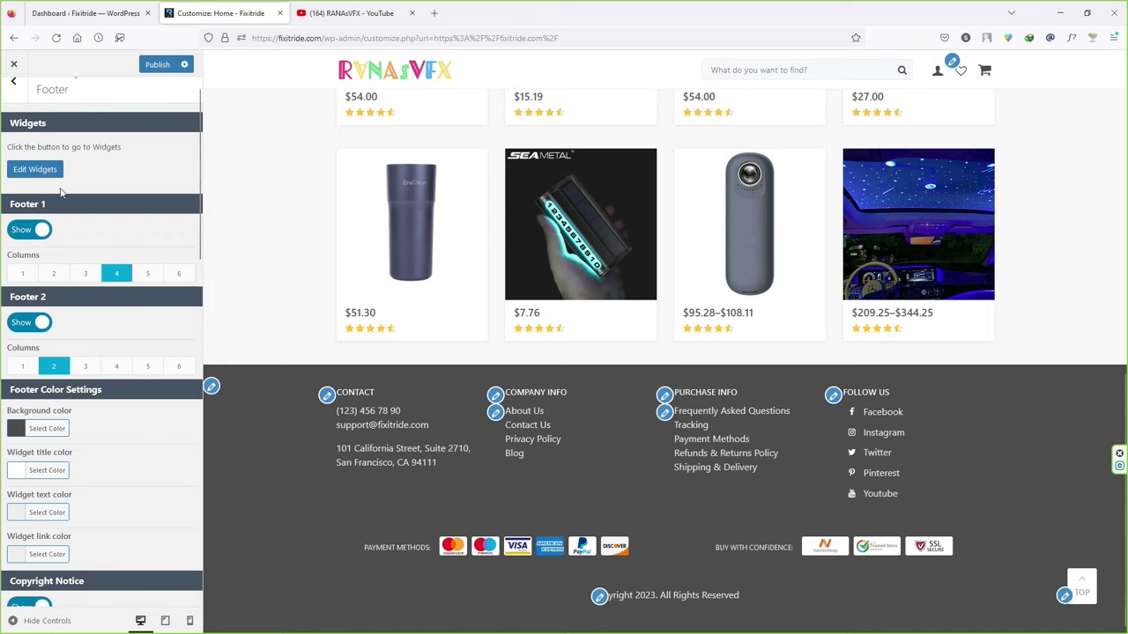
scroll(126, 420, down, 7)
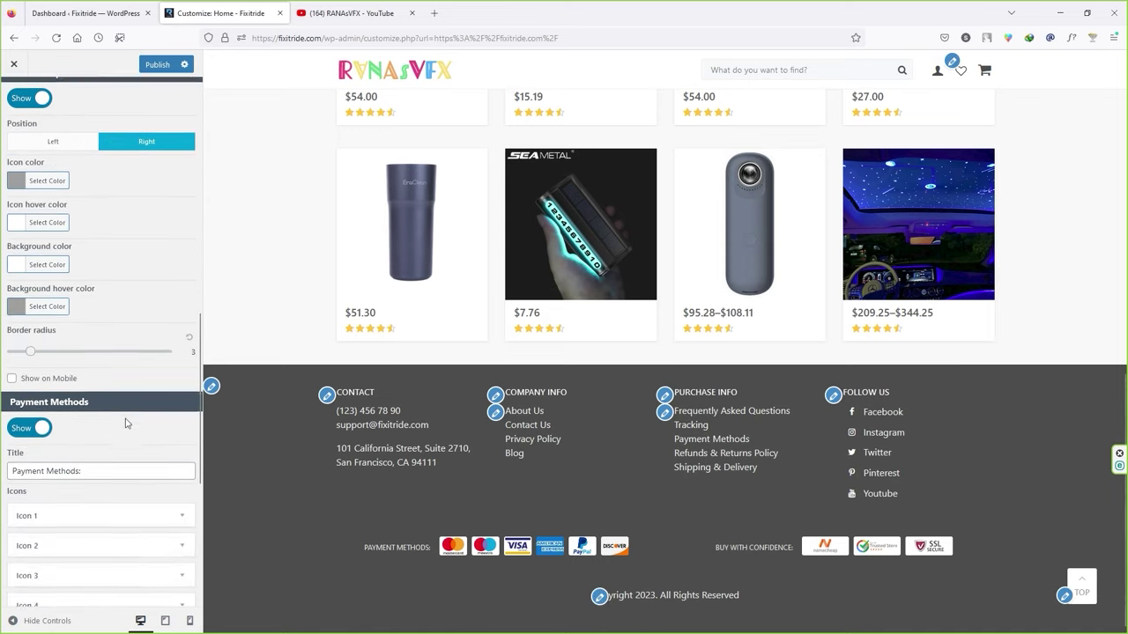
scroll(124, 322, up, 3)
scroll(124, 321, up, 1)
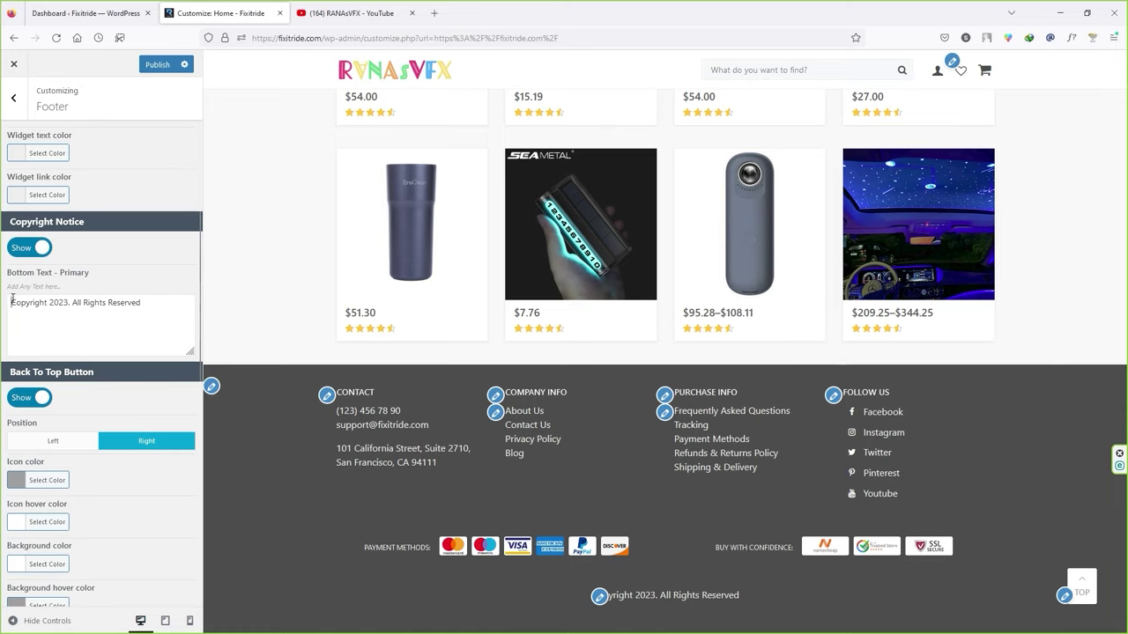
text(Fixitride.com)
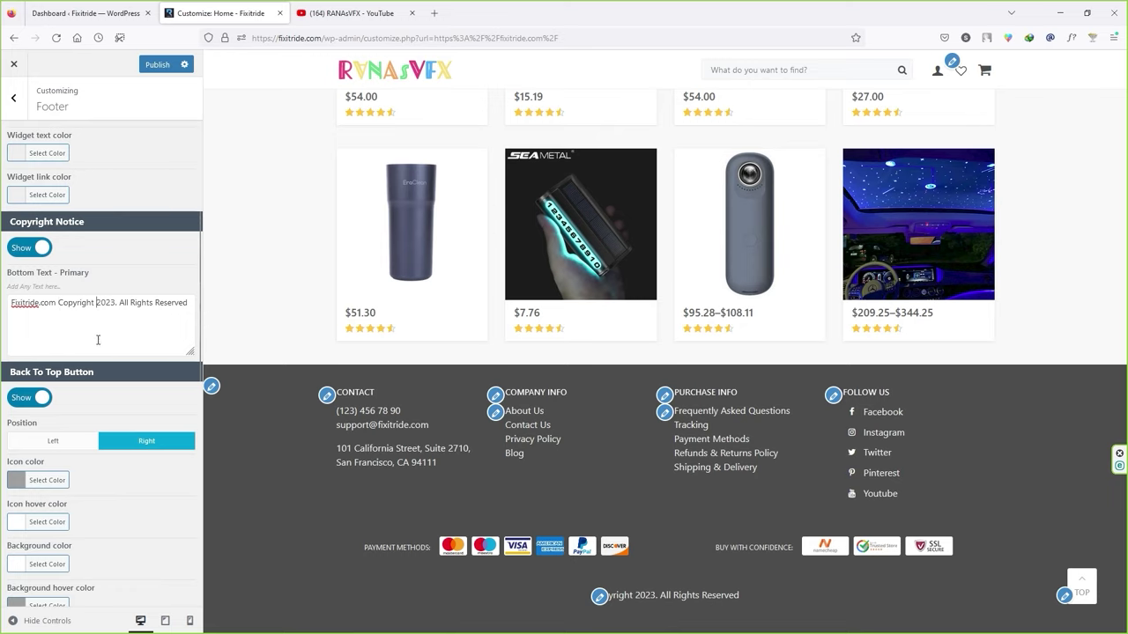
click(157, 64)
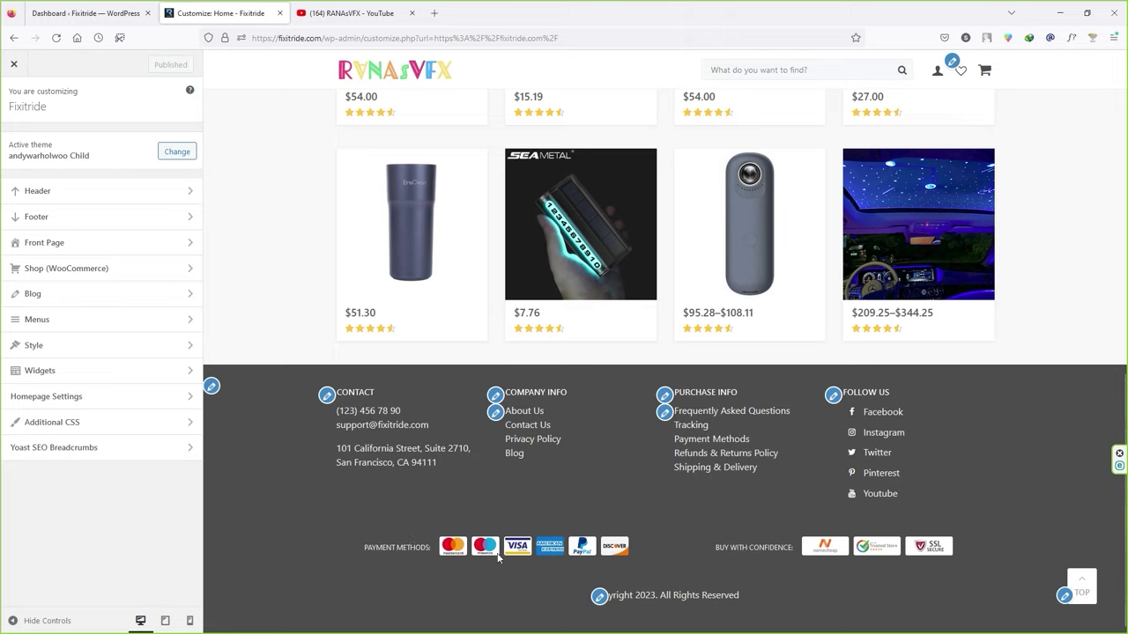
In Footer settings, remove the sixth payment-method icon
click(66, 227)
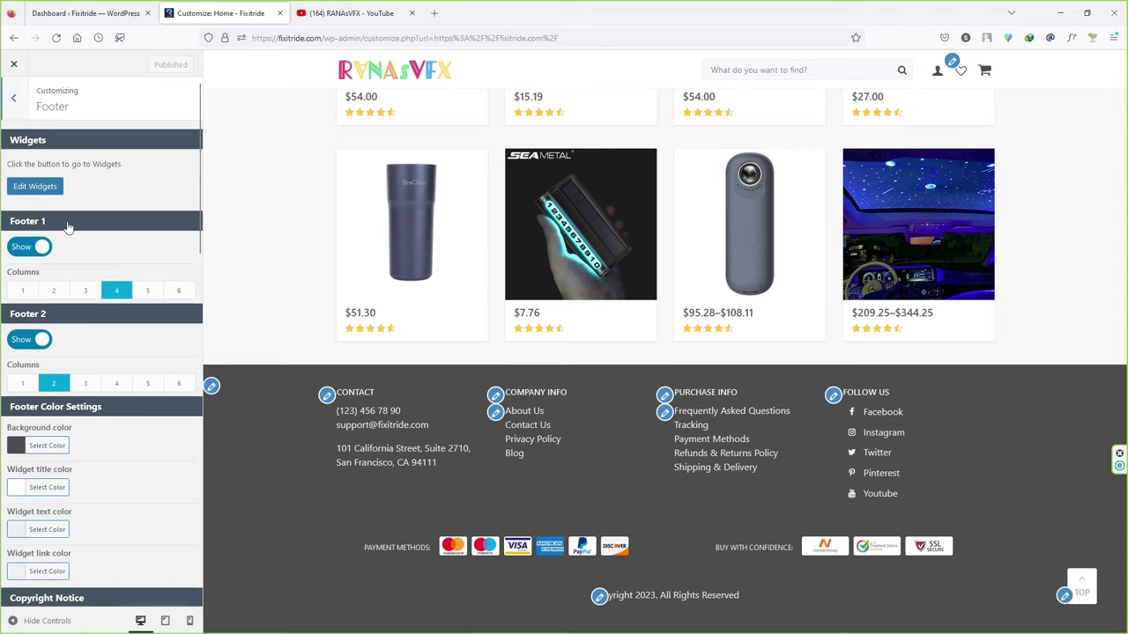
scroll(113, 460, down, 3)
scroll(113, 460, down, 10)
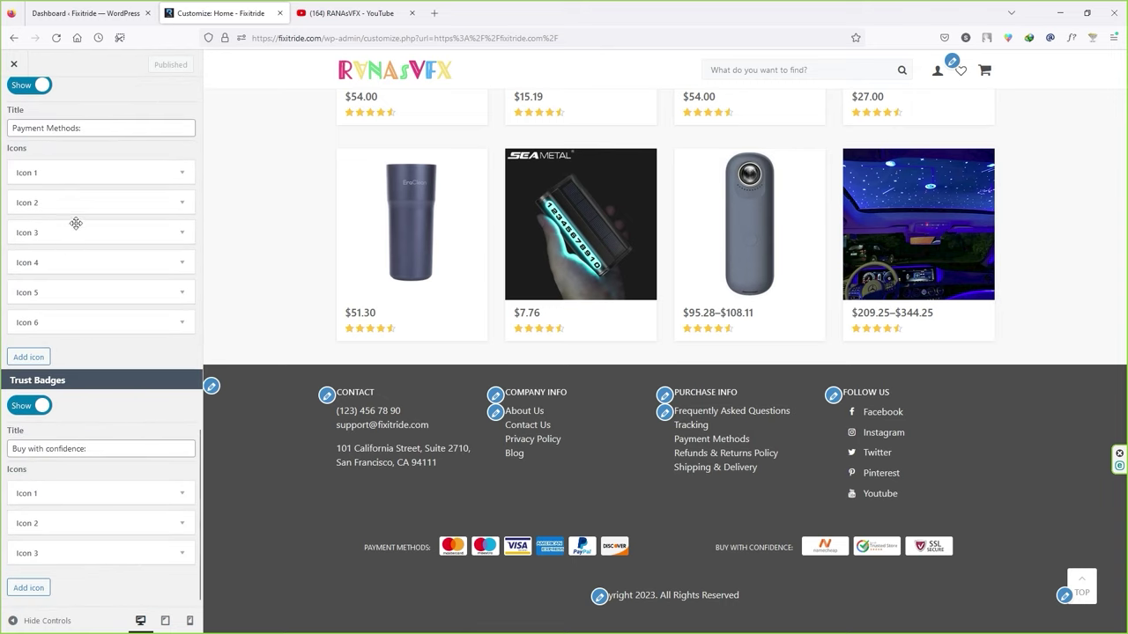
drag(103, 128, 12, 130)
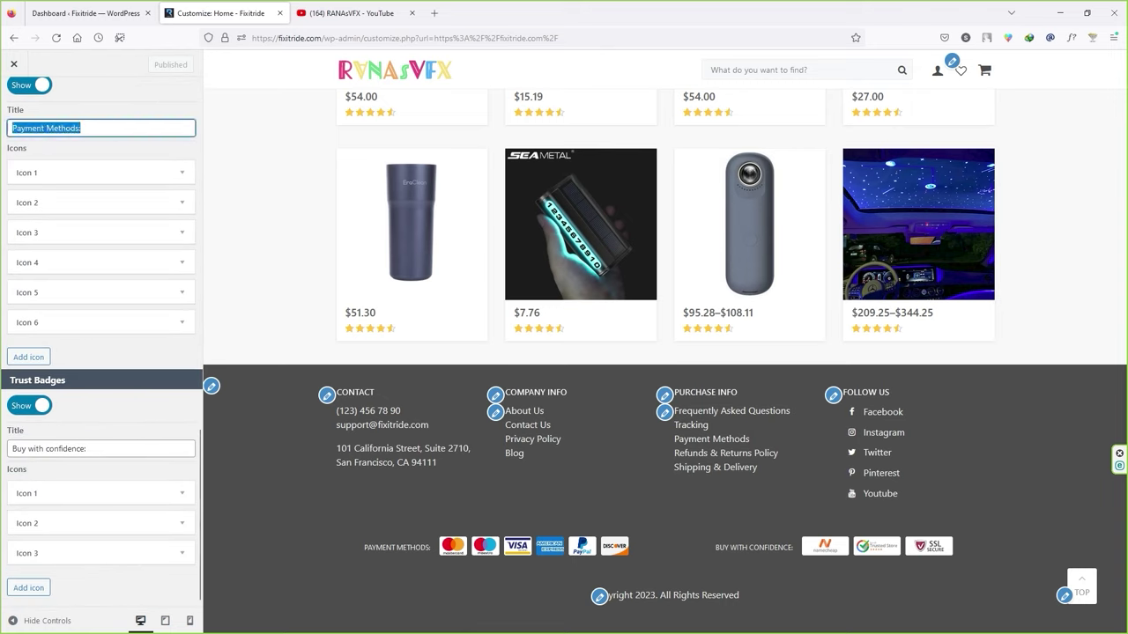
click(113, 171)
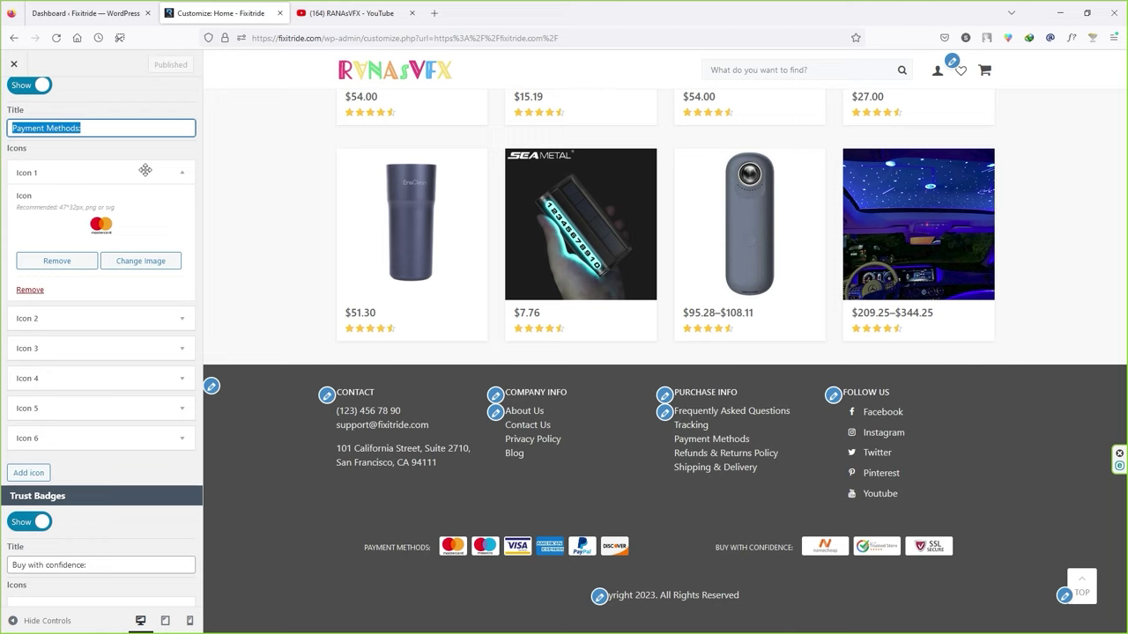
click(146, 170)
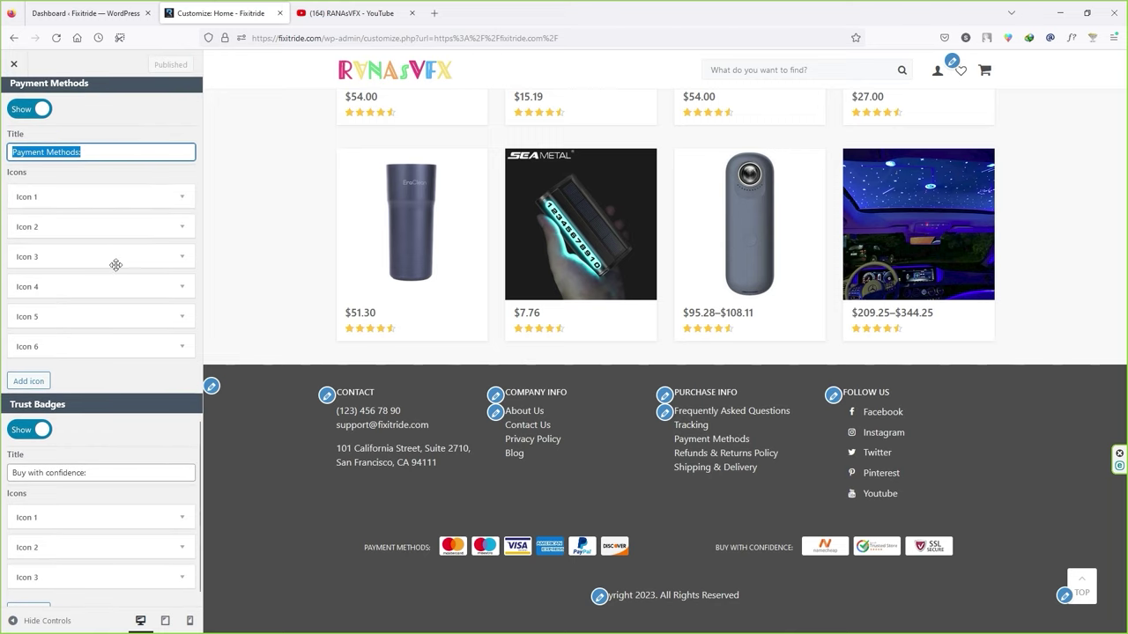
click(89, 348)
click(131, 435)
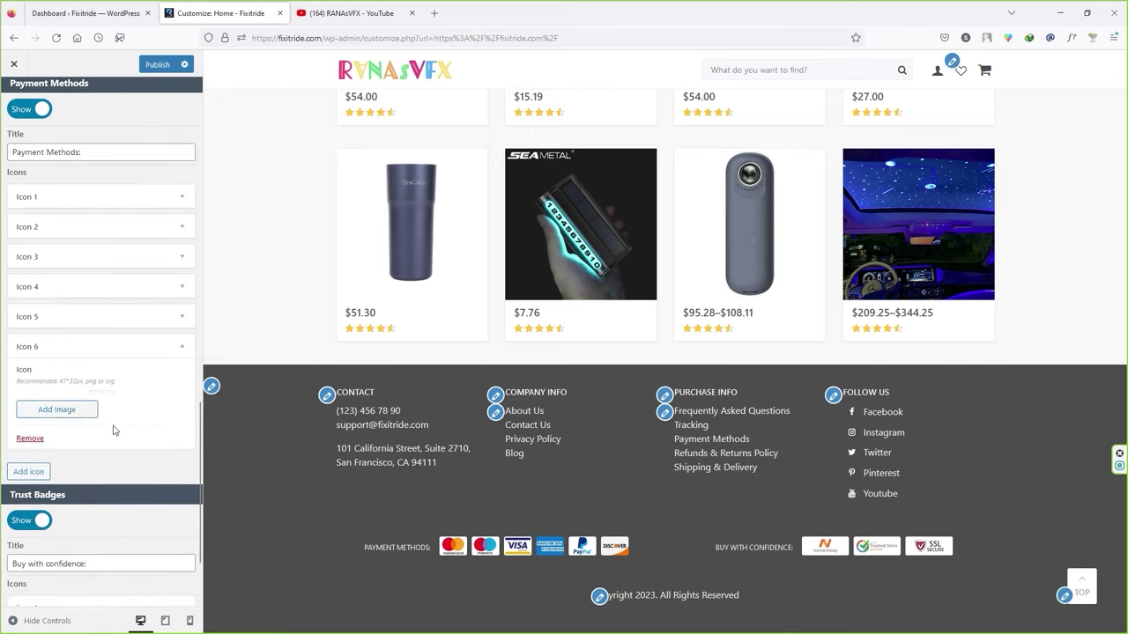
click(30, 438)
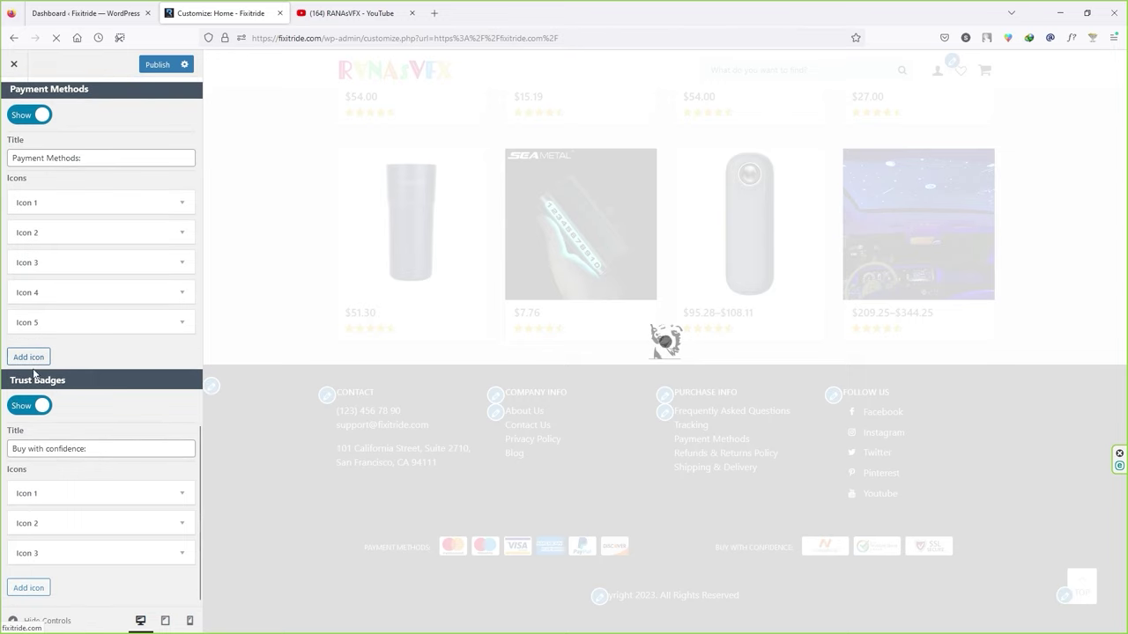
Remove the American Express payment icon and discard an extra empty icon slot
click(143, 322)
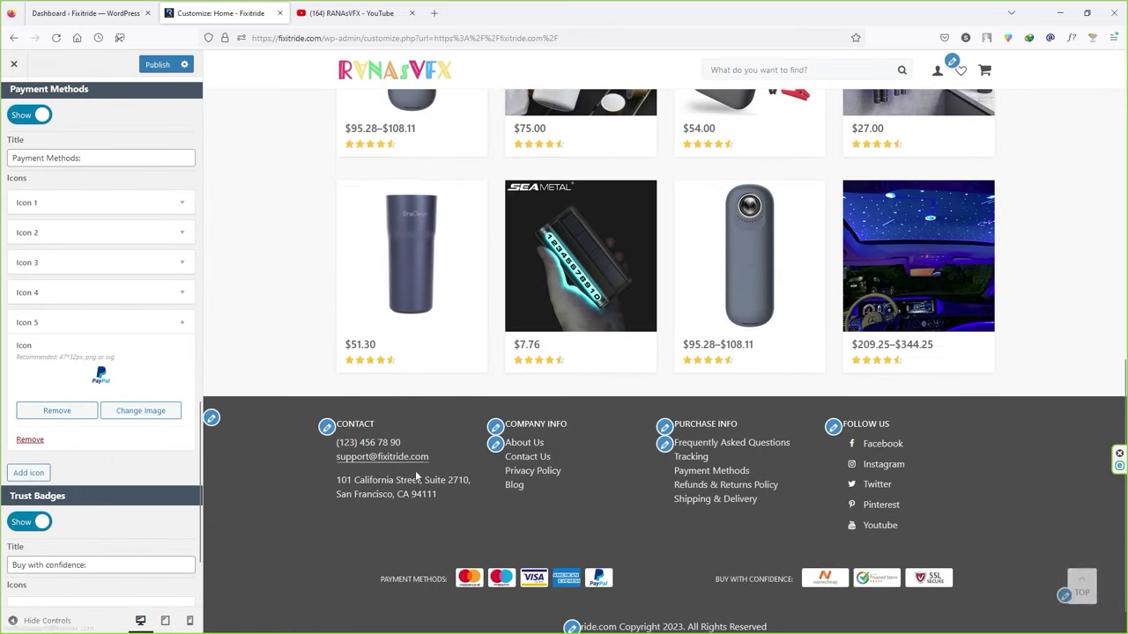
click(103, 296)
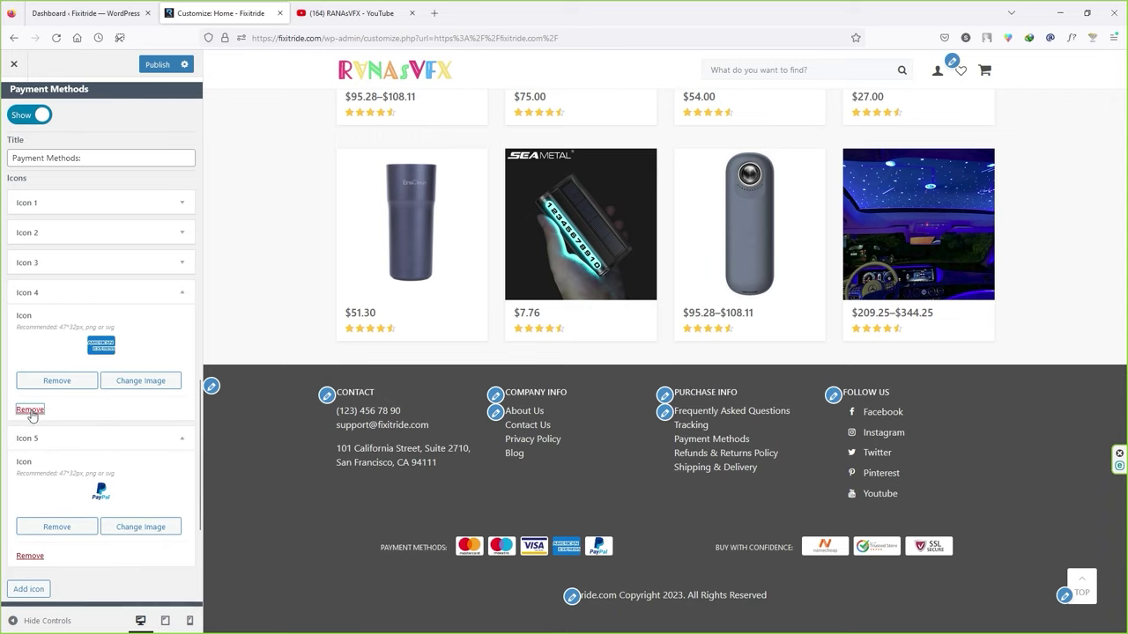
click(30, 410)
click(139, 294)
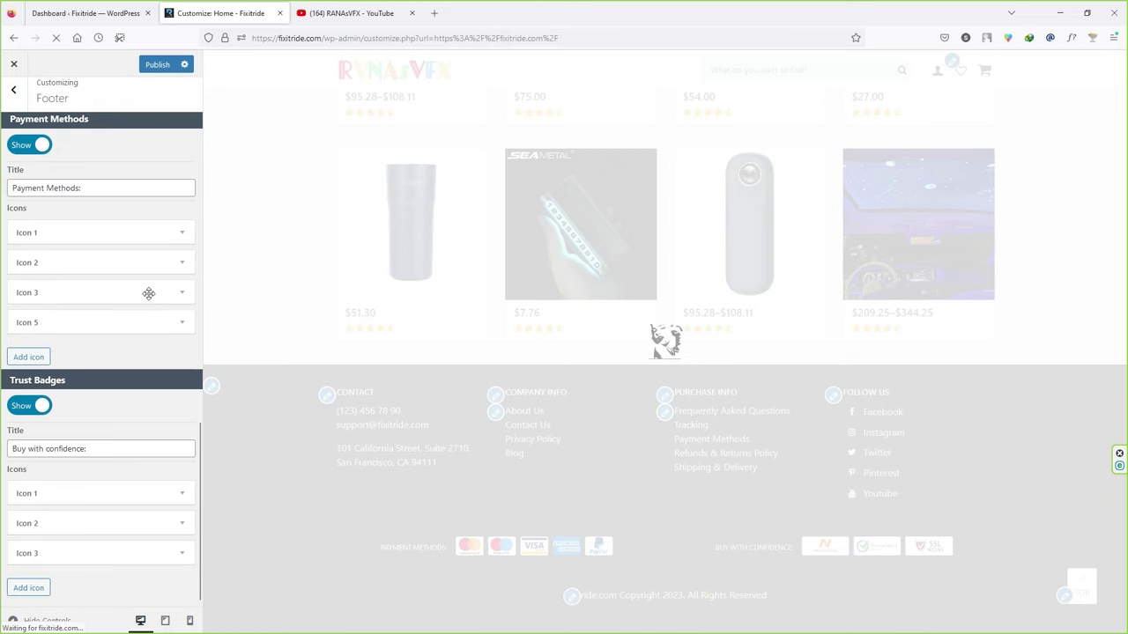
click(27, 358)
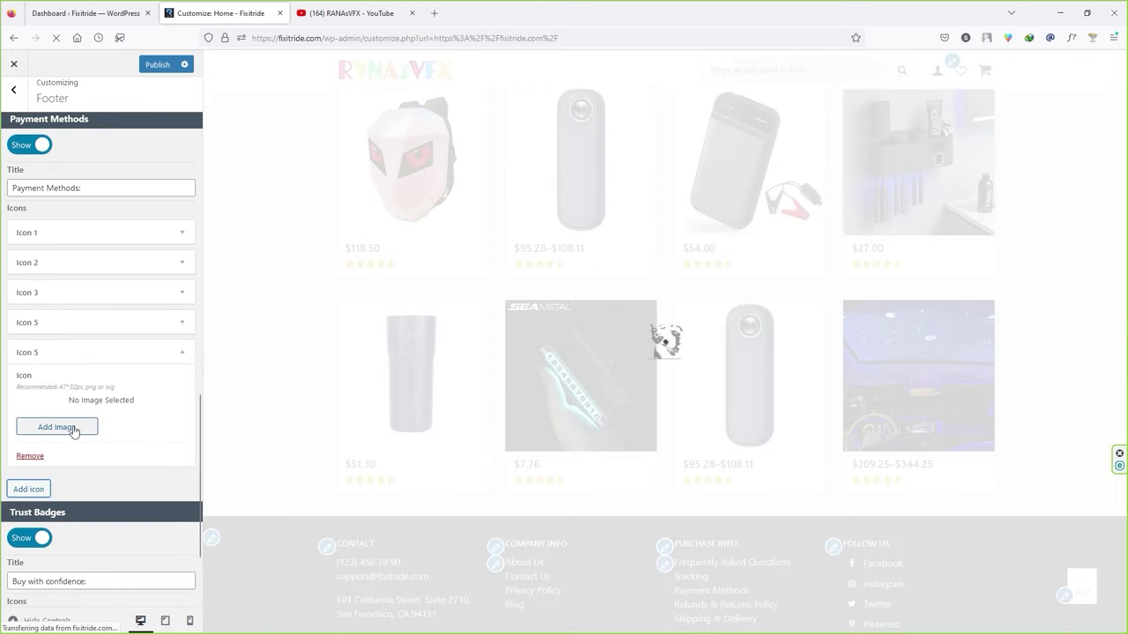
click(29, 456)
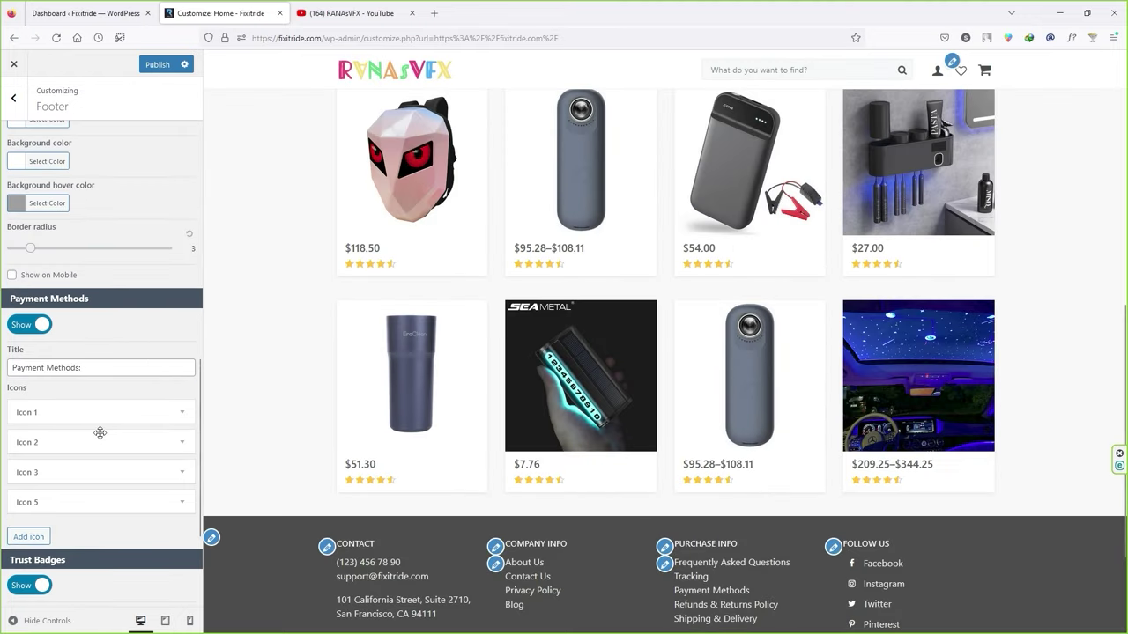
Drag the PayPal icon (Icon 5) above Icon 3 in Payment Methods
scroll(359, 472, down, 3)
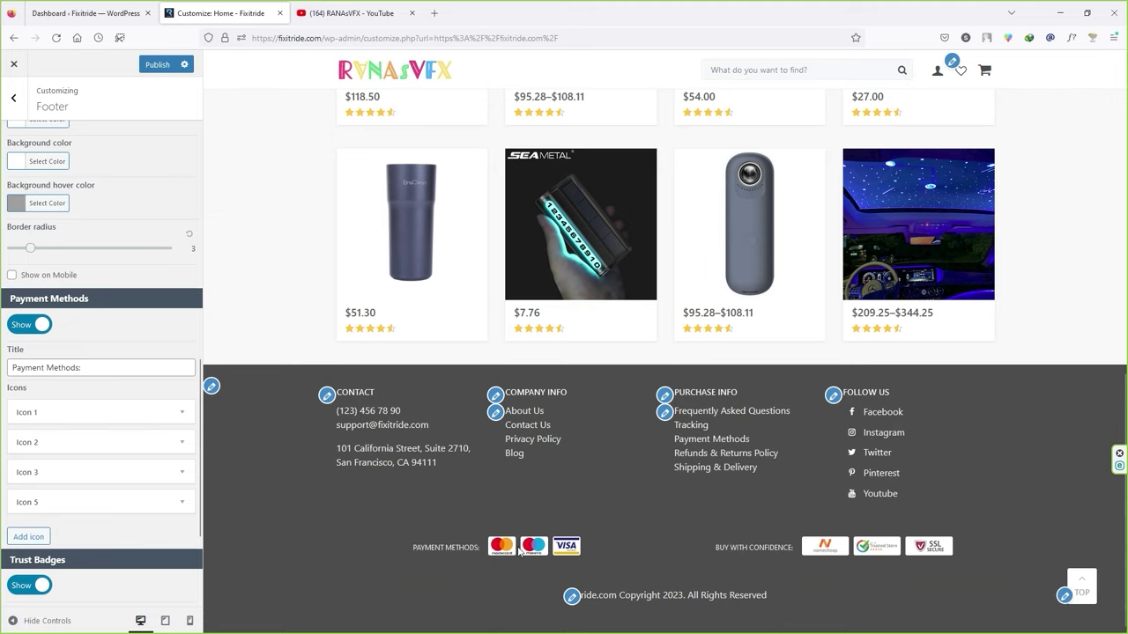
scroll(134, 410, down, 3)
click(153, 379)
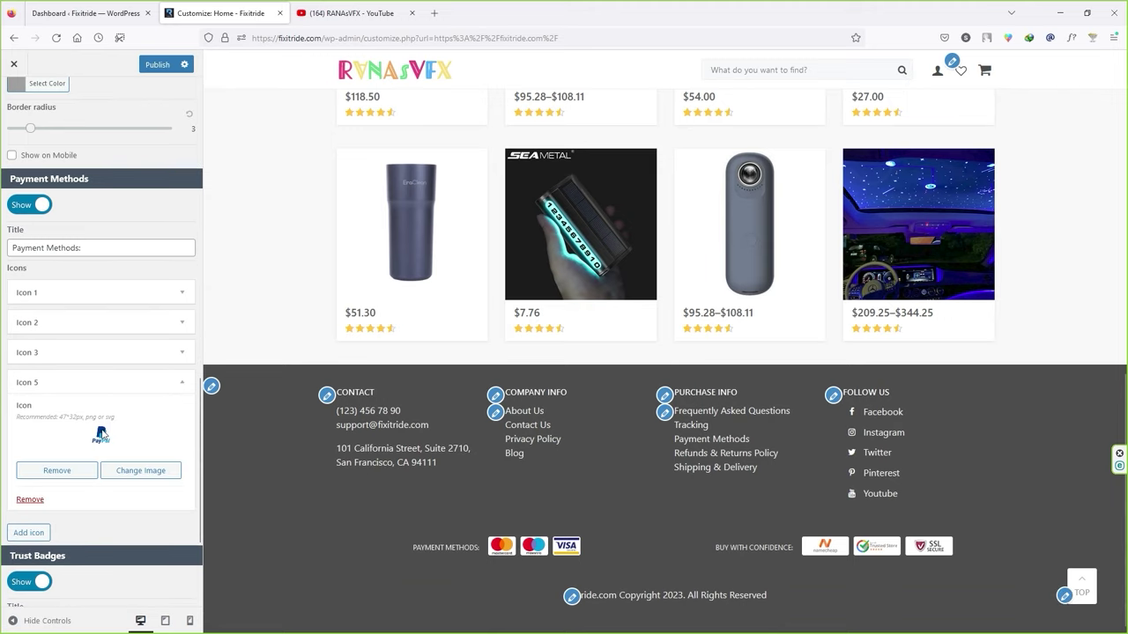
drag(164, 379, 158, 351)
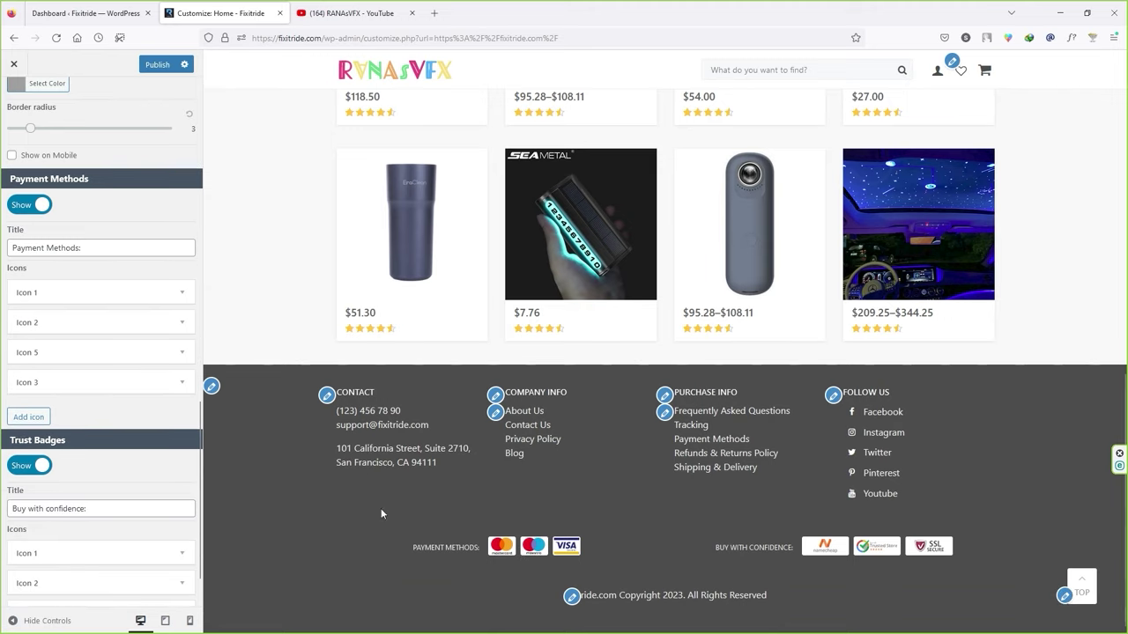
scroll(130, 429, down, 1)
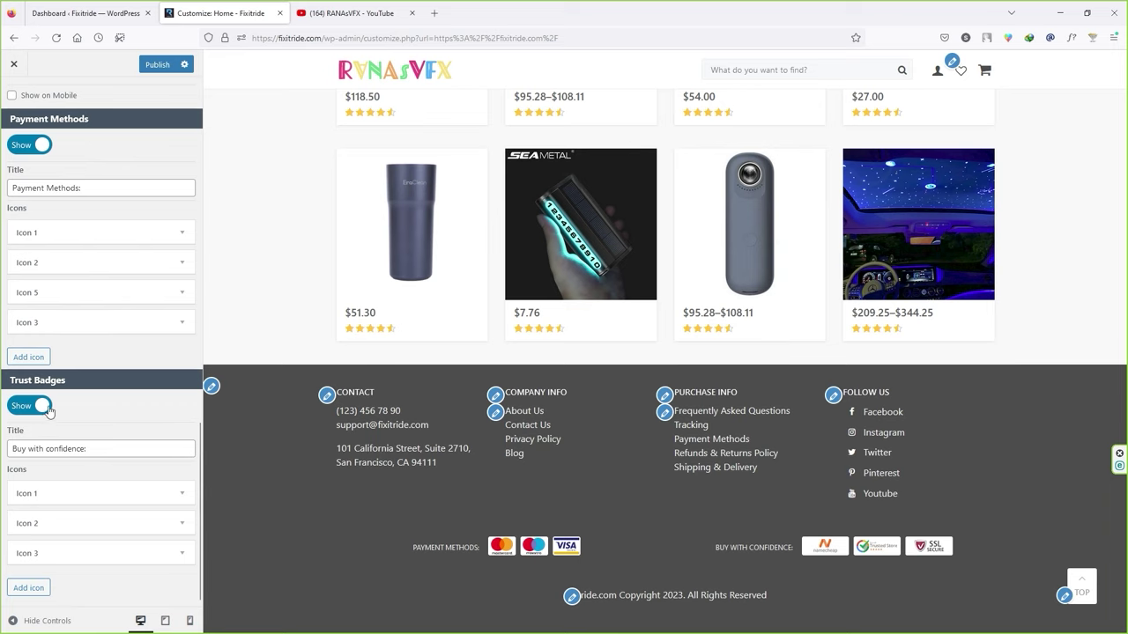
Toggle Trust Badges off and back on, then publish the footer changes
click(31, 408)
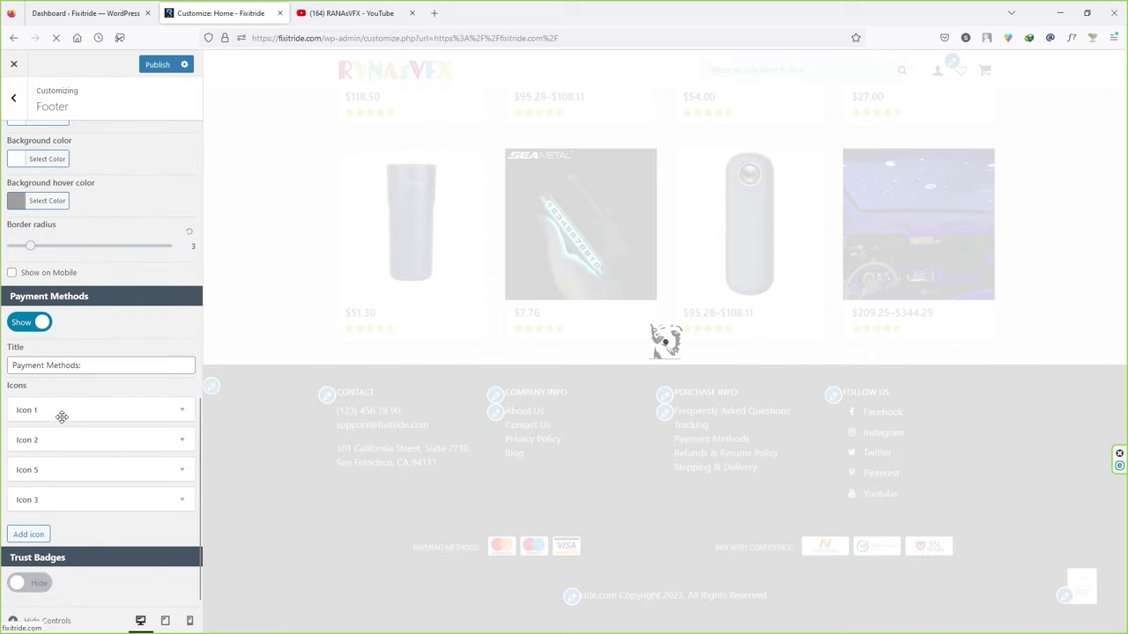
click(31, 581)
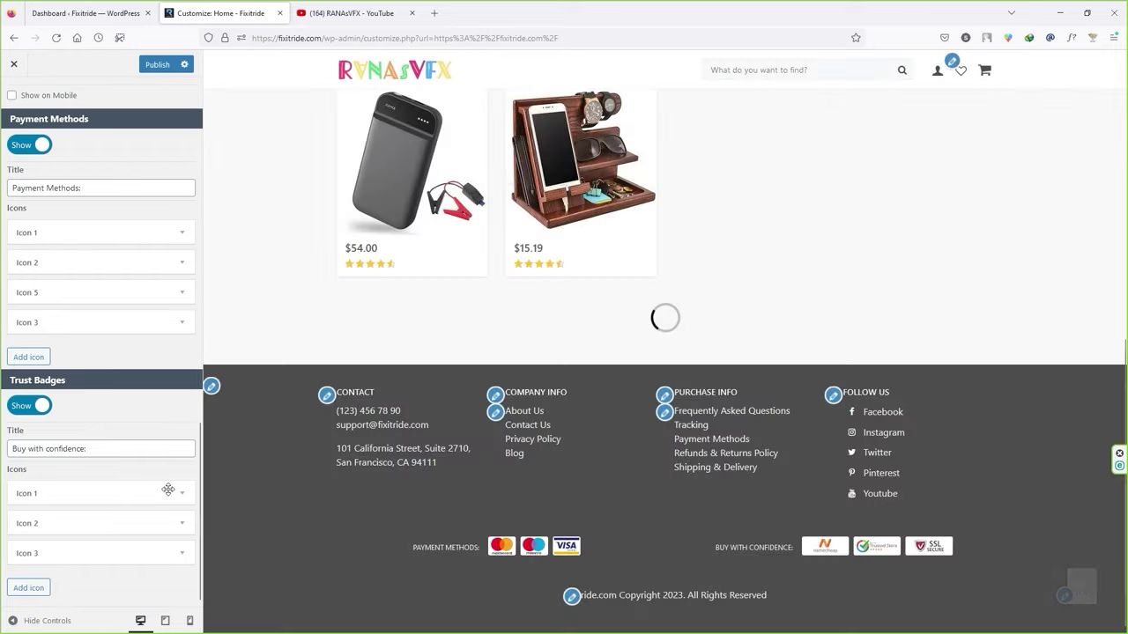
click(169, 492)
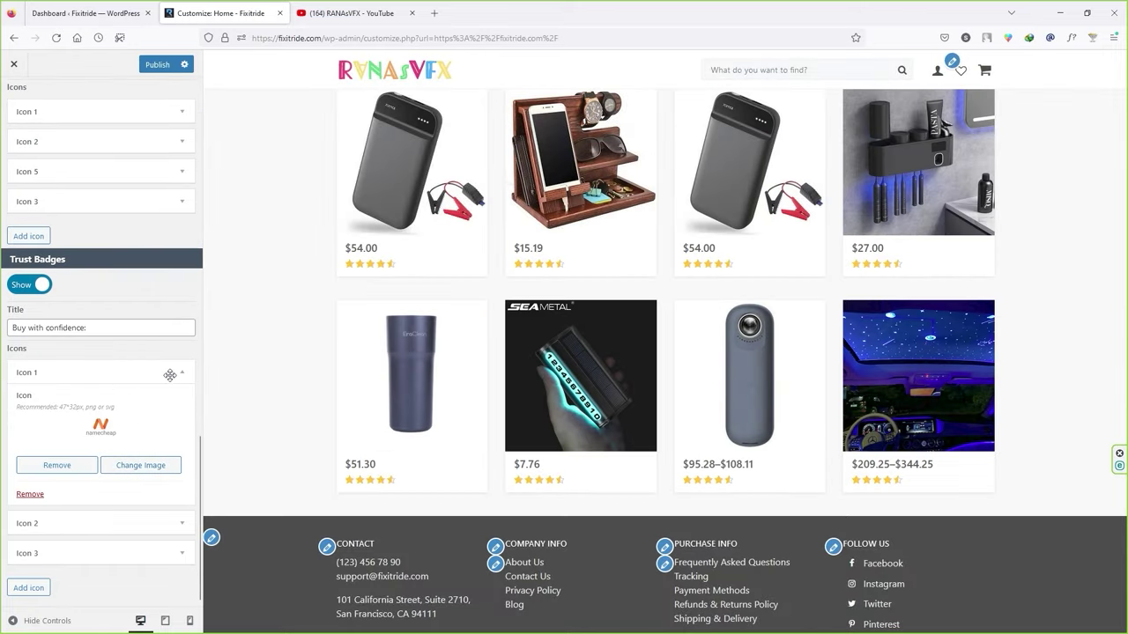
scroll(163, 370, down, 3)
scroll(150, 335, up, 10)
click(150, 63)
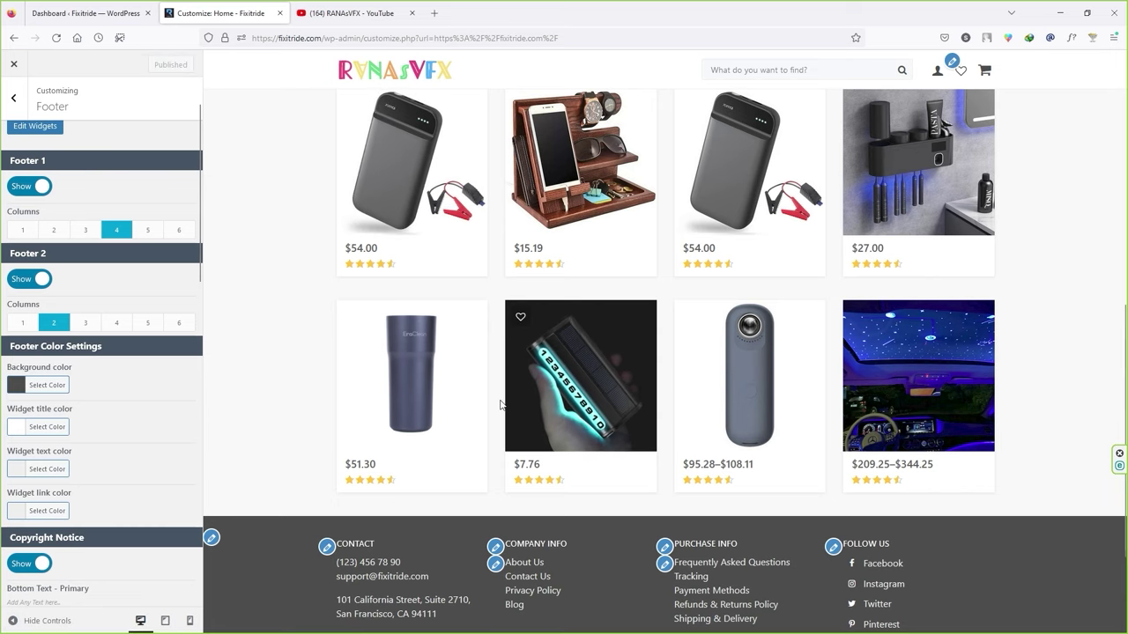
Return to the main Customizer sections and close the Customizer
scroll(500, 404, down, 3)
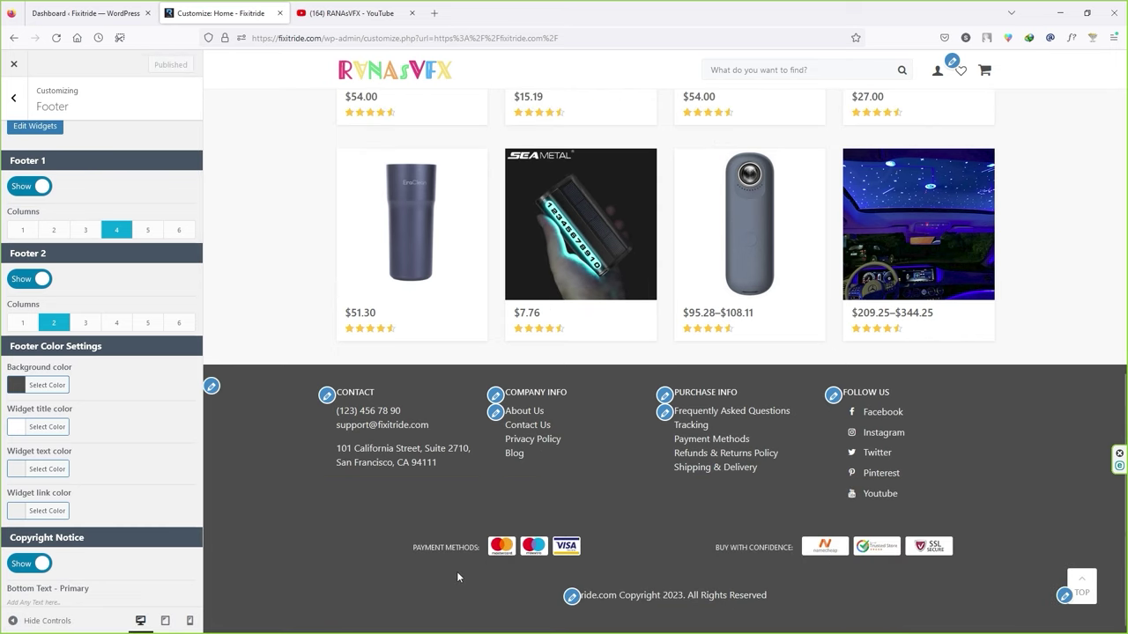
scroll(458, 573, up, 10)
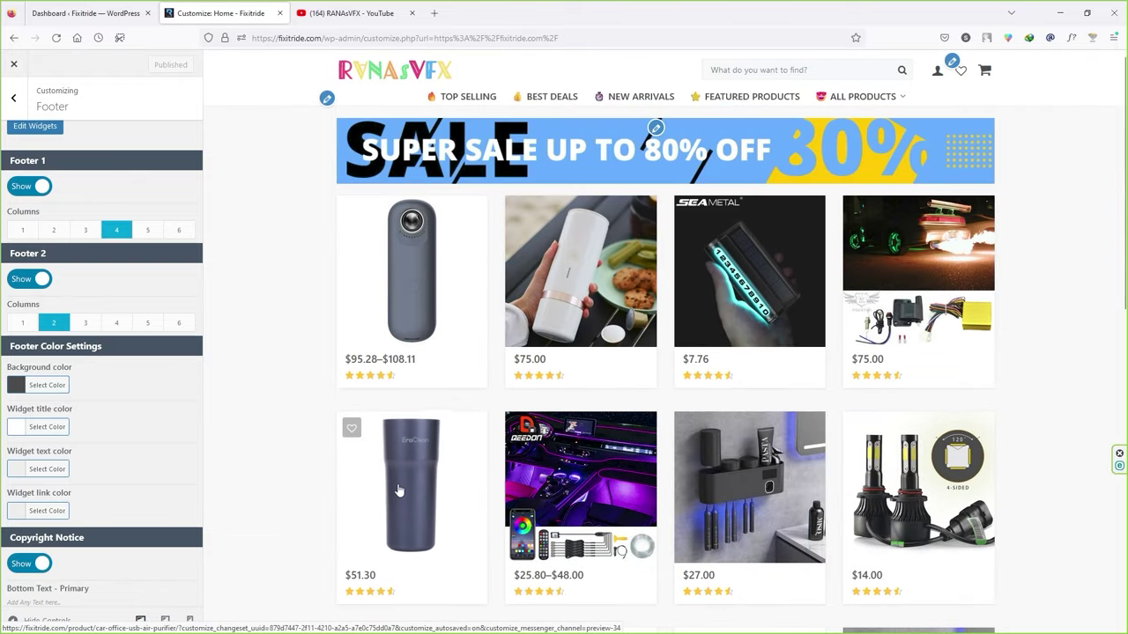
scroll(71, 141, up, 2)
click(13, 98)
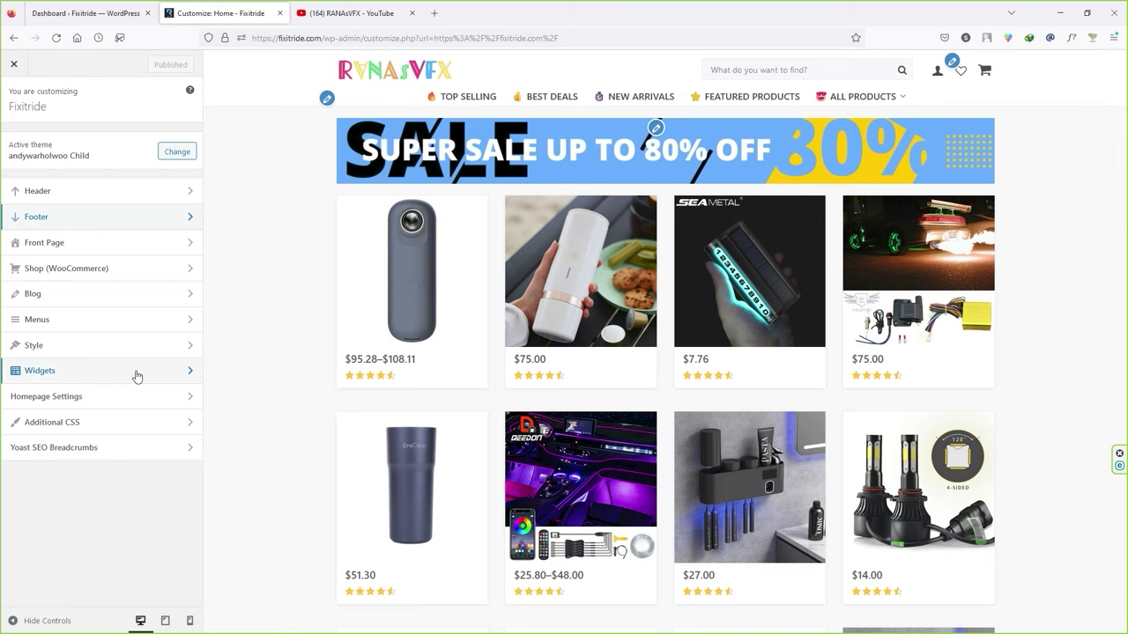
click(13, 64)
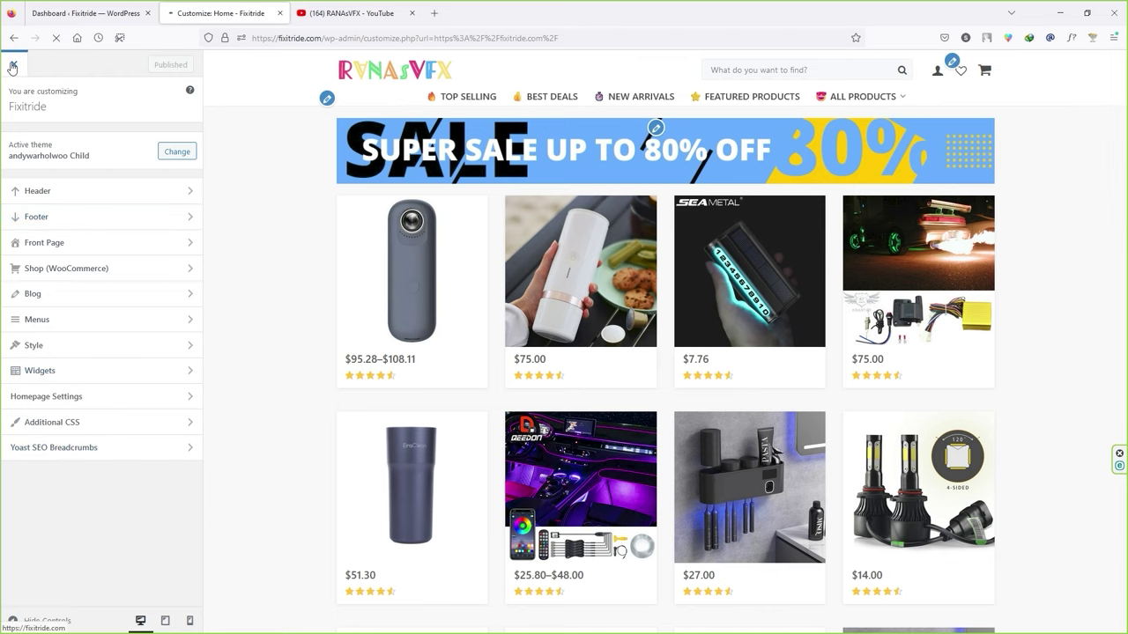
Load the Main (Main Menu) menu for editing in Appearance > Menus
scroll(360, 290, down, 2)
scroll(360, 290, up, 2)
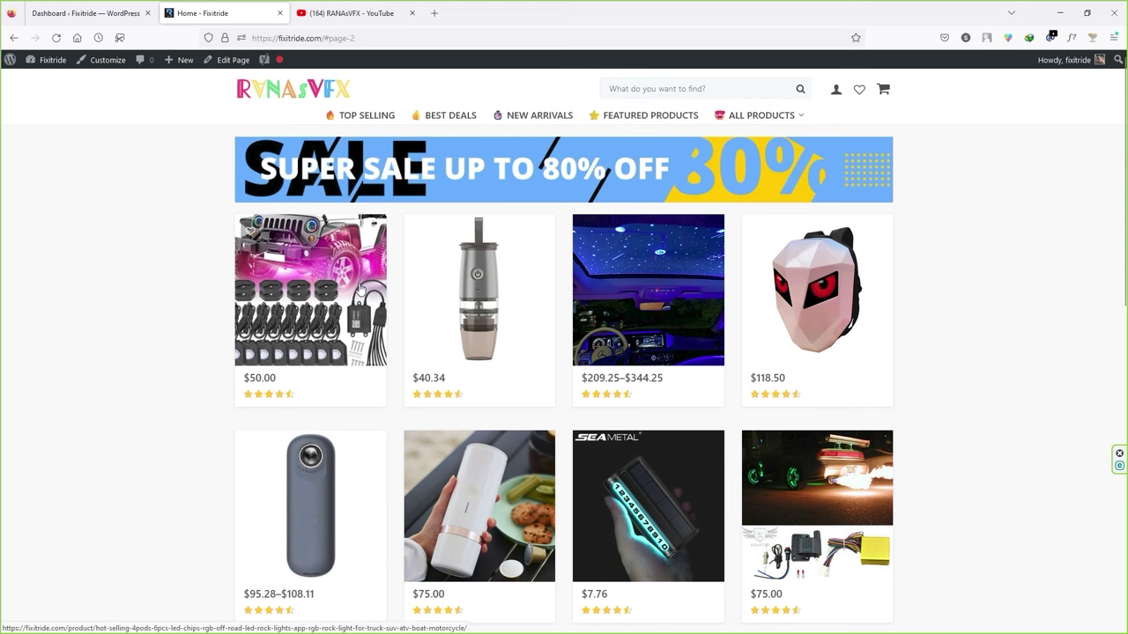
click(59, 7)
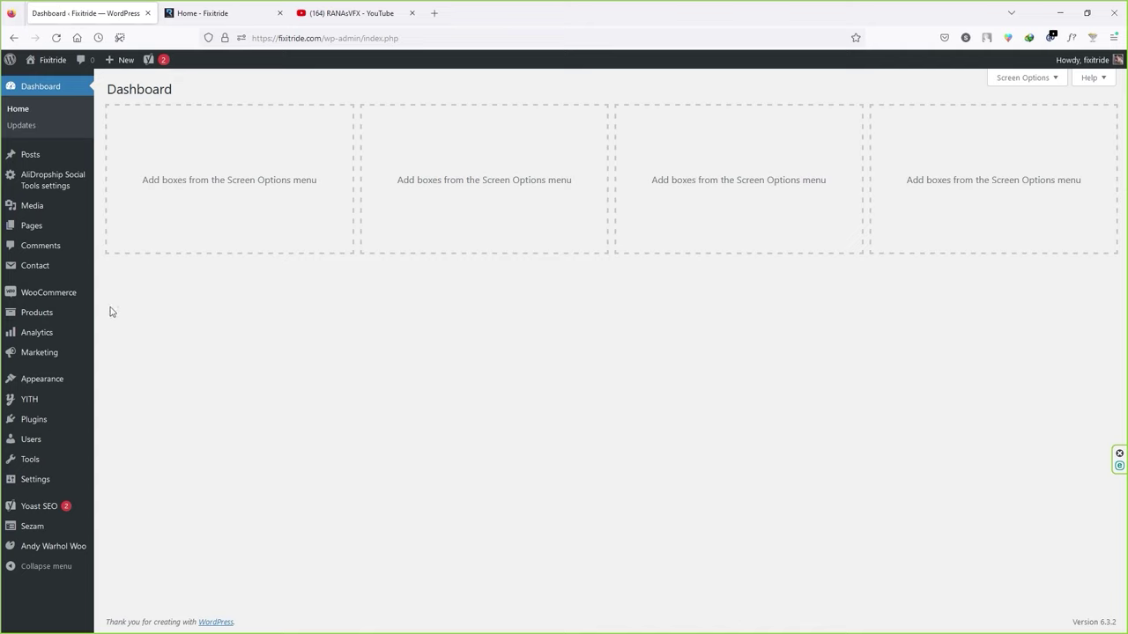
mouse_move(55, 393)
click(134, 432)
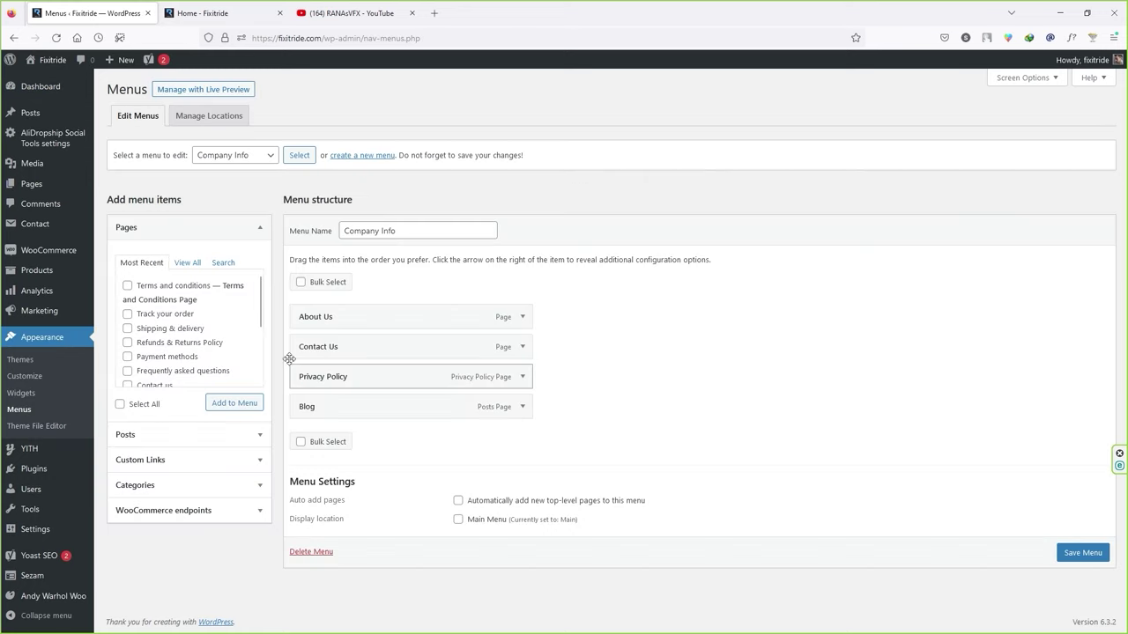
click(230, 155)
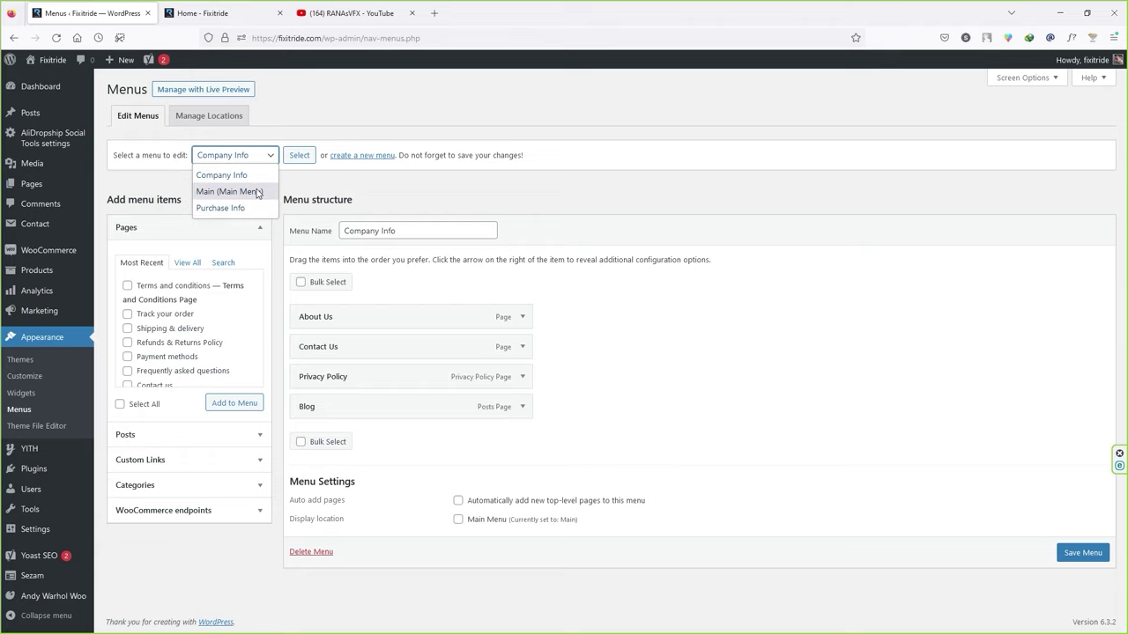
click(257, 192)
click(298, 157)
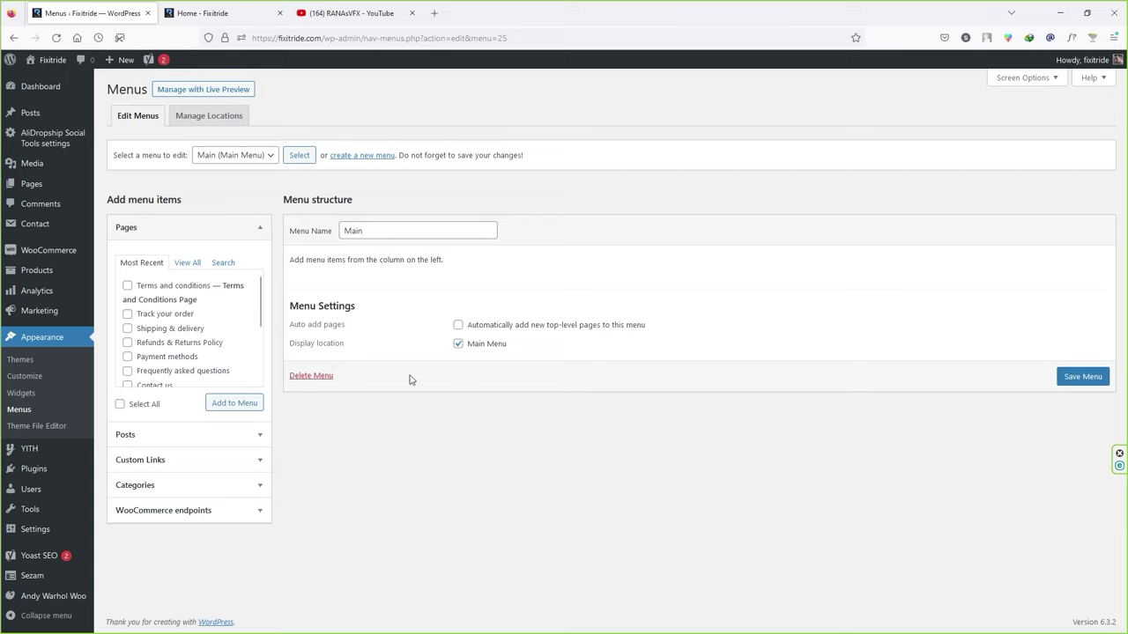
Compare the empty Main menu with the storefront page, returning to Menus each time
scroll(191, 322, down, 3)
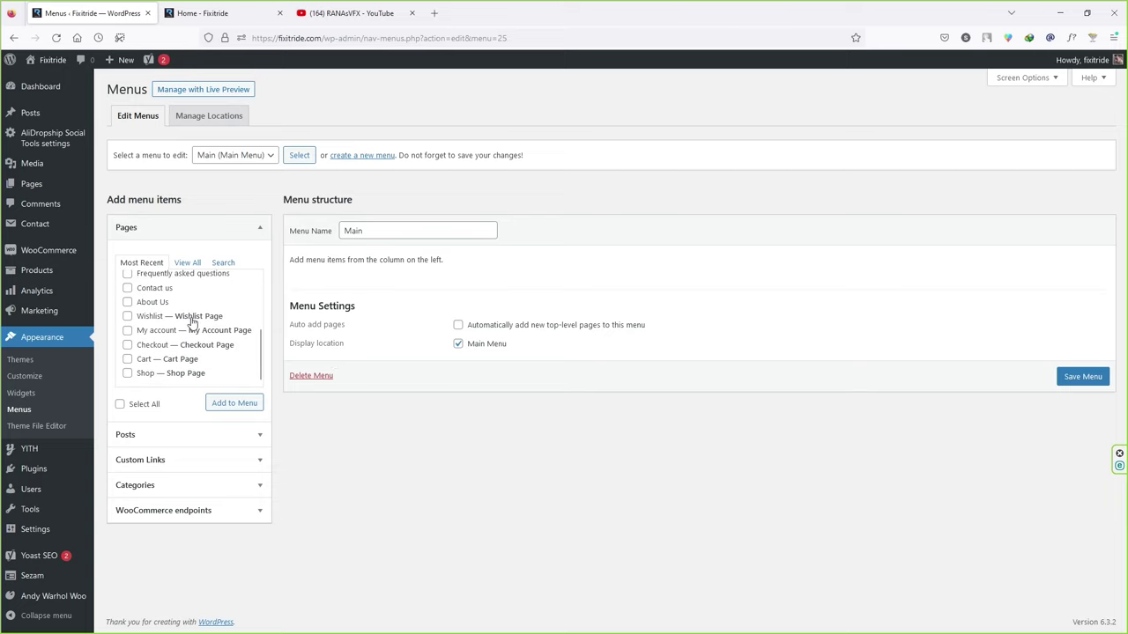
scroll(192, 322, up, 3)
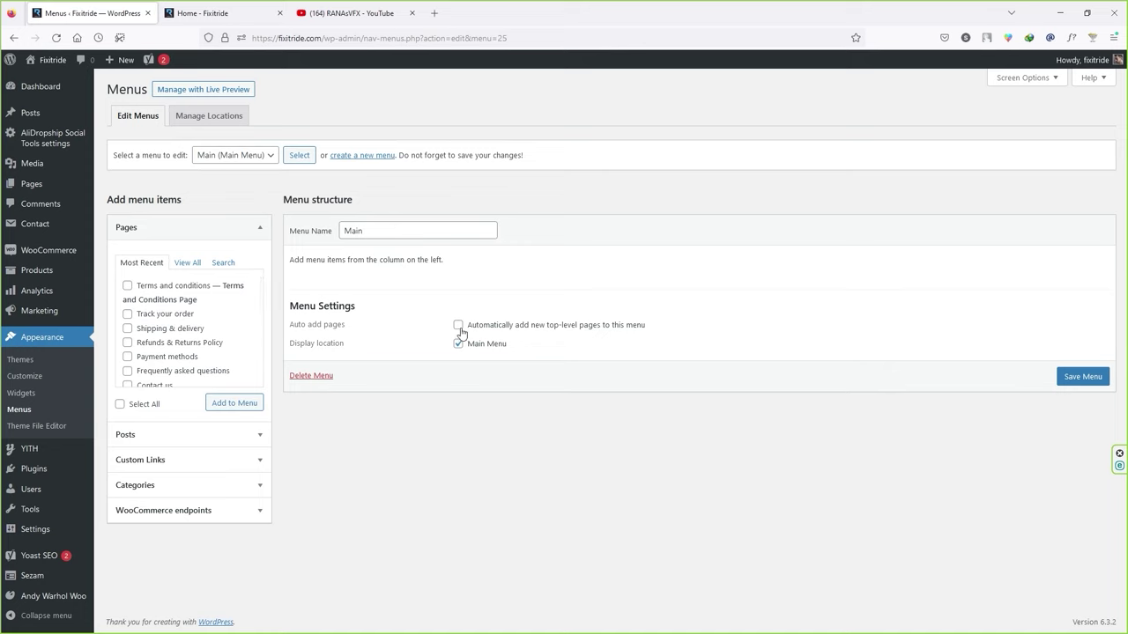
click(203, 12)
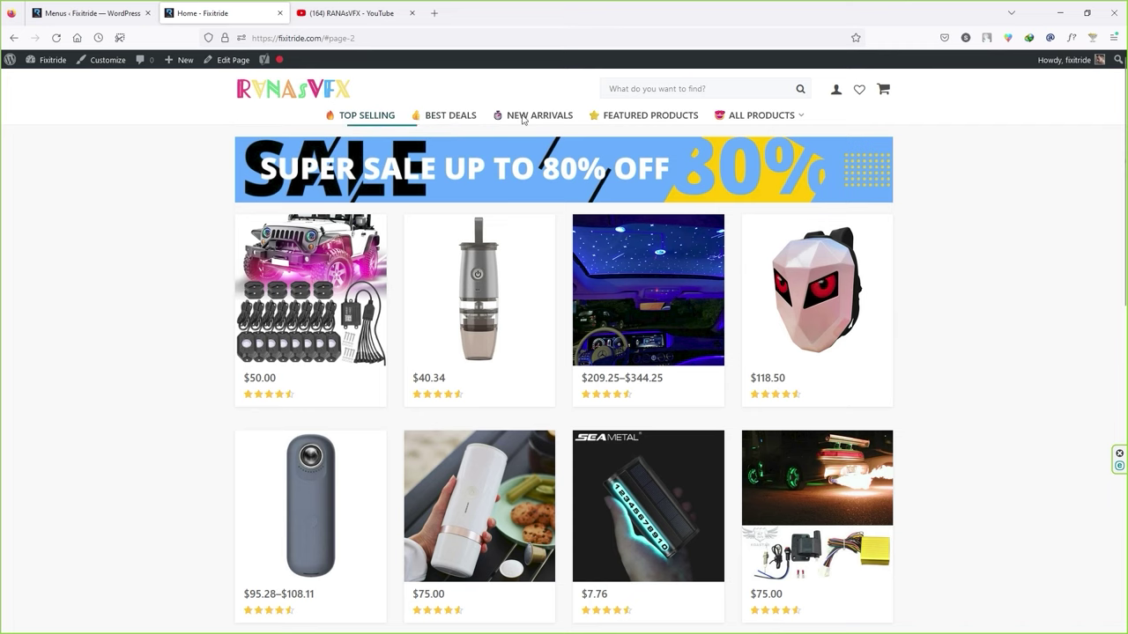
click(88, 13)
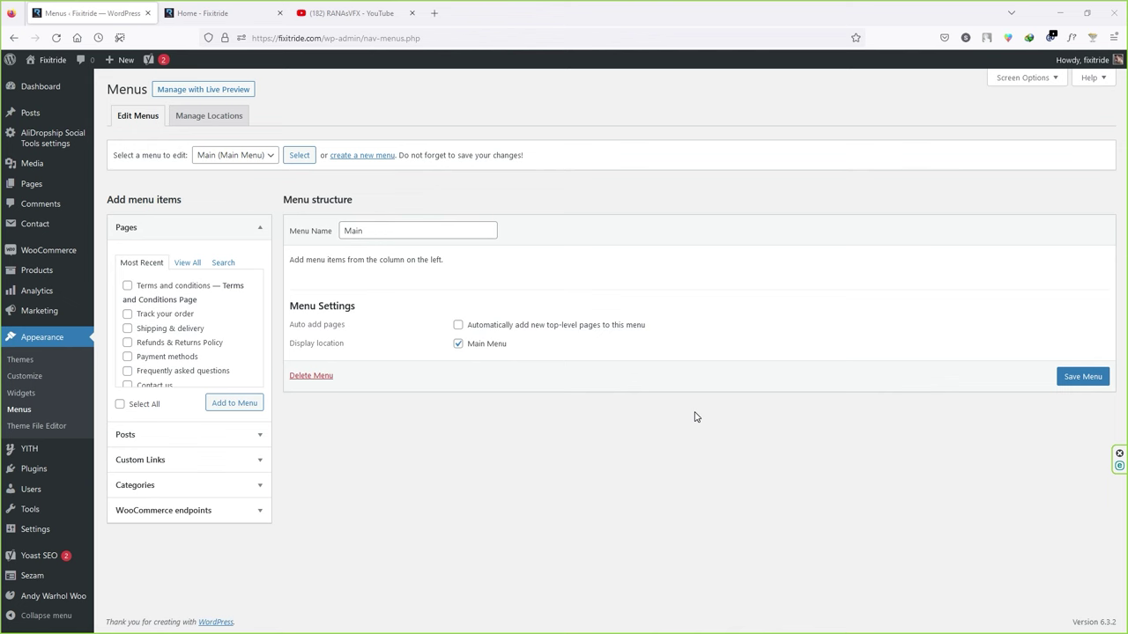
click(222, 13)
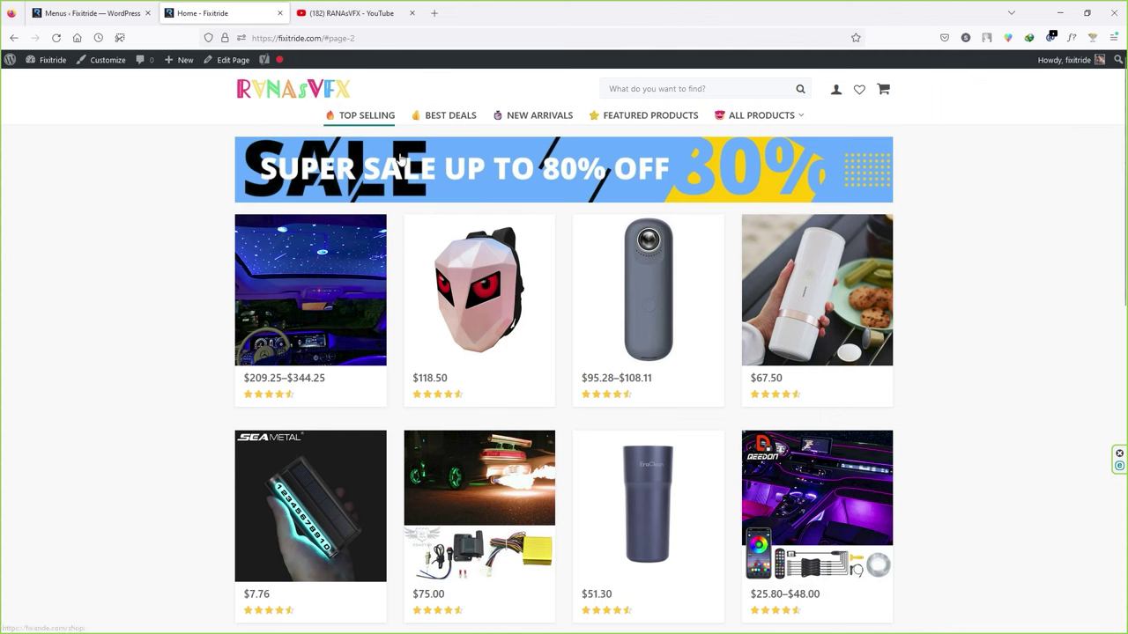
click(64, 10)
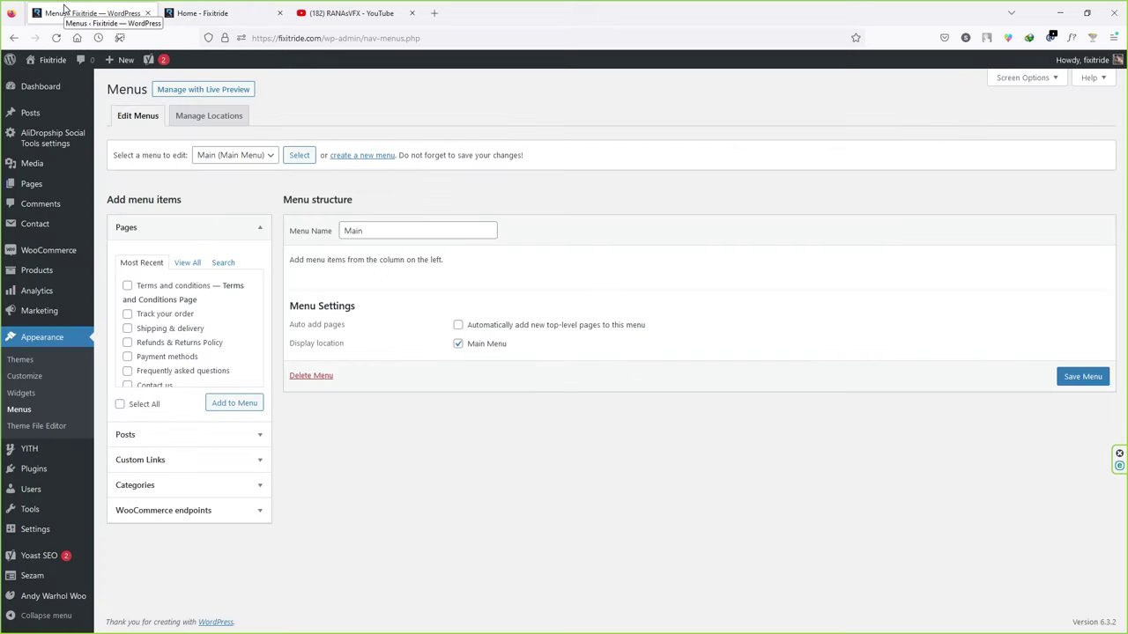
Start a new WooCommerce coupon and replace the generated code with fixit20
mouse_move(44, 314)
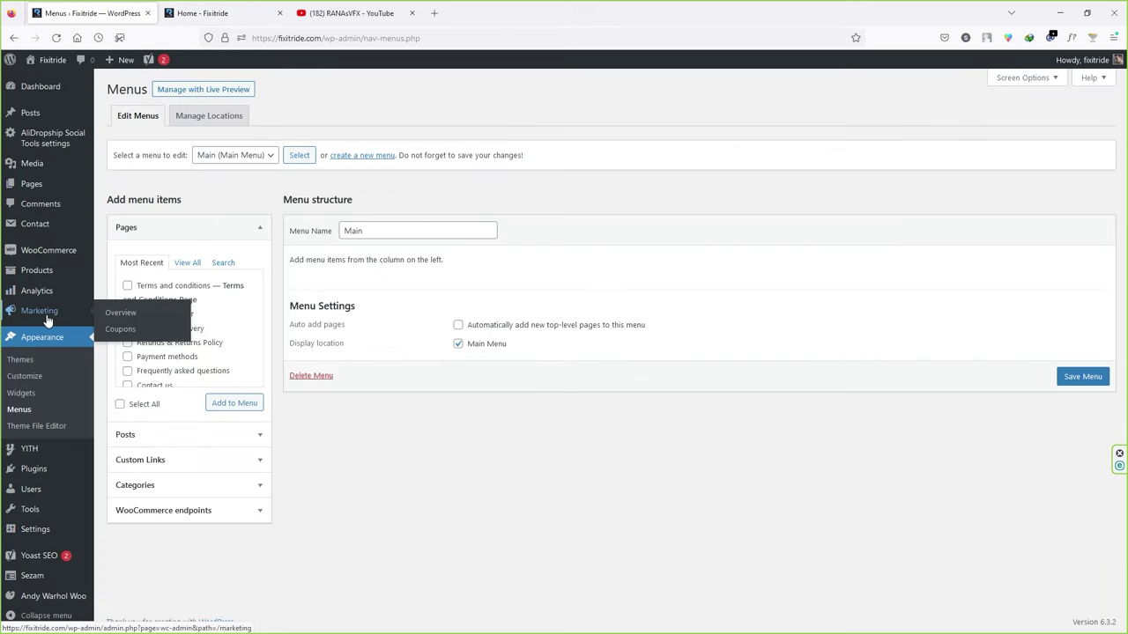
click(132, 332)
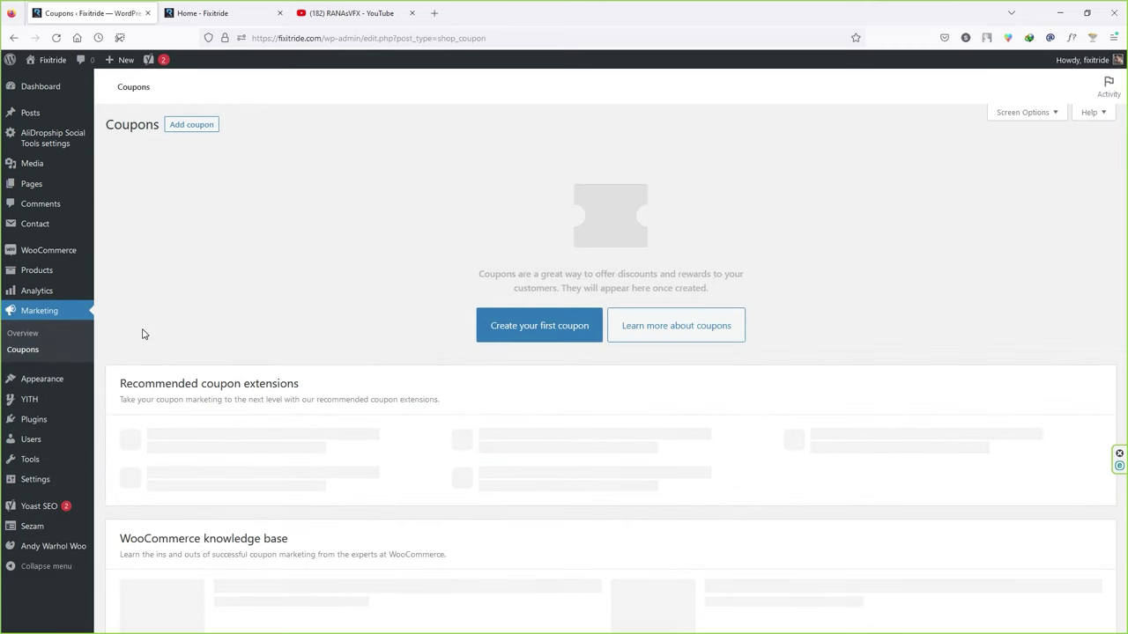
click(191, 124)
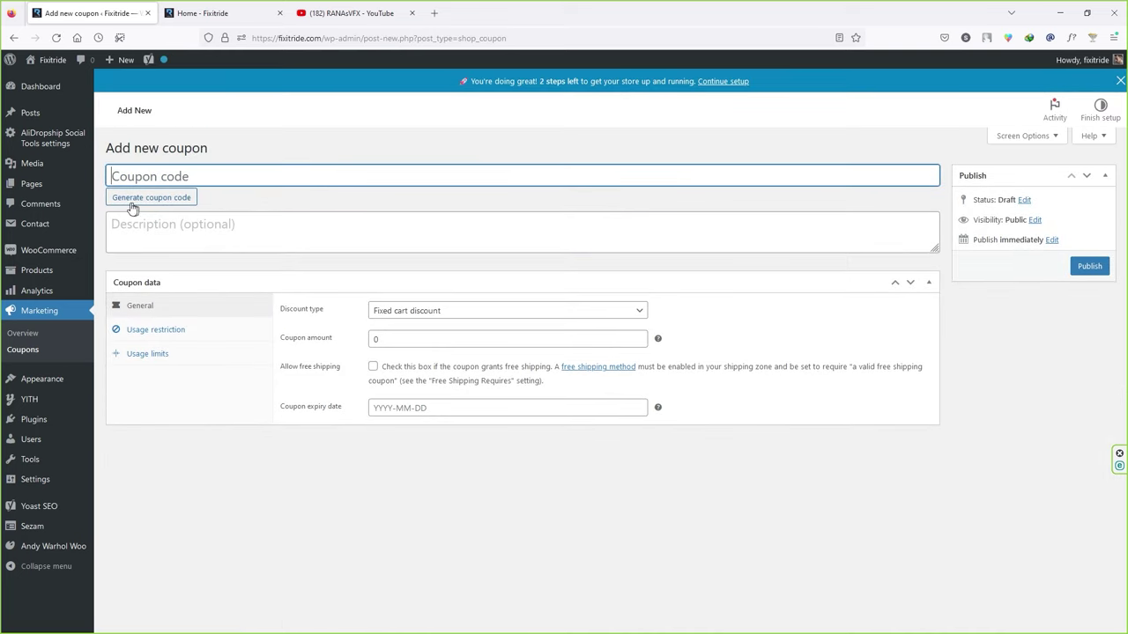
click(181, 201)
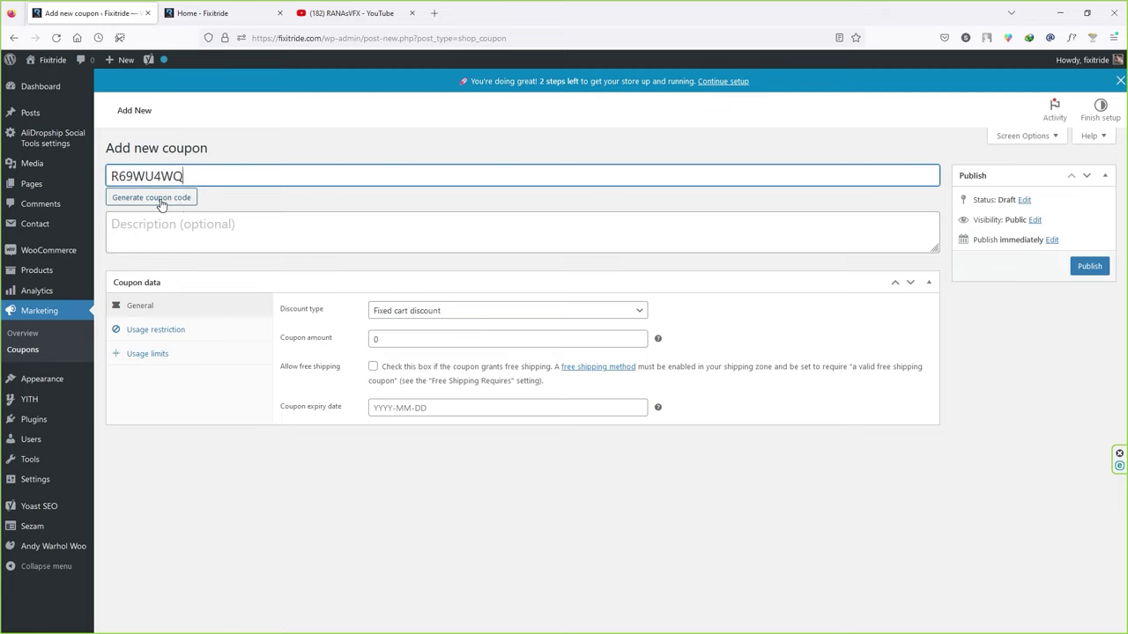
click(179, 199)
click(177, 195)
drag(180, 174, 111, 174)
key(BackSpace)
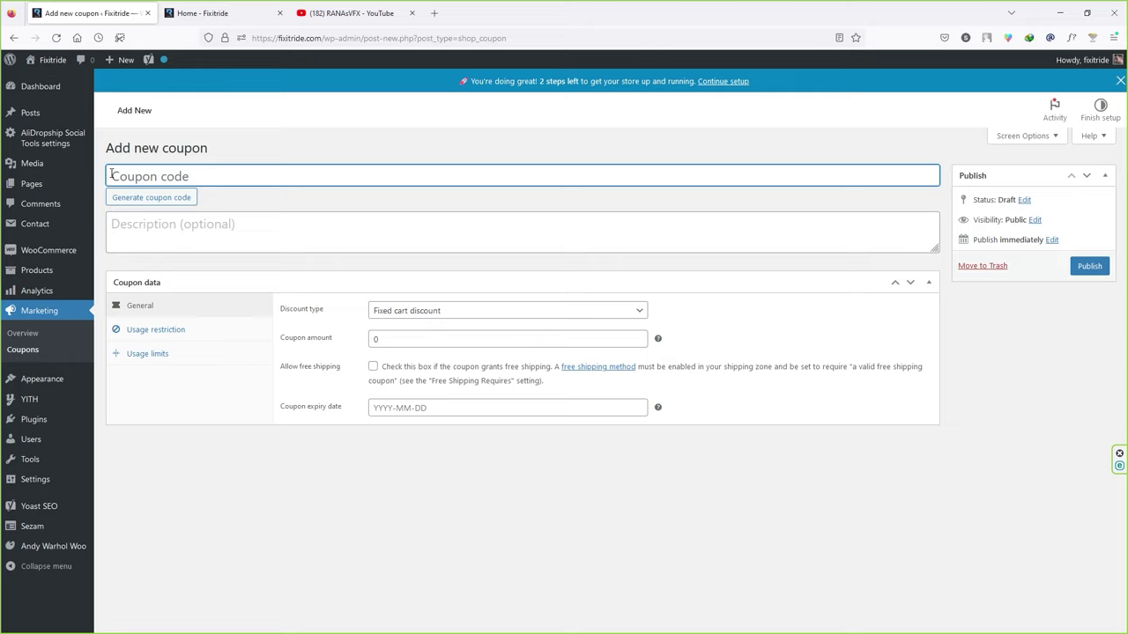
text(fixit20)
Set the discount type to Percentage discount with a coupon amount of 20
click(387, 312)
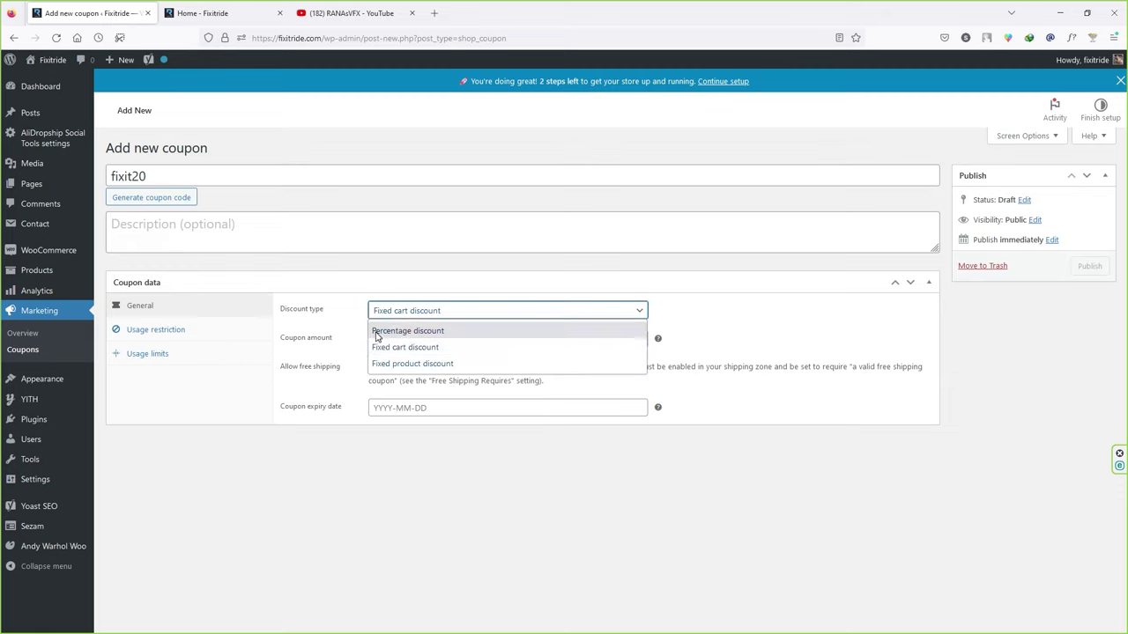
click(426, 333)
click(419, 314)
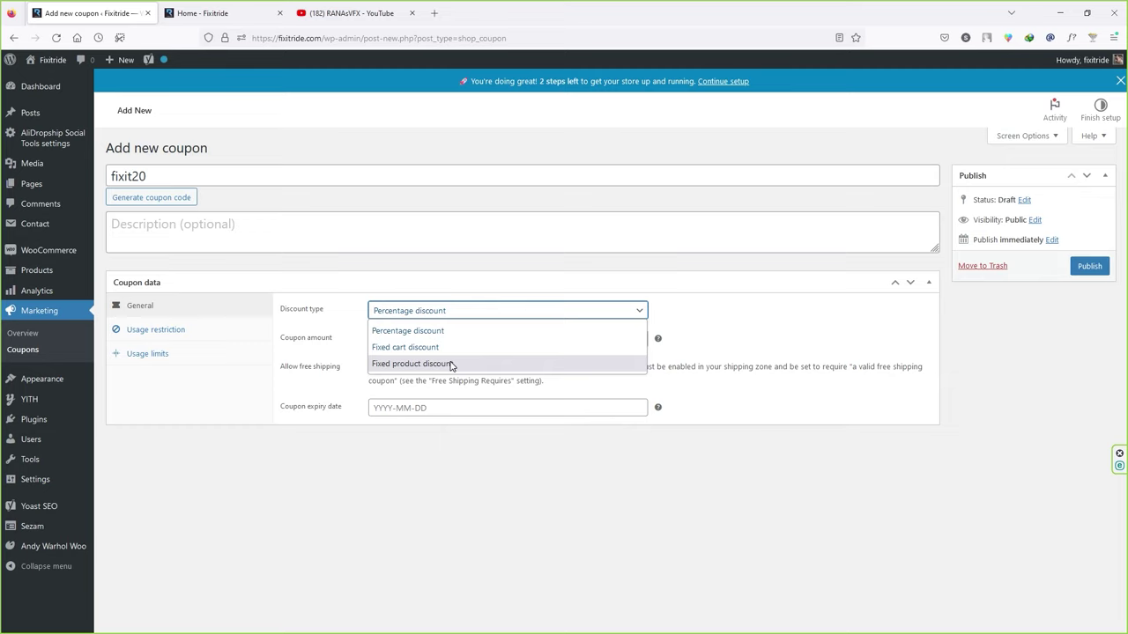
click(412, 334)
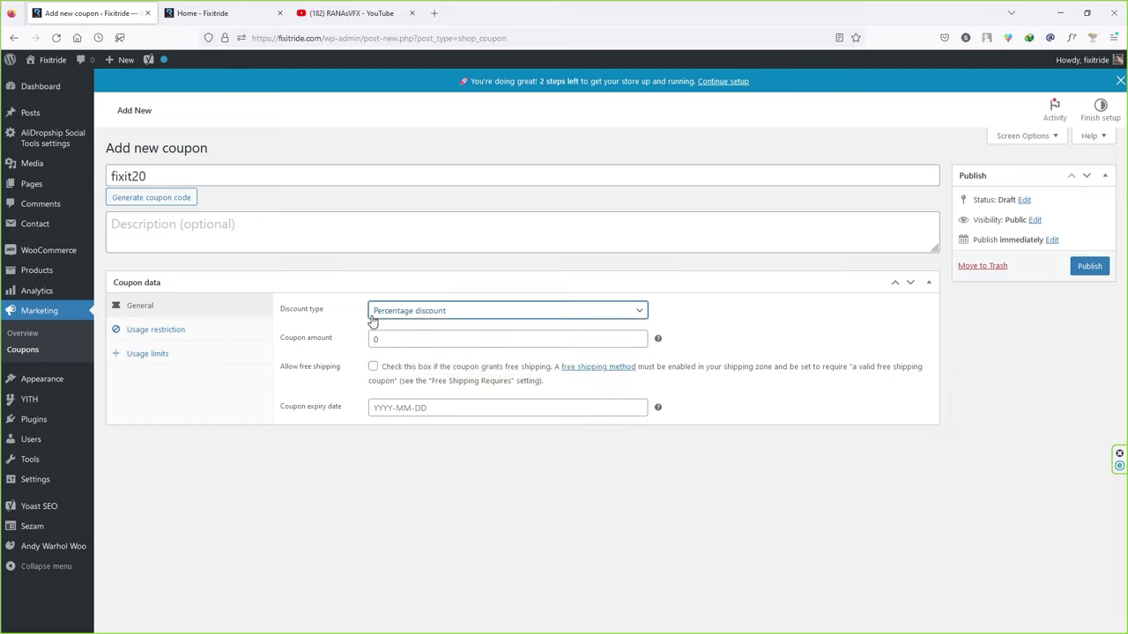
double_click(381, 342)
text(20)
click(303, 377)
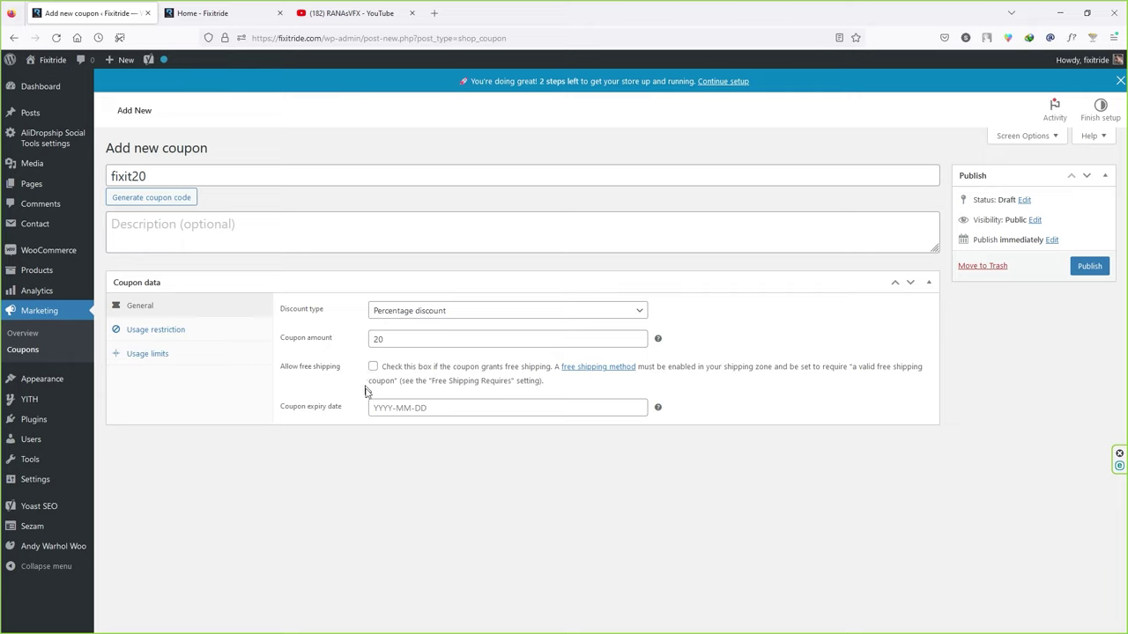
Set the coupon expiry date to 2023-11-30
click(441, 409)
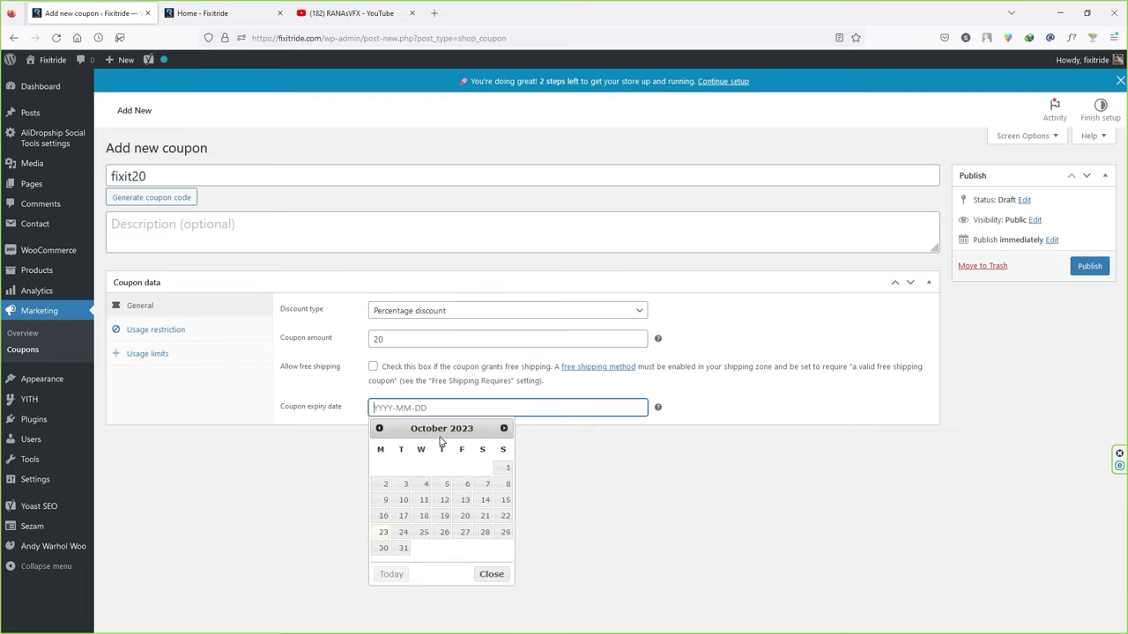
click(504, 429)
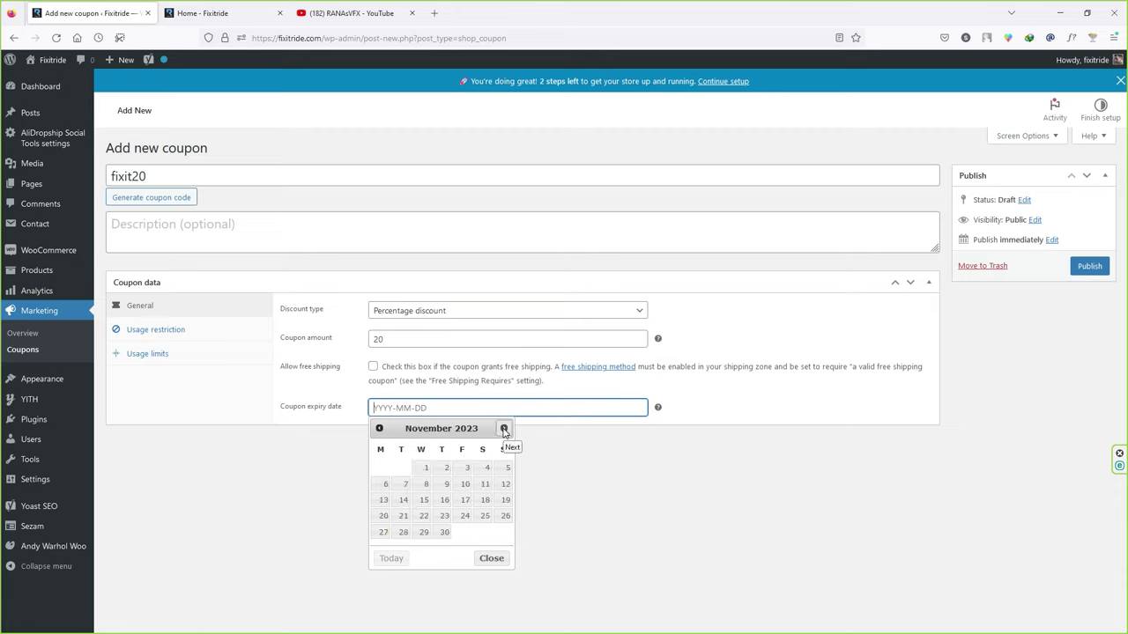
click(446, 535)
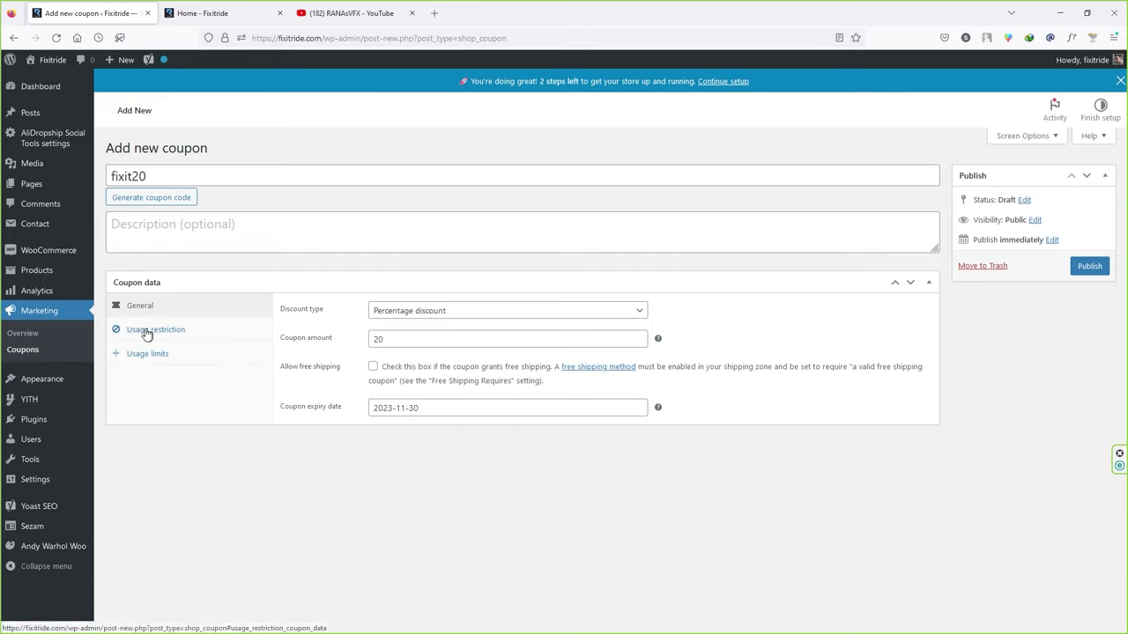
Leave the coupon's minimum and maximum spend fields empty under Usage restriction
click(186, 335)
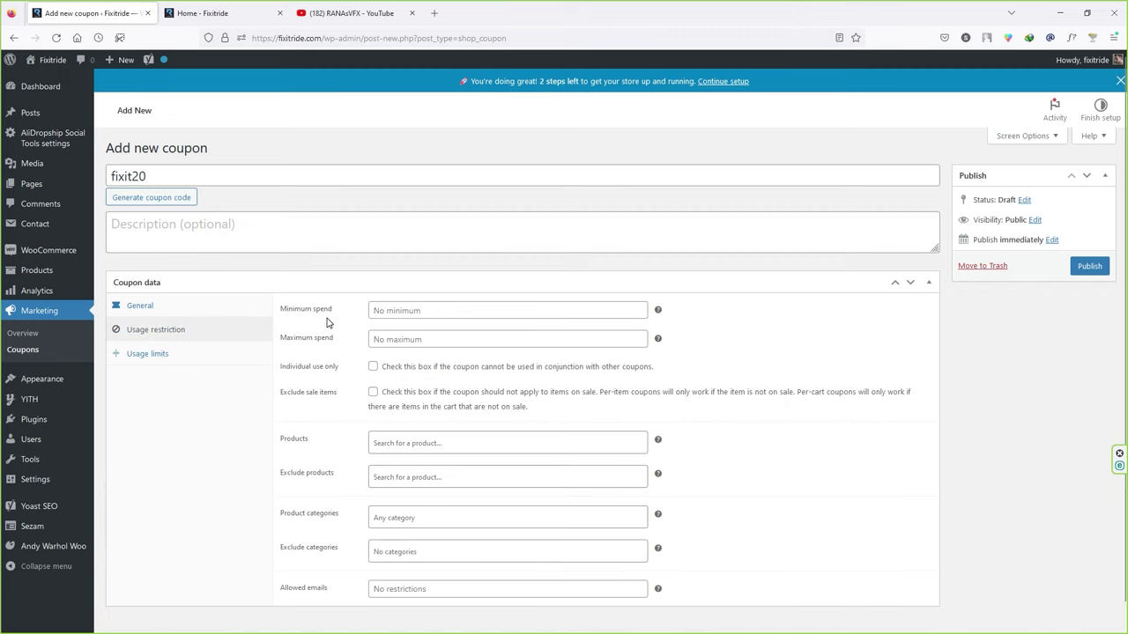
click(398, 312)
text(1)
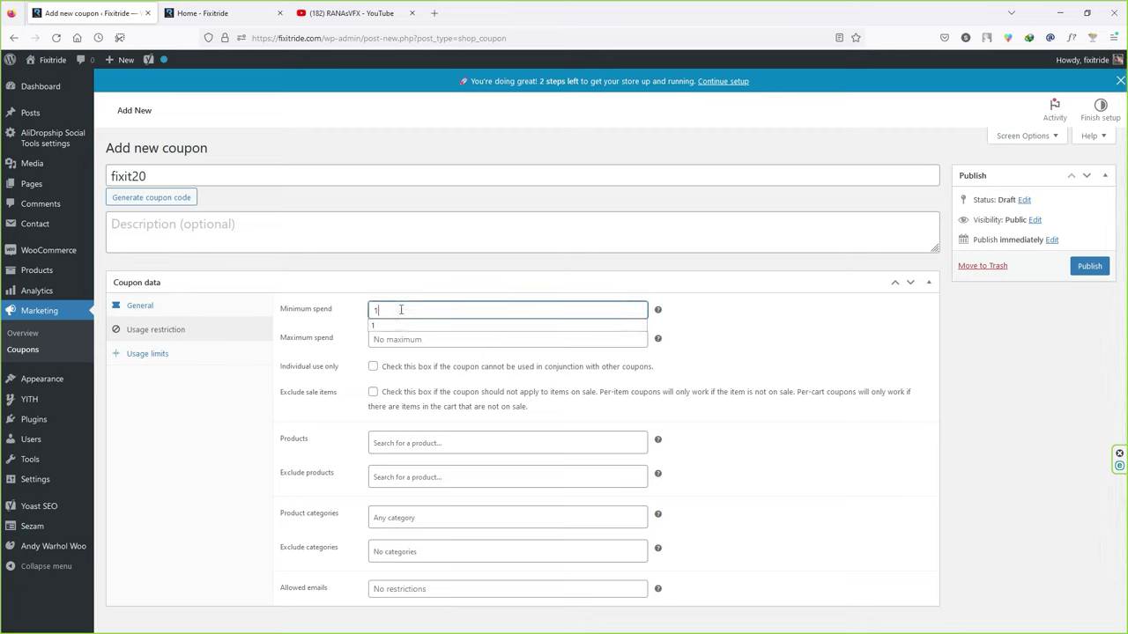
key(BackSpace)
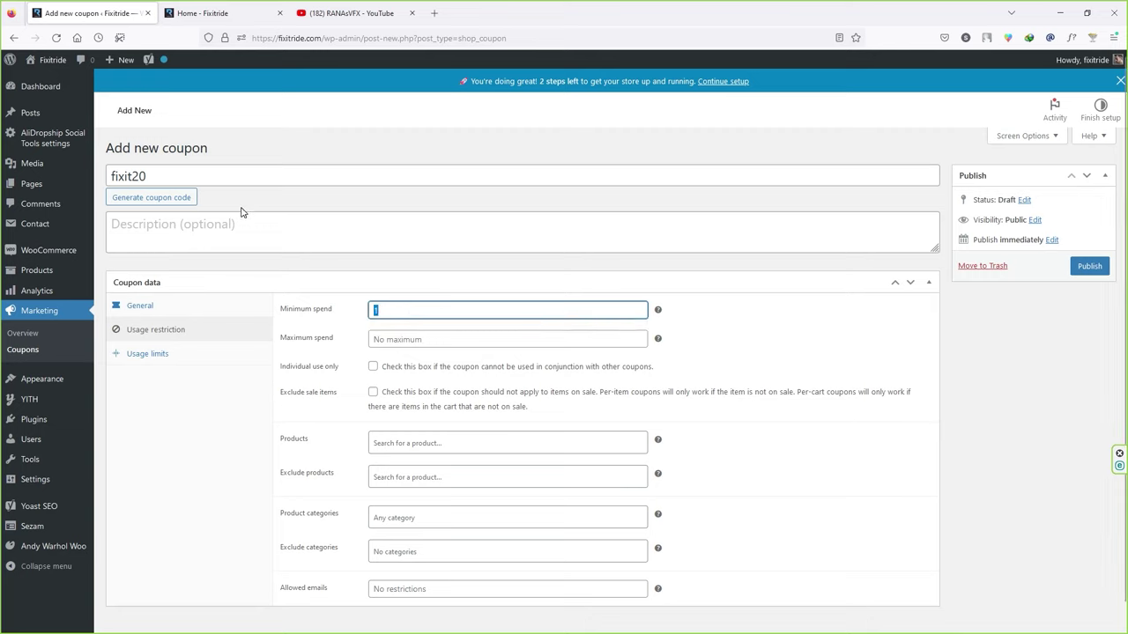
click(384, 342)
text(100)
key(BackSpace)
key(BackSpace)
key(BackSpace)
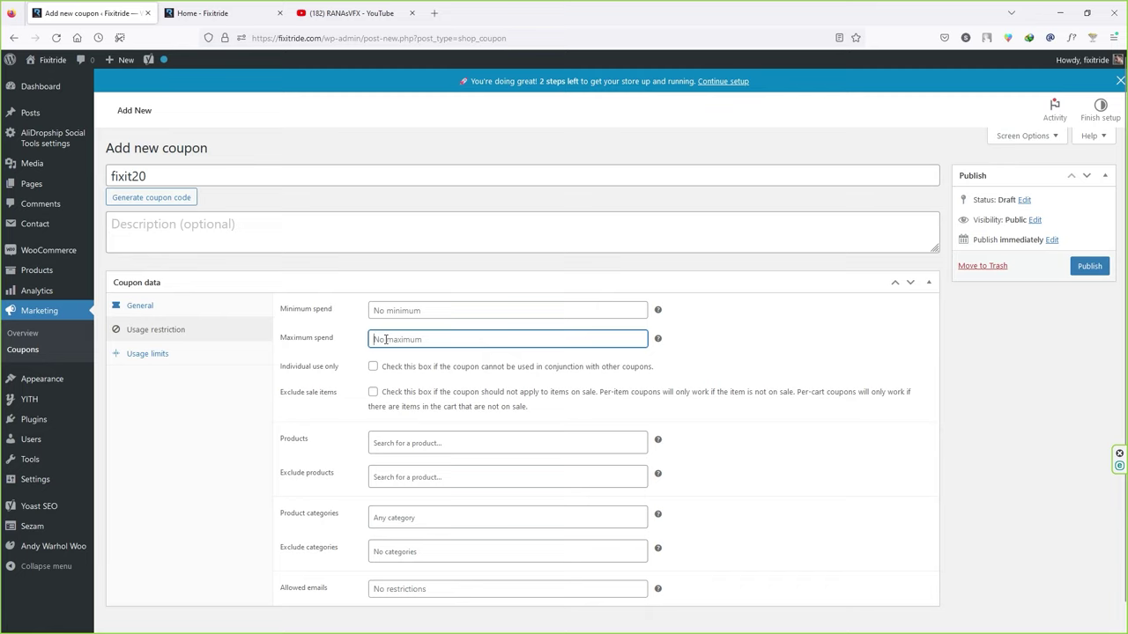
text(5)
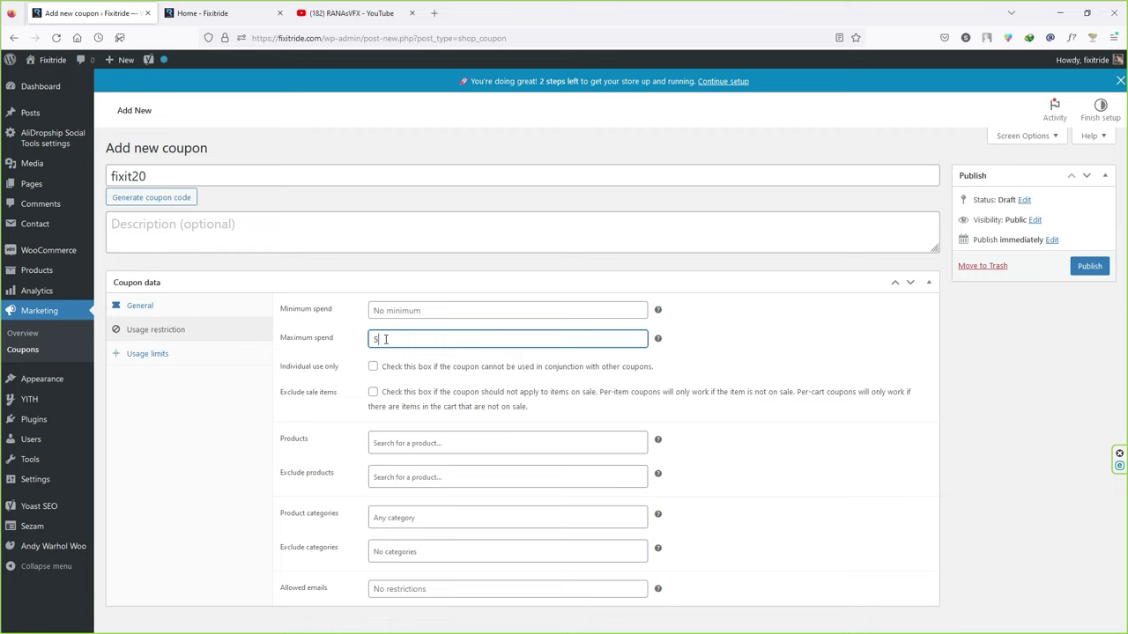
key(BackSpace)
Check the product, category and email restriction fields for fixit20, leaving them all empty
double_click(152, 173)
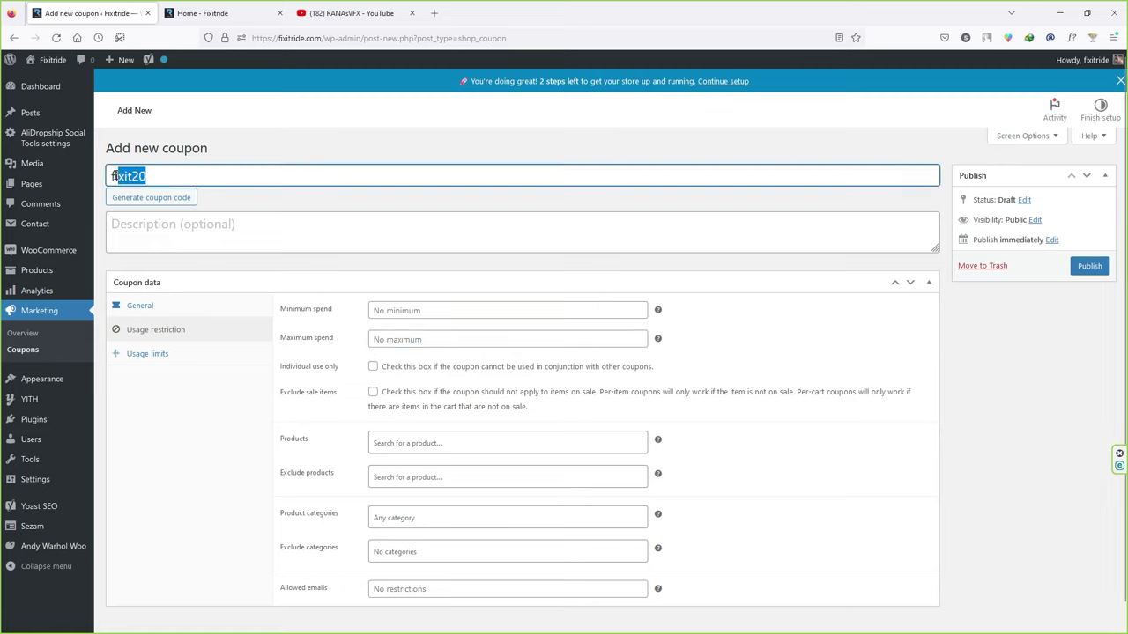
click(163, 174)
scroll(327, 406, down, 1)
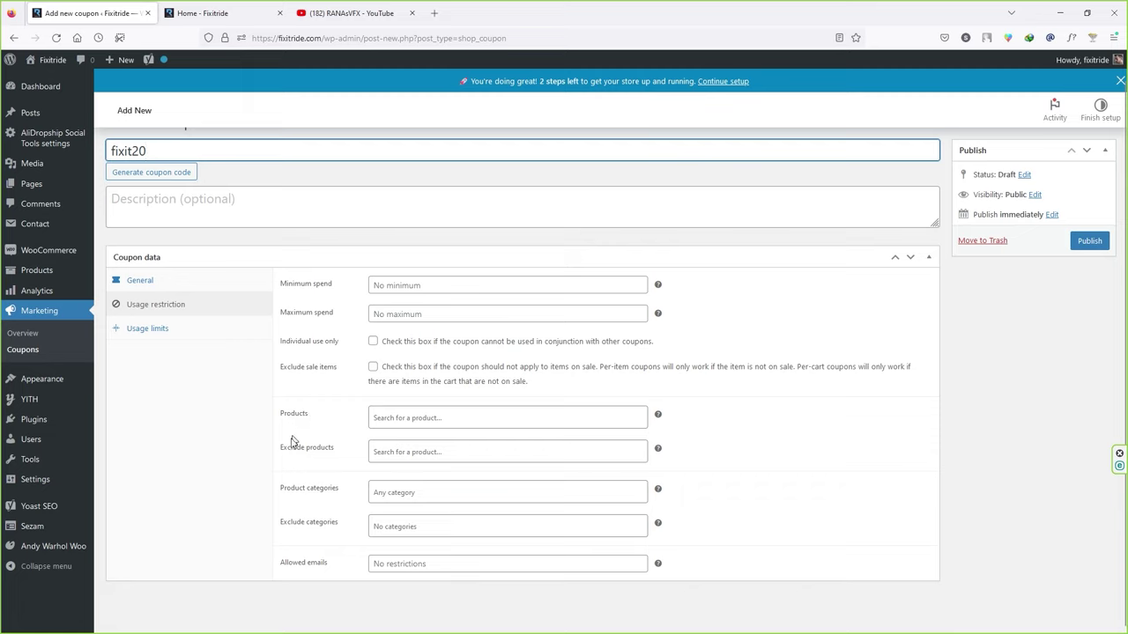
click(398, 453)
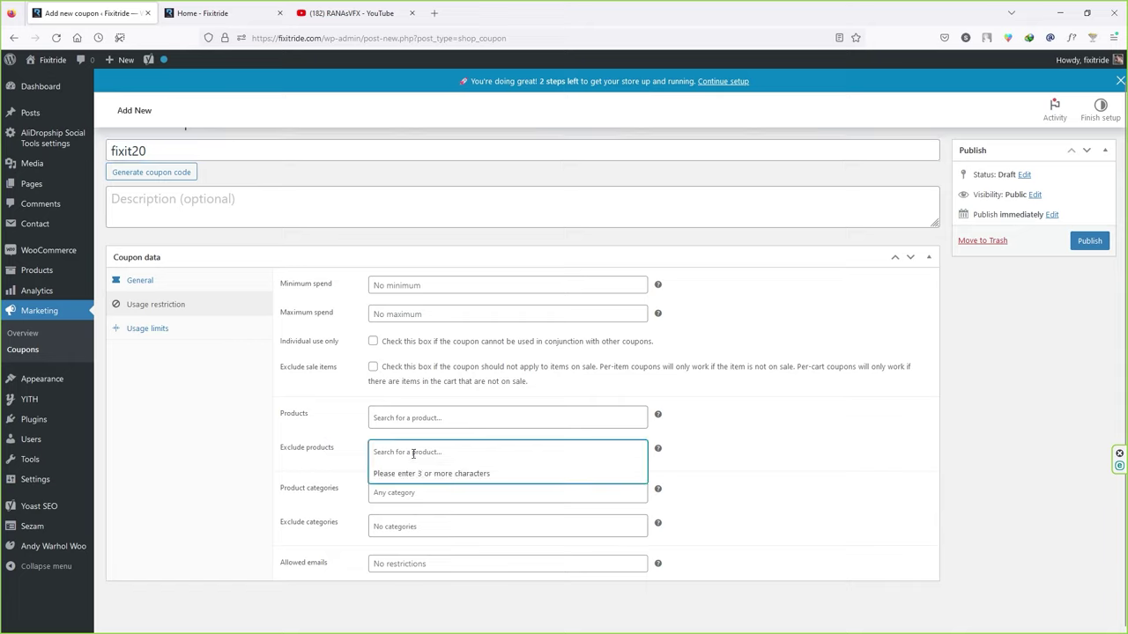
click(404, 493)
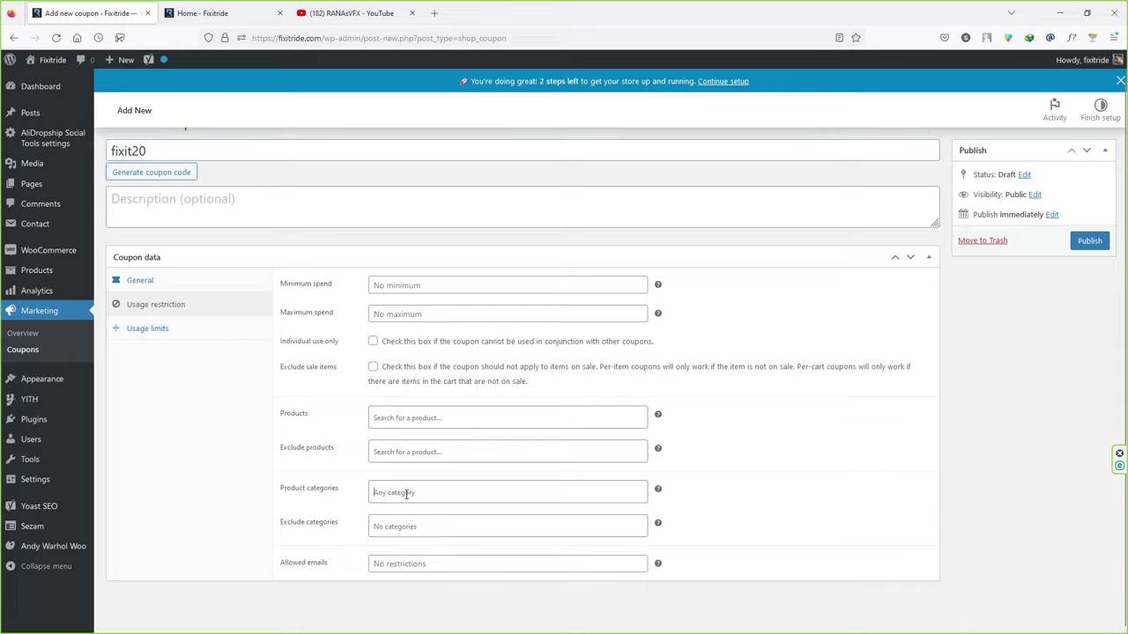
click(322, 523)
click(404, 492)
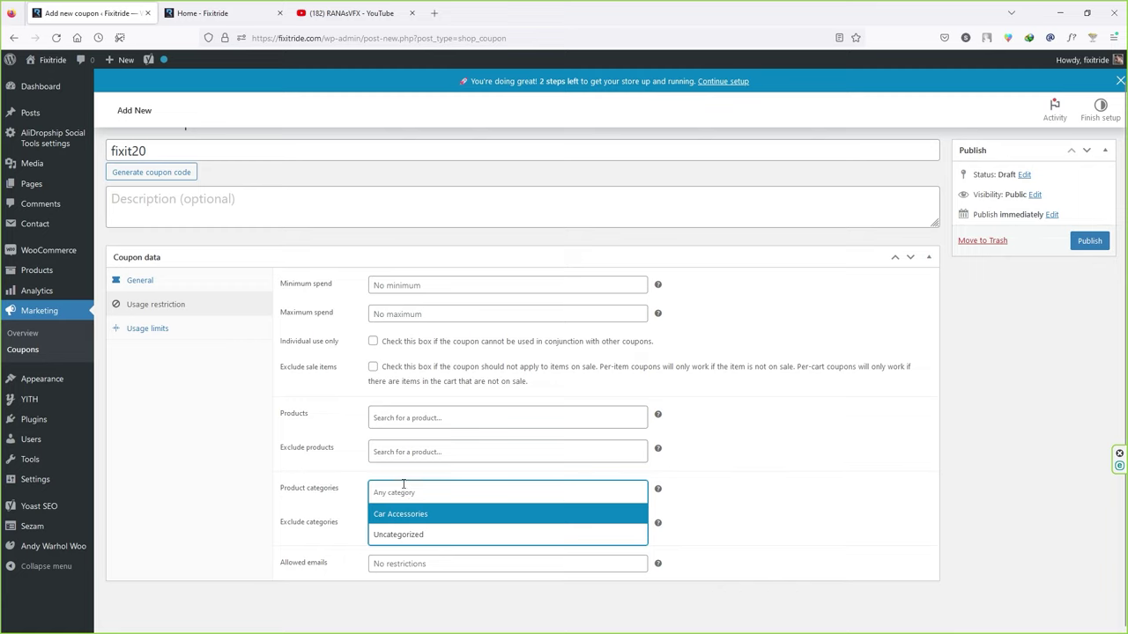
click(309, 532)
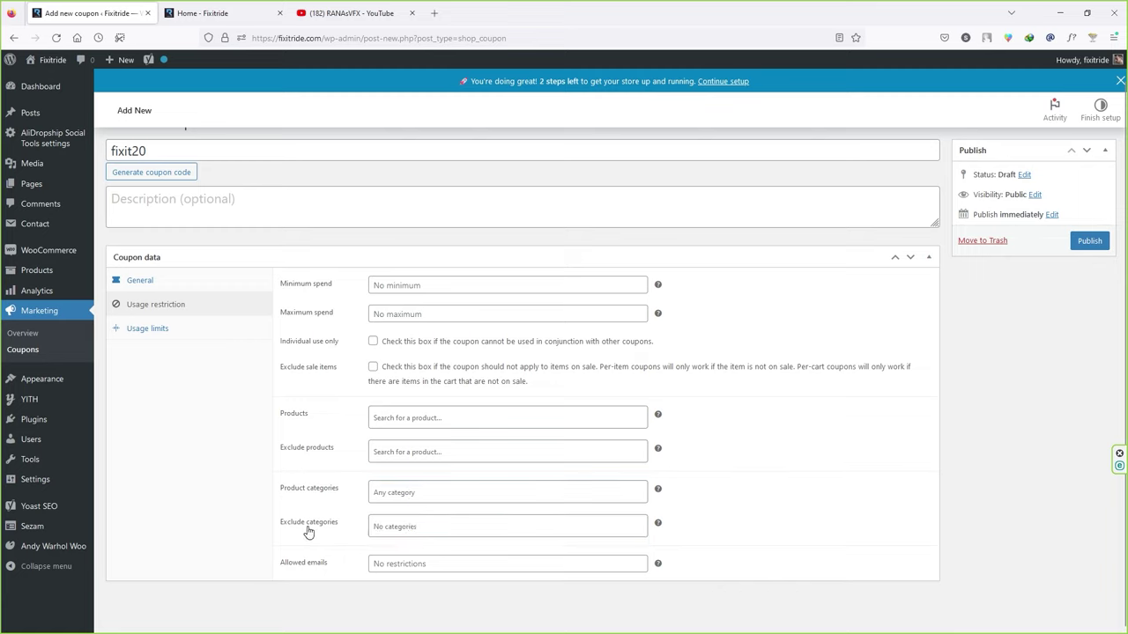
click(411, 526)
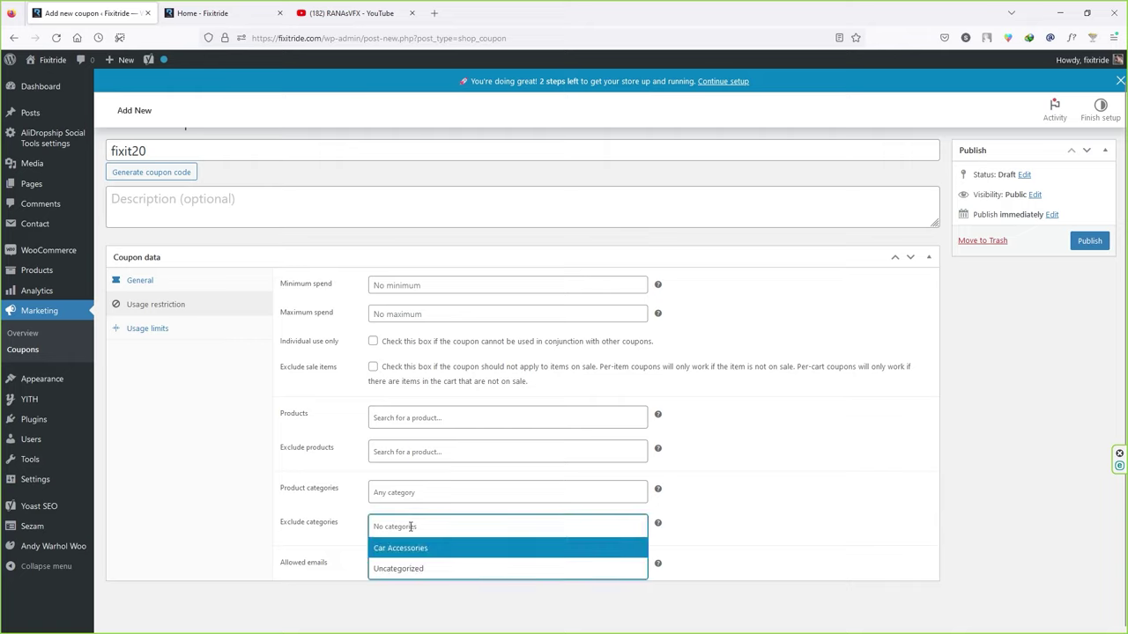
click(334, 524)
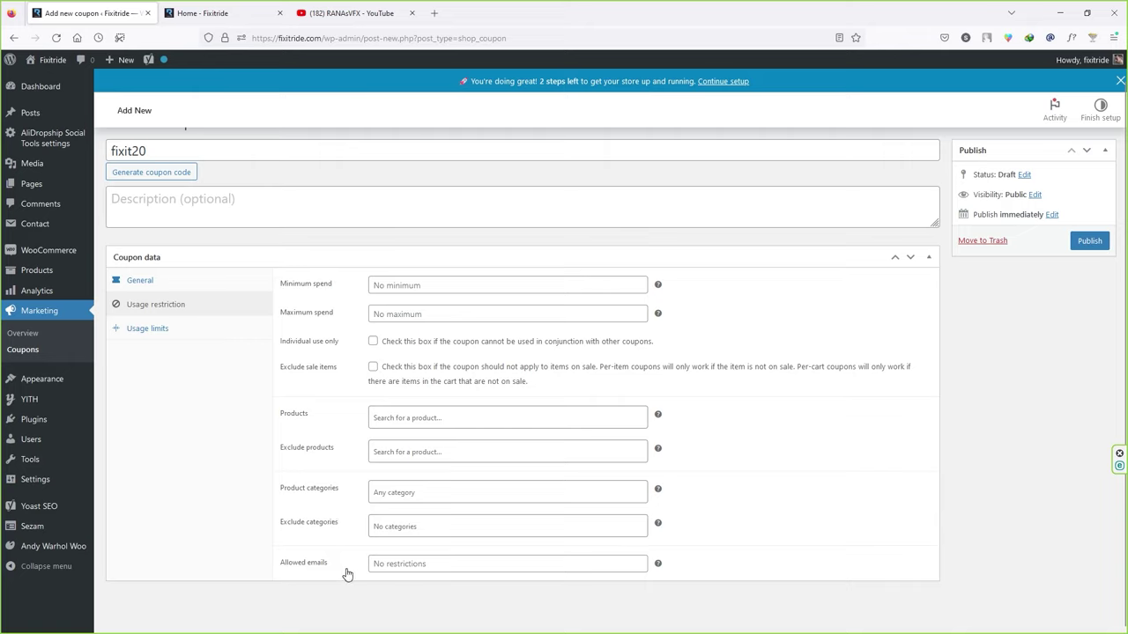
click(428, 565)
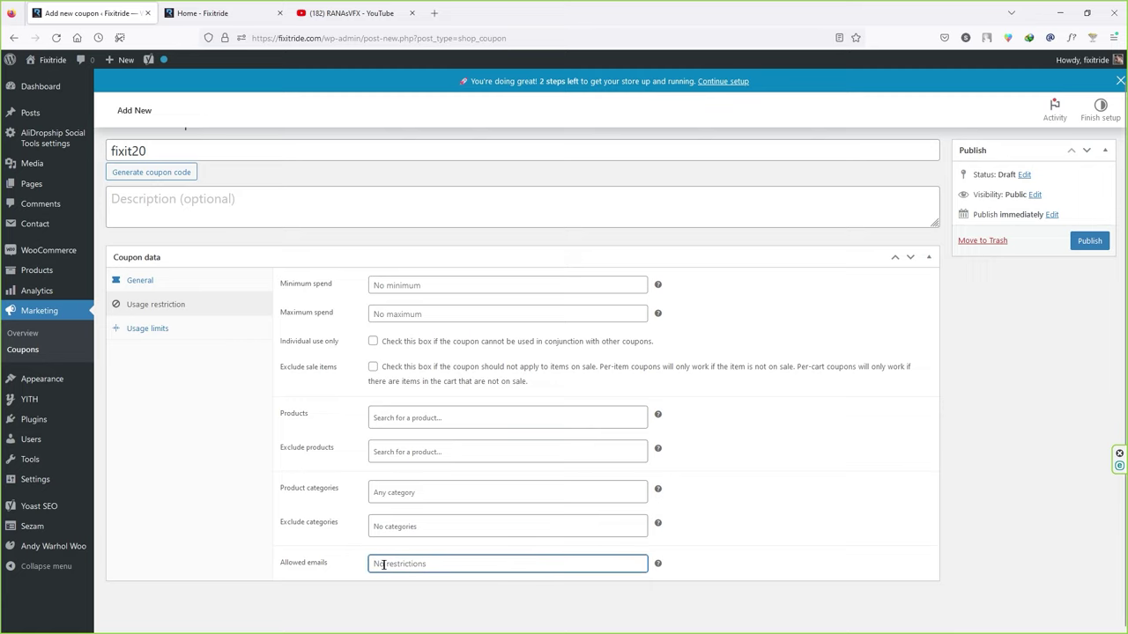
click(141, 331)
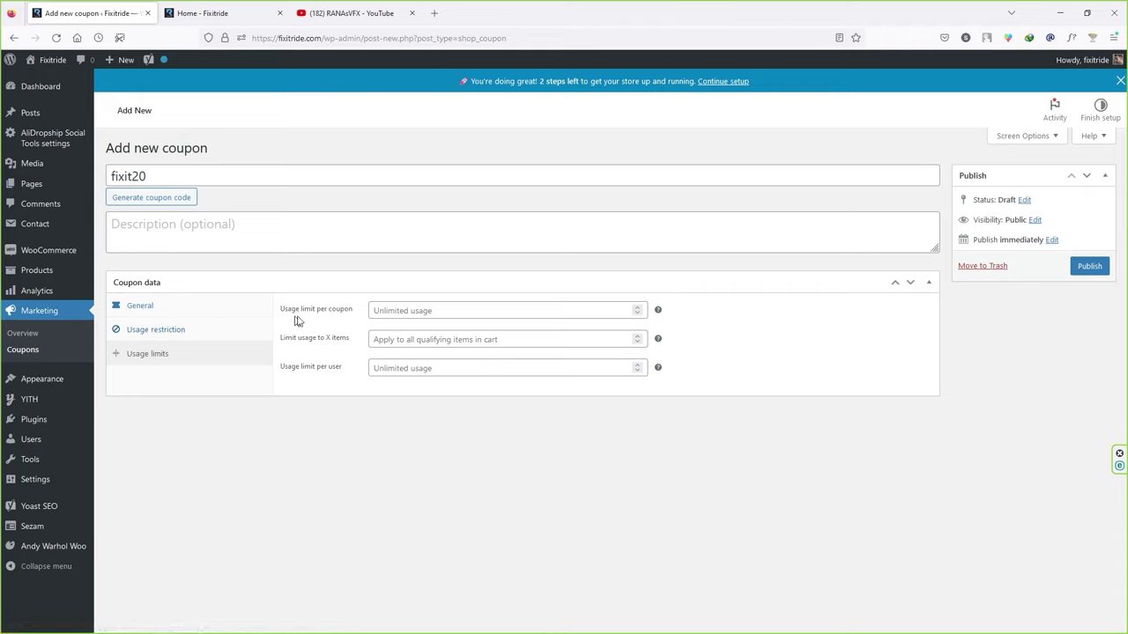
Set Usage limit per coupon to 1, publish fixit20, and return to the Dashboard
click(425, 311)
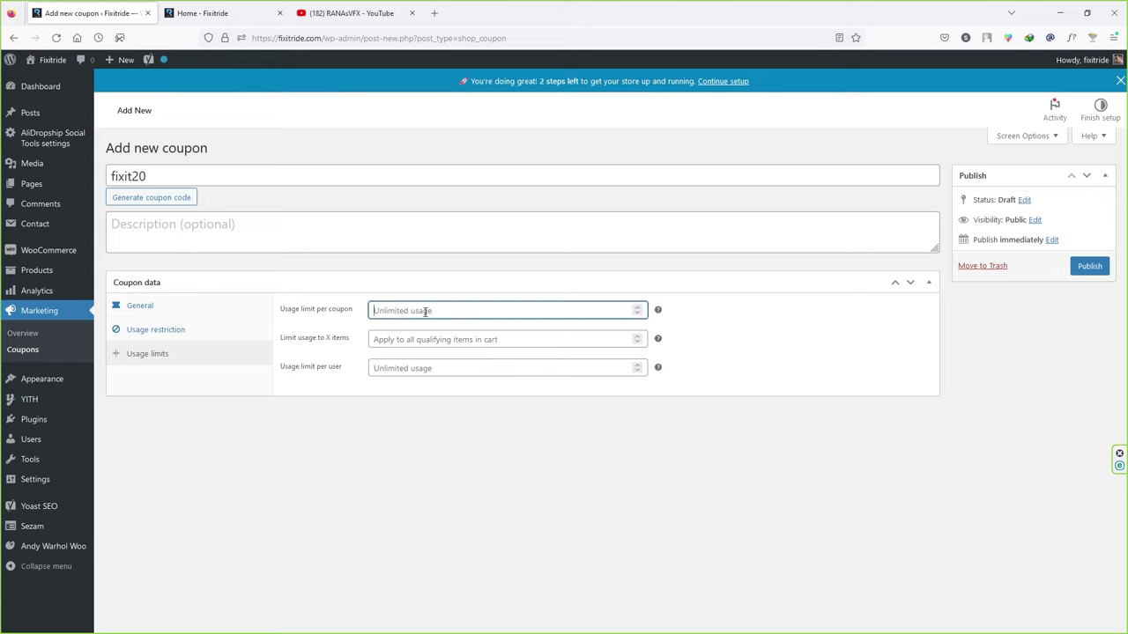
text(1)
click(1082, 272)
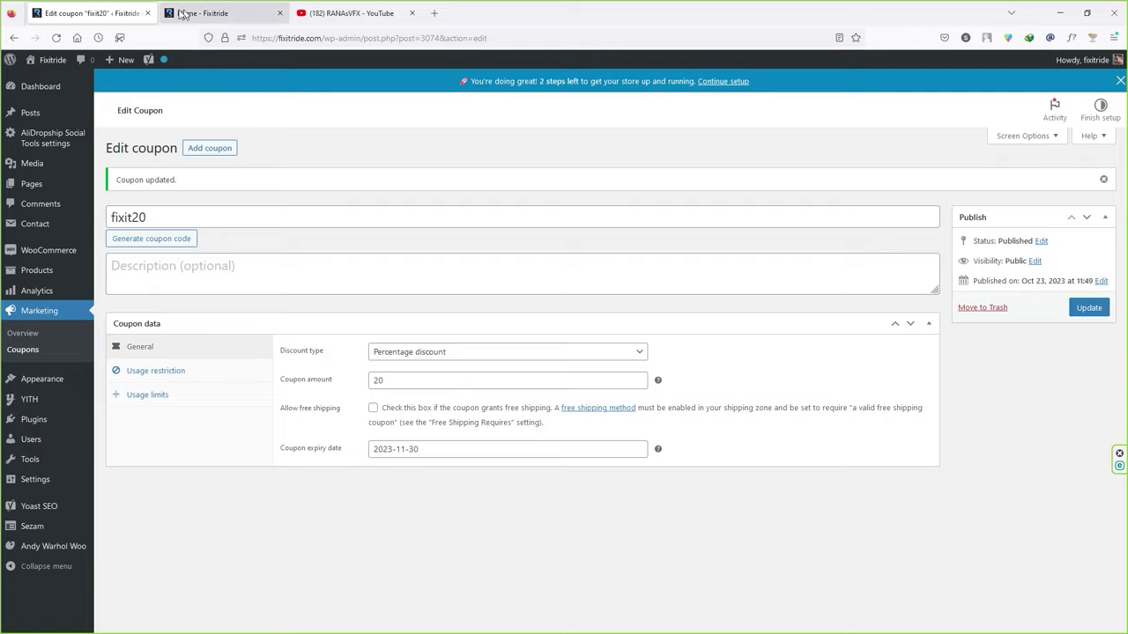
click(40, 87)
Load the Fixitride storefront in a new private browsing window
click(1114, 37)
click(1002, 148)
text(https://fixitride.com)
key(Return)
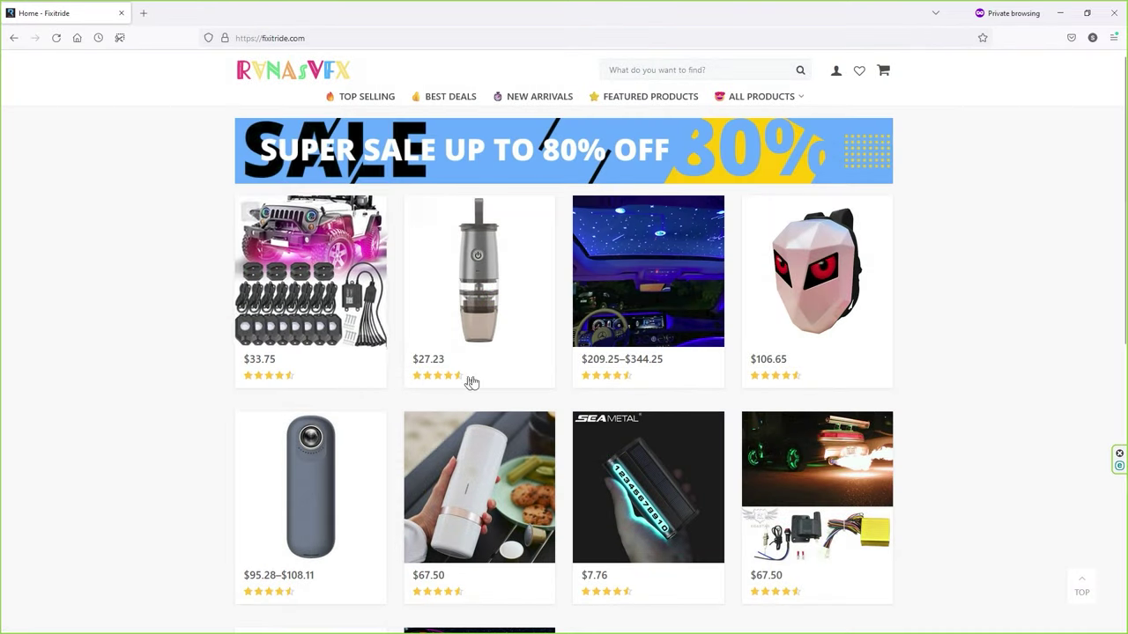
Add the Blue car sunroof LED film to the cart and proceed to checkout
click(640, 302)
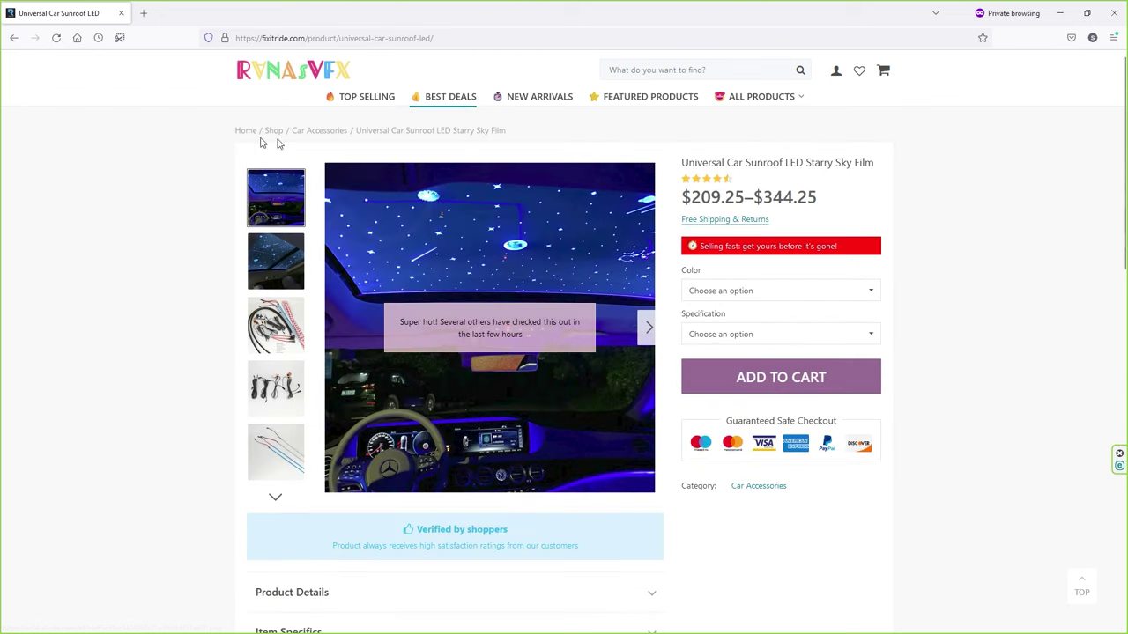
click(744, 292)
click(747, 348)
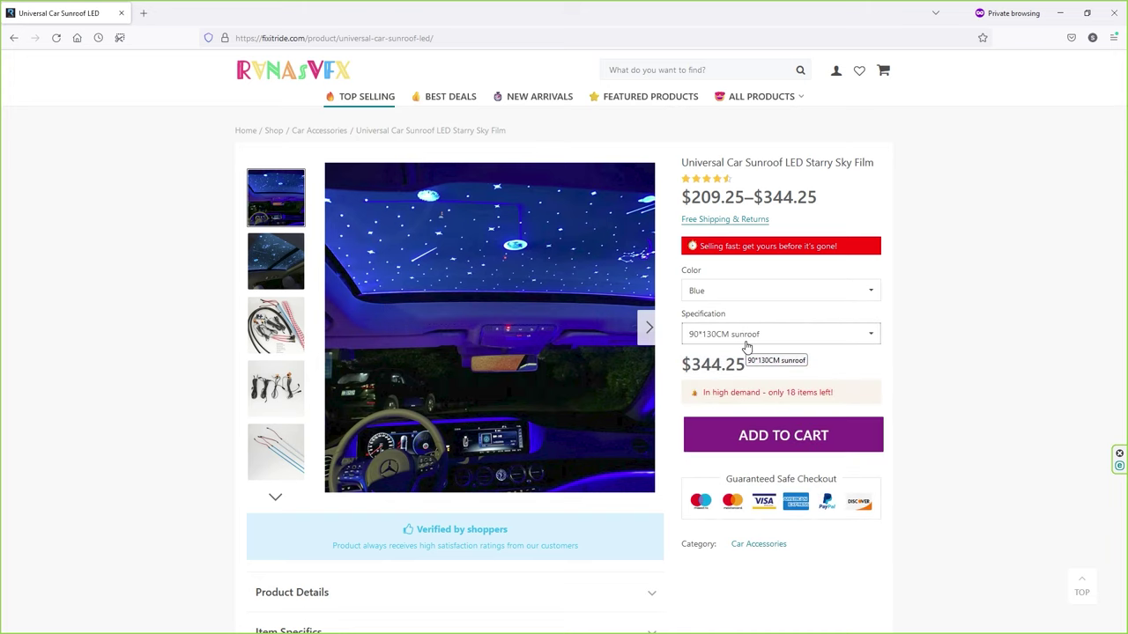
click(763, 443)
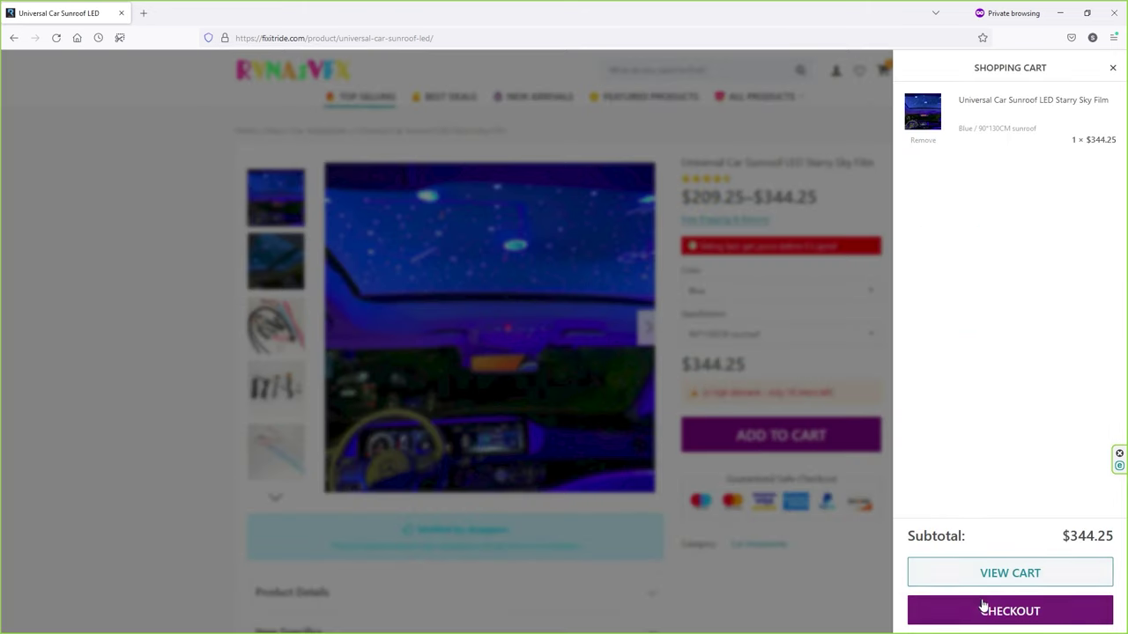
click(981, 608)
scroll(452, 238, down, 3)
scroll(452, 239, up, 2)
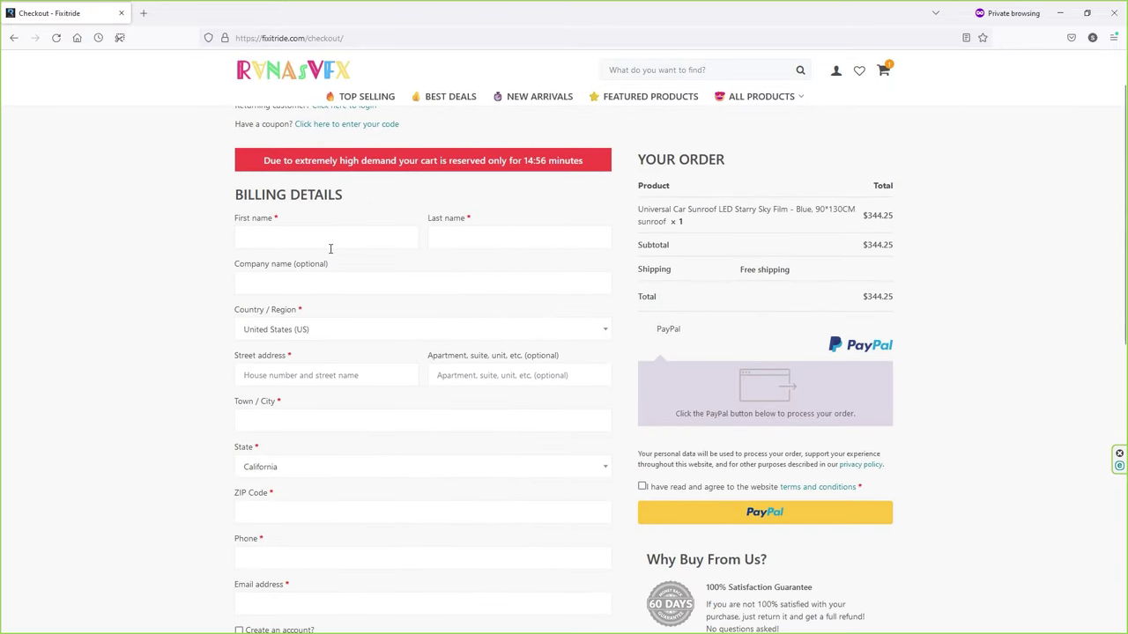
key(ctrl+t)
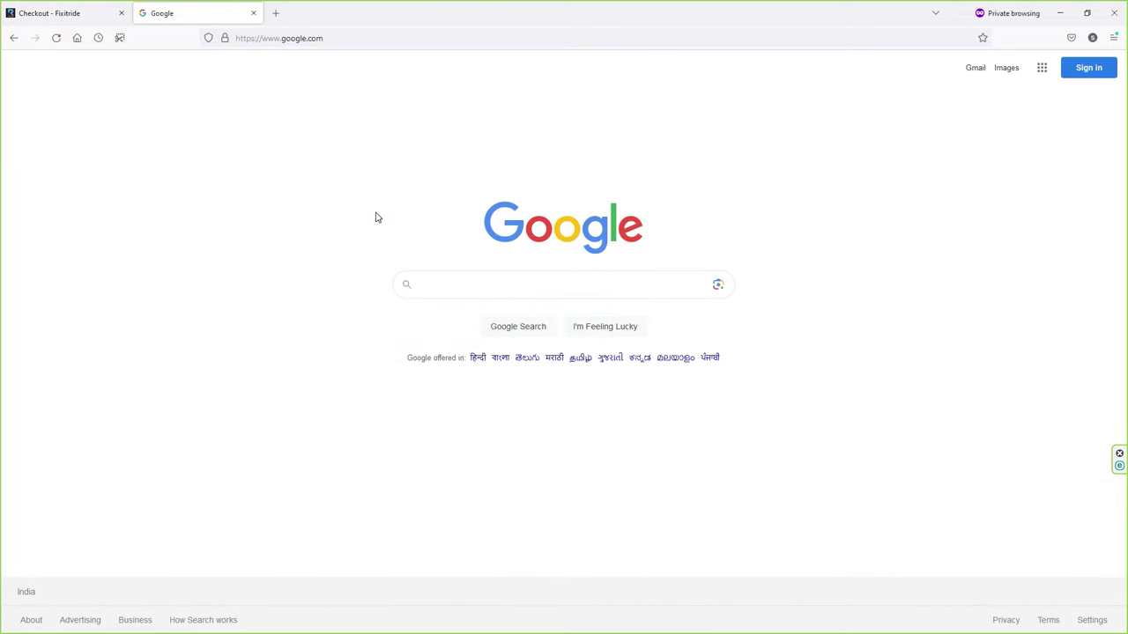
Search 'fake us address generator' and select the generated full name on fakexy
click(445, 281)
text(fake us)
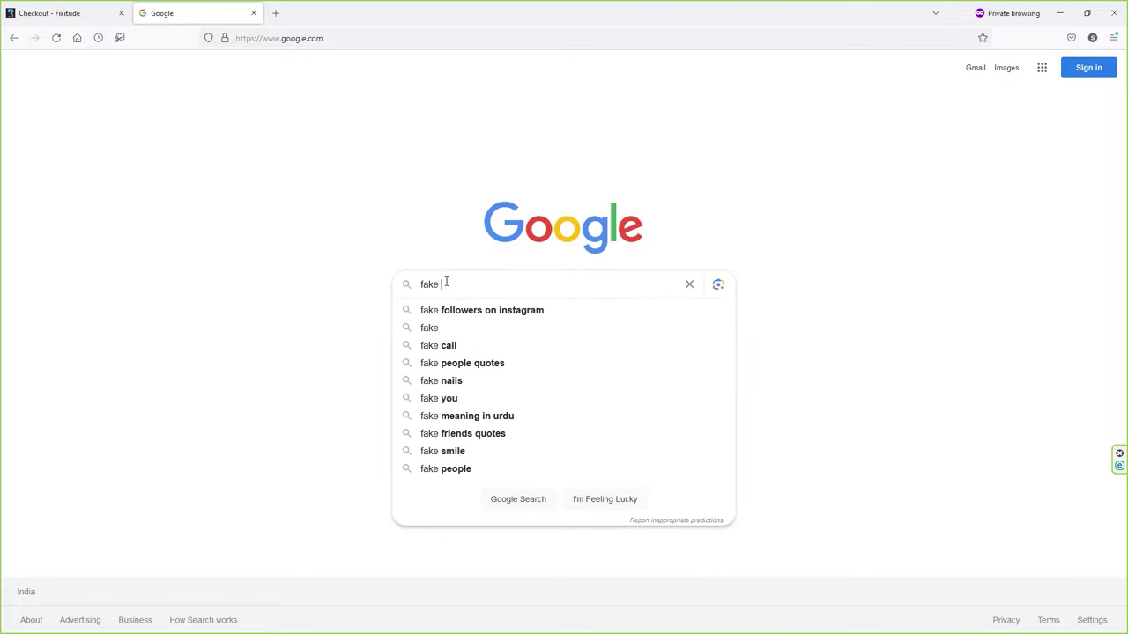
key(Down)
key(Down)
key(Return)
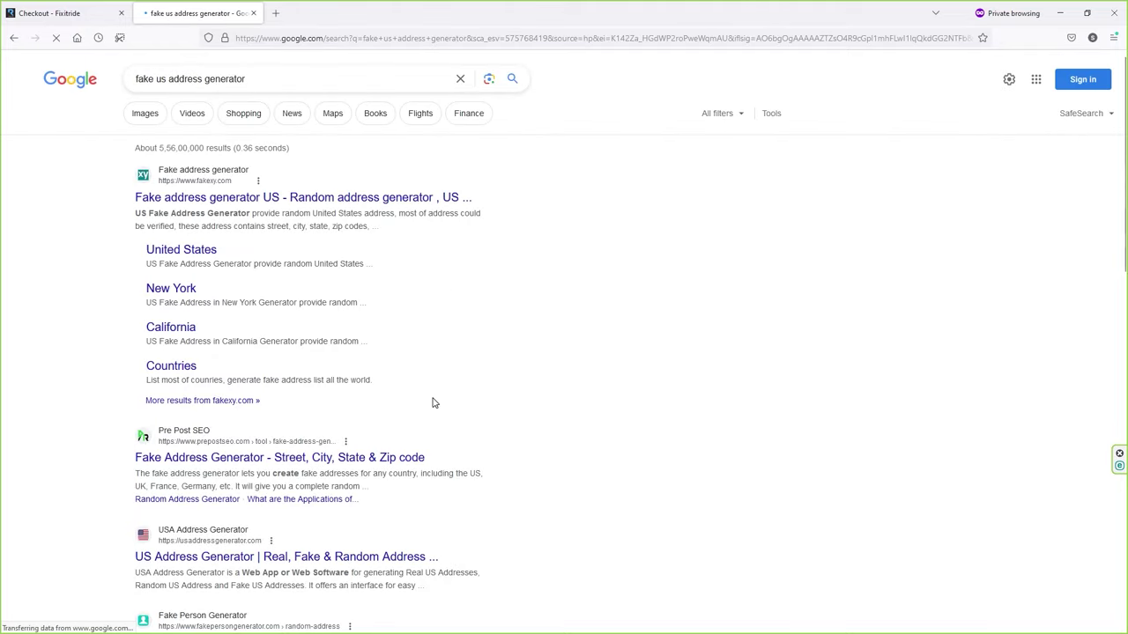
click(310, 199)
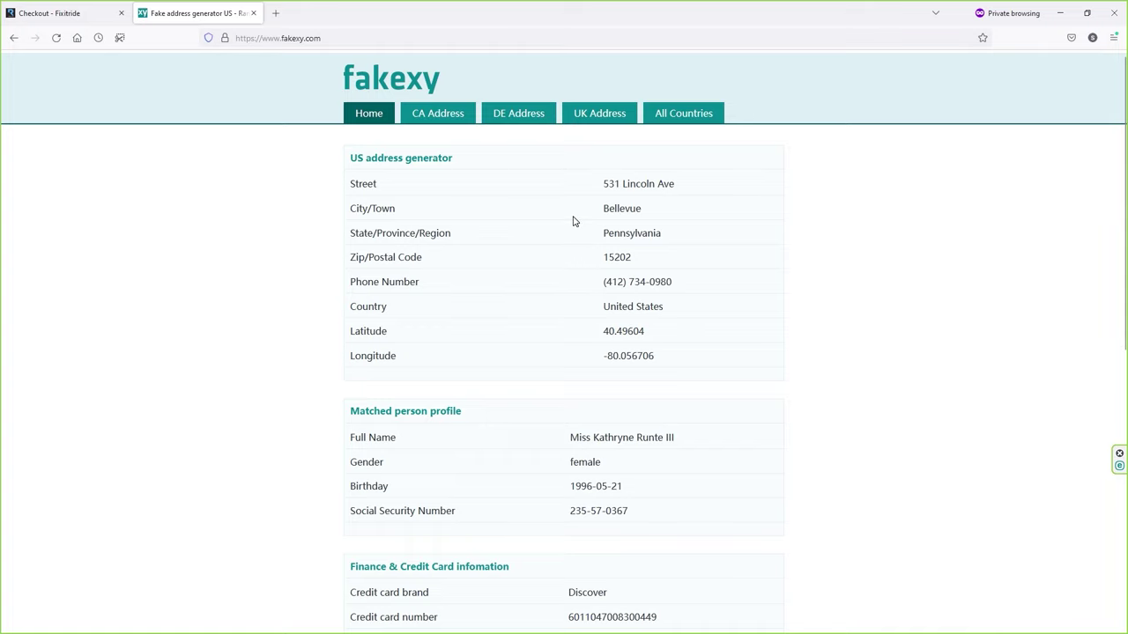
drag(571, 437, 680, 441)
key(ctrl+c)
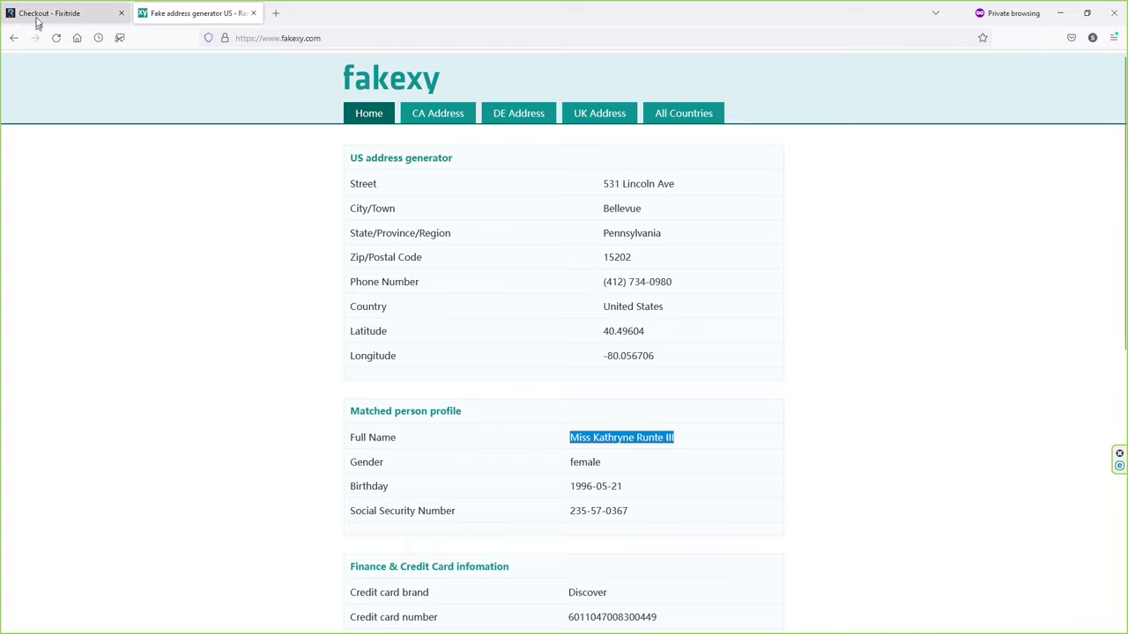
Split the generated full name across the checkout First name and Last name fields
click(39, 13)
click(288, 243)
key(ctrl+v)
drag(296, 238, 368, 238)
key(ctrl+x)
click(486, 234)
key(ctrl+v)
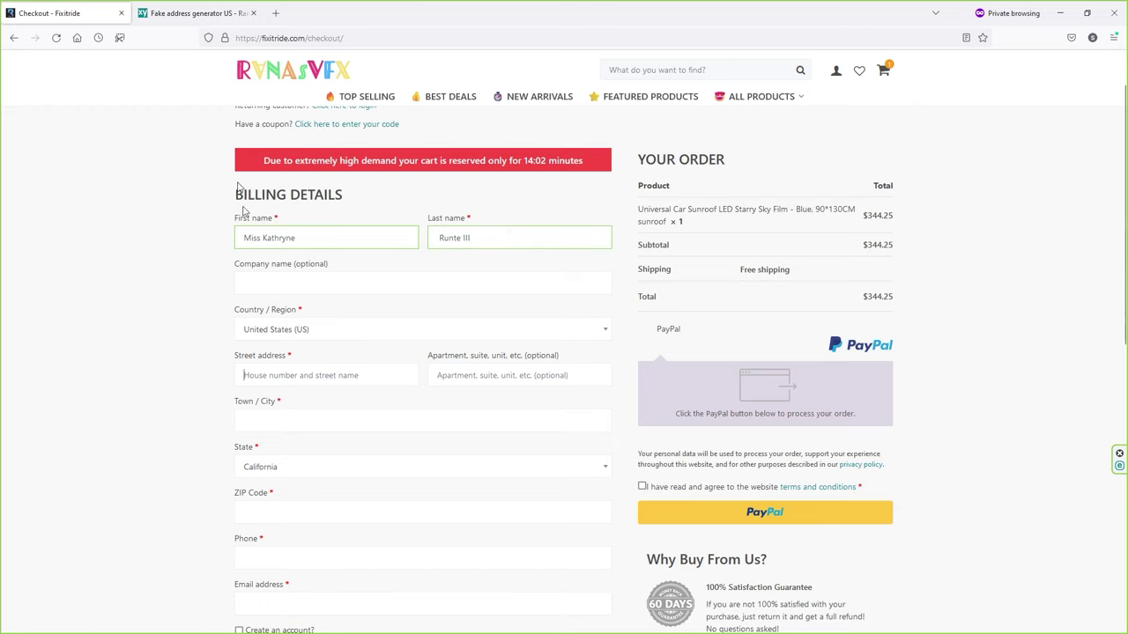
Copy fakexy's street address and city into the checkout Street address and Town / City fields
click(202, 13)
drag(603, 184, 674, 190)
key(ctrl+c)
key(ctrl+Tab)
key(ctrl+v)
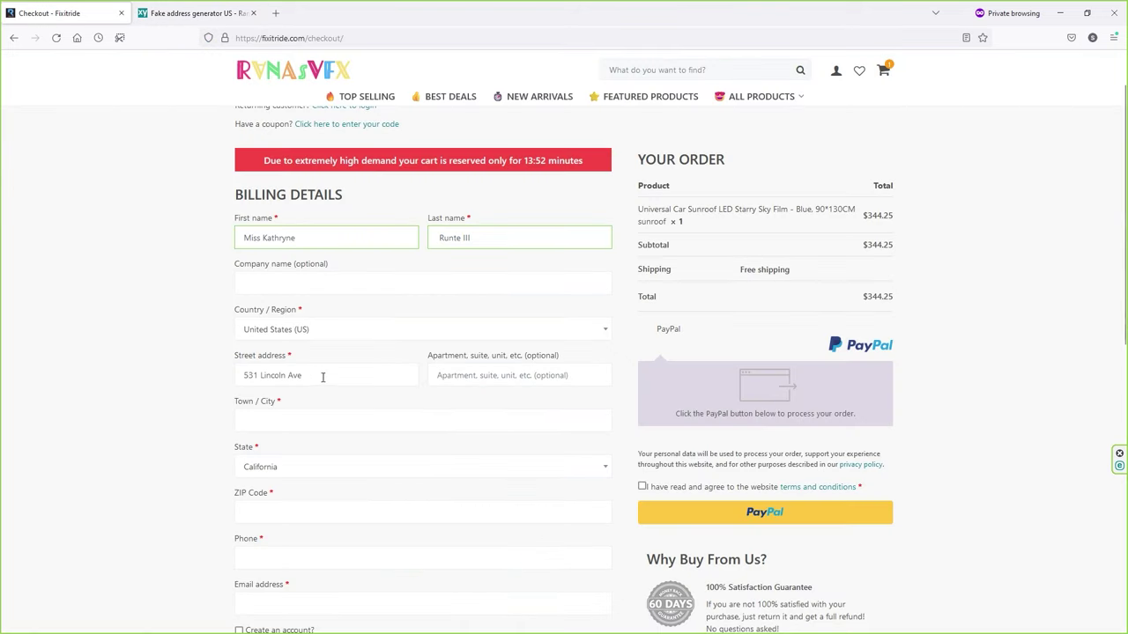
key(ctrl+Tab)
drag(603, 209, 642, 214)
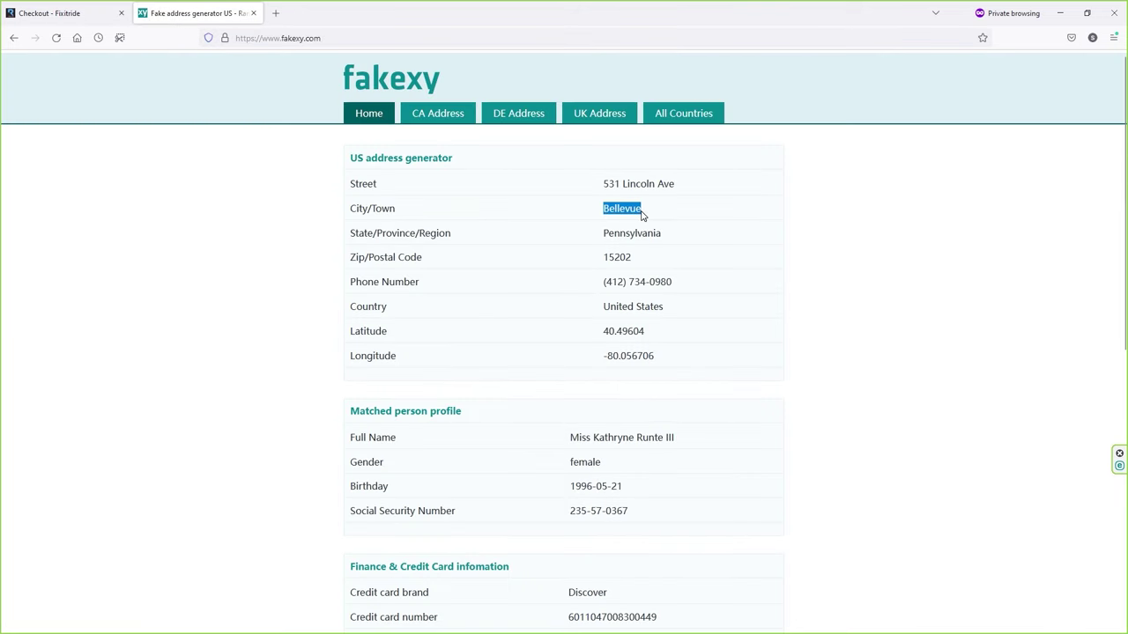
key(ctrl+c)
click(111, 5)
click(256, 421)
key(ctrl+v)
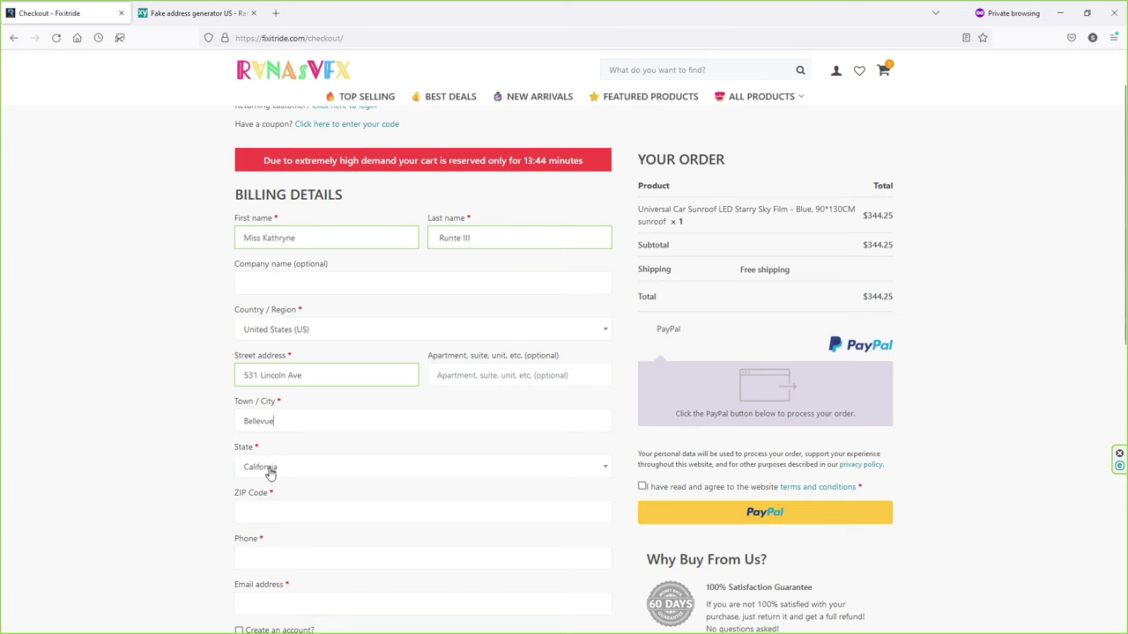
Set the checkout State to fakexy's generated state
double_click(604, 233)
key(ctrl+c)
click(65, 11)
key(ctrl+v)
click(282, 520)
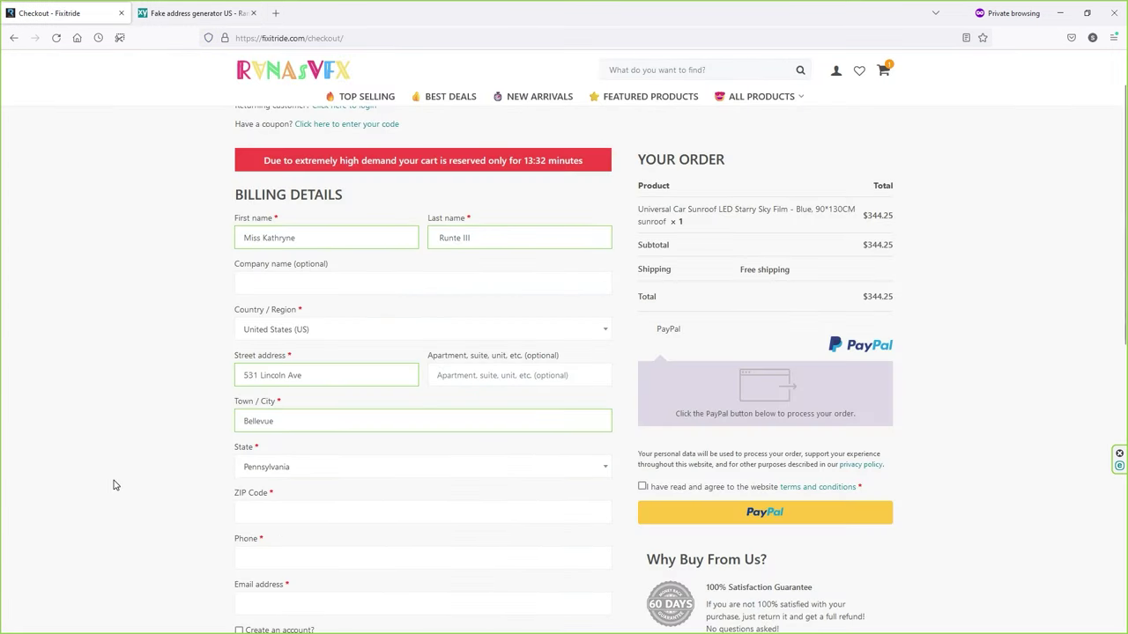
scroll(271, 386, down, 2)
Copy fakexy's ZIP code and phone number into the checkout ZIP Code and Phone fields
click(274, 393)
key(ctrl+Tab)
double_click(617, 257)
key(ctrl+c)
key(ctrl+shift+Tab)
key(ctrl+v)
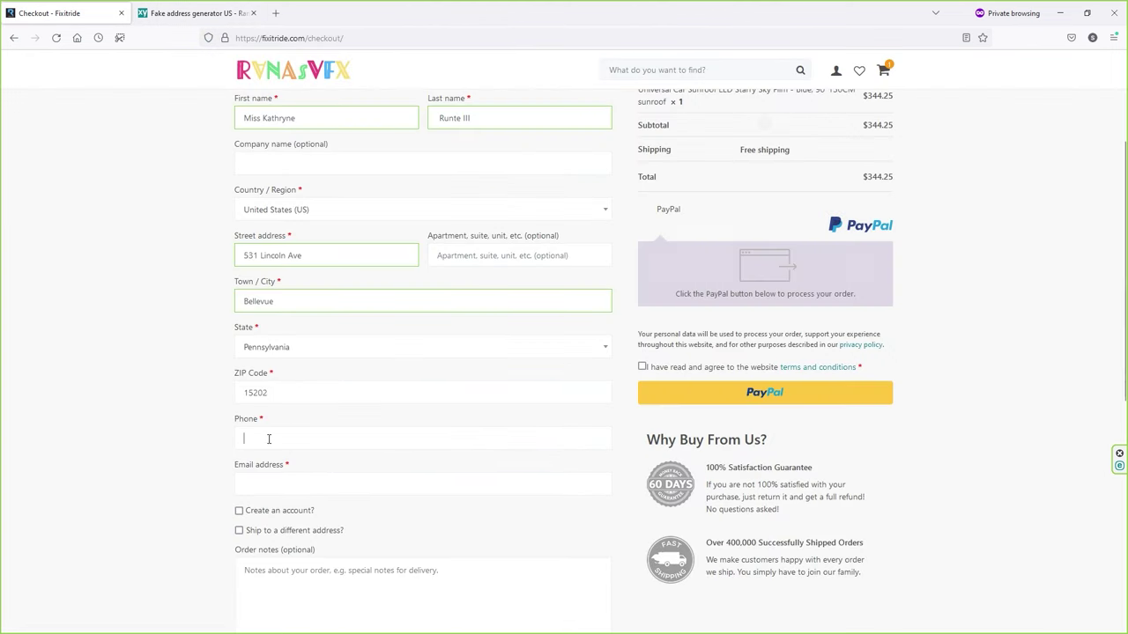
key(ctrl+Tab)
drag(603, 282, 678, 295)
key(ctrl+c)
click(80, 12)
click(284, 445)
key(ctrl+v)
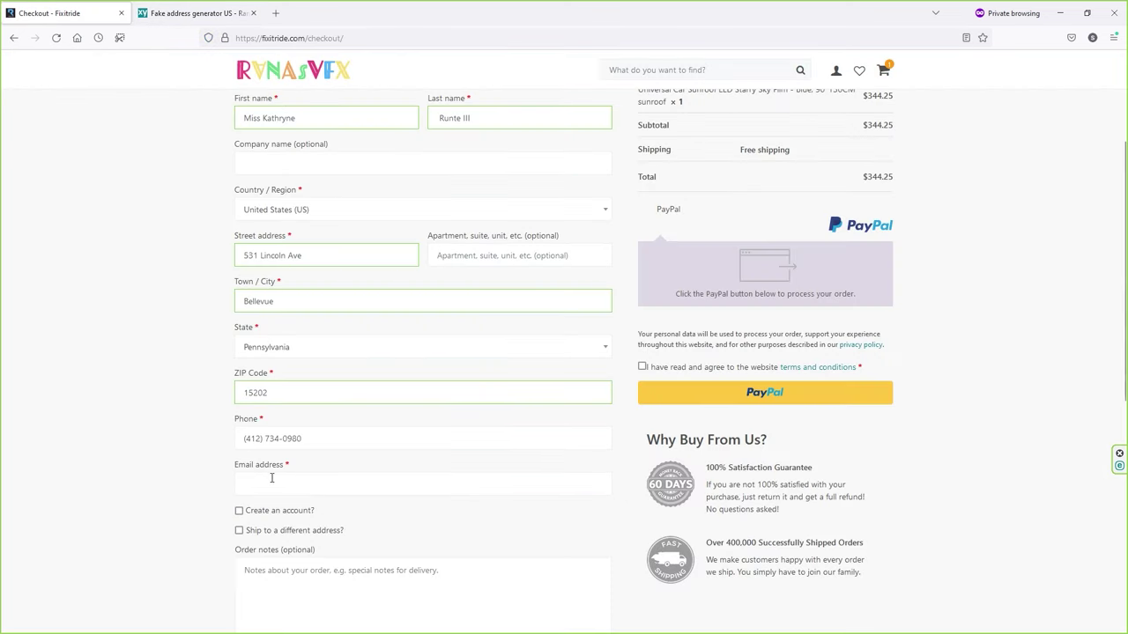
click(269, 483)
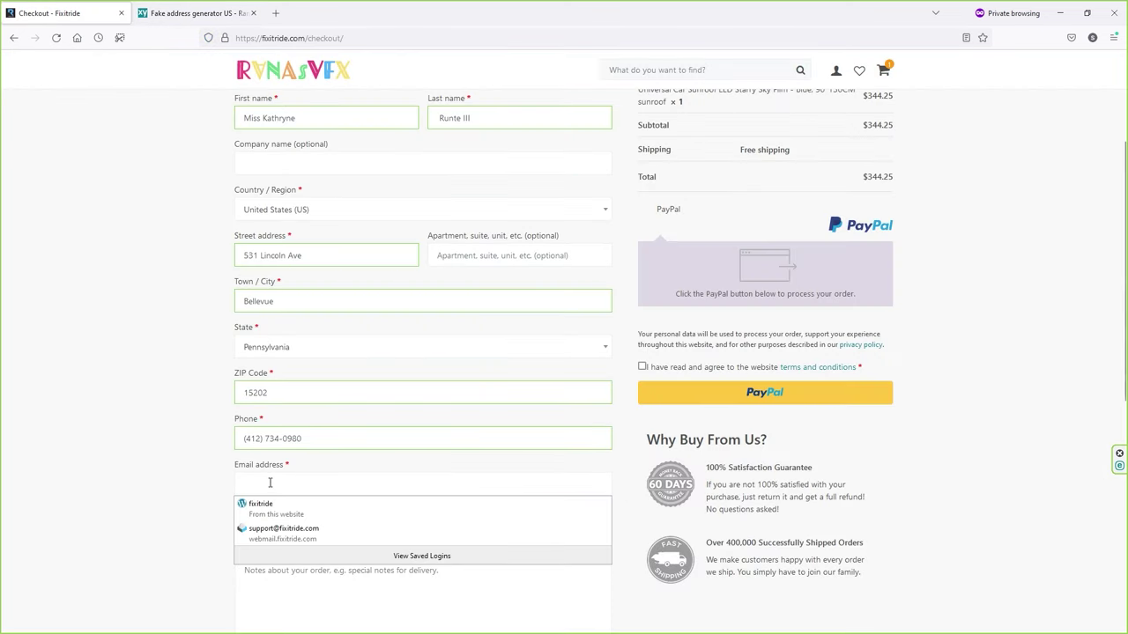
click(278, 15)
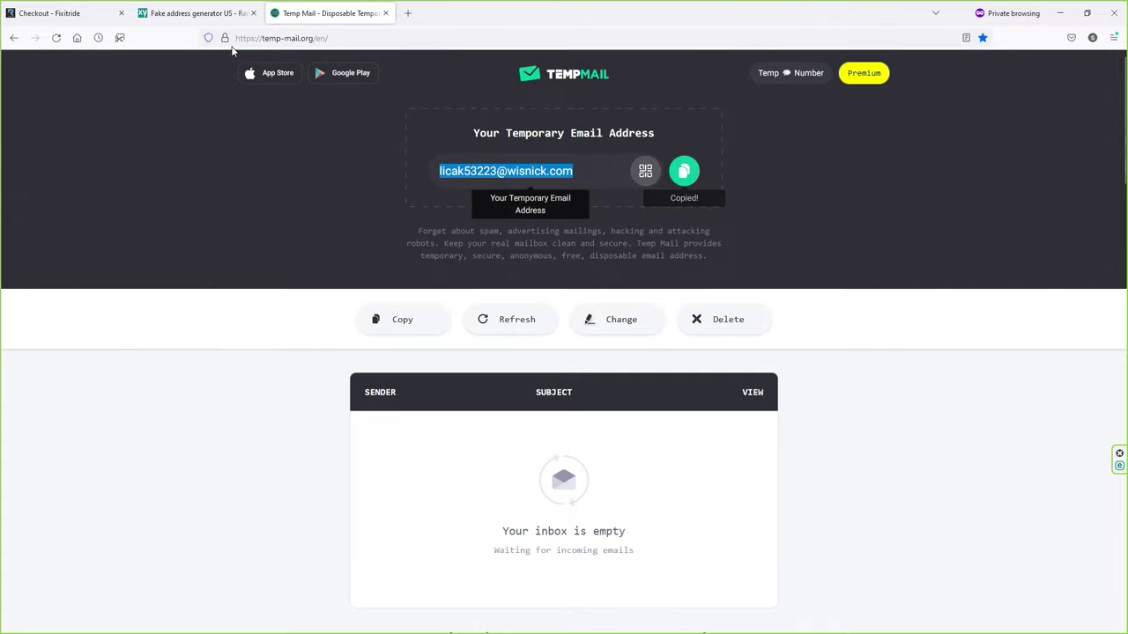
Paste the temporary email and create an account with a generated password
click(70, 9)
key(ctrl+v)
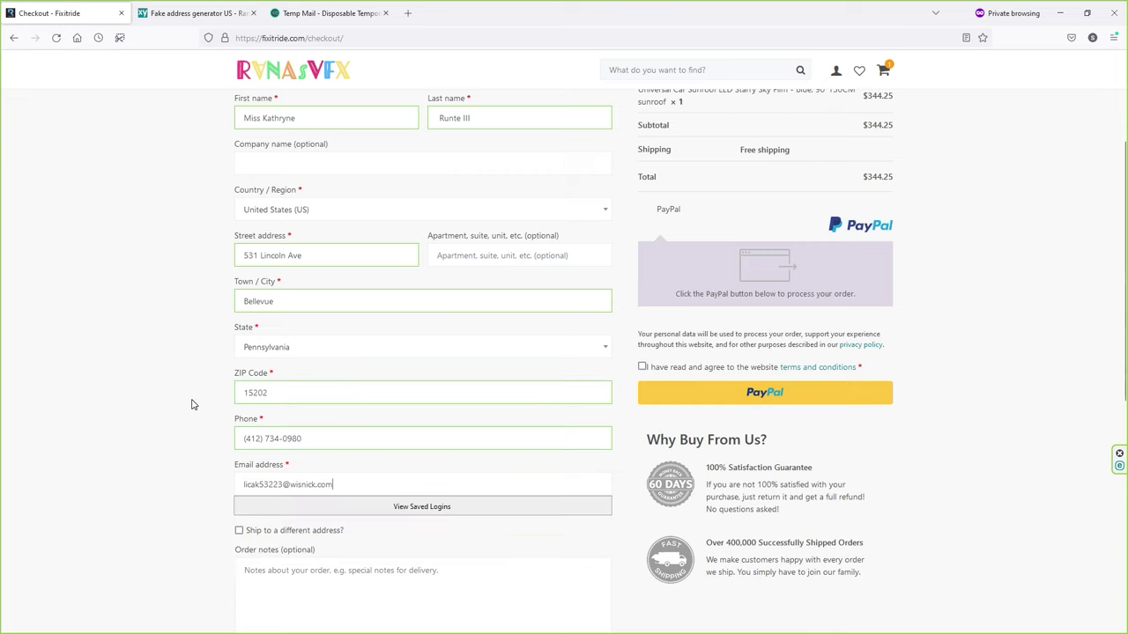
scroll(191, 403, down, 1)
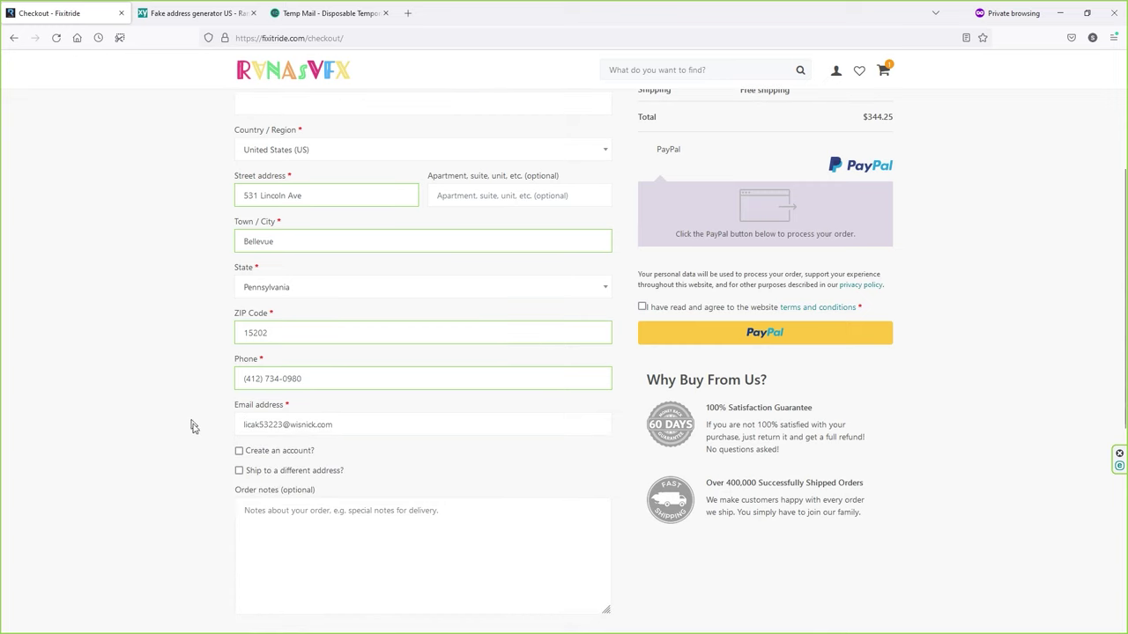
click(238, 452)
click(290, 491)
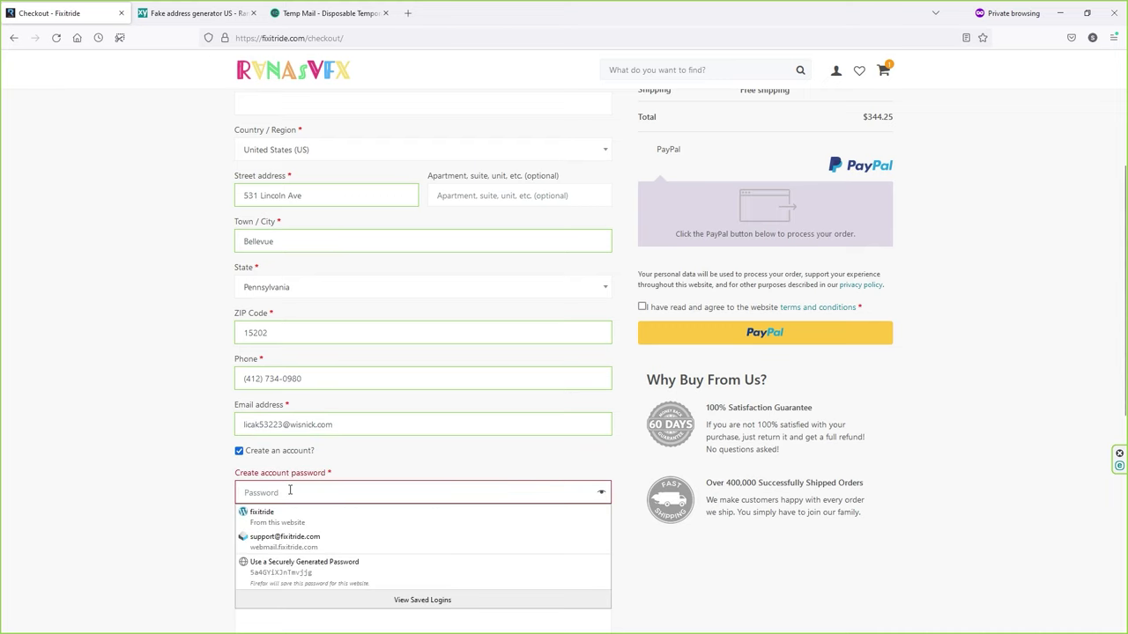
click(262, 516)
Accept the terms and conditions on the checkout form
scroll(173, 467, down, 3)
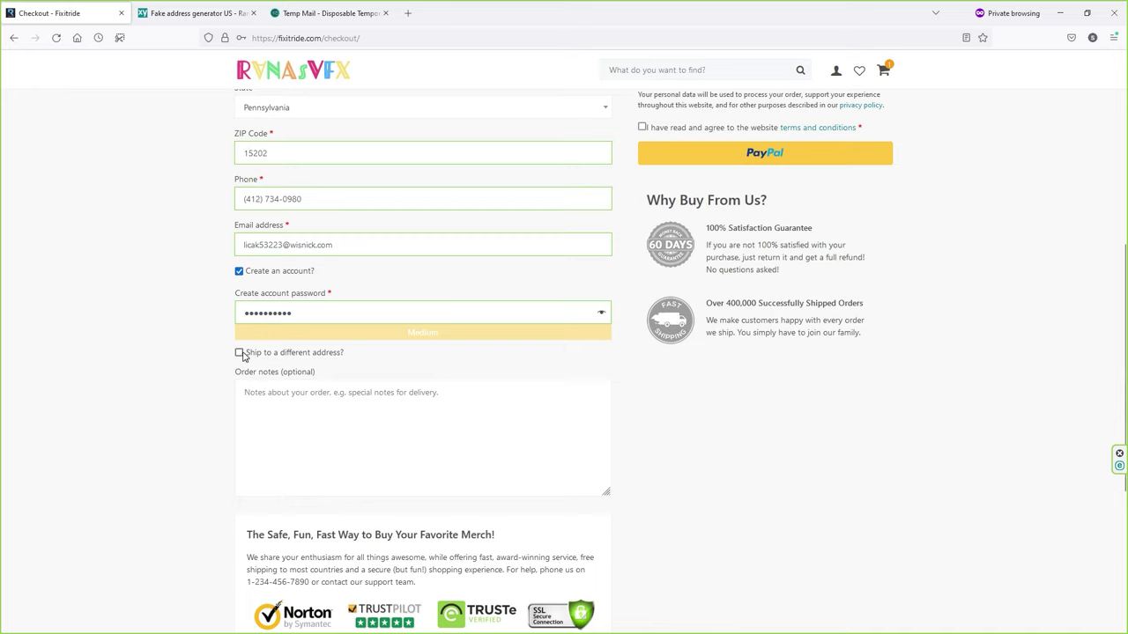
scroll(241, 357, up, 5)
scroll(291, 518, down, 1)
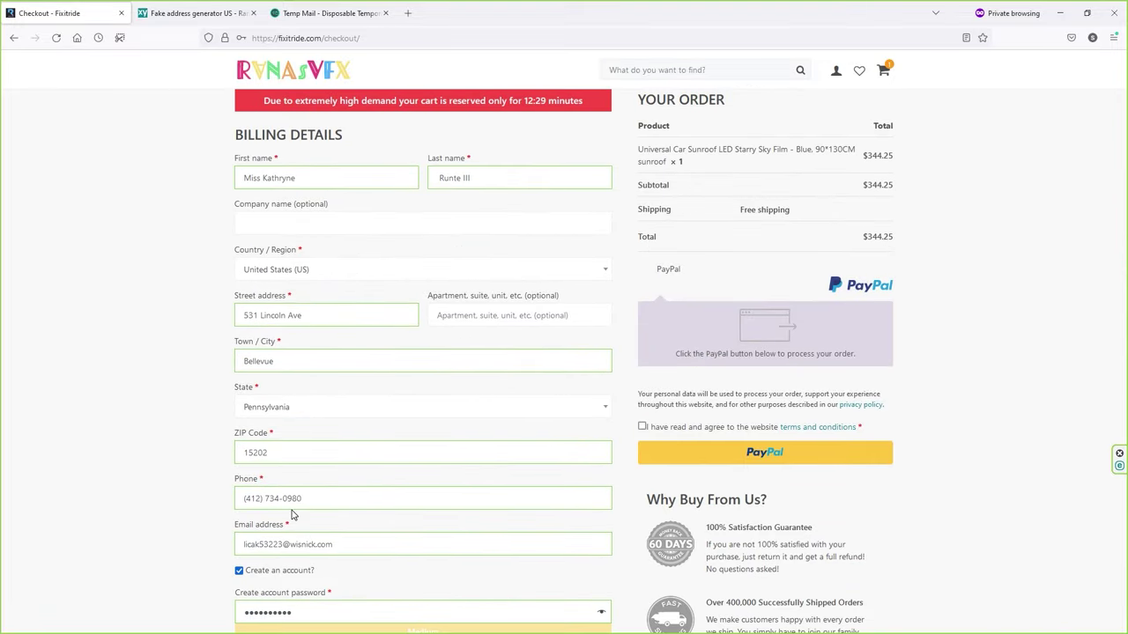
scroll(292, 515, down, 3)
click(642, 186)
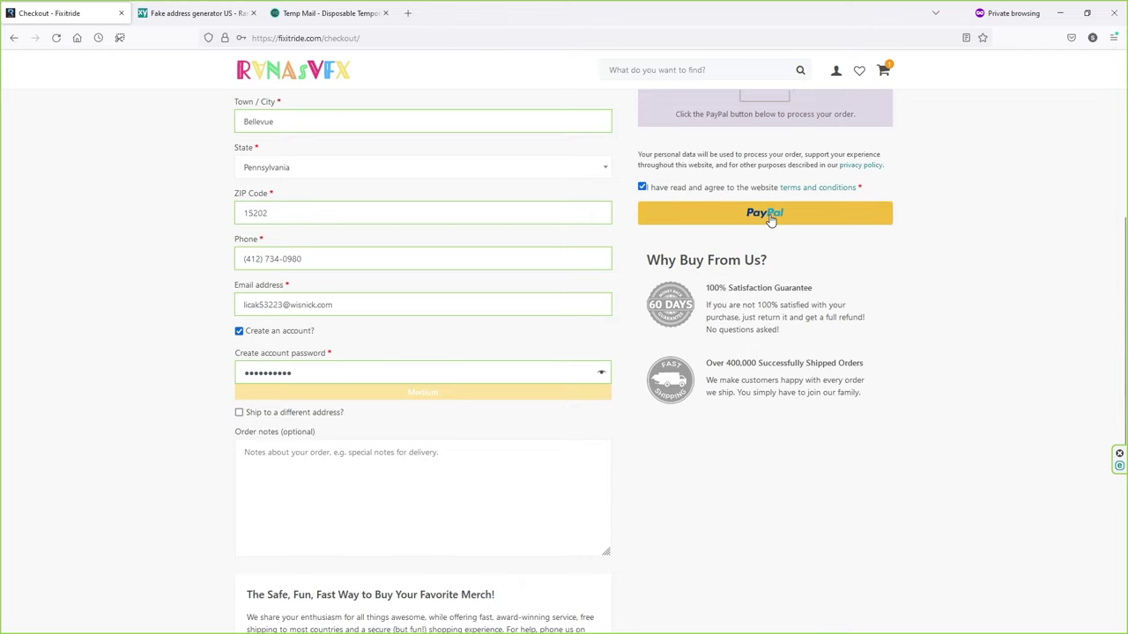
Launch the PayPal checkout popup, then log in to developer.paypal.com in a new private tab
click(766, 215)
click(546, 324)
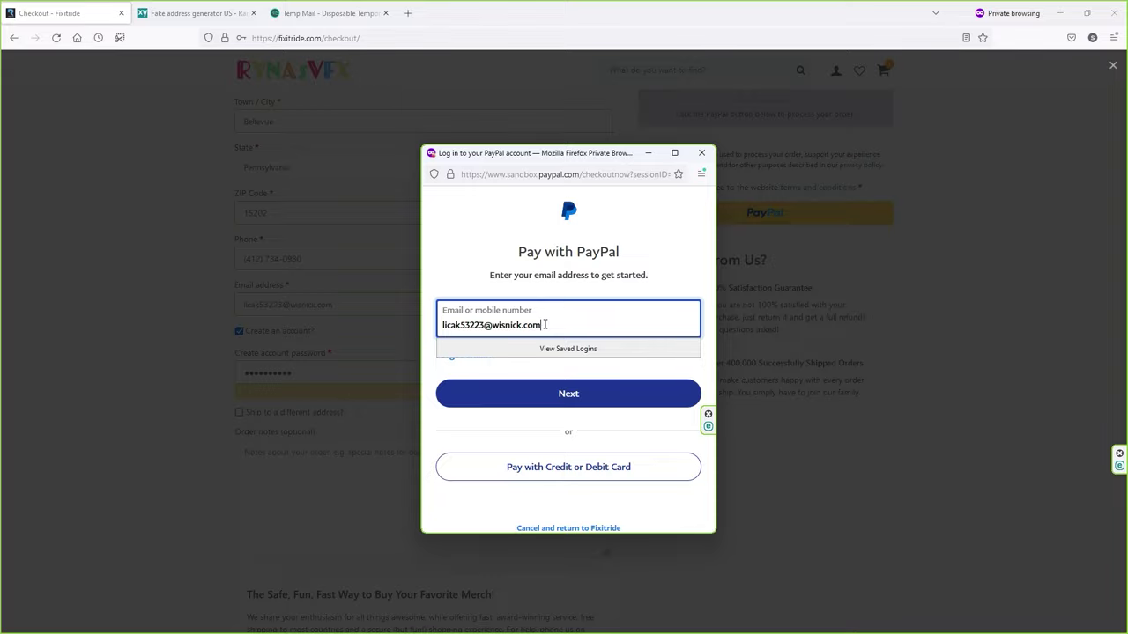
key(ctrl+t)
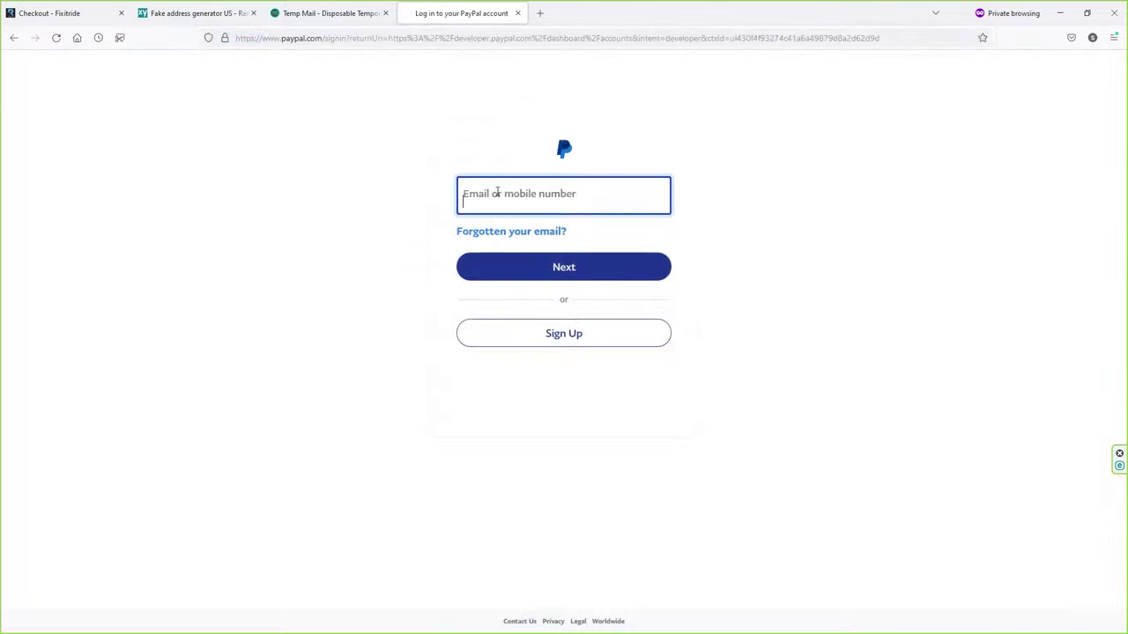
click(502, 189)
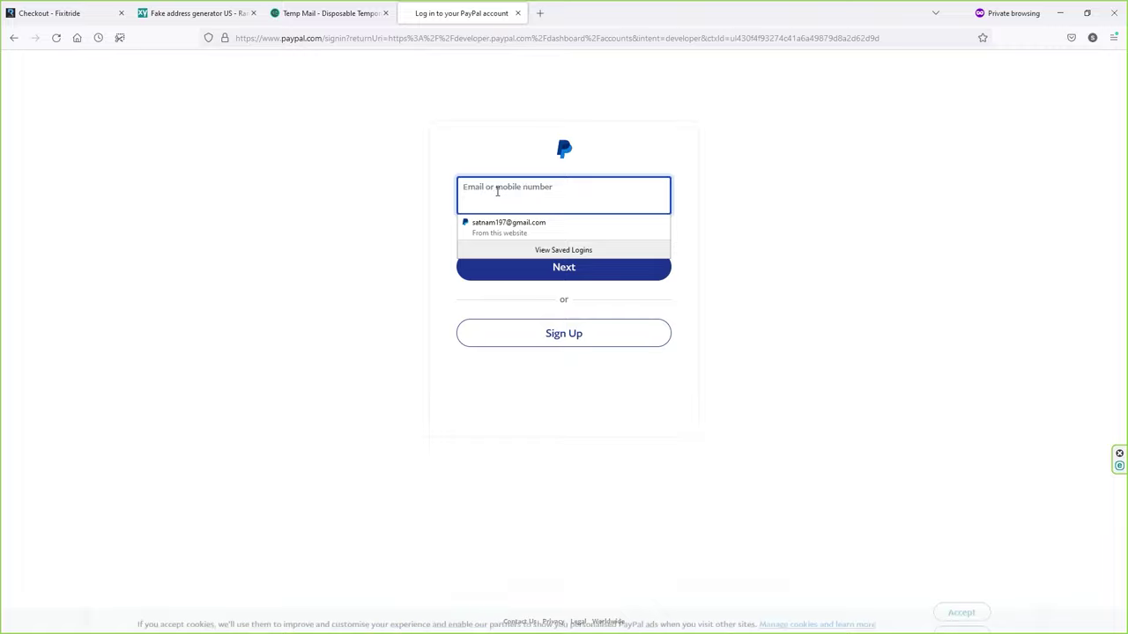
click(493, 223)
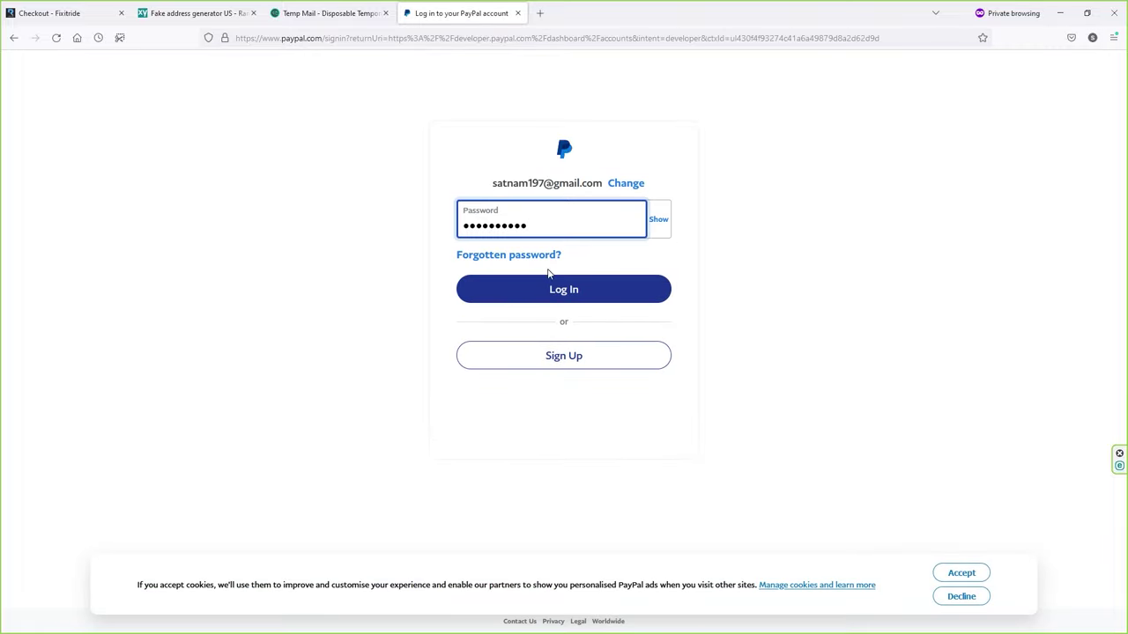
click(551, 293)
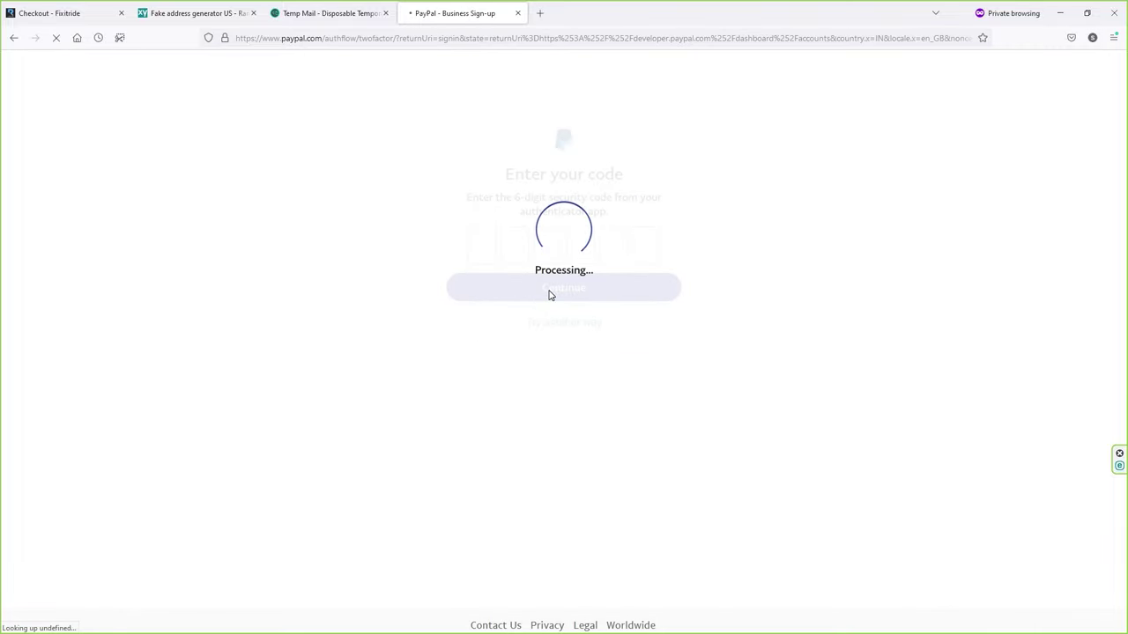
click(549, 291)
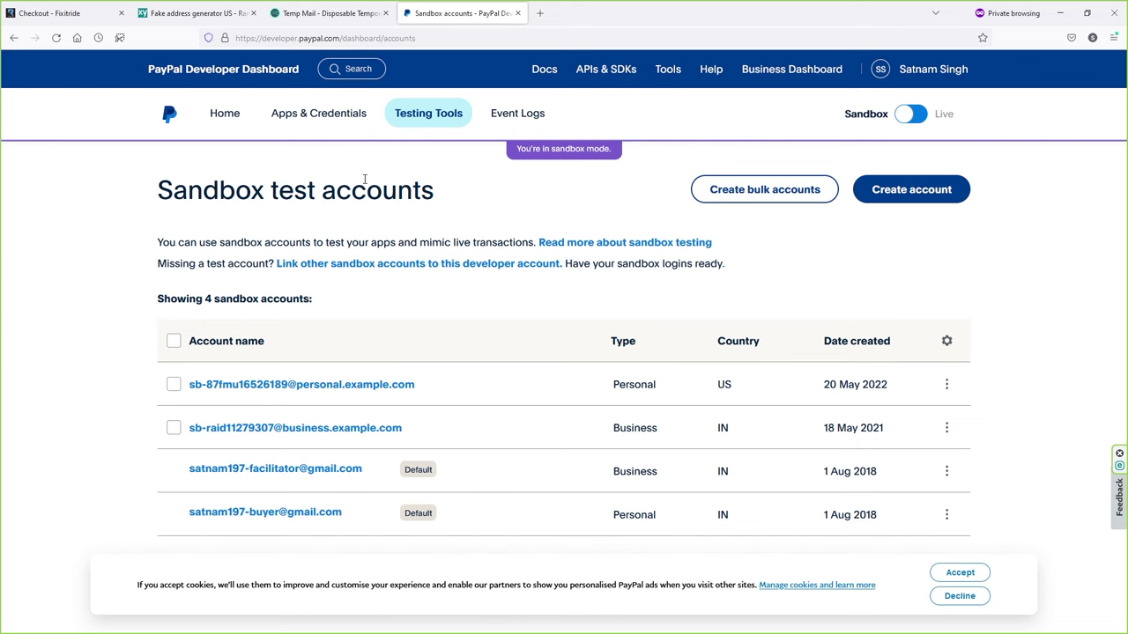
Open the US personal sandbox test account's details from the Sandbox accounts list
click(224, 113)
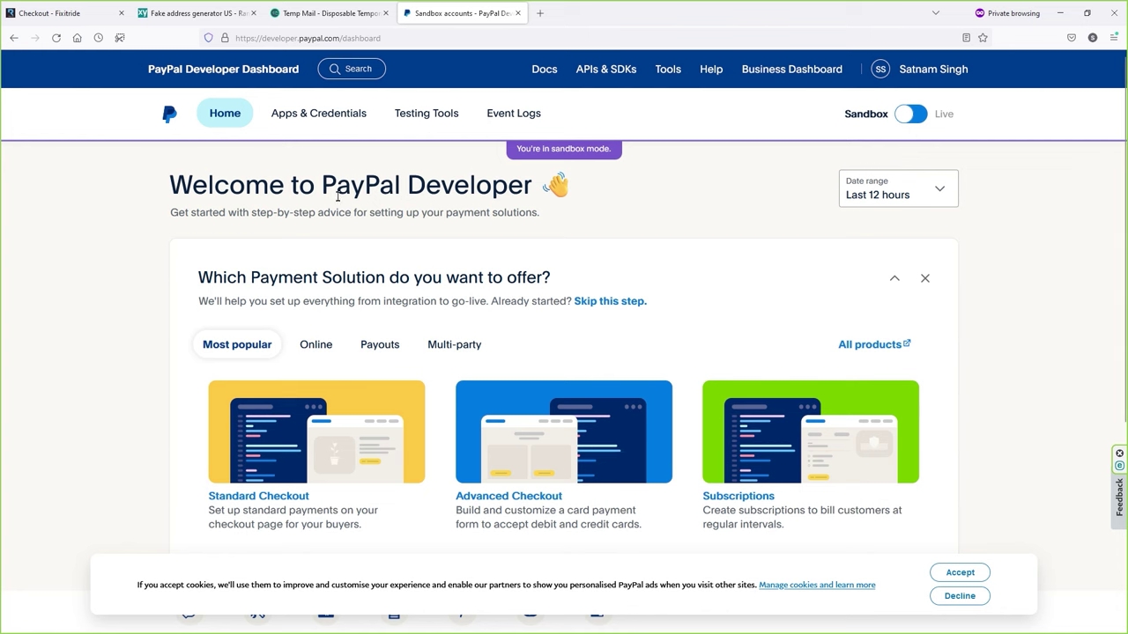
scroll(338, 203, down, 3)
click(256, 352)
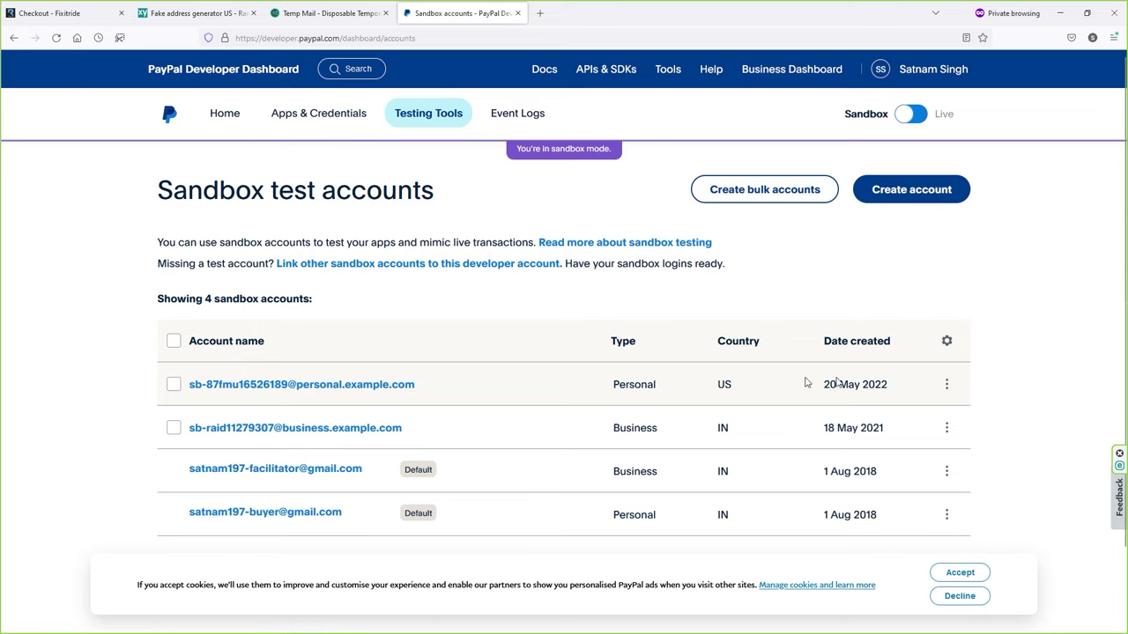
click(947, 387)
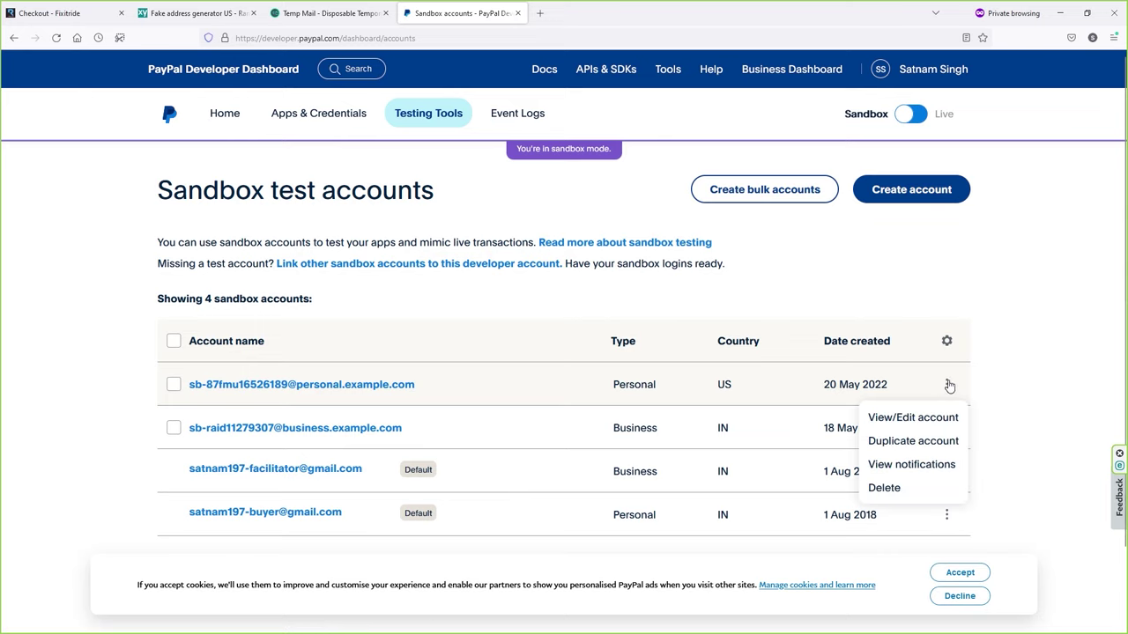
click(916, 418)
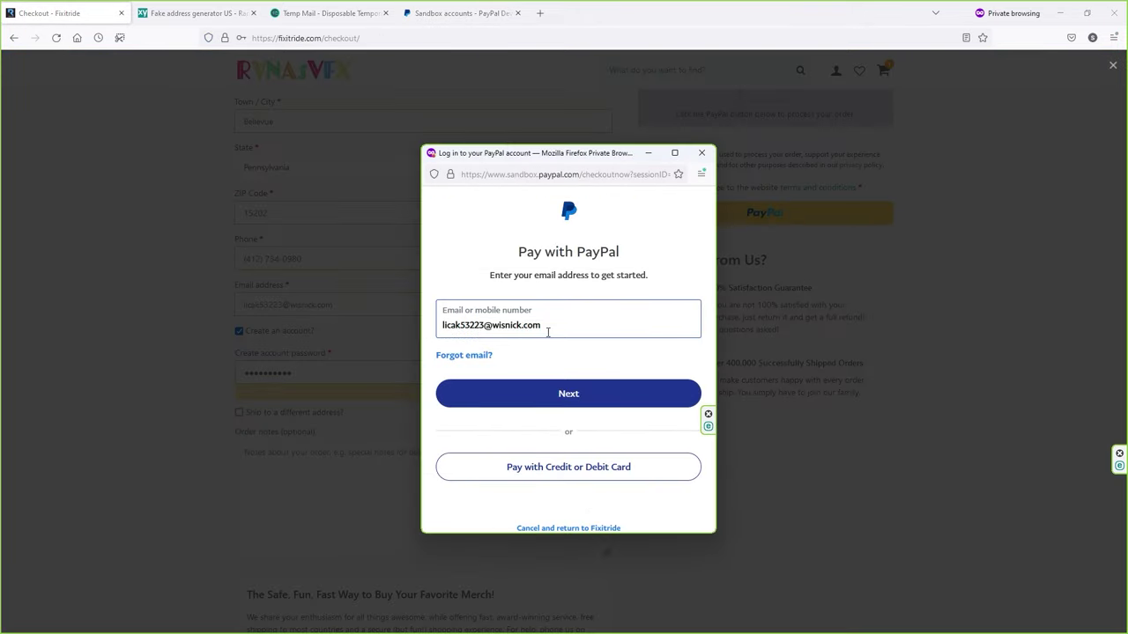
Close the PayPal popup and apply coupon fixit20, dropping the total to $275.40
click(701, 153)
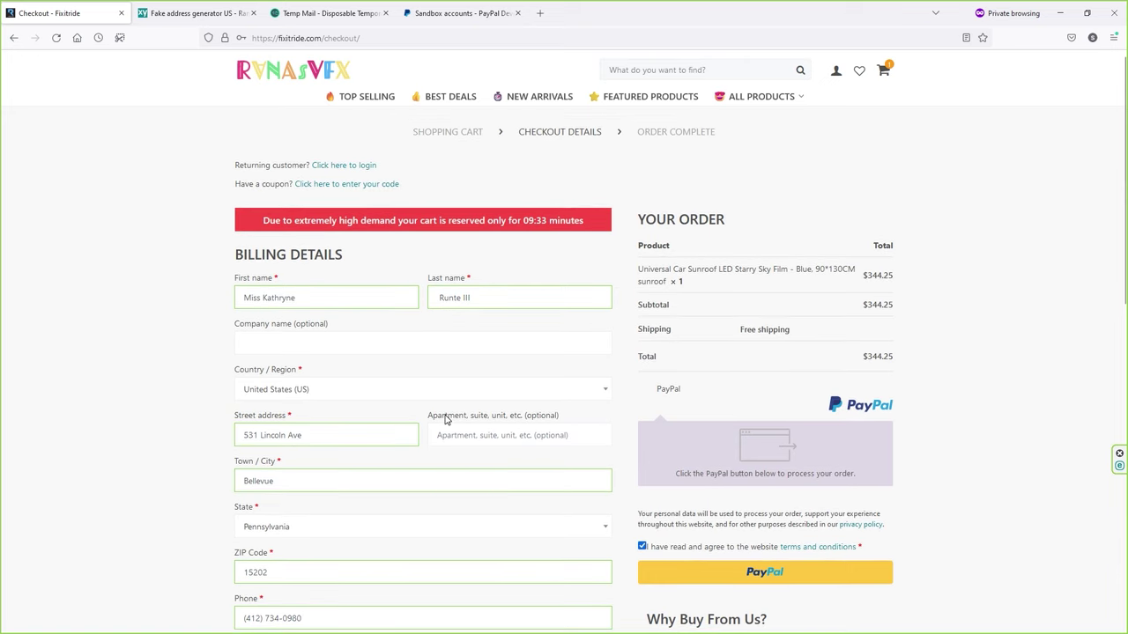
click(336, 190)
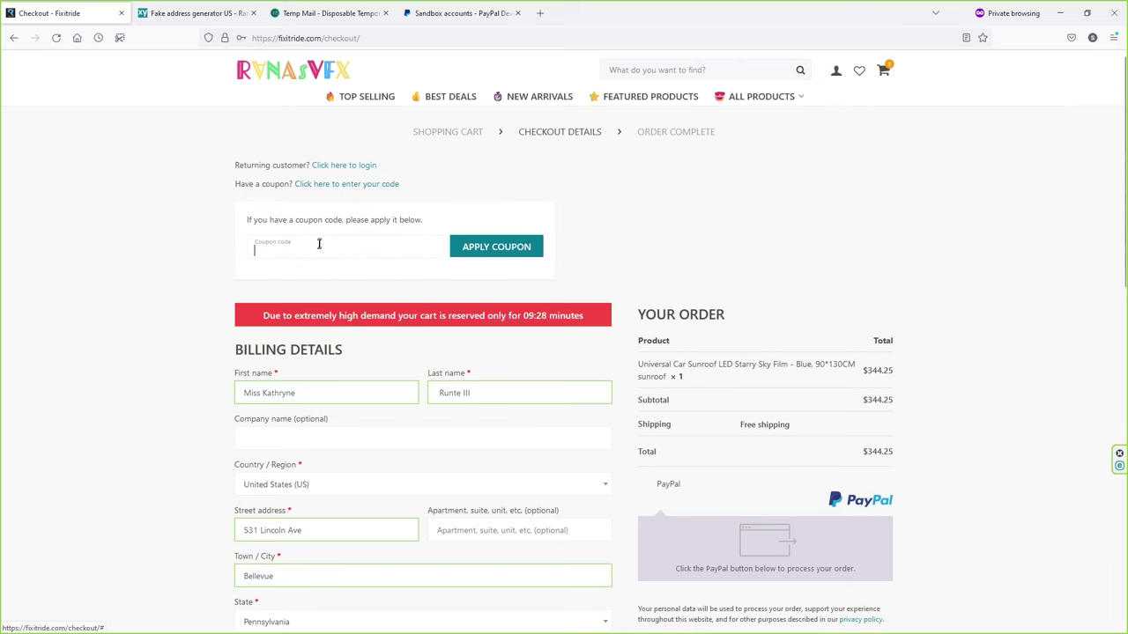
click(314, 248)
text(fixit20)
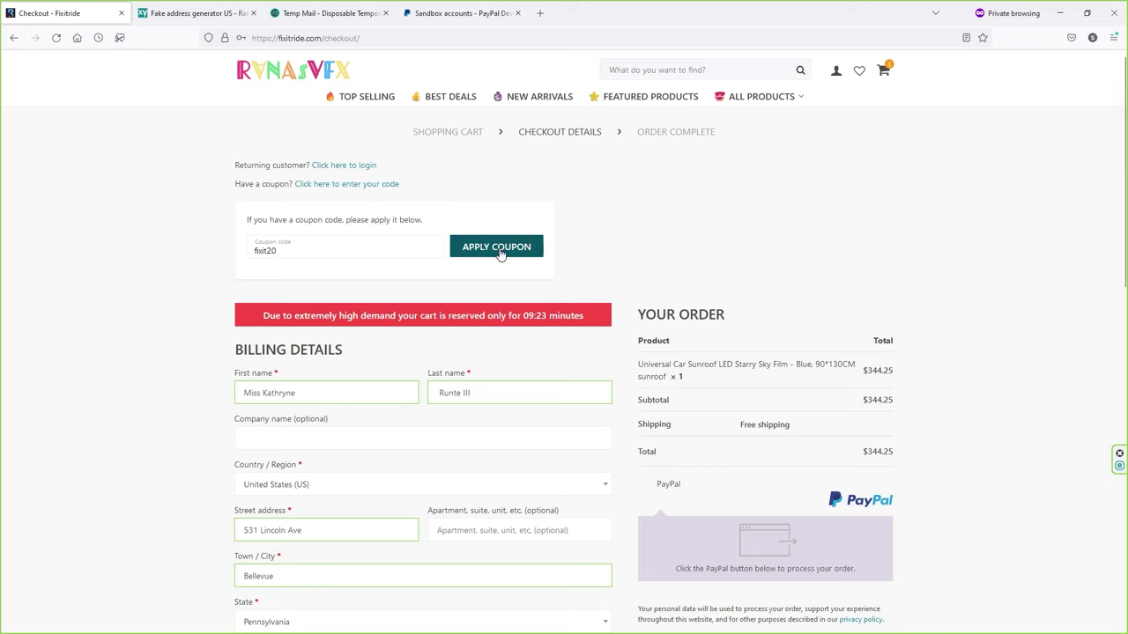
click(498, 254)
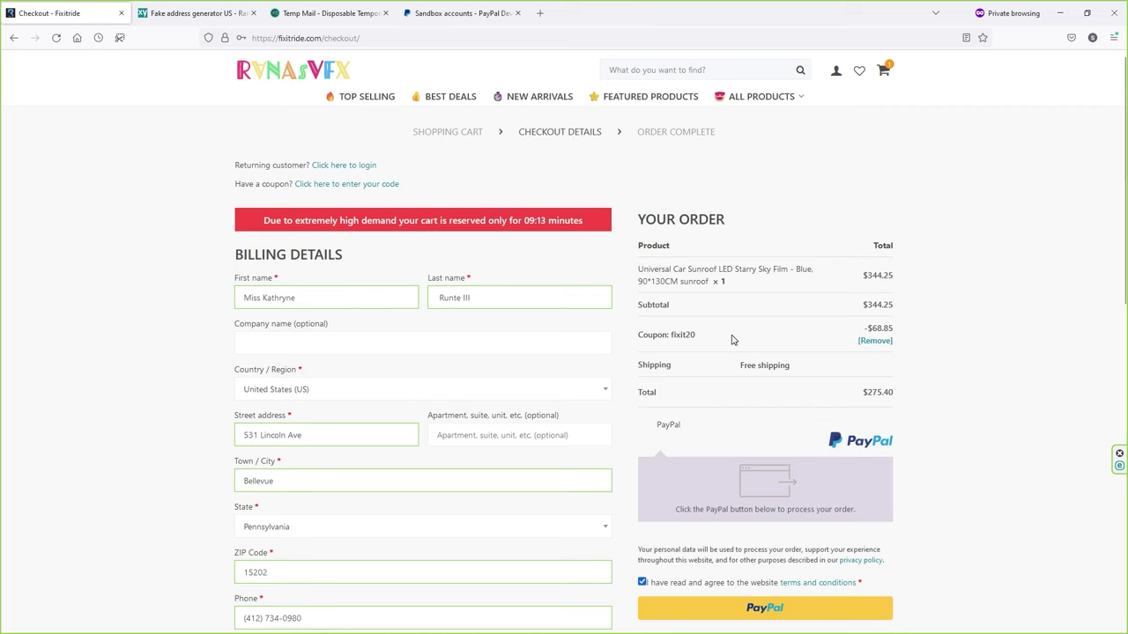
scroll(732, 335, down, 2)
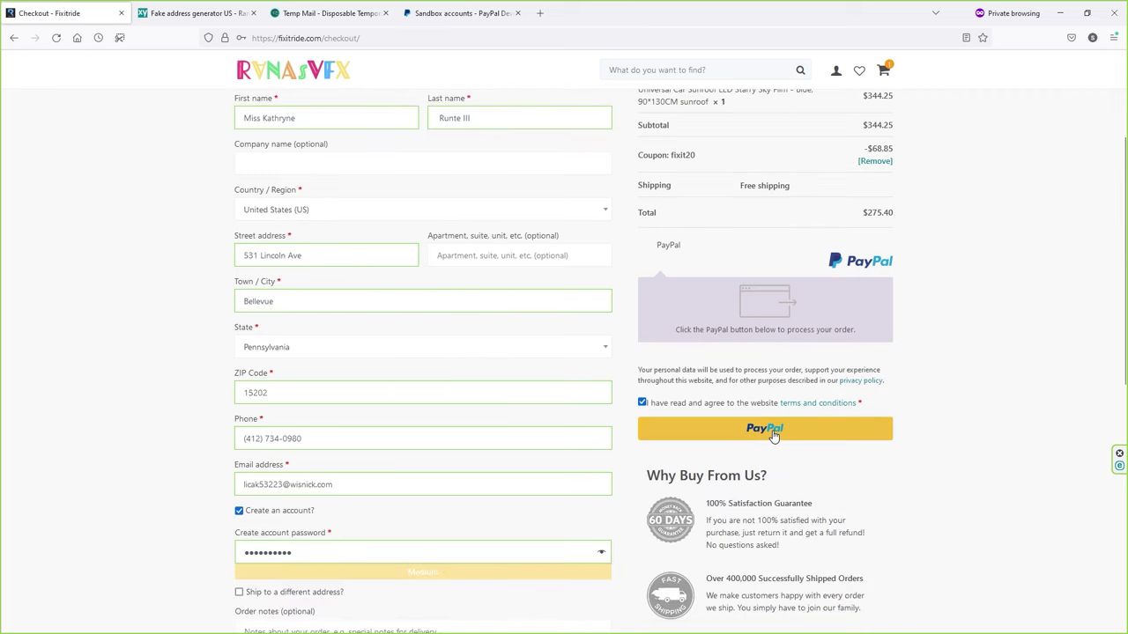
Log in to PayPal Sandbox Checkout as the sandbox buyer using the copied account password
click(772, 435)
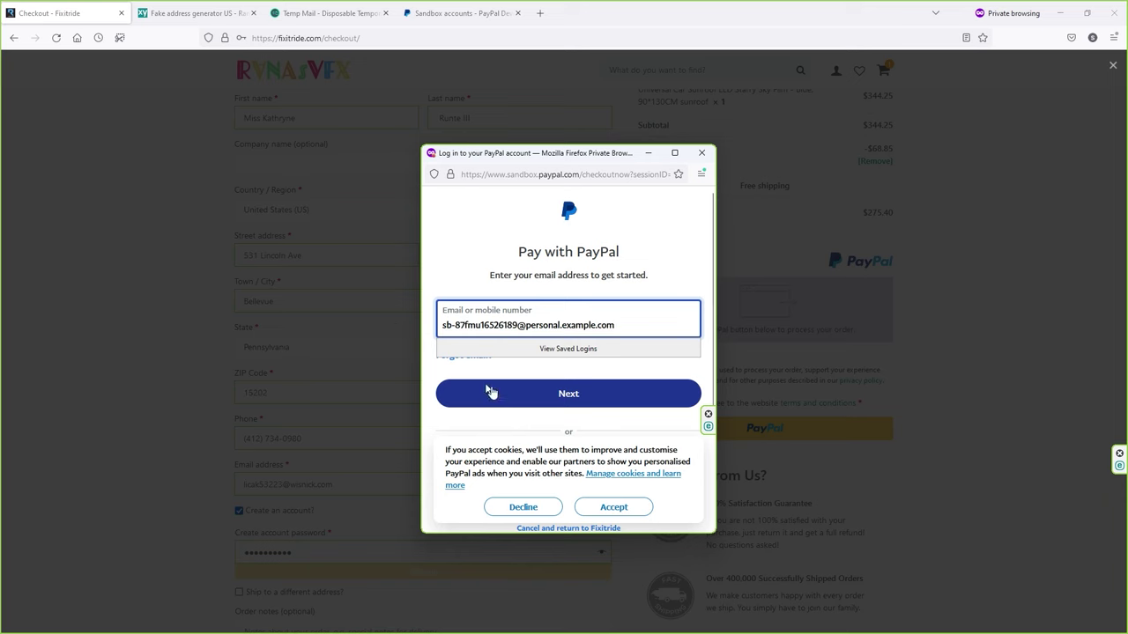
click(539, 397)
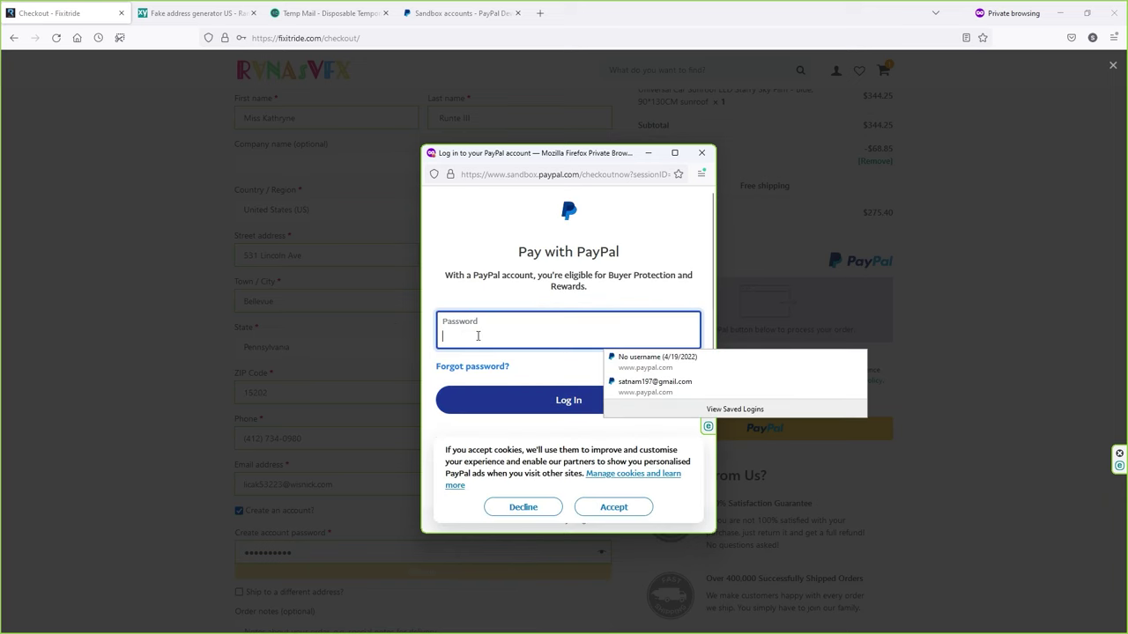
click(451, 14)
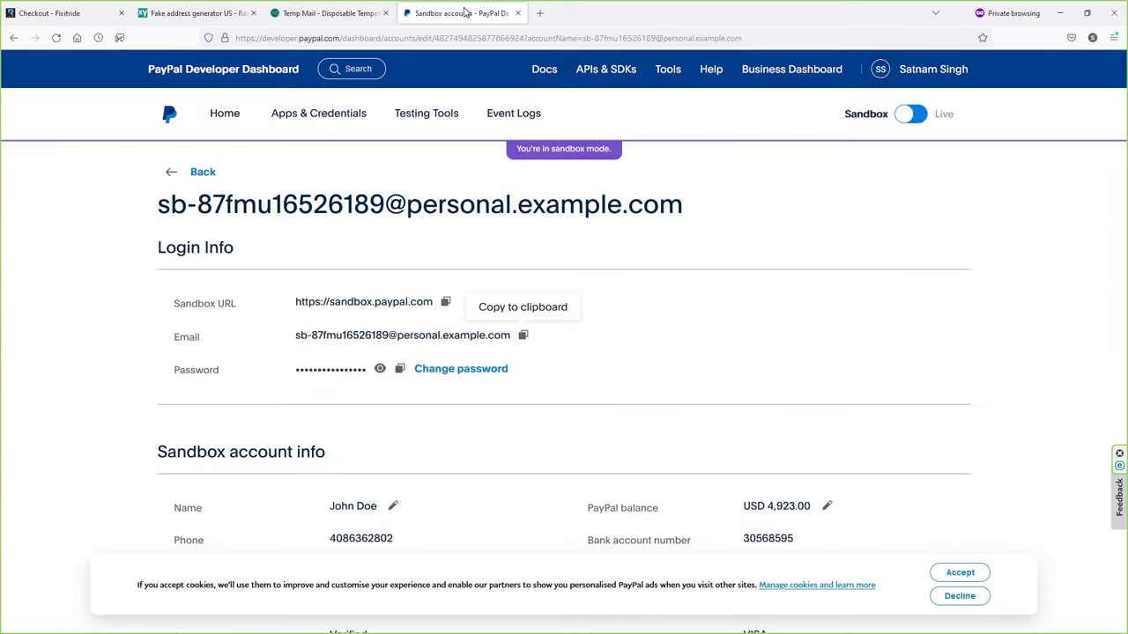
click(400, 370)
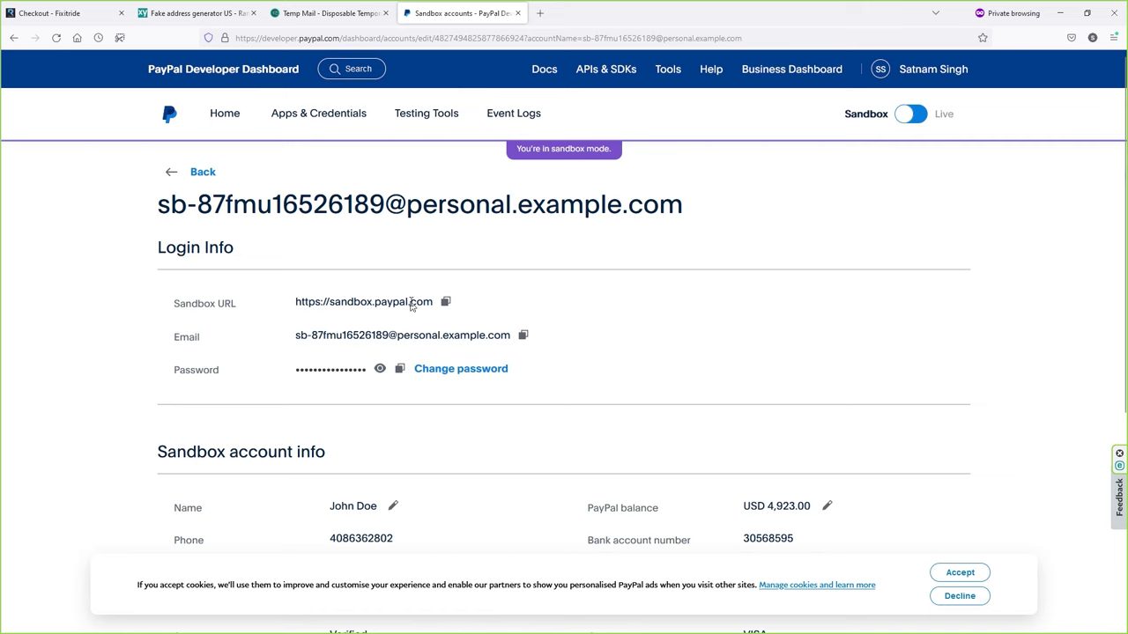
click(399, 370)
click(60, 18)
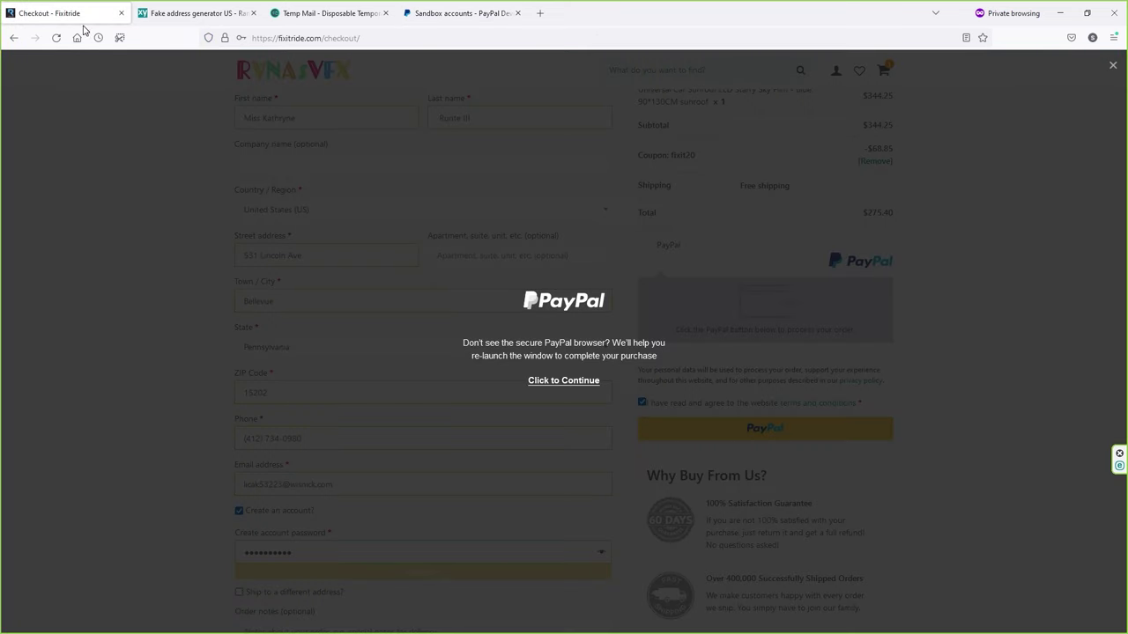
key(ctrl+v)
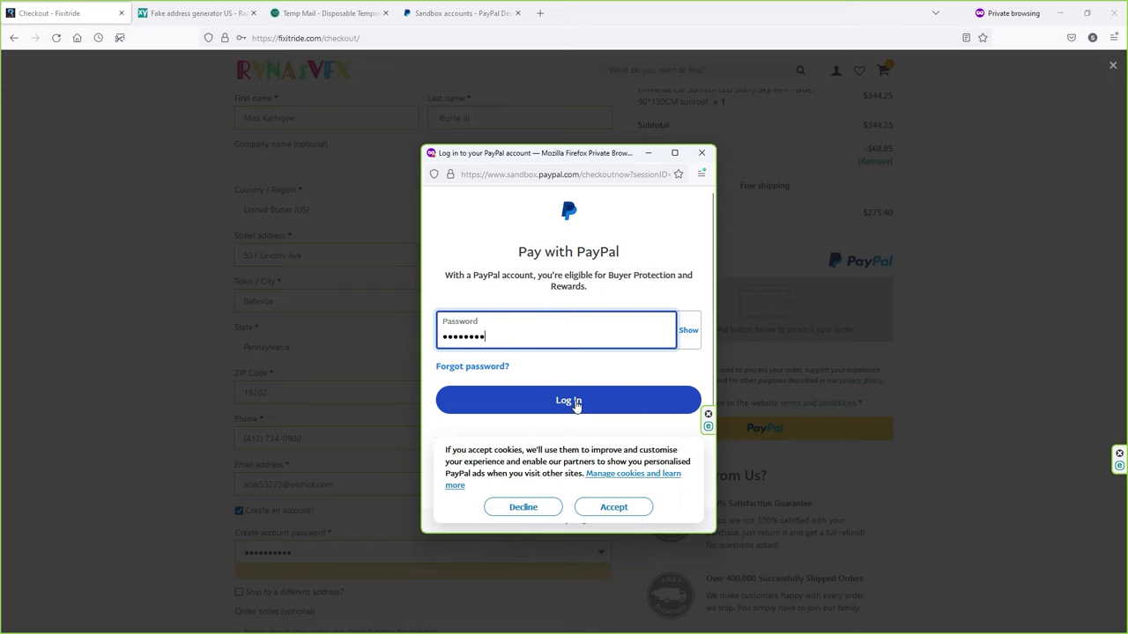
click(571, 401)
Accept the PayPal cookie notice and complete the $275.40 purchase
click(532, 511)
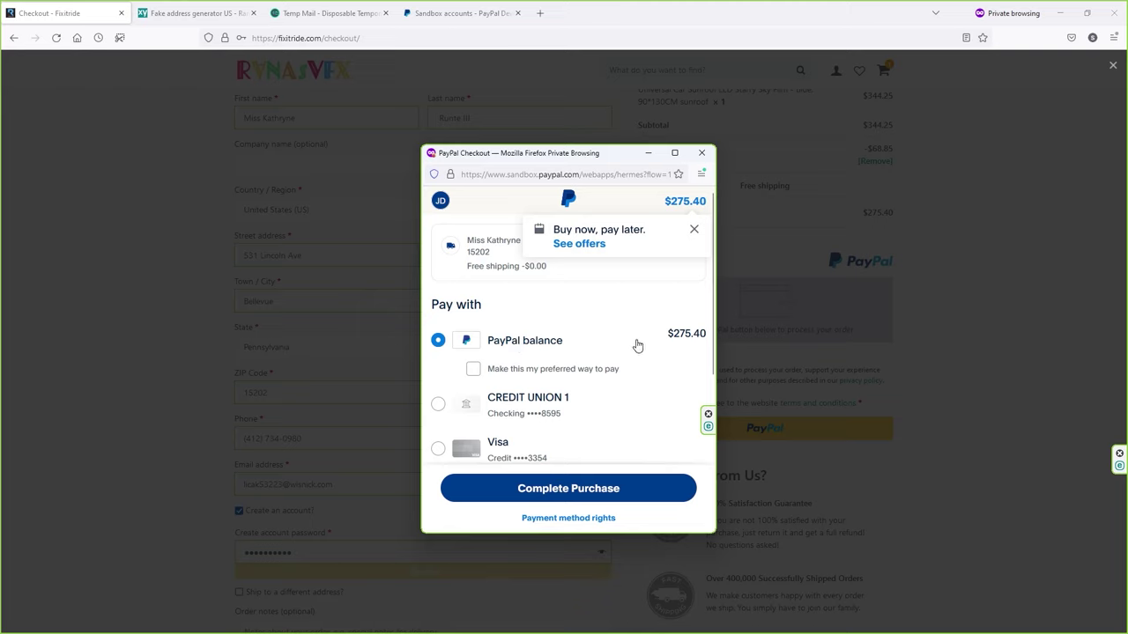
click(587, 495)
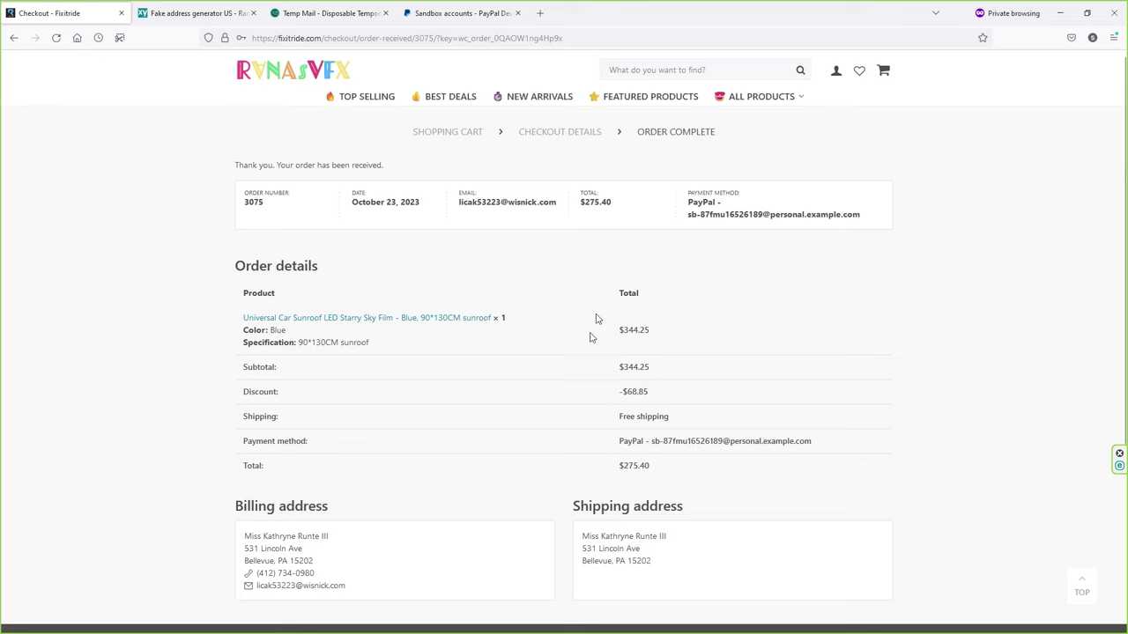
scroll(379, 409, down, 2)
scroll(380, 409, up, 2)
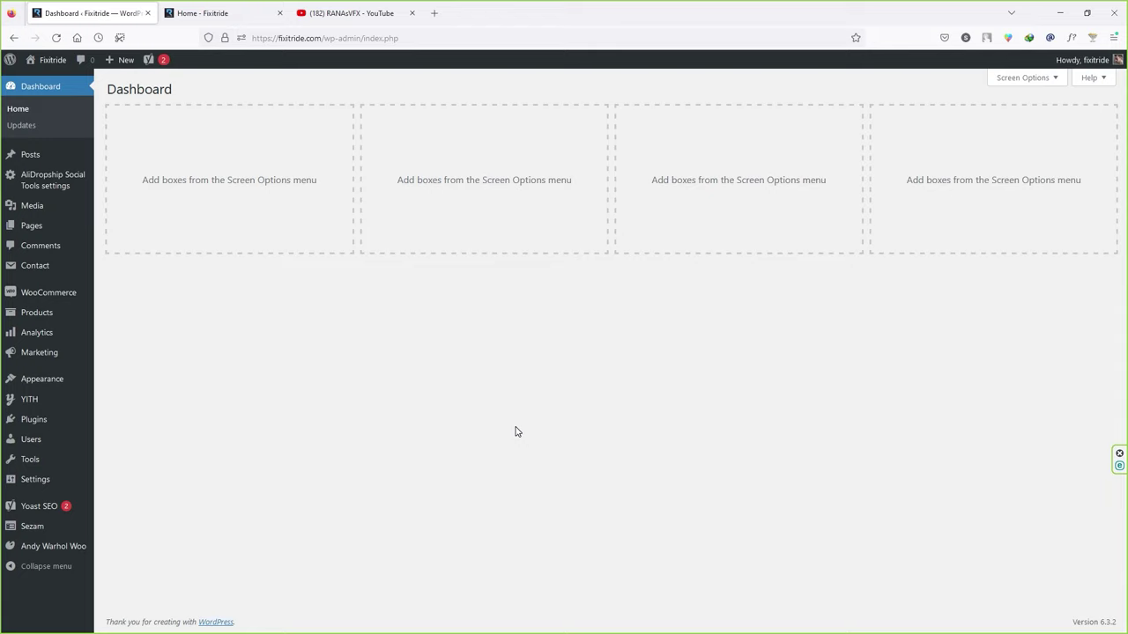
Open order #3075 from WooCommerce Orders and run Sezam: Place order automatically
click(55, 38)
mouse_move(48, 295)
click(126, 314)
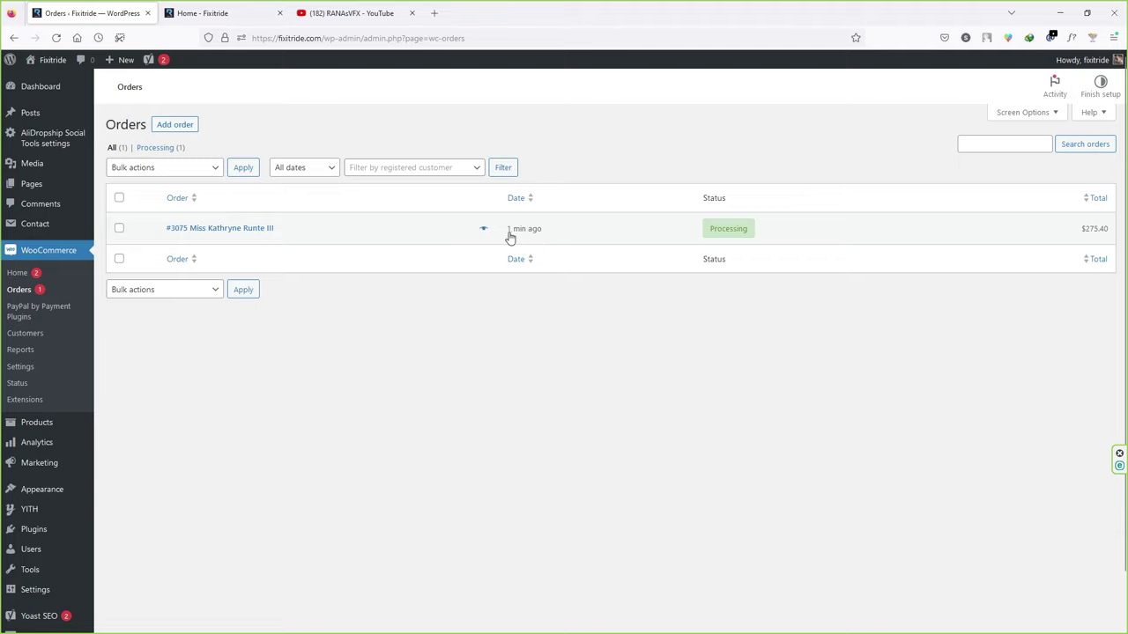
click(248, 253)
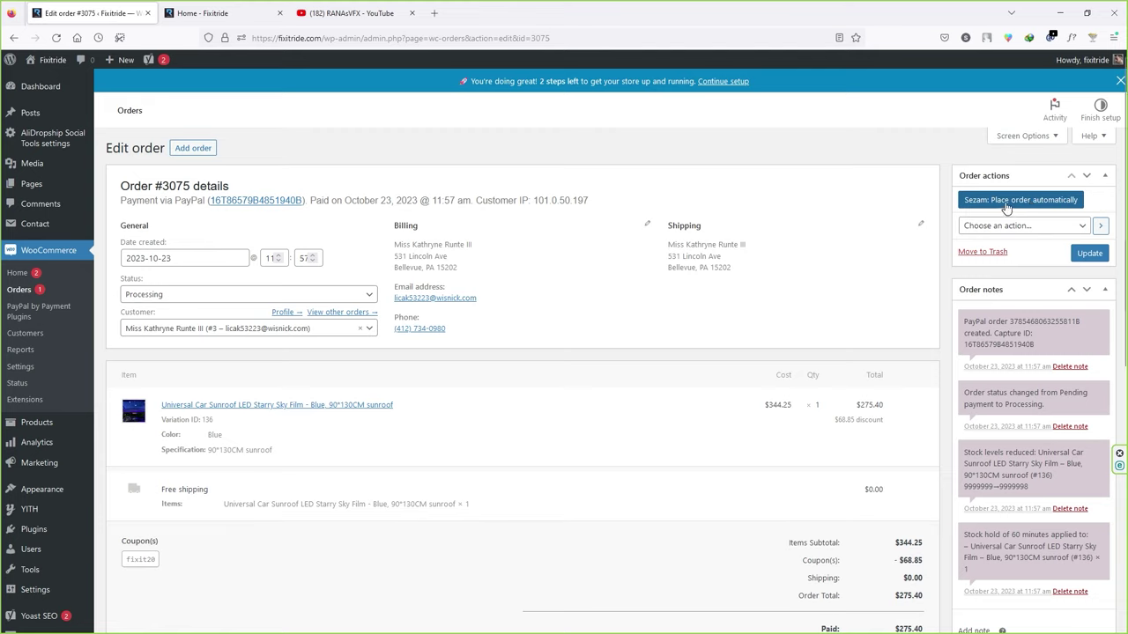
click(1007, 206)
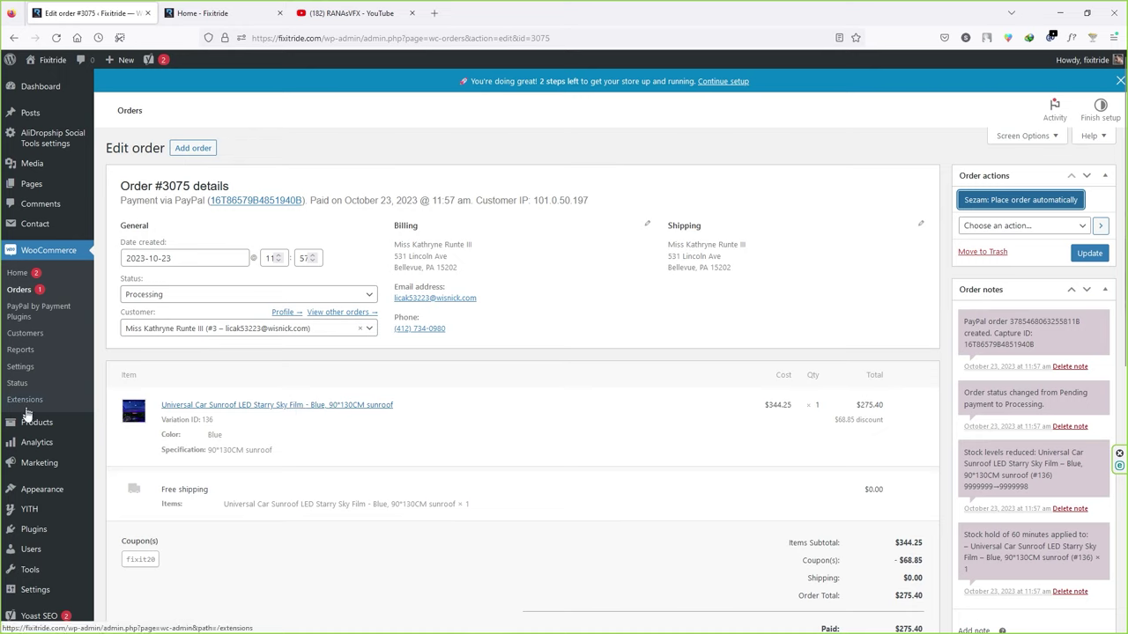
Search a new All Products tab for the ordered Universal Car Sunroof LED Starry Sky Film
mouse_move(26, 424)
right_click(117, 430)
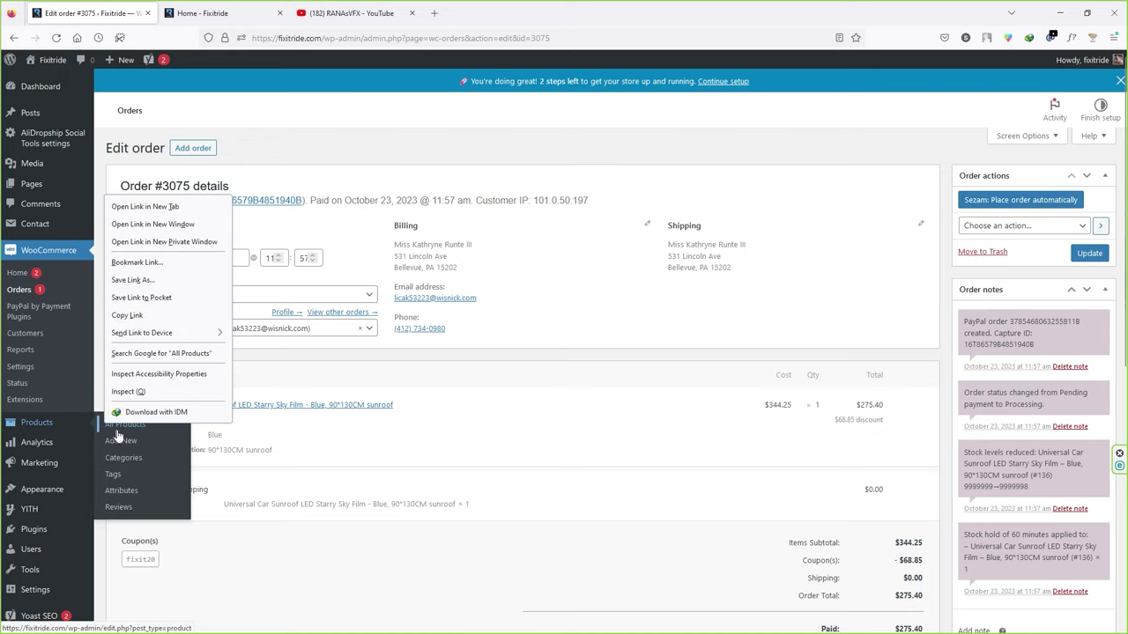
click(146, 206)
drag(397, 406, 162, 415)
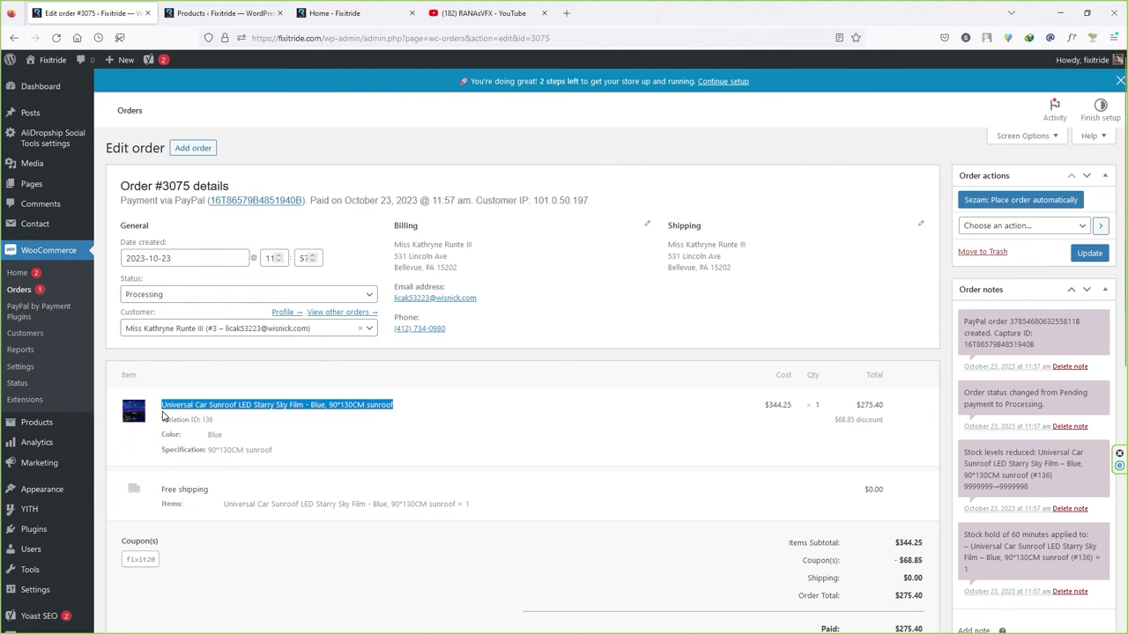
key(ctrl+c)
key(ctrl+Tab)
click(993, 167)
key(ctrl+v)
click(1080, 168)
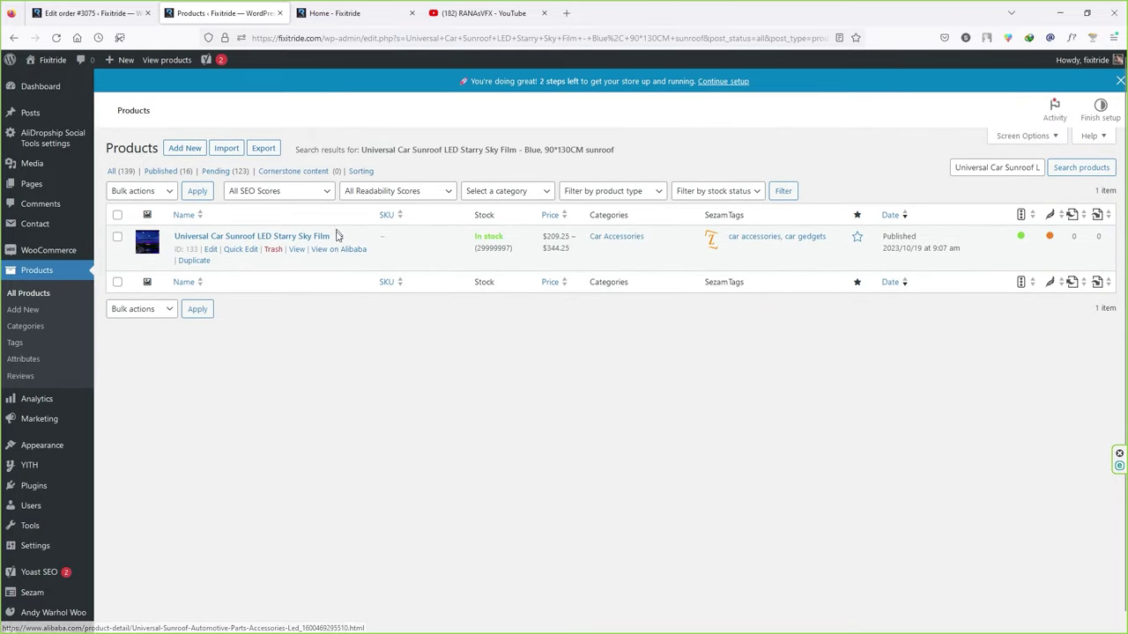
Check the sunroof product's Alibaba source page, then go back to order #3075
click(339, 250)
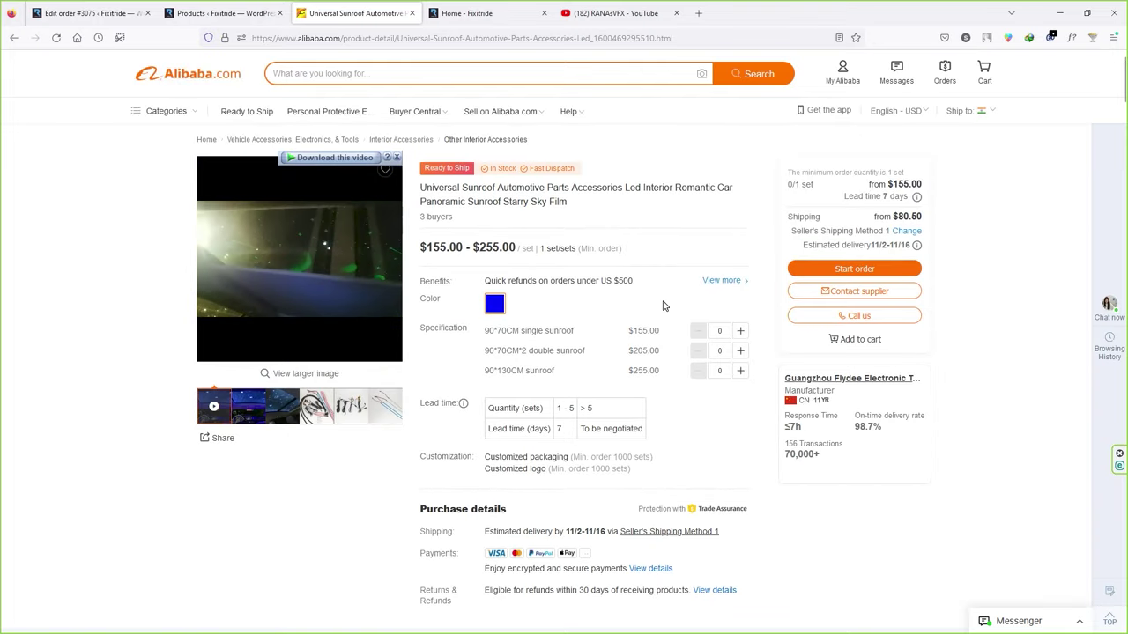
key(ctrl+w)
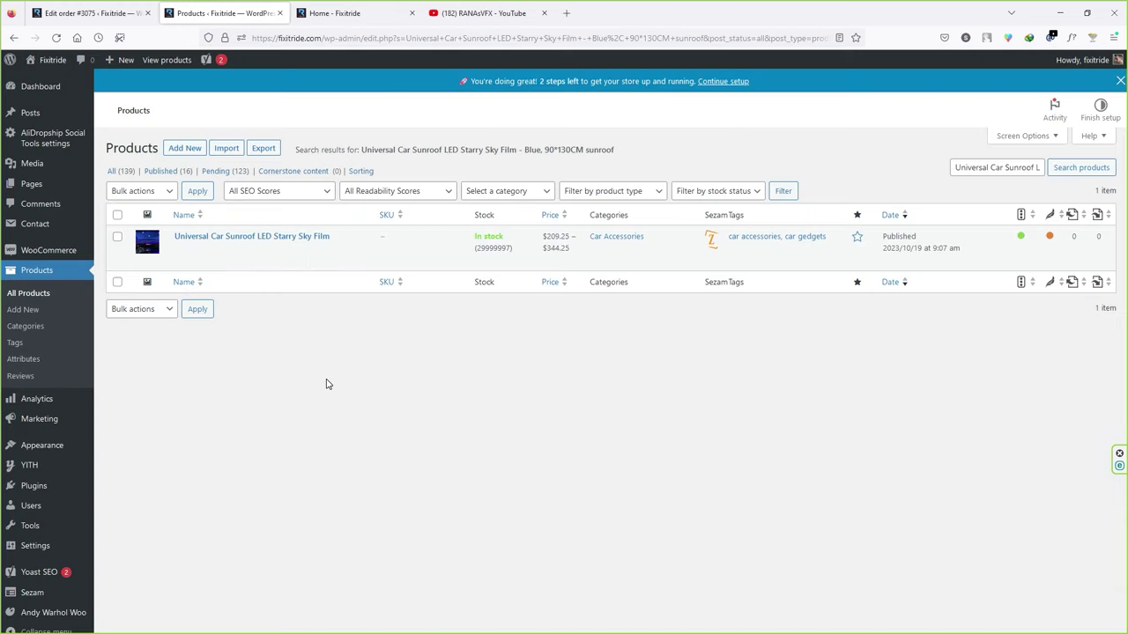
key(ctrl+shift+Tab)
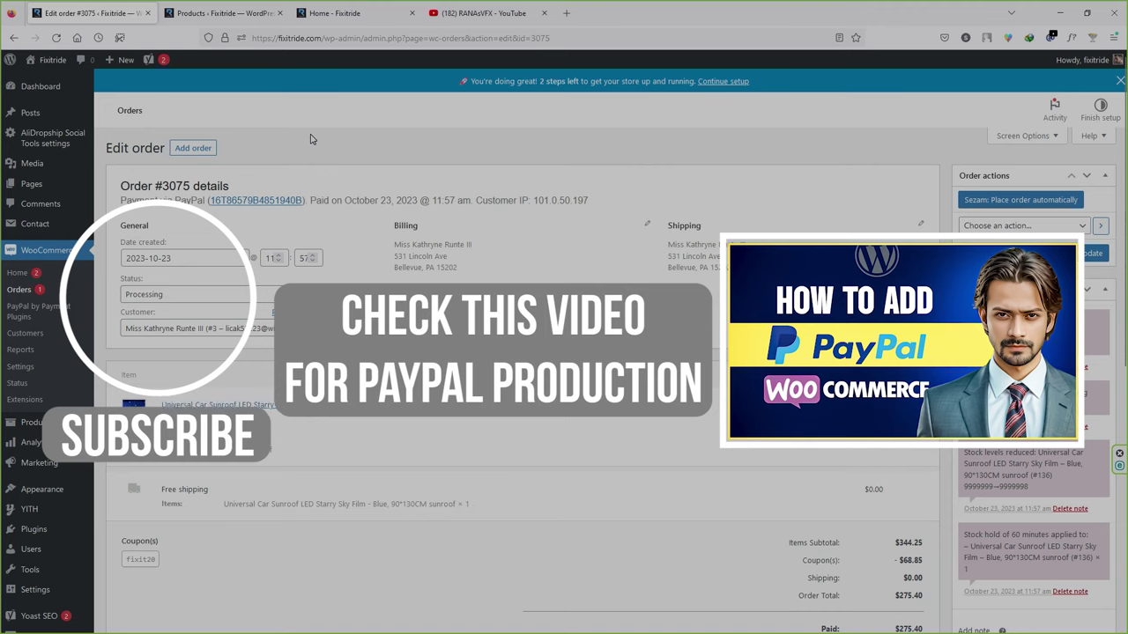